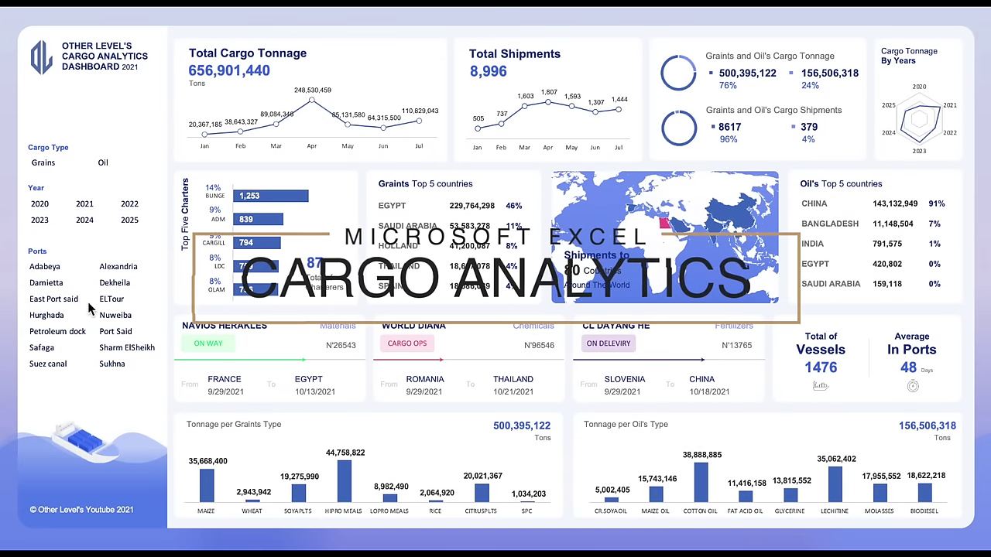
- Try slicer combinations of years 2020, 2021, 2024 and 2025 with Grains and Oil cargo
click(85, 204)
click(40, 204)
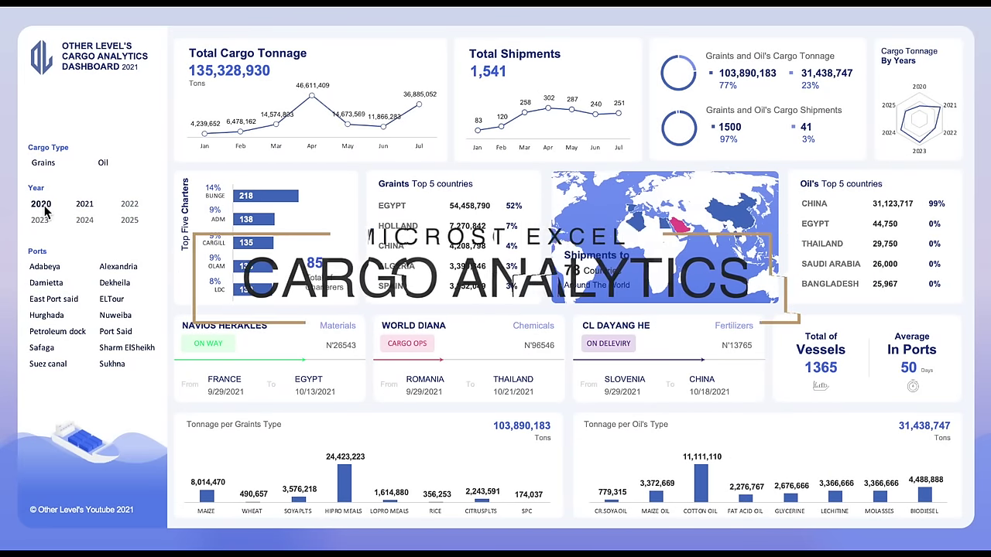
click(85, 222)
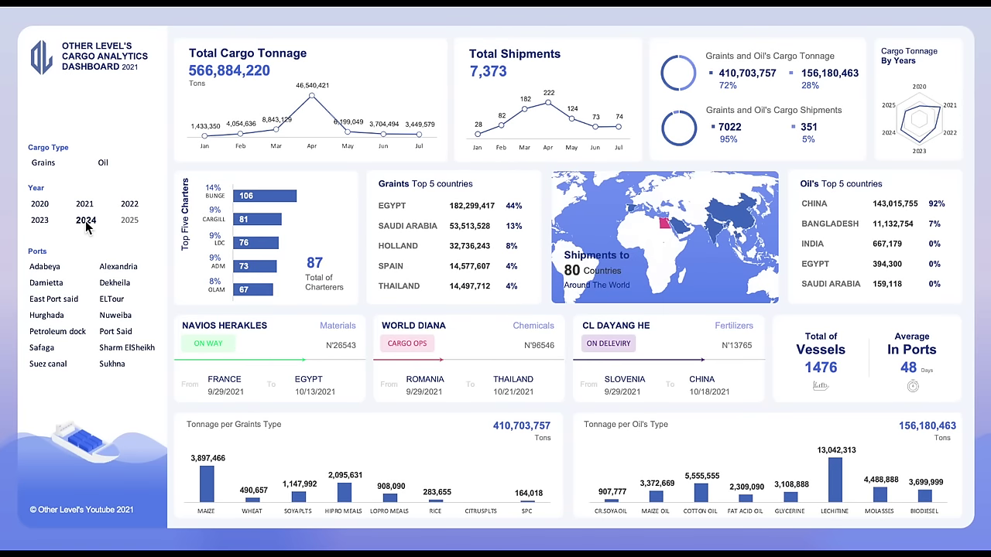
click(45, 164)
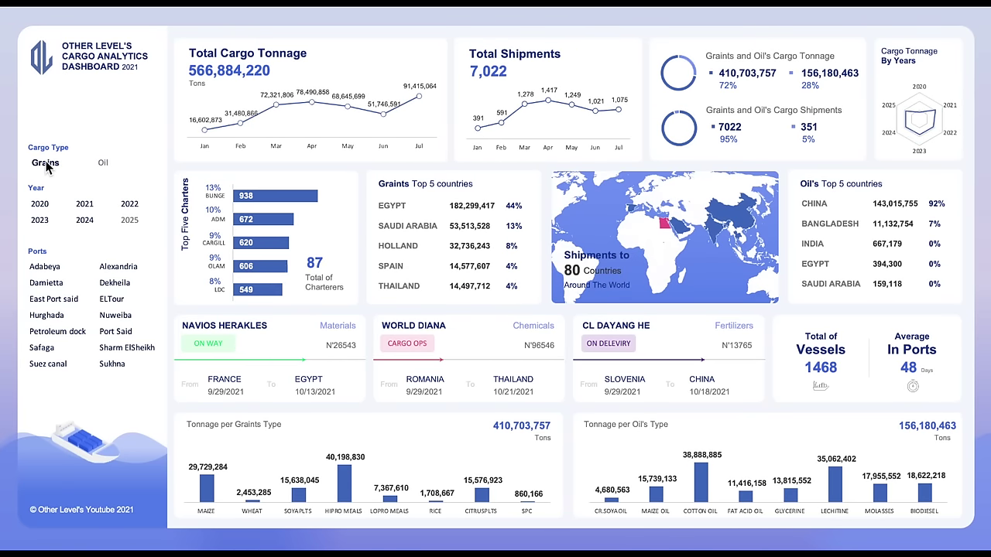
click(109, 165)
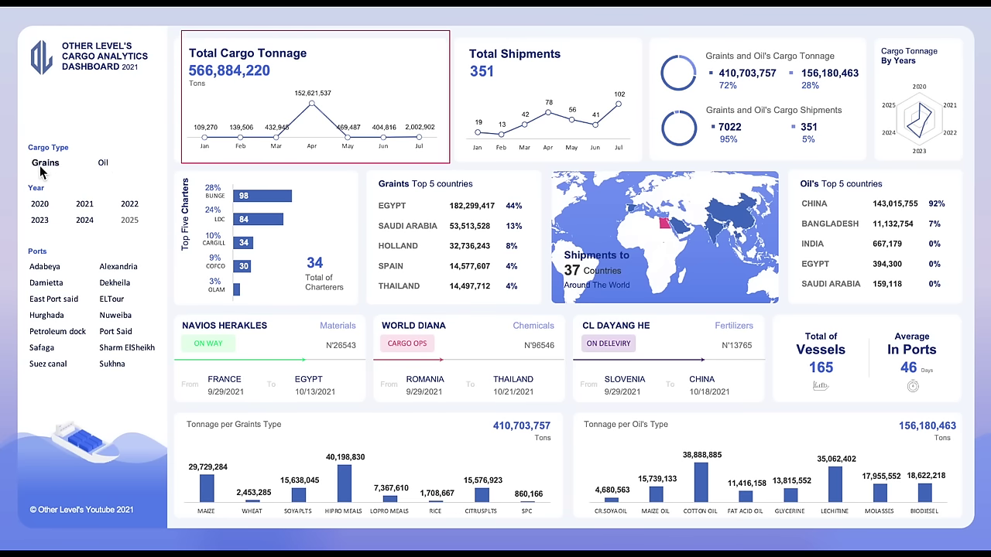
click(136, 206)
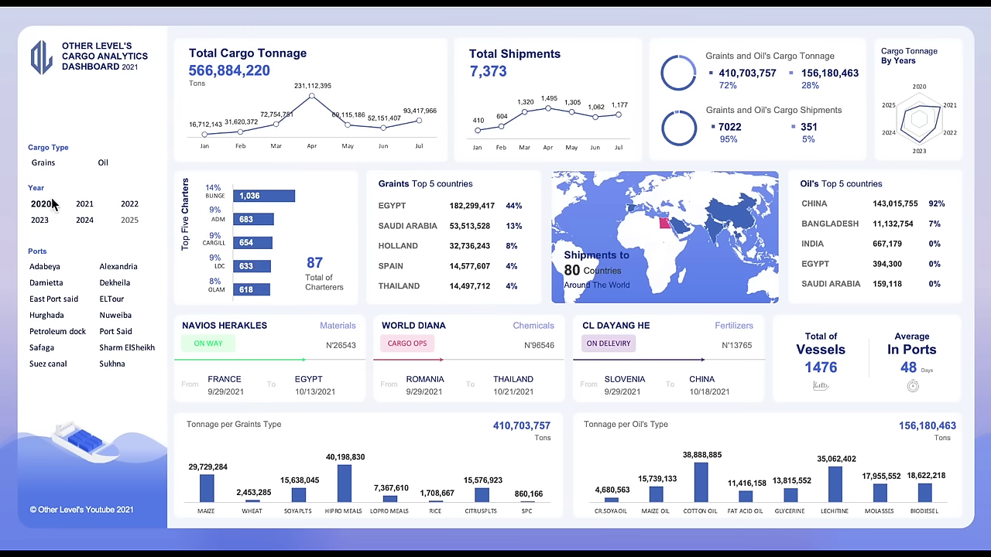
click(130, 221)
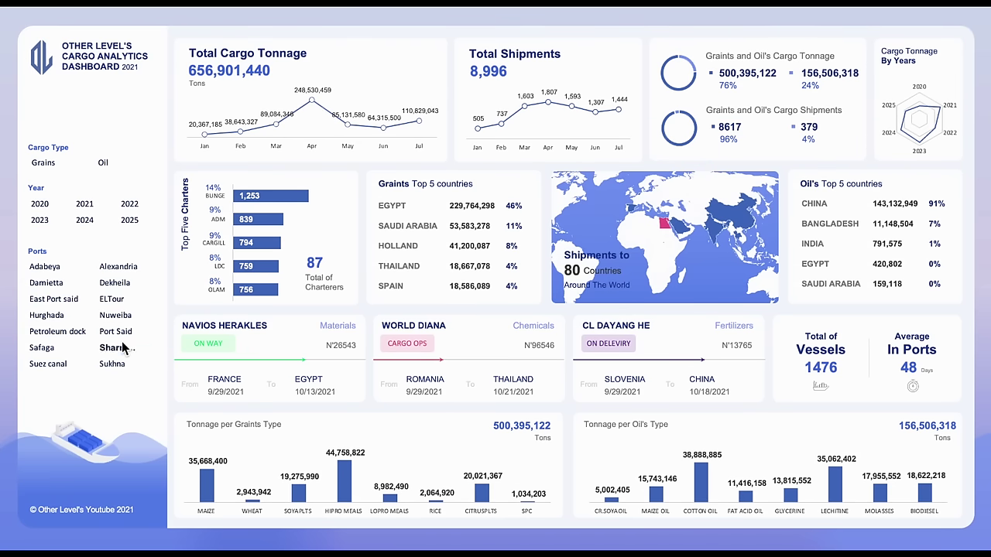
click(62, 208)
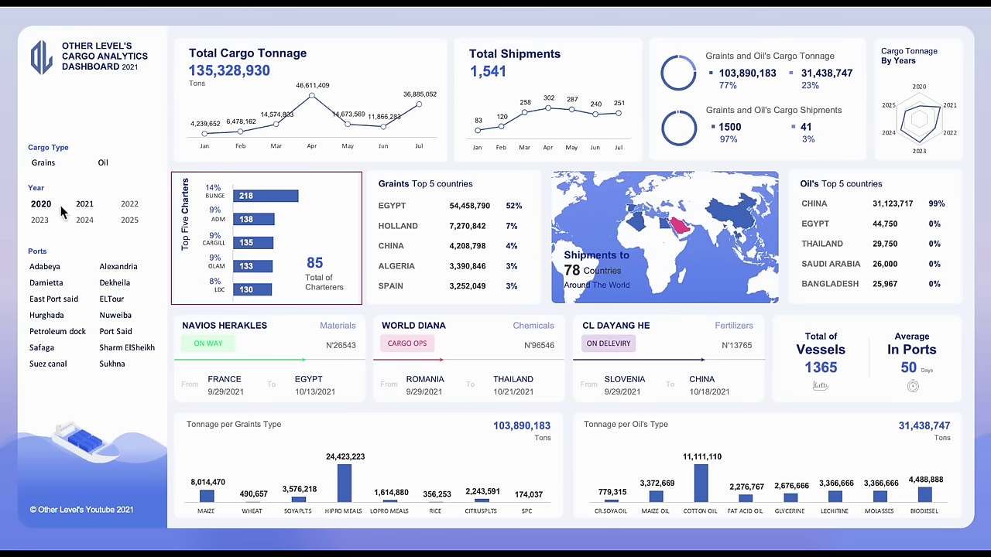
click(43, 205)
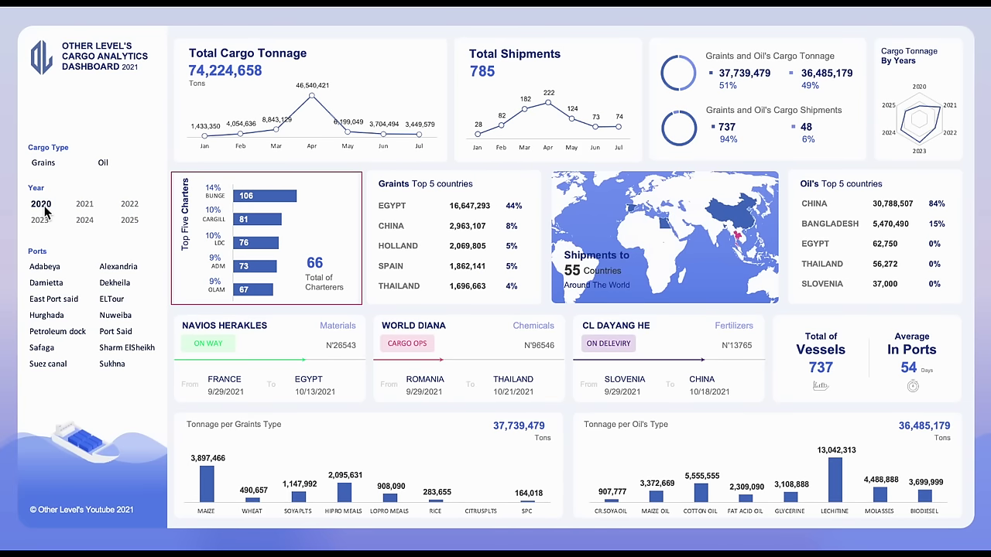
click(85, 222)
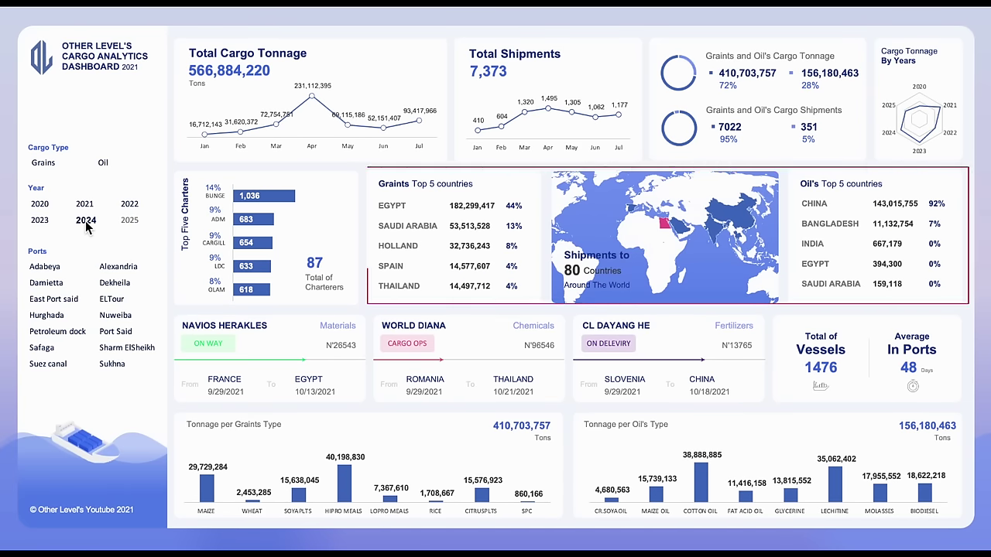
click(45, 164)
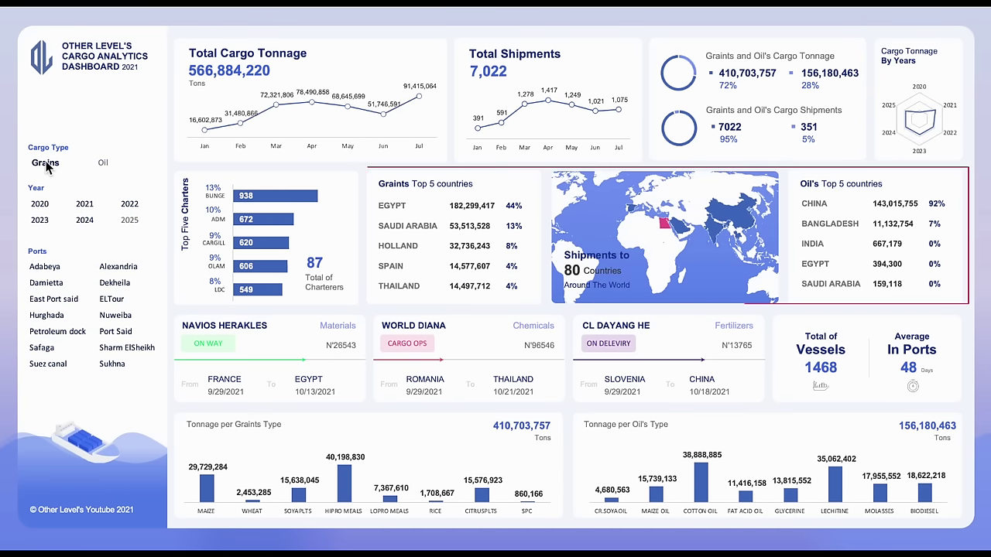
click(104, 164)
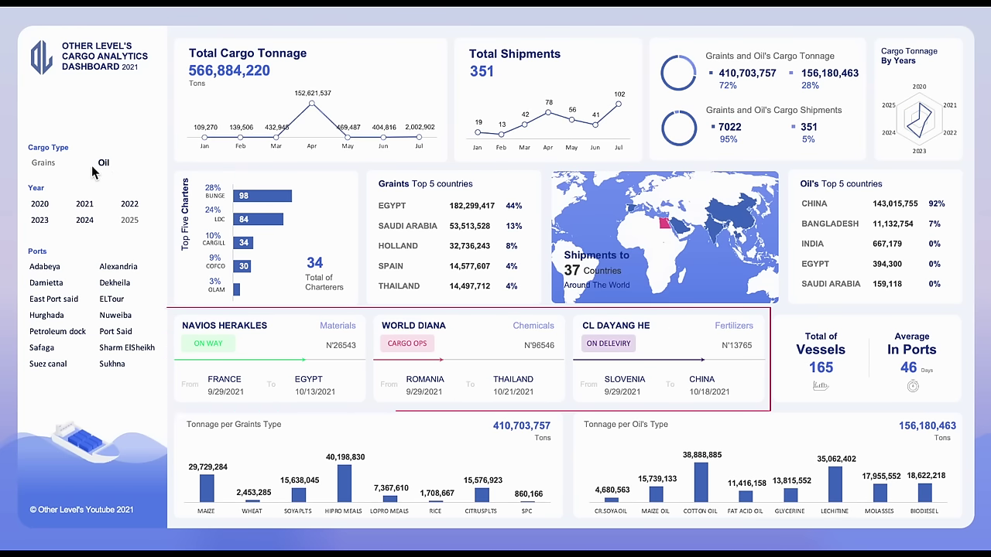
- Clear the filters, reselect years 2020, 2024 and 2021, and settle on Grains cargo
click(133, 192)
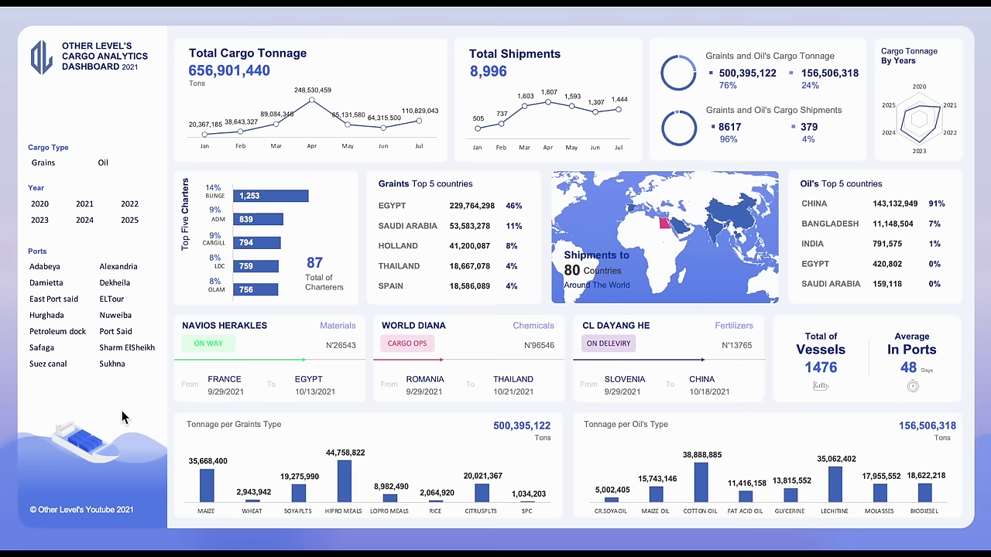
click(43, 205)
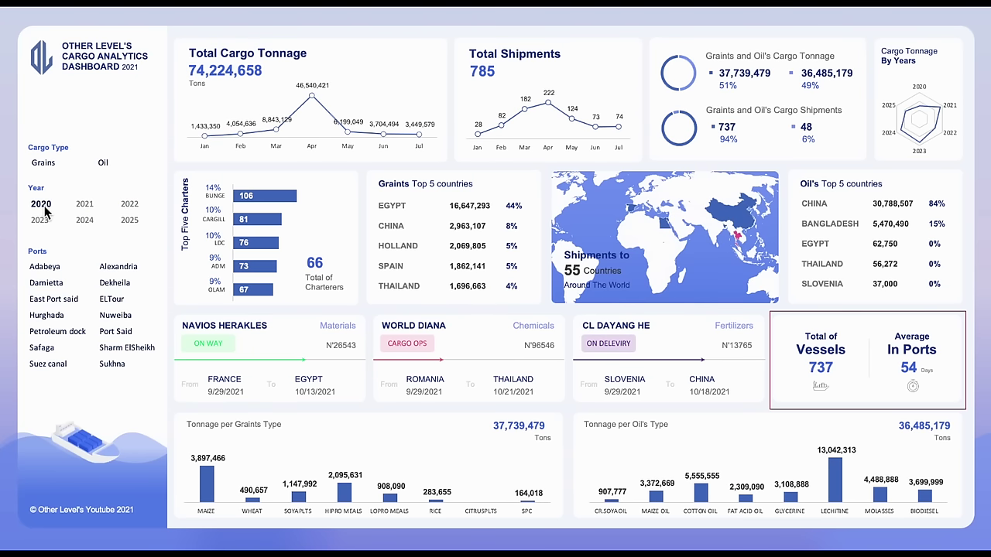
click(85, 222)
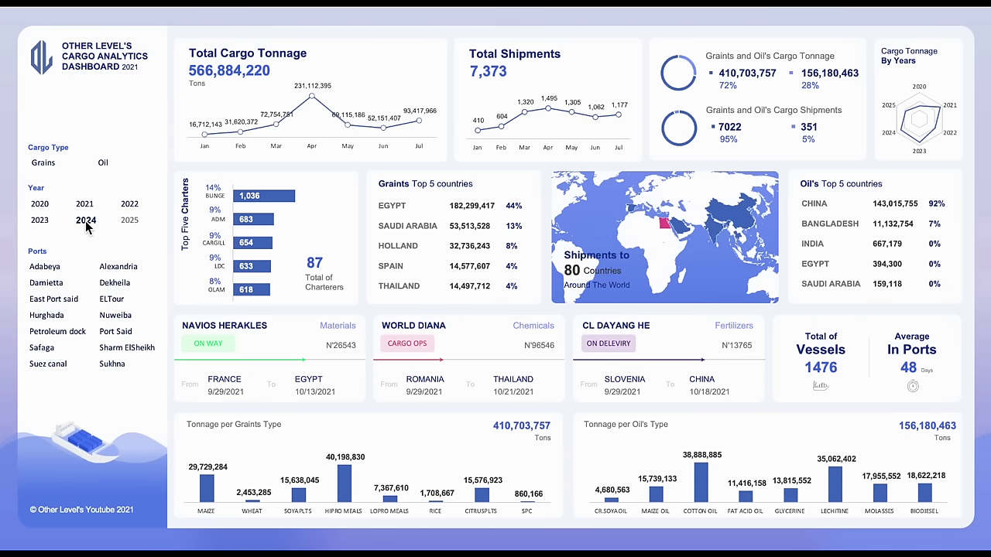
click(45, 163)
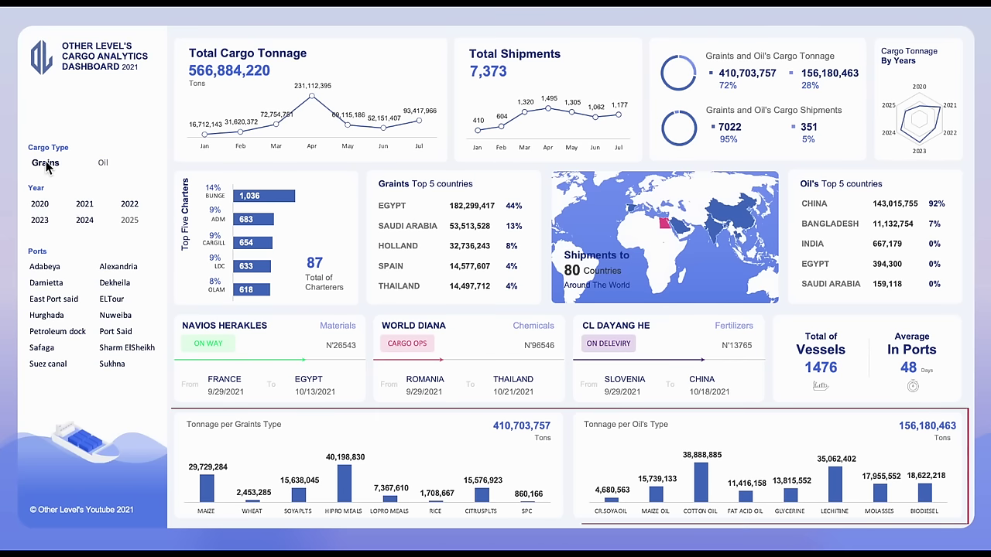
click(106, 164)
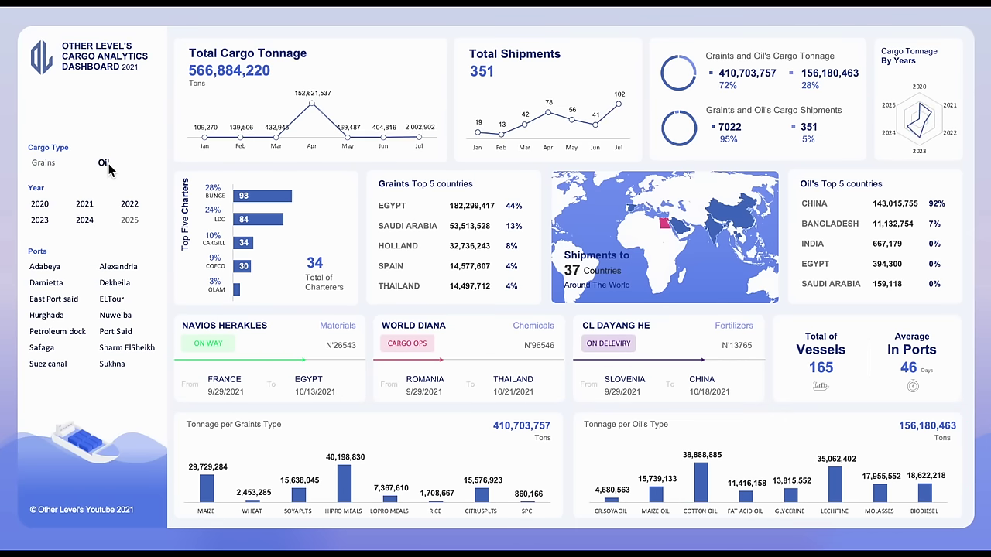
click(75, 171)
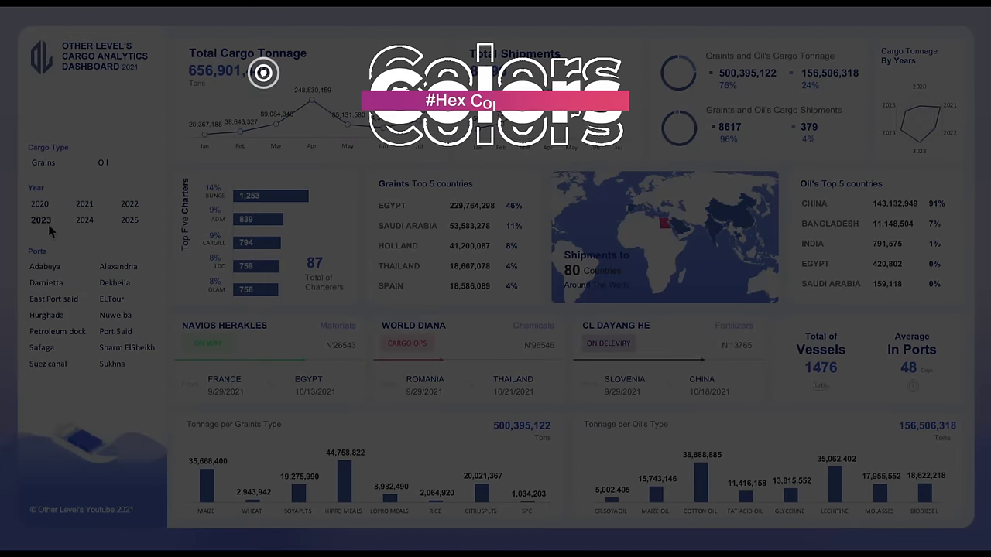
click(87, 206)
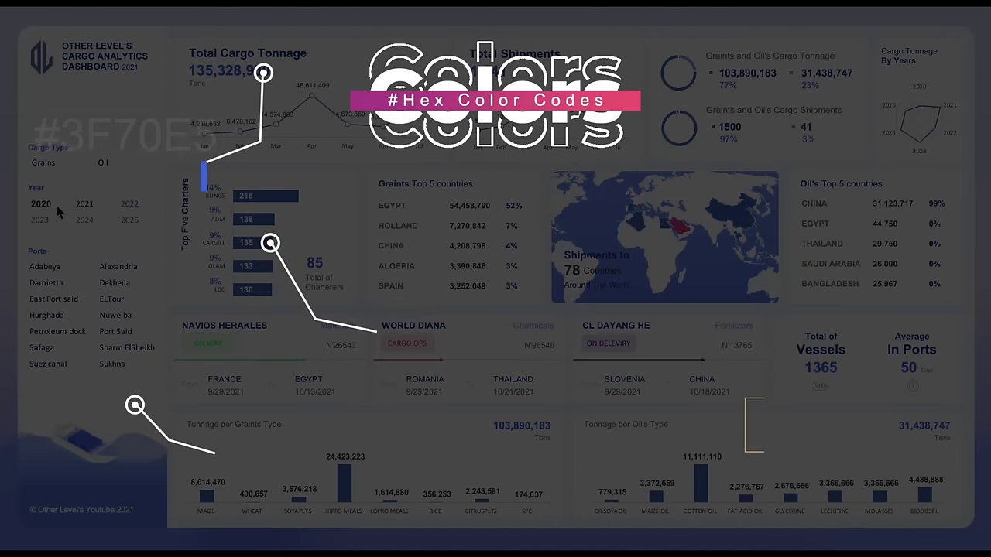
click(39, 204)
click(85, 220)
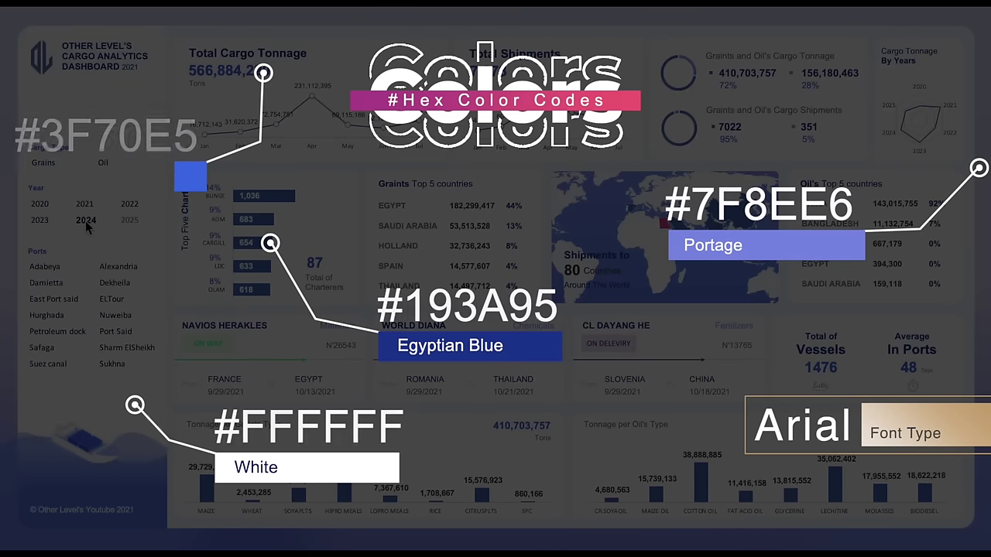
click(45, 163)
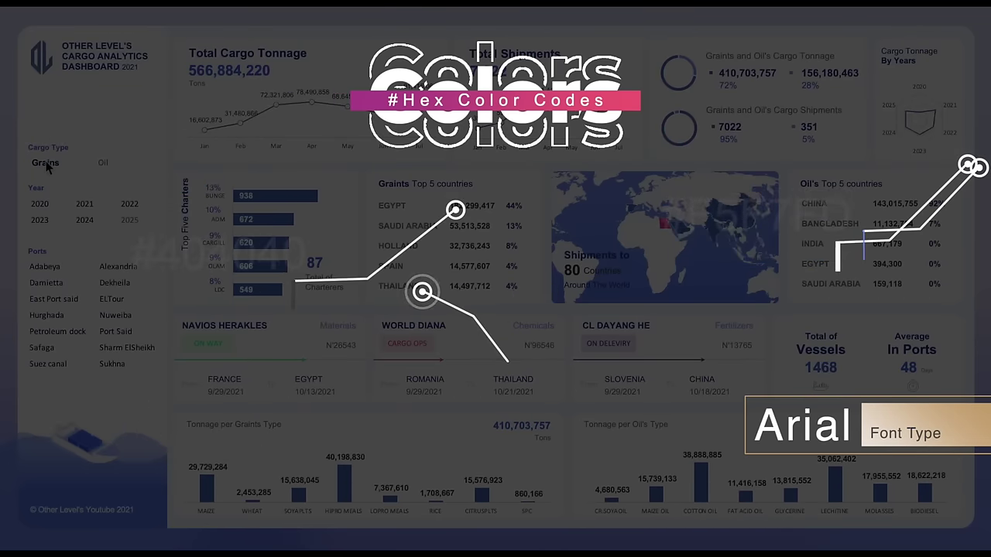
click(106, 164)
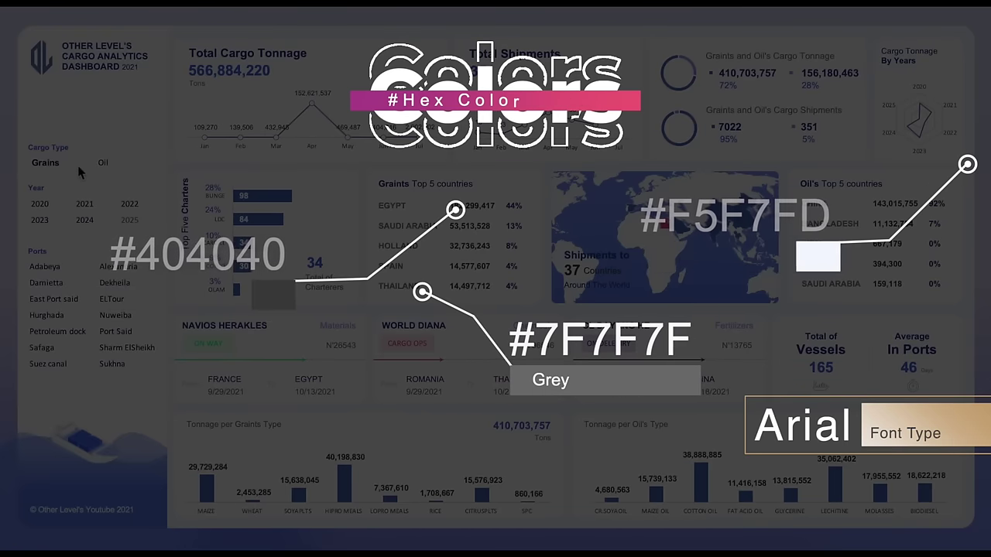
click(81, 160)
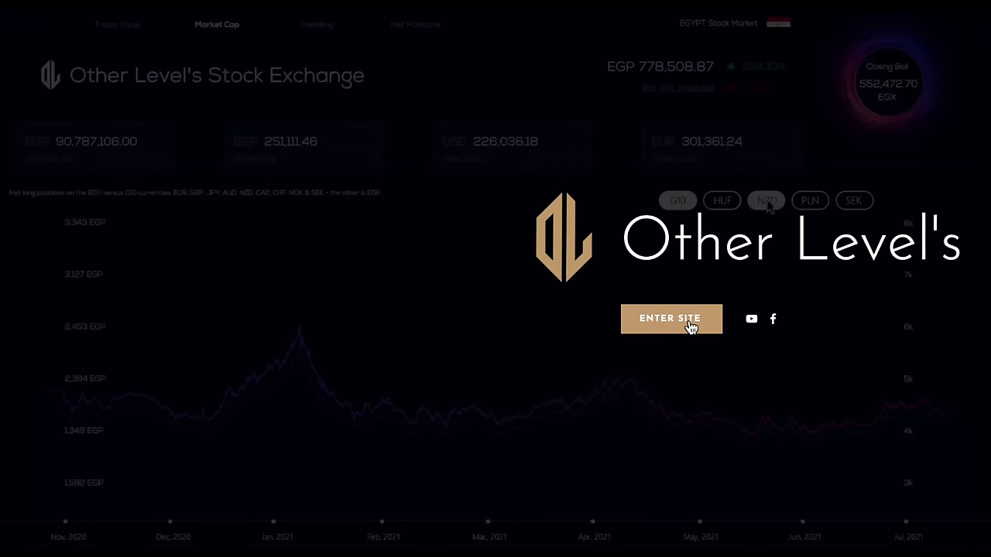
- Enter the Other Level's site and scroll down through the Store's dashboard template listings
click(691, 327)
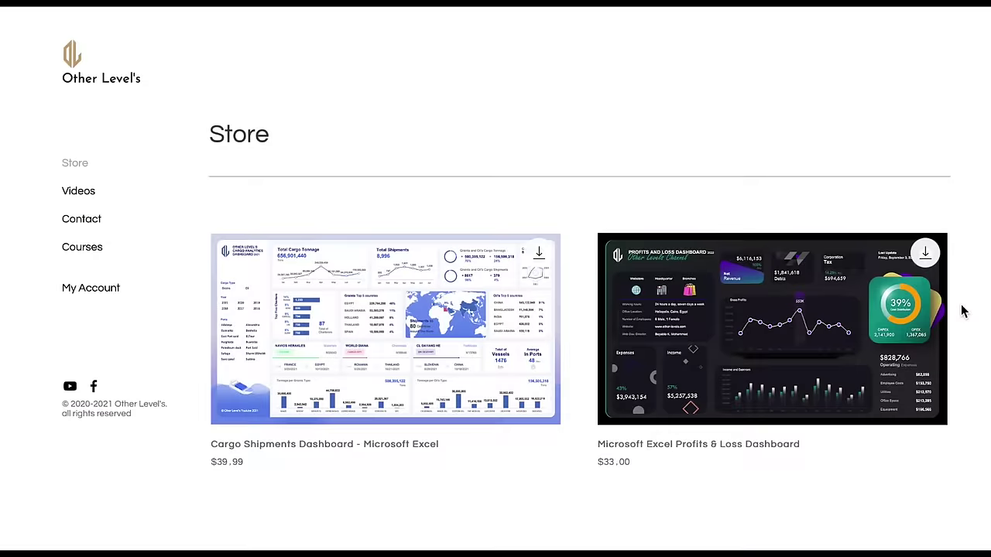
scroll(958, 311, down, 2)
scroll(958, 310, down, 10)
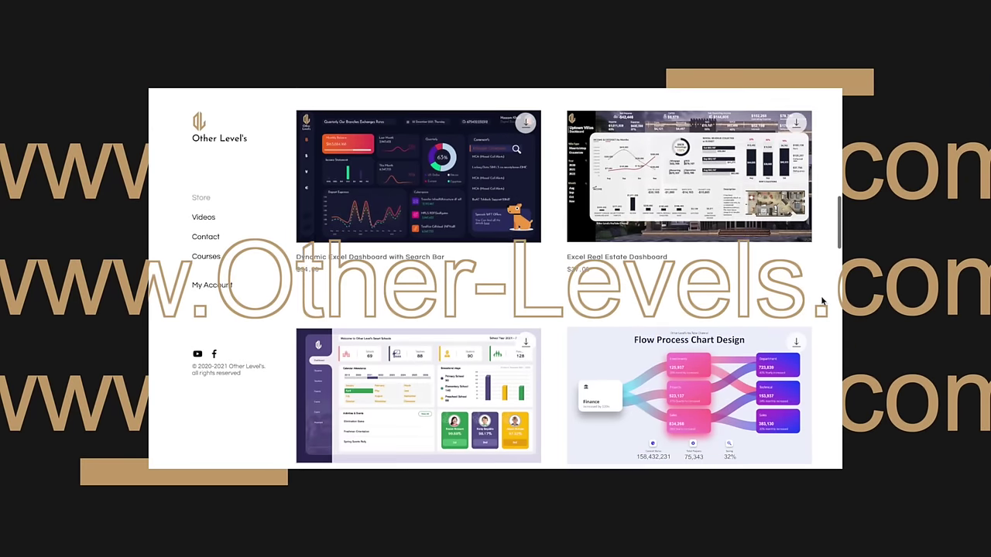
scroll(823, 300, down, 8)
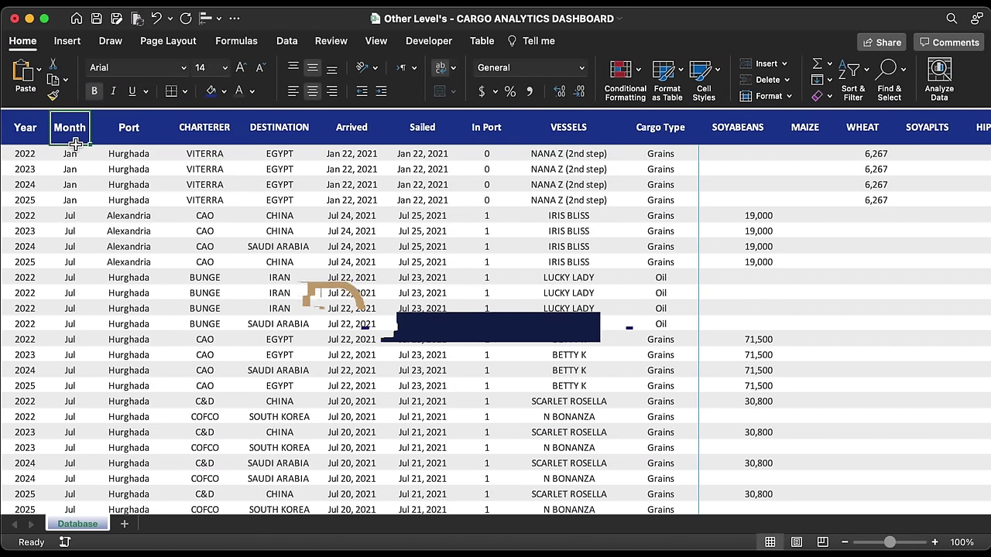
- Select the Port, Charterer, Destination, Arrived, Sailed, In Port, Vessels and Cargo Type headings in Database
click(128, 146)
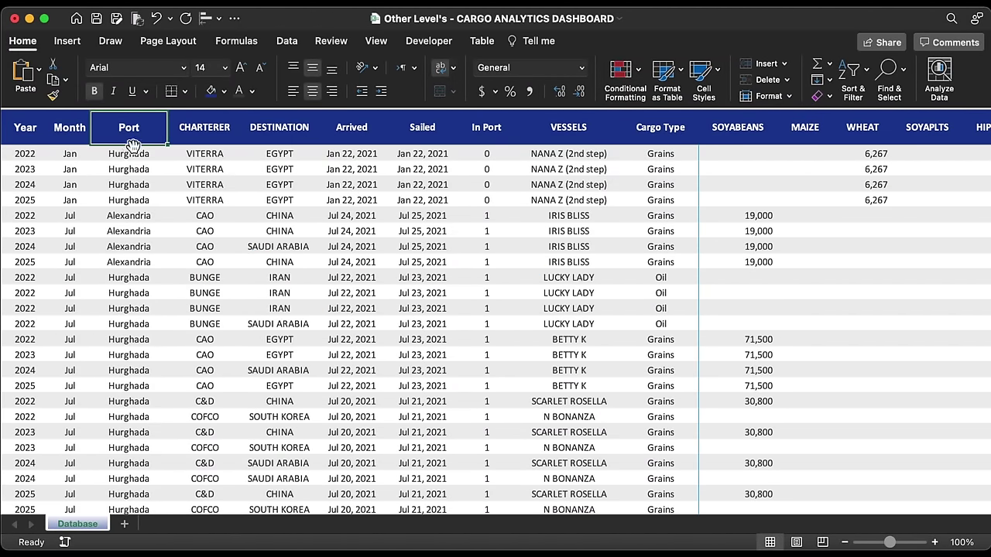
click(200, 144)
click(288, 143)
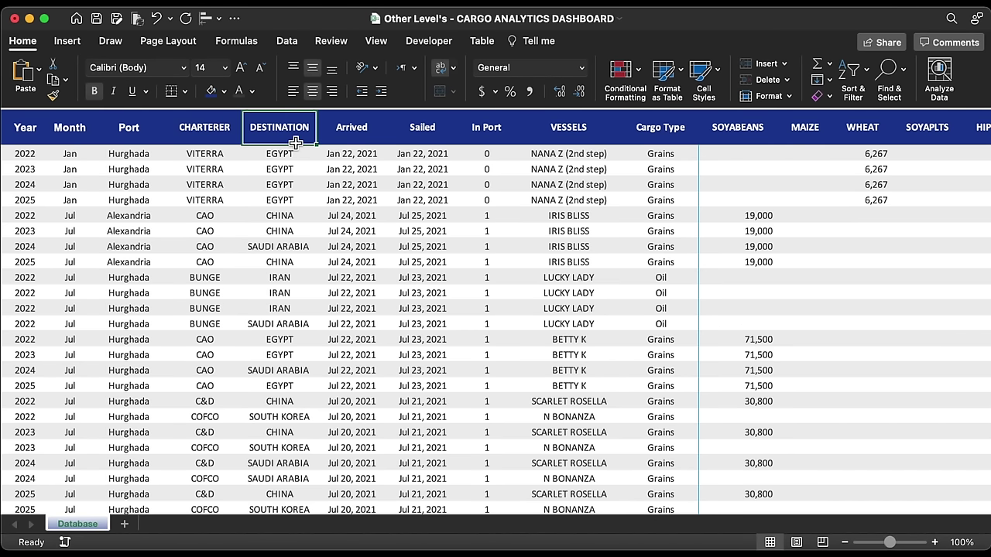
drag(335, 142, 442, 141)
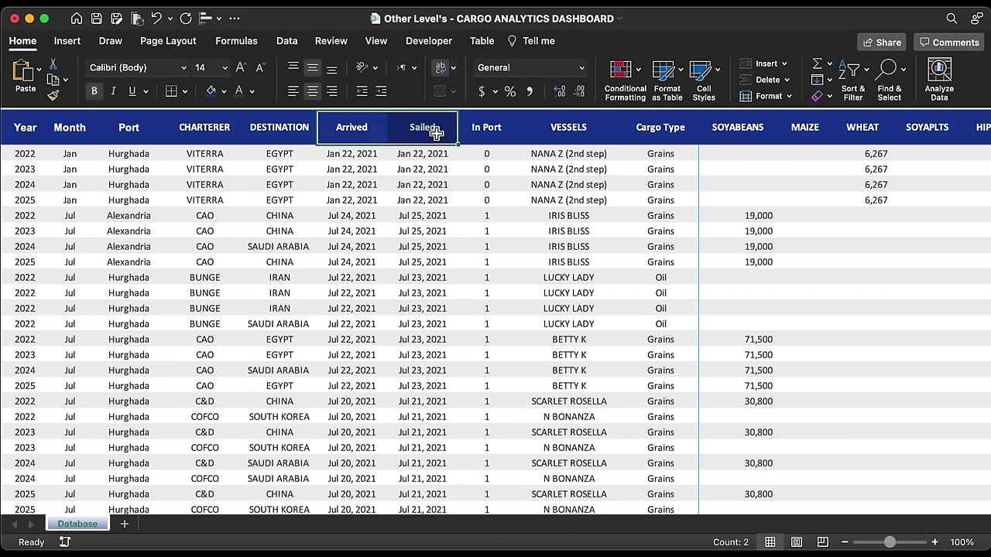
click(489, 140)
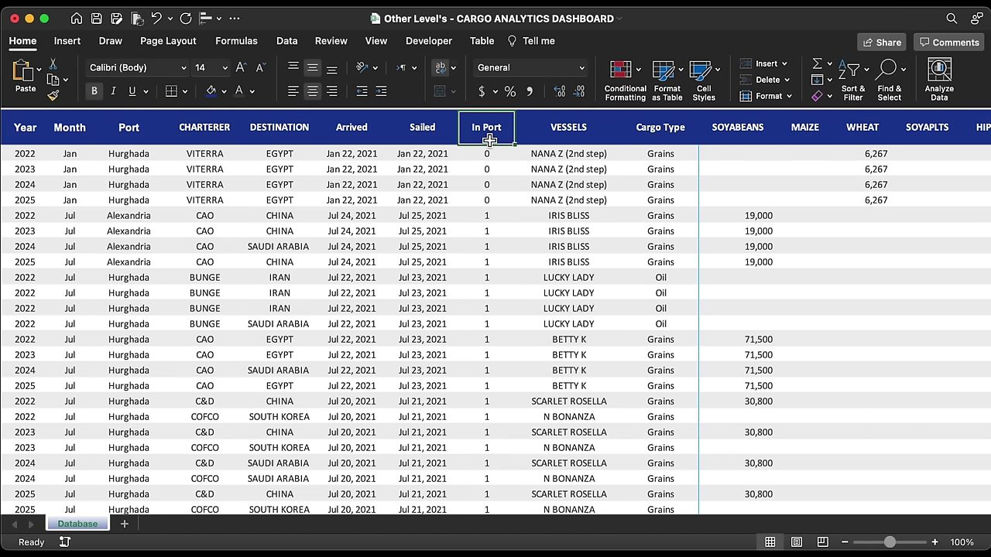
click(594, 144)
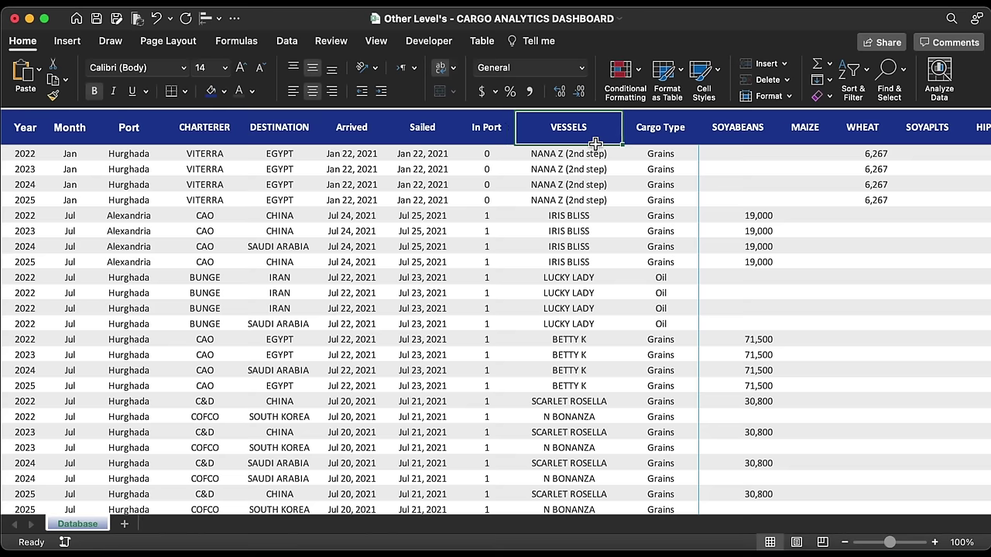
click(659, 143)
scroll(655, 188, right, 10)
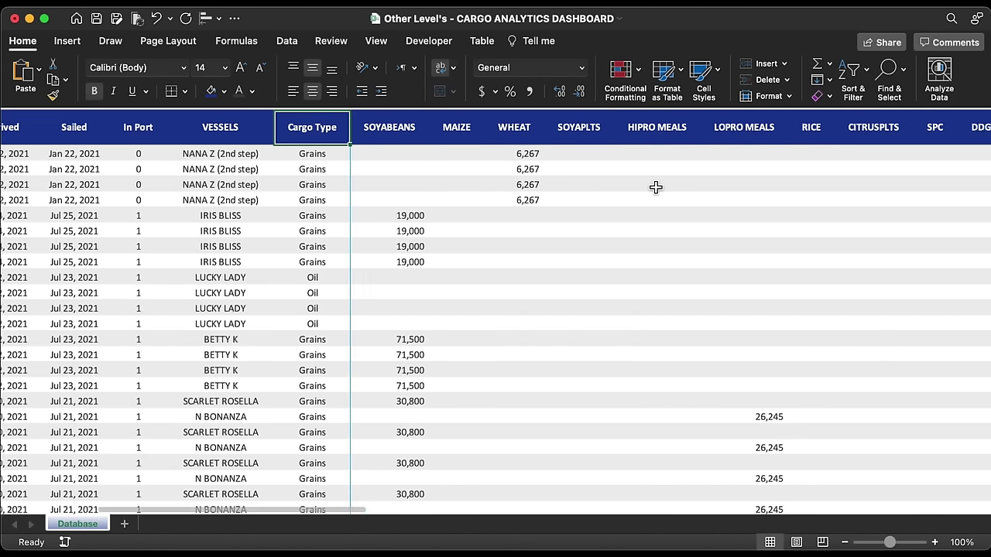
click(69, 283)
drag(128, 130, 701, 137)
scroll(462, 217, right, 8)
drag(194, 129, 757, 147)
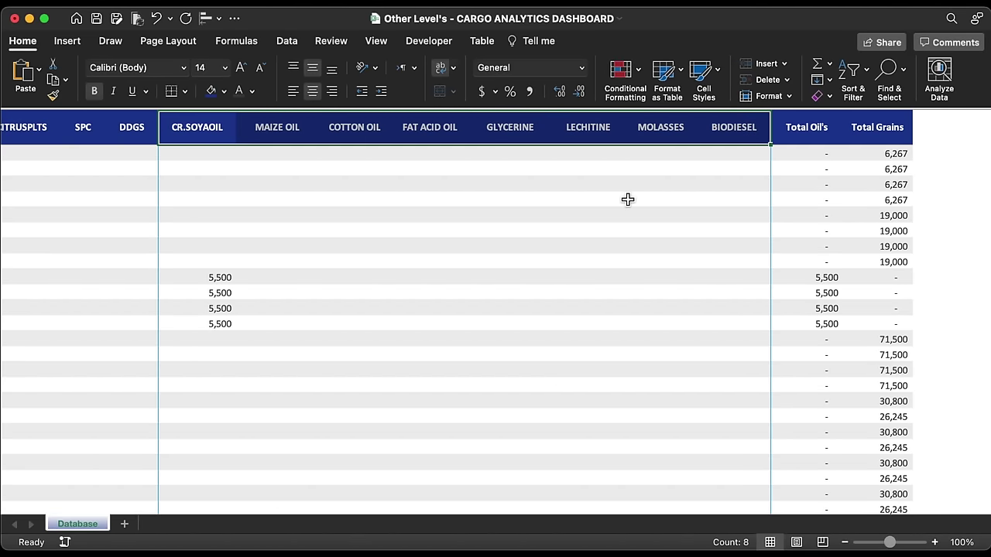
- Inspect the Total Oil's and Total Grains sum formulas, then select the Shipments Status table
click(814, 154)
double_click(813, 153)
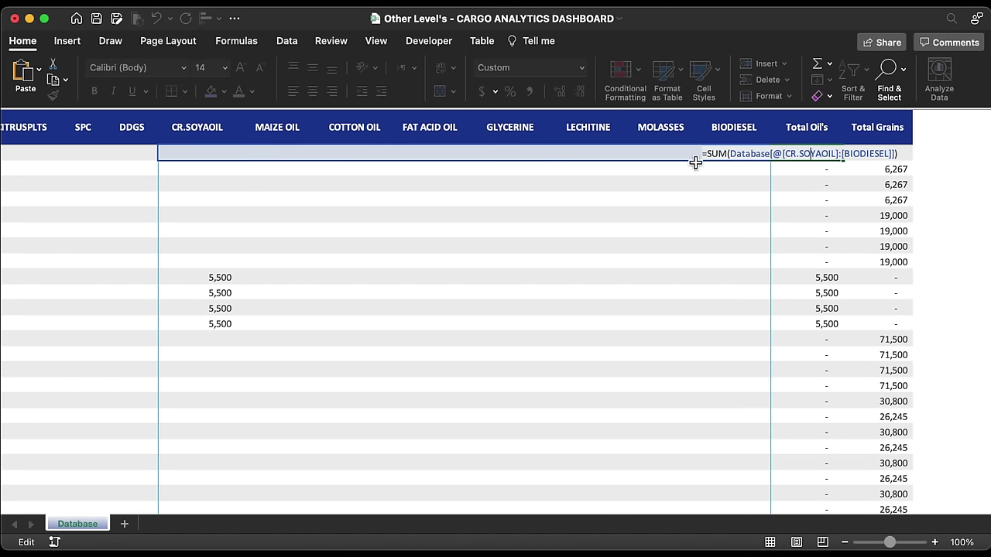
click(887, 152)
double_click(887, 153)
scroll(506, 279, left, 10)
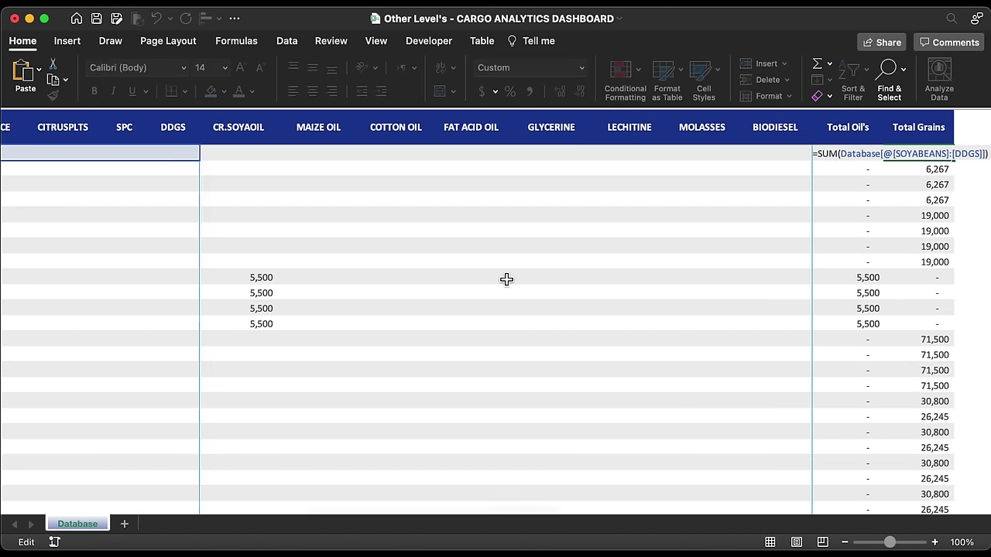
key(Escape)
scroll(575, 248, right, 15)
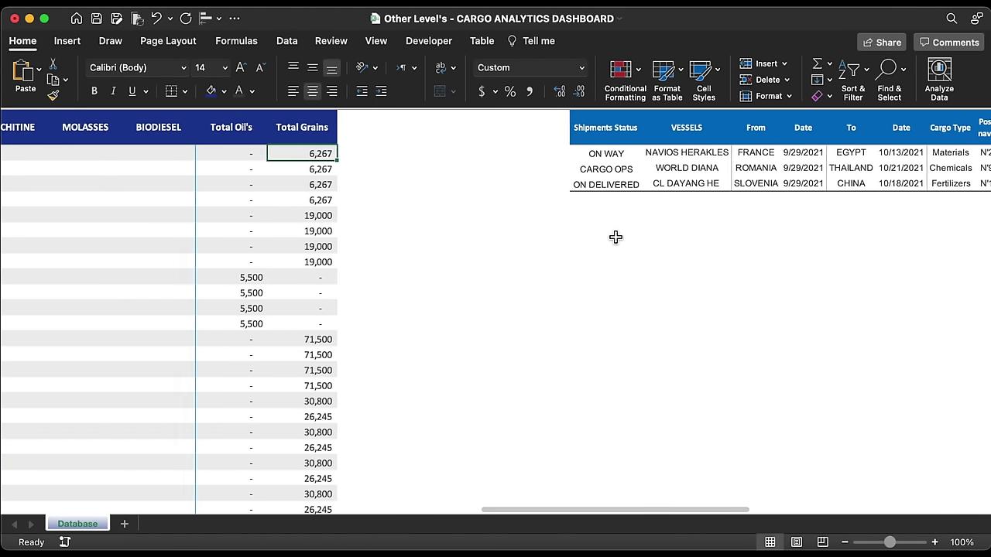
click(350, 147)
drag(309, 127, 715, 190)
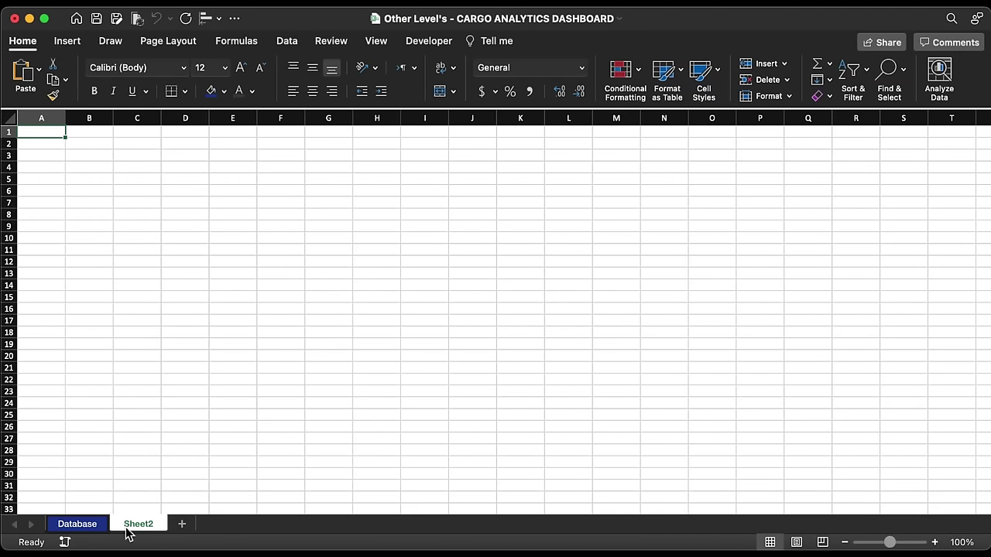
- Rename Sheet2 to Dashboard
right_click(129, 533)
click(161, 383)
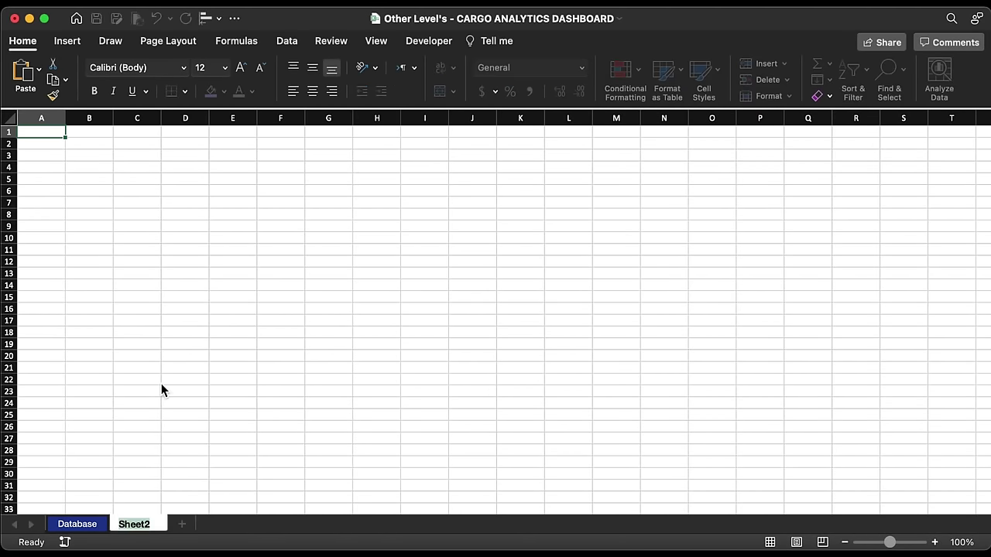
text(Dahhboard)
key(Return)
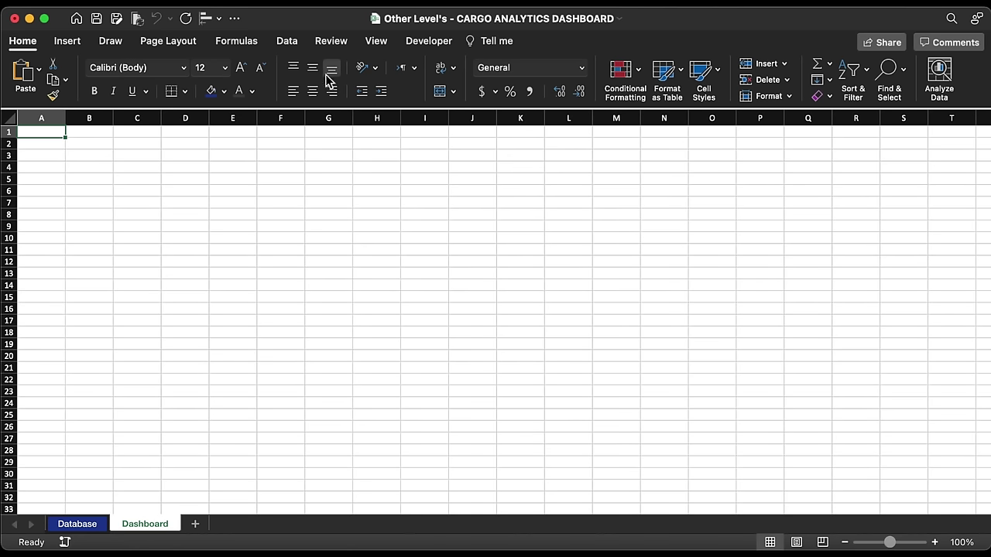
- Hide the sheet's gridlines and row and column headings
click(377, 41)
click(372, 74)
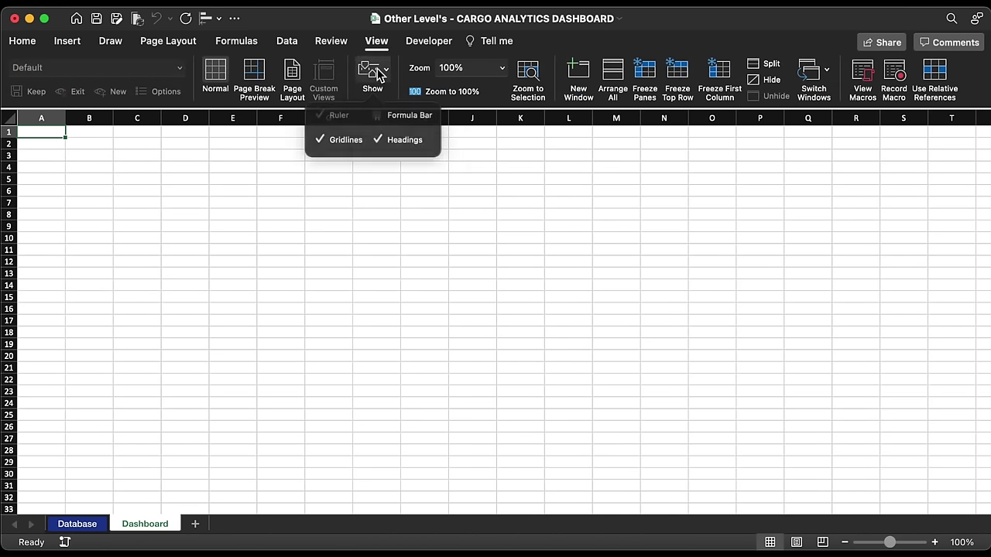
click(333, 142)
click(379, 140)
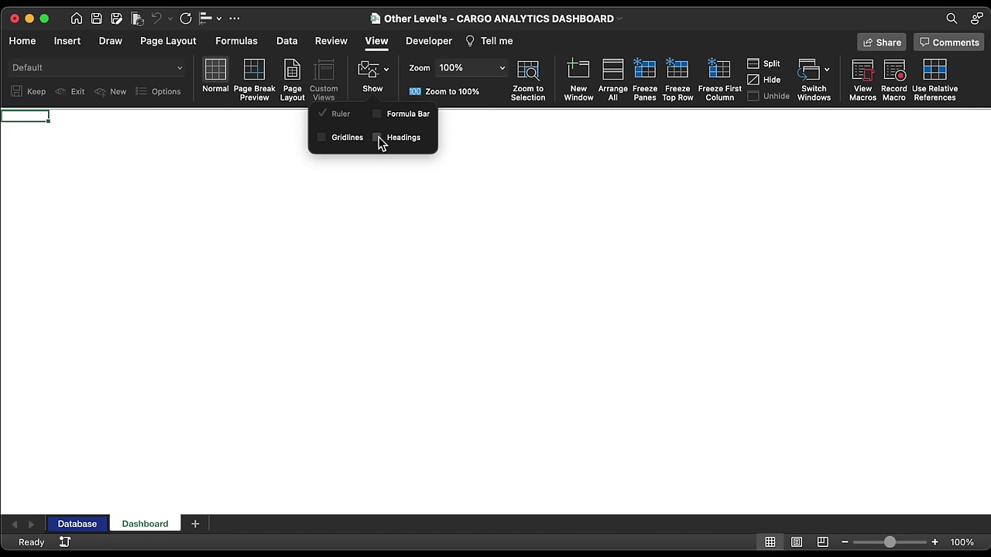
click(64, 44)
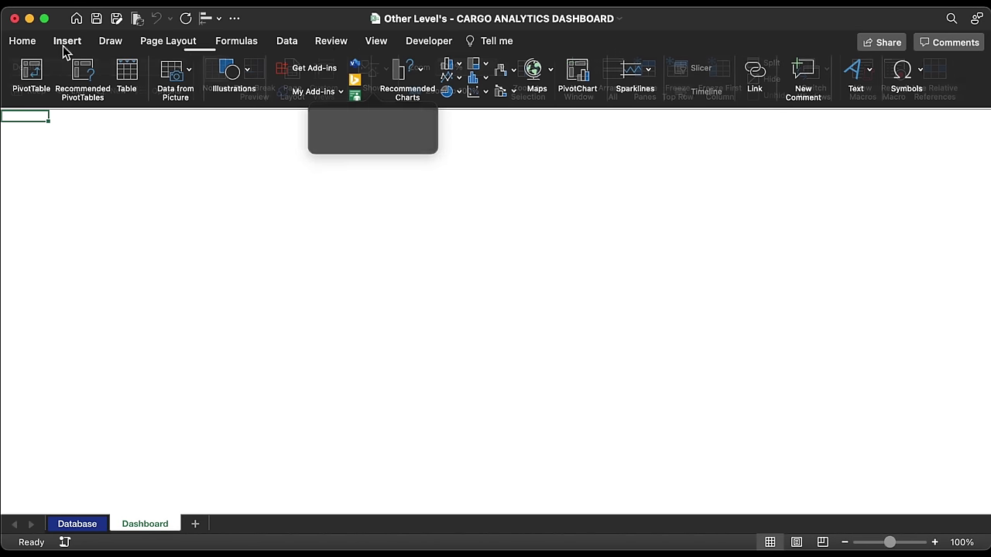
click(246, 80)
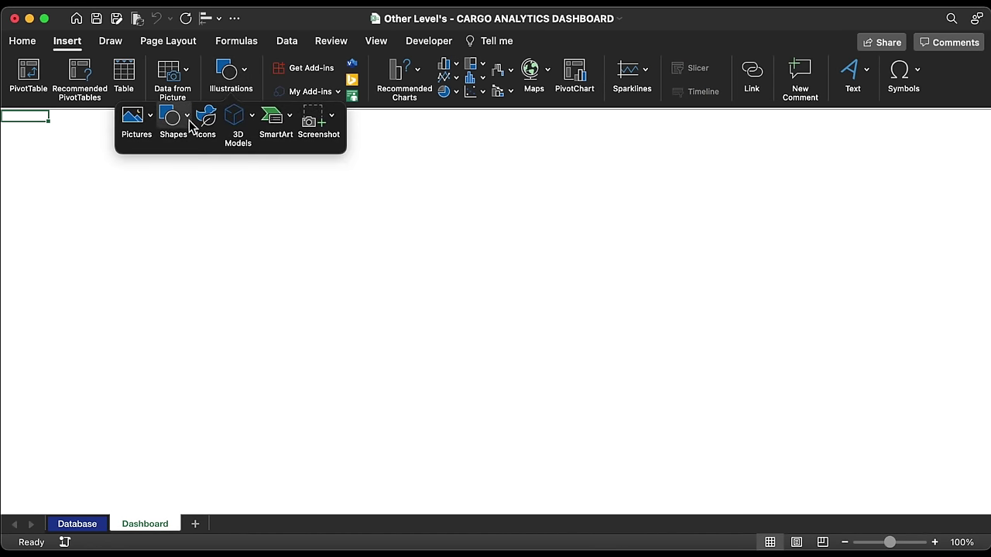
click(188, 121)
- Draw a rectangle and give it a Linear Down gradient fill
click(244, 161)
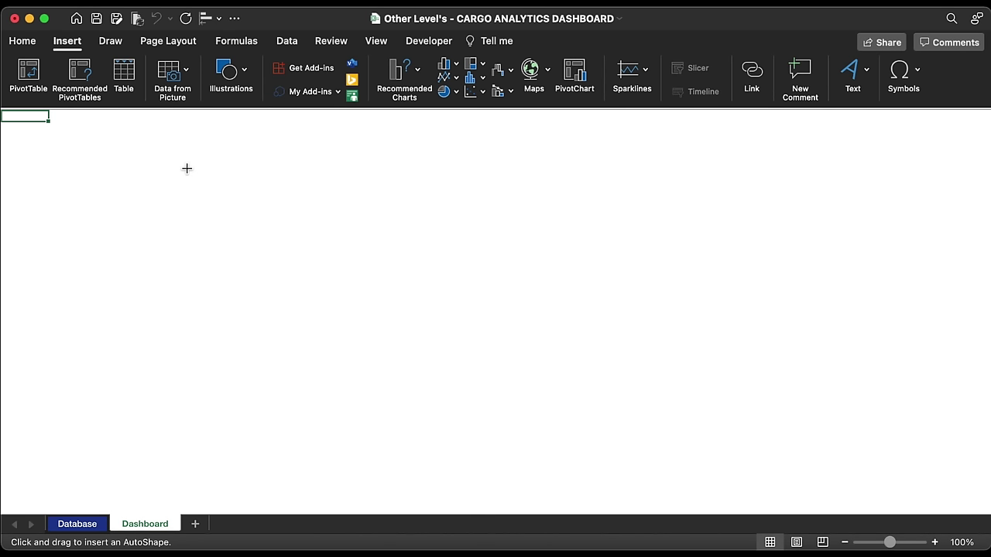
drag(116, 158, 438, 335)
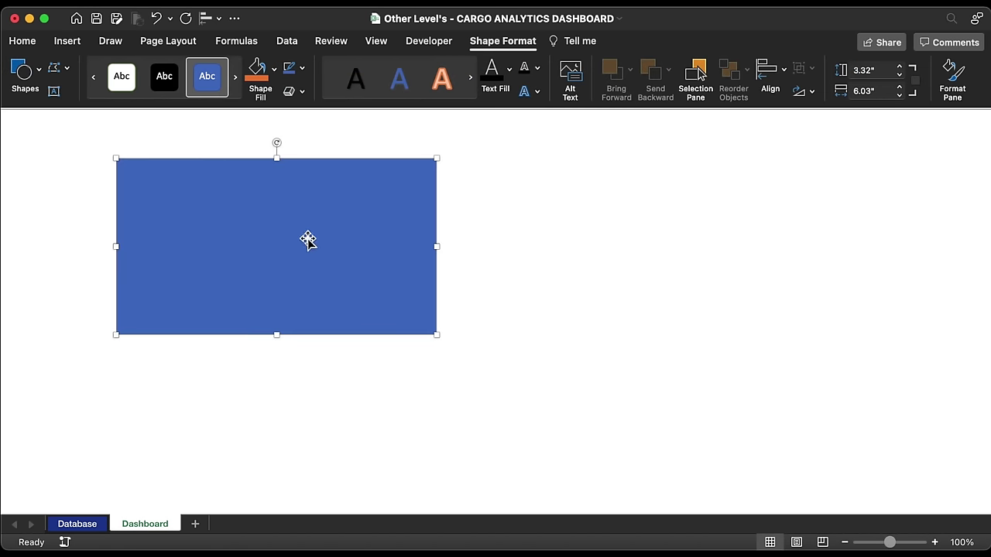
click(960, 77)
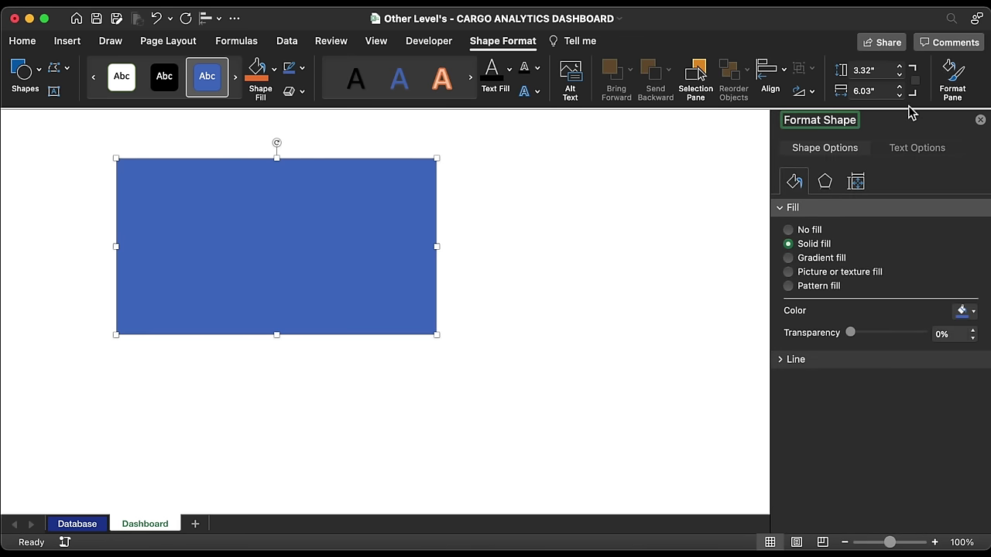
click(802, 258)
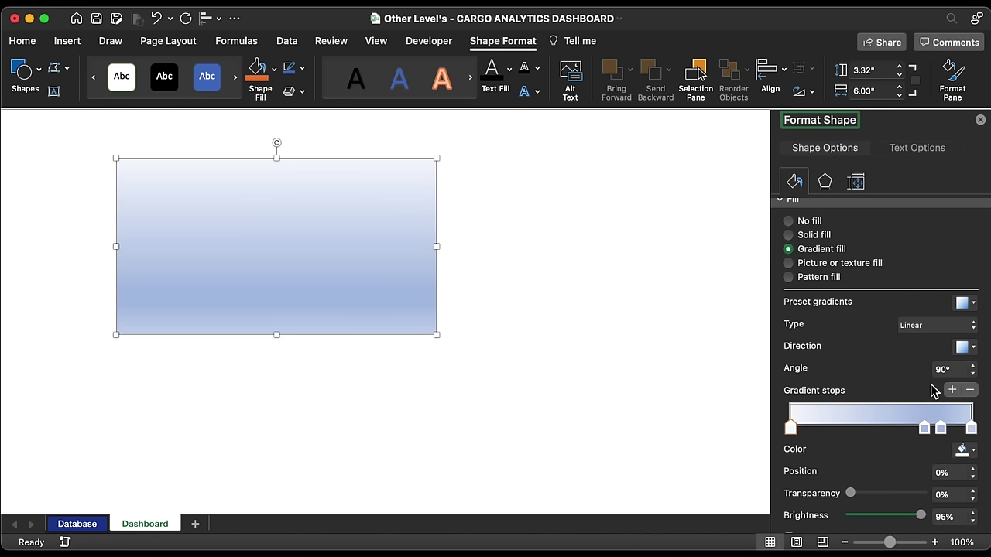
click(967, 349)
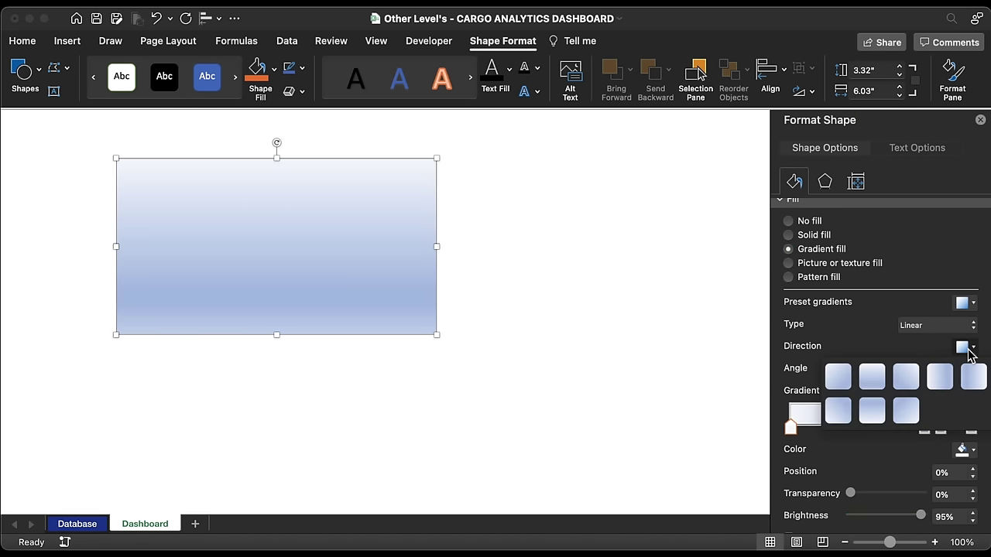
click(870, 379)
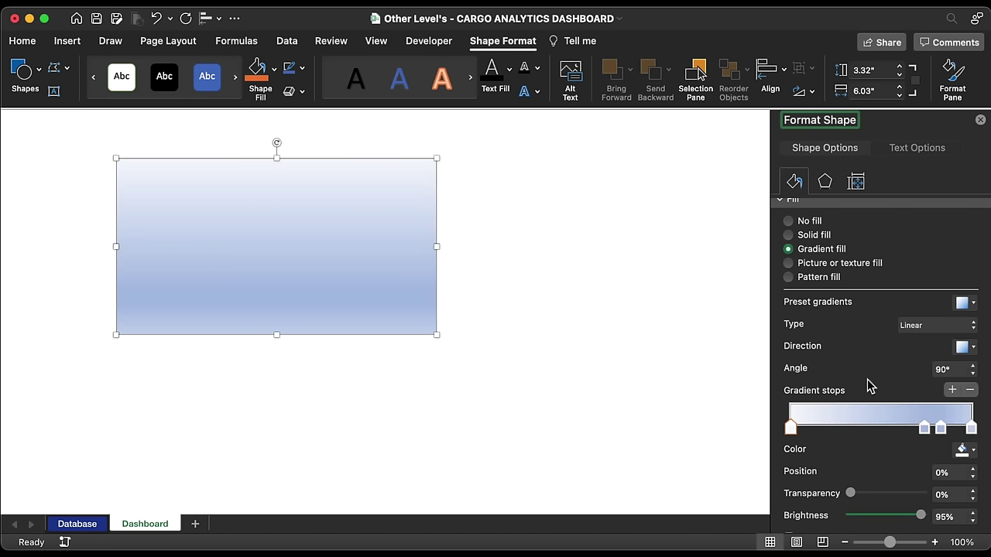
- Remove one gradient stop, move another to 0% and give it a custom colour
click(971, 392)
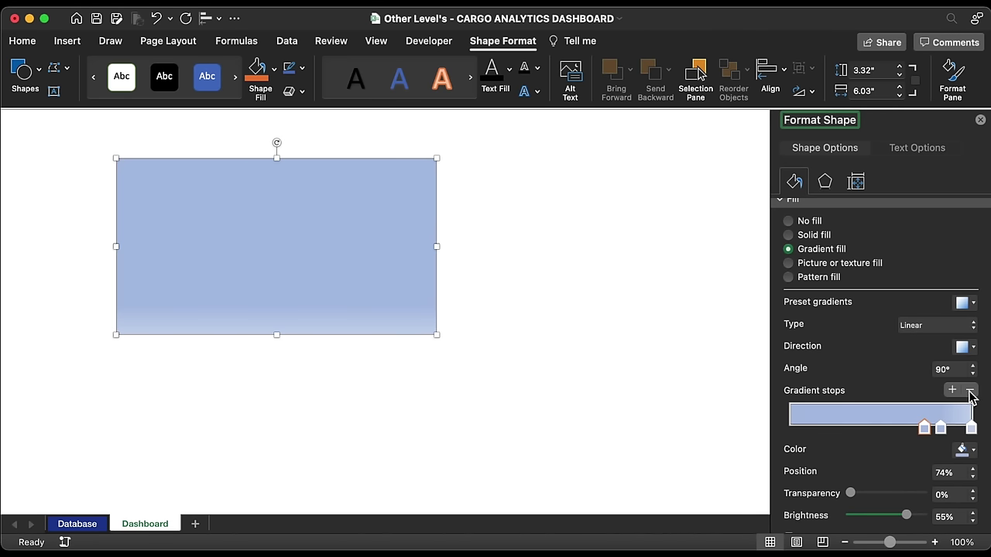
drag(926, 433, 782, 433)
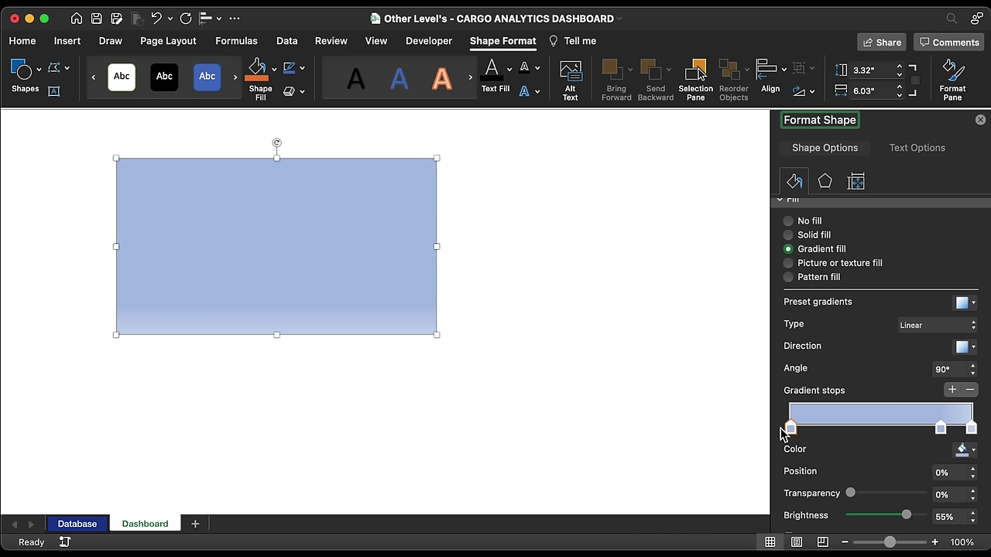
click(973, 450)
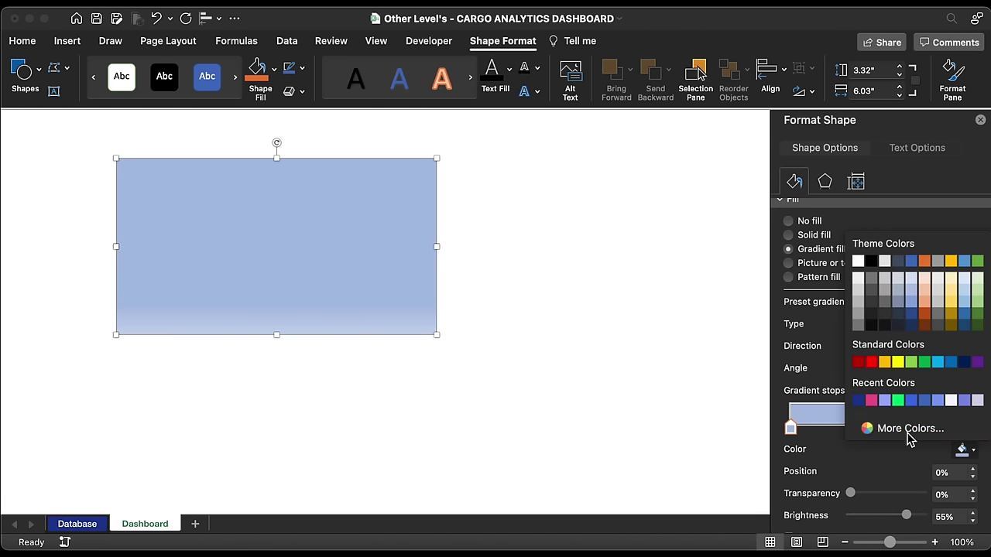
click(907, 427)
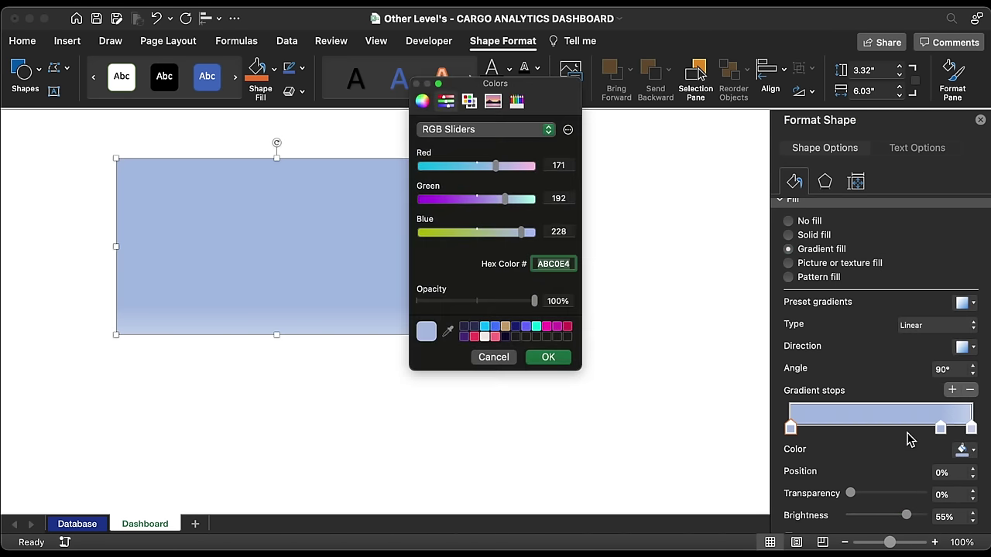
click(545, 359)
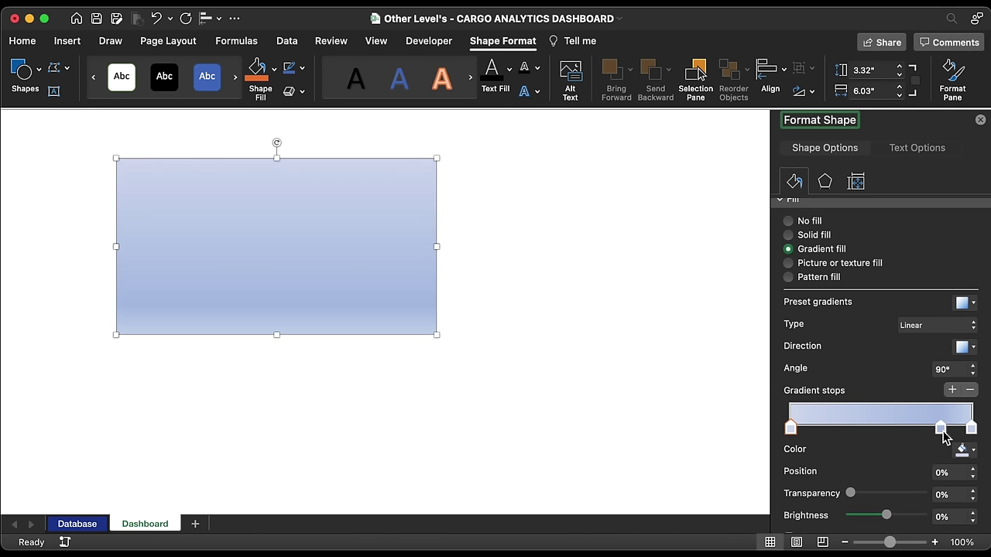
- Move the 82% gradient stop to 50% and colour it lavender D5D2E9
click(940, 430)
click(945, 474)
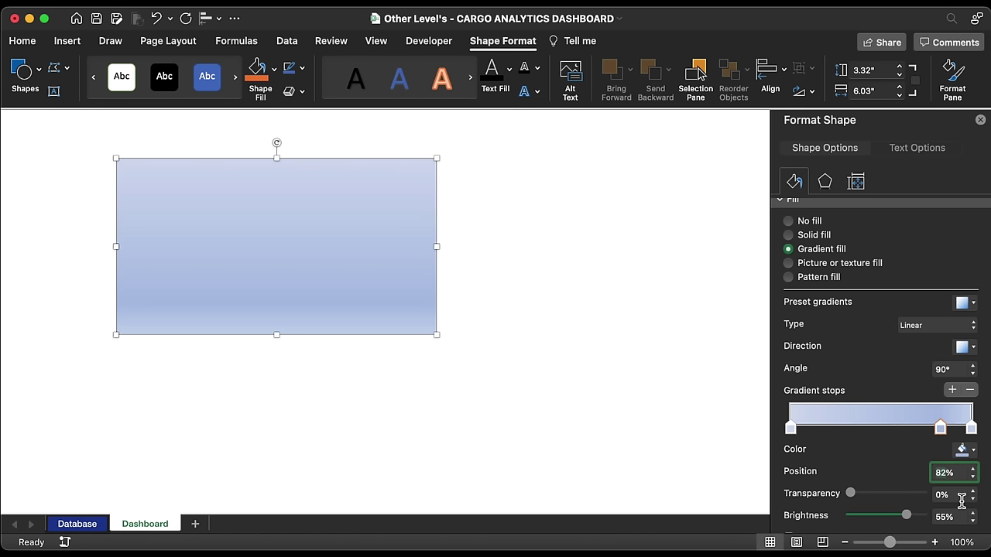
text(50)
key(Return)
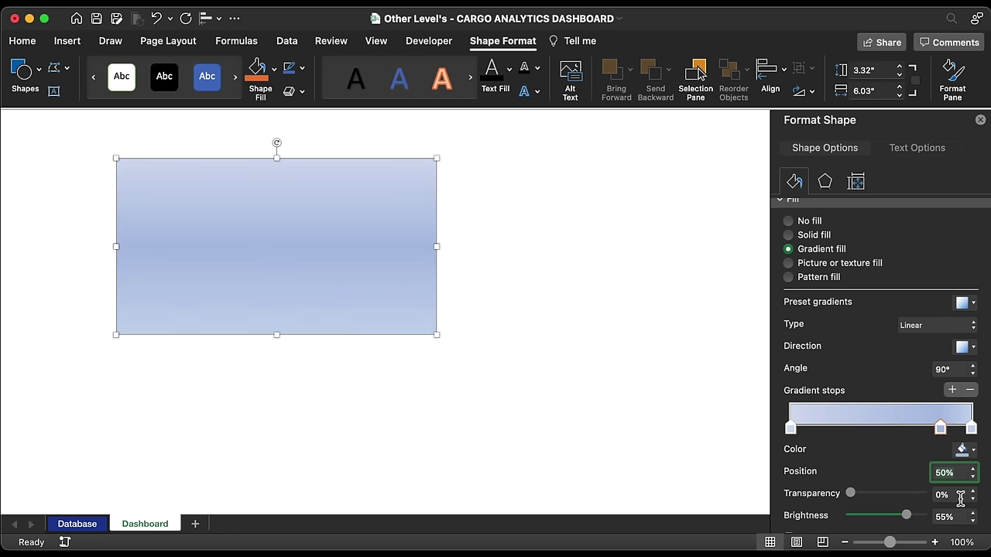
click(962, 449)
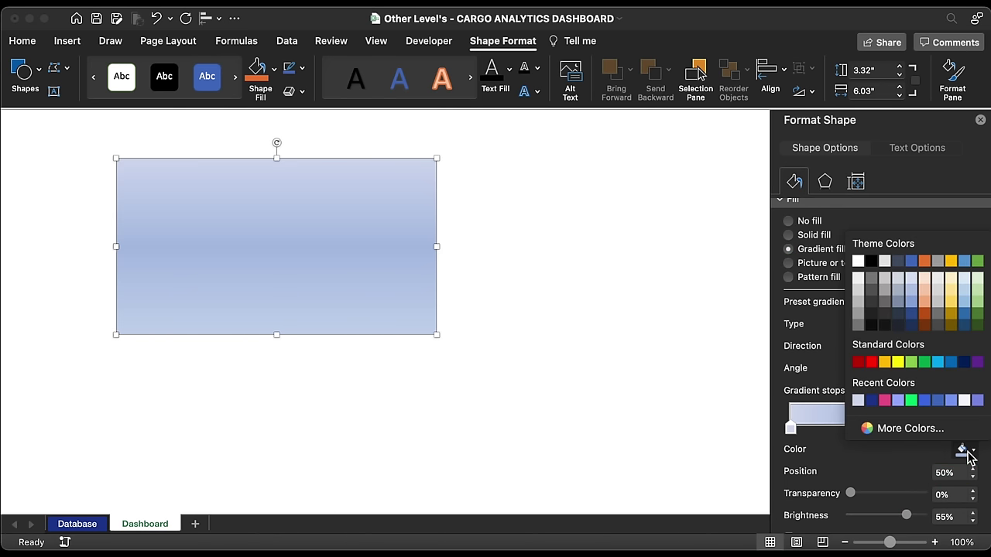
click(902, 426)
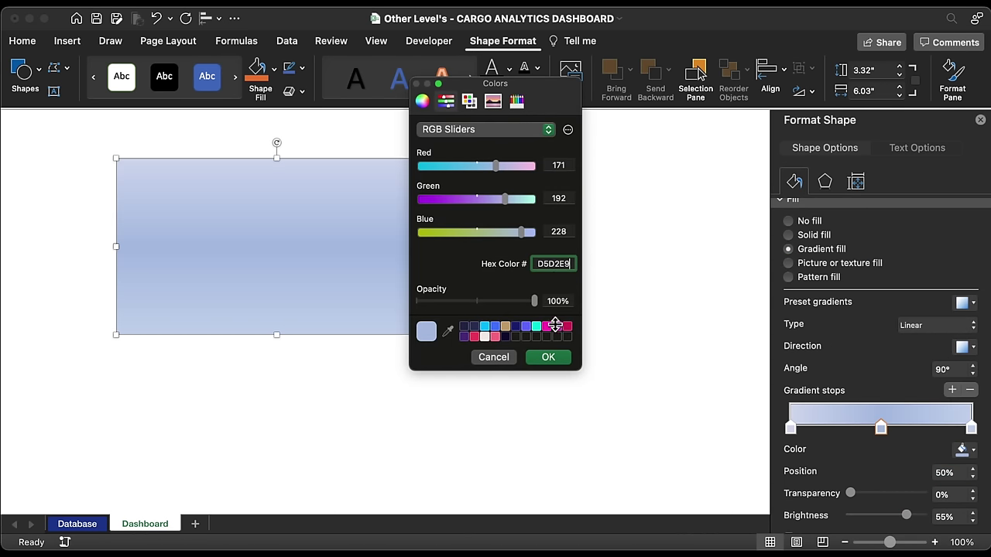
click(548, 357)
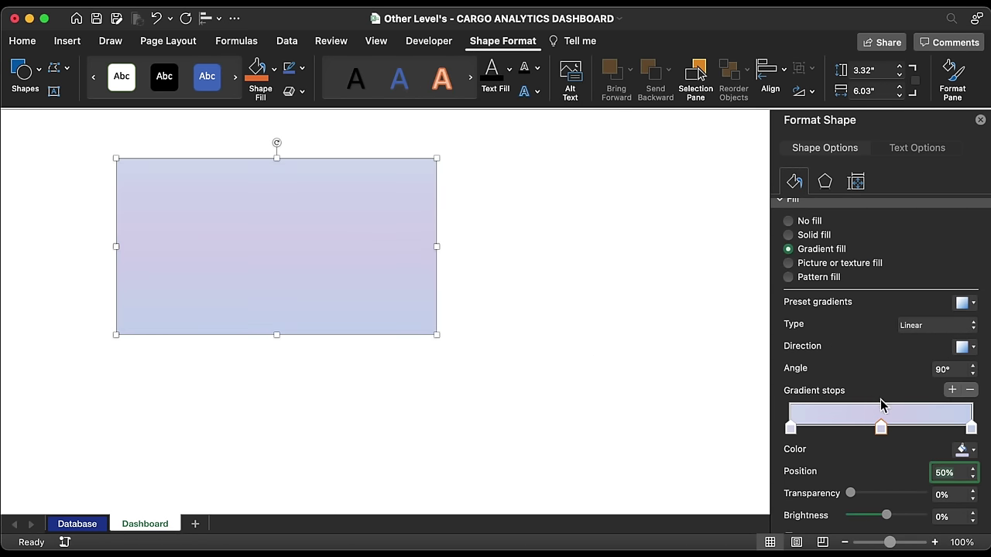
- Colour the 100% stop blue and move the rectangle to the sheet's top-left corner
click(971, 429)
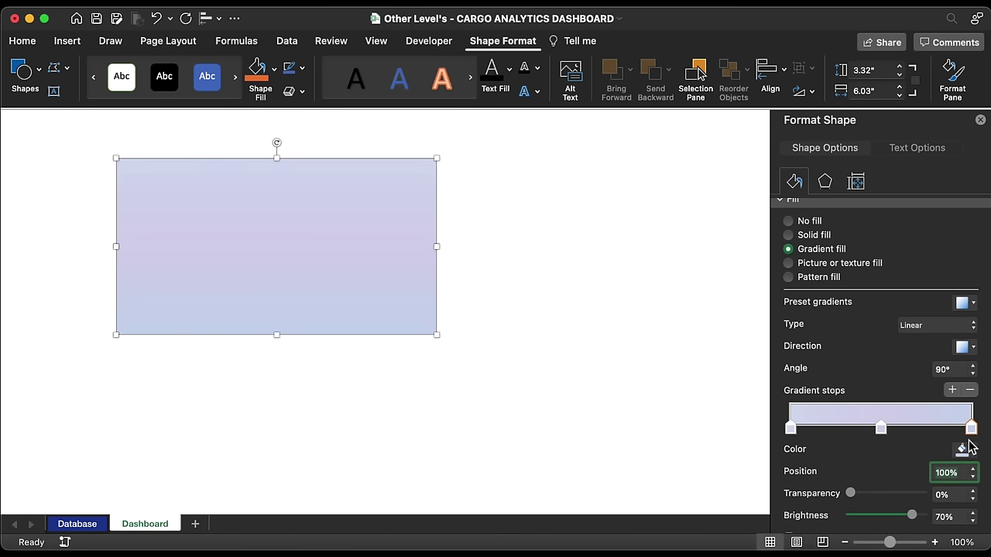
click(966, 450)
click(926, 432)
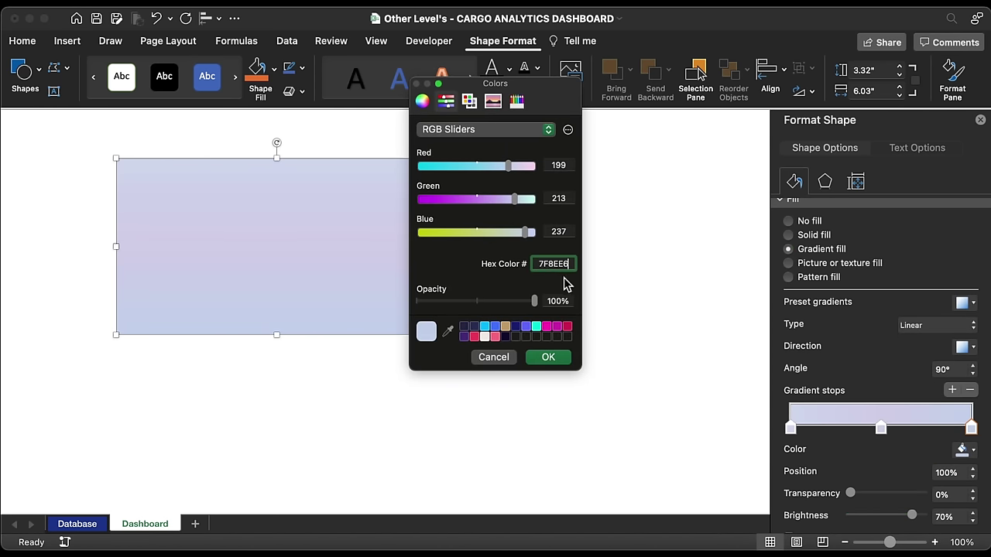
click(547, 357)
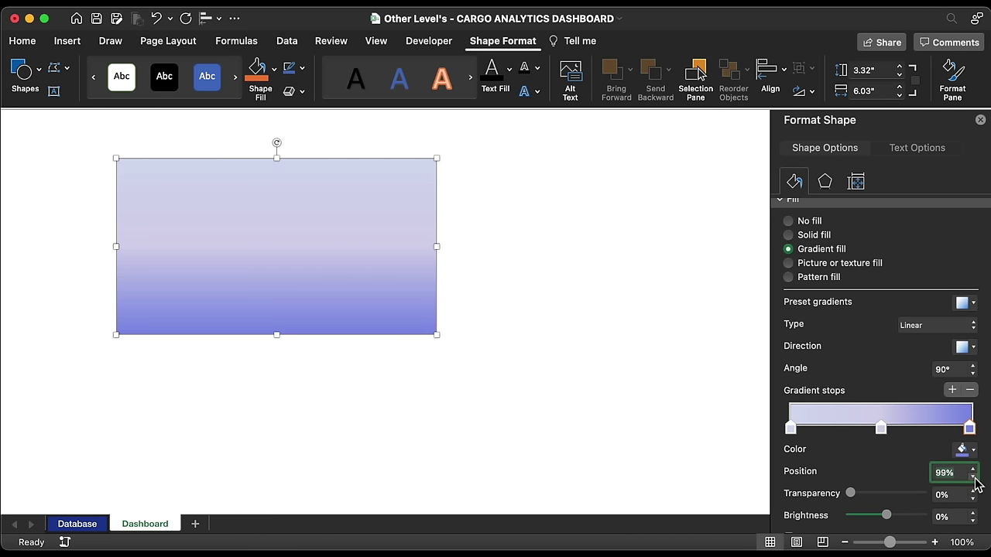
drag(320, 247, 197, 193)
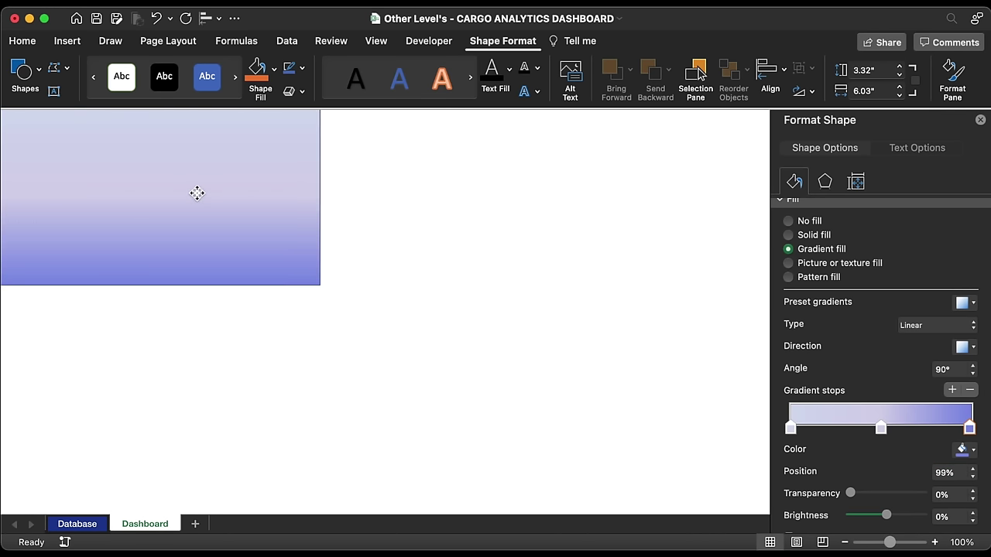
- Remove the rectangle's outline and resize it to 10.70" tall by 19.20" wide
click(307, 71)
click(313, 117)
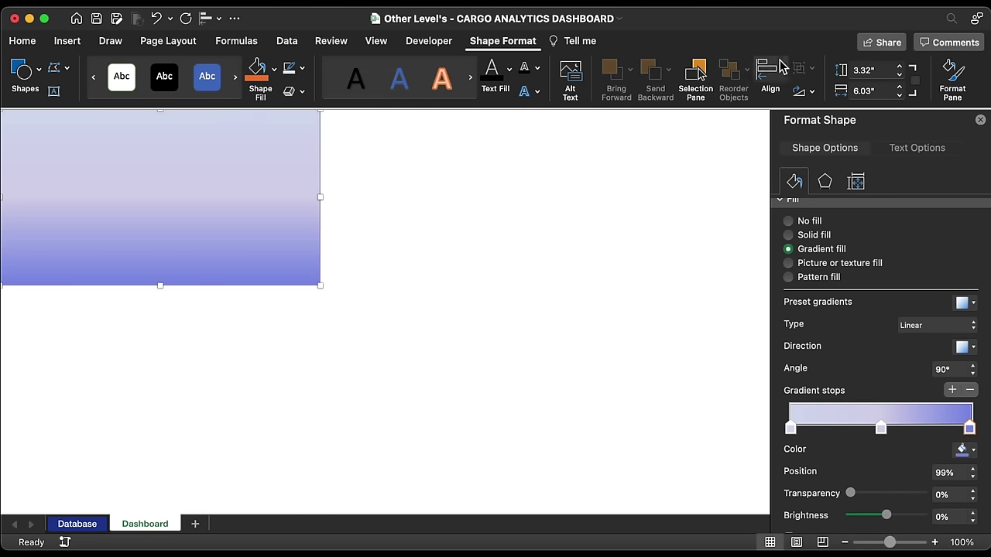
click(867, 71)
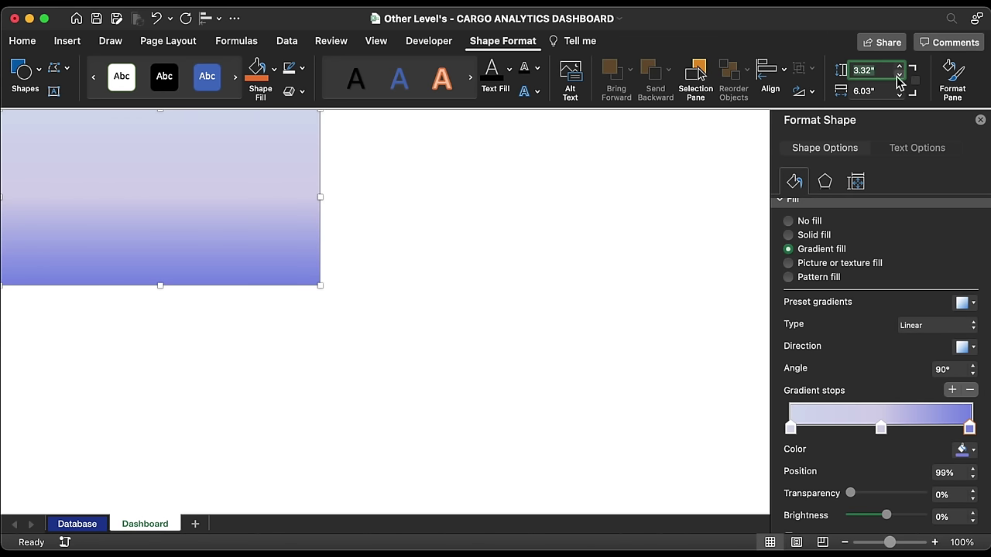
text(10.70)
key(Return)
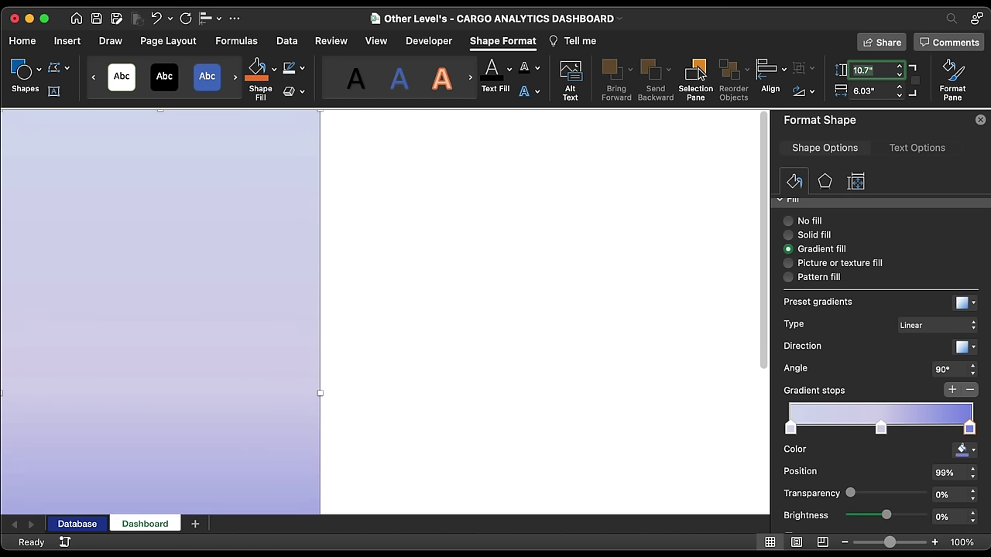
click(884, 93)
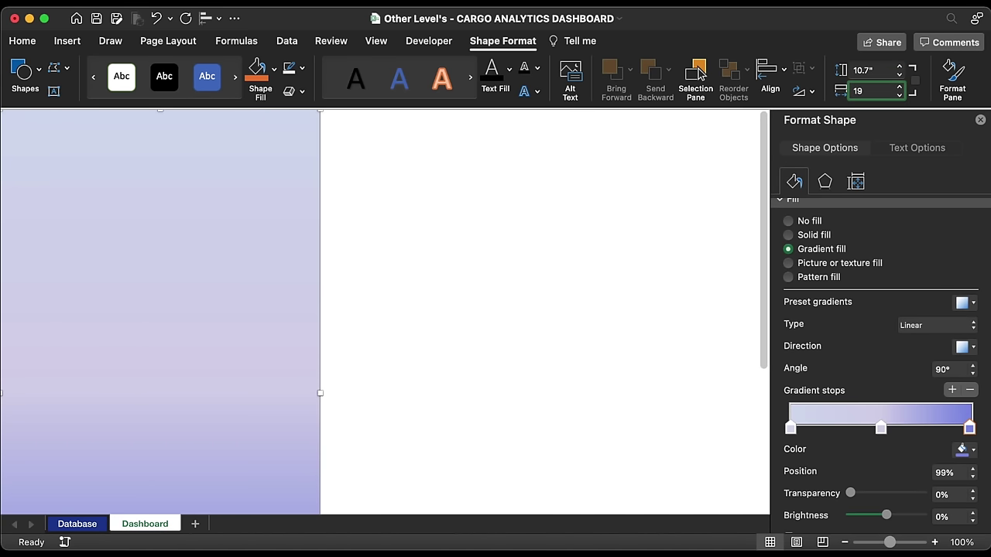
text(19.20)
key(Return)
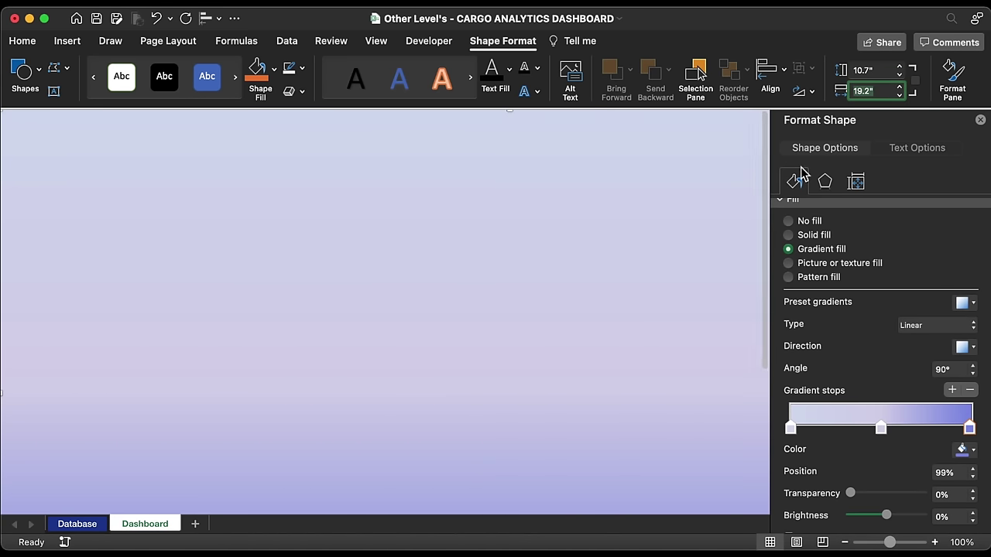
- Close the Format Shape pane, deselect the shape and collapse the ribbon
click(980, 120)
key(Escape)
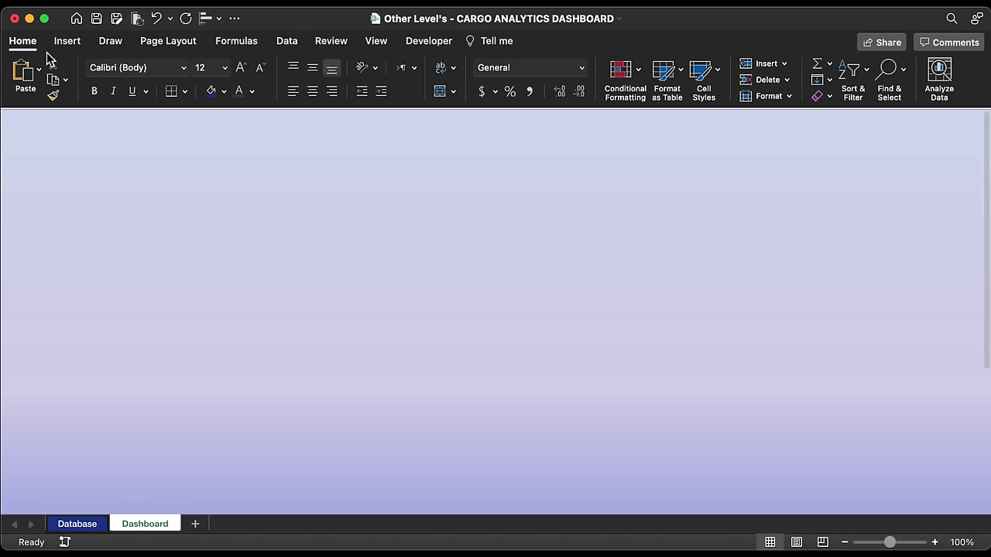
click(24, 41)
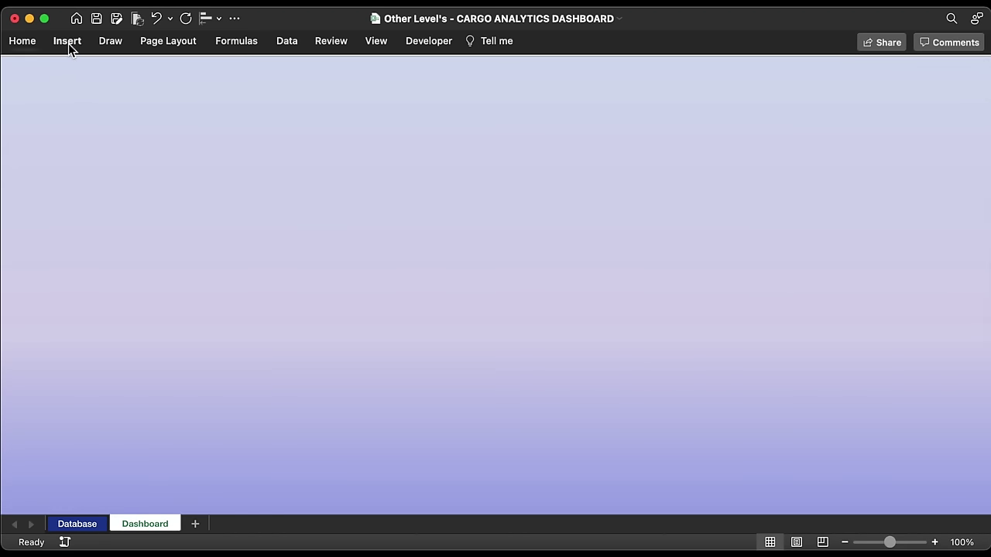
click(68, 43)
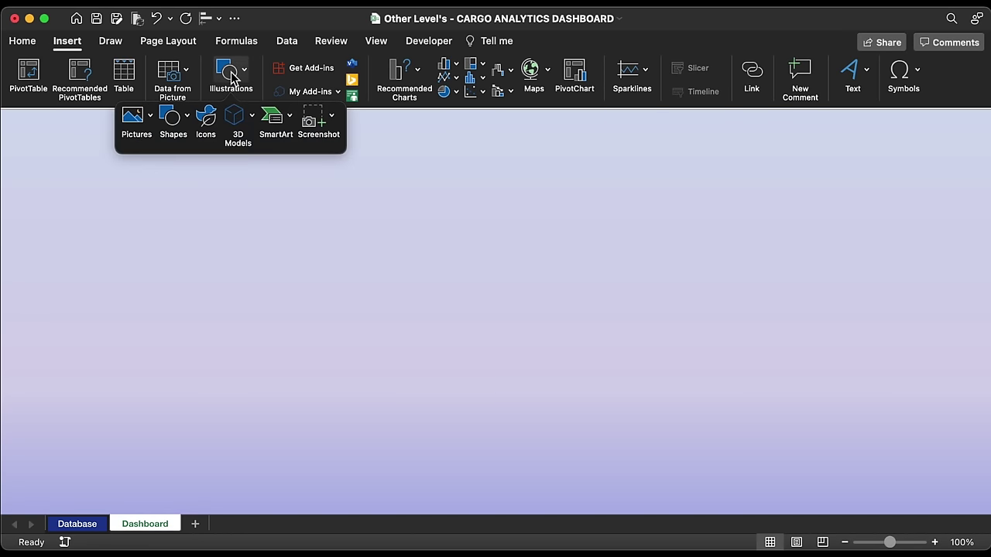
- Draw a rounded rectangle with no outline and a white fill
click(186, 117)
click(344, 272)
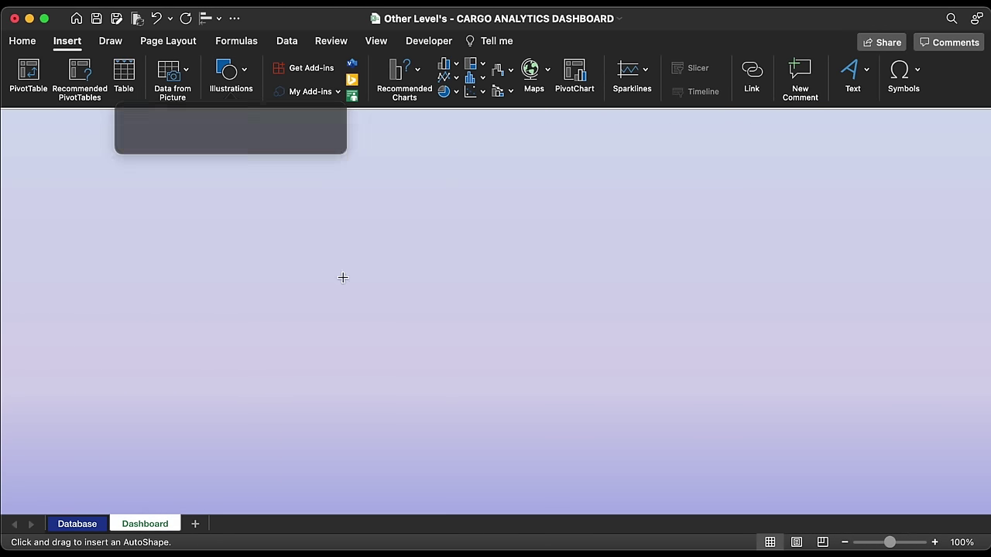
drag(139, 165, 459, 355)
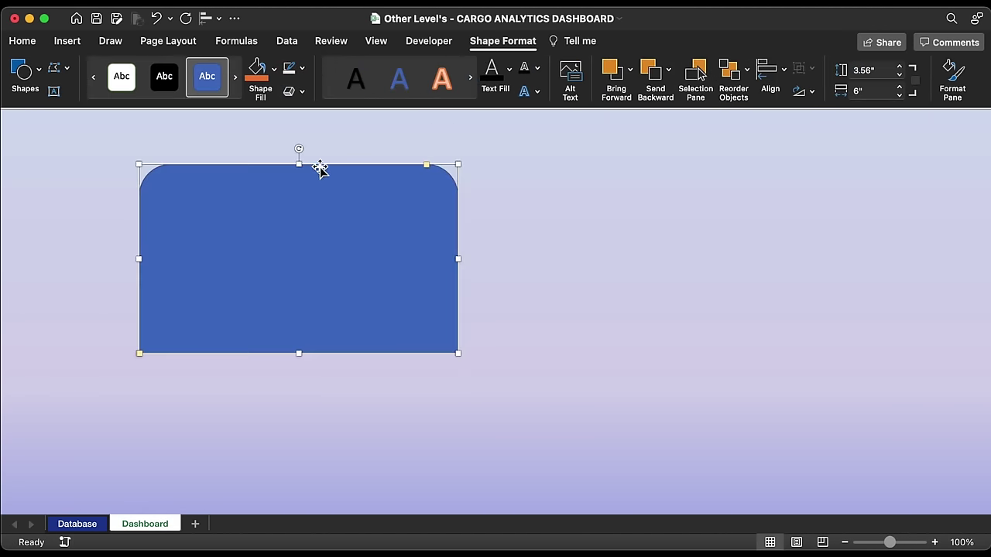
click(301, 68)
click(310, 114)
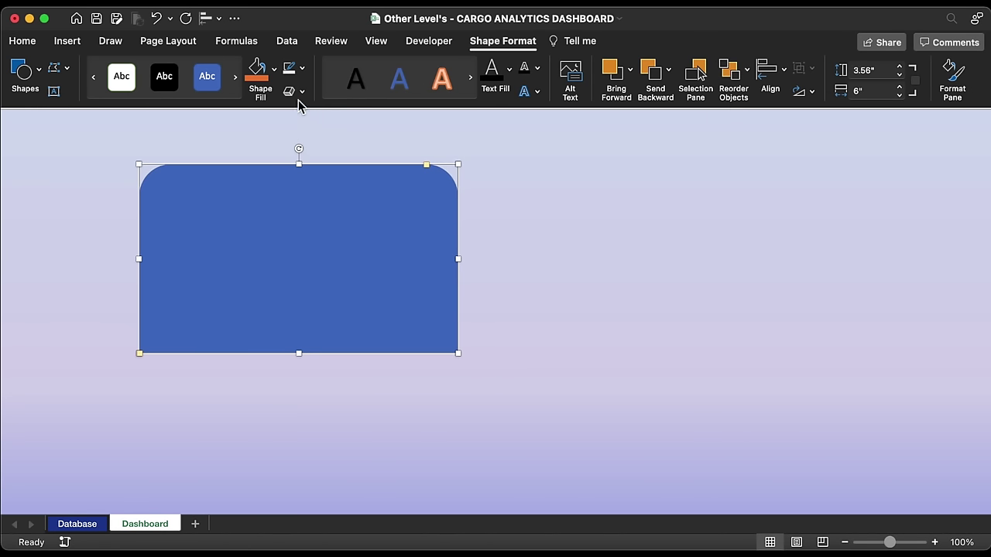
click(273, 69)
click(256, 159)
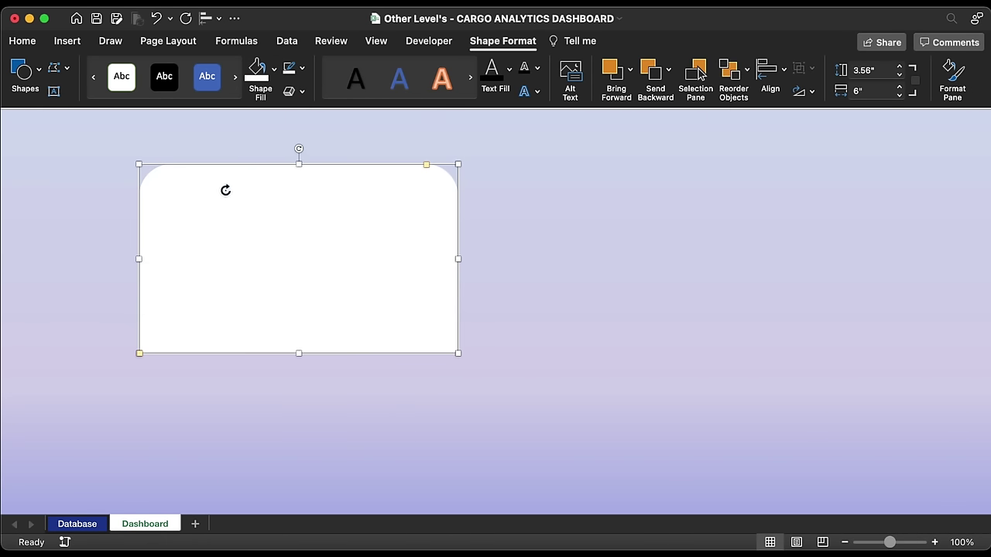
- Rotate the white panel upright, place it at the top left and make it 9.47" tall
drag(225, 190, 188, 266)
drag(294, 224, 152, 226)
drag(228, 278, 188, 279)
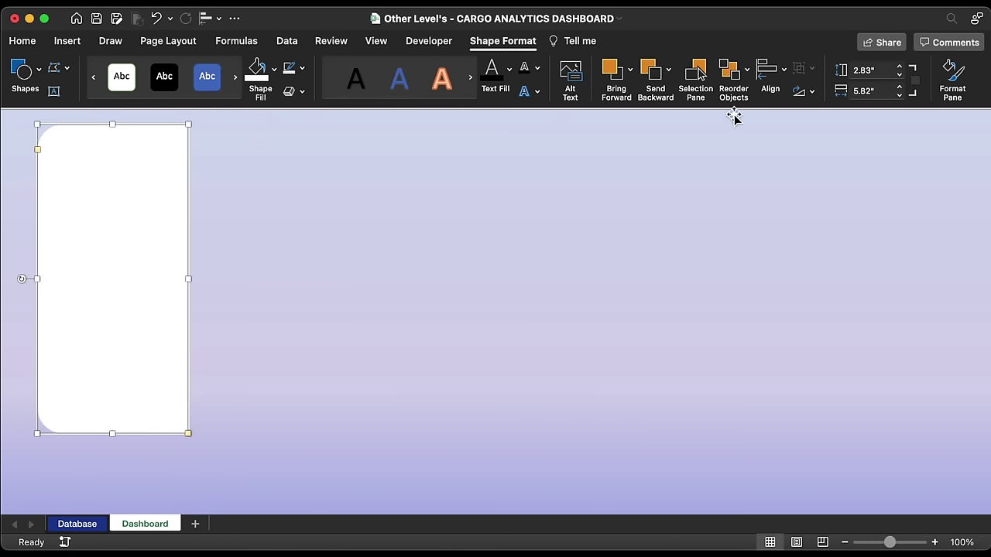
click(867, 91)
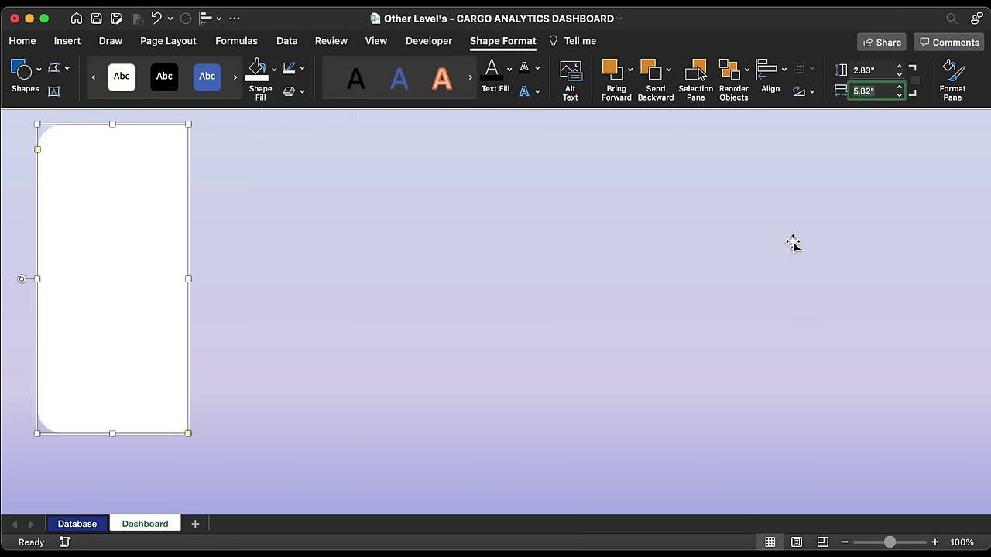
text(9.47)
key(Return)
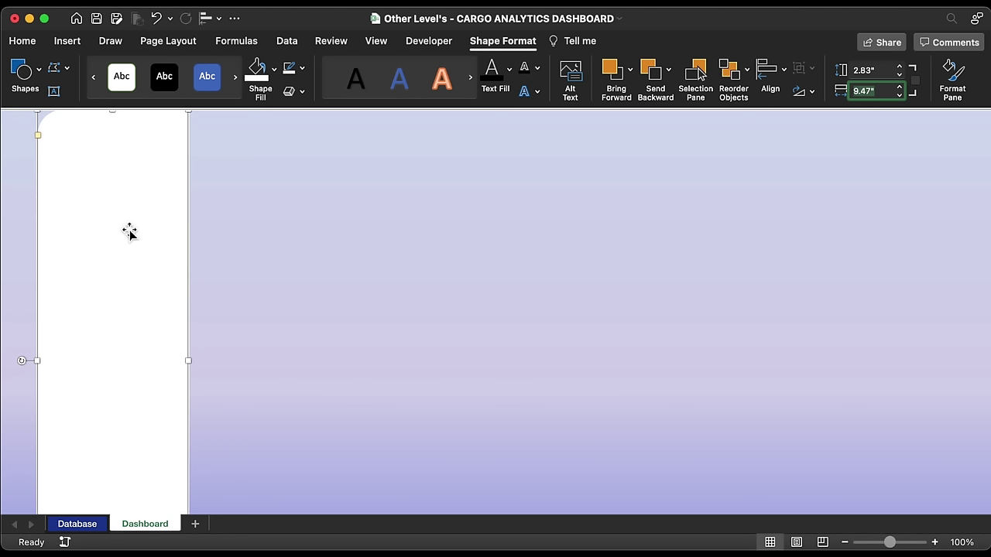
- Duplicate the tall panel, rotate the copy and widen it to 15.2" beside the sidebar
drag(128, 206, 295, 240)
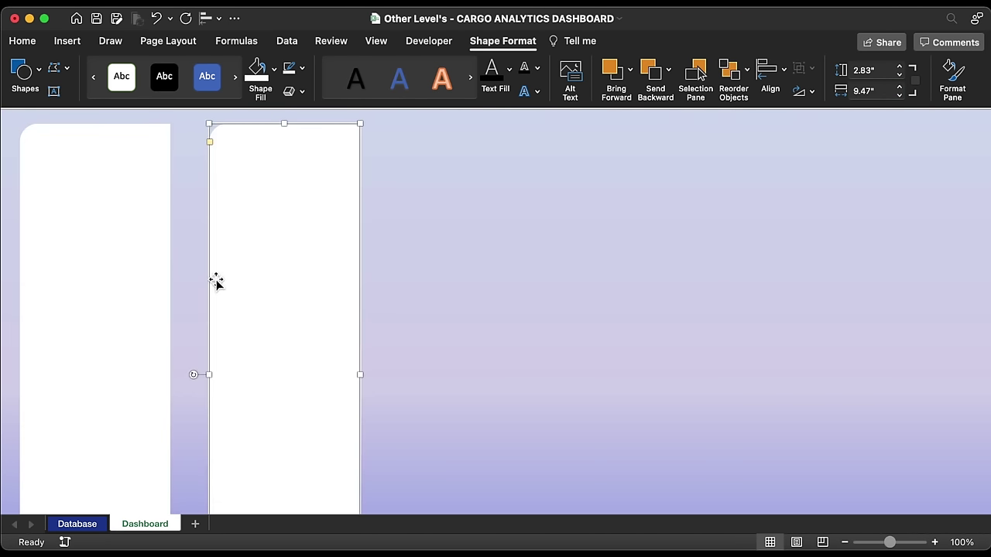
drag(195, 374, 413, 377)
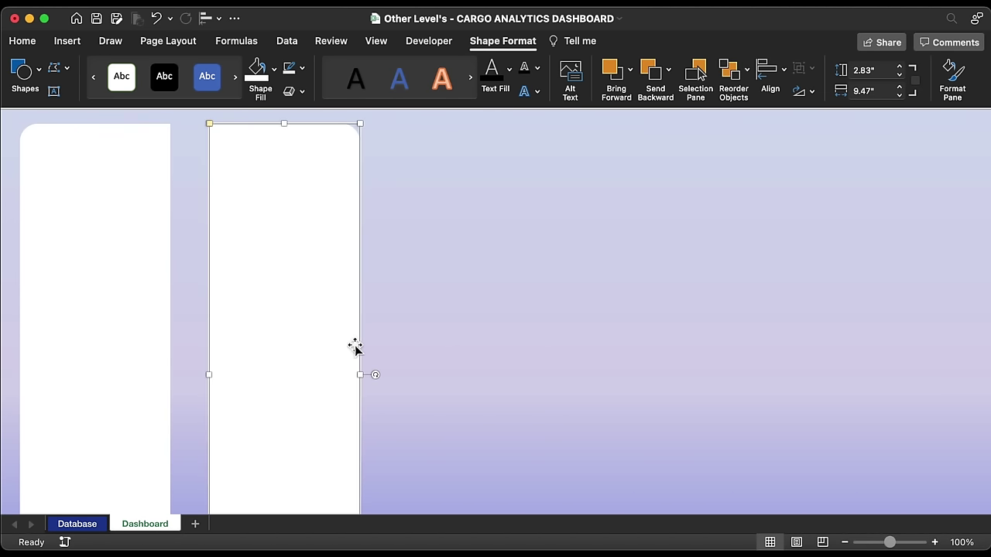
drag(308, 278, 269, 278)
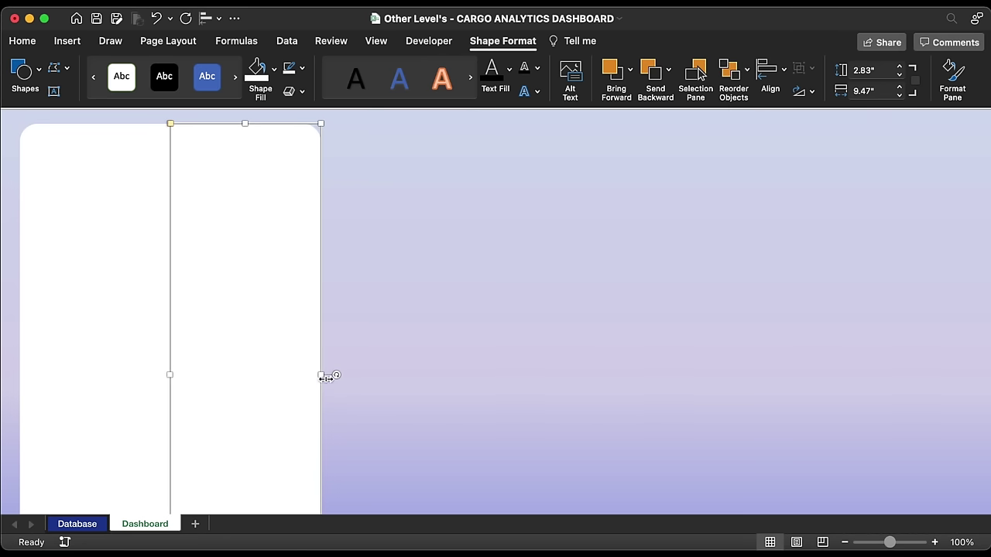
drag(322, 377, 545, 299)
click(882, 71)
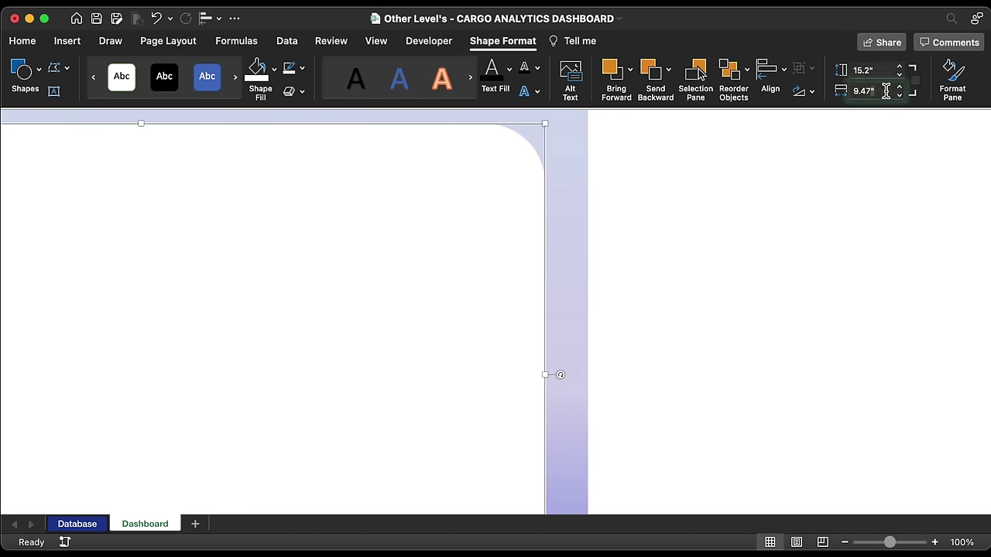
key(Tab)
click(488, 255)
scroll(488, 256, down, 5)
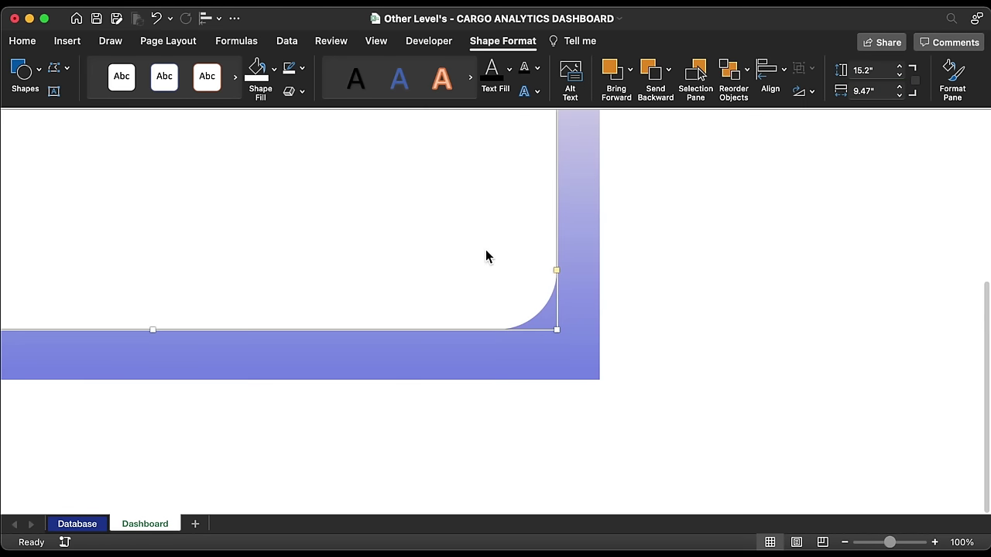
drag(557, 270, 557, 316)
click(670, 276)
scroll(670, 276, up, 5)
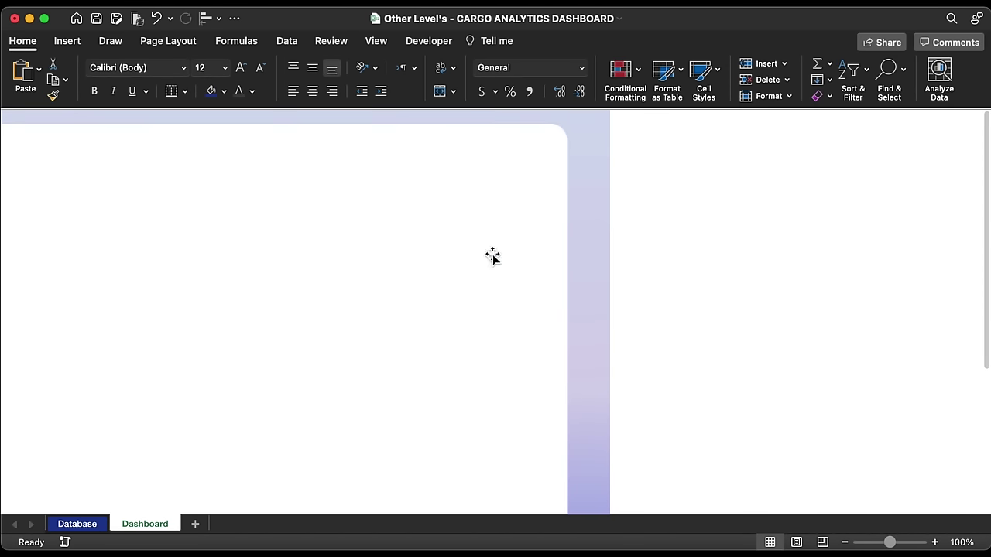
- Fill the wide panel with custom hex colour F5F7FD and close the Format Shape pane
scroll(491, 256, left, 8)
double_click(540, 201)
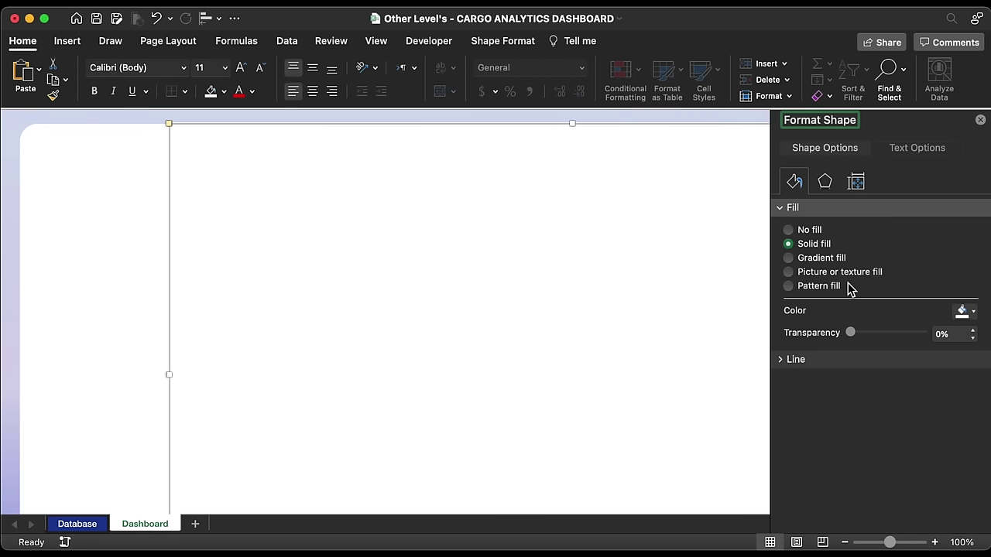
click(967, 313)
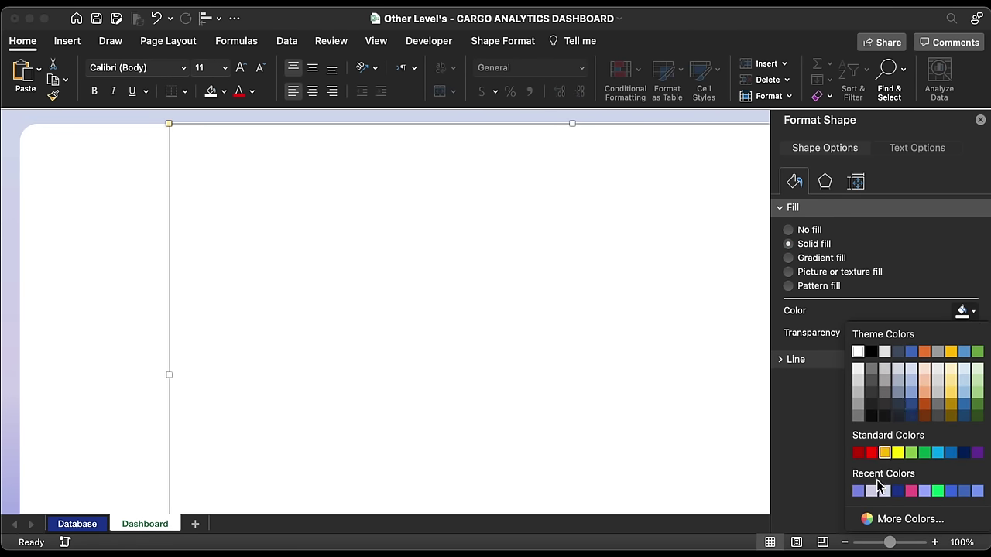
click(890, 519)
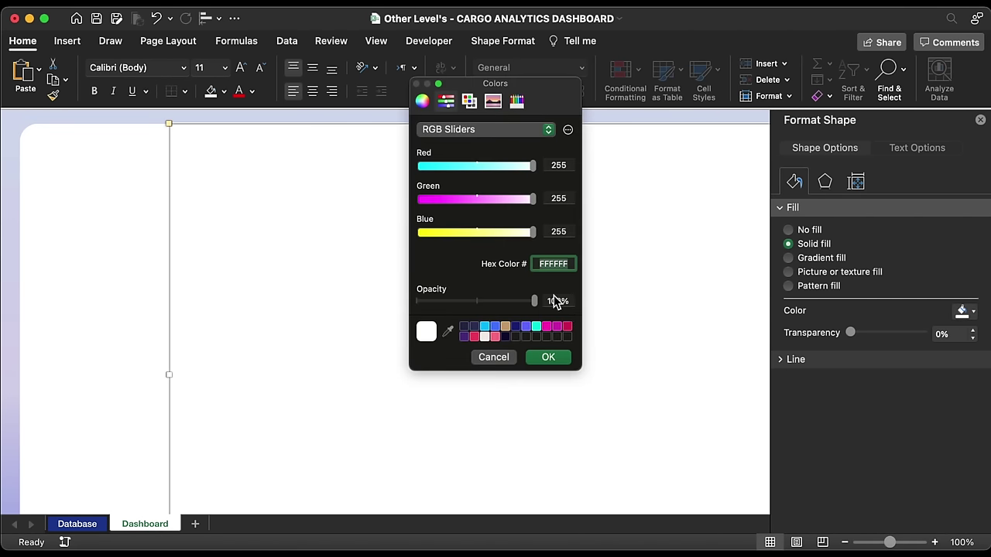
text(F5F7FD)
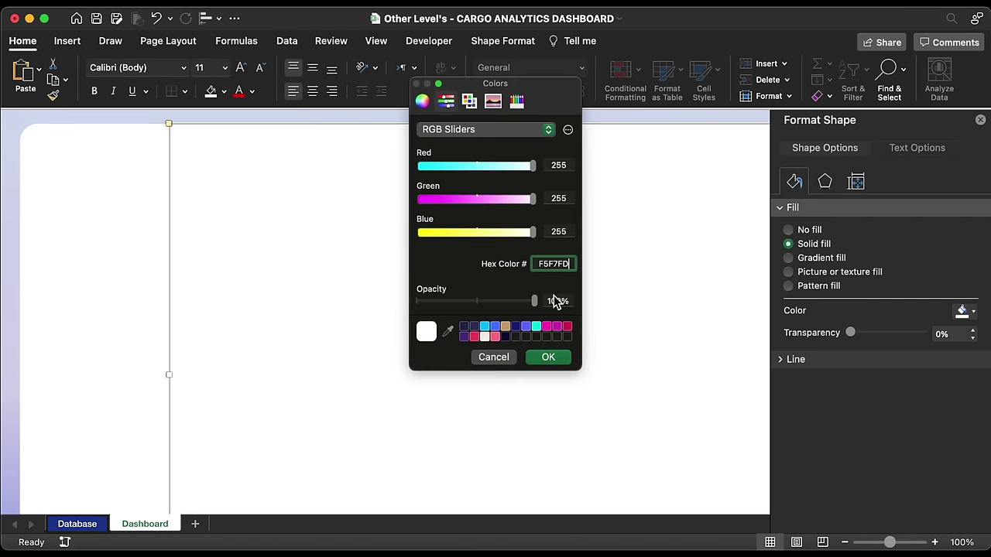
click(548, 357)
click(980, 120)
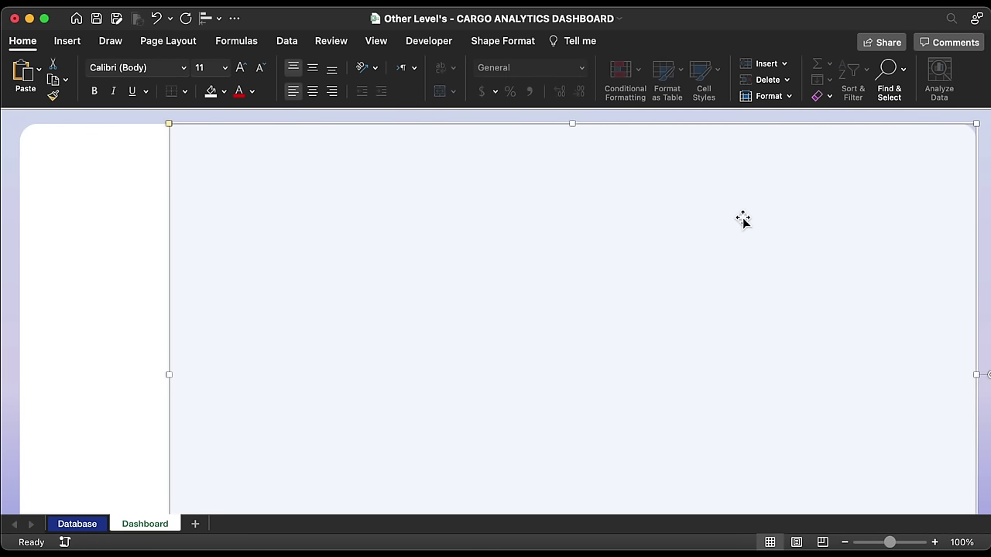
click(68, 42)
- Draw a Double Wave shape in the main card and push it to the bottom-left edge
click(231, 71)
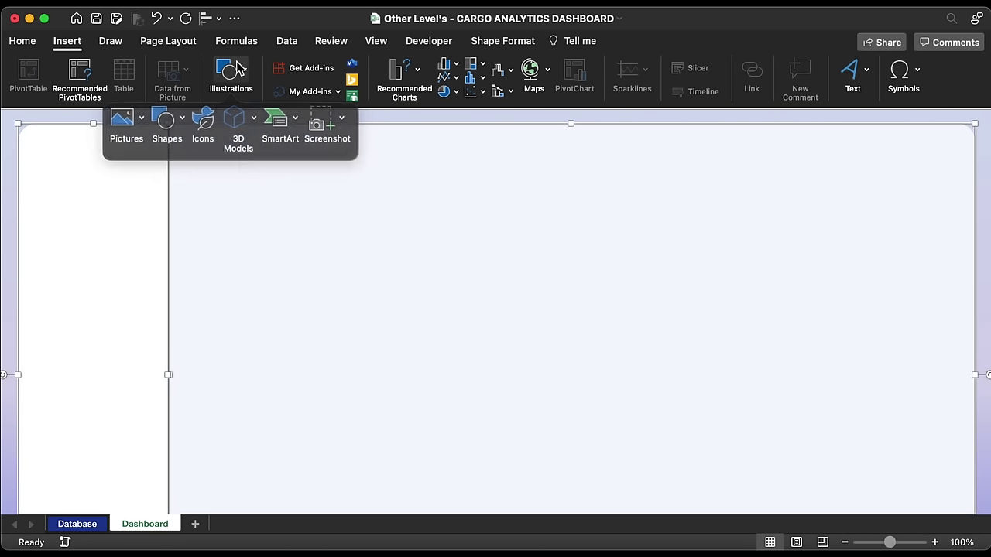
click(186, 120)
scroll(341, 345, down, 5)
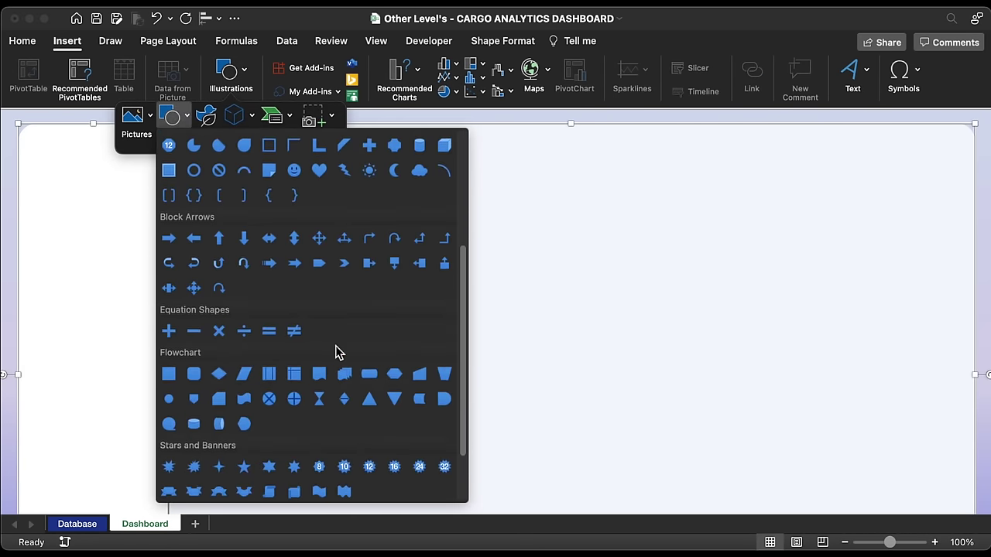
scroll(337, 352, down, 3)
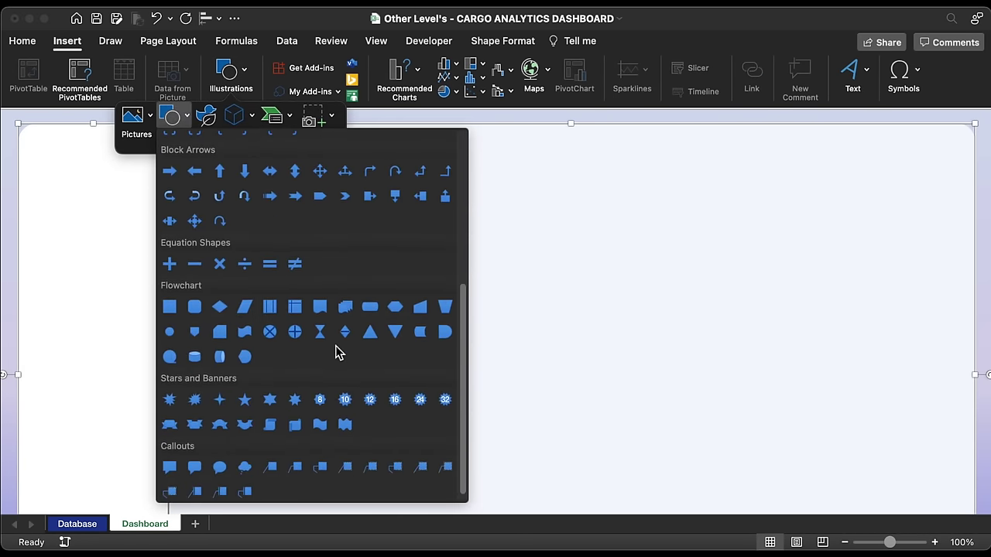
click(345, 422)
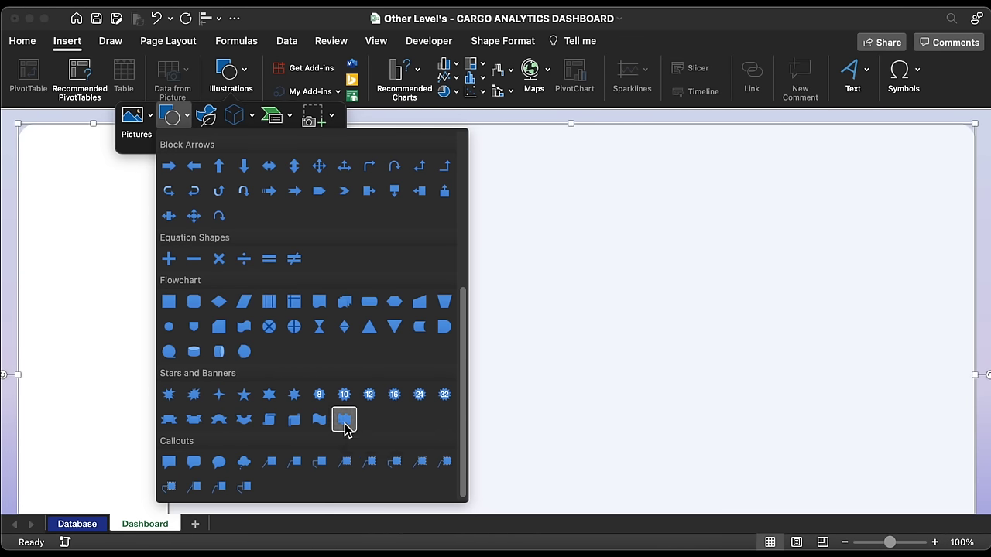
drag(268, 276, 483, 421)
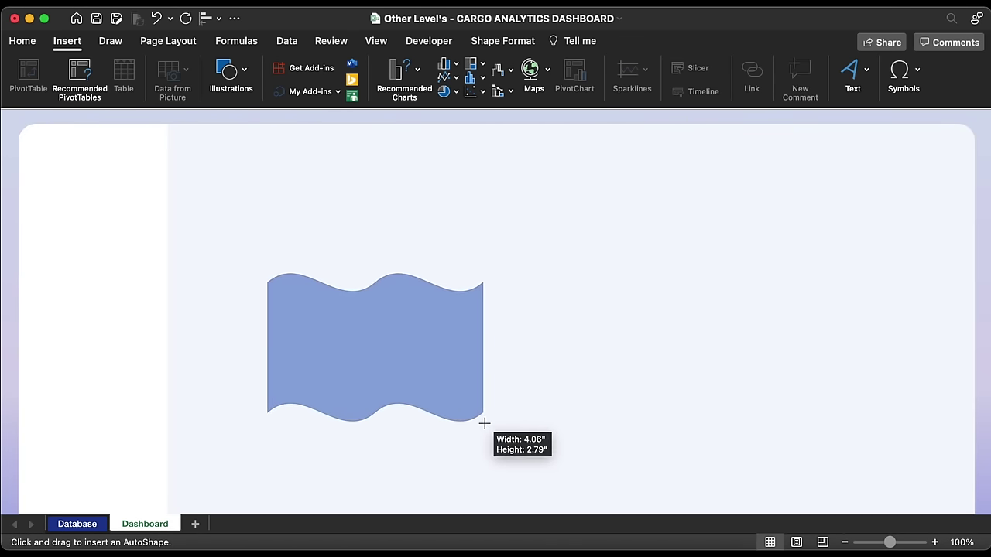
scroll(484, 421, down, 5)
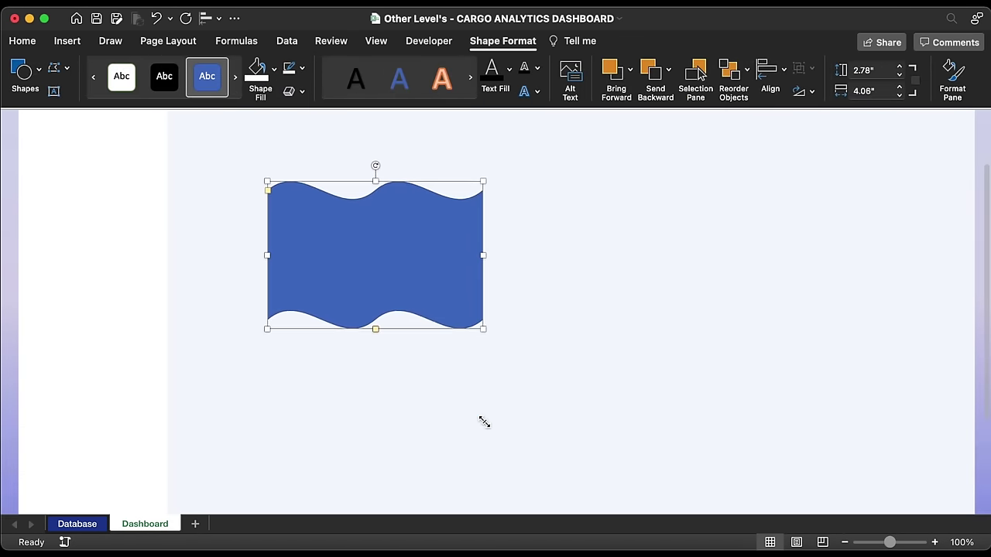
drag(423, 167, 192, 409)
drag(207, 372, 146, 411)
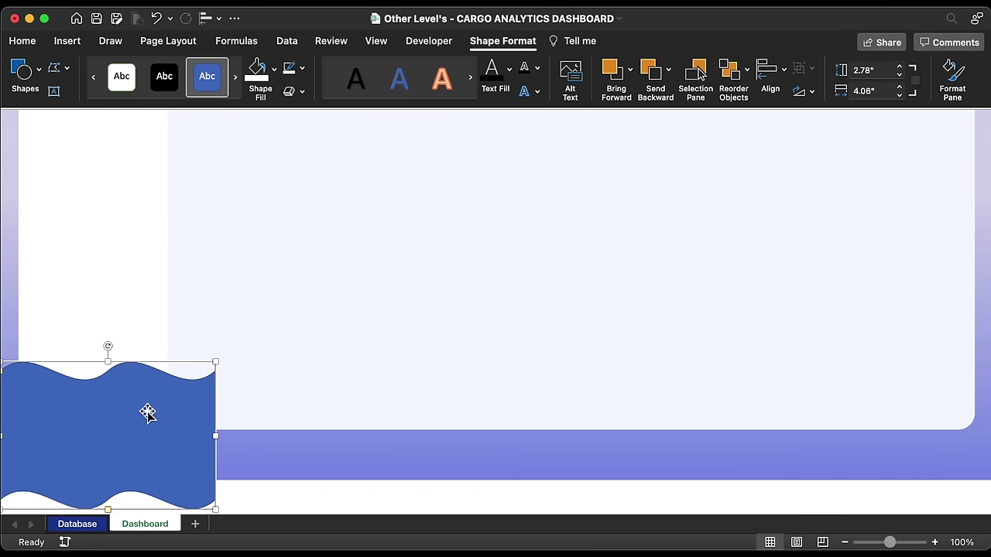
- Resize the wave shape to 3.12" high and 6.53" wide
click(882, 72)
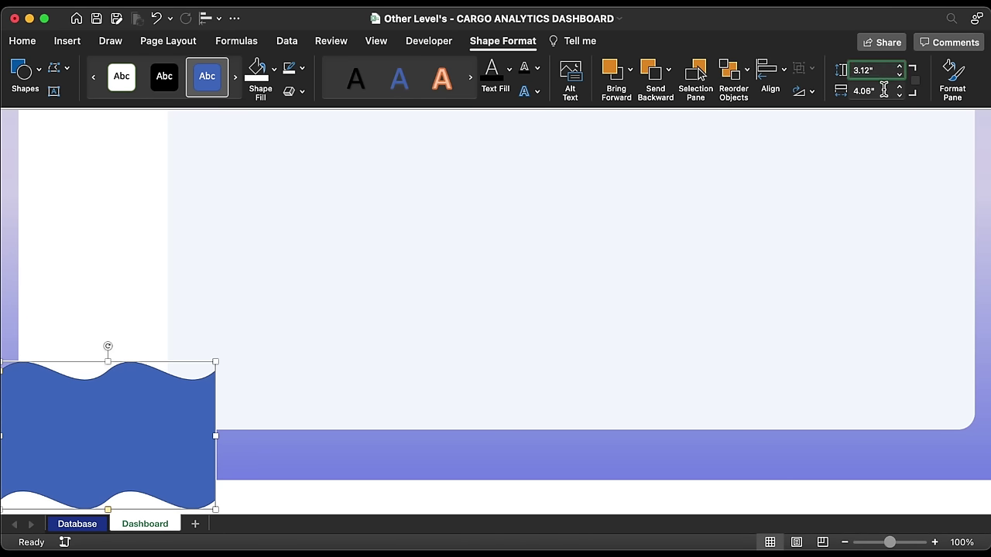
click(883, 90)
text(6)
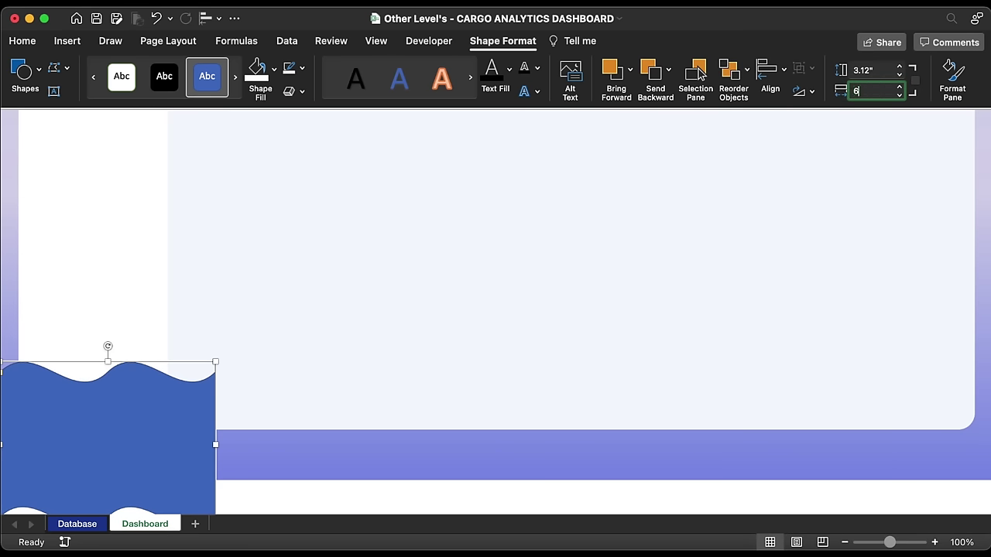
text(.53)
key(Return)
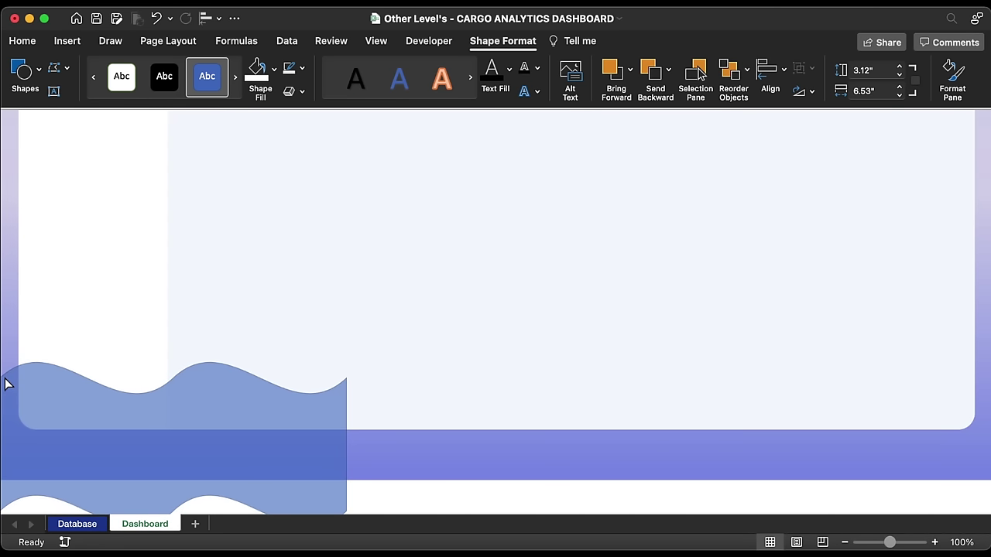
- Remove the wave shape's outline
click(6, 383)
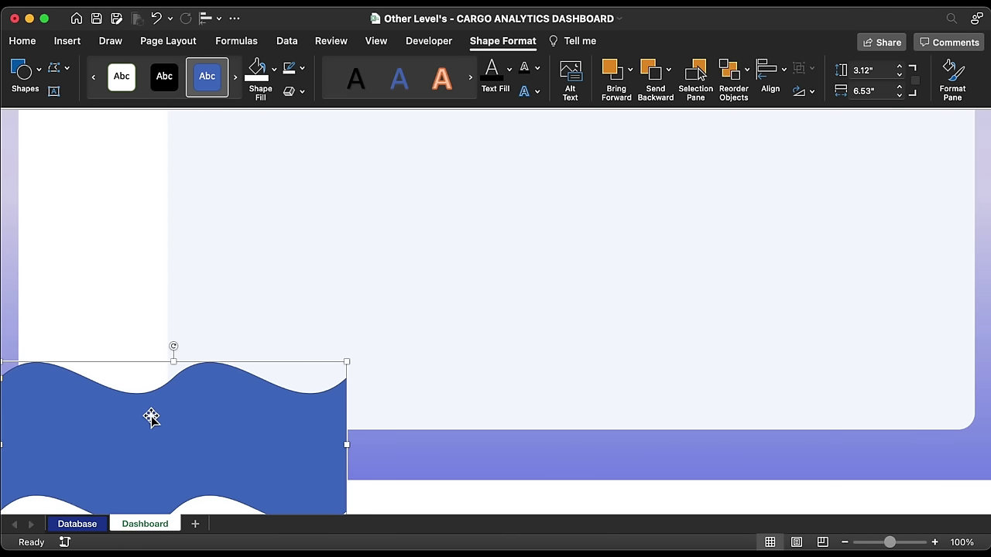
click(302, 68)
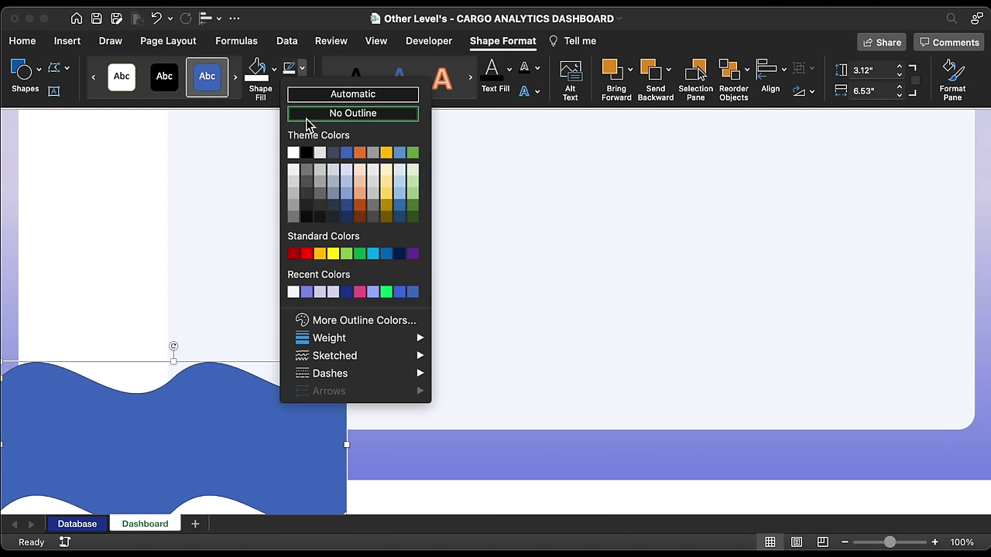
click(308, 116)
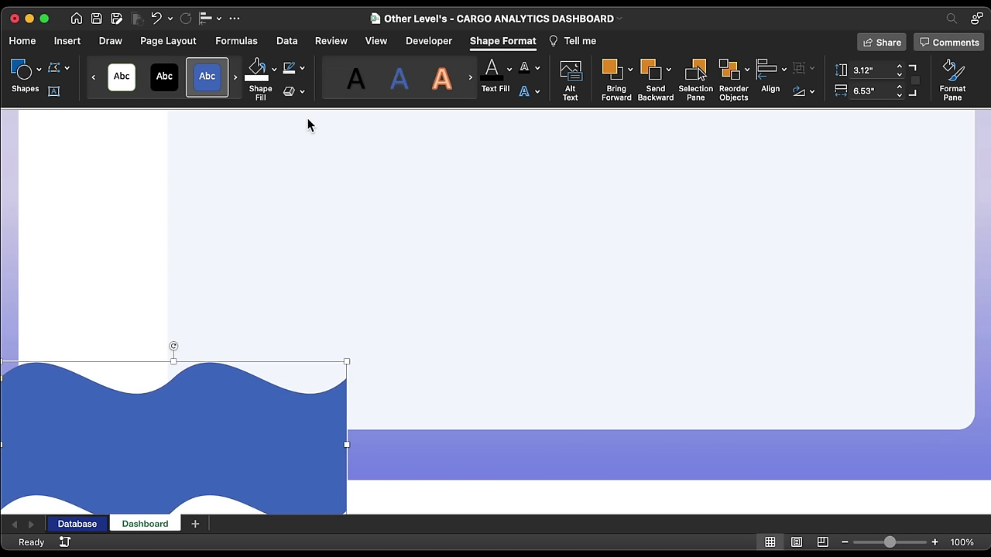
click(953, 77)
- Change the wave's fill to a linear gradient running horizontally
click(819, 258)
click(961, 335)
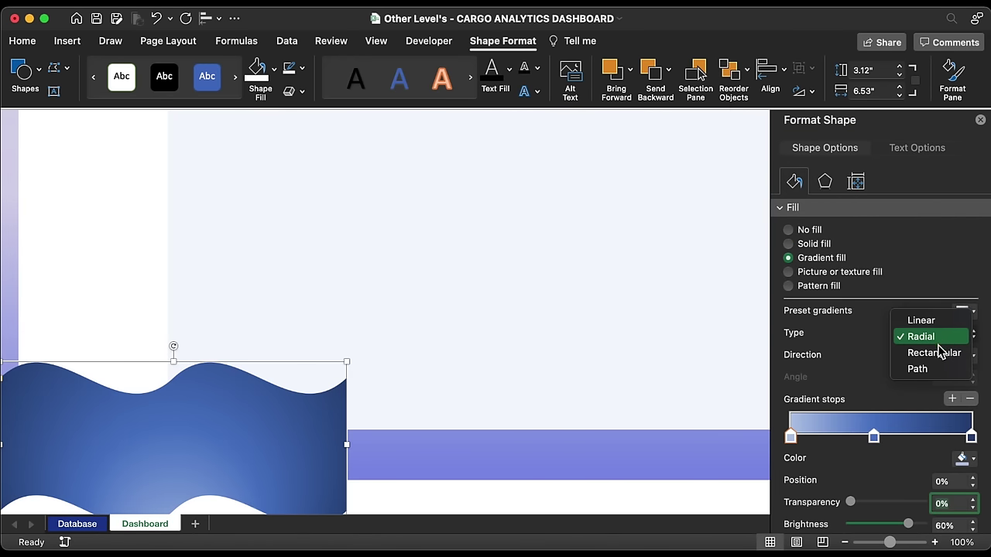
click(926, 321)
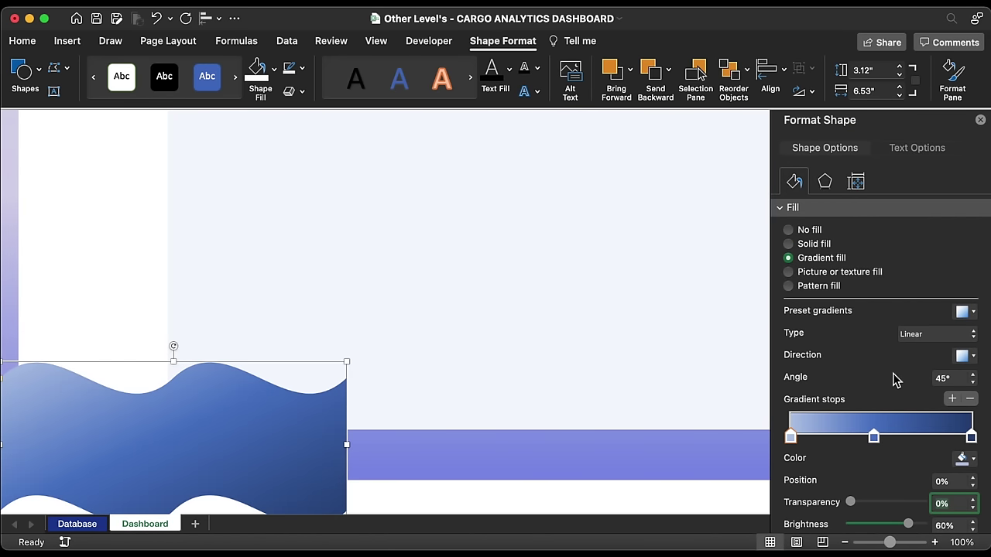
click(967, 357)
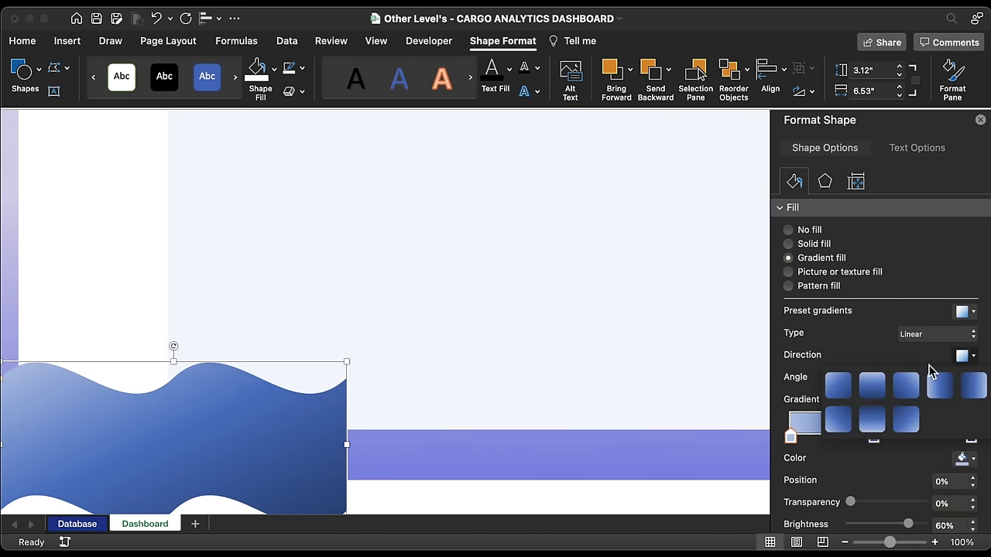
click(973, 384)
scroll(898, 404, down, 3)
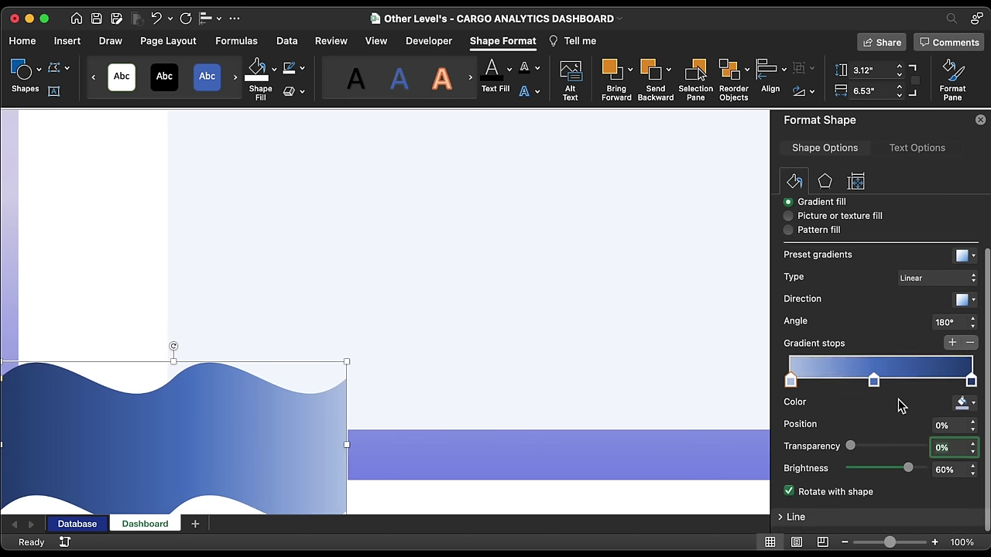
- Delete the light gradient stop and colour the remaining stop 3F70E5
click(970, 350)
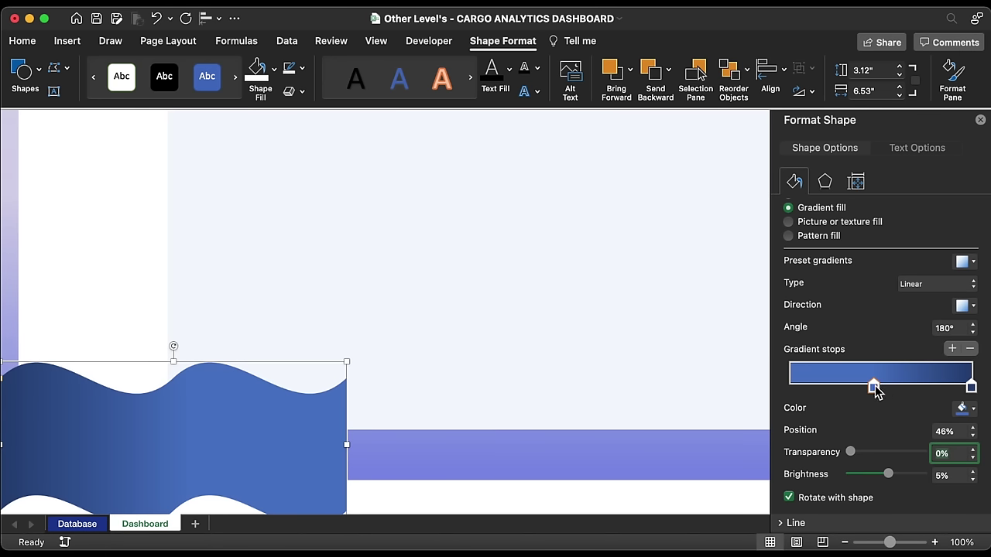
click(963, 409)
click(902, 385)
text(3F70E5)
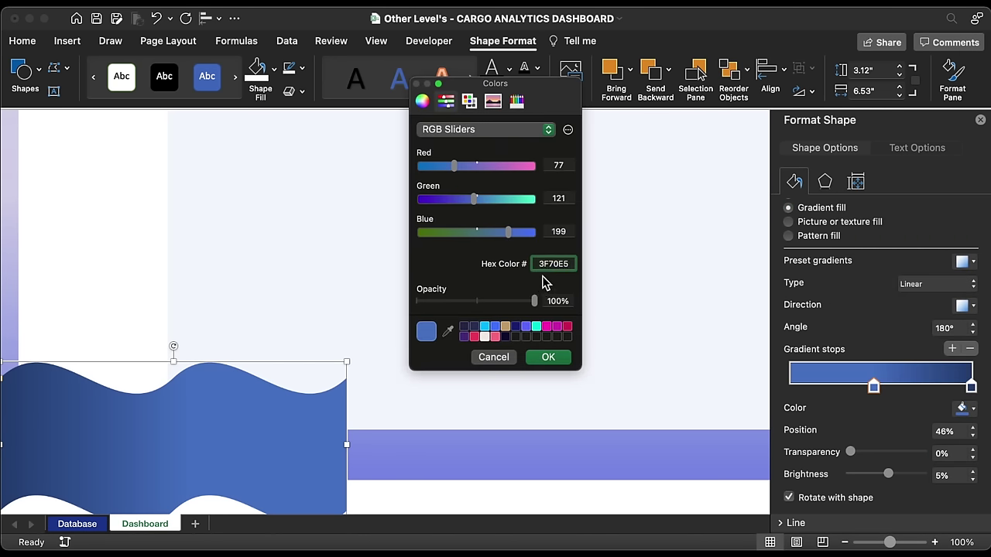
click(548, 358)
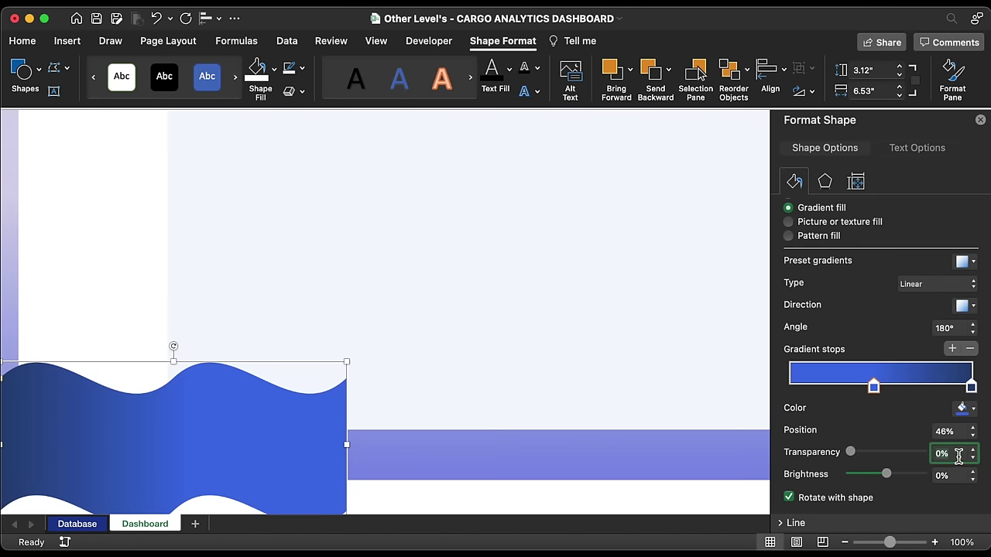
- Place the blue gradient stop at 80% with 57% transparency
click(960, 432)
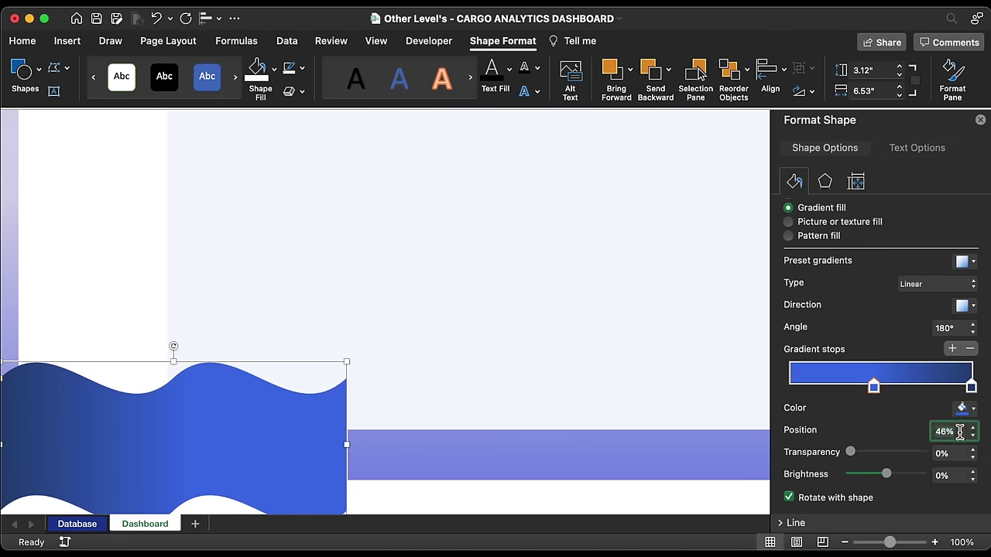
double_click(960, 432)
text(80)
key(Return)
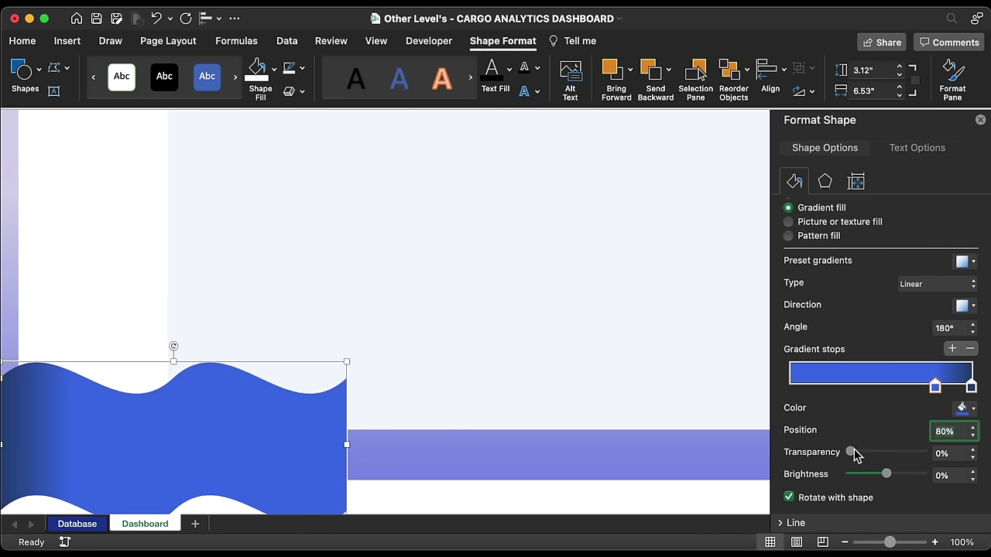
click(954, 454)
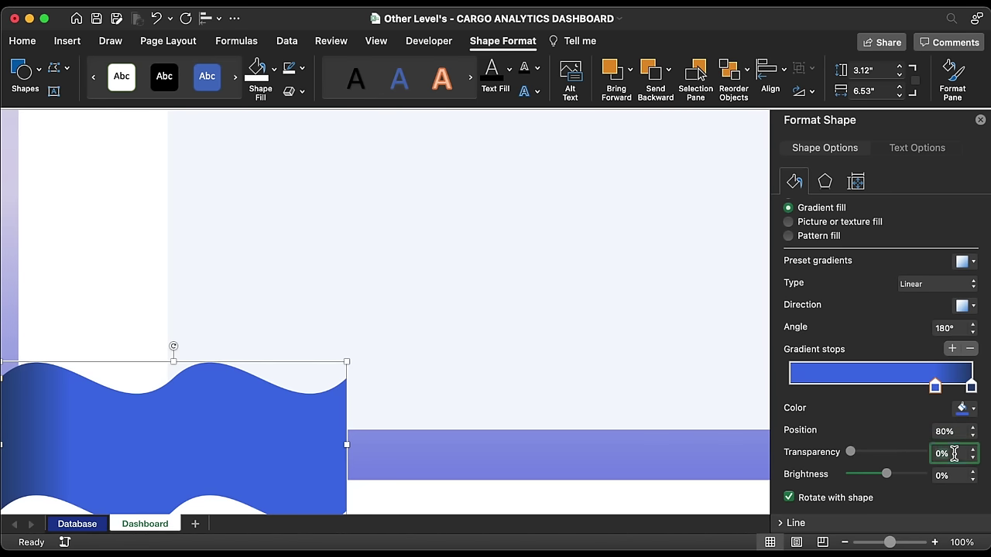
text(57)
key(Return)
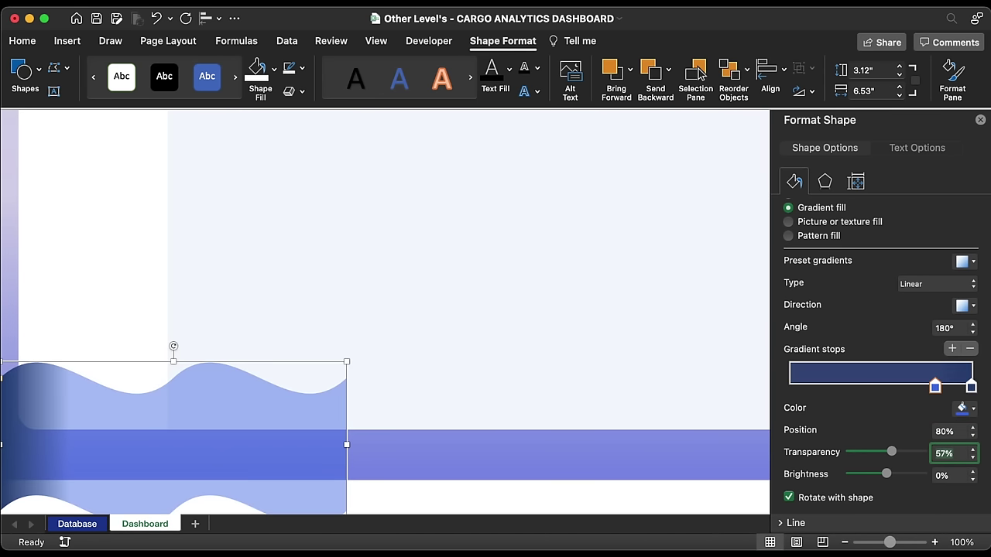
- Make the right stop white and 100% transparent, reverse the gradient, and nudge the wave up
click(971, 387)
click(966, 408)
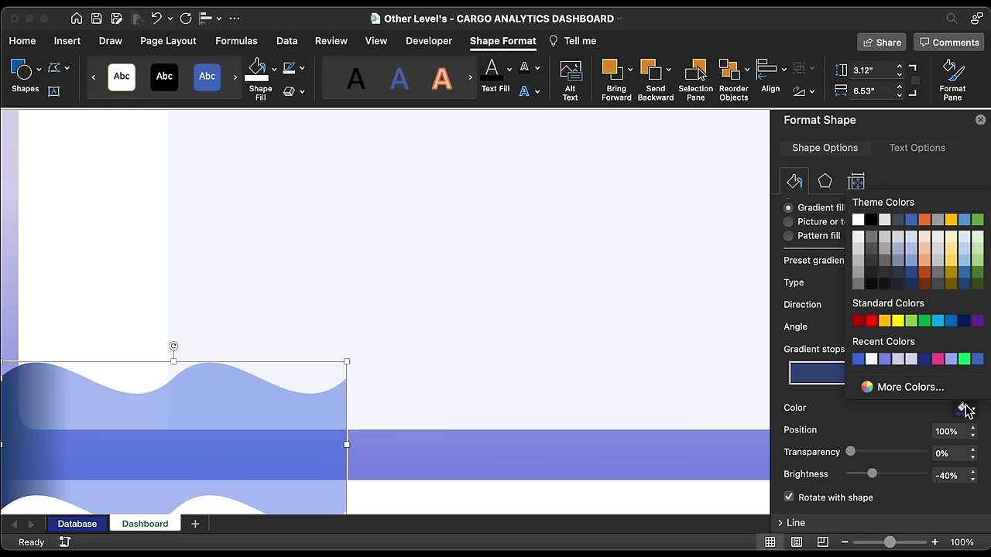
click(859, 221)
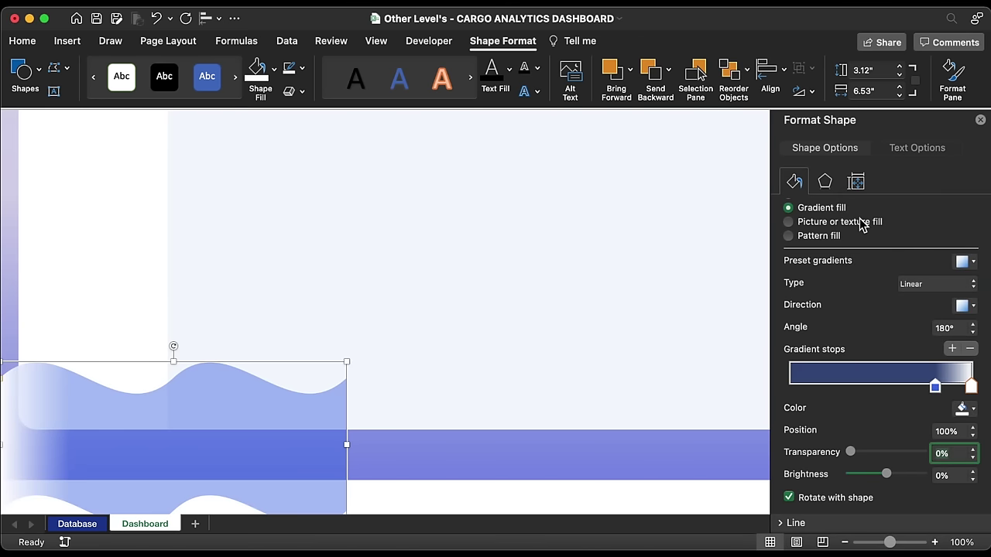
click(963, 306)
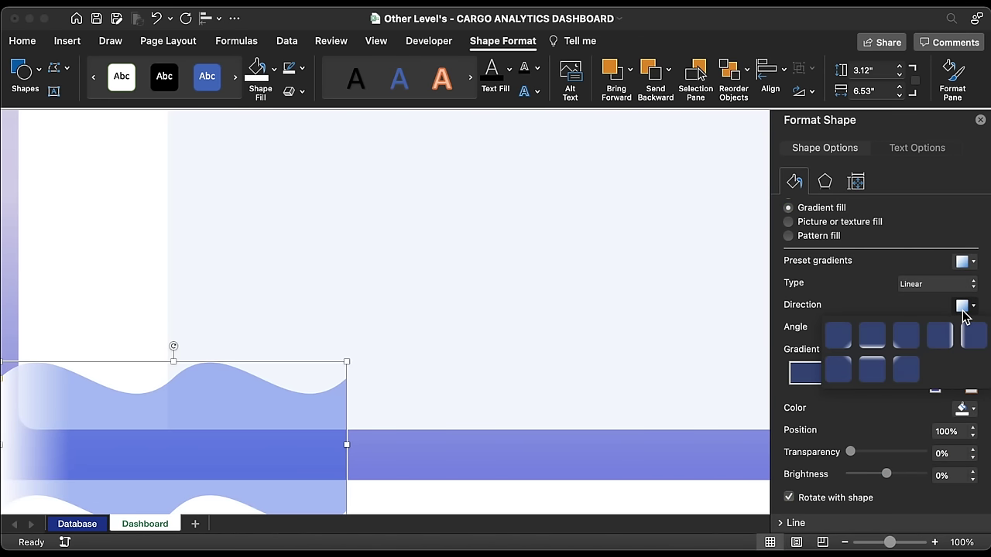
click(940, 334)
drag(850, 452, 974, 455)
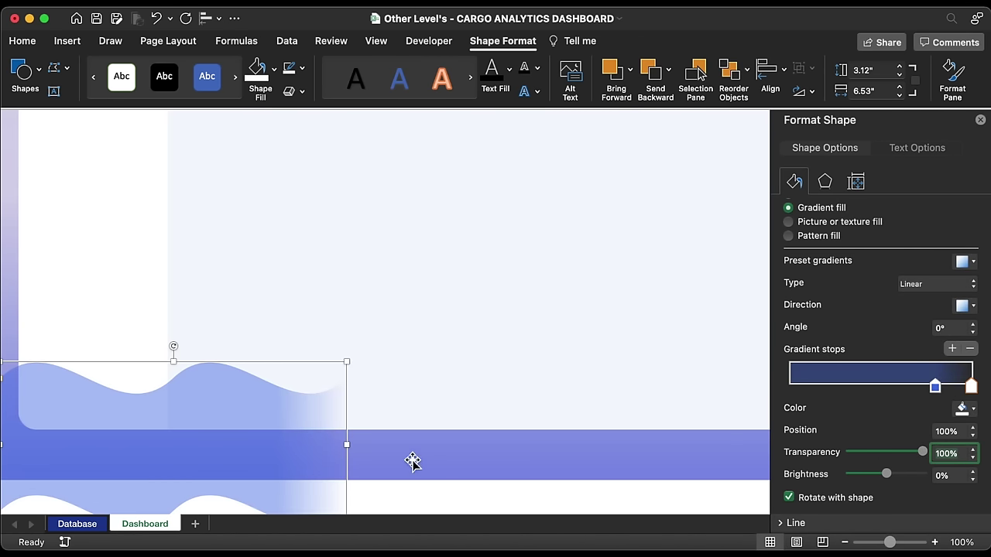
click(183, 464)
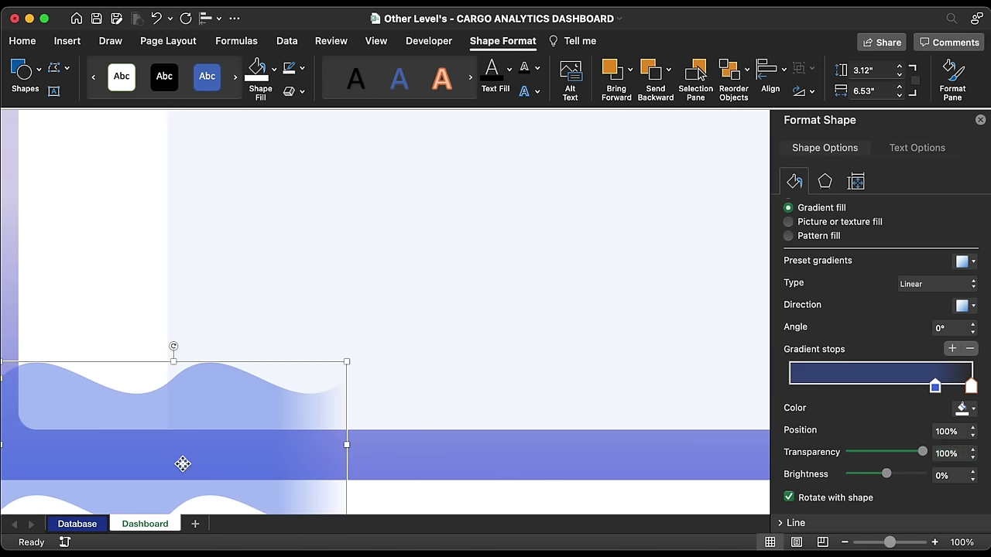
drag(183, 464, 181, 453)
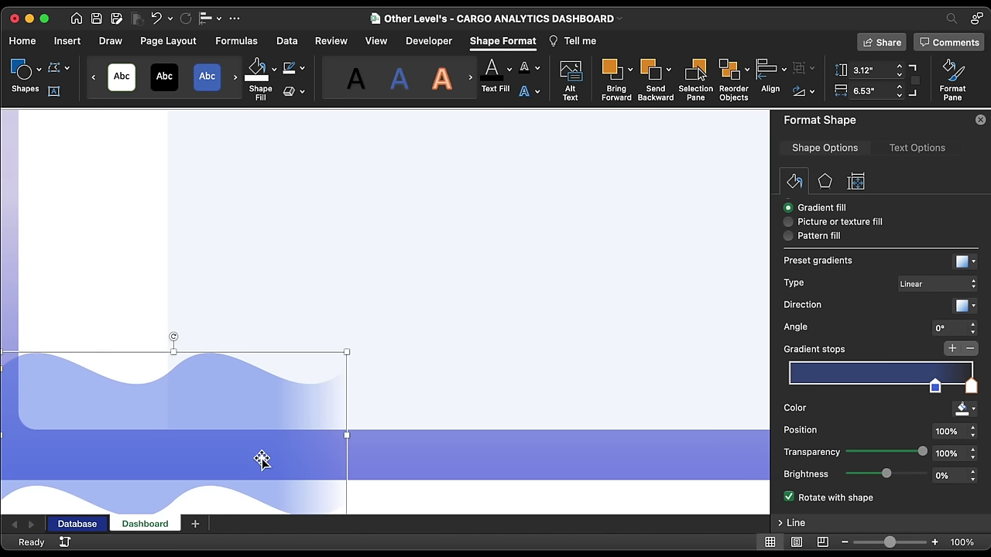
- Reposition the wave and resize it to 3.09" high by 4.13" wide
key(super+z)
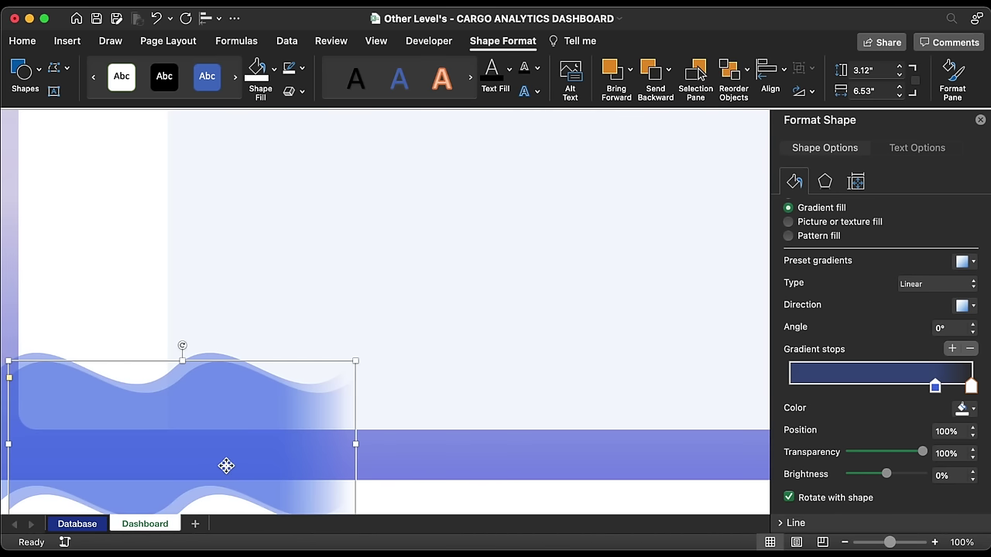
drag(226, 465, 203, 416)
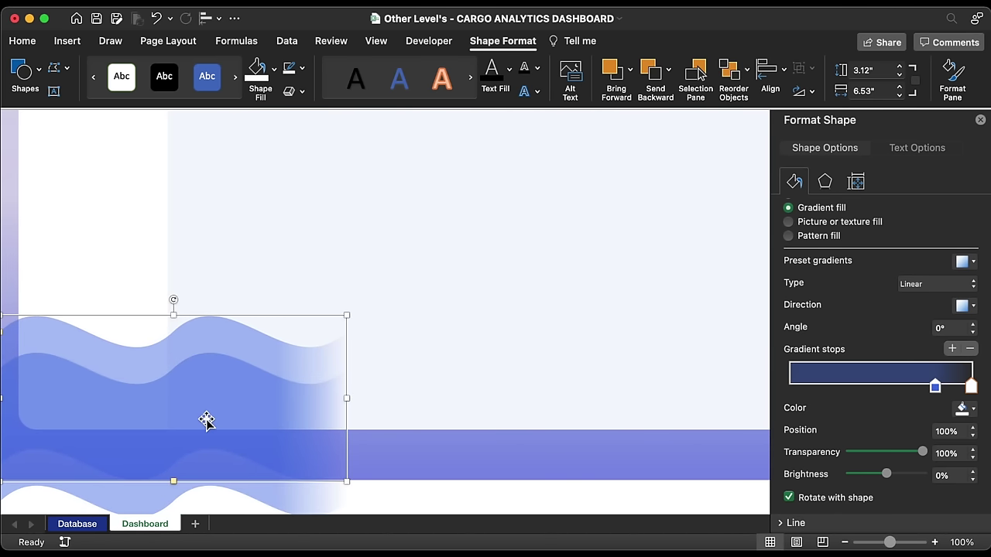
click(887, 72)
text(3.09)
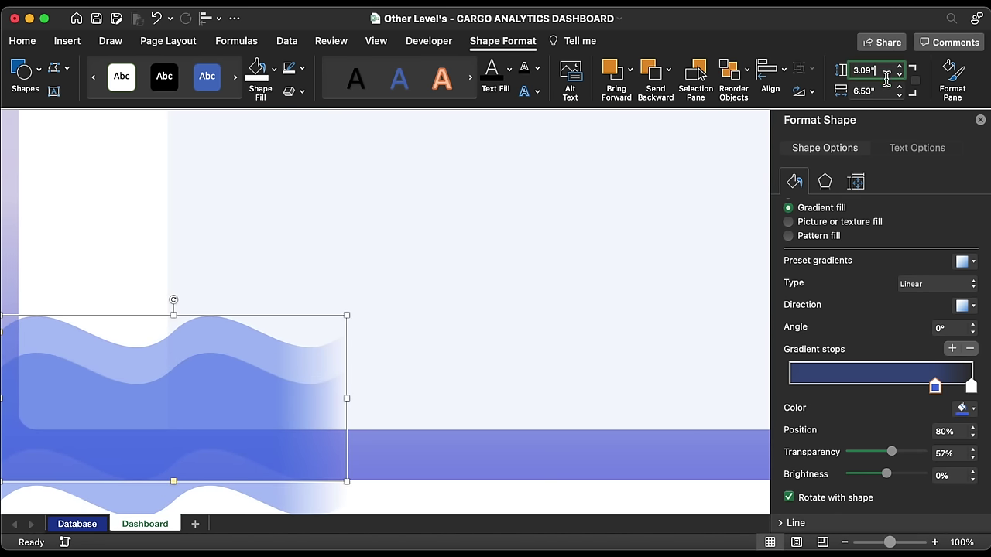
click(885, 96)
text(4.13)
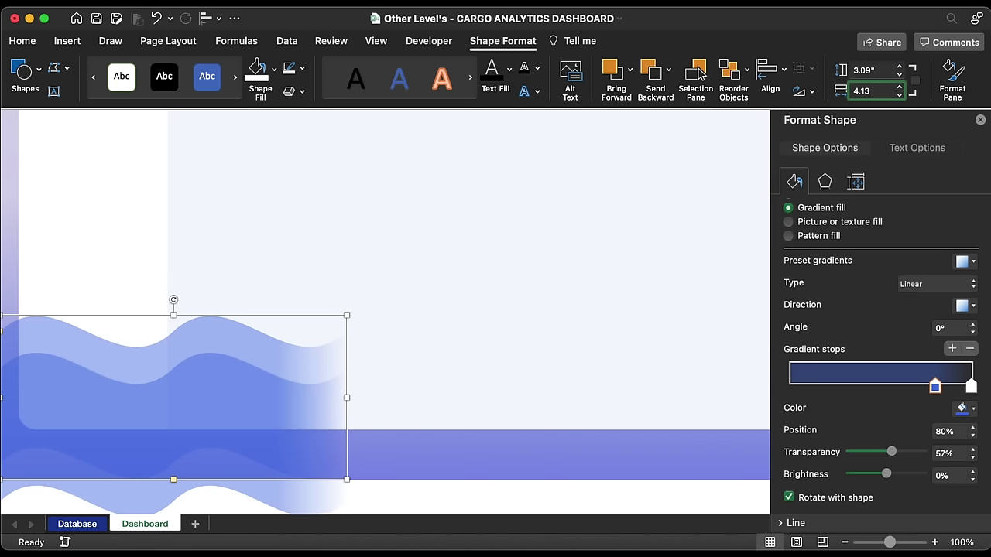
key(Return)
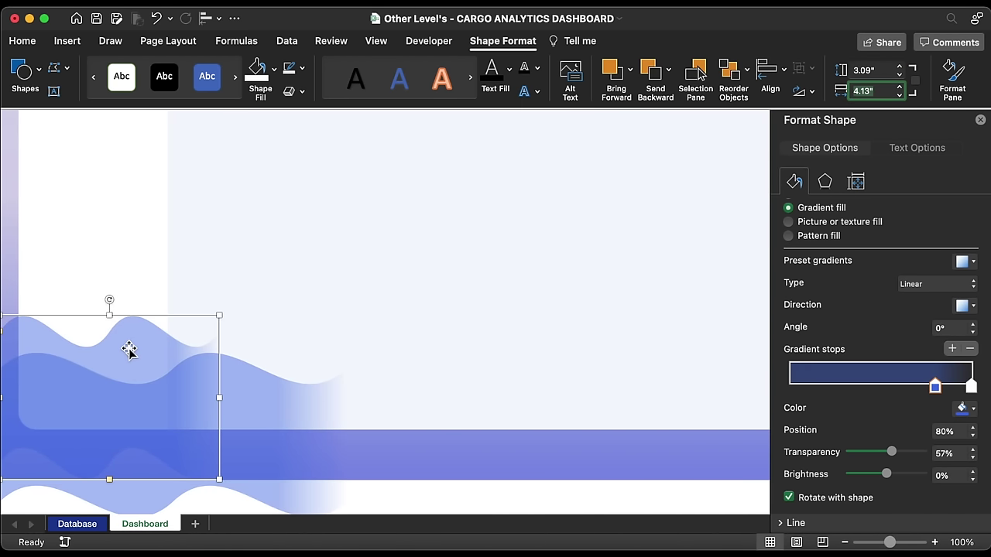
drag(128, 349, 126, 380)
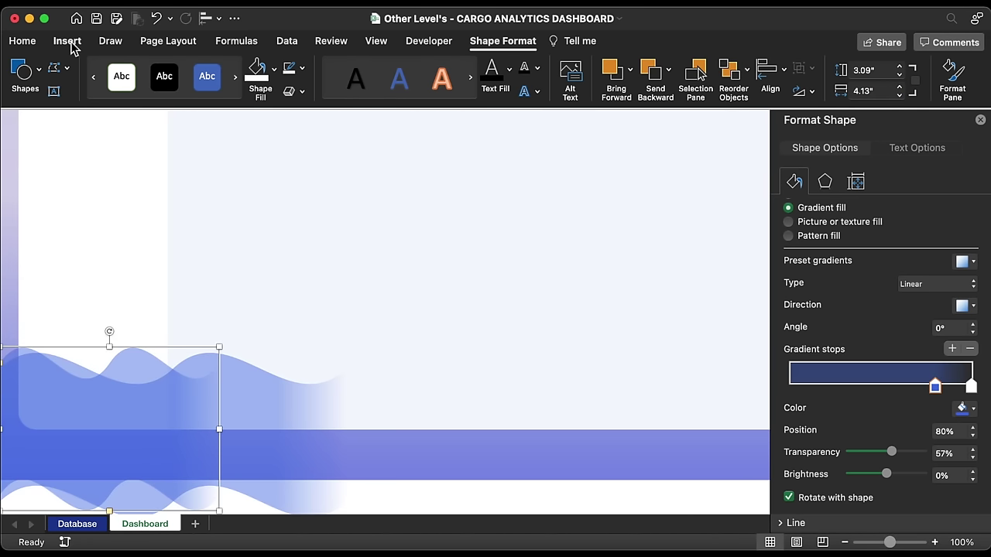
- Bring the large light card rectangle to the front, over the wave
click(68, 41)
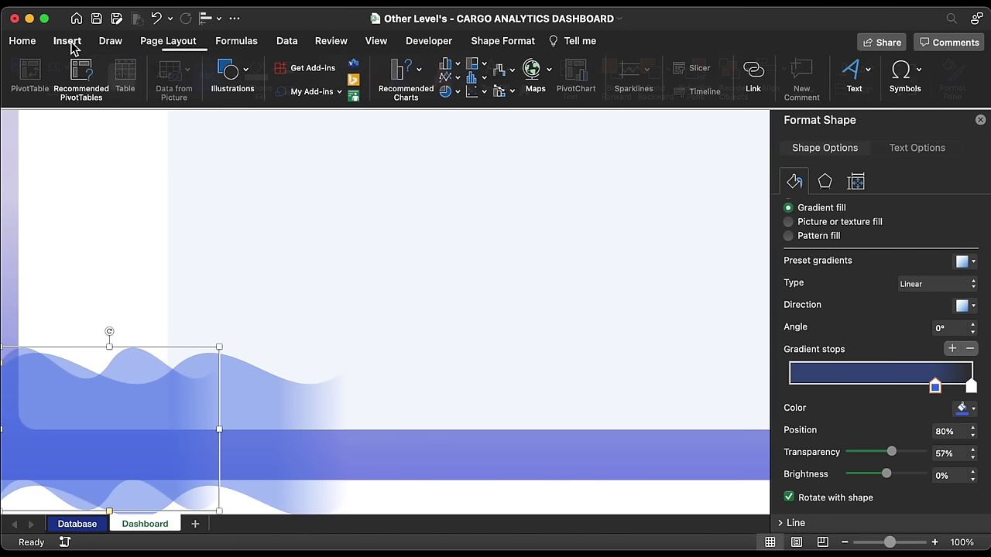
click(338, 305)
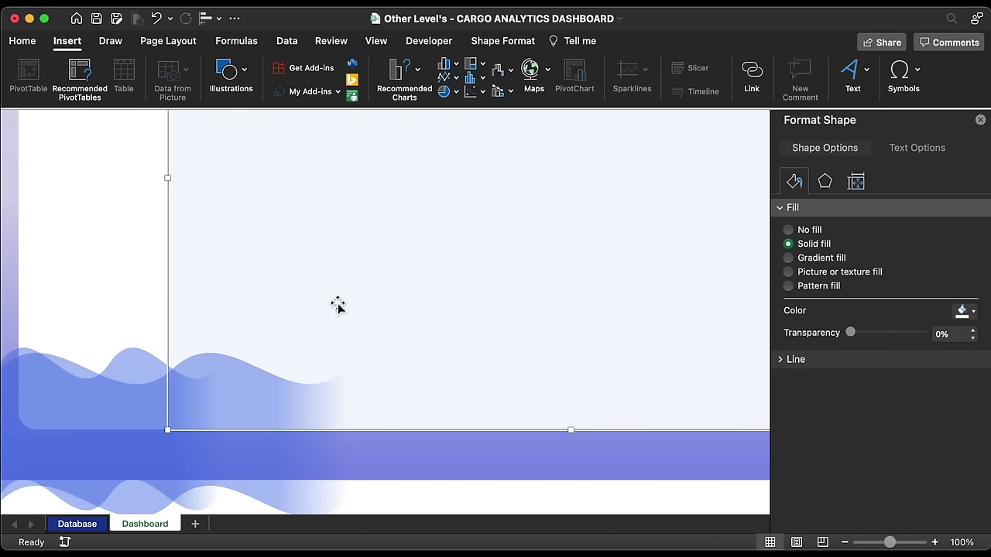
right_click(338, 306)
mouse_move(403, 354)
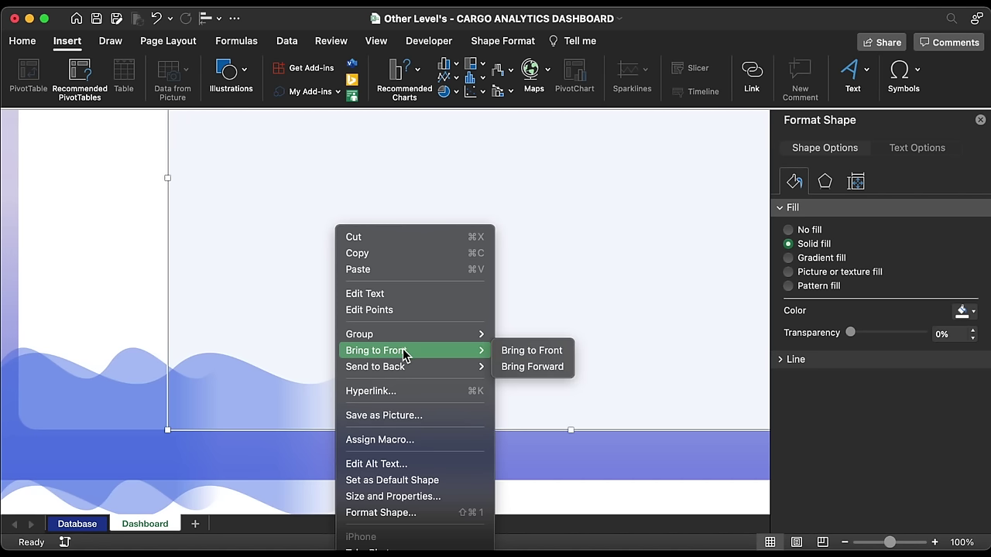
click(553, 352)
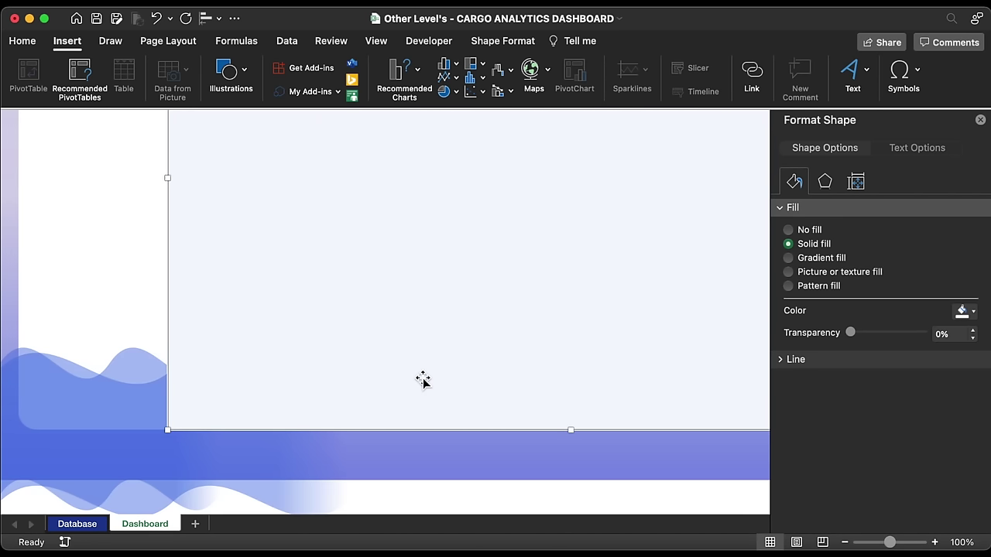
scroll(423, 379, down, 3)
scroll(423, 379, down, 1)
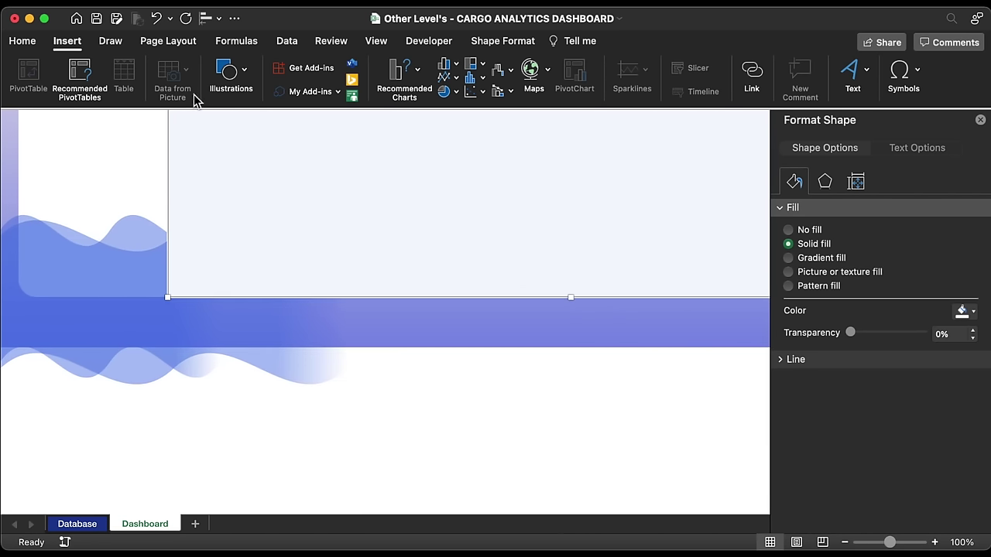
- Draw a wide rectangle below the blue band with white fill and no outline
click(236, 77)
click(172, 117)
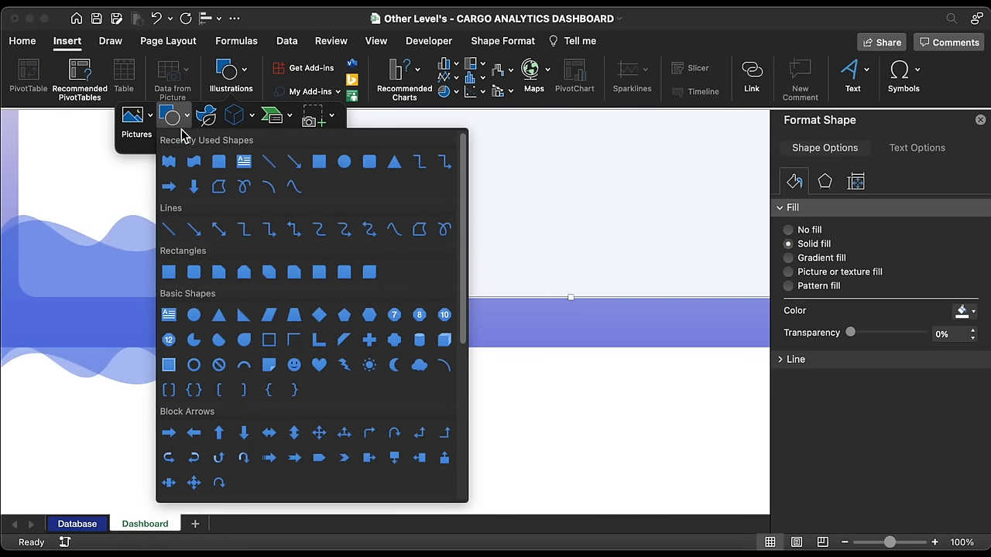
click(319, 161)
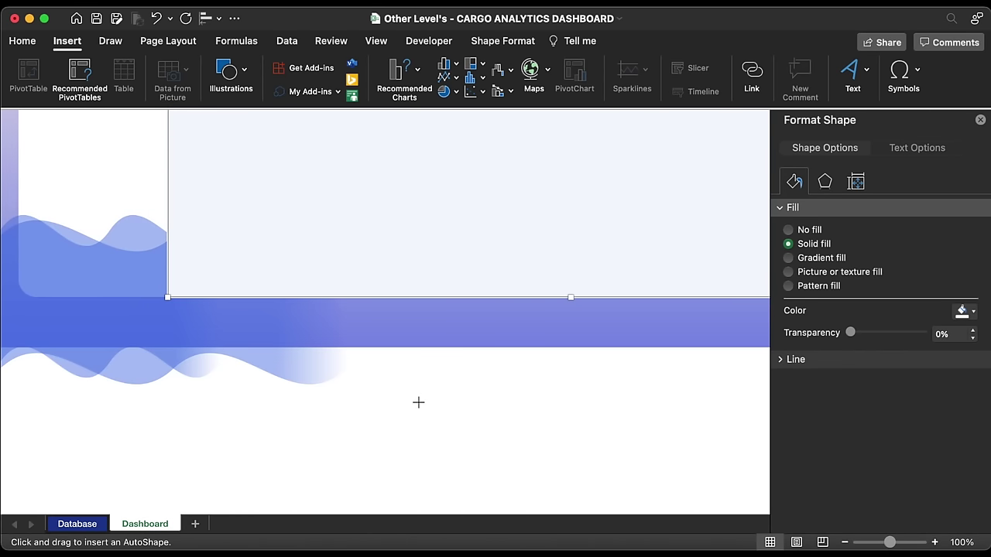
drag(418, 402, 3, 351)
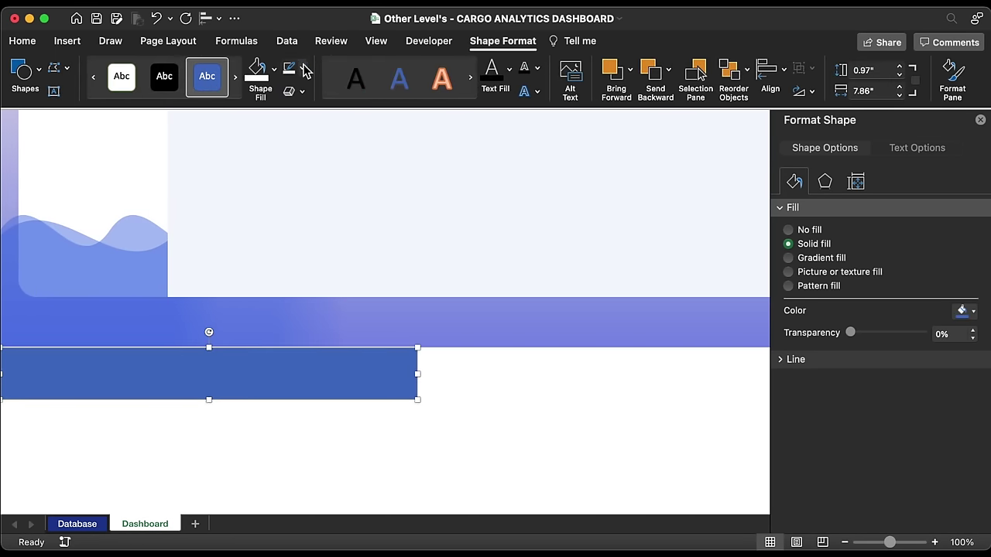
click(302, 68)
click(314, 114)
click(273, 68)
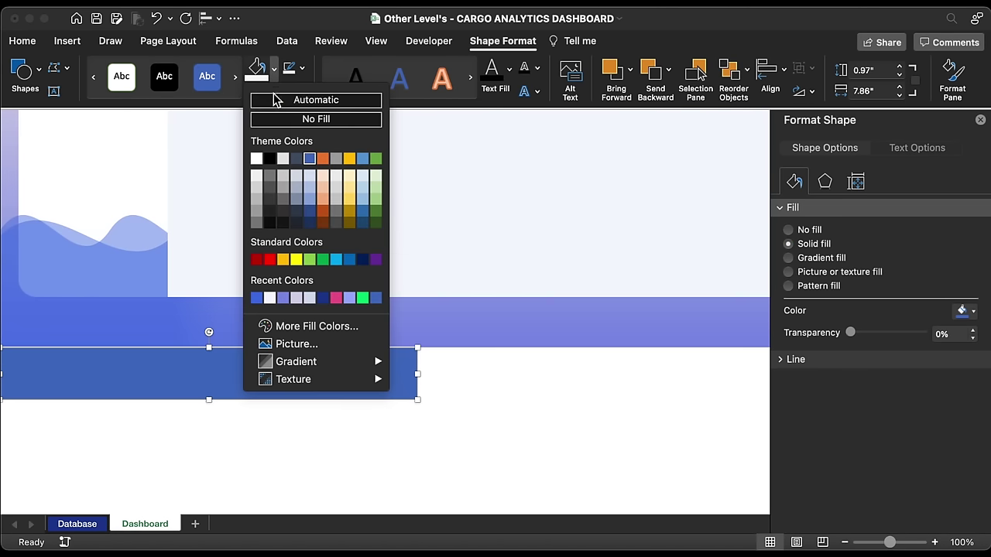
click(257, 158)
- Deselect the rectangle, close the Format Shape pane and collapse the ribbon
click(495, 446)
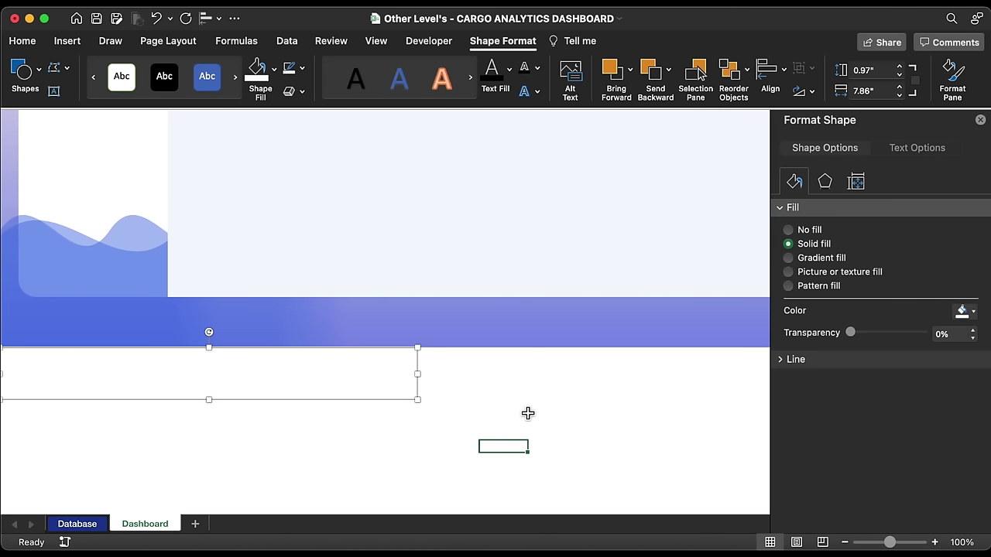
key(Escape)
scroll(528, 413, up, 5)
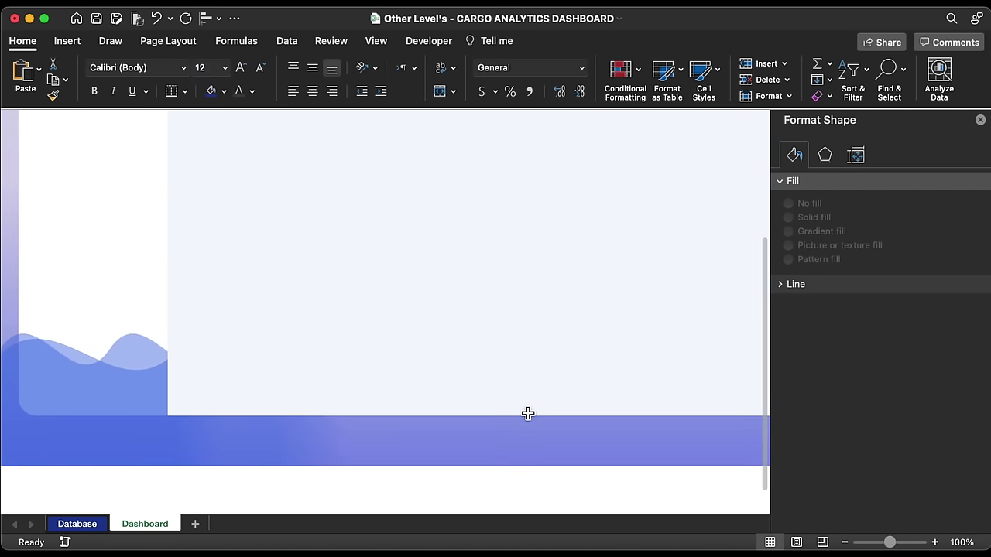
click(979, 122)
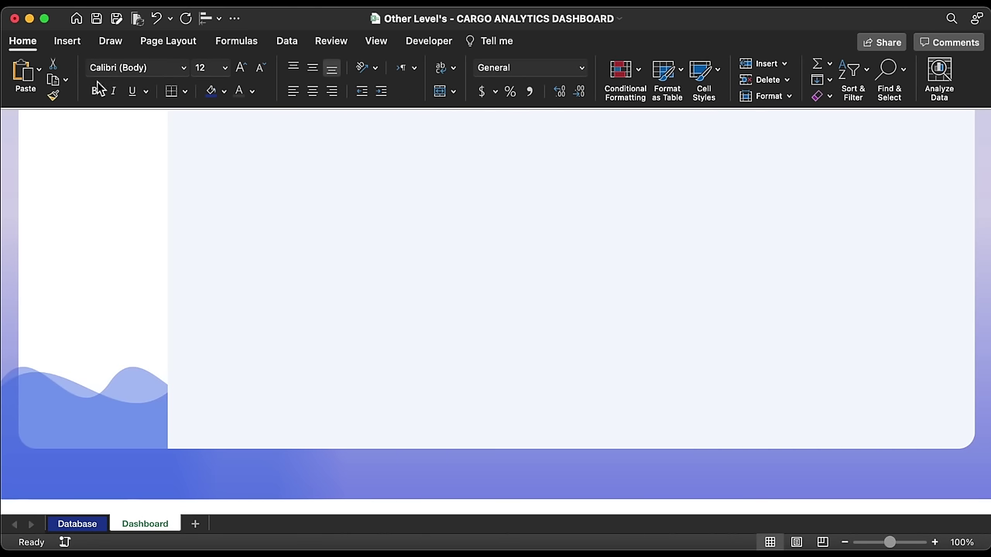
click(31, 45)
scroll(286, 270, up, 6)
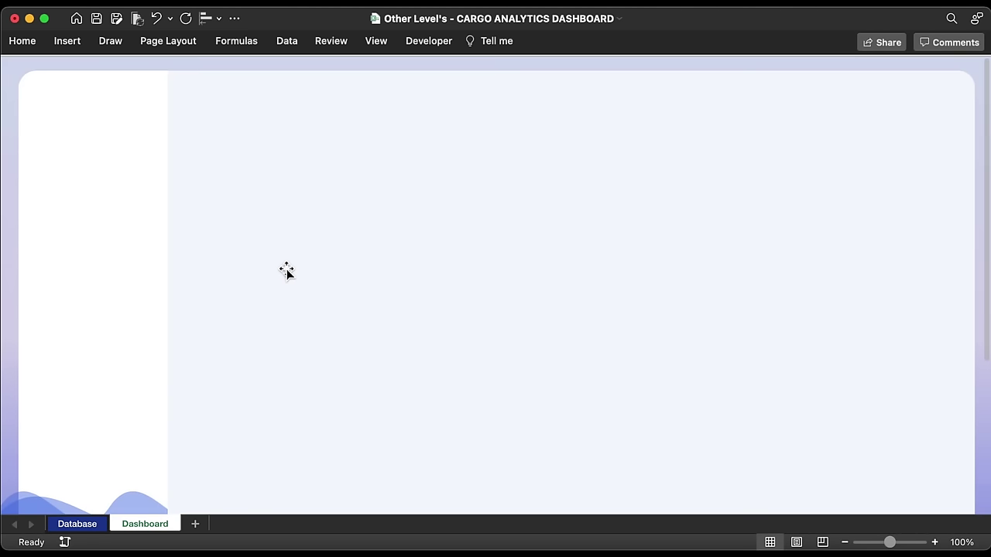
scroll(286, 269, down, 4)
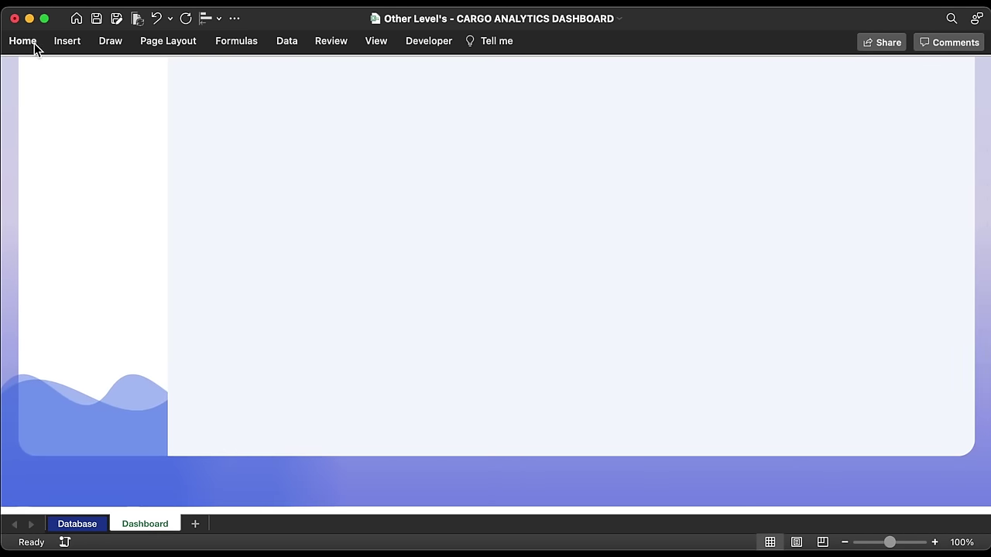
- Insert an online picture found by searching '3D cargo ship'
click(67, 43)
click(229, 78)
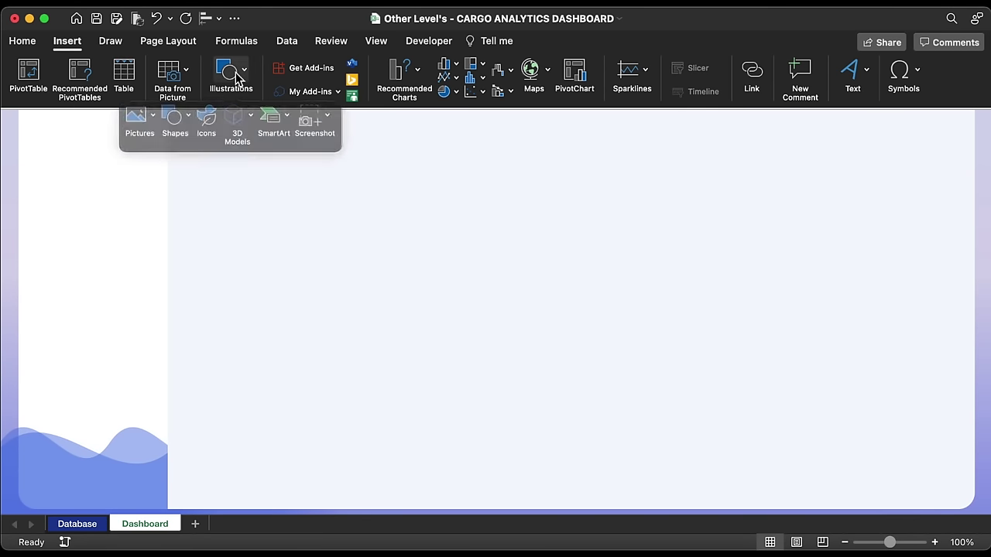
click(142, 122)
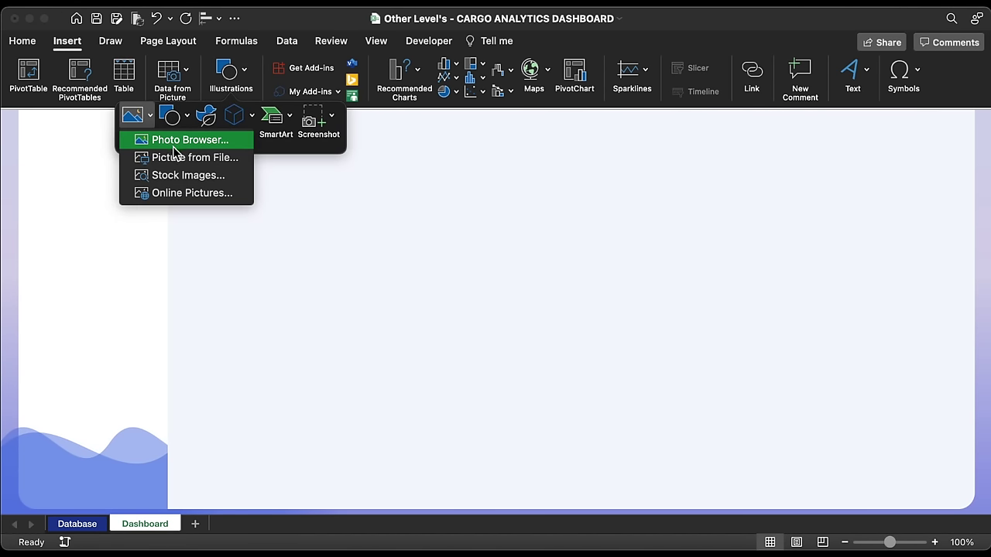
click(192, 196)
text(3D cargo shi)
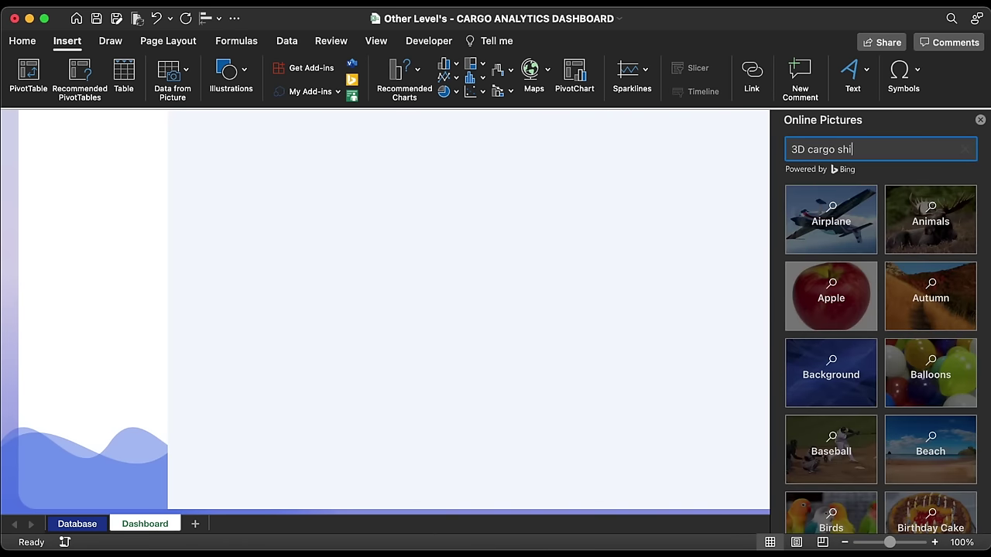
text(p)
key(Return)
scroll(886, 393, down, 3)
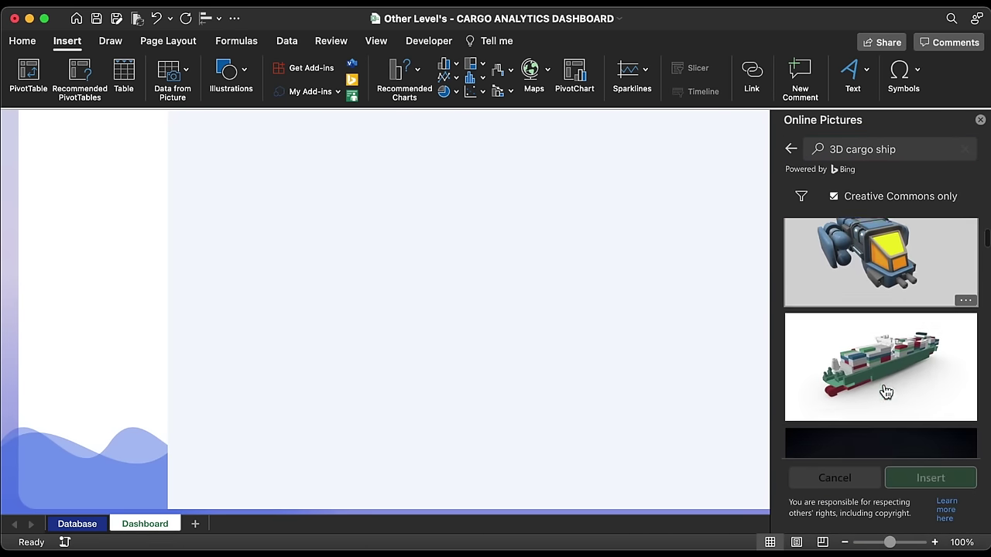
scroll(886, 393, down, 10)
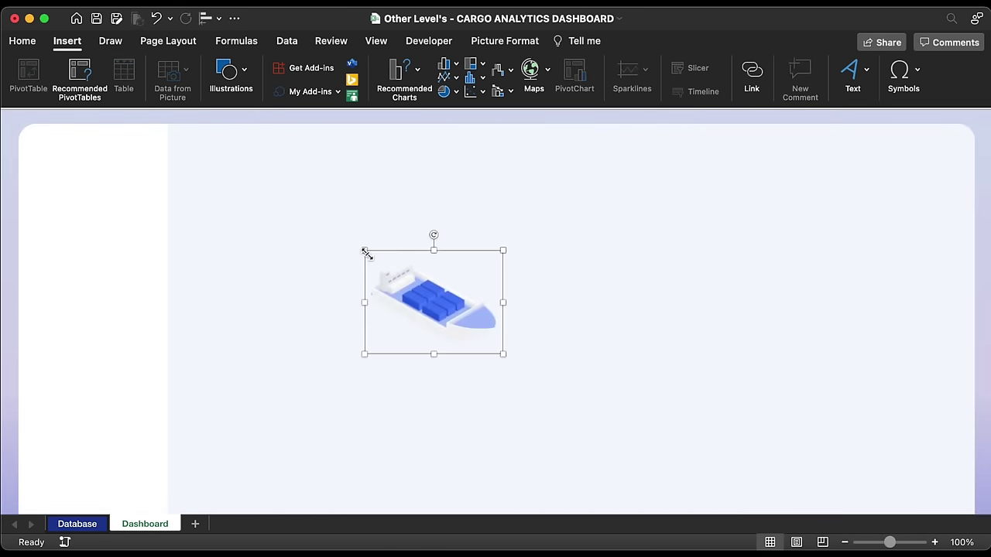
- Shrink the ship picture and set it on the wave at the bottom-left
drag(366, 252, 426, 297)
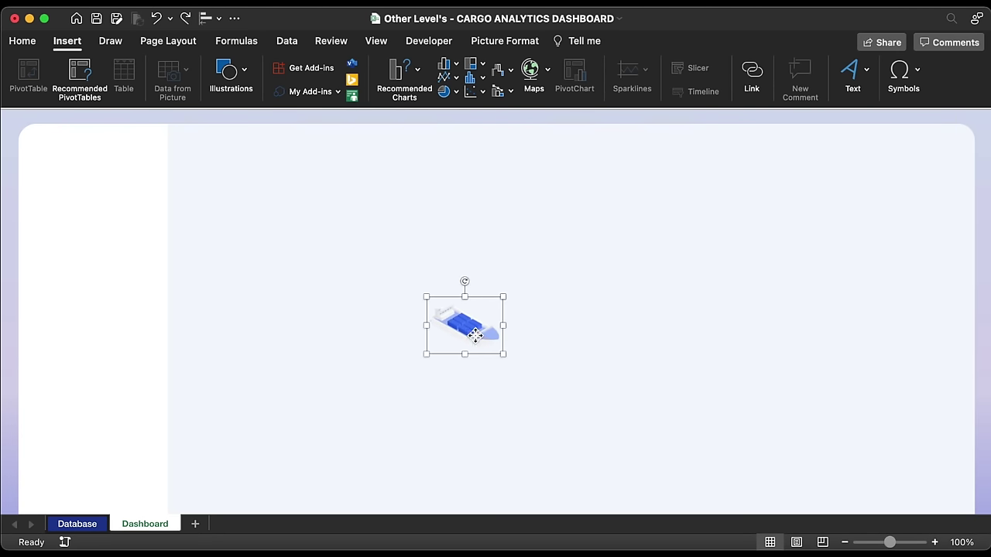
drag(475, 335, 217, 408)
scroll(217, 407, down, 5)
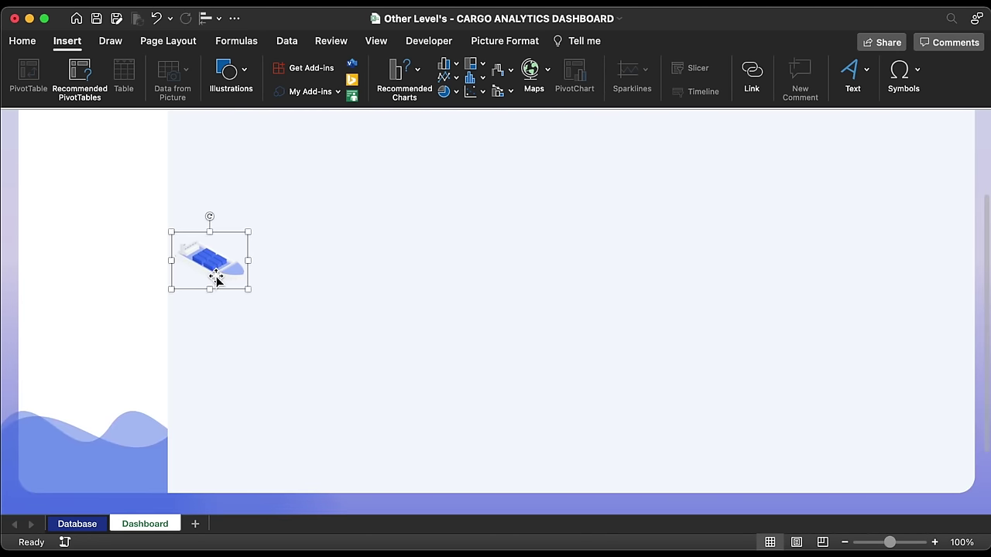
drag(216, 281, 99, 425)
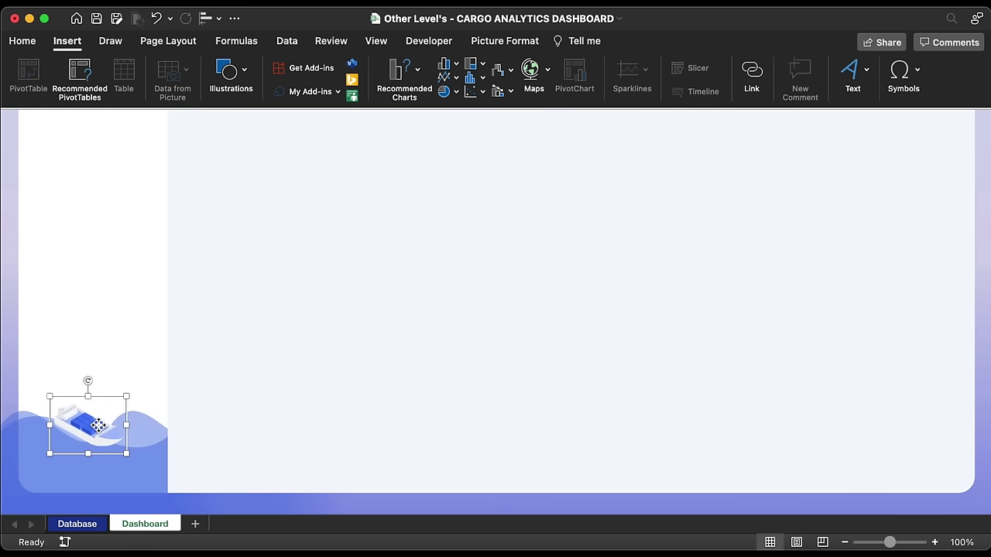
key(super+z)
key(super+1)
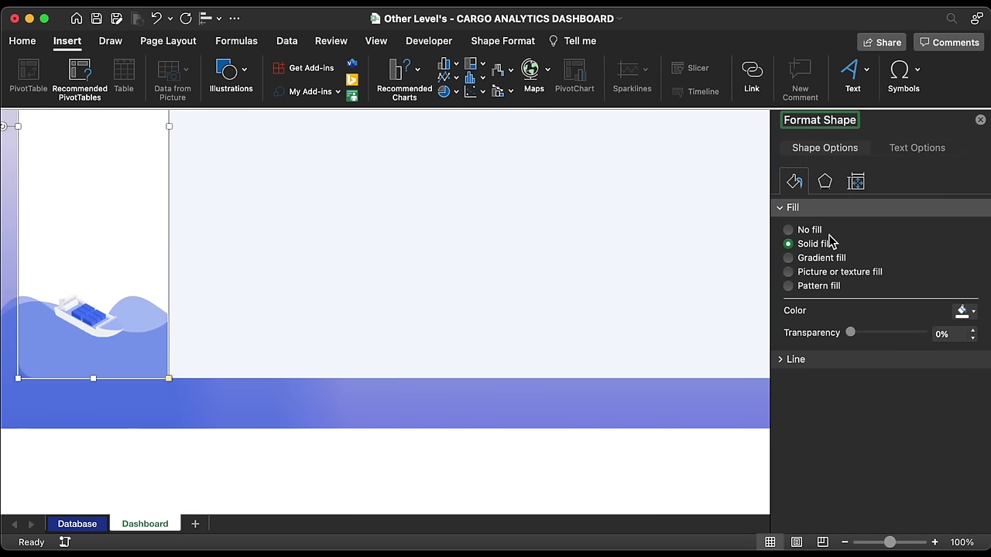
- Give the panel a bottom-to-top linear gradient with the white stop near 7%
click(789, 258)
click(964, 355)
click(942, 383)
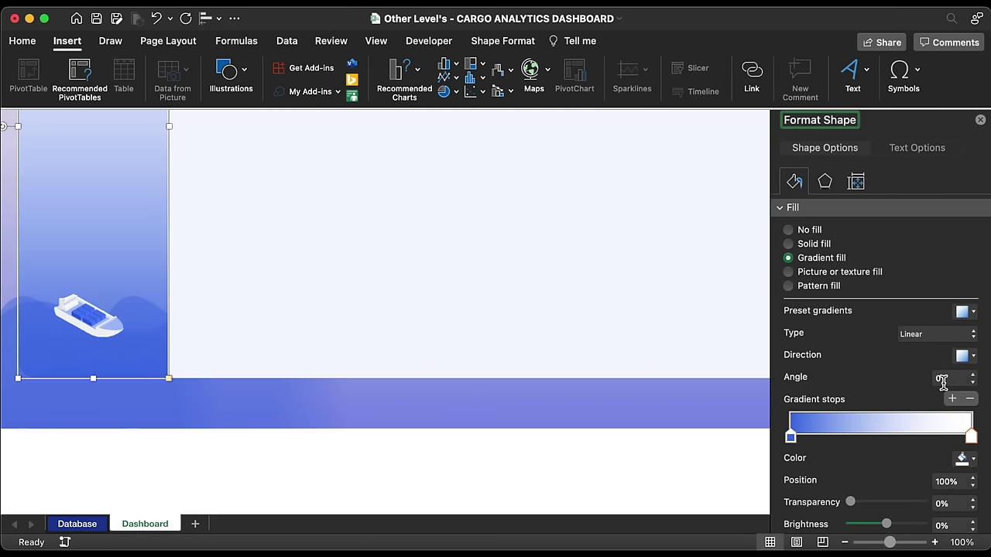
drag(970, 437, 816, 436)
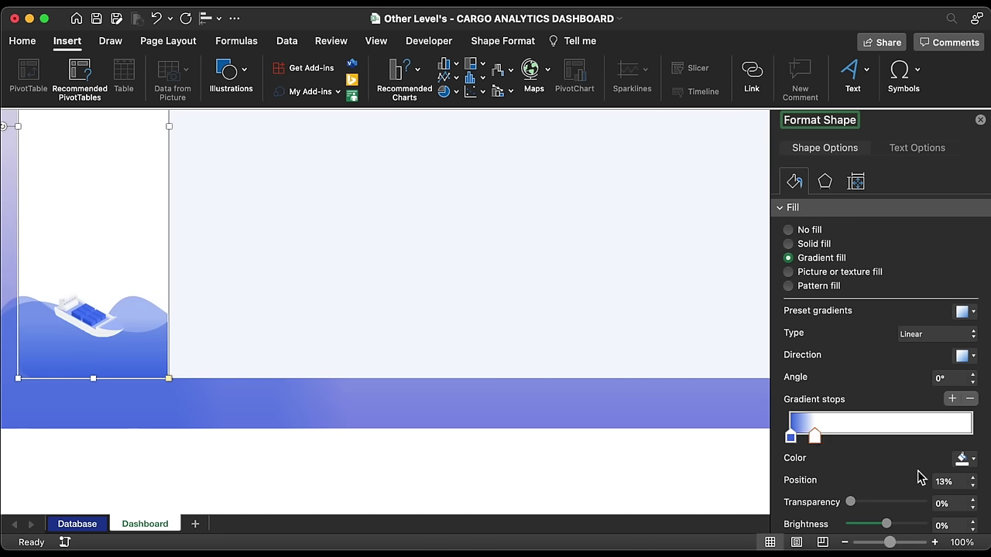
click(974, 479)
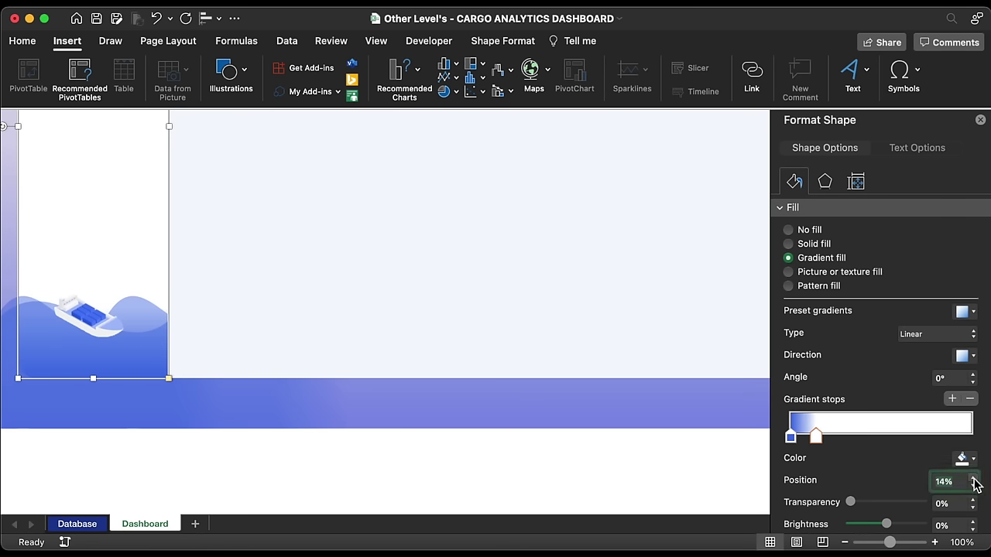
click(973, 479)
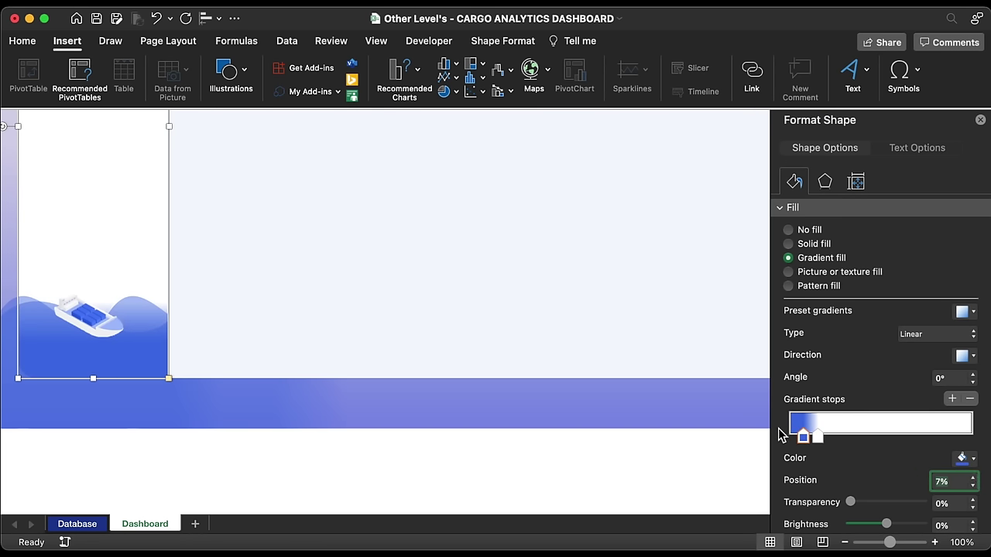
click(695, 468)
scroll(359, 369, up, 3)
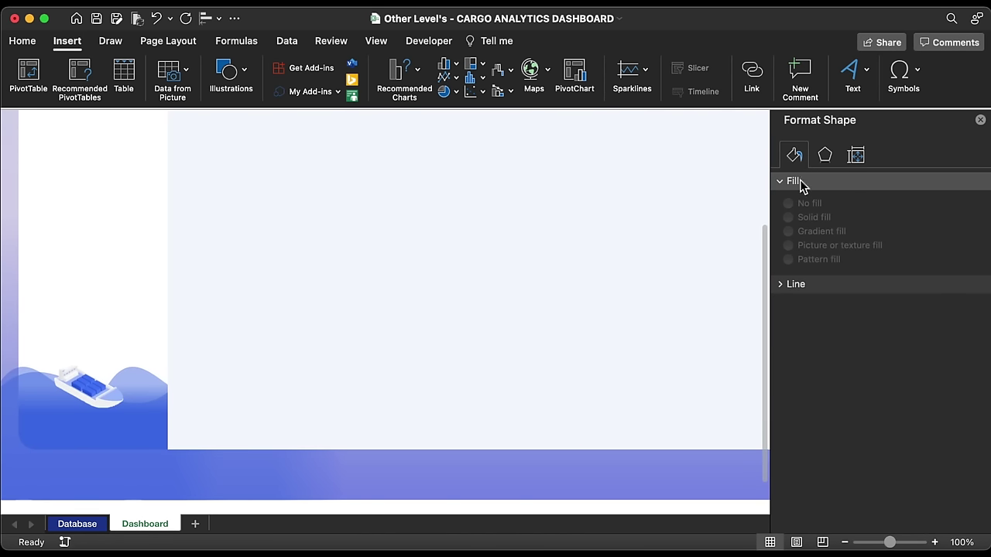
- Raise the ship picture slightly on the wave
click(980, 116)
click(95, 338)
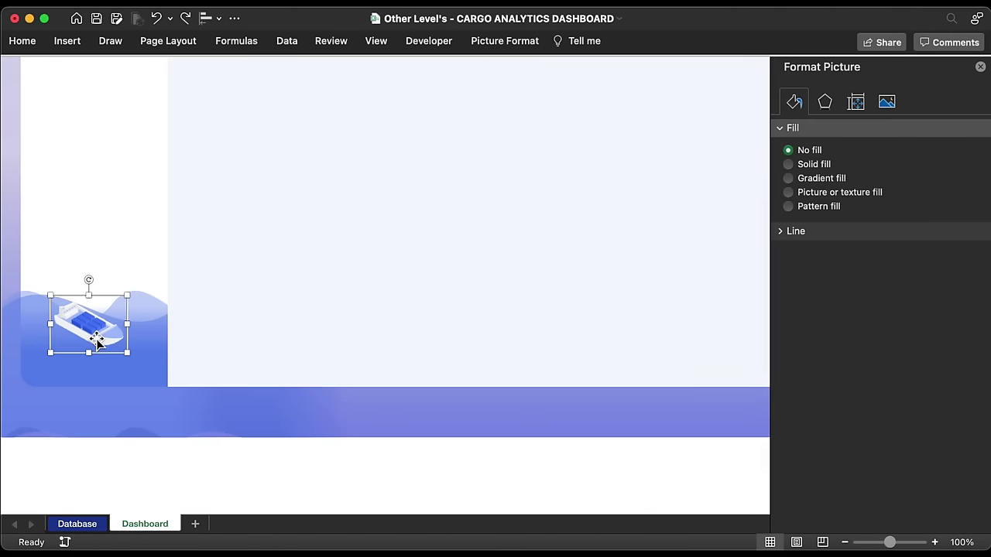
drag(94, 338, 96, 321)
- Copy the wave shape and move the copy to the card's bottom-right corner
click(130, 369)
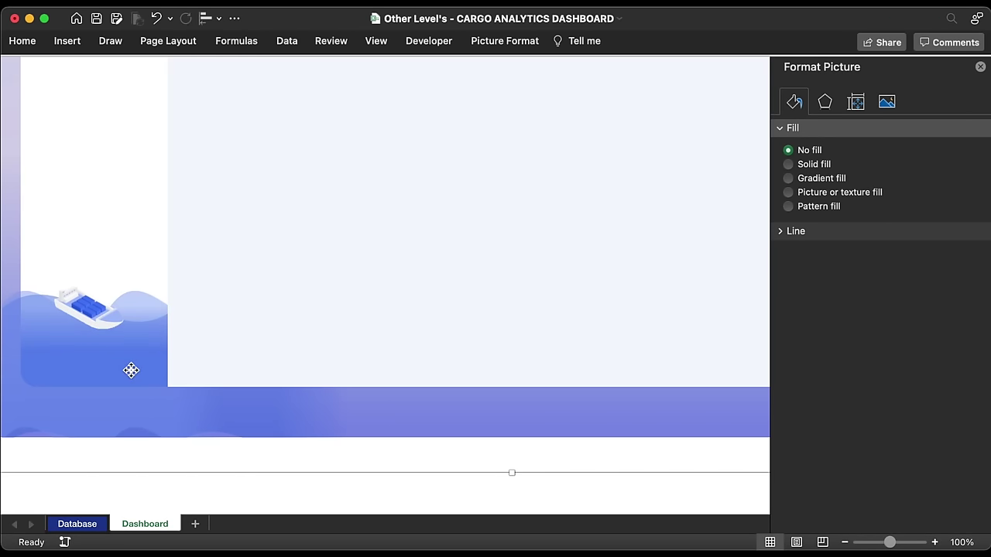
click(122, 369)
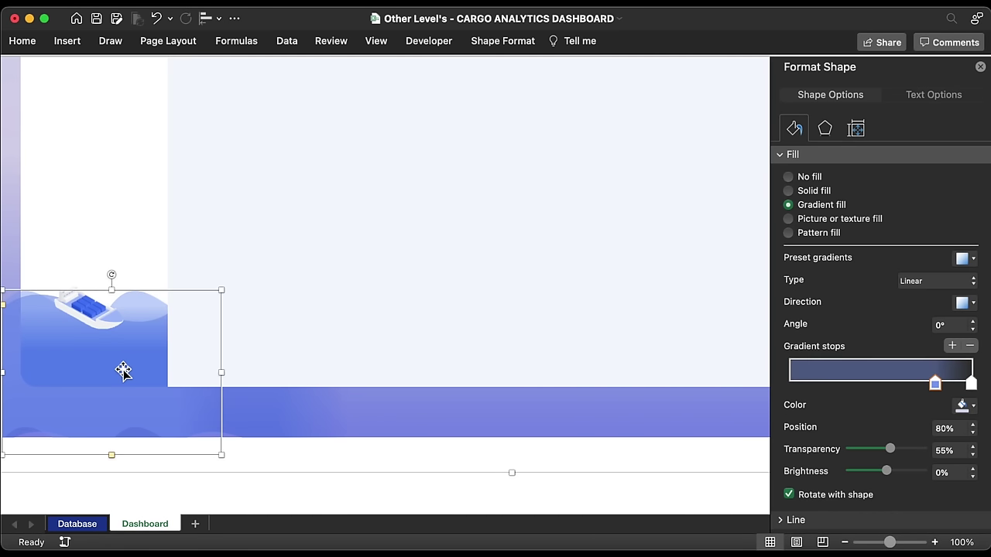
key(Escape)
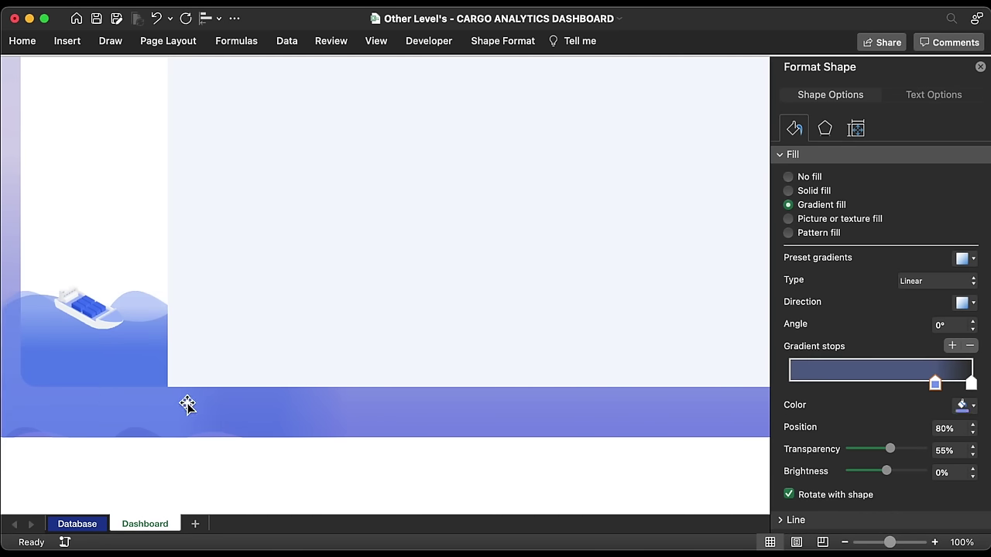
key(super+v)
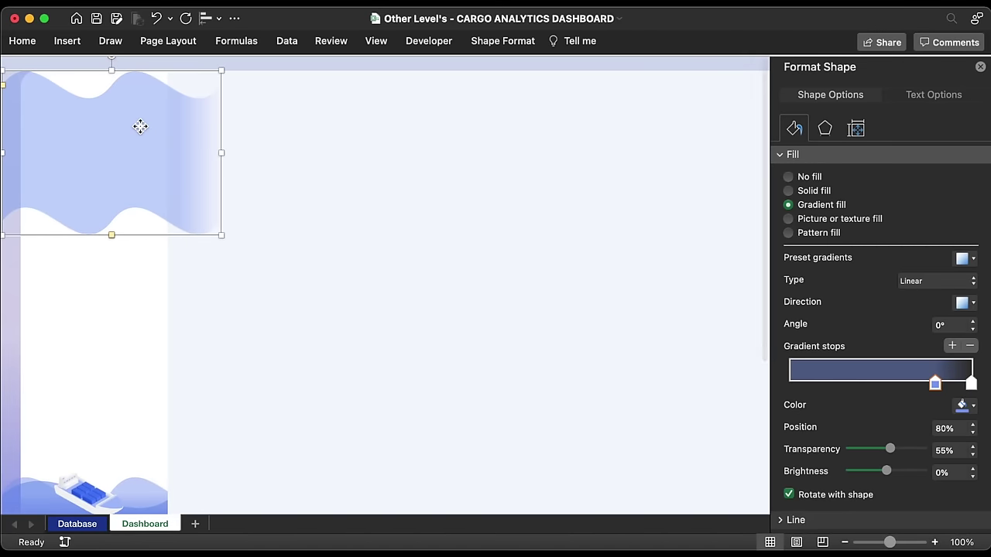
drag(140, 127, 209, 401)
scroll(209, 402, down, 5)
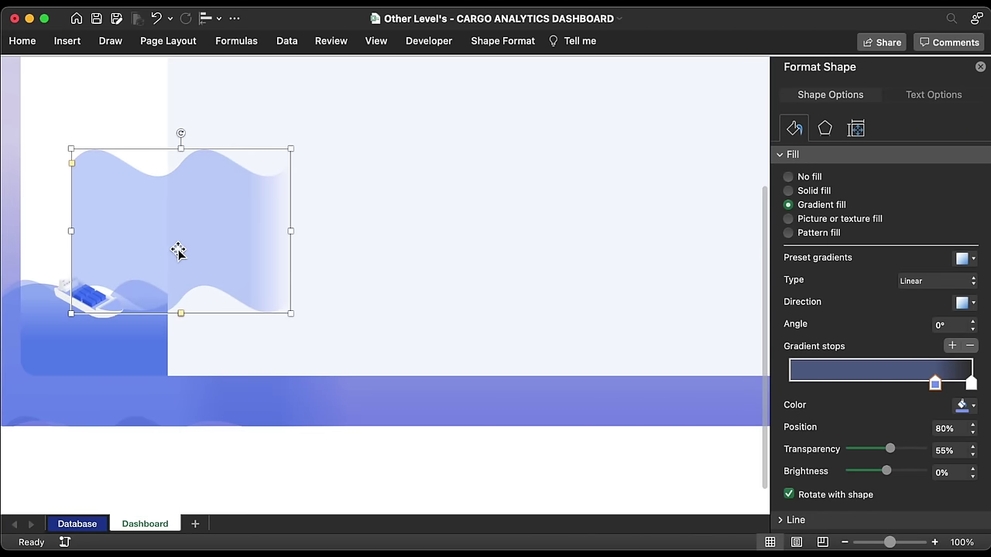
drag(177, 250, 519, 361)
scroll(586, 356, right, 8)
drag(209, 315, 577, 336)
scroll(578, 334, right, 5)
scroll(578, 334, up, 2)
scroll(578, 335, right, 2)
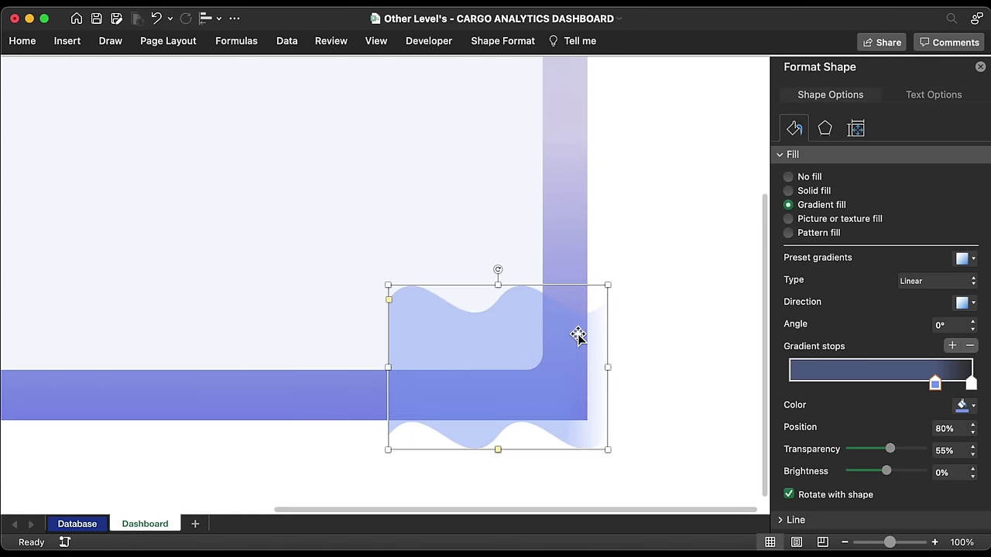
click(503, 40)
click(804, 91)
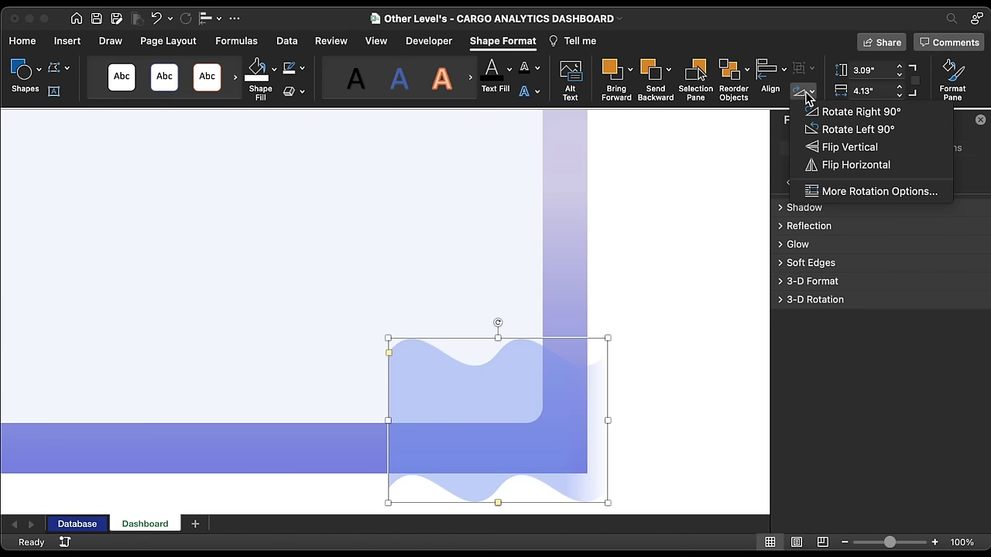
- Flip the wave copy horizontally, nudge it into place, and bring the light card in front
click(833, 164)
drag(573, 432, 551, 441)
click(486, 312)
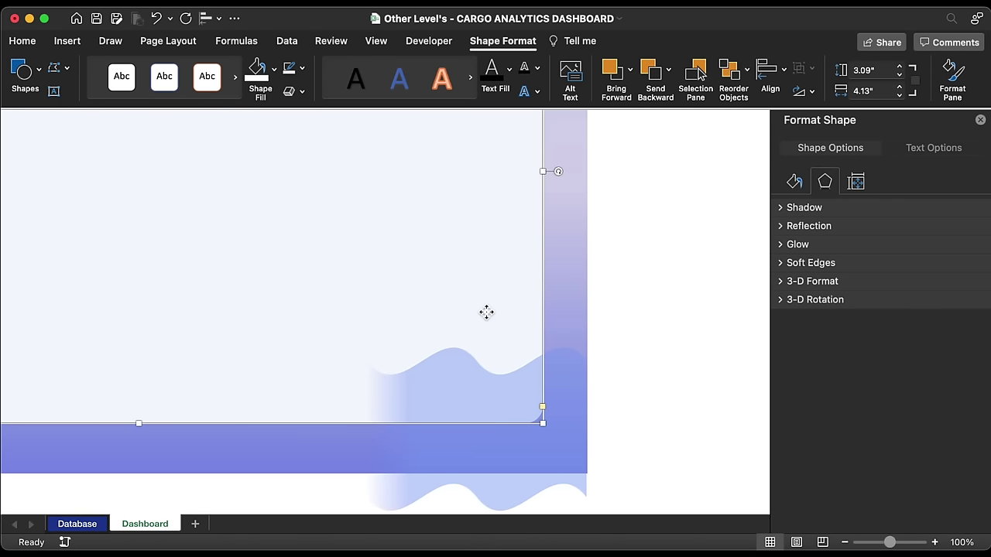
right_click(486, 312)
mouse_move(558, 354)
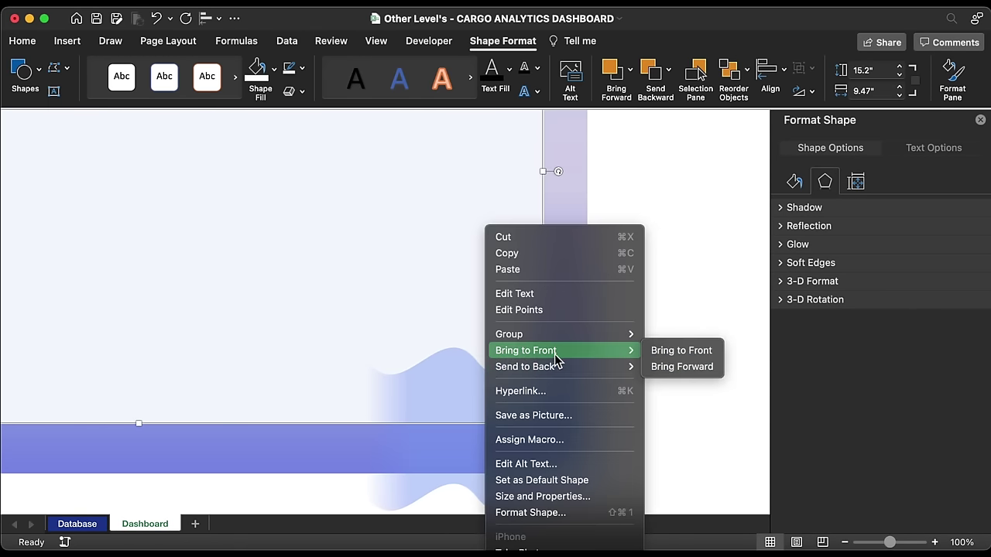
click(692, 350)
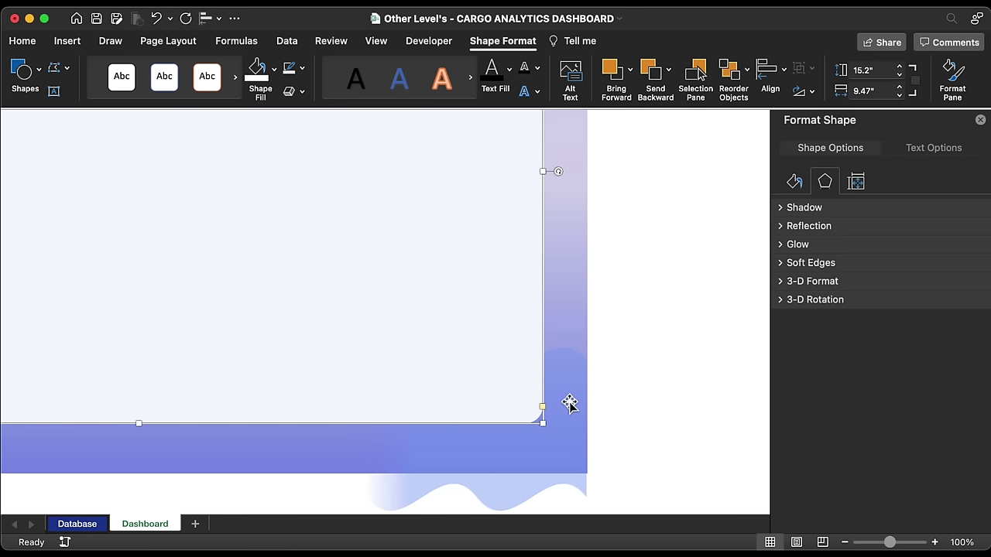
scroll(569, 403, down, 10)
scroll(569, 404, left, 8)
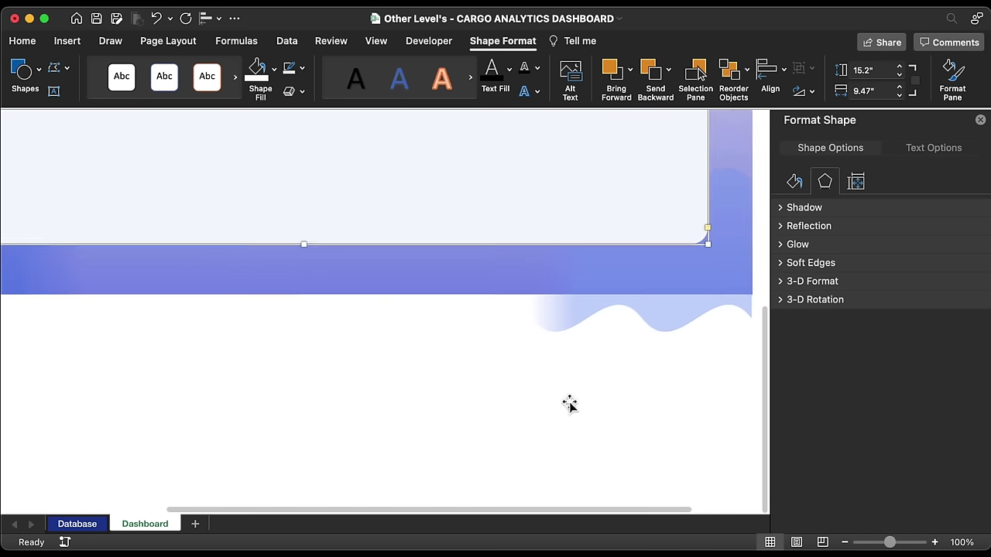
scroll(569, 403, left, 10)
scroll(569, 403, up, 2)
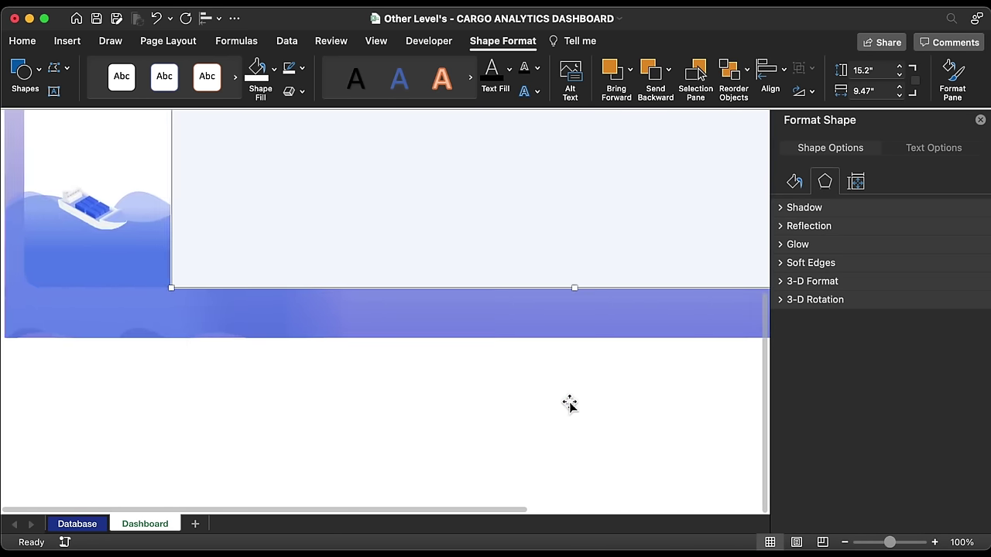
- Make the white strip slightly taller and widen it to about 18.93 inches
click(147, 376)
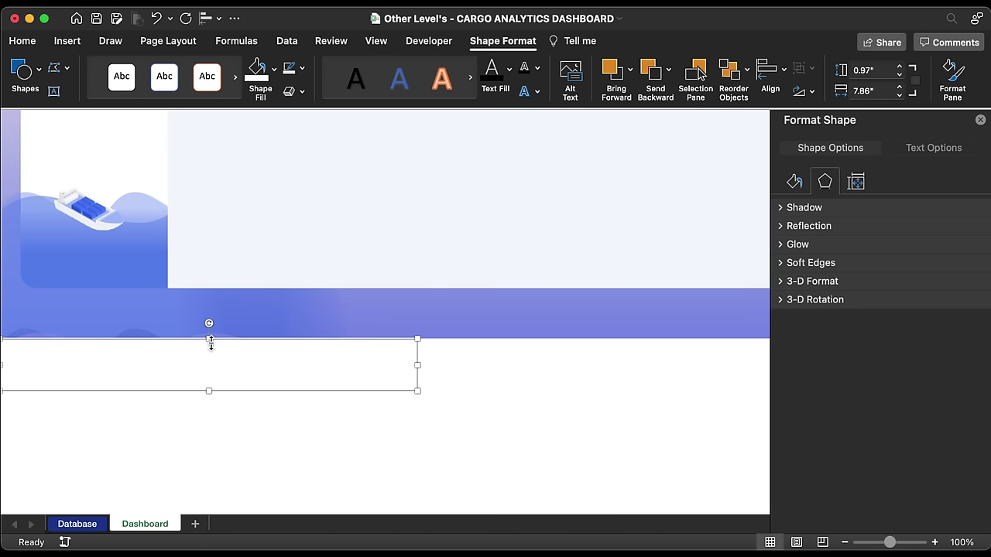
drag(211, 341, 208, 326)
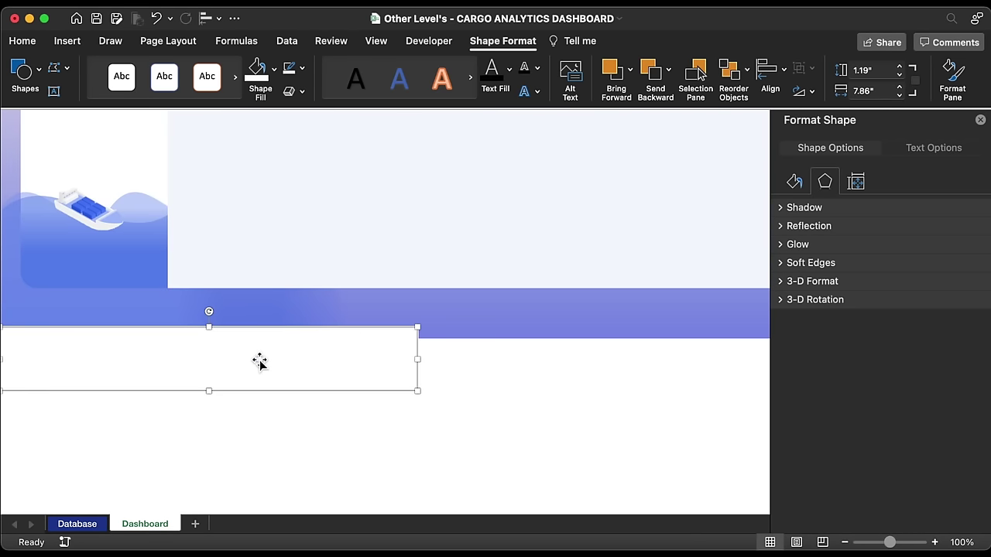
drag(427, 363, 693, 365)
drag(255, 367, 578, 368)
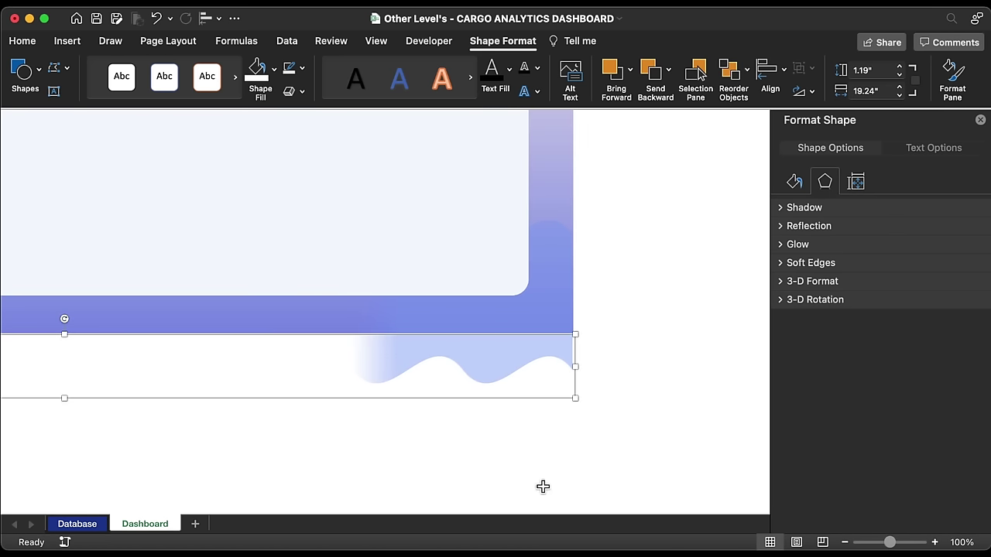
- Bring the white strip in front of the wave and collapse the ribbon
right_click(288, 370)
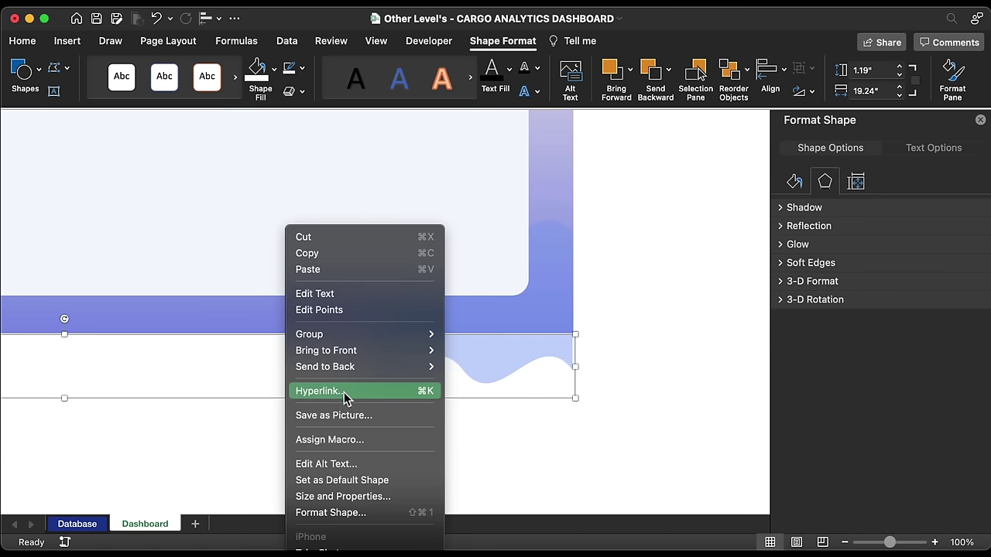
mouse_move(358, 349)
click(496, 351)
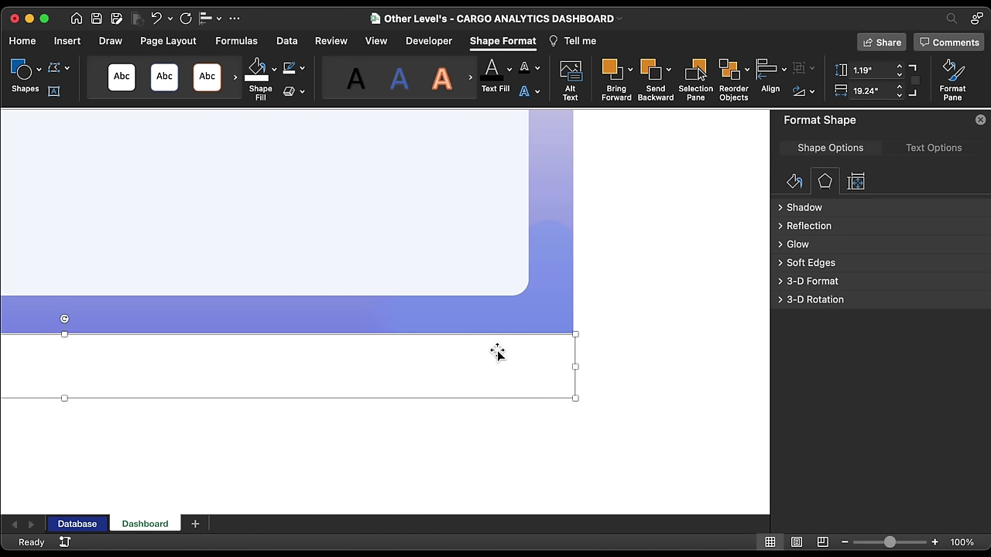
key(Escape)
scroll(432, 413, left, 5)
scroll(434, 414, left, 5)
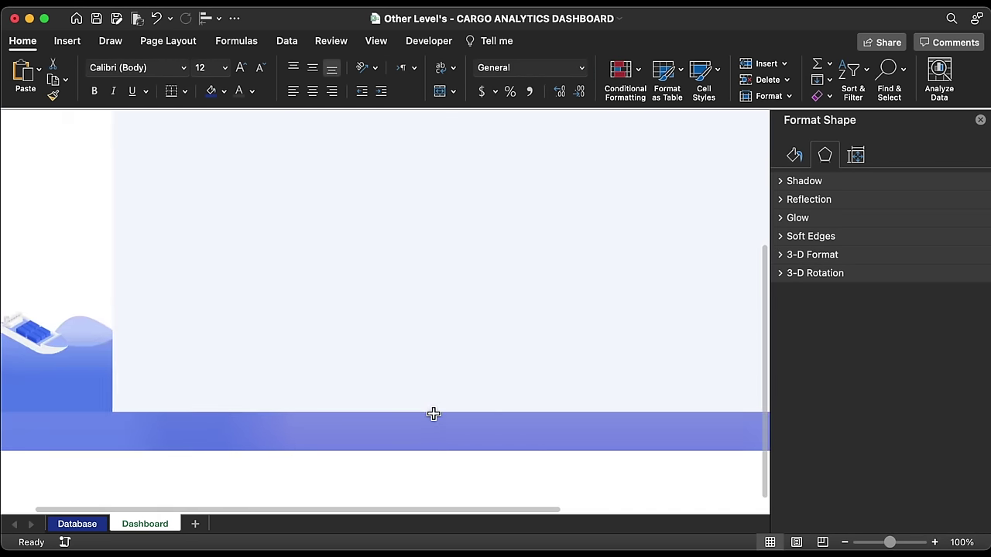
click(23, 41)
scroll(395, 221, up, 5)
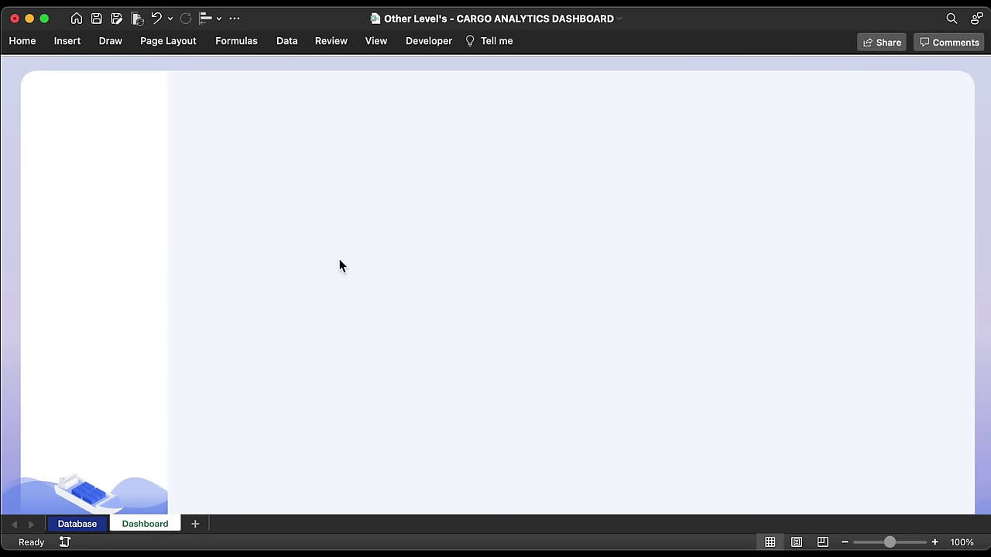
- Draw a text box and type OTHER LEVEL'S CARGO ANALYTICS DASHBOARD 2021
click(76, 43)
click(231, 75)
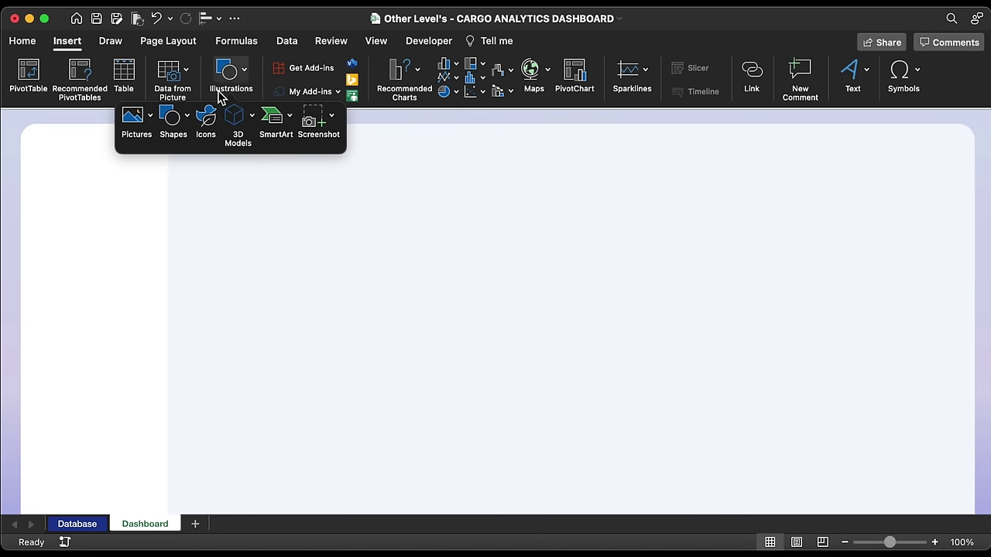
click(173, 124)
click(243, 162)
drag(230, 161, 346, 215)
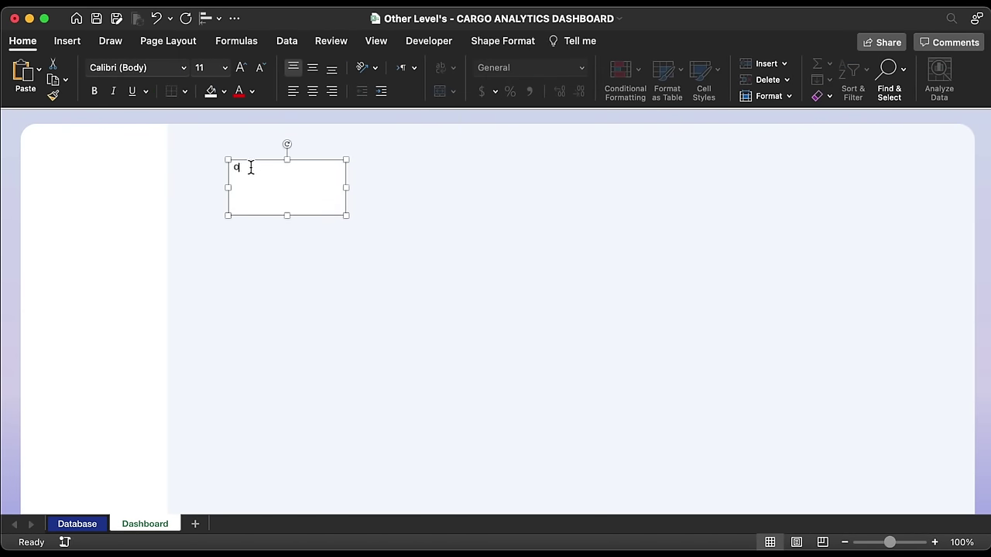
text(OTHER LEVEL'S CARGO ANALYTICS DASHBOARD 2021)
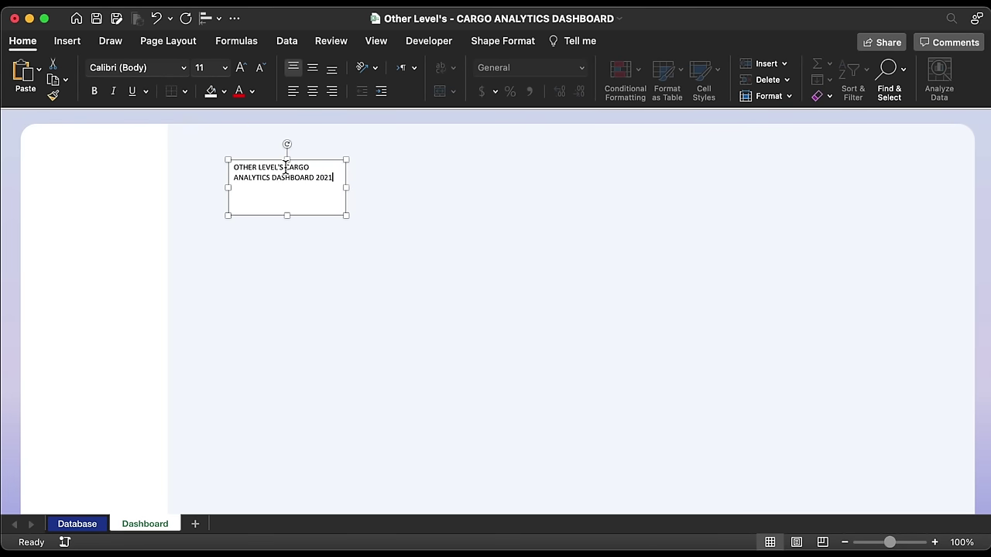
- Bold the title, narrow the box so it wraps, and colour it #193A95
key(super+a)
key(super+b)
drag(346, 187, 333, 188)
click(252, 91)
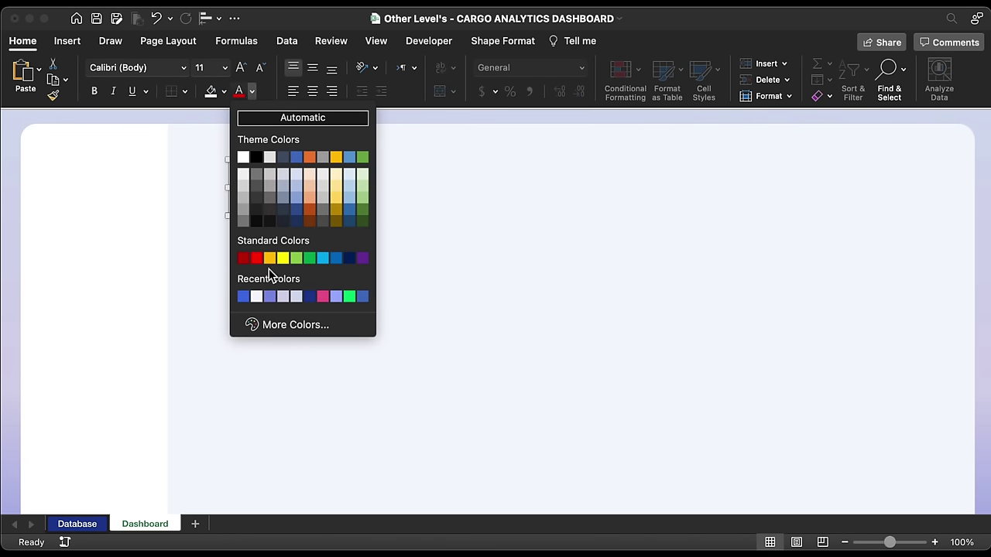
click(287, 323)
text(193A95)
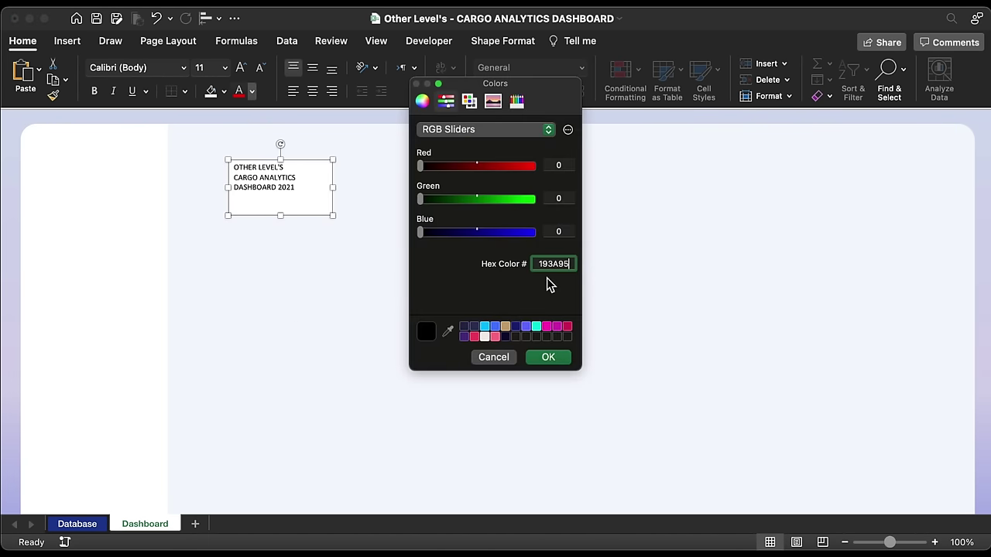
click(551, 353)
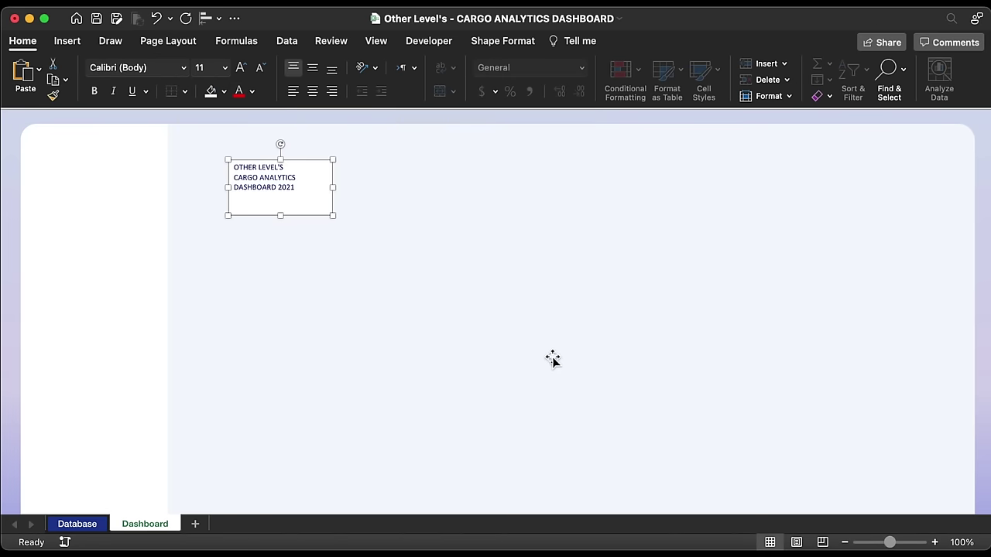
- Adjust the bolding, set Arial size 11, and move the title to the sidebar's top-left
click(95, 91)
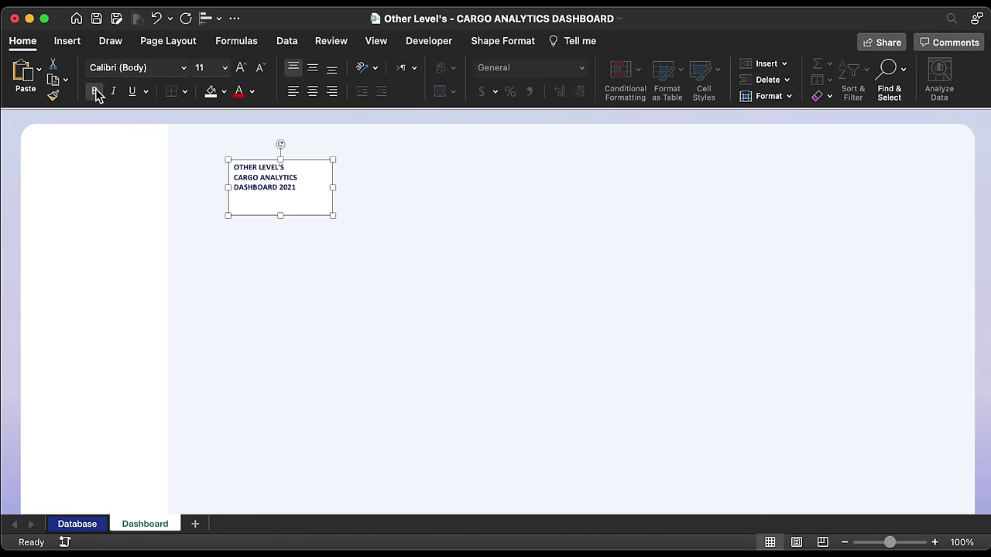
click(152, 71)
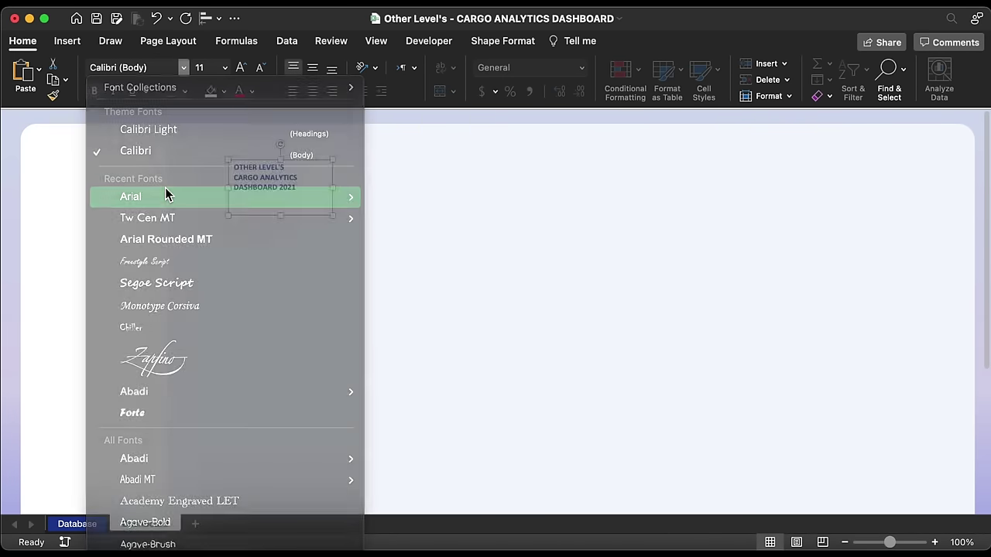
click(166, 192)
click(241, 68)
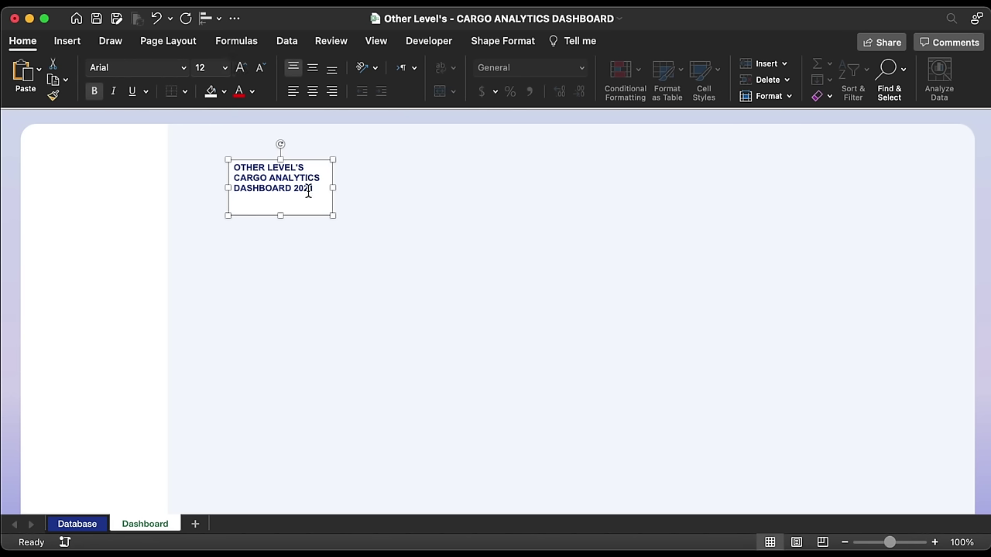
click(263, 68)
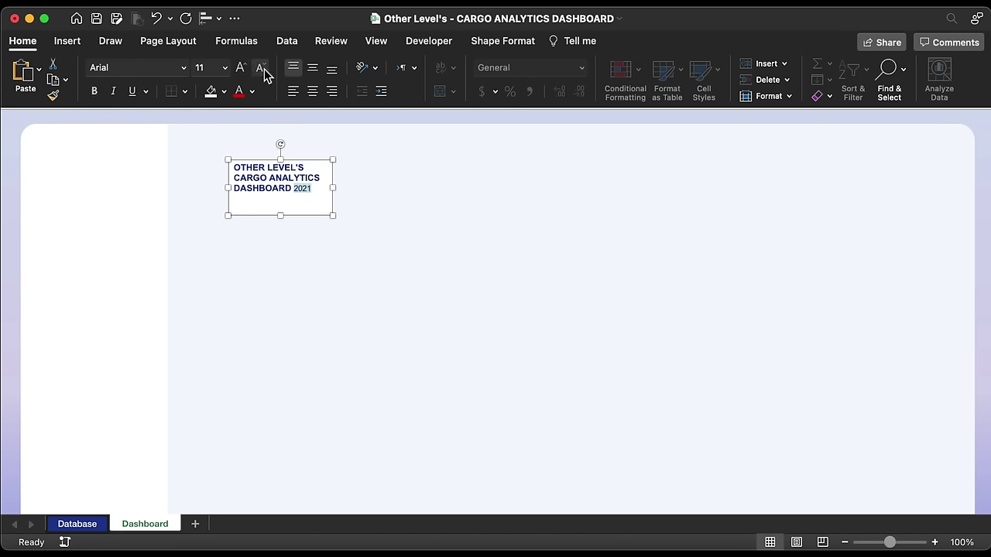
drag(329, 220, 160, 193)
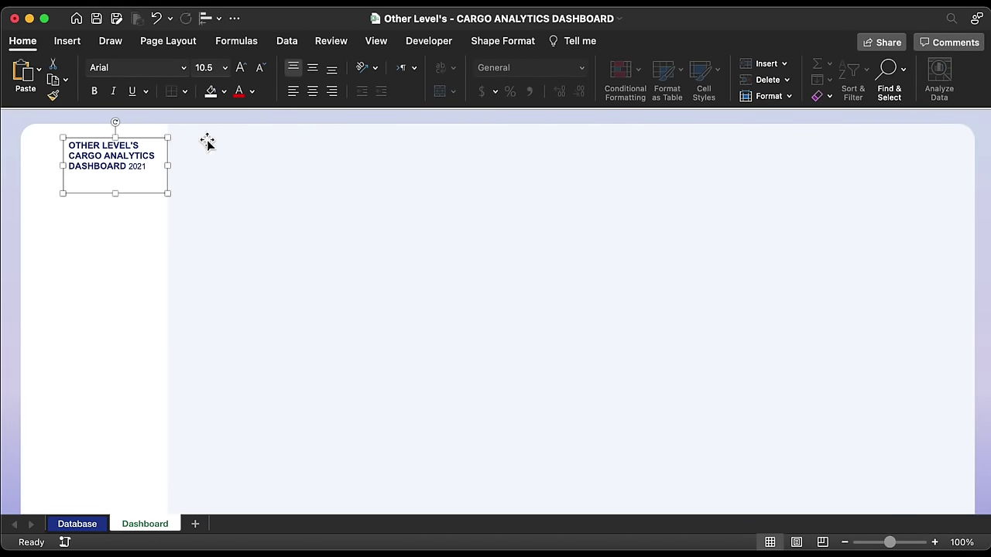
- Give the title box no outline and no fill
click(504, 40)
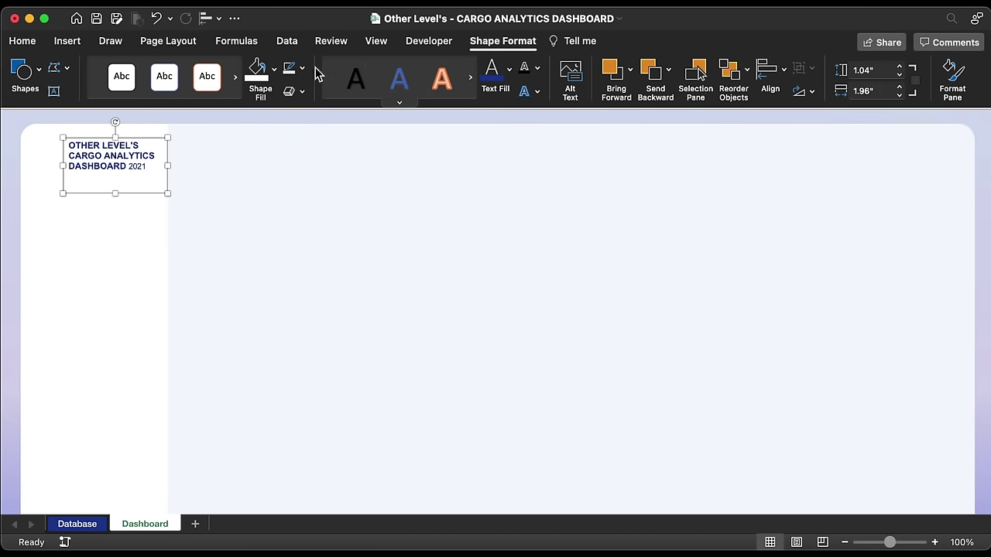
click(302, 70)
click(312, 113)
click(273, 70)
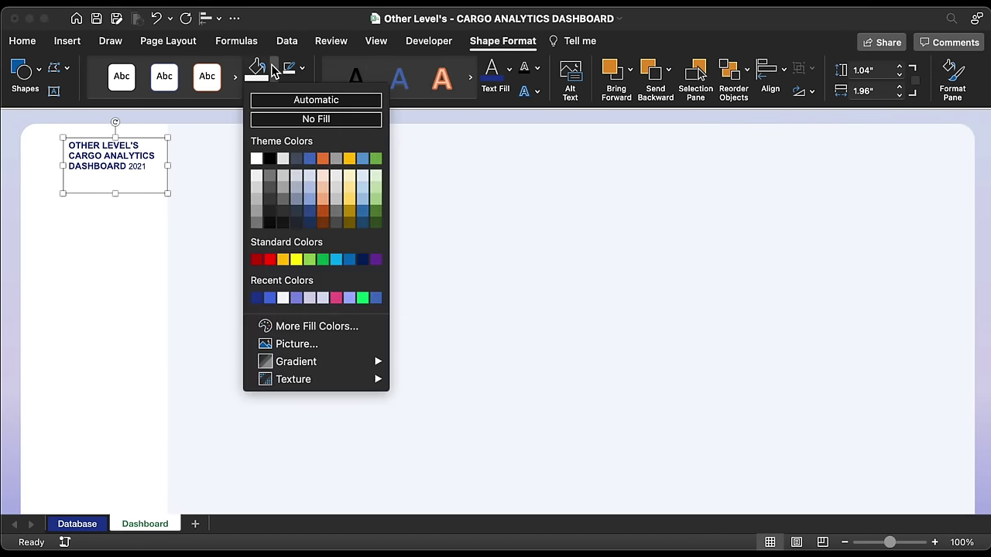
click(278, 120)
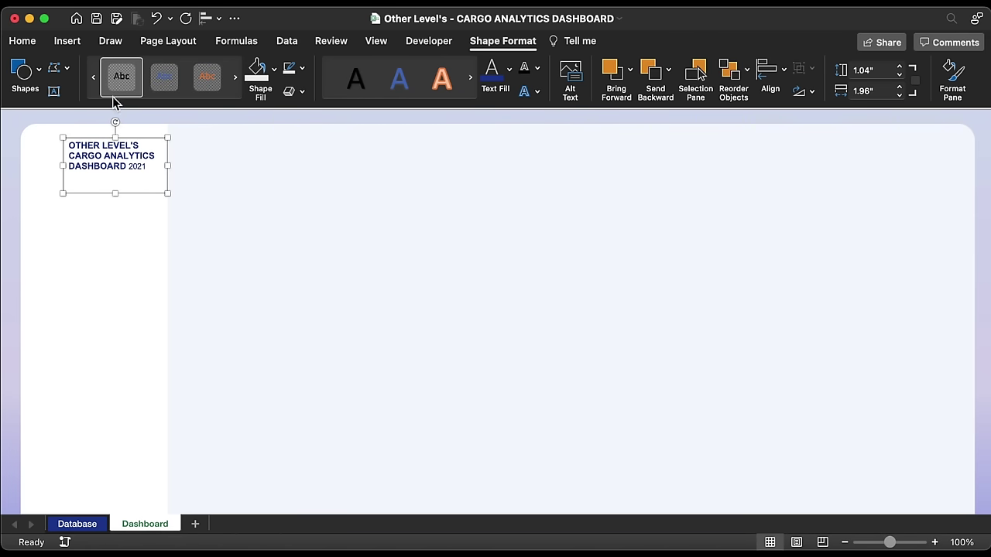
- Insert the logo picture and place it just left of the title
click(71, 41)
click(222, 74)
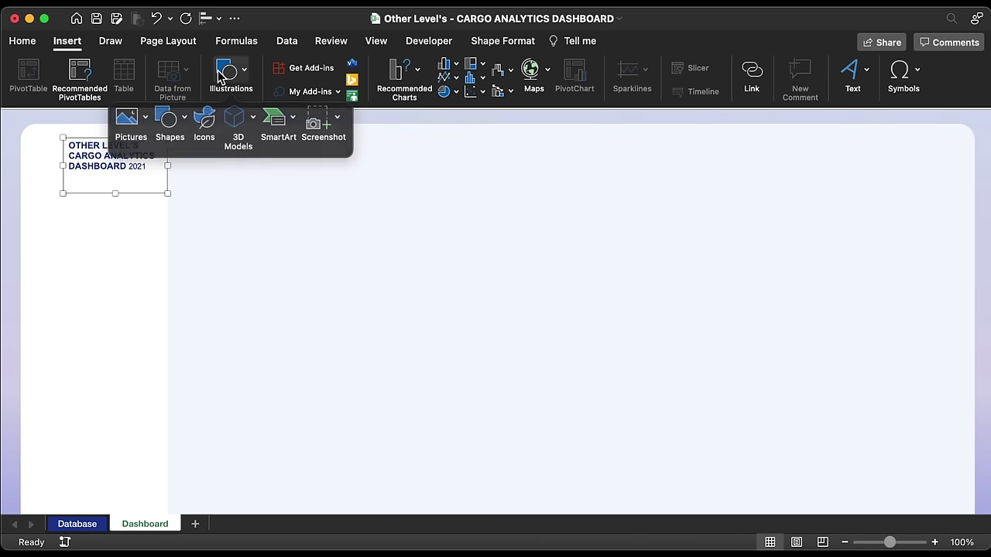
click(129, 118)
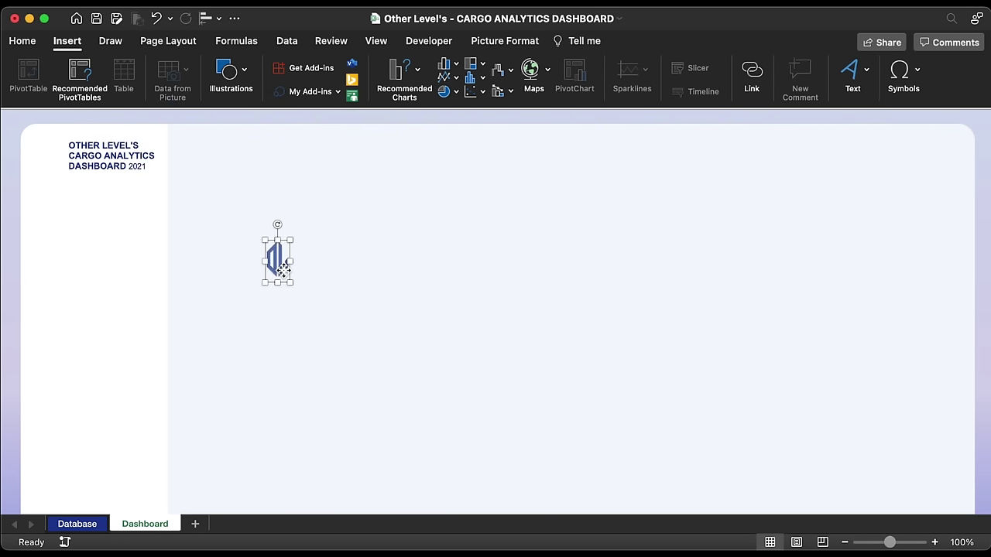
drag(284, 271, 54, 172)
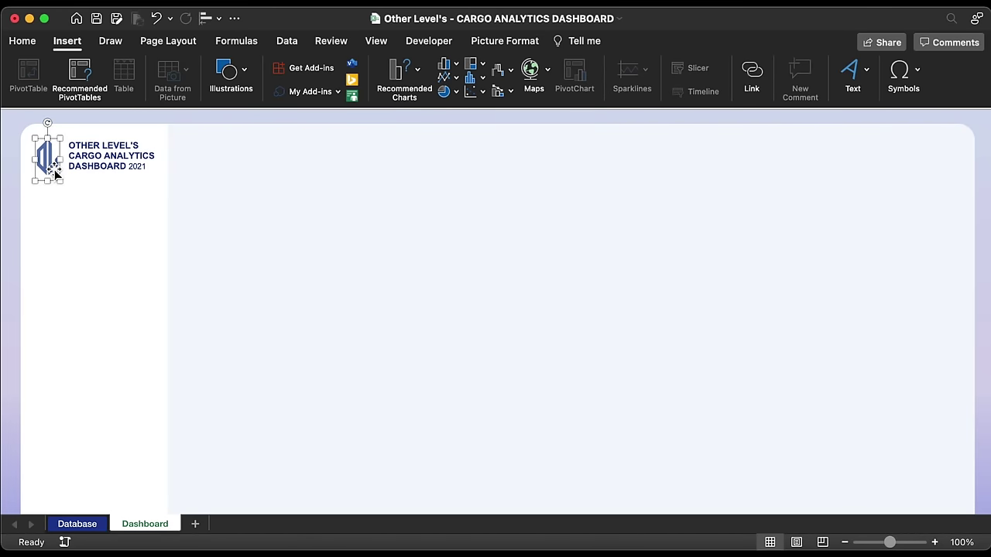
click(227, 73)
- Draw a rounded rectangle 5.15" wide and move it toward the dashboard's top-left
click(166, 114)
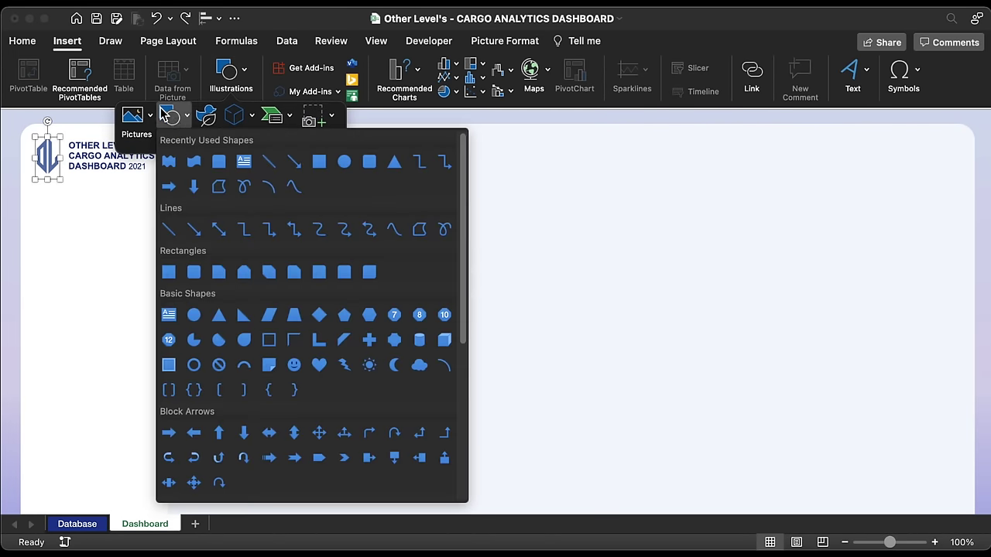
click(369, 161)
drag(249, 158, 466, 259)
click(877, 95)
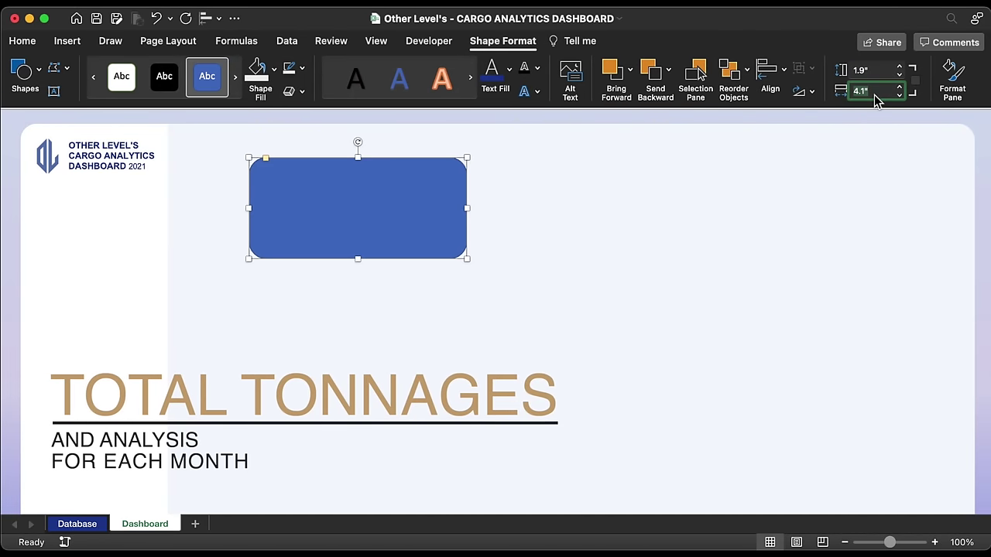
text(5.15)
key(Return)
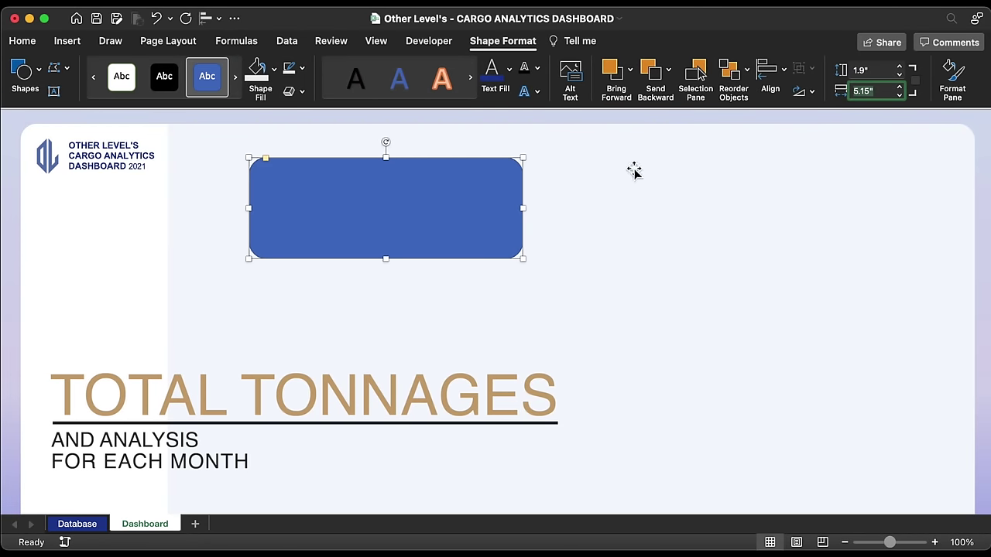
drag(419, 221, 350, 202)
- Reduce the rectangle's corner rounding, remove its outline, and fill it white
drag(199, 140, 191, 141)
click(302, 68)
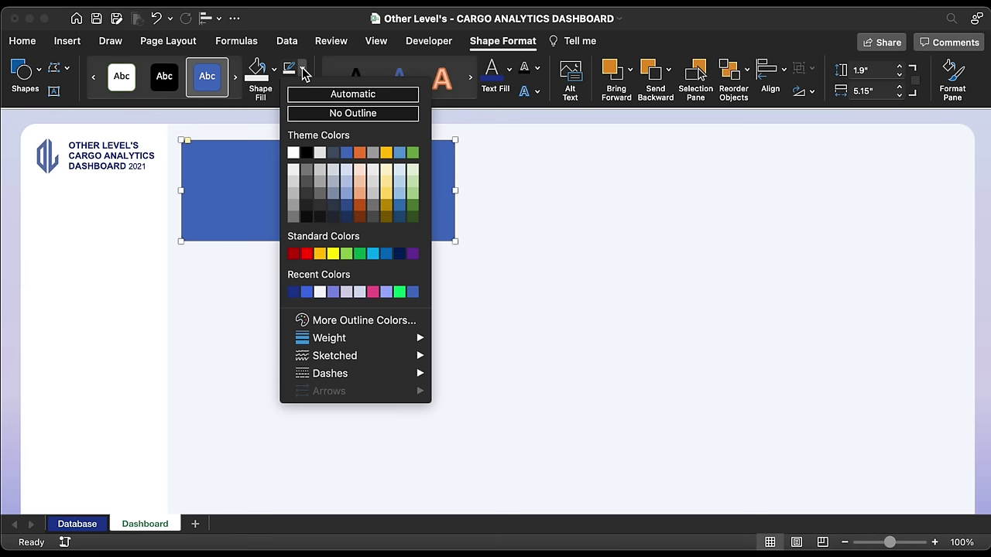
click(313, 113)
click(274, 68)
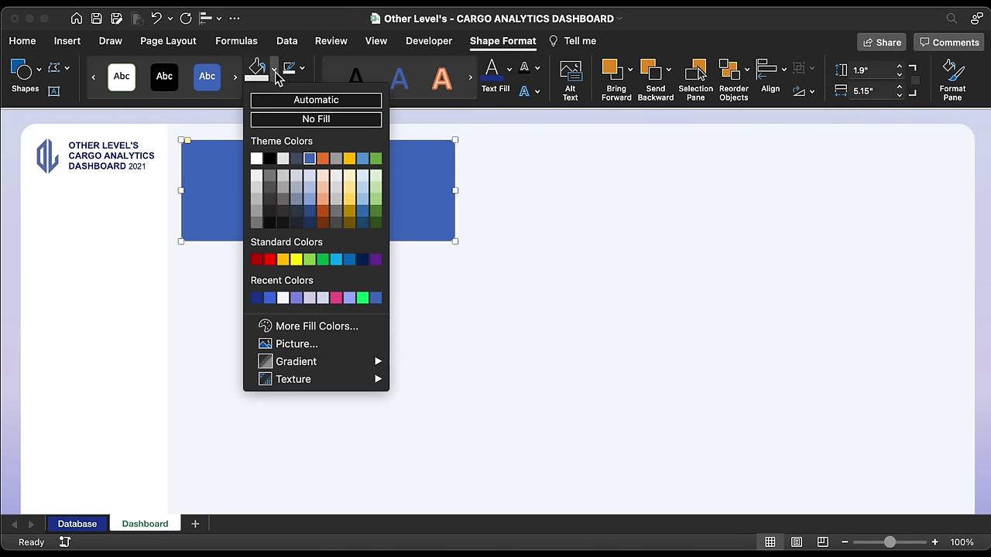
click(258, 159)
drag(277, 183, 280, 189)
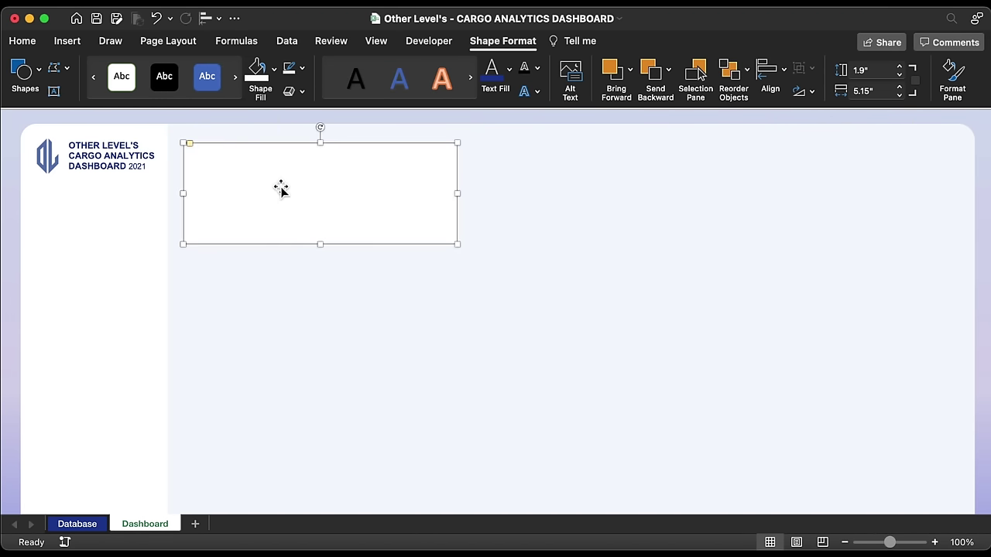
- Add a new sheet named Pivottables
click(196, 527)
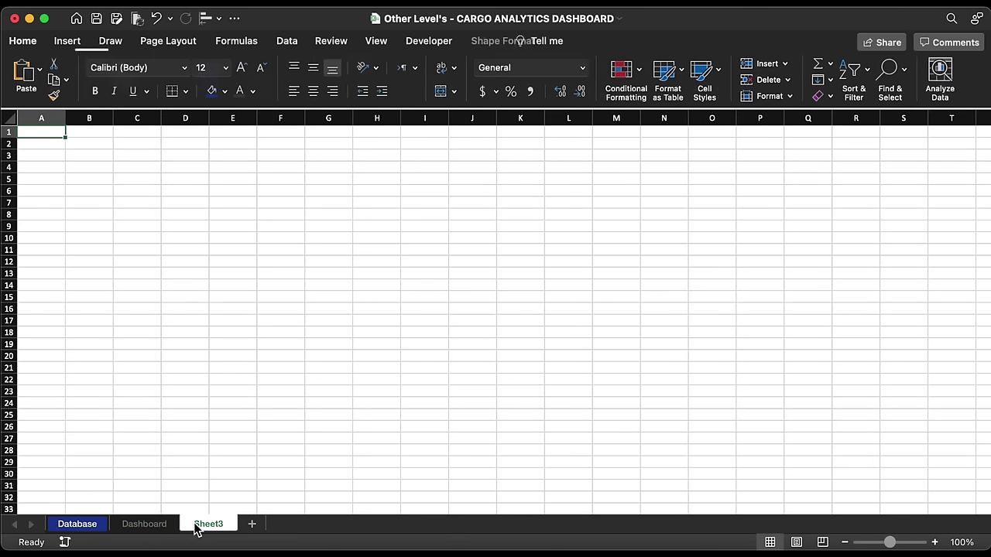
right_click(199, 526)
click(248, 380)
text(Plvottables)
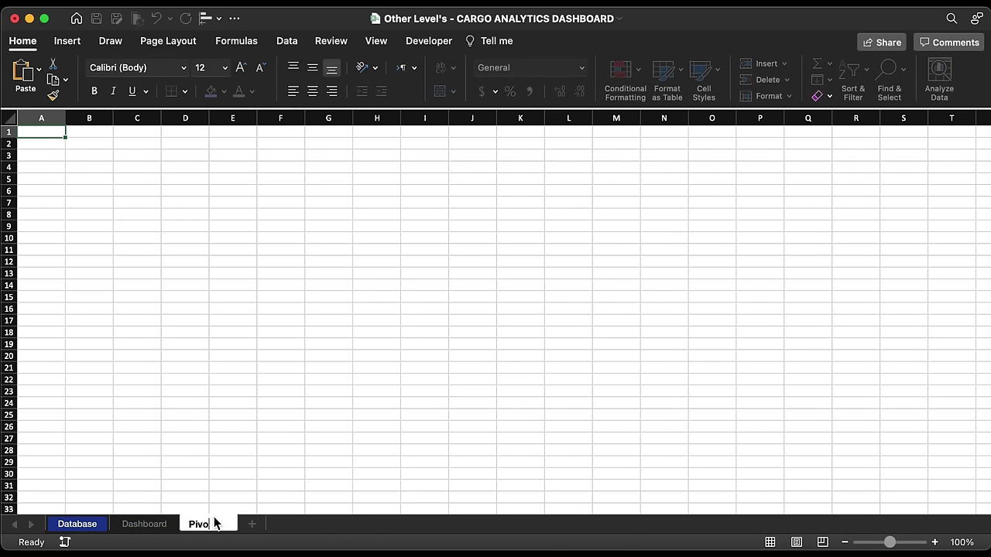
click(252, 486)
- Create a PivotTable from the Database table at Pivottables!$B$3
click(88, 527)
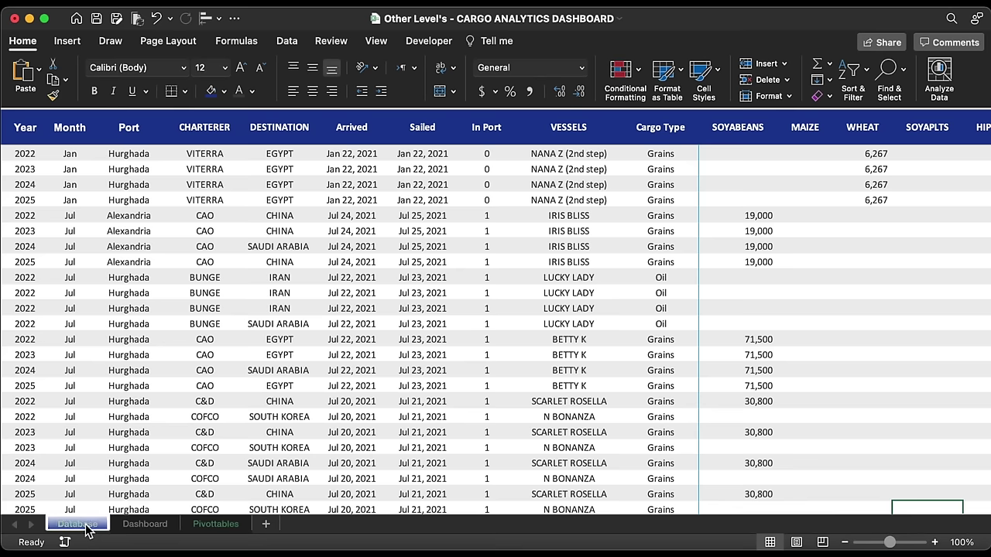
click(87, 219)
click(66, 41)
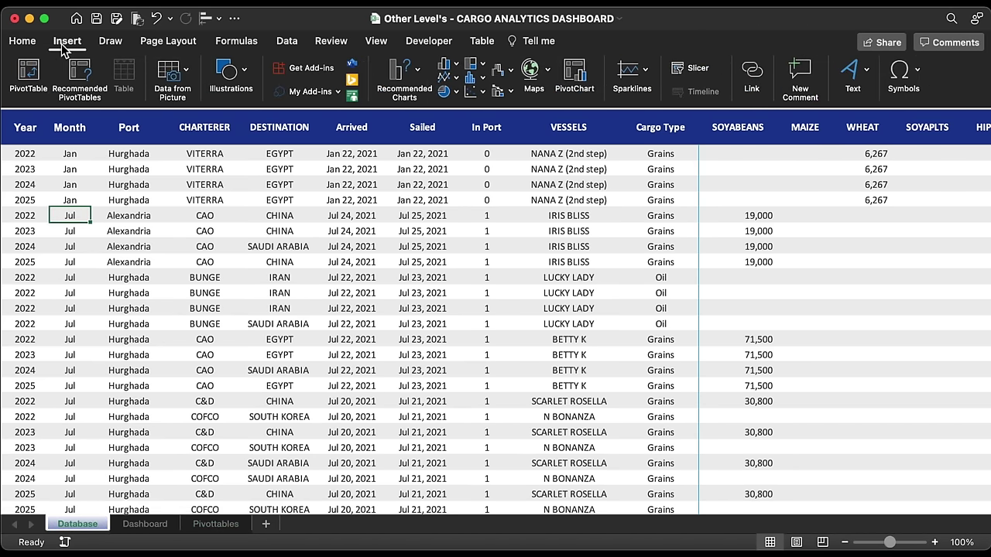
click(28, 76)
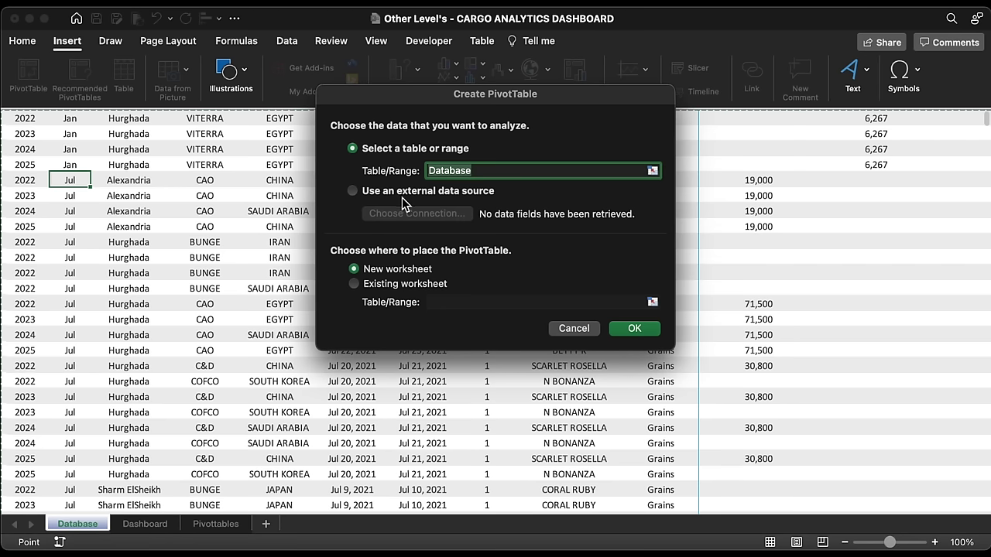
click(406, 285)
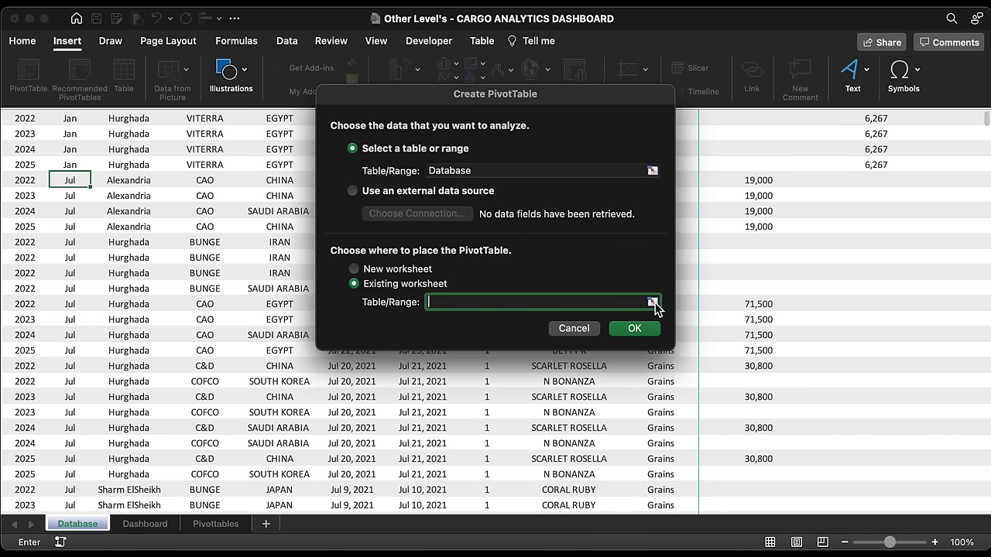
click(653, 303)
click(216, 524)
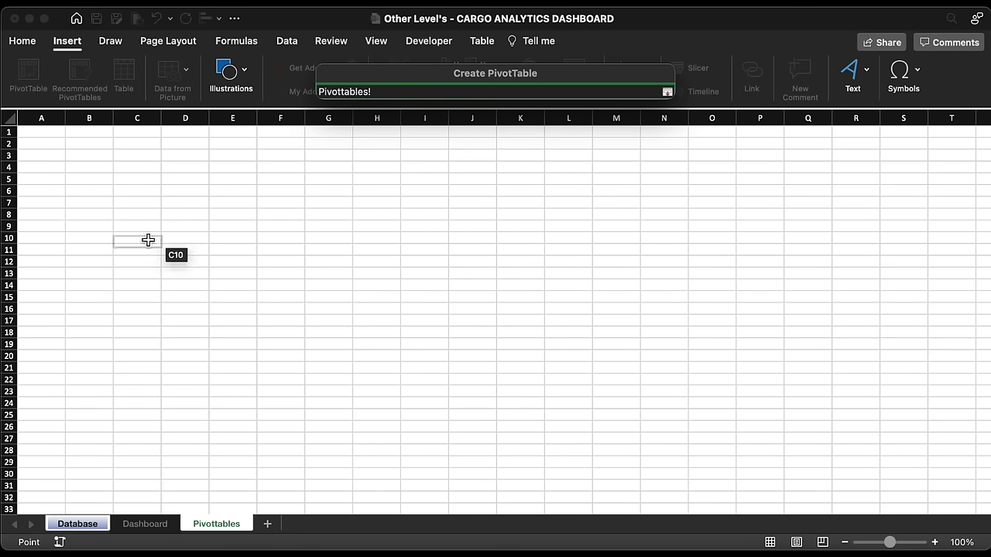
click(96, 157)
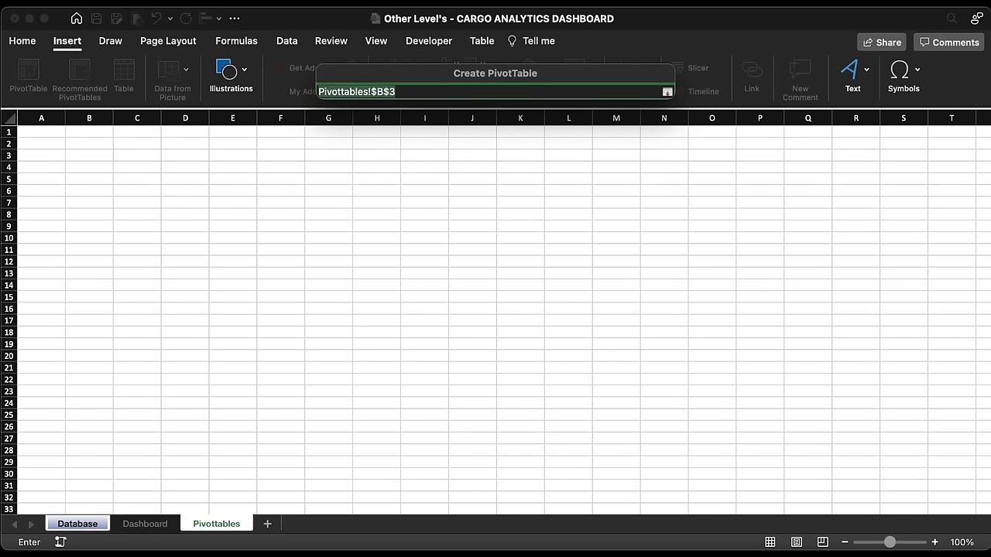
key(Return)
key(Return)
- Select the Total Oil's and Total Grains columns on Database to check their sum
click(78, 525)
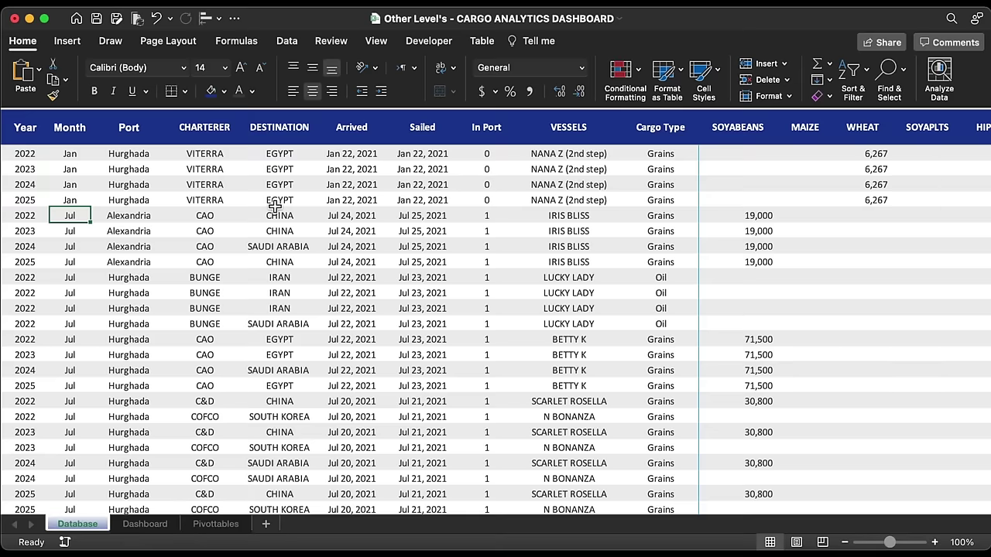
scroll(275, 205, right, 20)
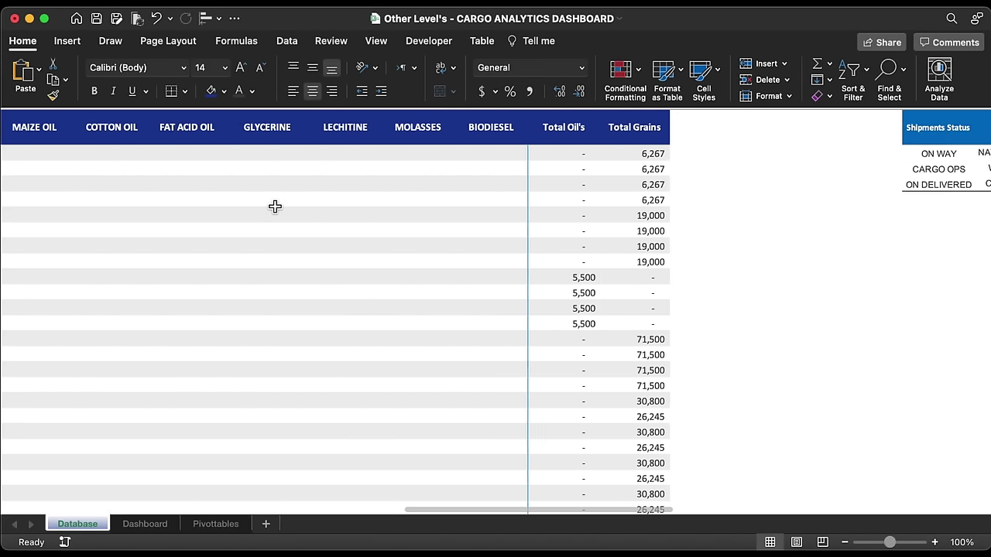
scroll(319, 204, left, 2)
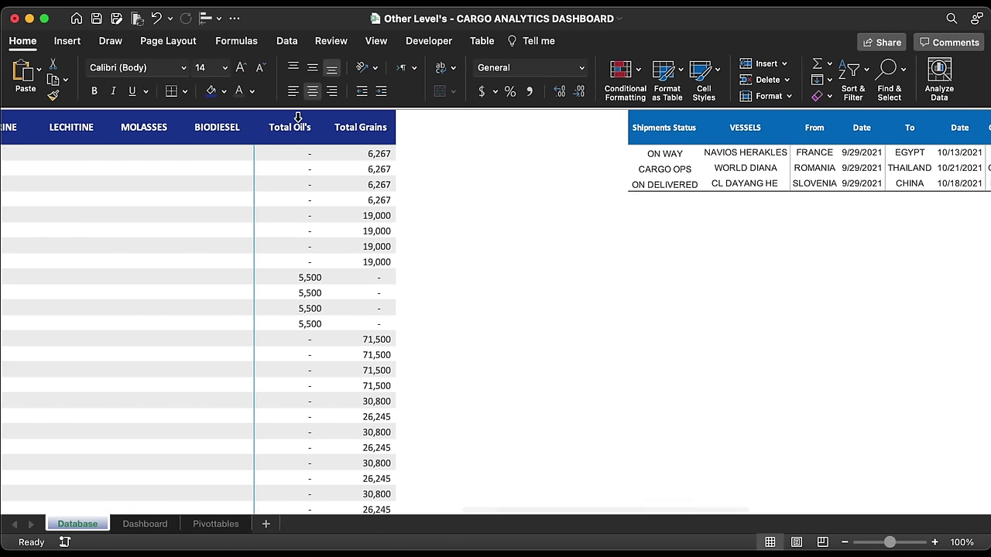
drag(299, 121, 362, 115)
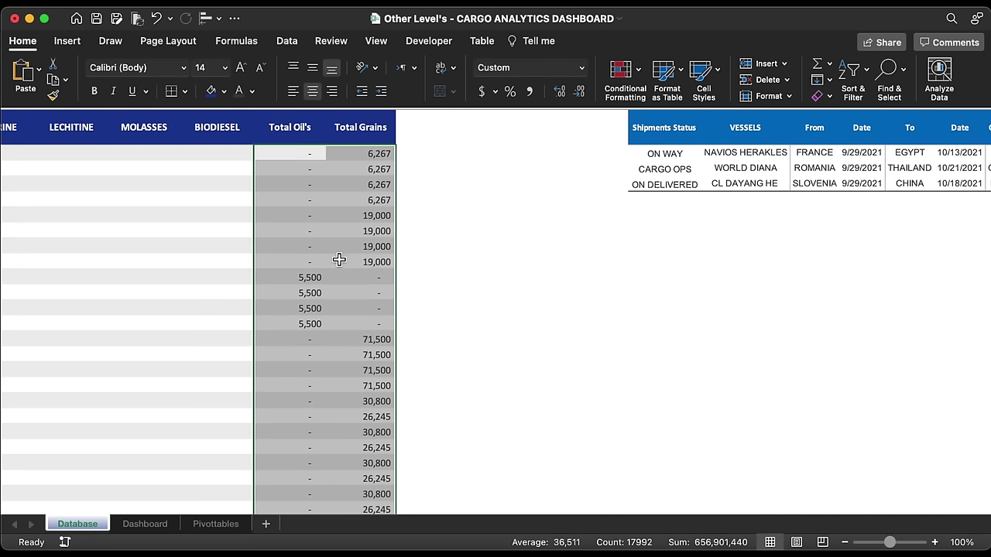
- Add calculated field Total Tonnage with formula 'Total Oil's' + 'Total Grains', giving 656,901,440
click(215, 524)
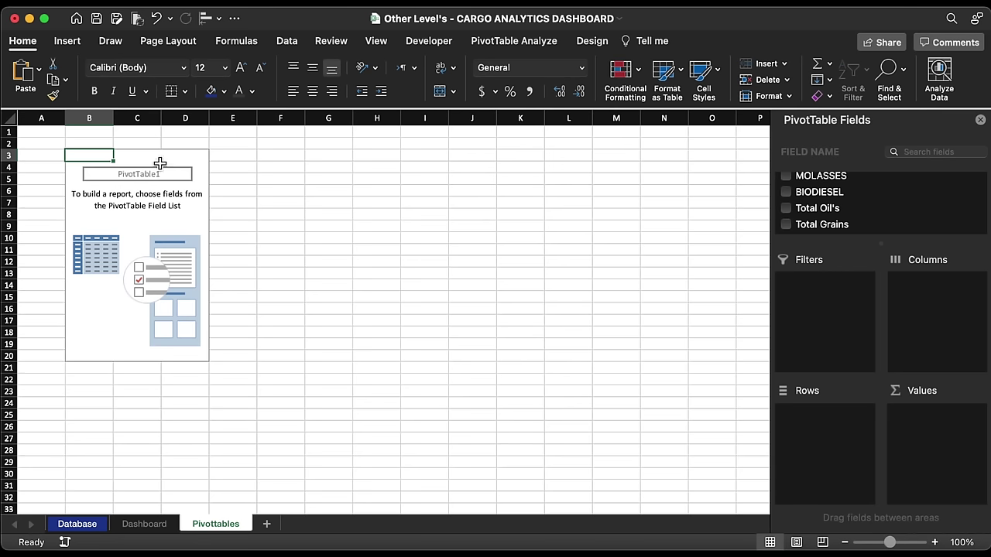
click(523, 47)
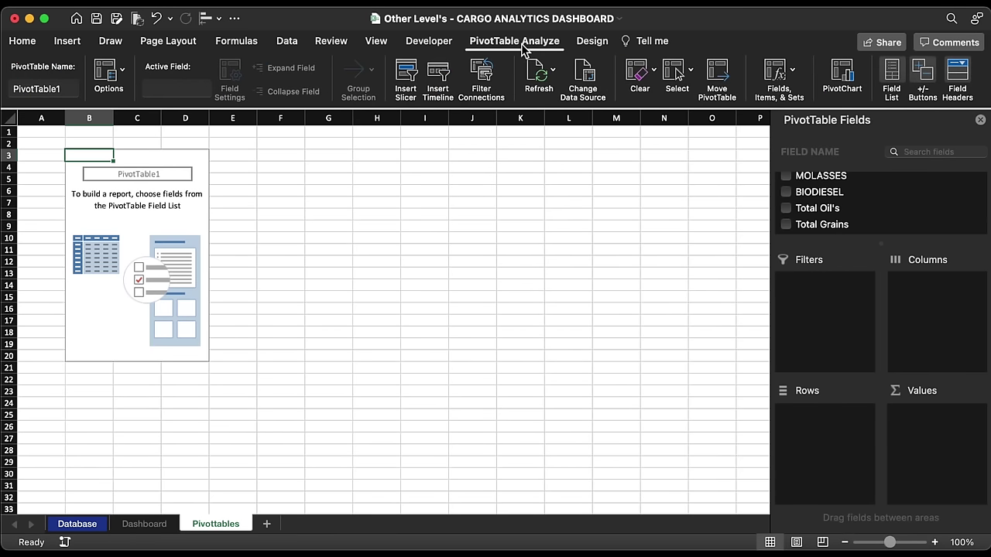
click(777, 71)
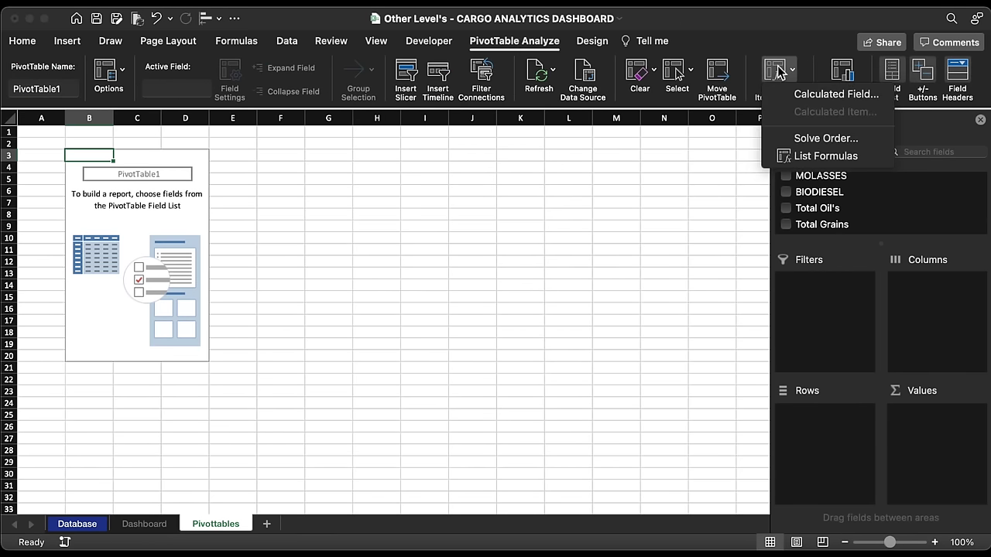
click(823, 95)
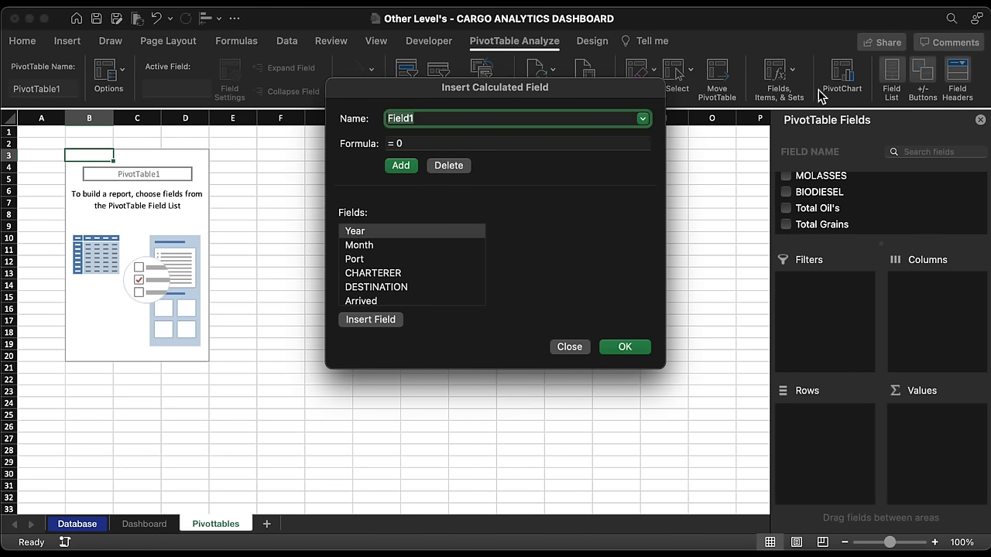
text(Total Tonnage)
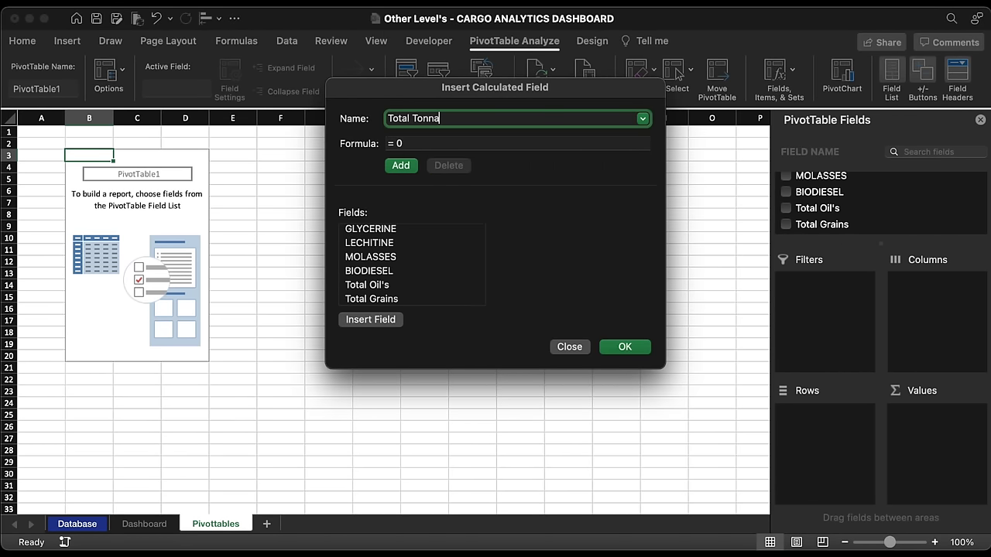
click(410, 144)
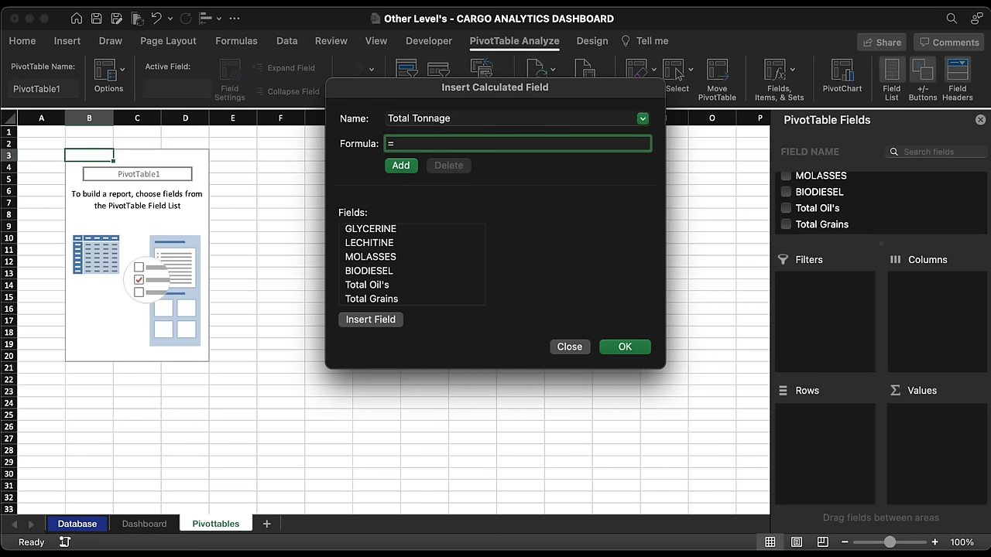
click(381, 286)
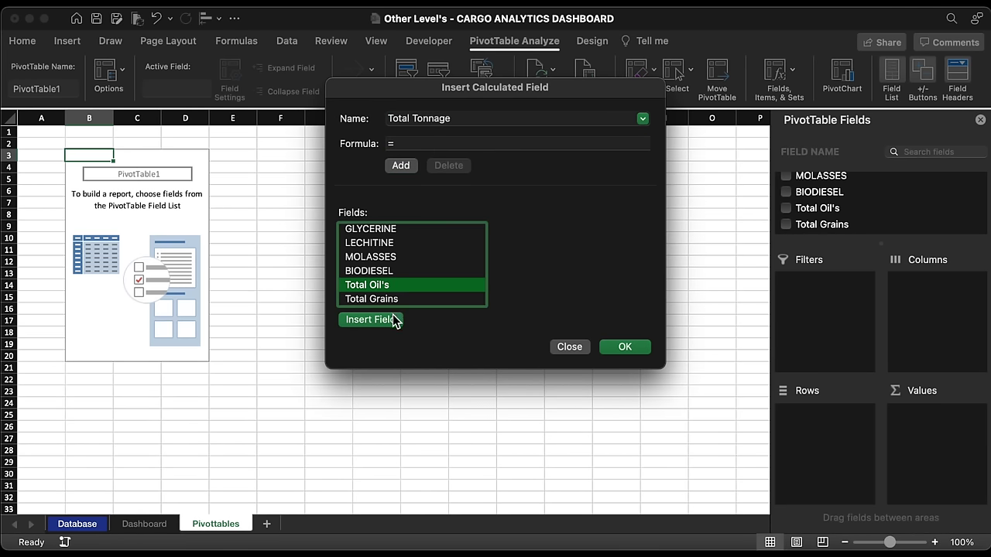
click(387, 319)
text(+)
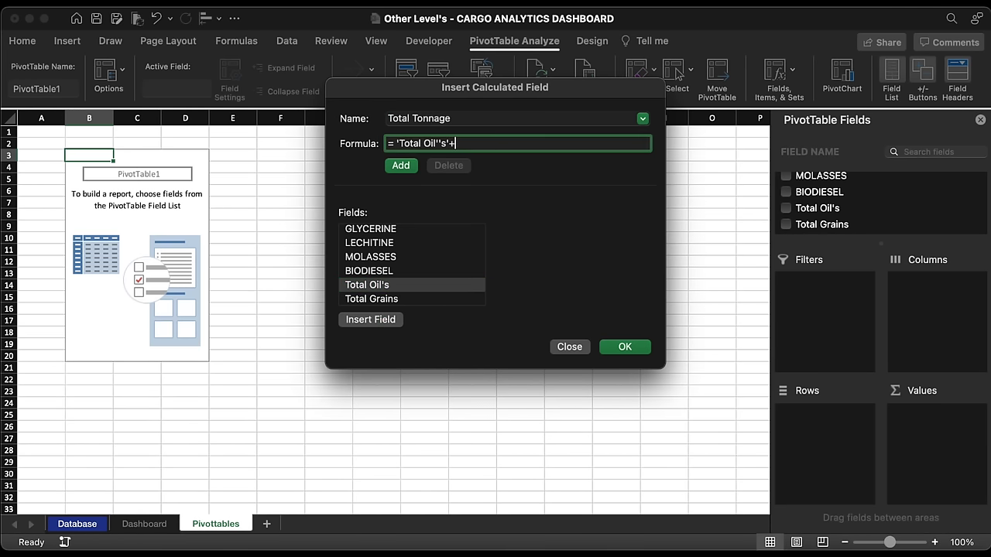
click(389, 302)
click(372, 320)
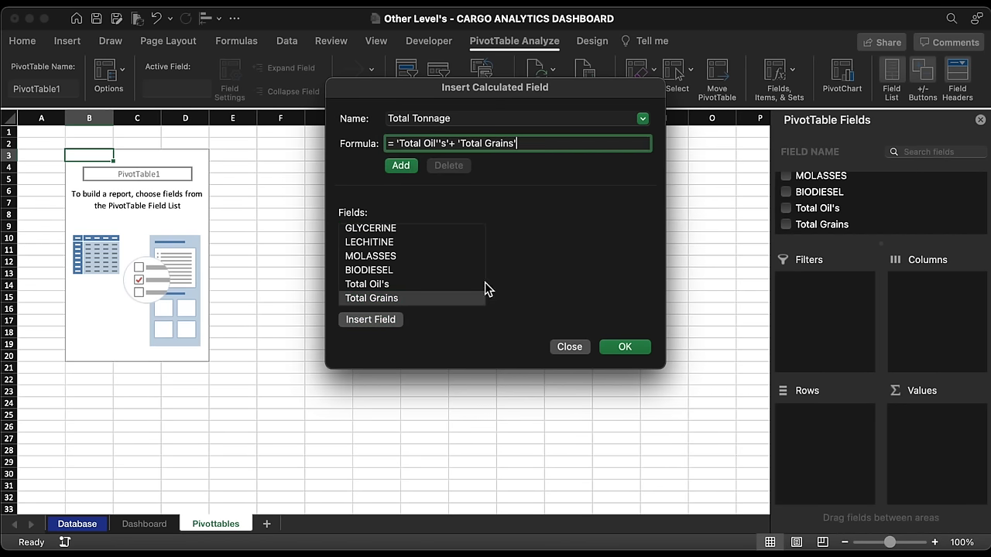
click(624, 348)
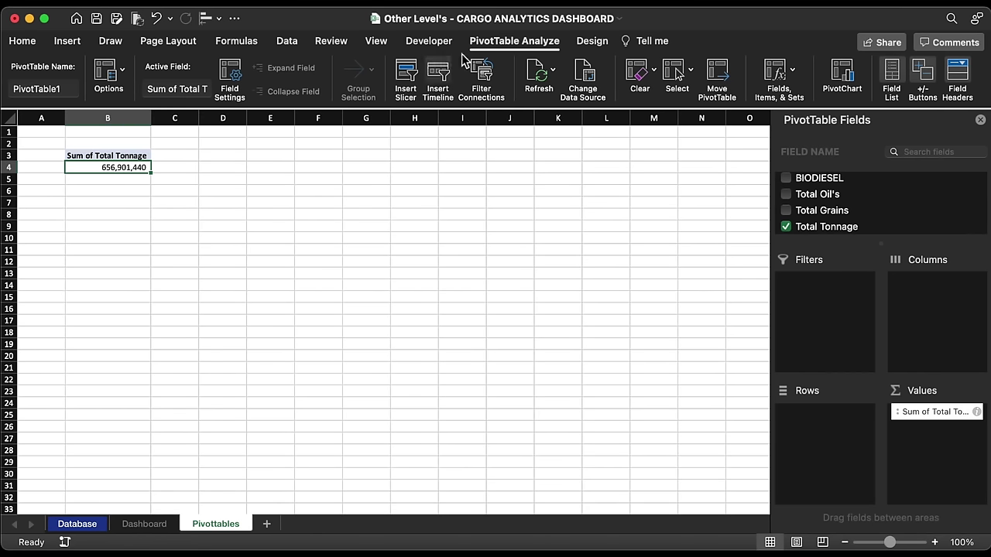
- Apply a blue pivot style and format the total value in bold Arial size 14
click(591, 45)
click(558, 102)
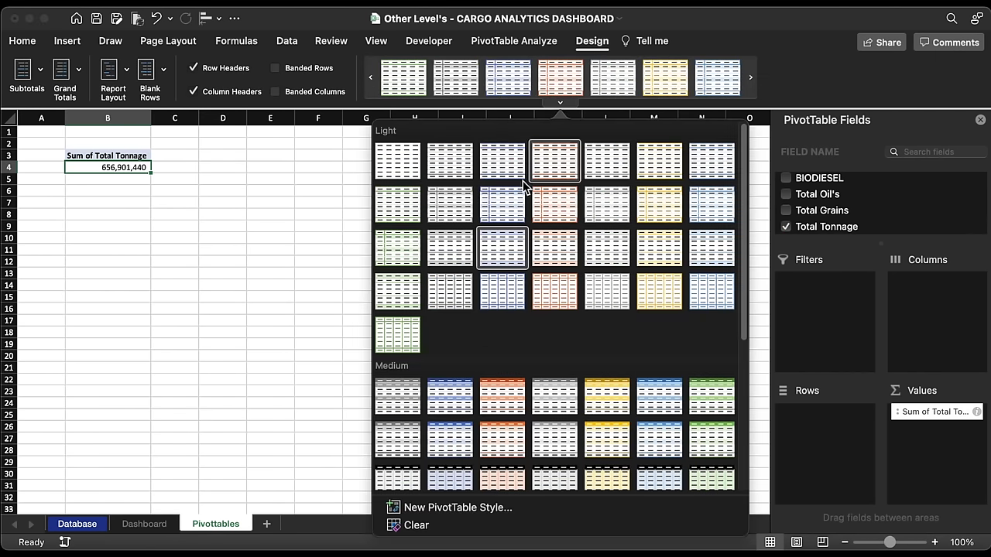
click(446, 409)
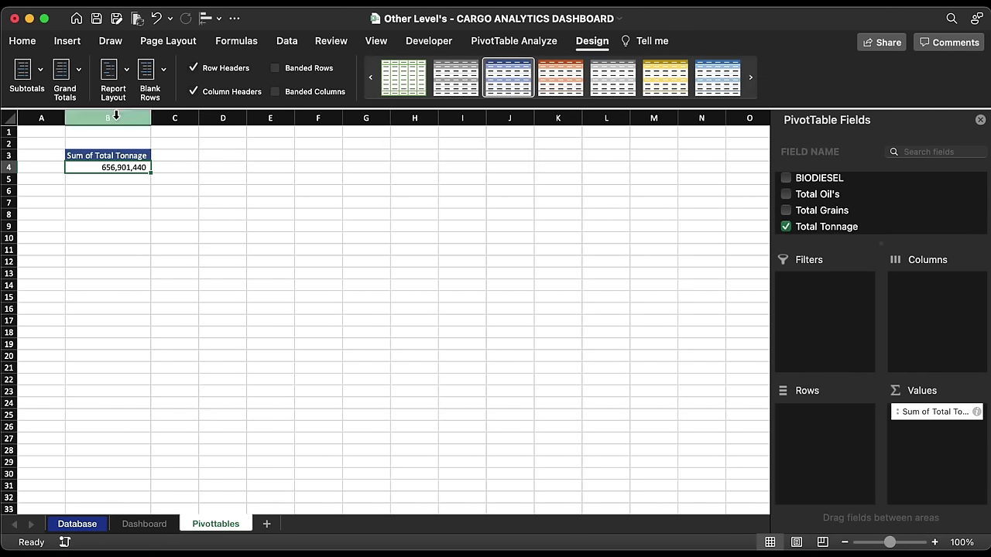
click(32, 44)
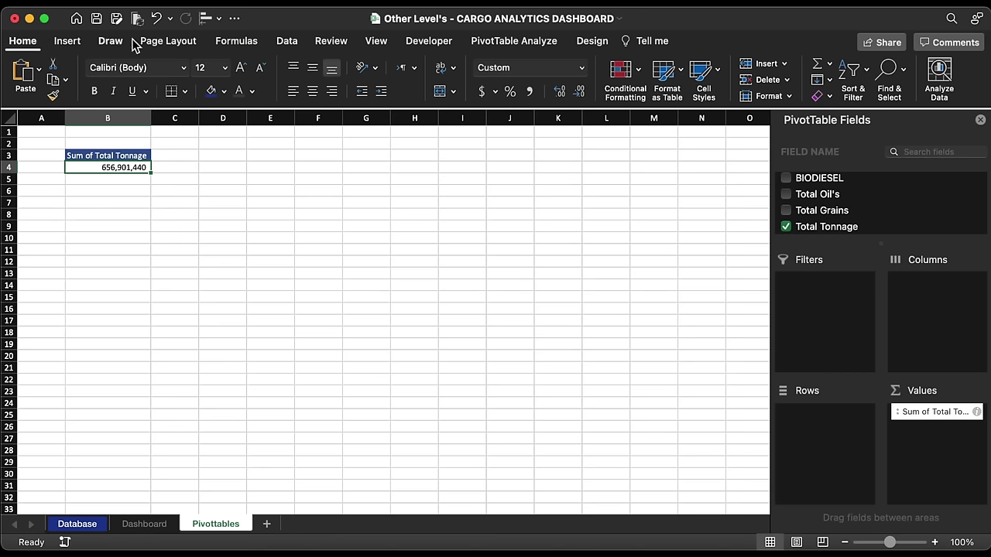
click(243, 69)
click(242, 68)
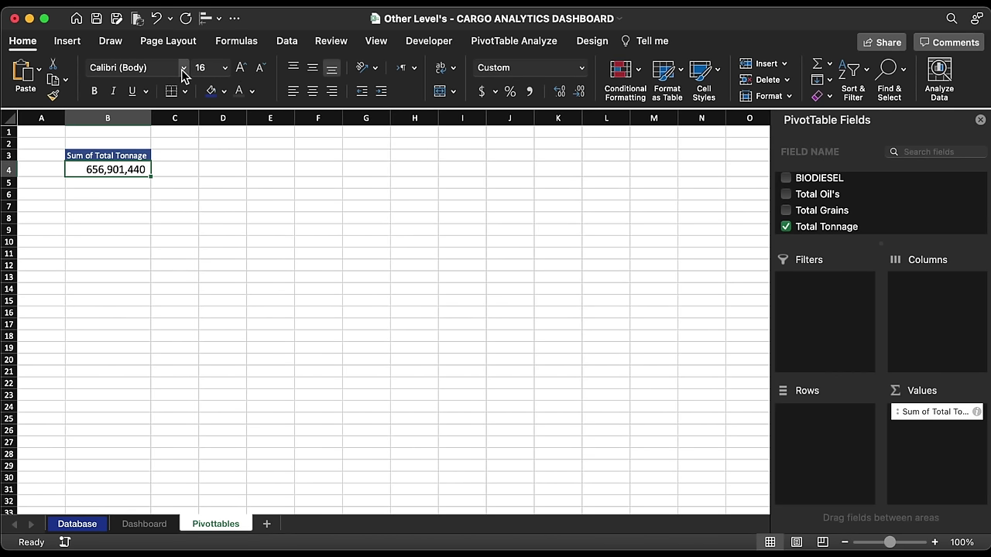
click(183, 68)
click(140, 195)
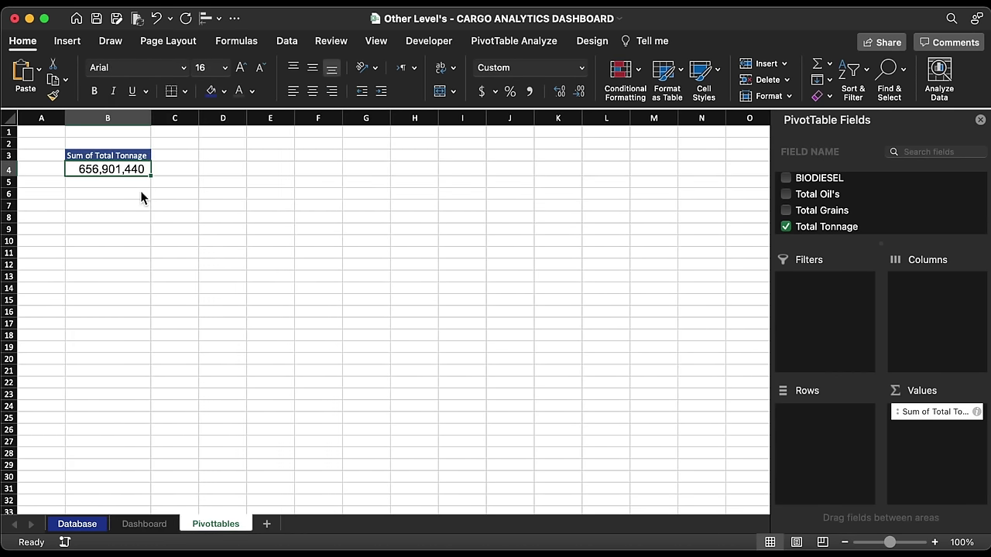
click(94, 91)
click(260, 67)
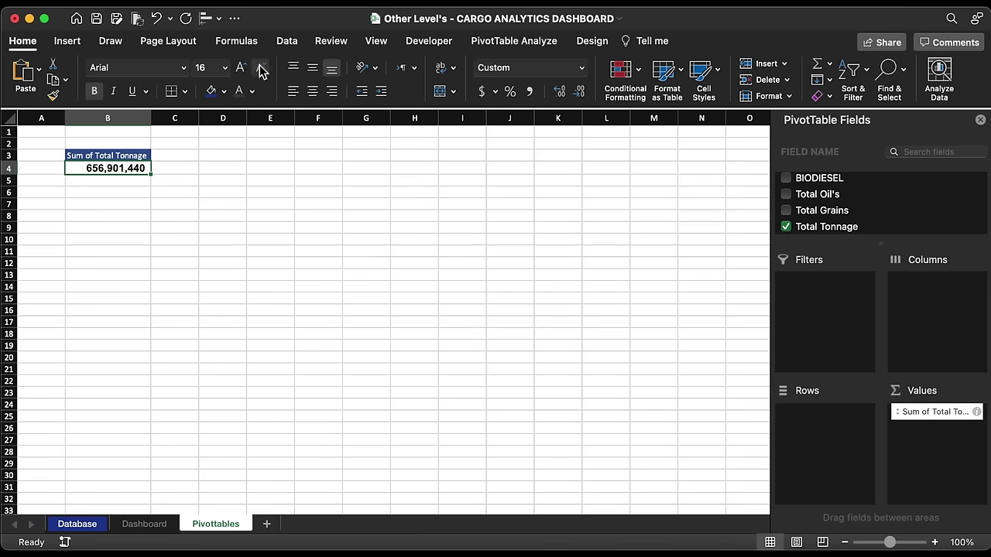
- Copy the Sum of Total Tonnage pivot from B3:B4 and paste it at D3
click(223, 215)
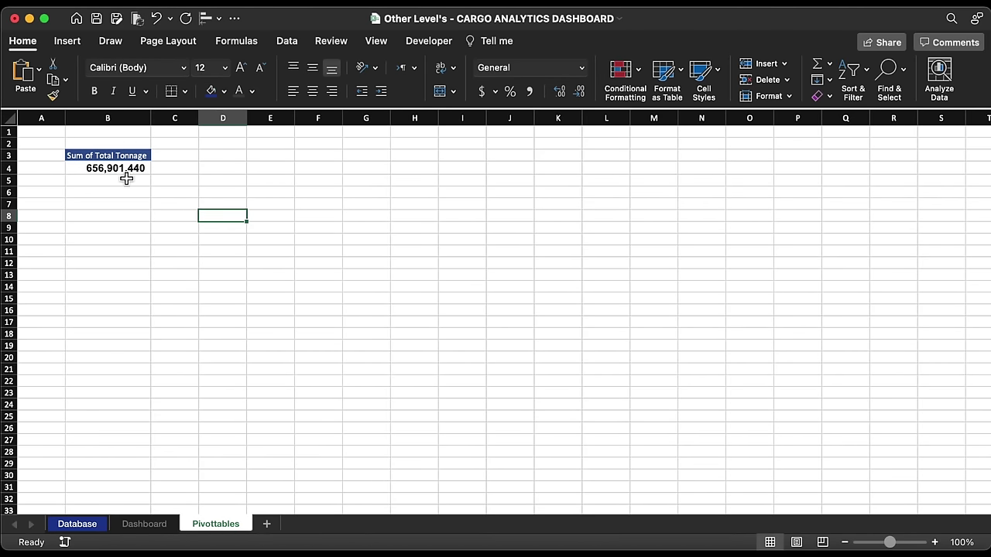
drag(126, 170, 126, 160)
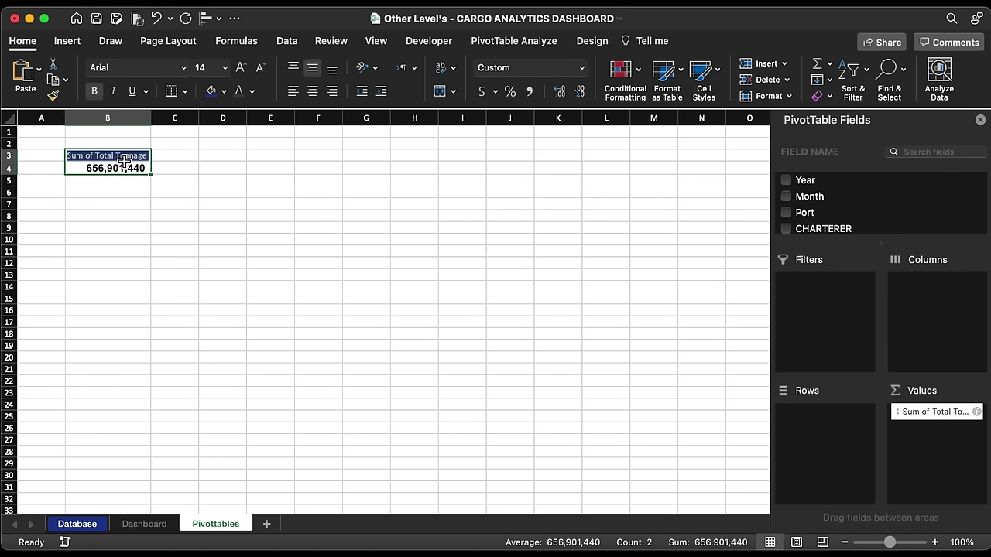
key(super+c)
click(234, 157)
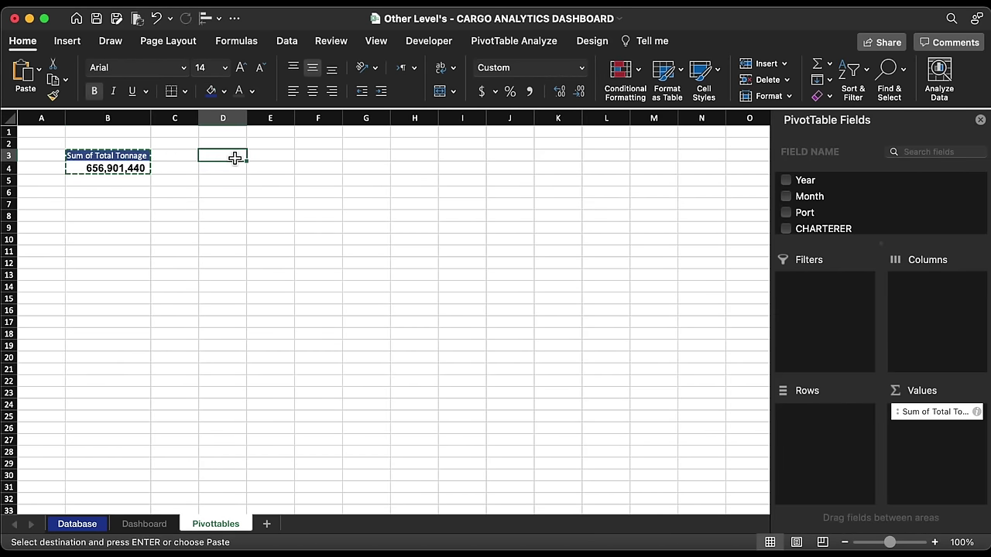
key(super+v)
- Autofit column D, break the copied pivot down by Month, and remove its Grand Total
double_click(247, 118)
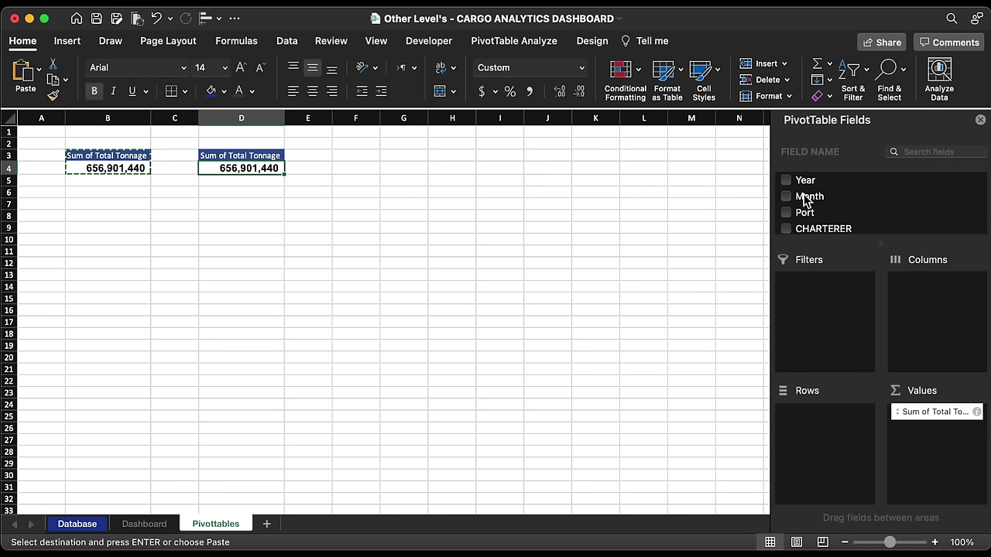
drag(808, 199, 816, 433)
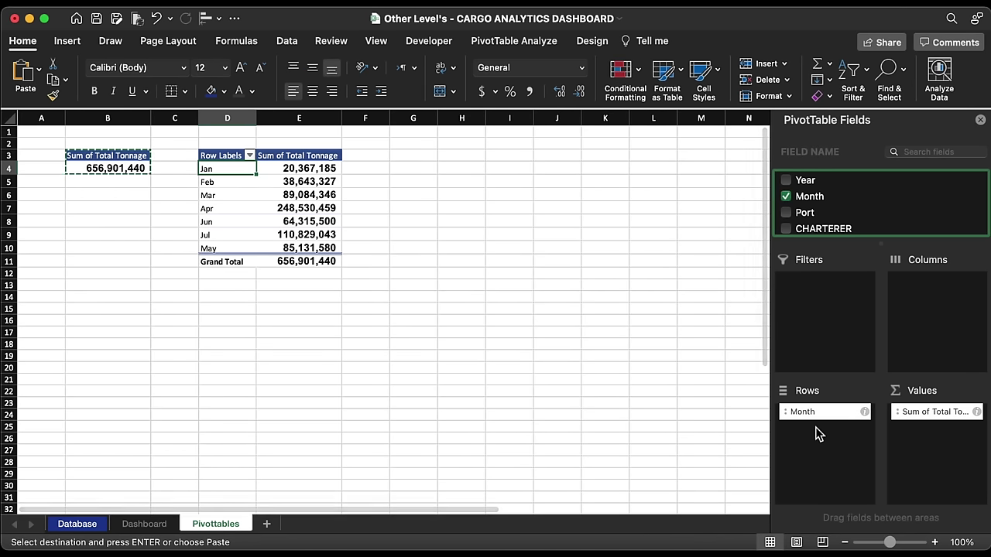
click(238, 264)
right_click(235, 266)
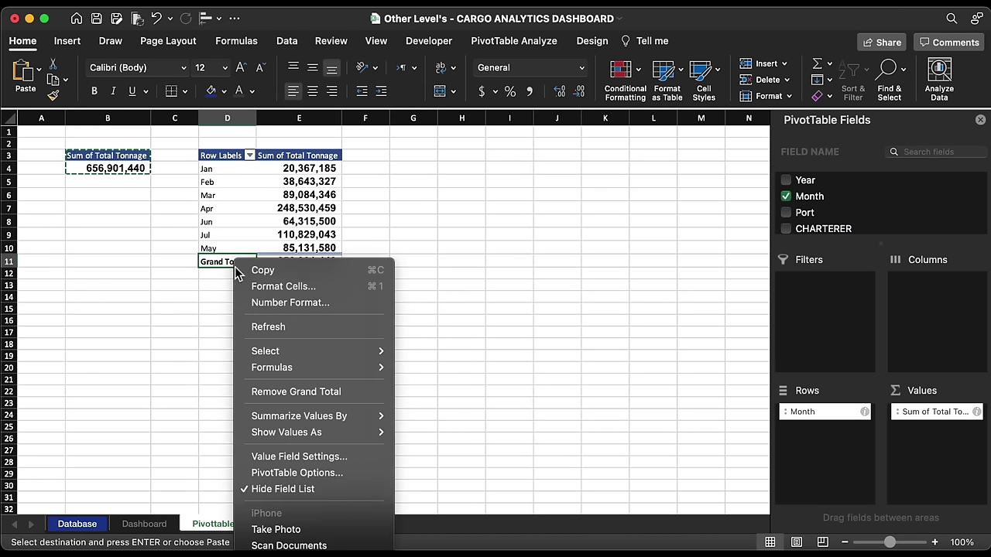
click(307, 393)
- Insert a 2-D line pivot chart and move it onto the Dashboard sheet
click(227, 182)
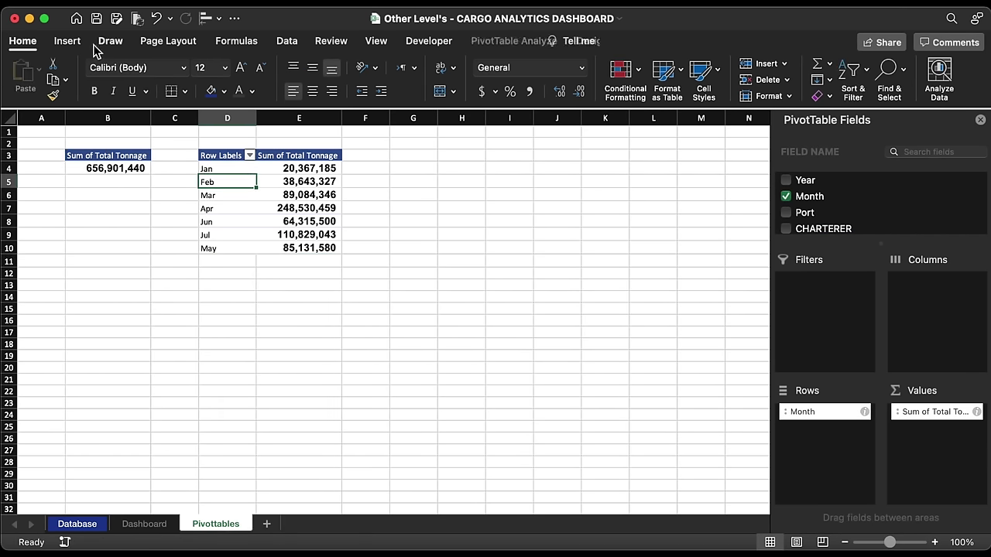
click(67, 40)
click(457, 78)
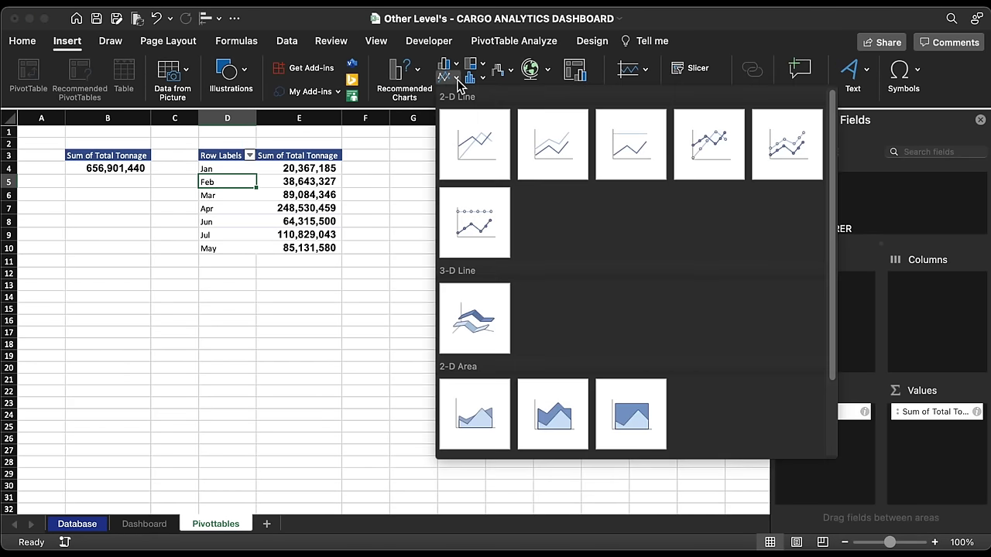
click(471, 139)
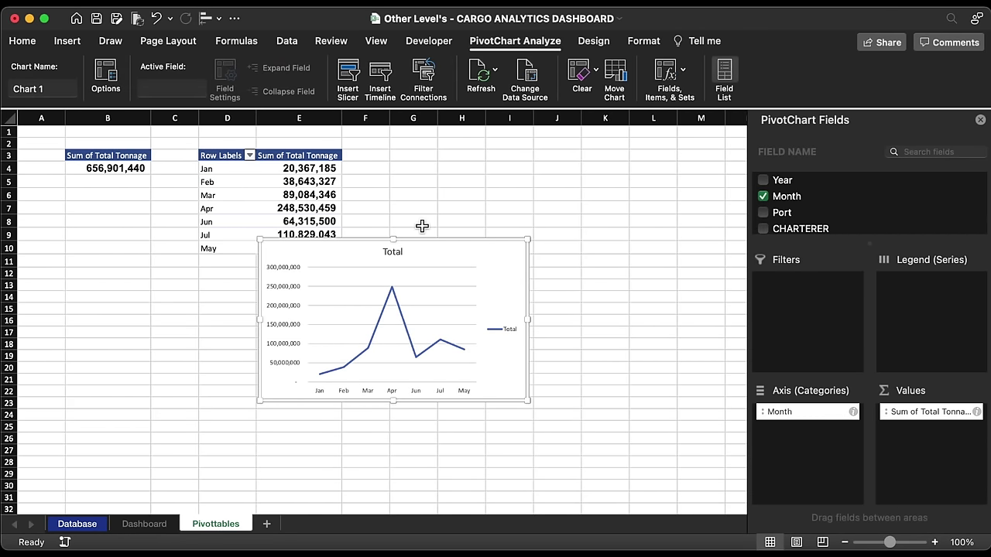
drag(367, 246, 272, 287)
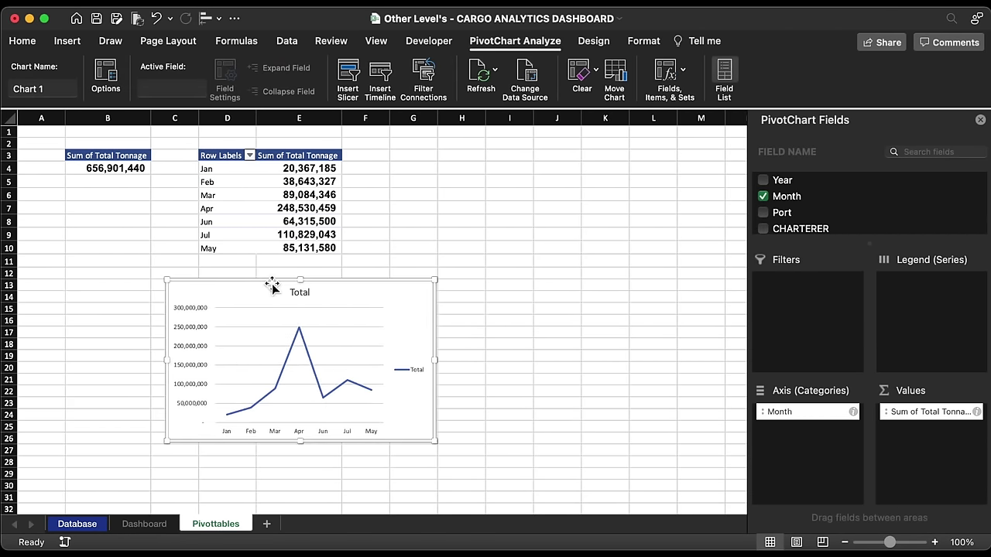
key(ctrl+x)
click(155, 525)
key(ctrl+v)
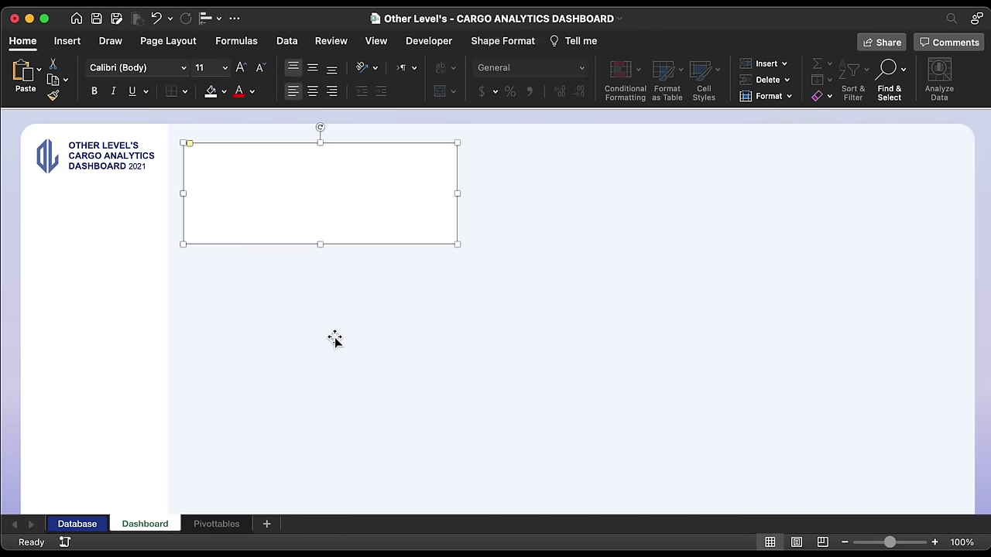
click(326, 155)
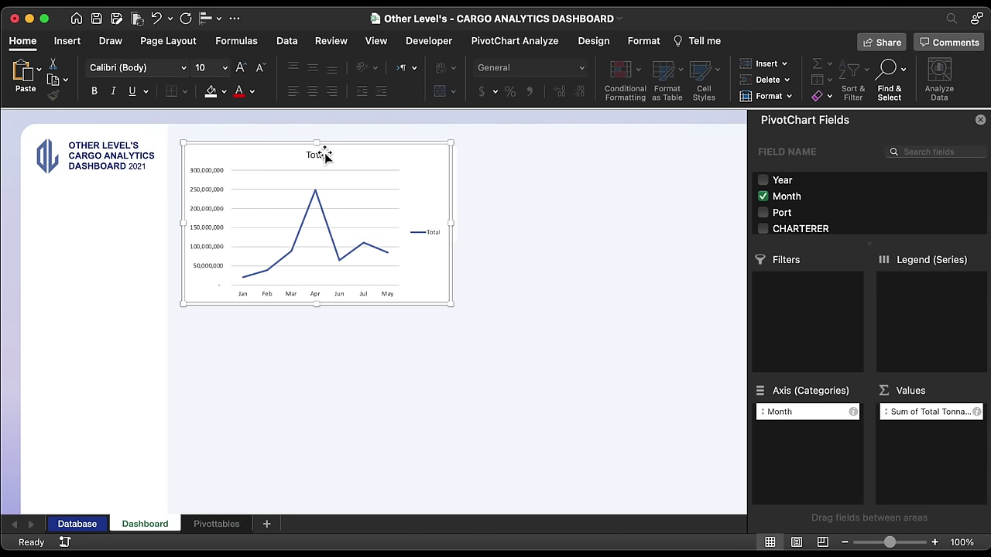
- Delete the chart's title, legend, vertical value axis and gridlines
key(Delete)
click(432, 224)
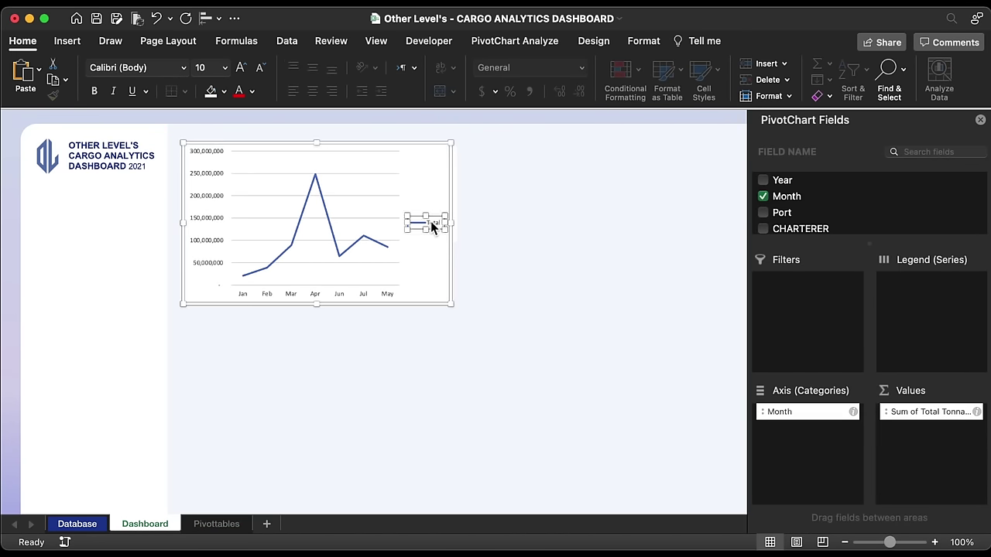
key(Delete)
click(217, 199)
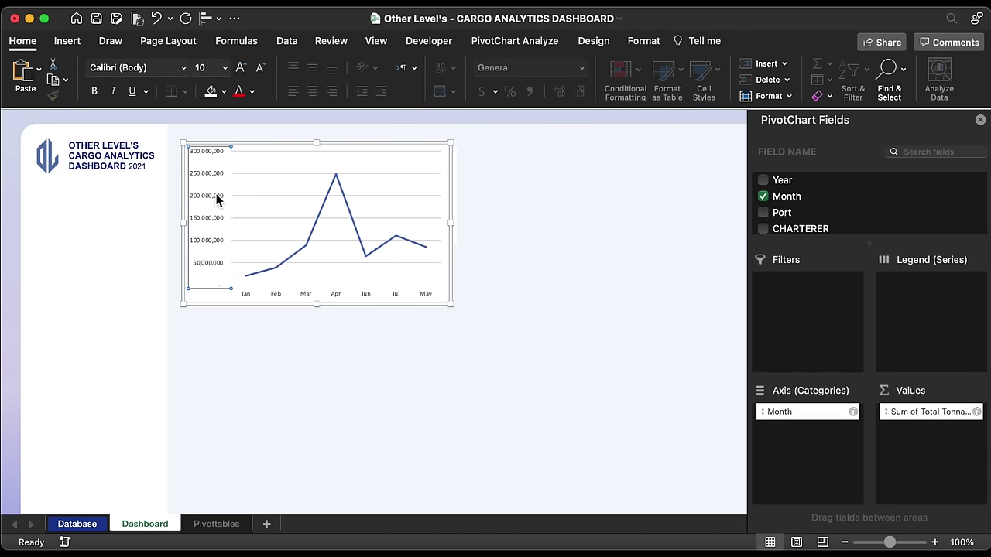
key(Delete)
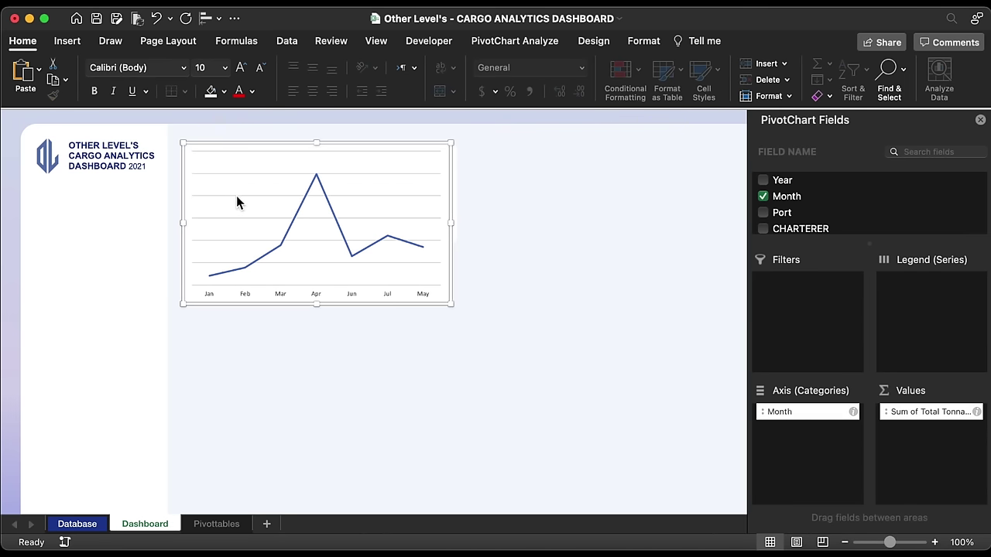
click(237, 202)
key(Delete)
- Open the Fill & Line formatting for the tonnage line series
click(299, 211)
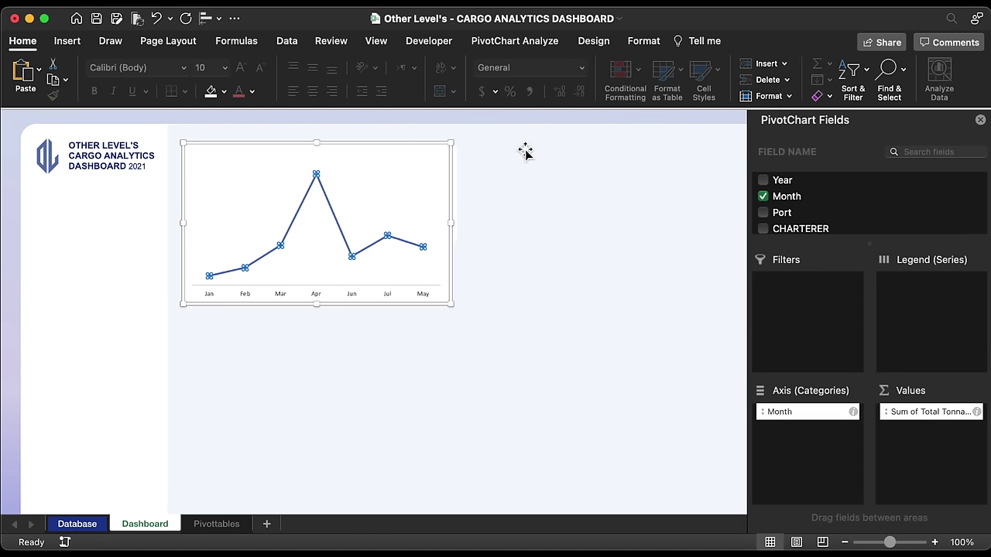
key(super+1)
click(795, 157)
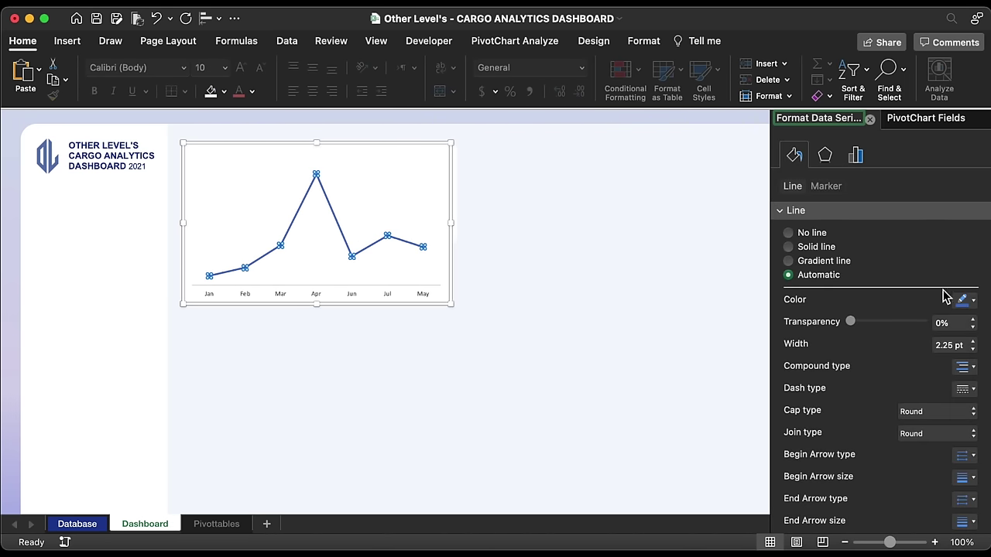
- Make the series a thin solid line and give the marker borders a recent colour
click(974, 348)
click(973, 349)
click(974, 348)
click(974, 348)
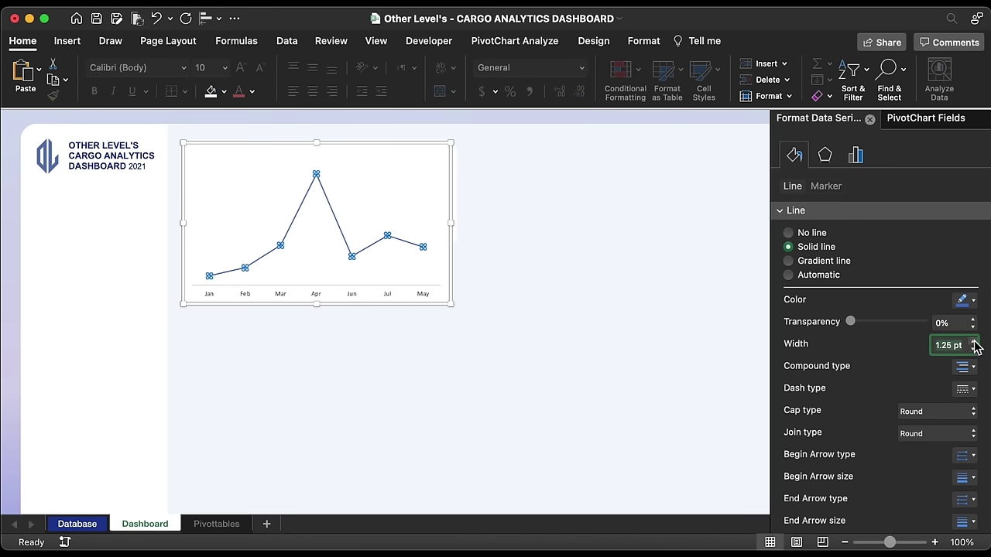
click(826, 187)
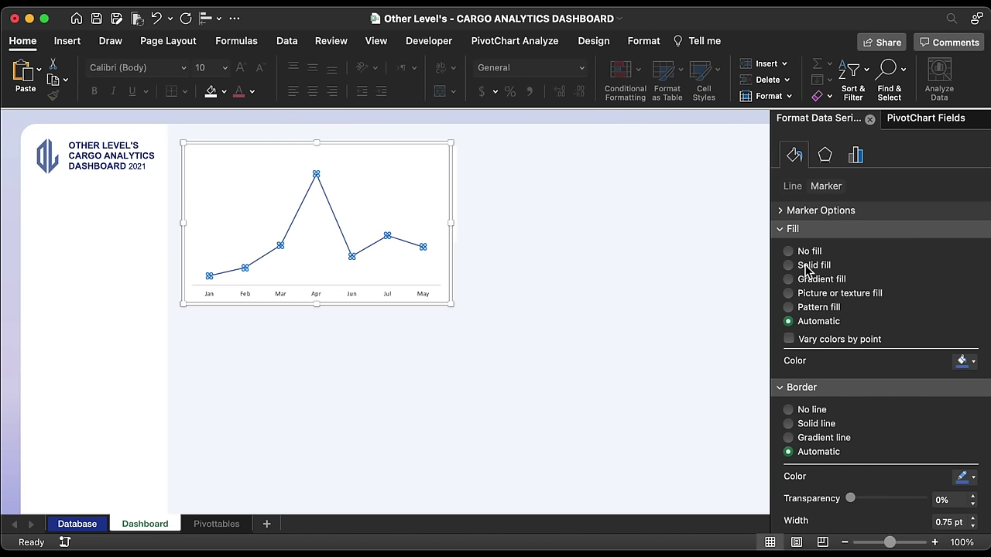
scroll(967, 445, down, 1)
click(965, 444)
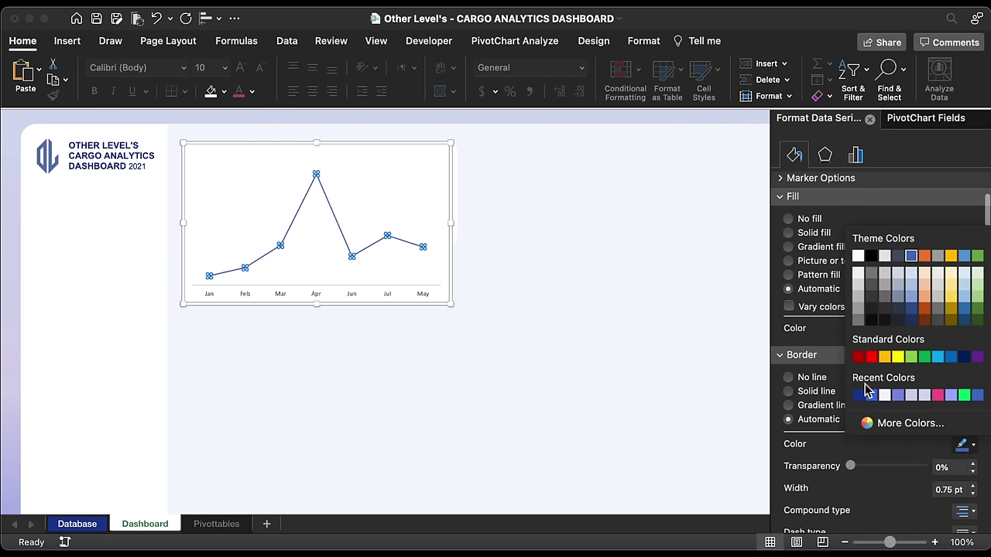
click(864, 395)
- Use built-in size-7 markers with a white solid fill
scroll(862, 398, up, 1)
click(780, 209)
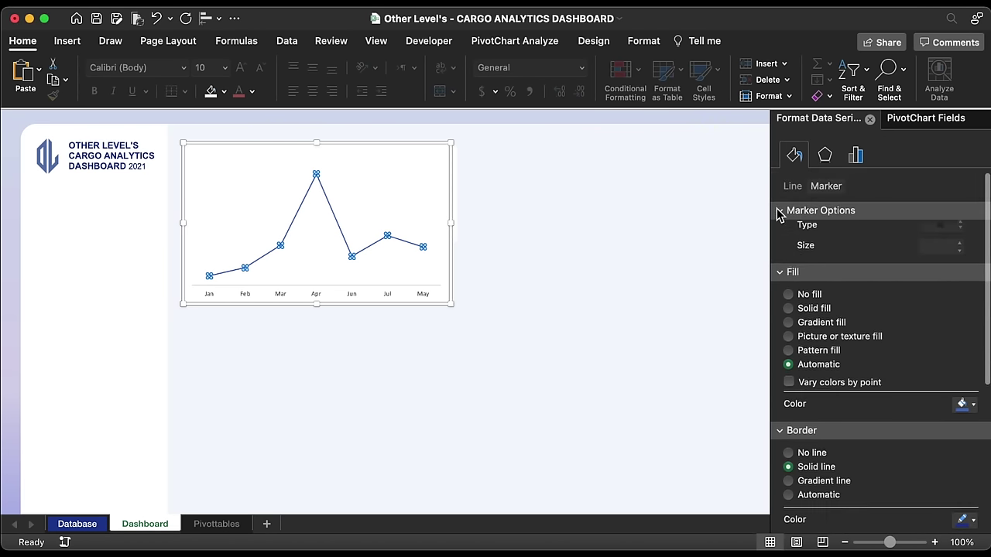
click(809, 263)
click(960, 283)
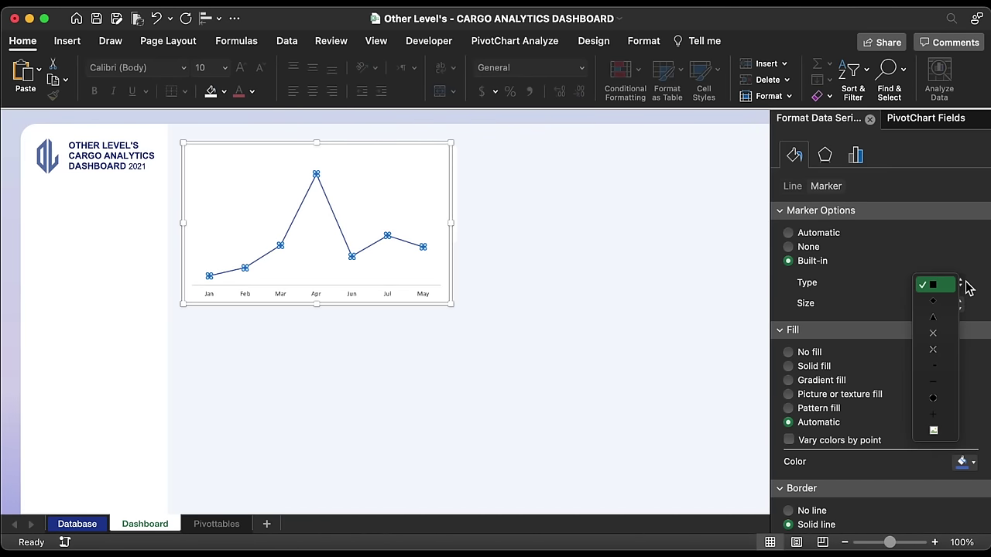
click(934, 399)
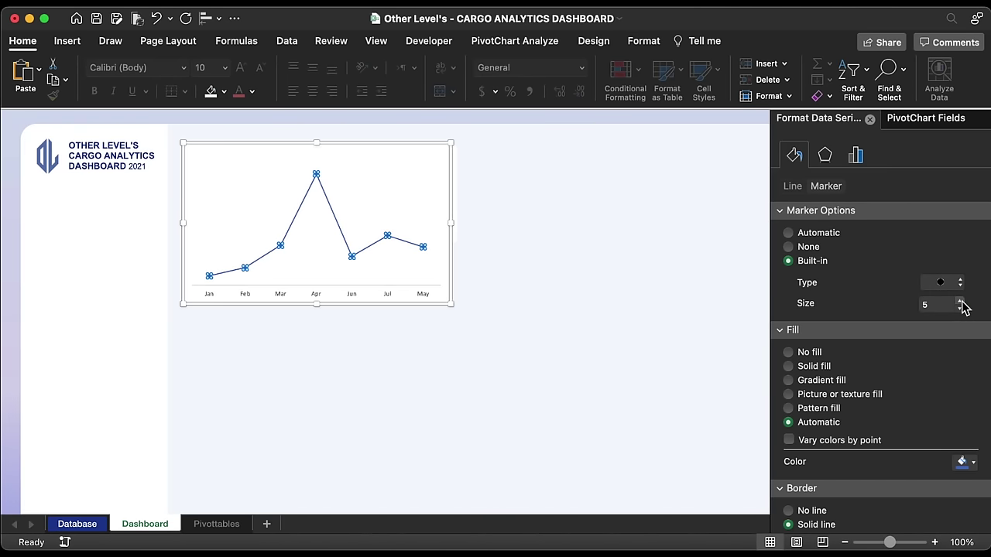
click(960, 301)
click(961, 301)
scroll(927, 369, down, 2)
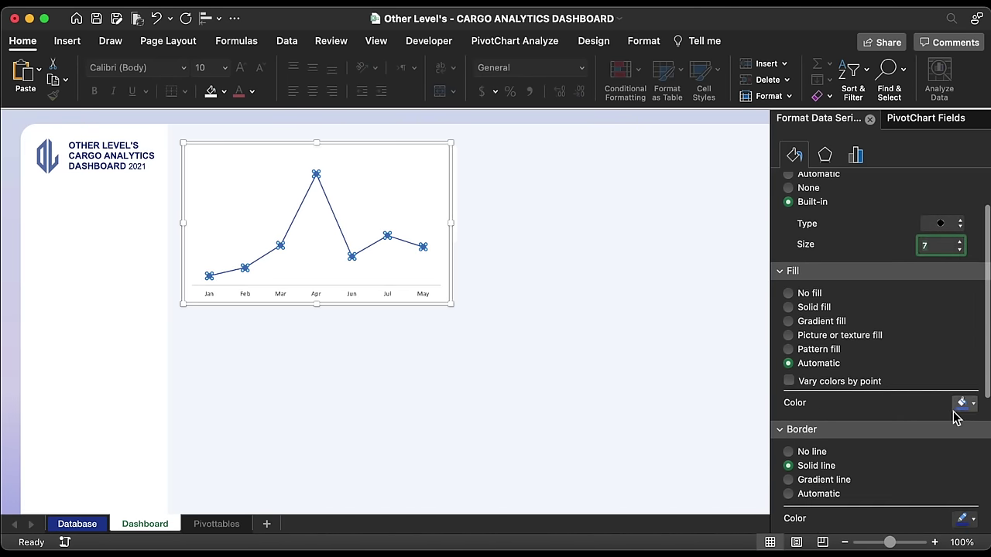
click(966, 407)
click(859, 216)
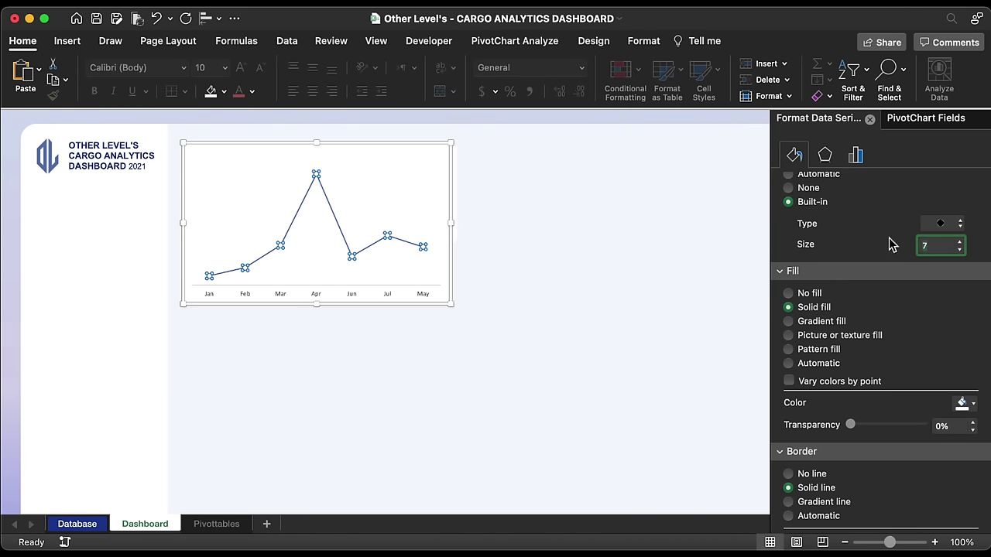
- Colour the line dark navy and make the chart shorter from the top
scroll(801, 201, up, 2)
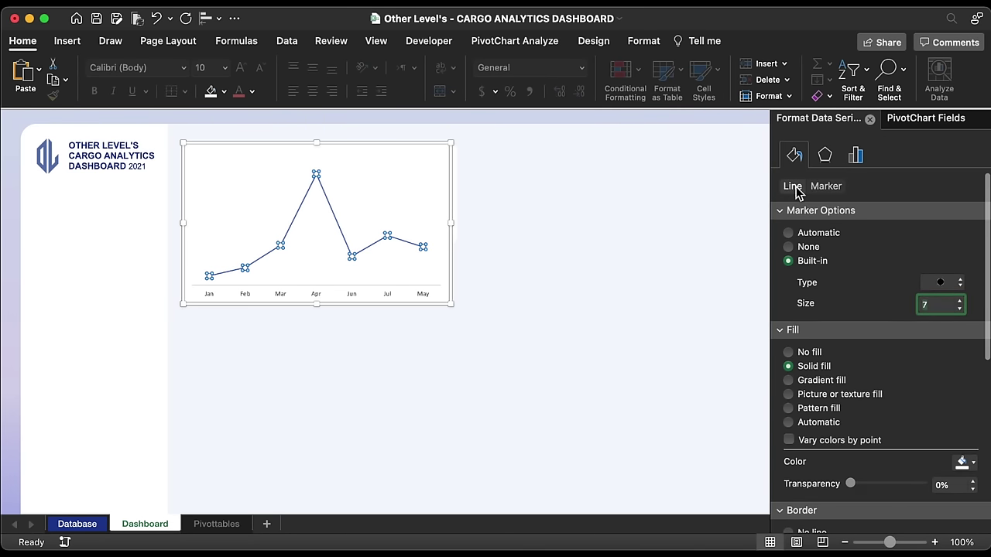
click(792, 186)
click(963, 301)
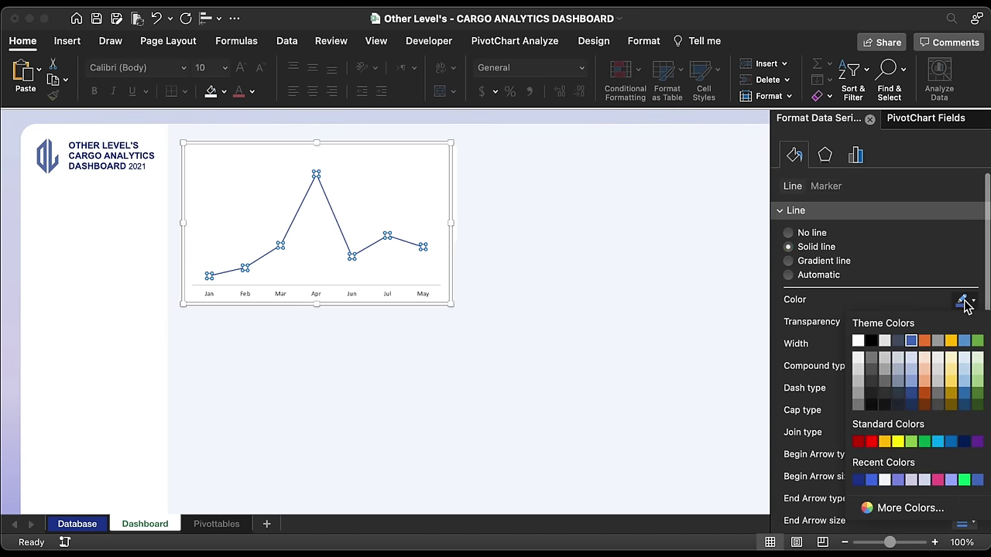
click(859, 480)
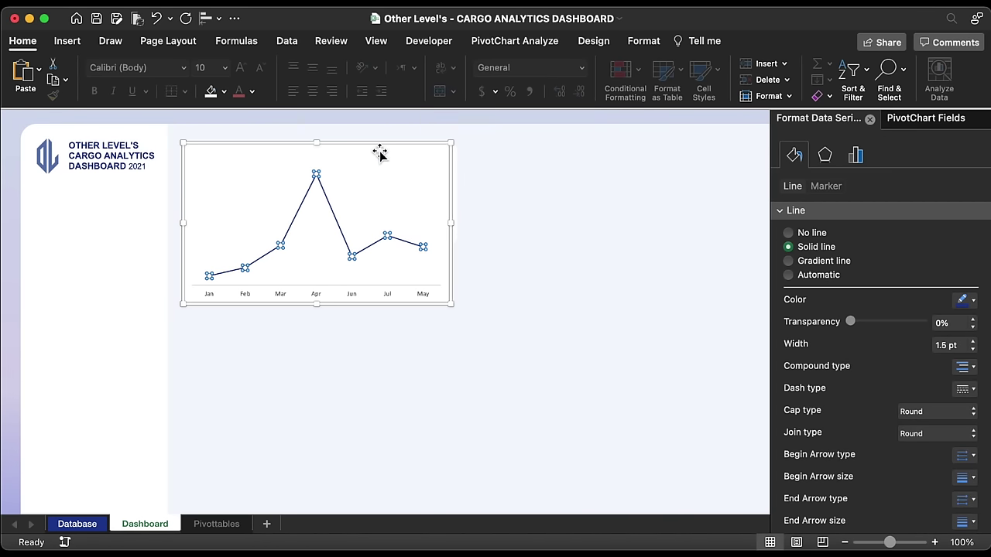
click(320, 144)
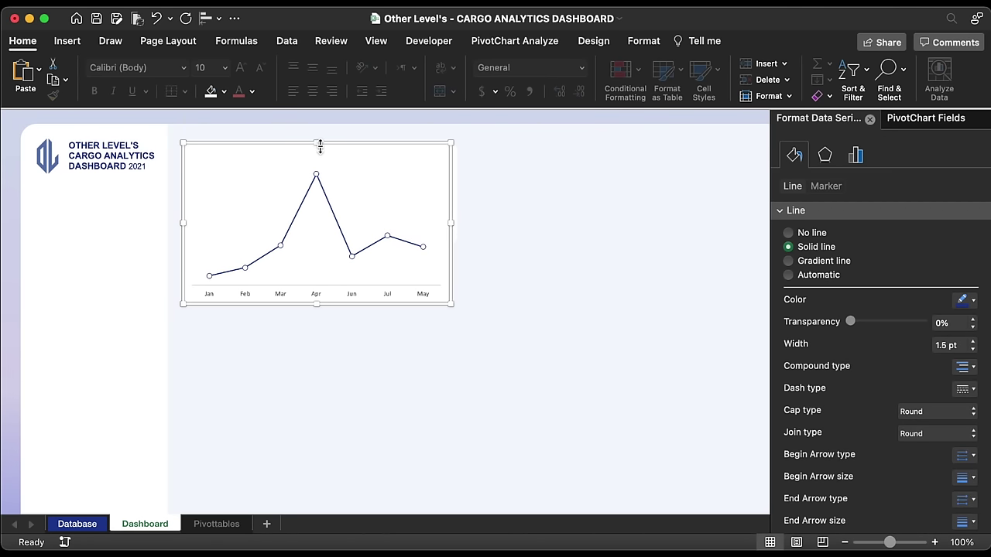
drag(320, 144, 379, 150)
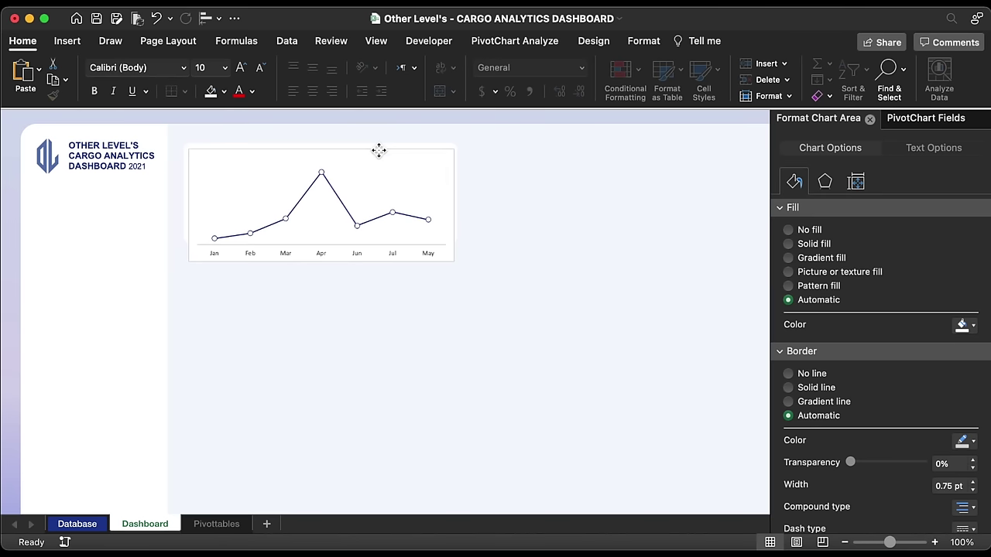
- Remove the chart's outline and set its Shape Fill to No Fill
click(645, 41)
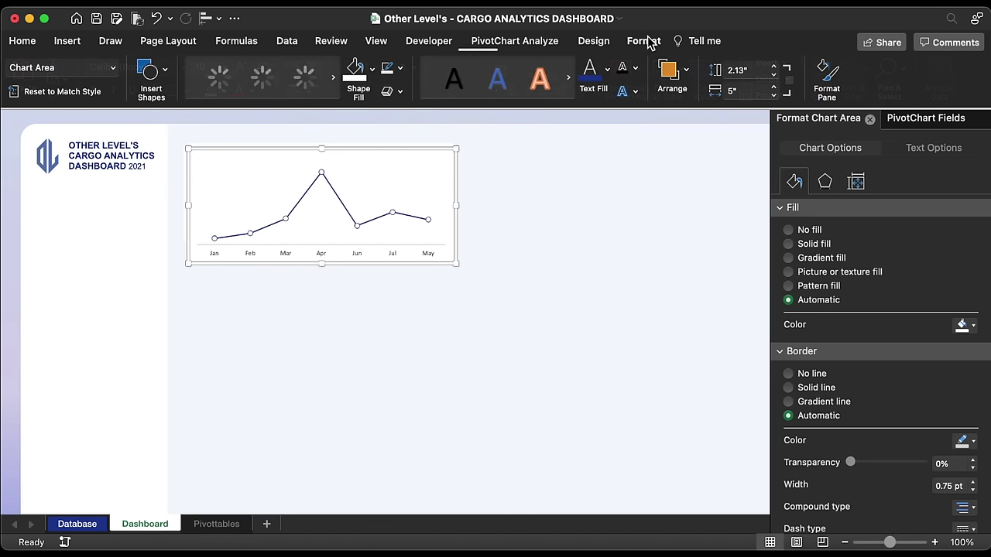
click(405, 70)
click(433, 113)
click(375, 69)
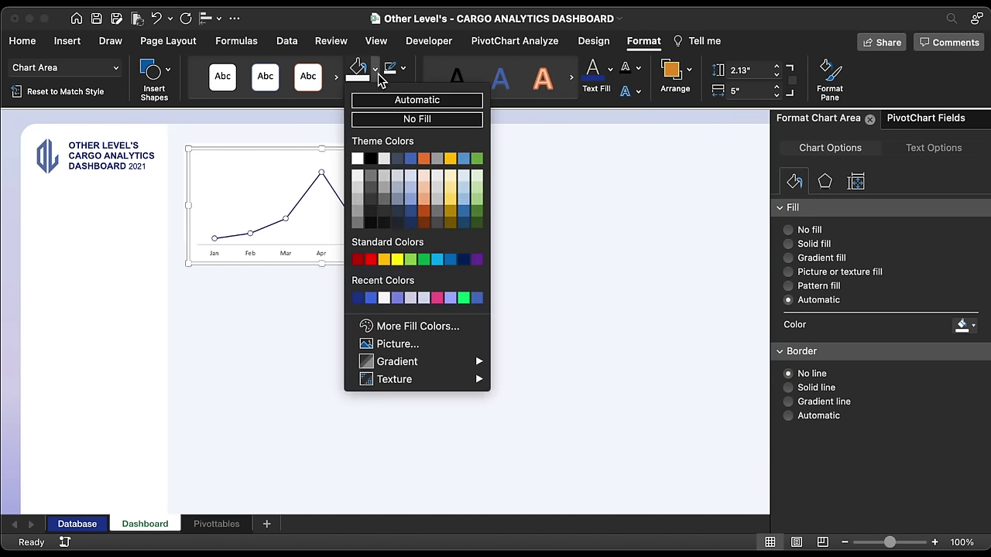
click(383, 122)
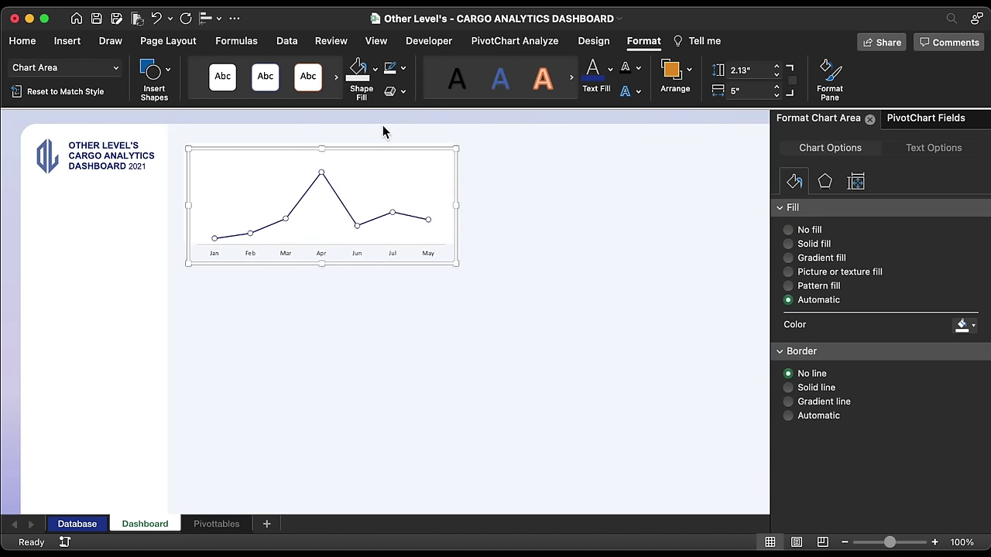
- Add data labels positioned Above each monthly tonnage point
click(593, 41)
click(47, 70)
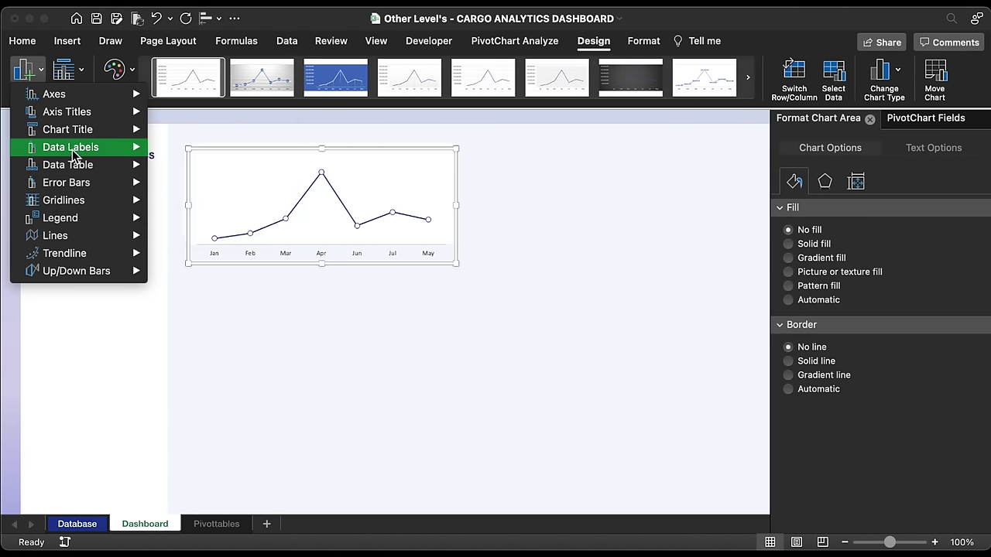
mouse_move(77, 153)
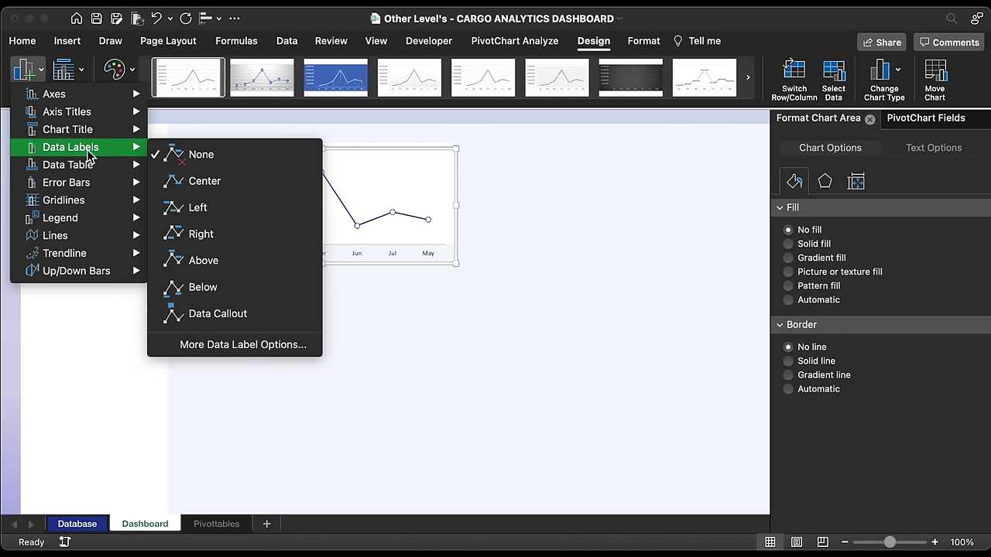
click(214, 260)
- Set the data labels' font to Arial and shorten the chart from bottom and top
click(328, 164)
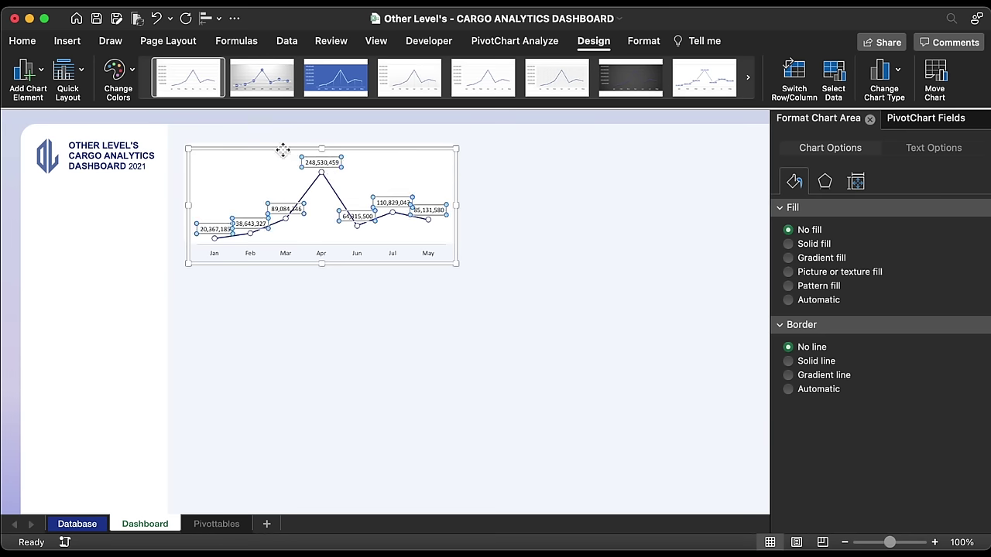
click(21, 41)
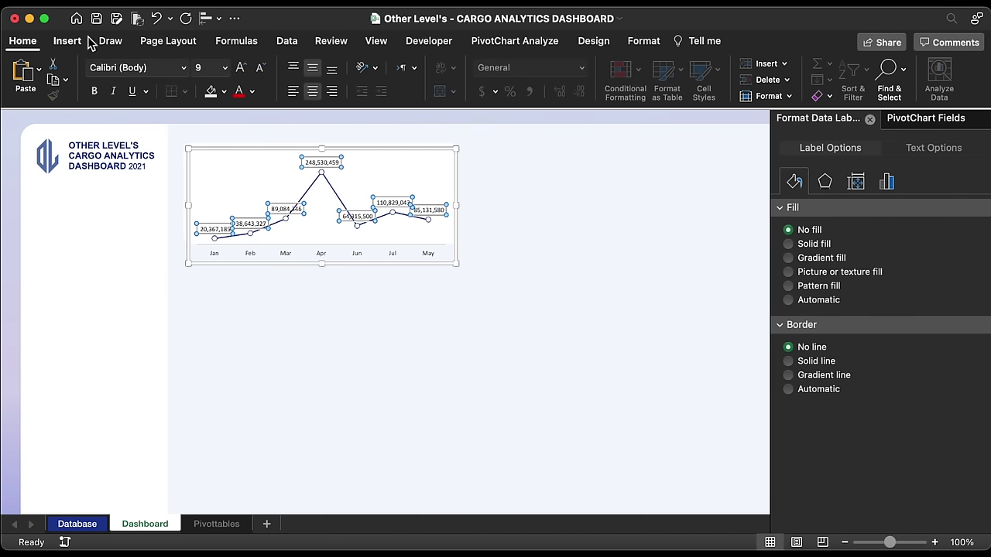
click(184, 67)
click(164, 198)
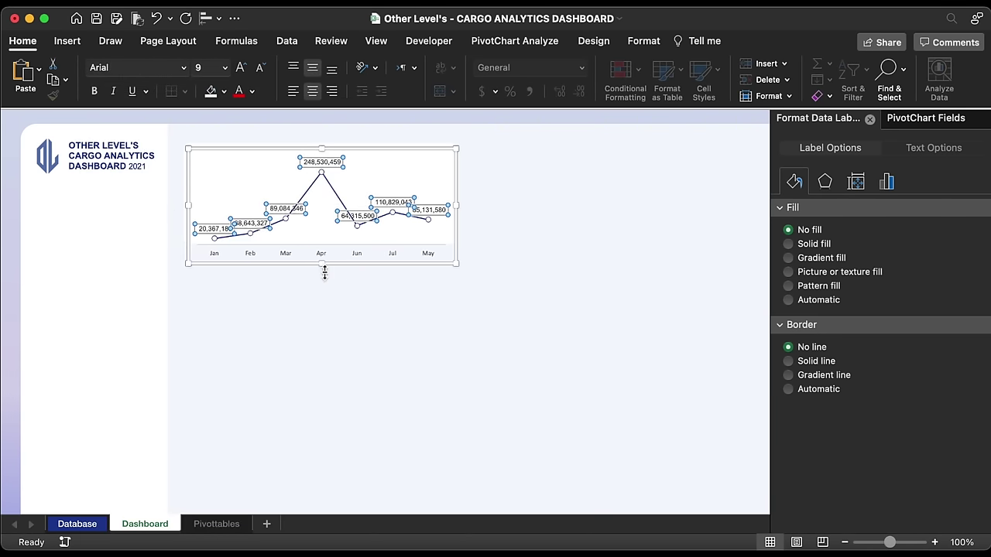
drag(320, 268, 320, 260)
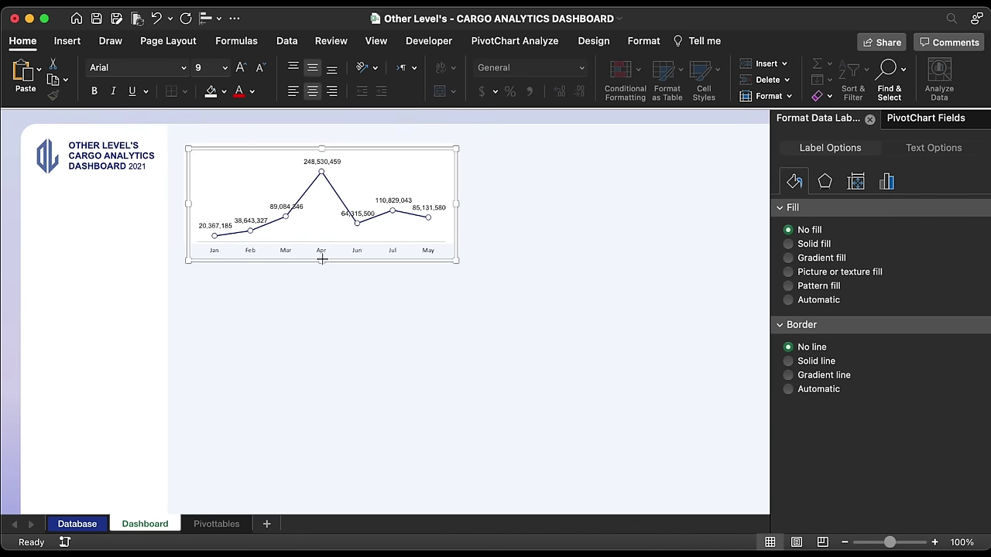
mouse_move(320, 151)
mouse_down()
mouse_move(322, 169)
mouse_move(376, 160)
mouse_move(325, 160)
mouse_move(325, 177)
mouse_move(323, 165)
mouse_up()
- Make the white card 2.33" tall and move the chart lower inside it
click(324, 154)
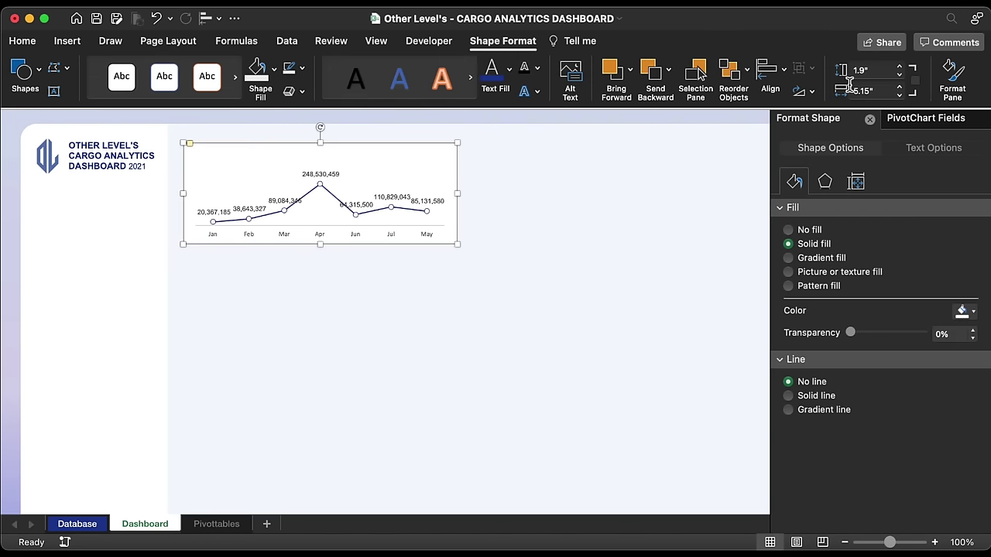
click(890, 70)
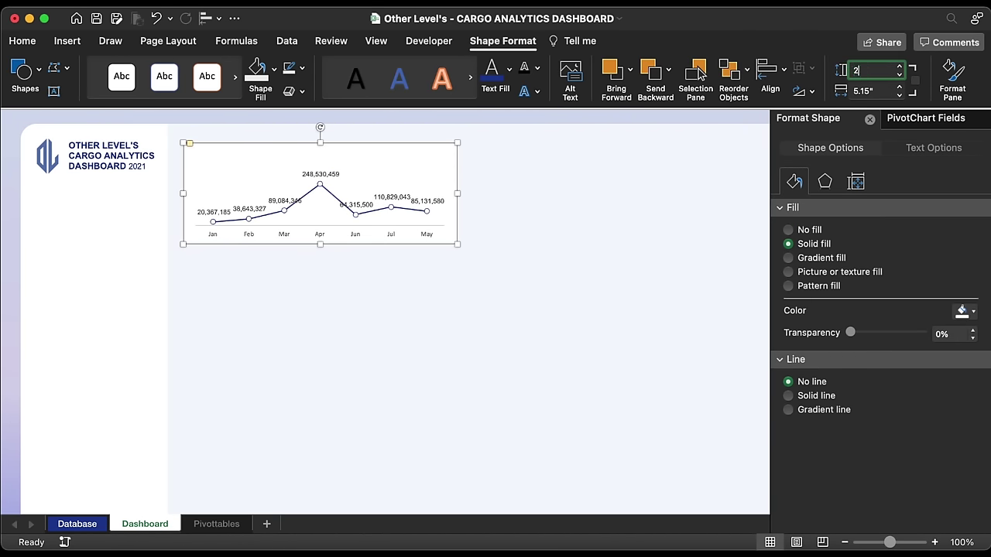
key(Return)
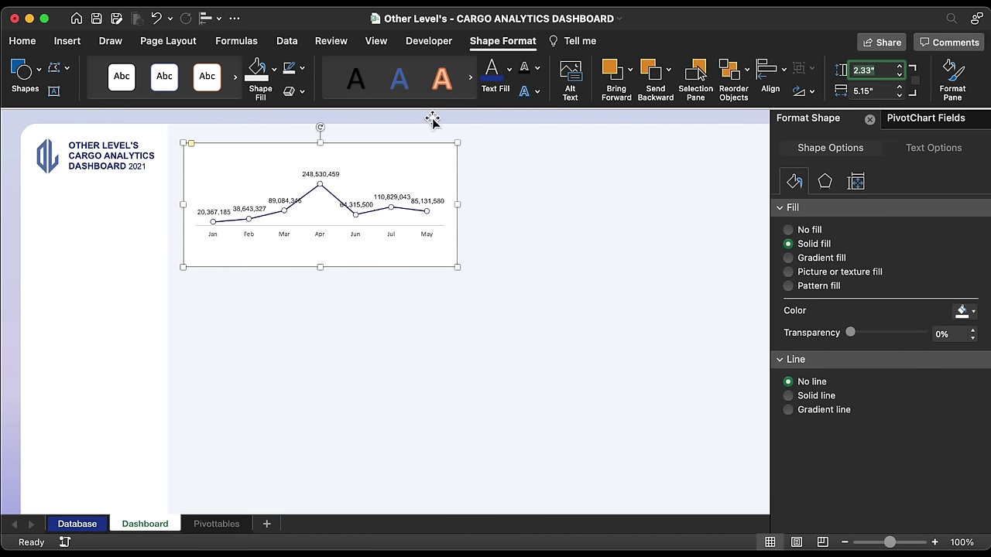
click(337, 175)
drag(337, 173, 339, 192)
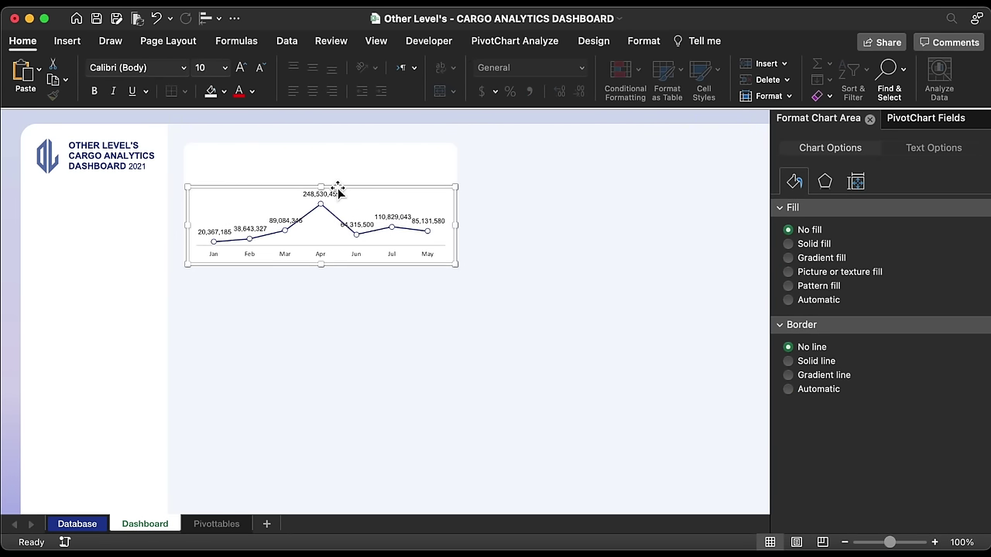
- Duplicate the dashboard title box onto the card's top-left, show the formula bar, and widen the copy
click(133, 147)
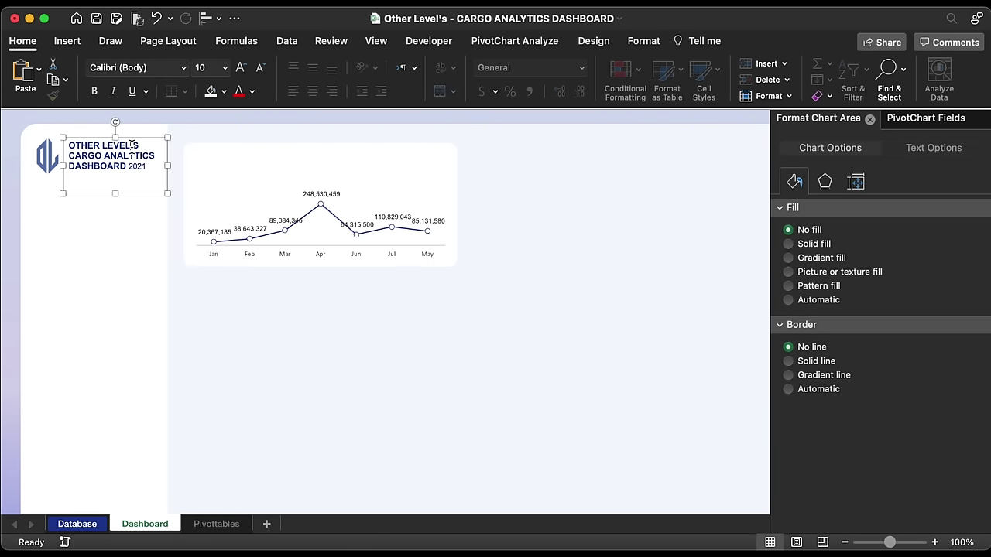
key(super+d)
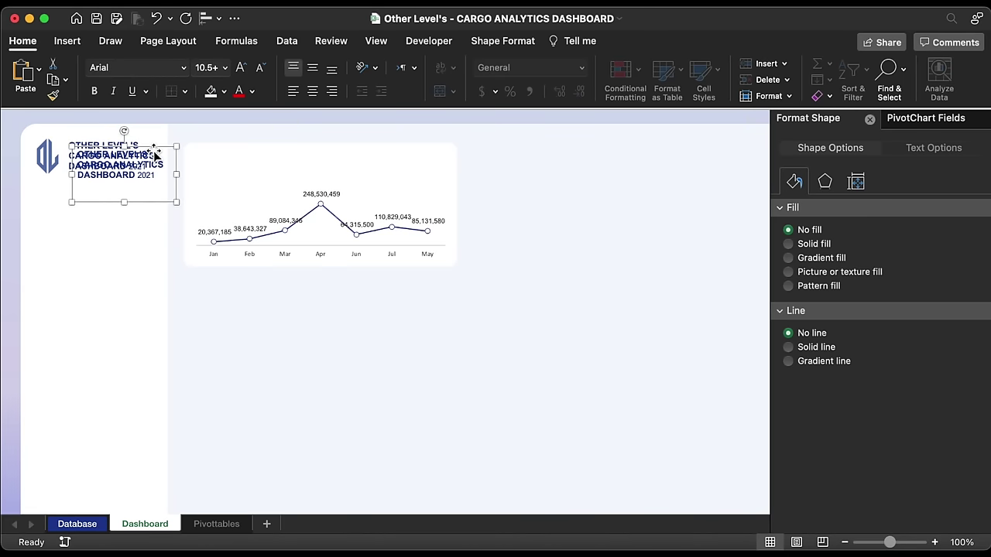
drag(155, 155, 275, 154)
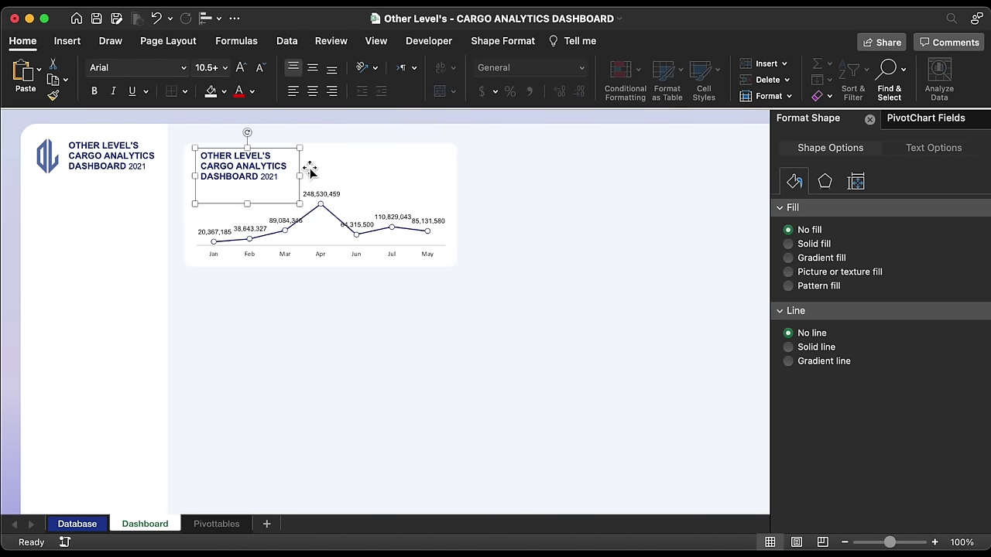
click(377, 41)
click(370, 74)
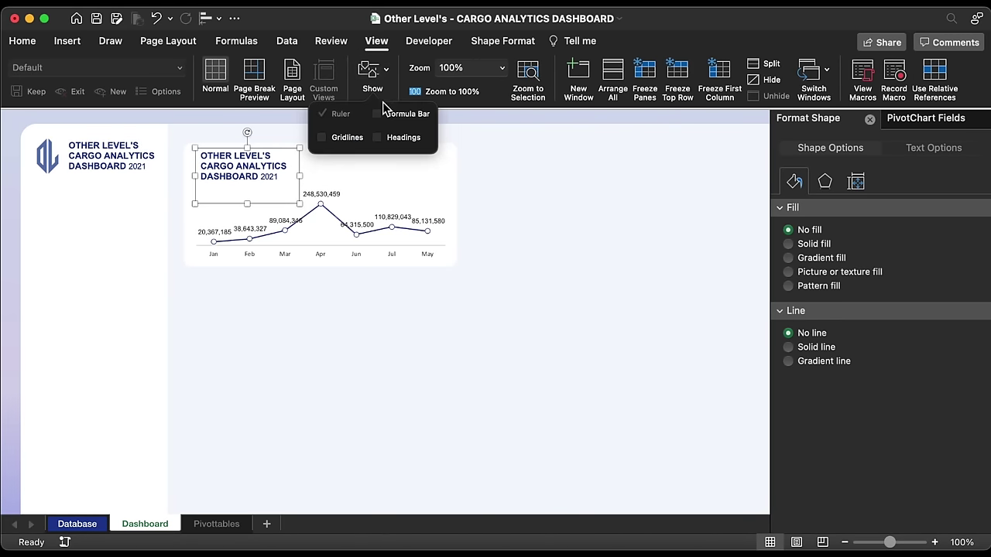
click(386, 113)
drag(302, 196, 419, 196)
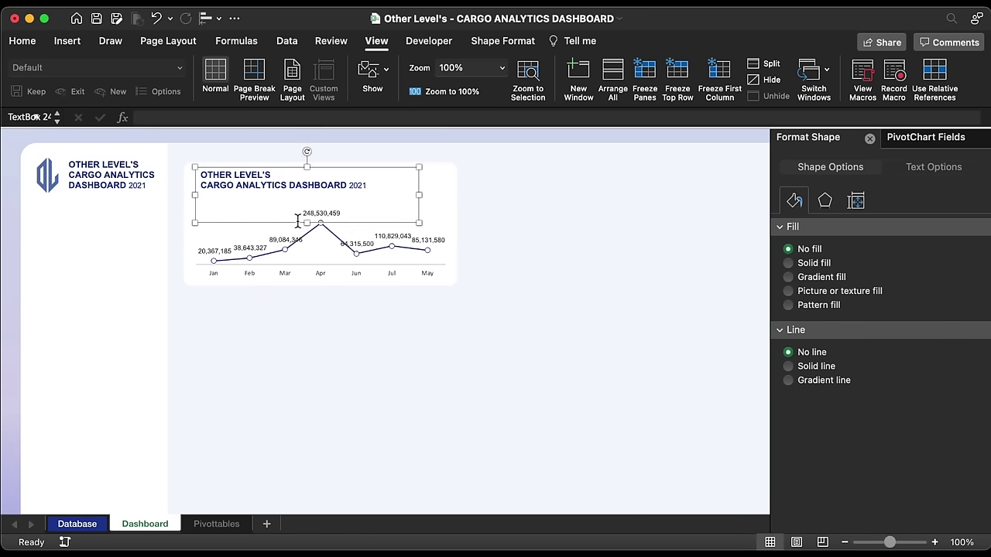
- Retitle the copy 'Total Cargo Tonnage' at 16 pt, middle-aligned, and fit the box to its text
triple_click(277, 182)
text(Total Cargo Tonnage)
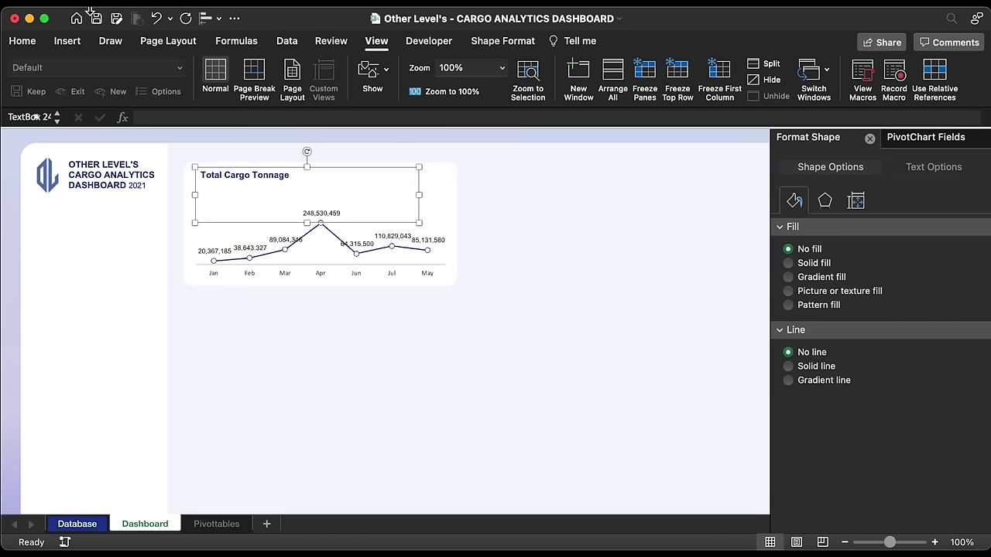
click(22, 42)
click(225, 67)
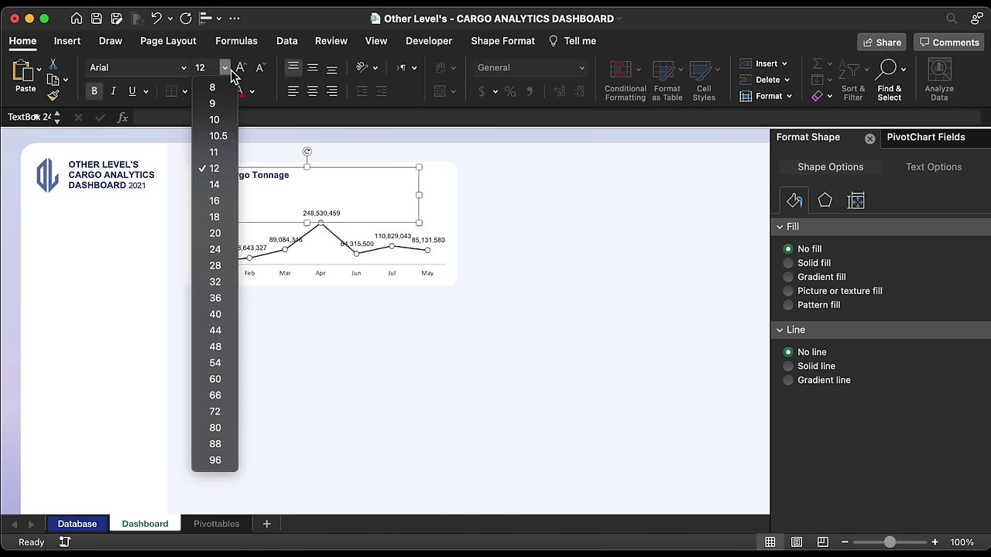
click(223, 201)
click(312, 67)
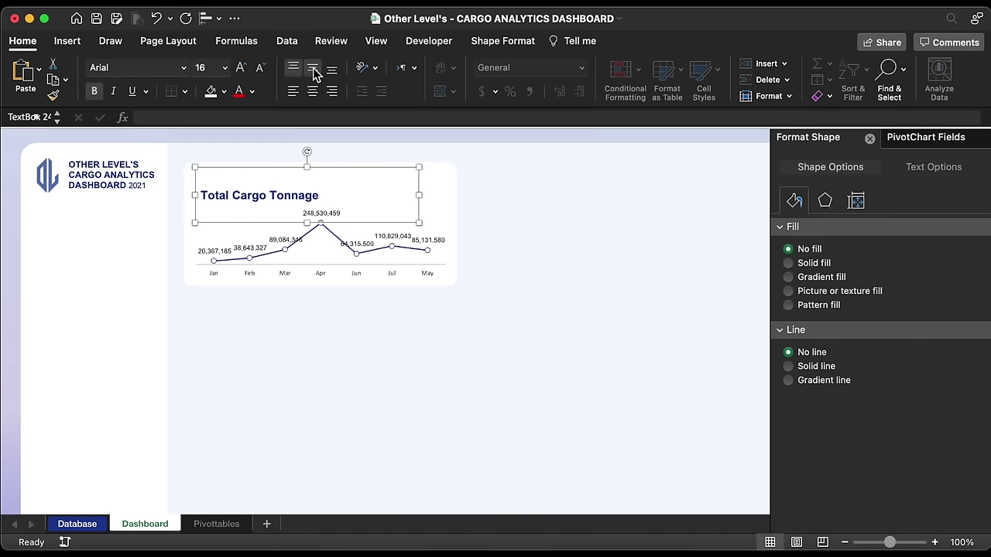
drag(307, 223, 305, 196)
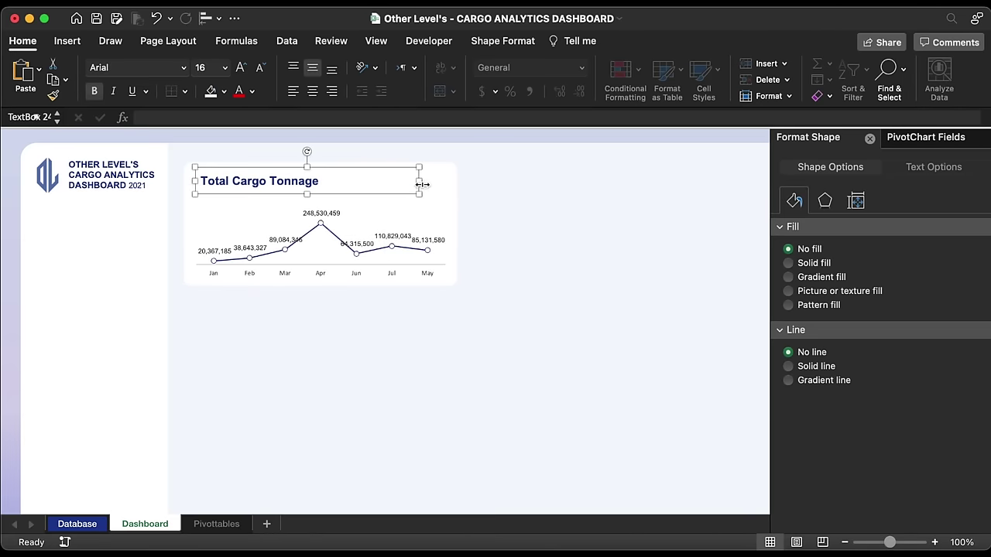
drag(419, 180, 317, 187)
triple_click(286, 195)
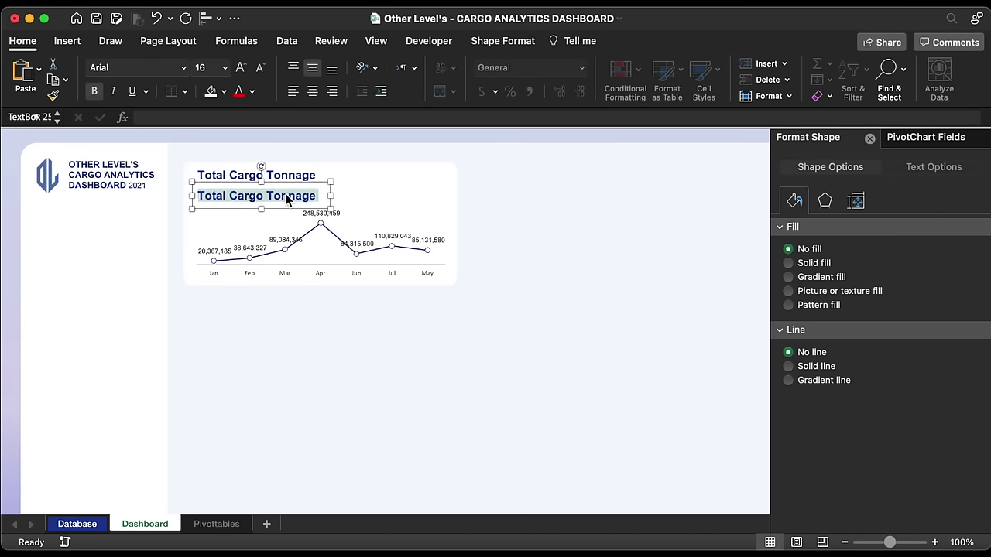
- Empty the copied box and link it to the Pivottables total tonnage cell, triggering a missing-reference alert
key(BackSpace)
click(243, 113)
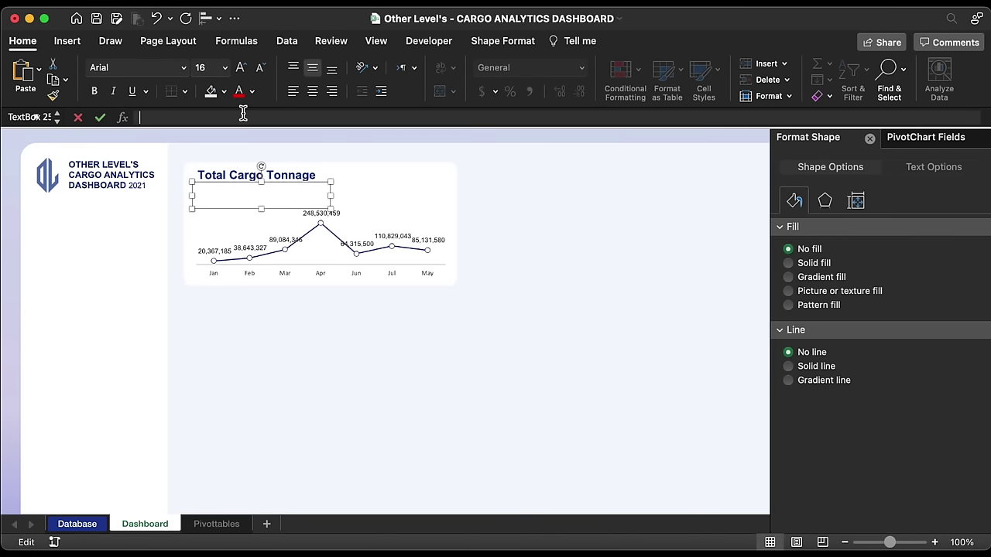
text(=)
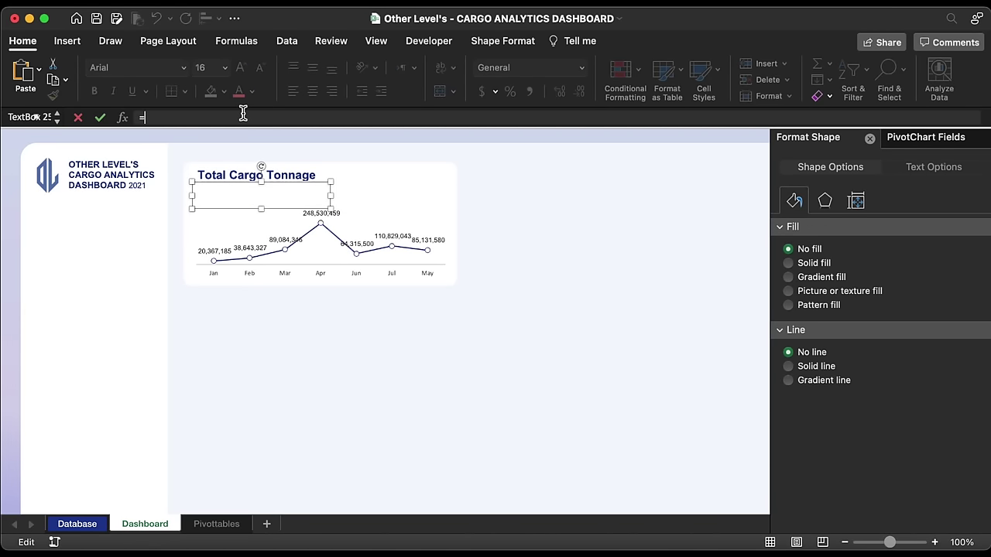
click(216, 524)
click(116, 188)
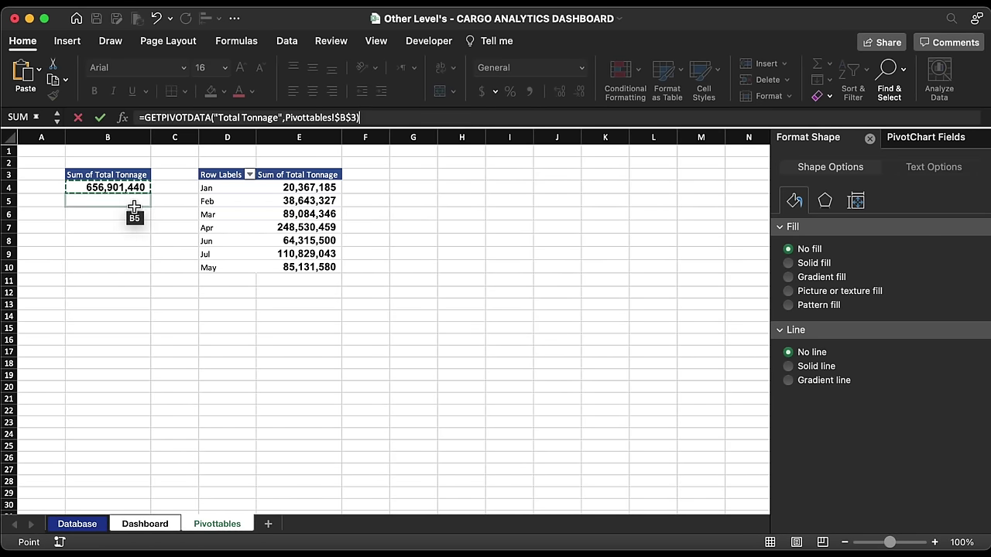
key(Return)
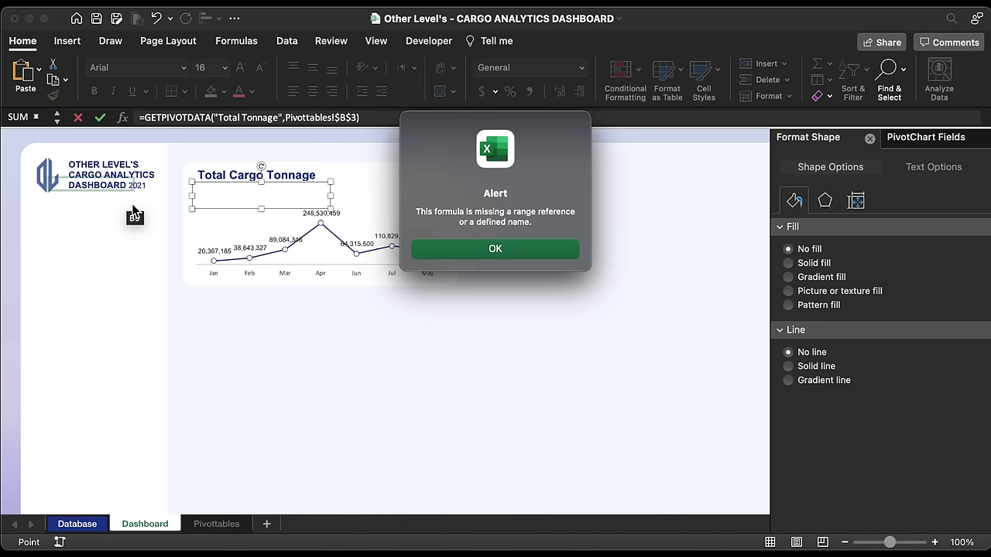
- Link the tonnage value box to the pivot total with the formula =Pivottables!B4
key(Return)
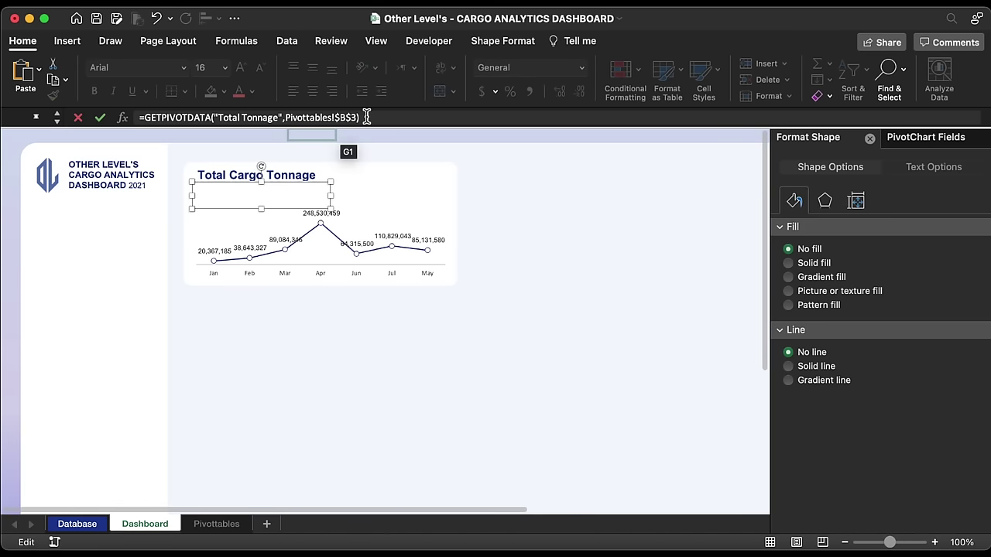
key(super+a)
text(=)
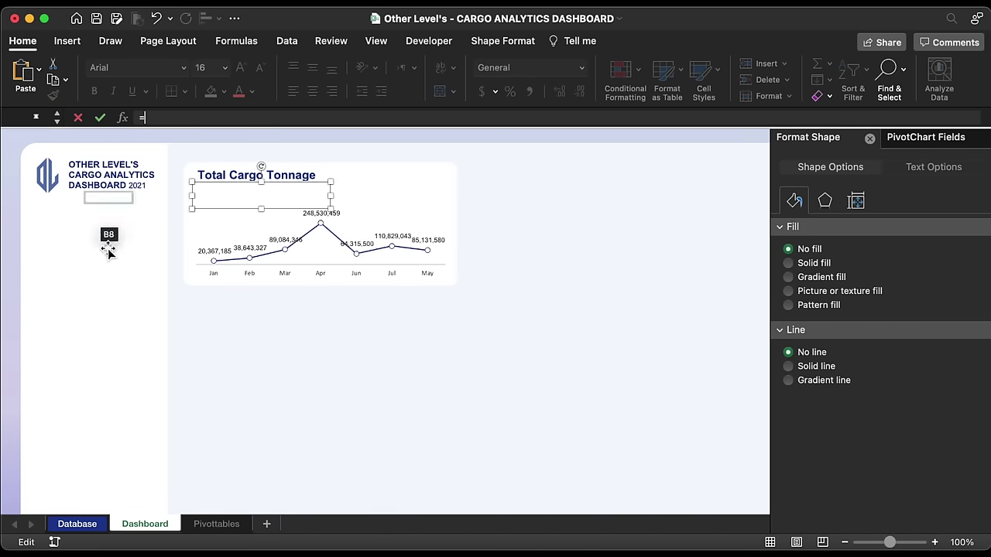
click(217, 524)
click(117, 205)
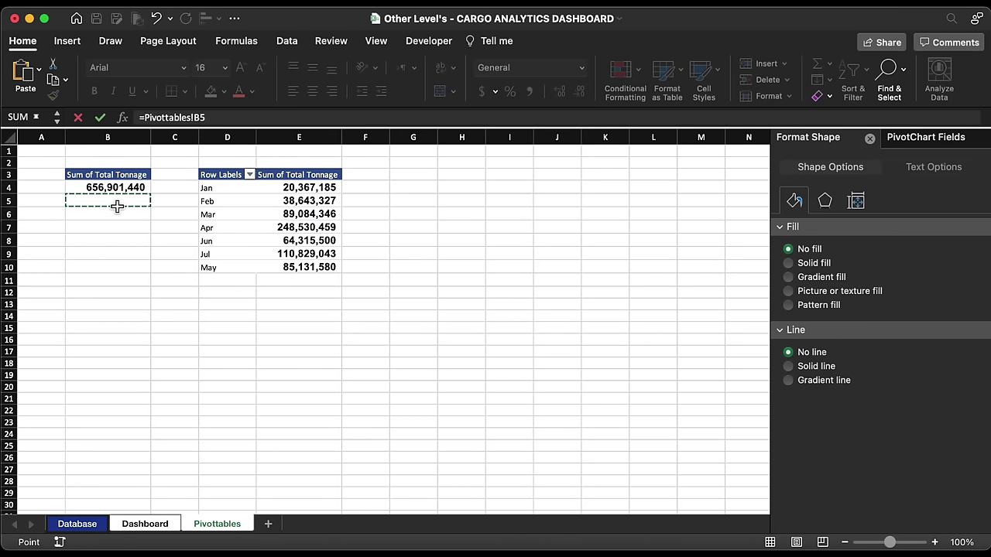
key(BackSpace)
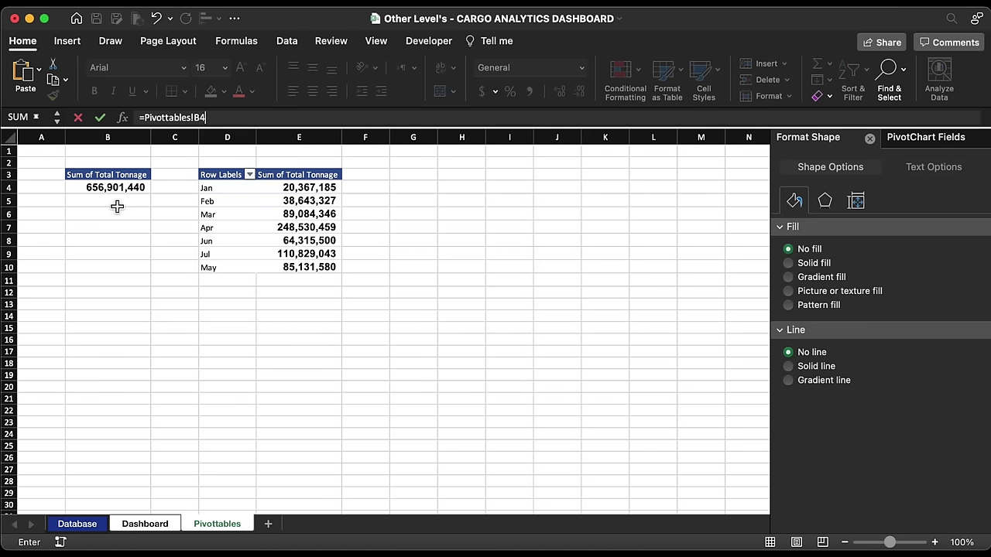
text(4)
key(Return)
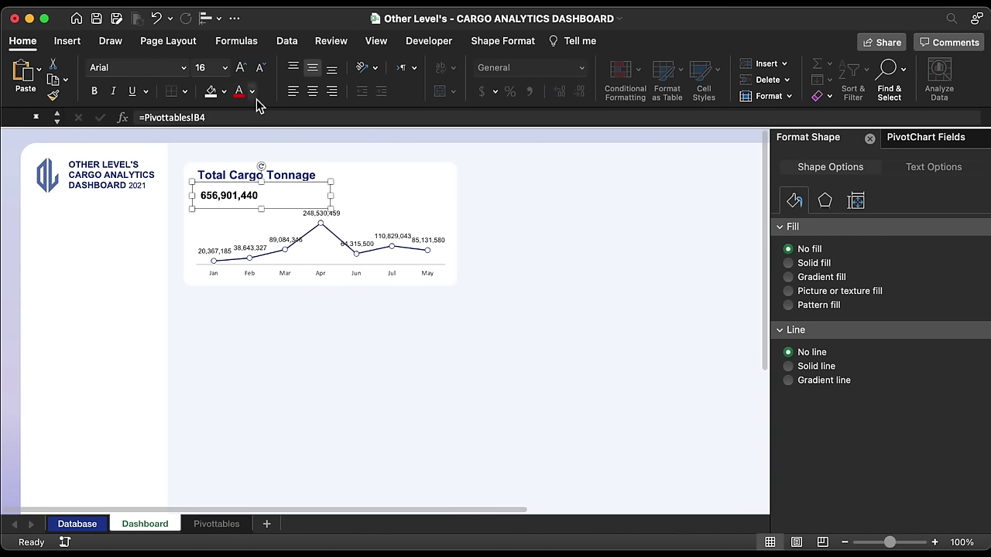
- Make the 656,901,440 total custom blue (3F70E8) at 20 pt and nudge it into place
click(252, 91)
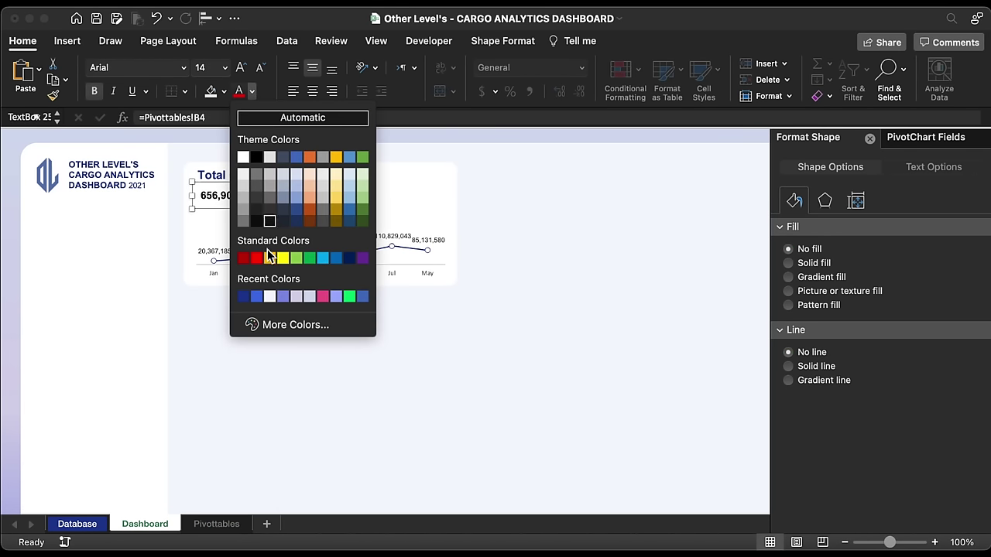
click(288, 326)
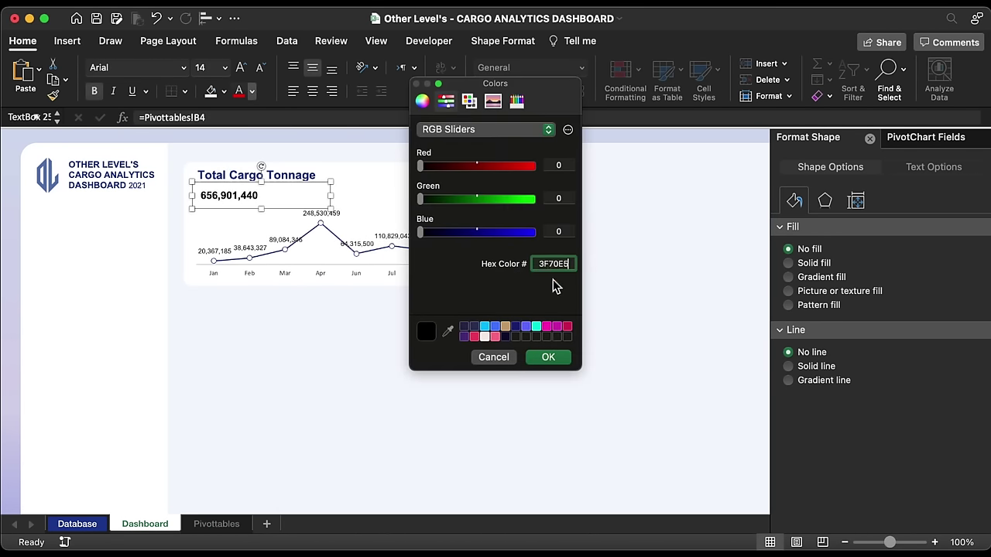
click(554, 361)
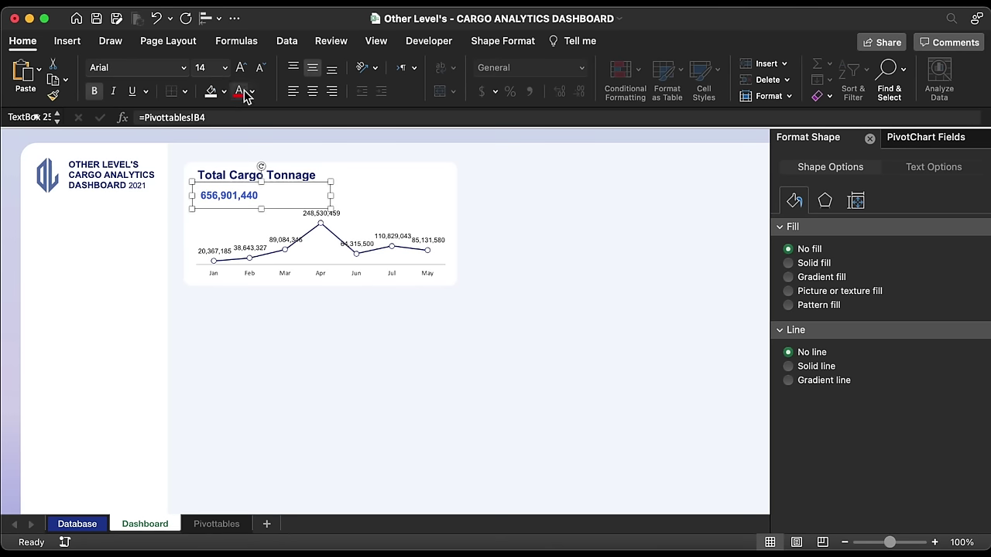
click(224, 68)
click(215, 233)
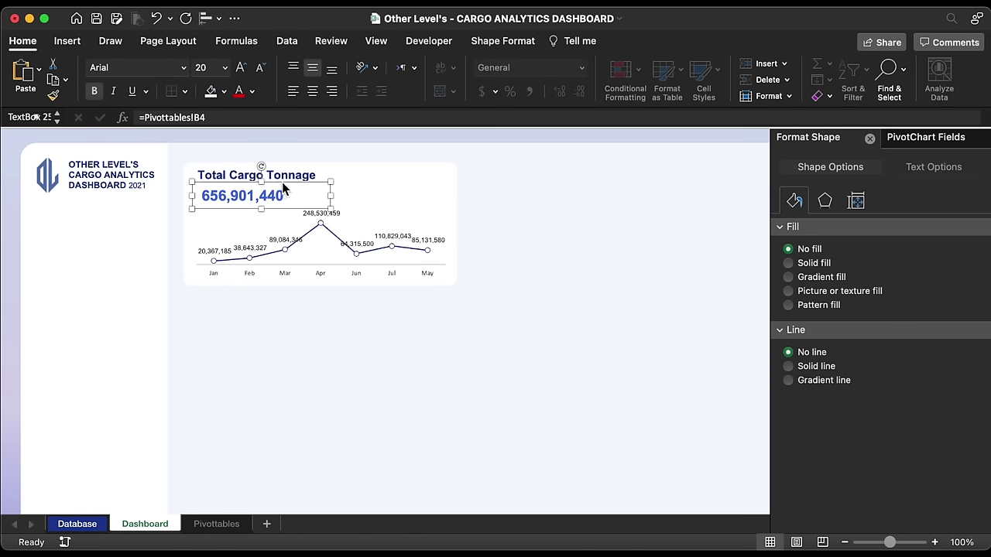
drag(284, 188, 286, 189)
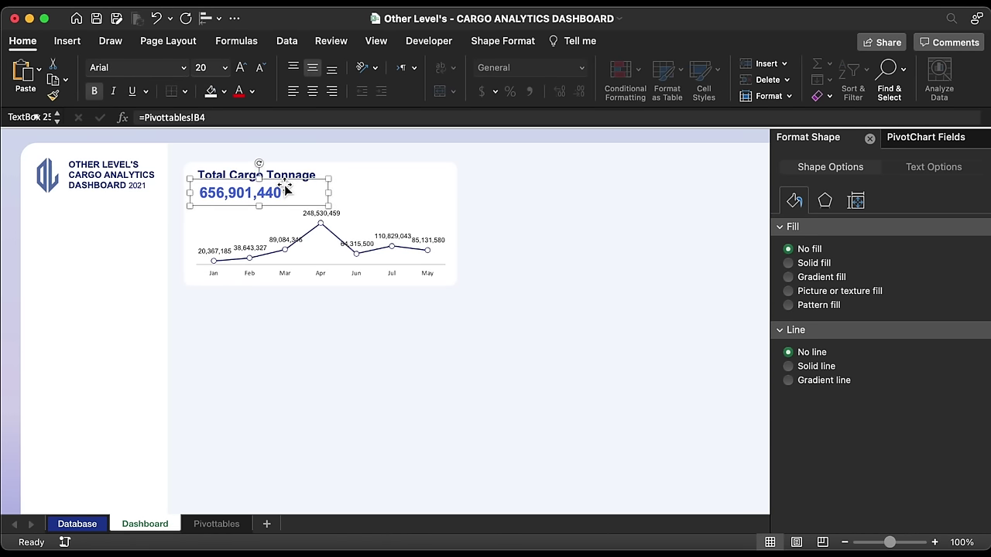
click(333, 236)
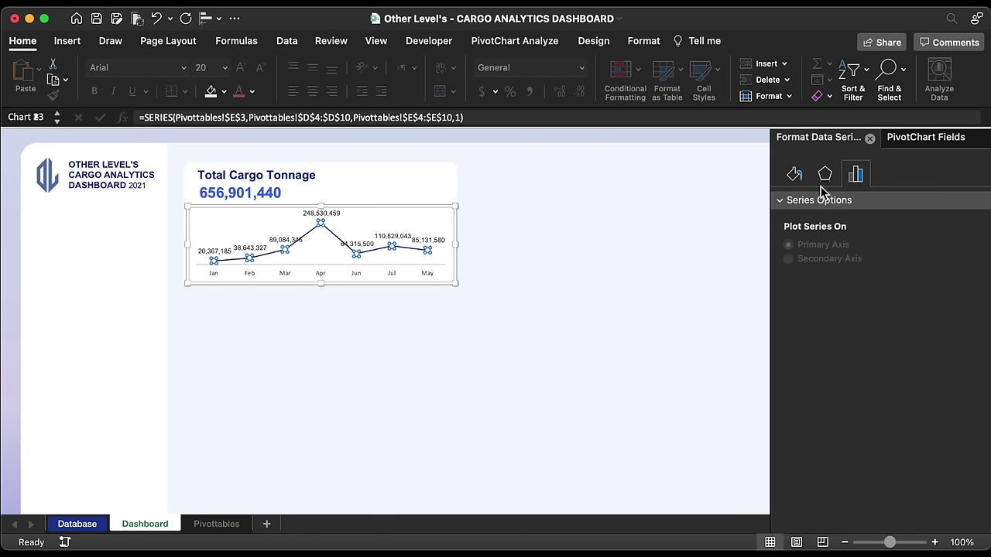
- Make the tonnage chart's marker borders blue in Format Data Series
click(797, 175)
click(974, 322)
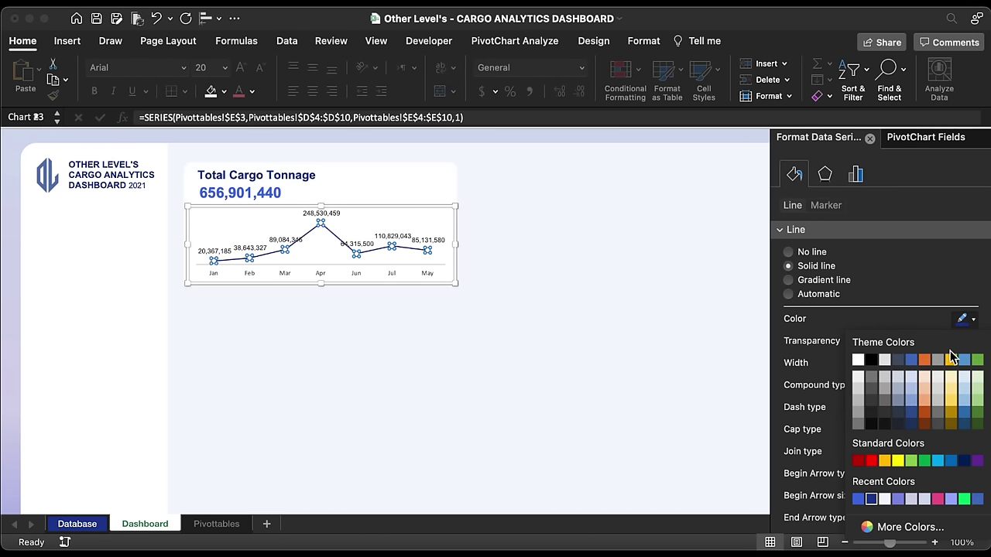
click(916, 365)
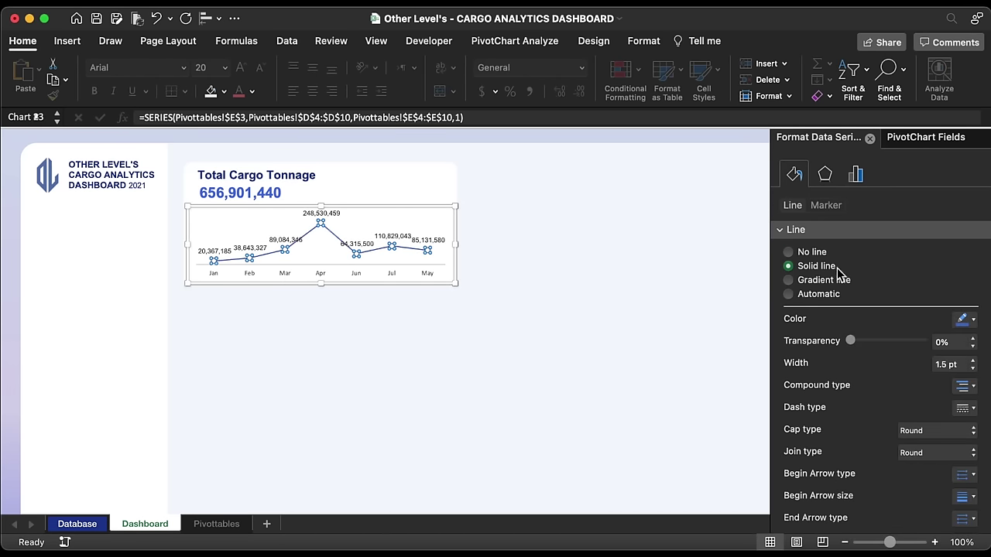
click(823, 206)
click(973, 518)
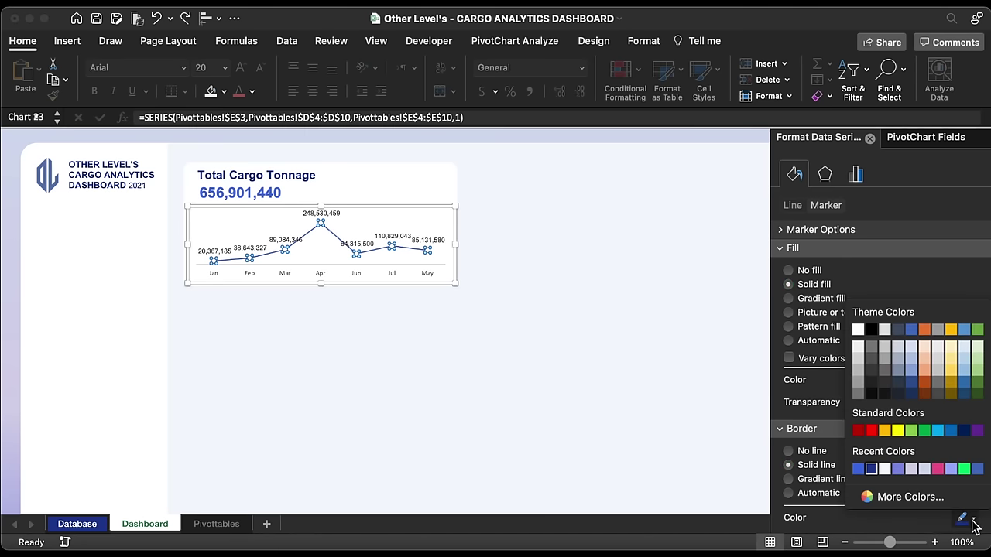
click(917, 332)
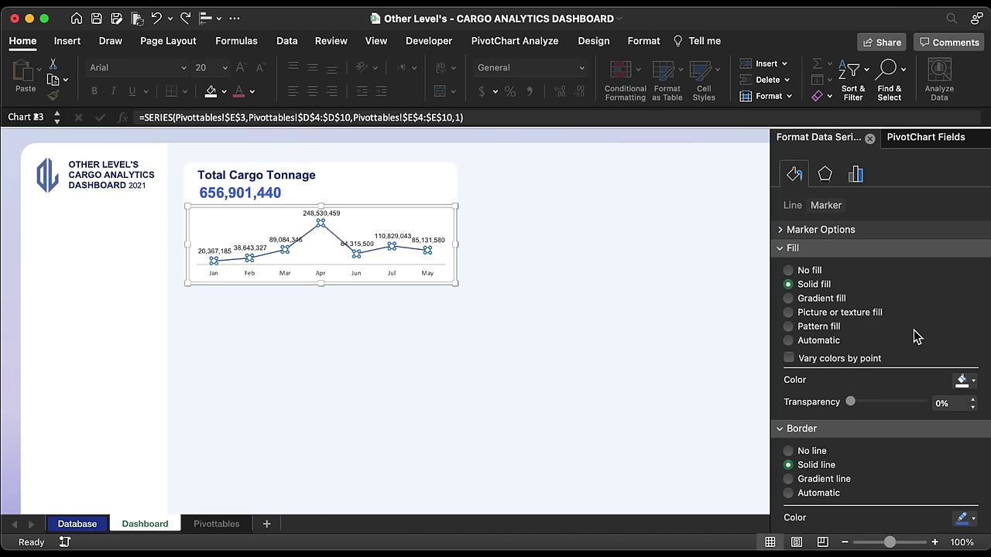
- Copy the title box into a grey, non-bold 'Tons' label placed under the total
click(239, 162)
drag(239, 162, 246, 205)
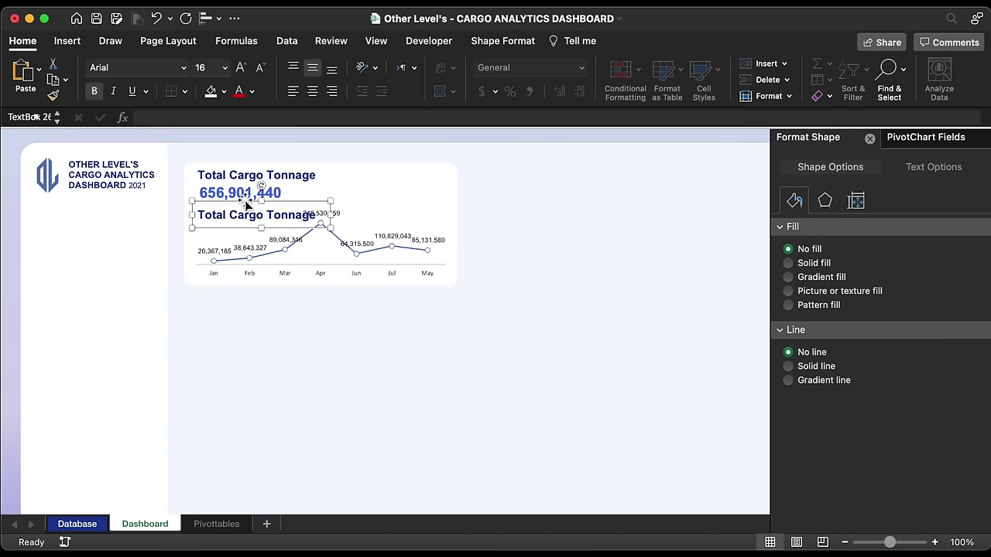
triple_click(240, 216)
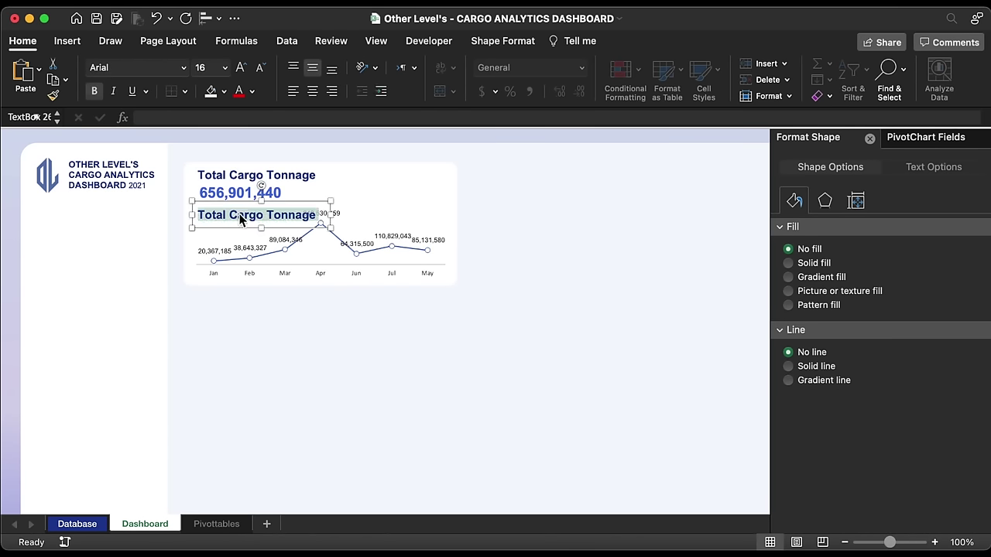
text(Tons)
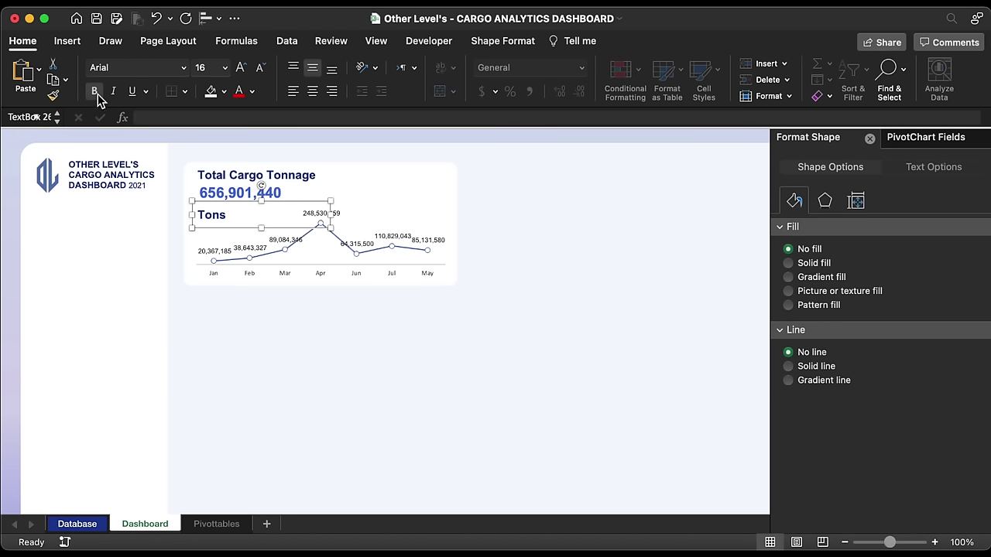
click(95, 92)
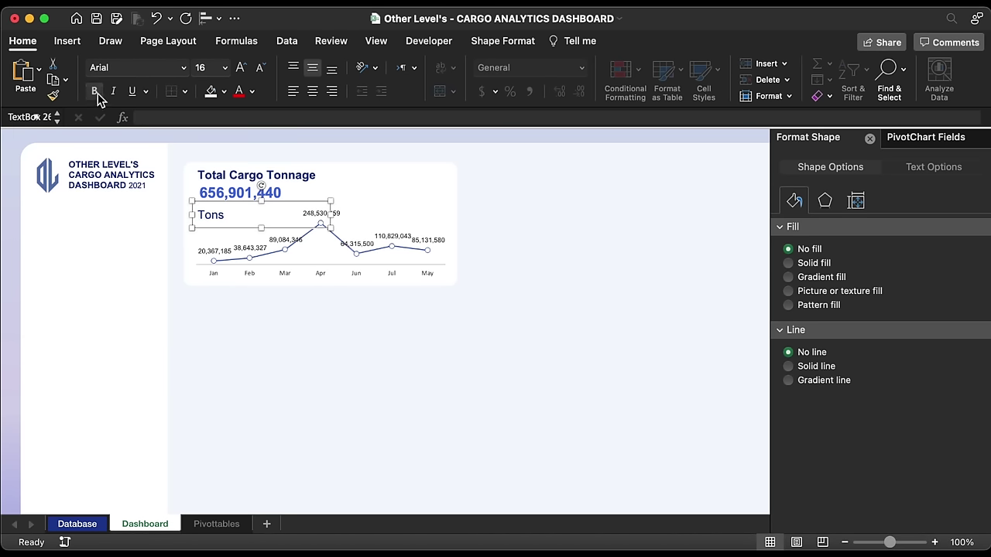
click(252, 91)
click(248, 223)
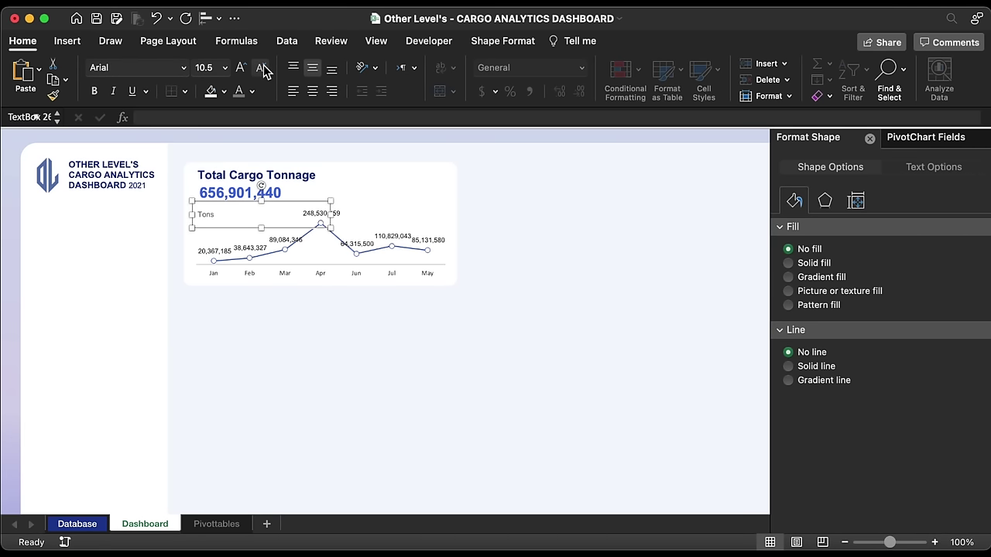
drag(325, 196, 237, 197)
- Select all the tonnage card's shapes and copy the card to the right
click(236, 175)
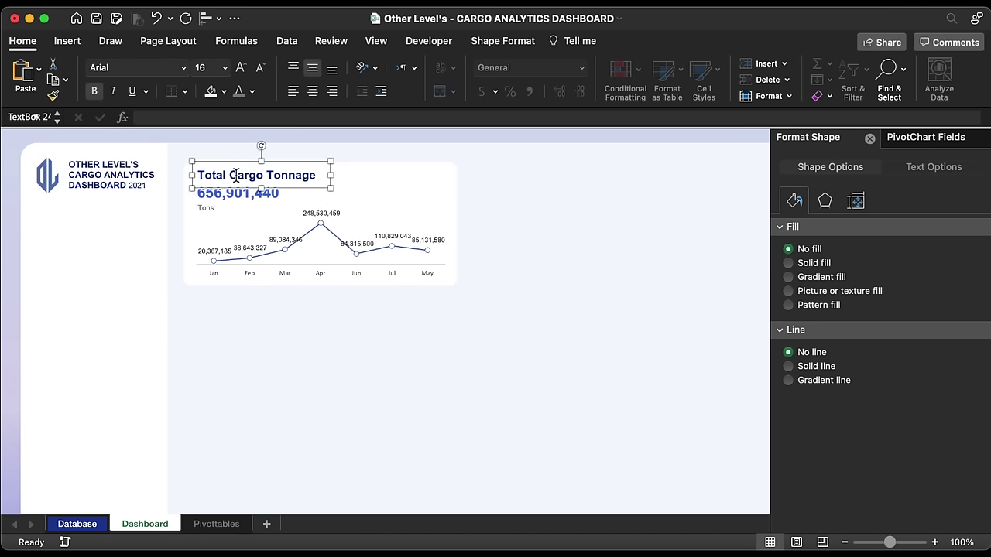
click(206, 208)
shift+click(247, 193)
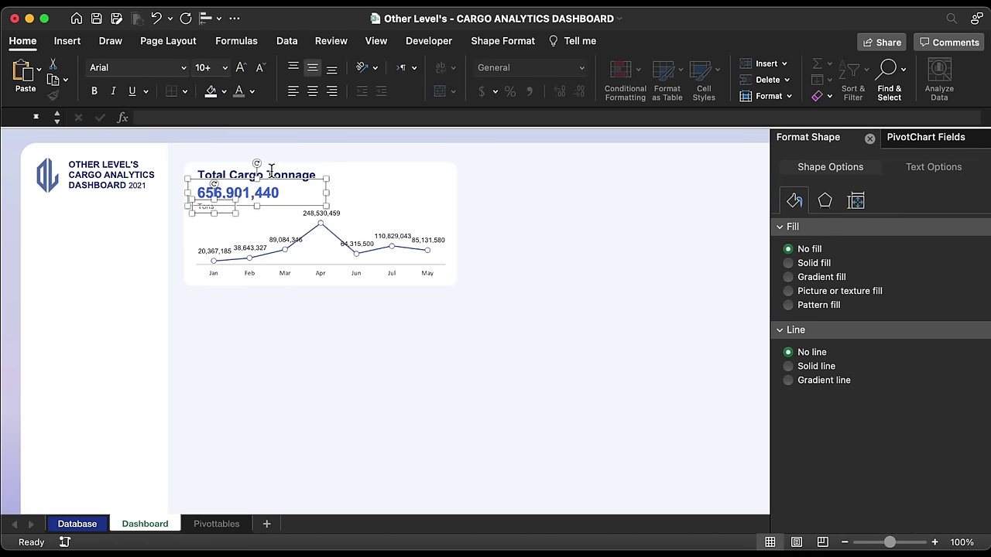
shift+click(271, 169)
shift+click(355, 182)
drag(354, 179, 638, 172)
- Rename the copied card's title to Total Shipments
click(537, 178)
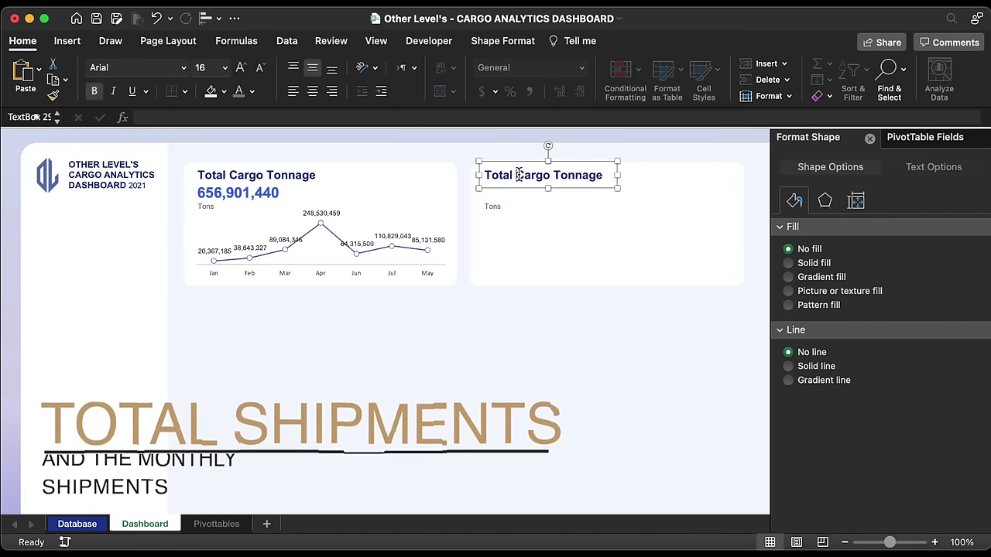
drag(516, 175, 621, 176)
text(Sh)
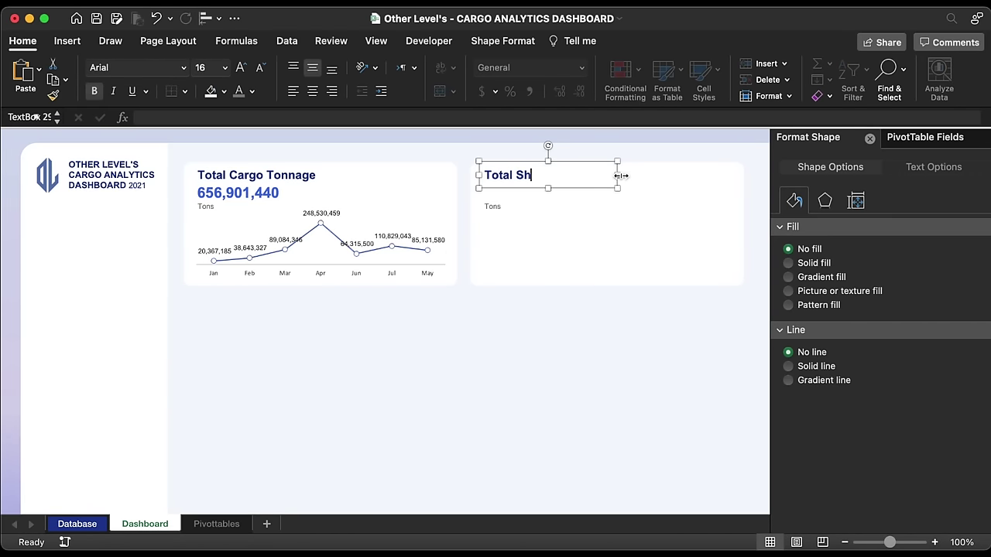
text(ipments)
- Set the copied card's width to 3.54 inches
click(621, 177)
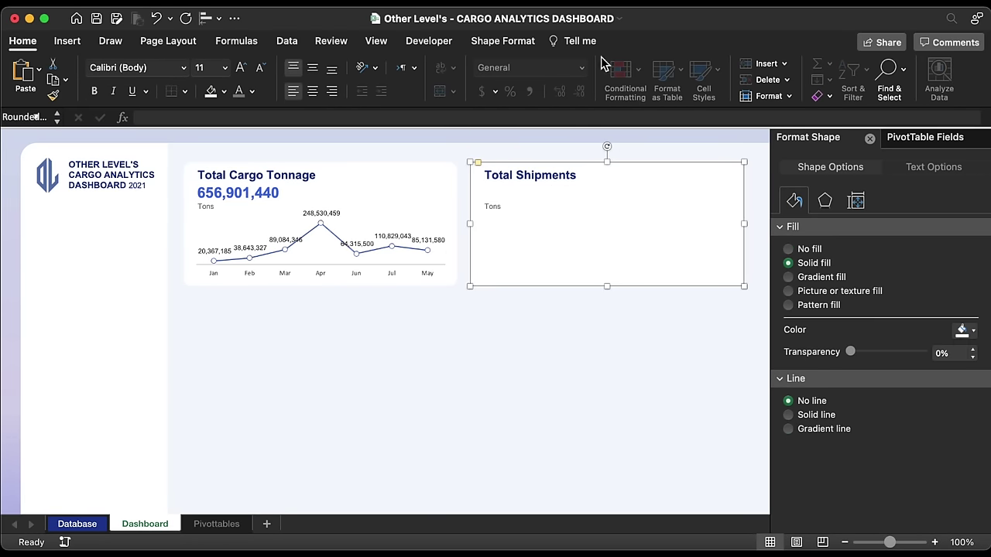
click(503, 40)
click(883, 91)
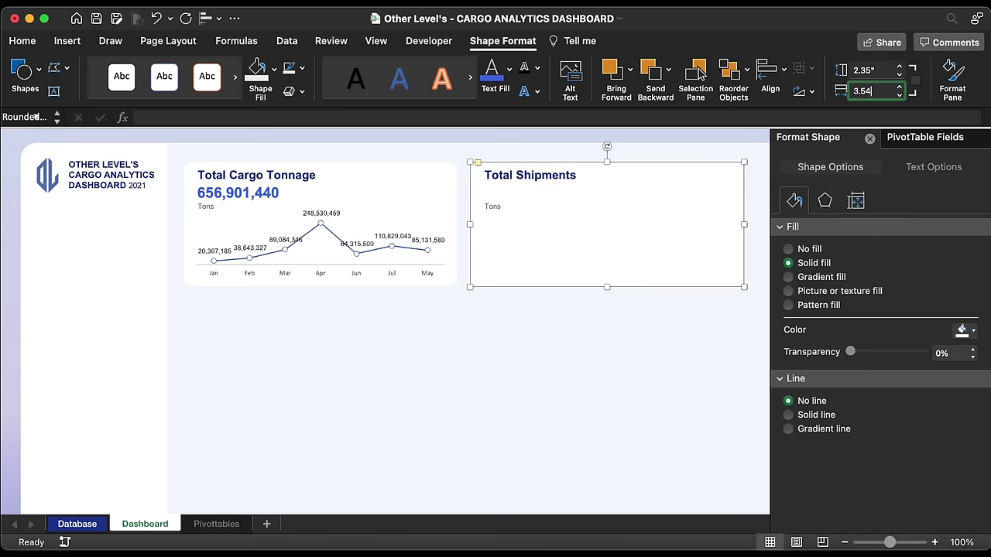
key(Return)
click(506, 204)
- Delete the Tons label from the Total Shipments card
key(Delete)
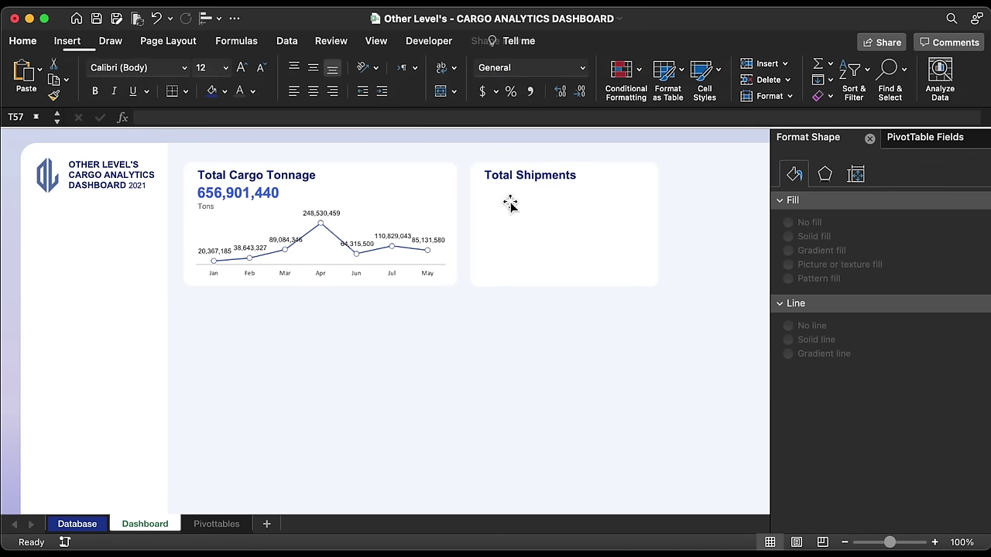
click(498, 199)
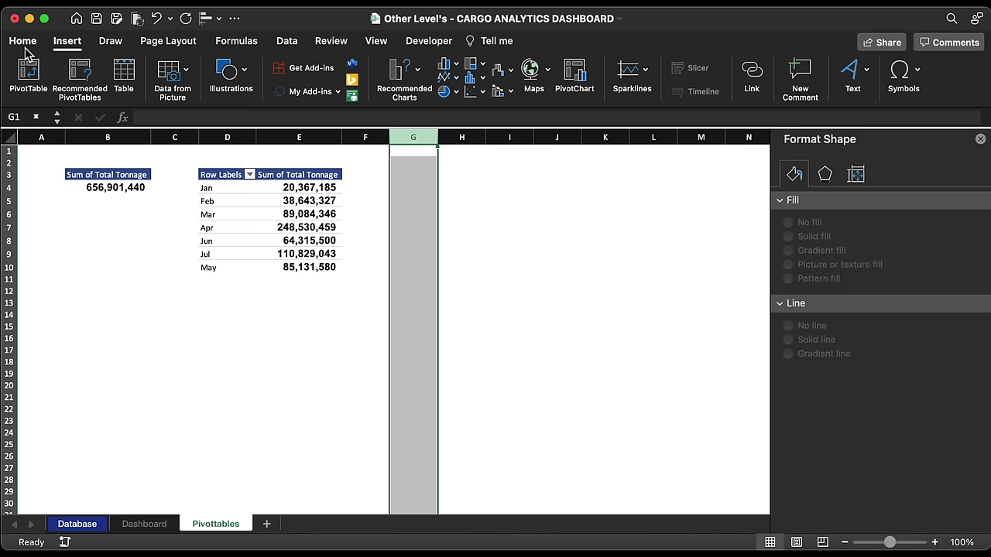
click(23, 41)
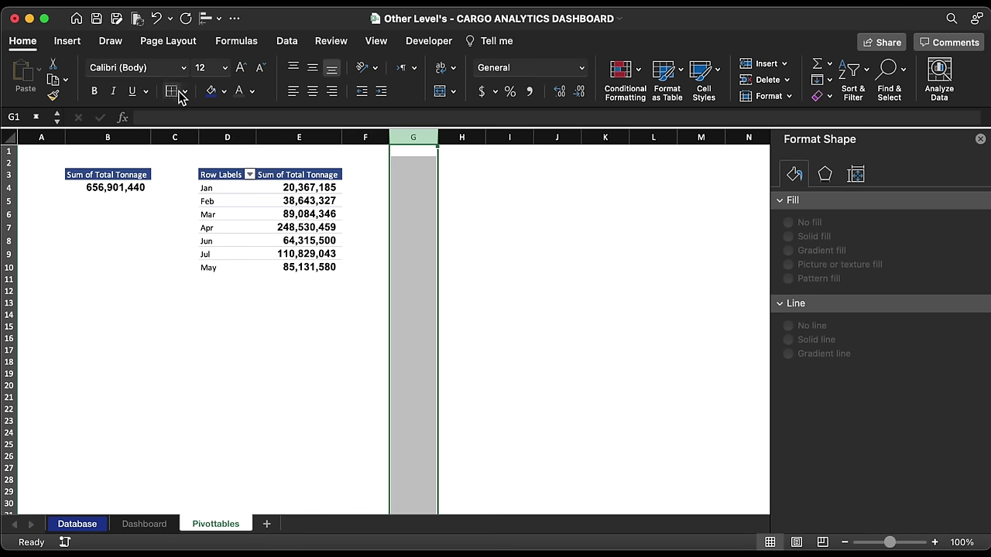
- Copy pivot columns B:E into column H and change the copy's values to Count of Month
drag(112, 147, 323, 147)
key(cmd+c)
click(459, 137)
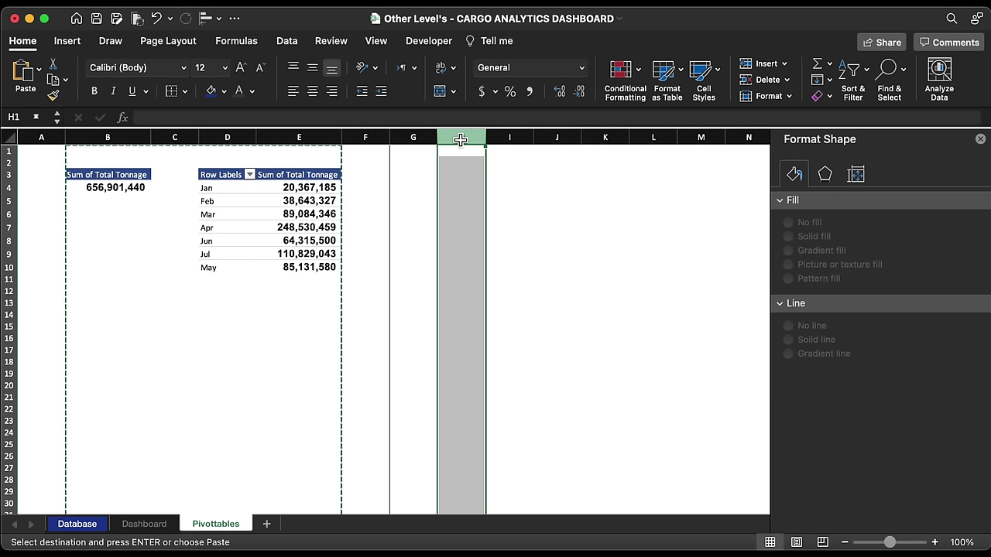
key(super+v)
click(566, 232)
scroll(566, 232, right, 10)
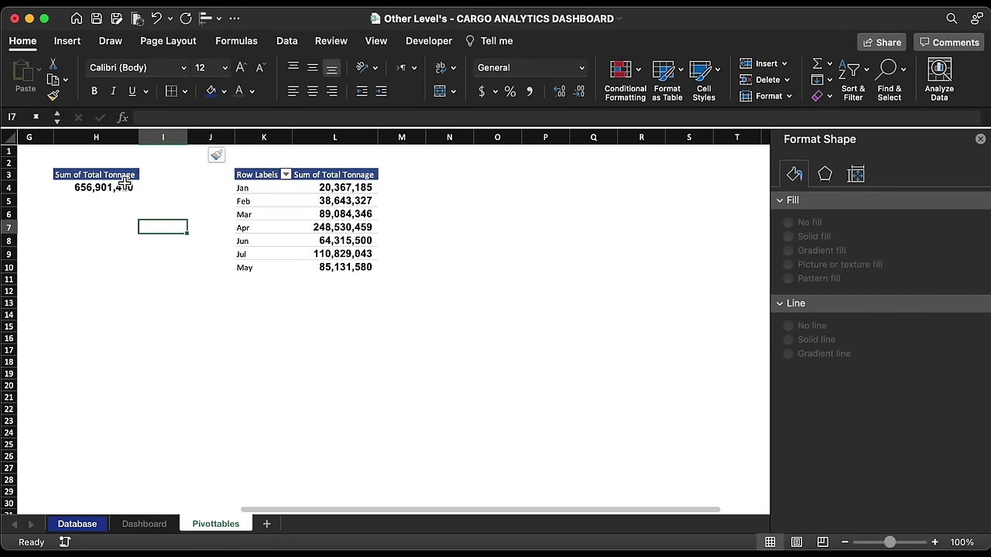
click(97, 189)
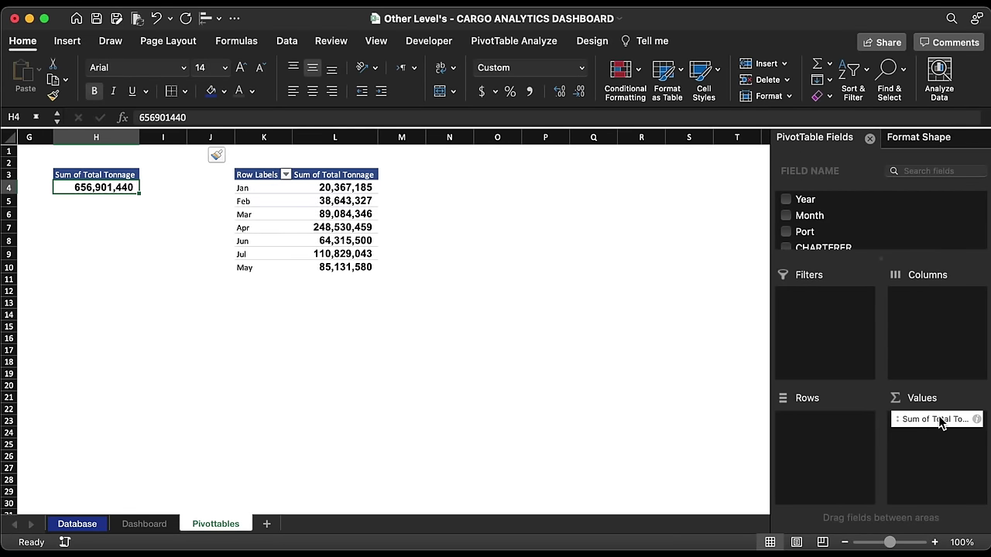
drag(941, 422, 682, 310)
drag(809, 215, 920, 453)
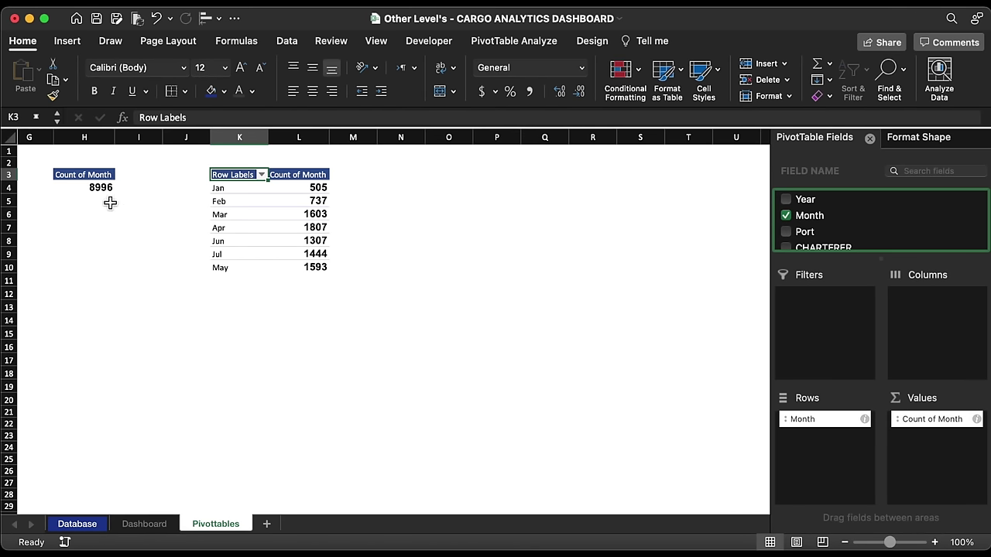
- Insert a 2-D line PivotChart of the monthly counts and cut it from the sheet
click(266, 229)
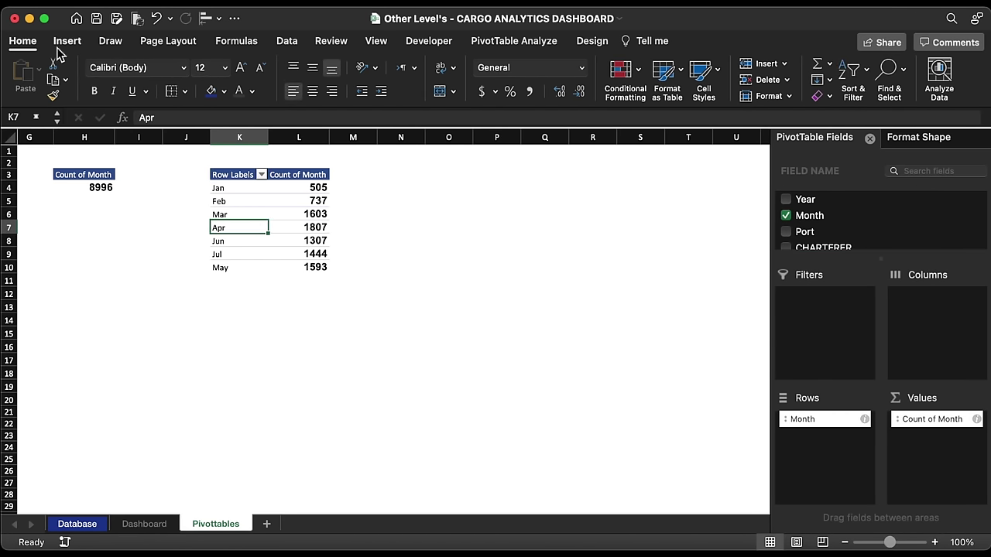
click(62, 45)
click(449, 77)
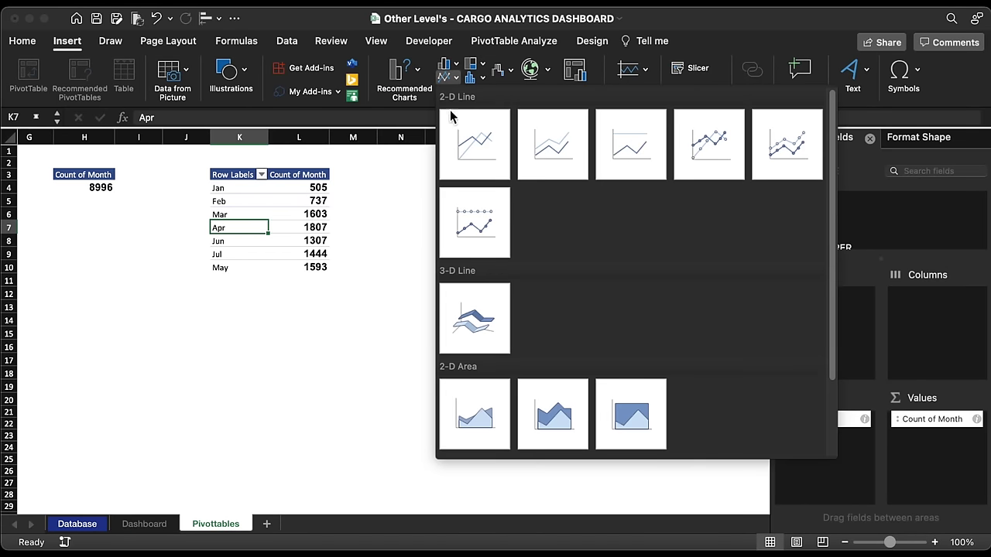
click(469, 155)
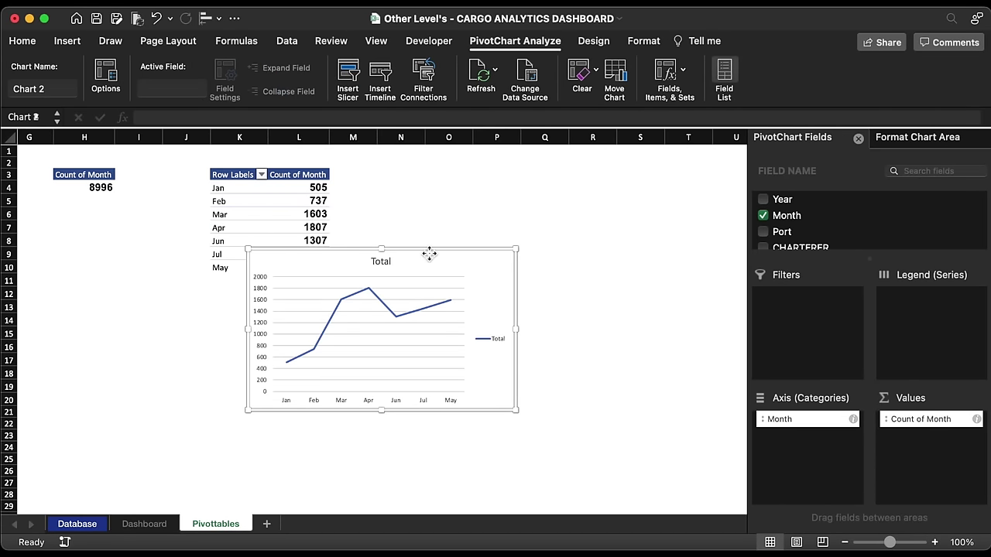
key(cmd+x)
- Paste the shipments PivotChart on the Dashboard and move it under Total Shipments
click(144, 524)
key(cmd+v)
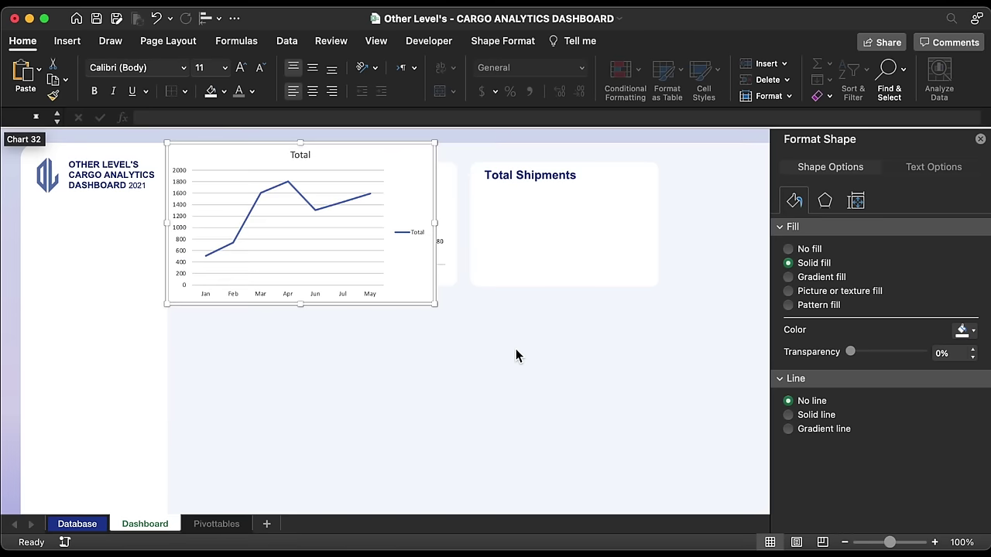
click(325, 152)
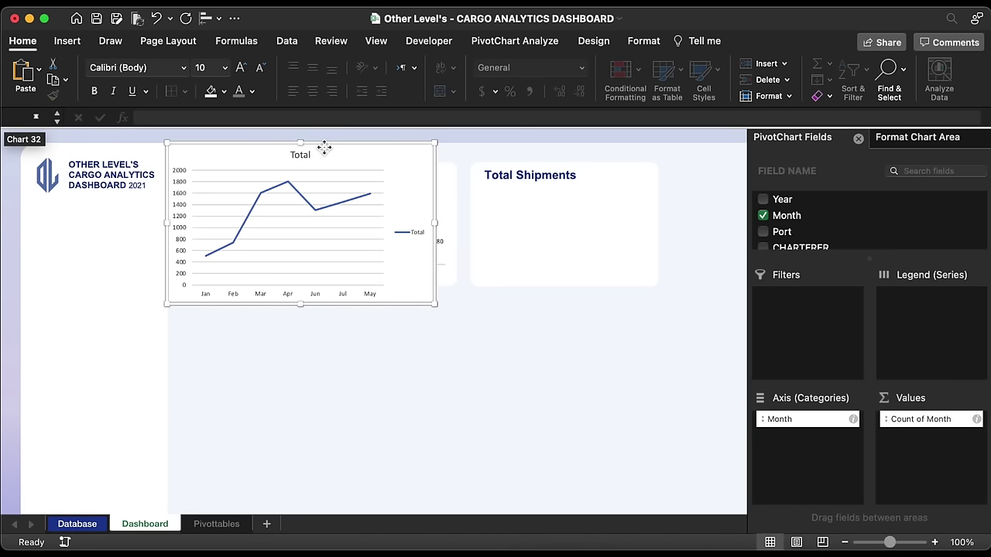
drag(324, 148, 565, 258)
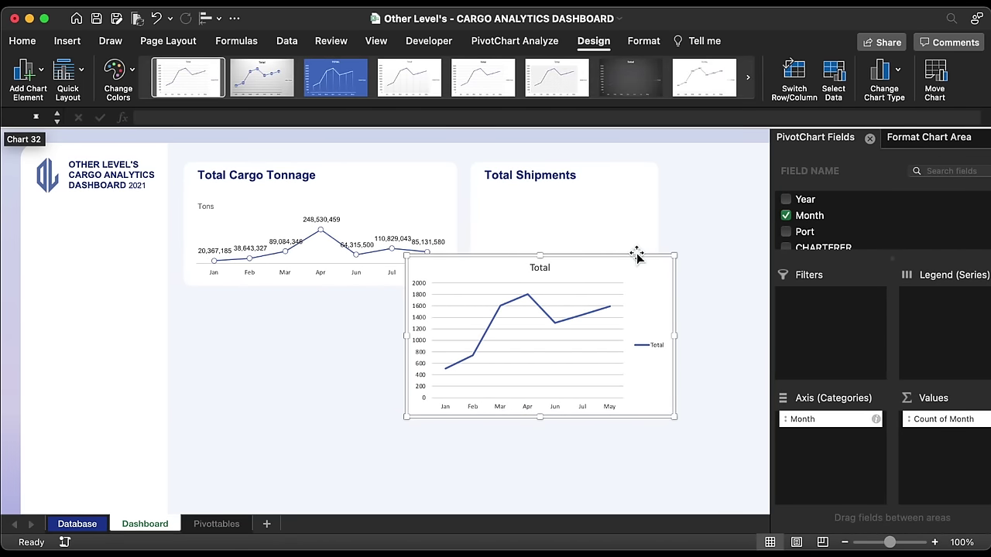
drag(638, 260, 665, 196)
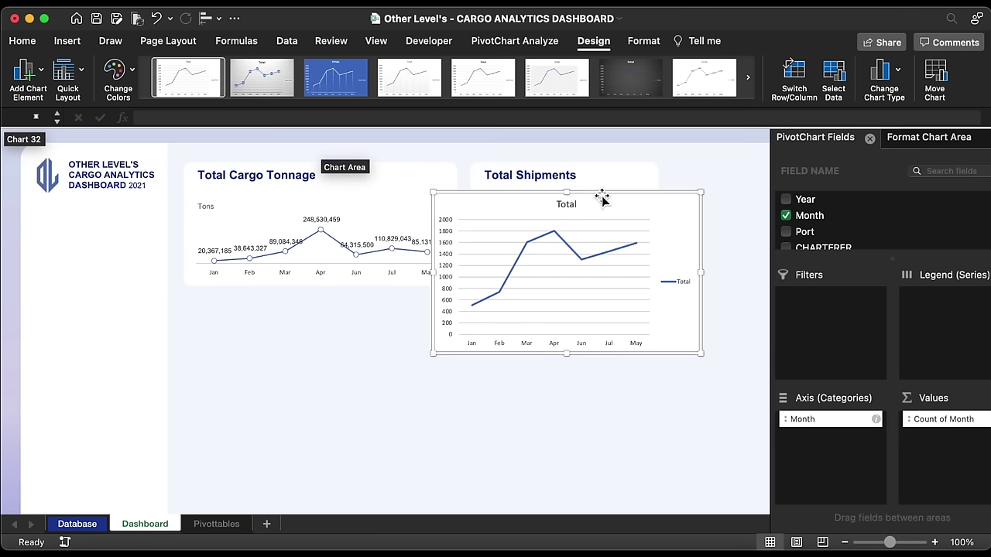
- Save the tonnage chart as a chart template named Line
click(361, 242)
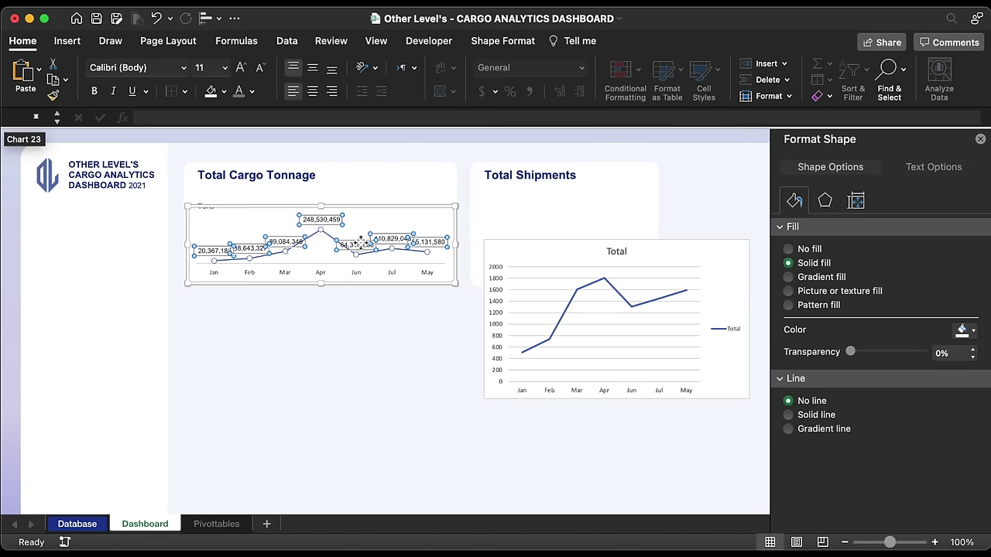
click(376, 214)
right_click(376, 214)
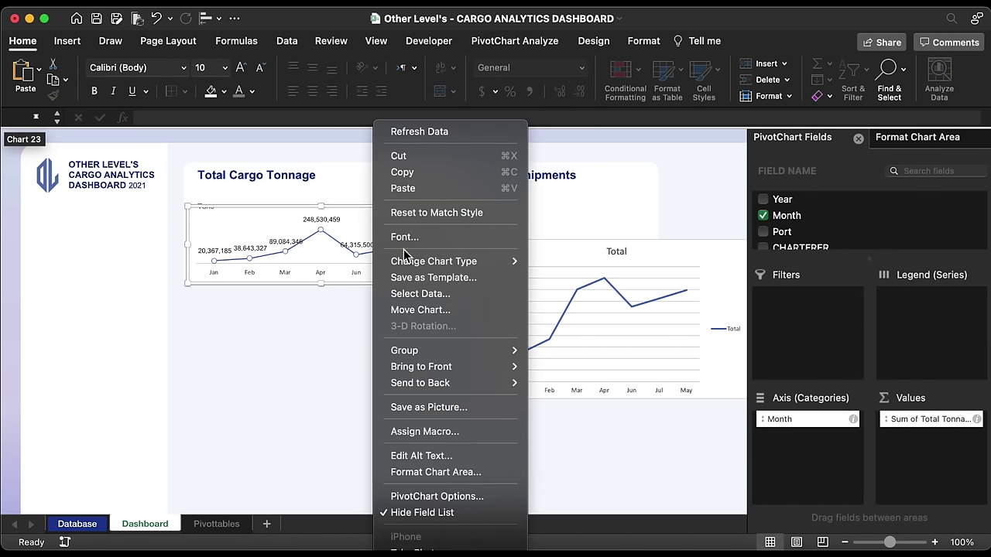
click(465, 287)
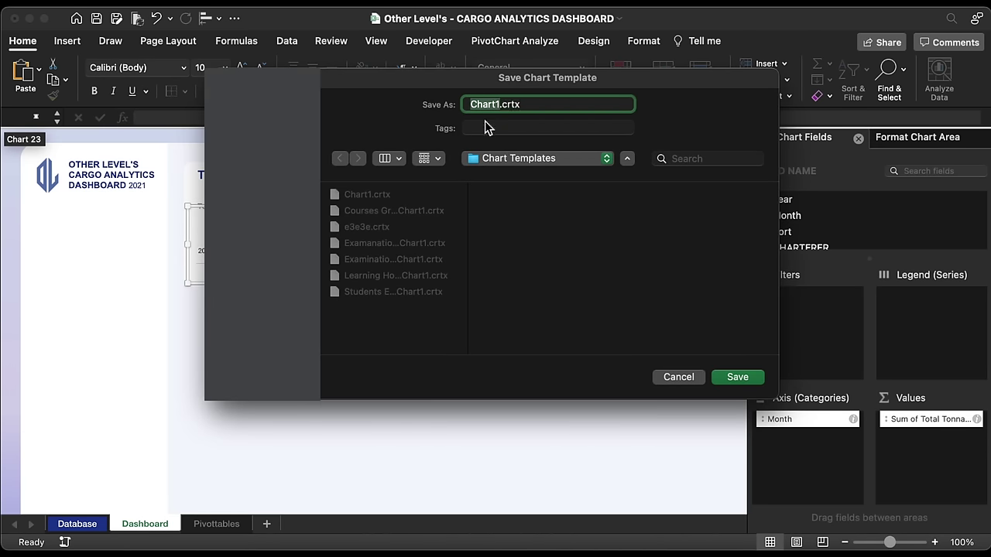
text(Lin)
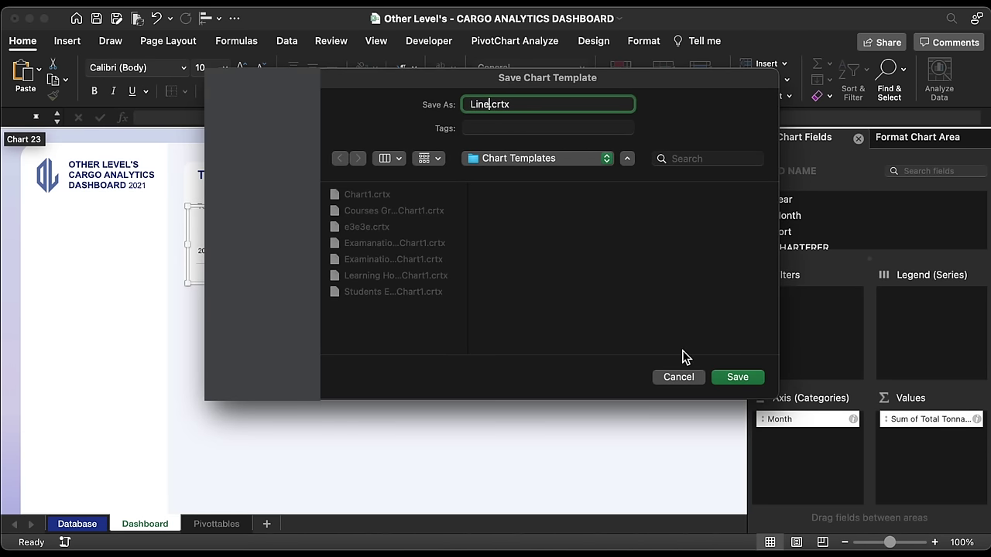
text(e)
click(737, 378)
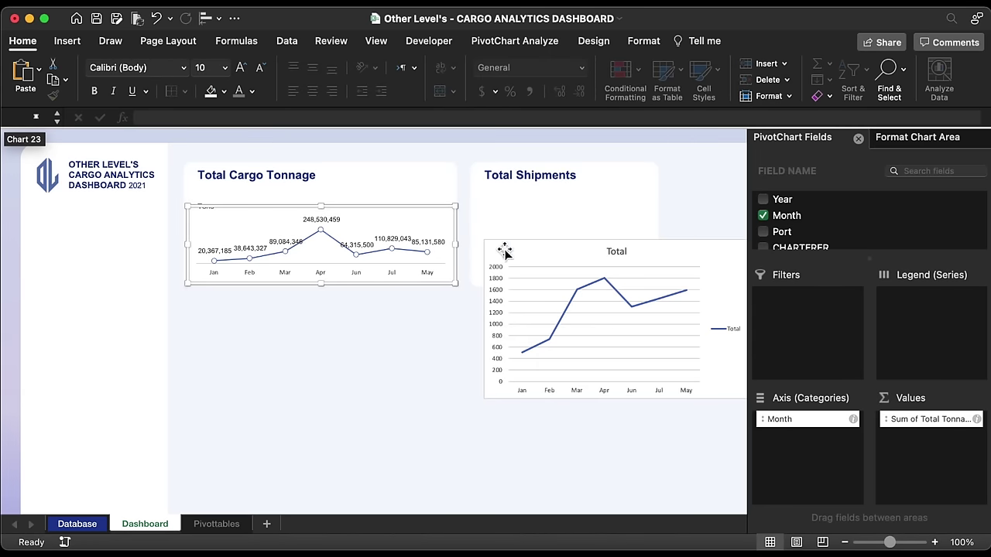
click(526, 248)
- Change the shipments chart's type to the Line template
click(593, 40)
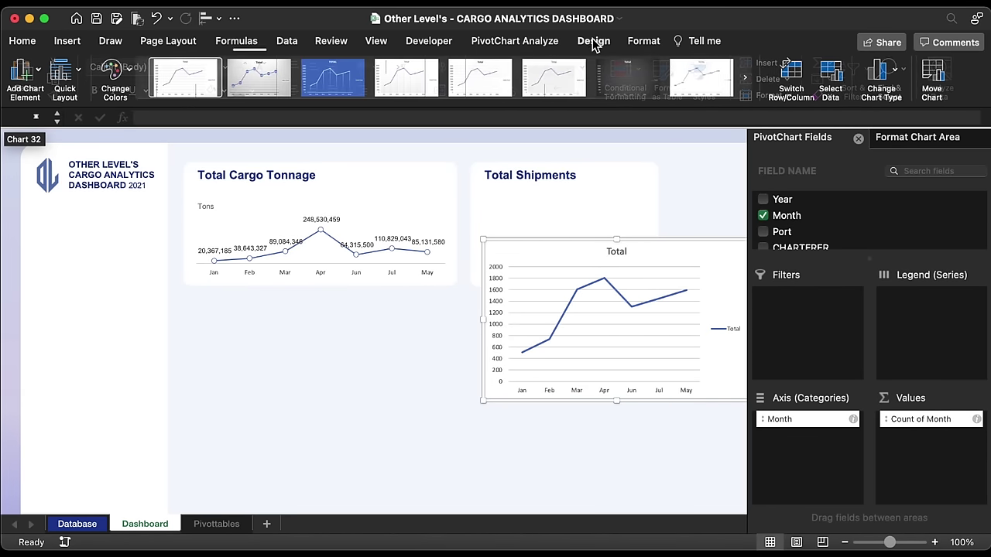
click(884, 72)
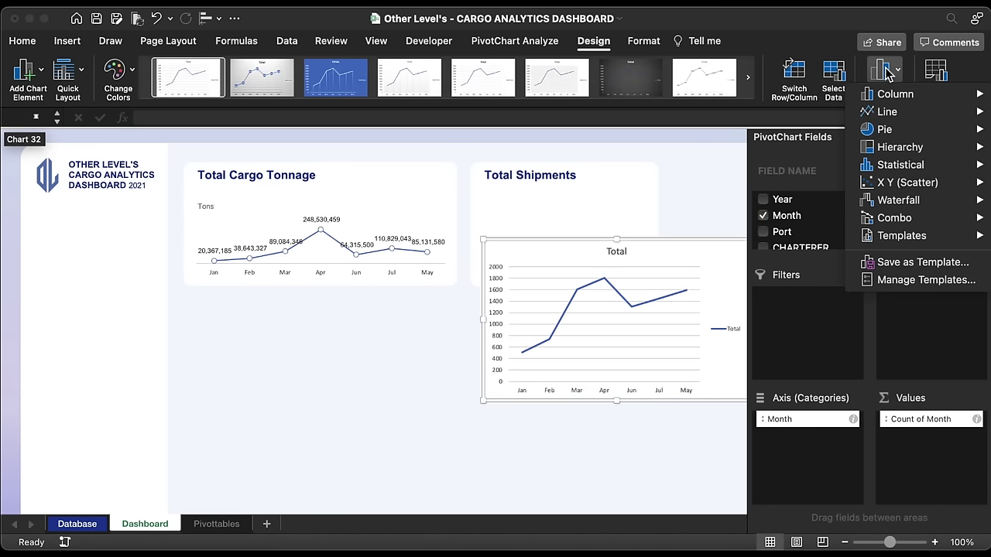
mouse_move(902, 235)
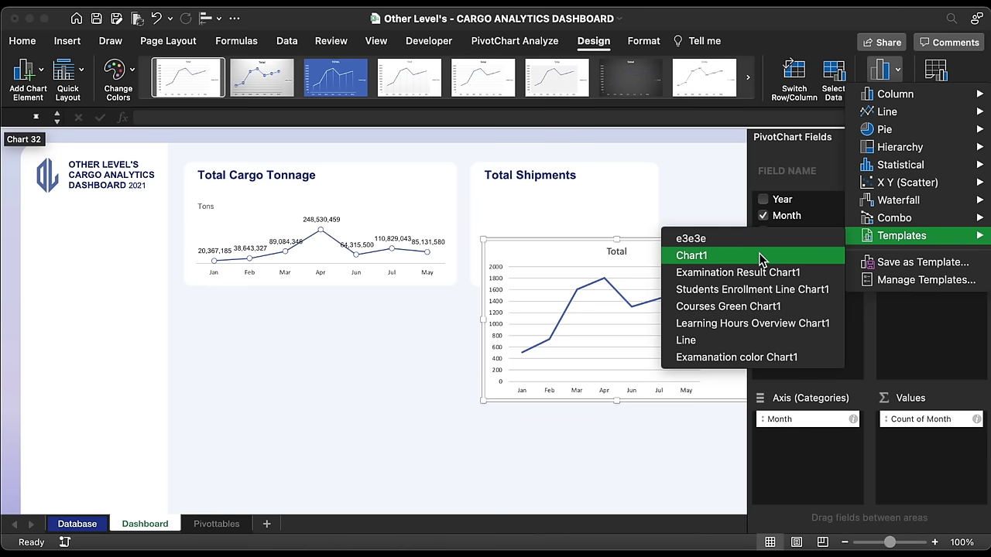
click(726, 342)
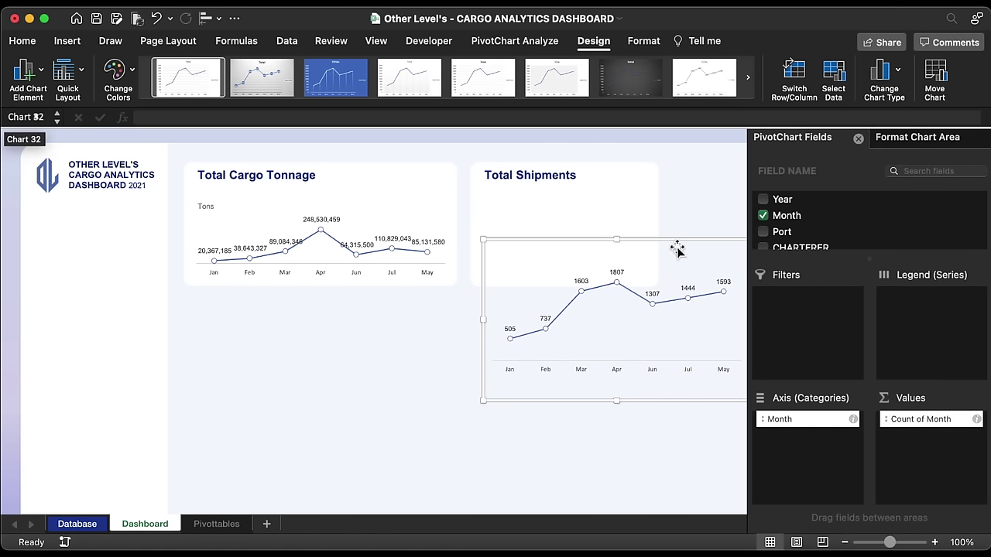
- Move and resize the shipments chart to fit inside the Total Shipments card below its title
drag(685, 243, 438, 280)
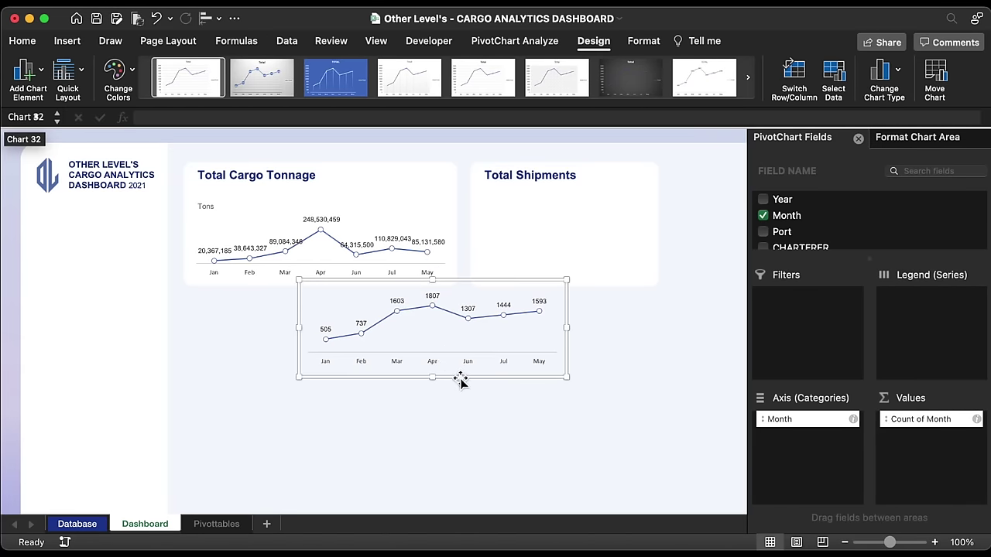
drag(460, 381, 627, 288)
drag(735, 243, 652, 242)
drag(561, 197, 593, 199)
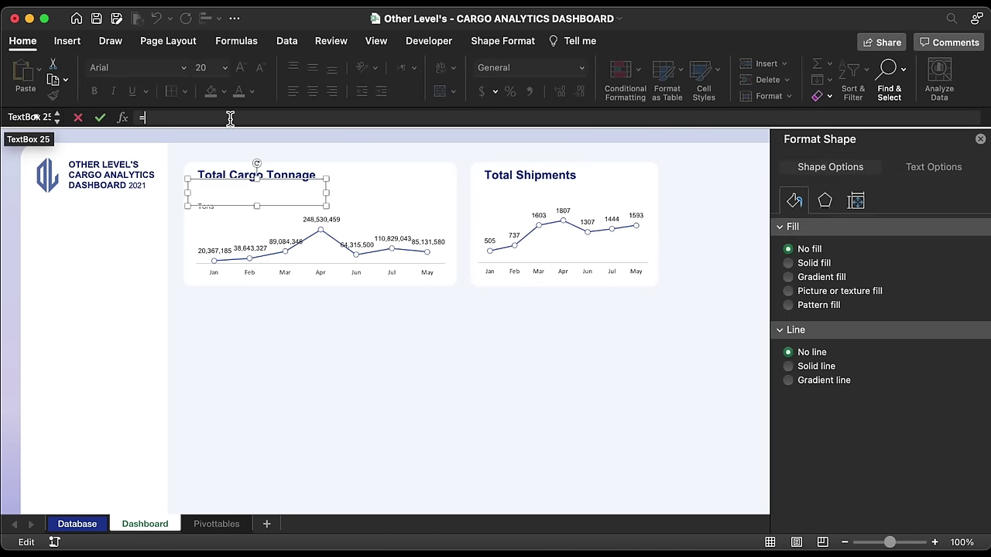
- Re-link the tonnage total to cell Pivottables!B4
click(217, 524)
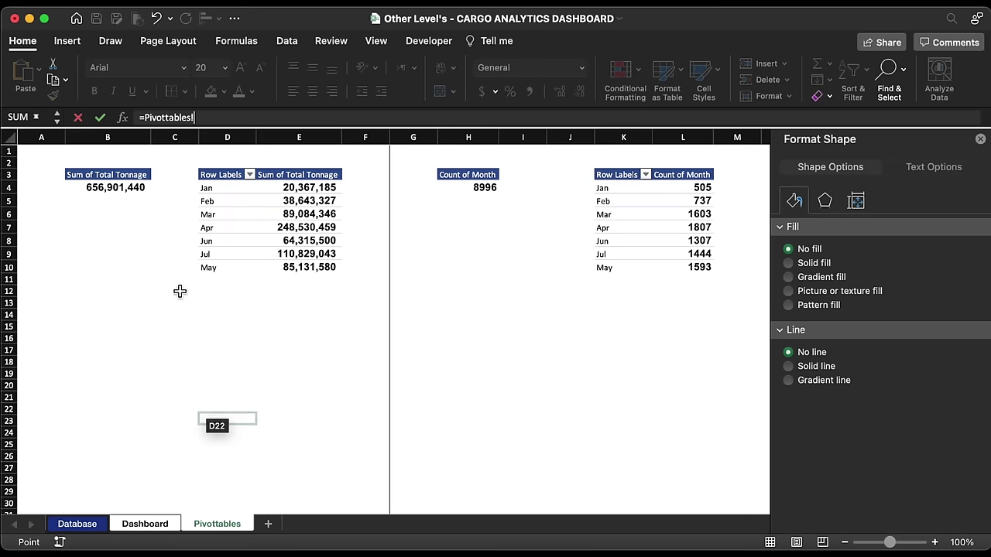
click(128, 204)
key(Up)
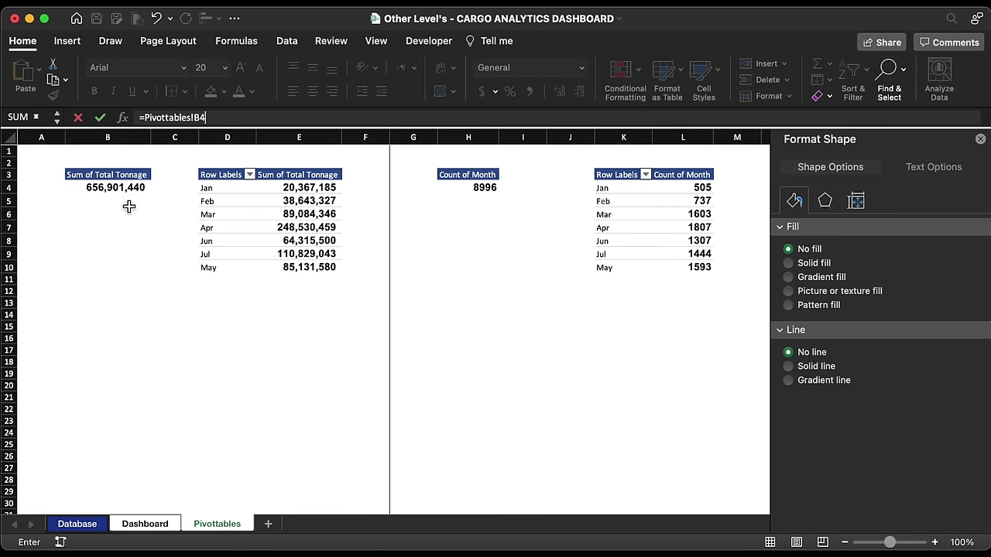
key(Return)
- Link the Total Shipments text box to =Pivottables!H4 to show 8996
click(539, 184)
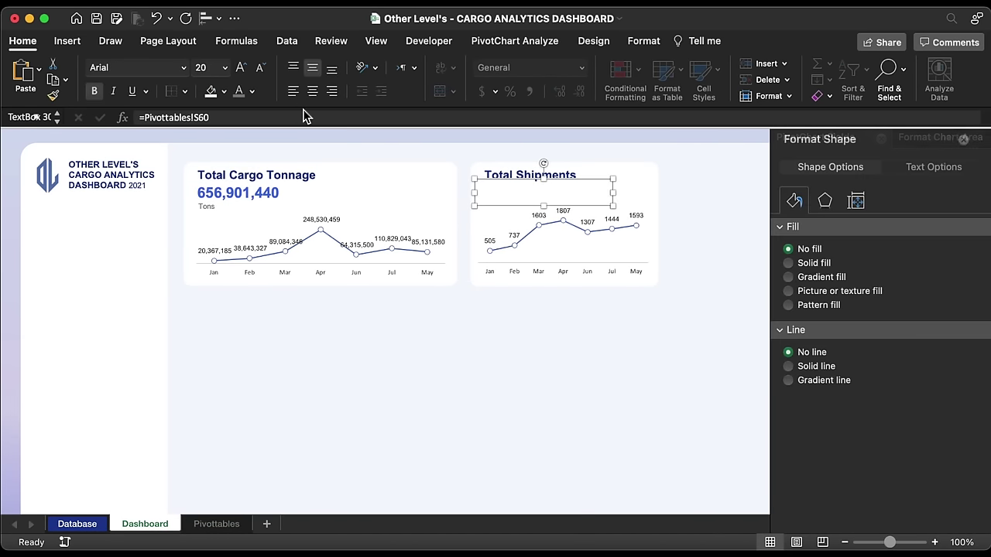
click(307, 116)
key(super+a)
text(=)
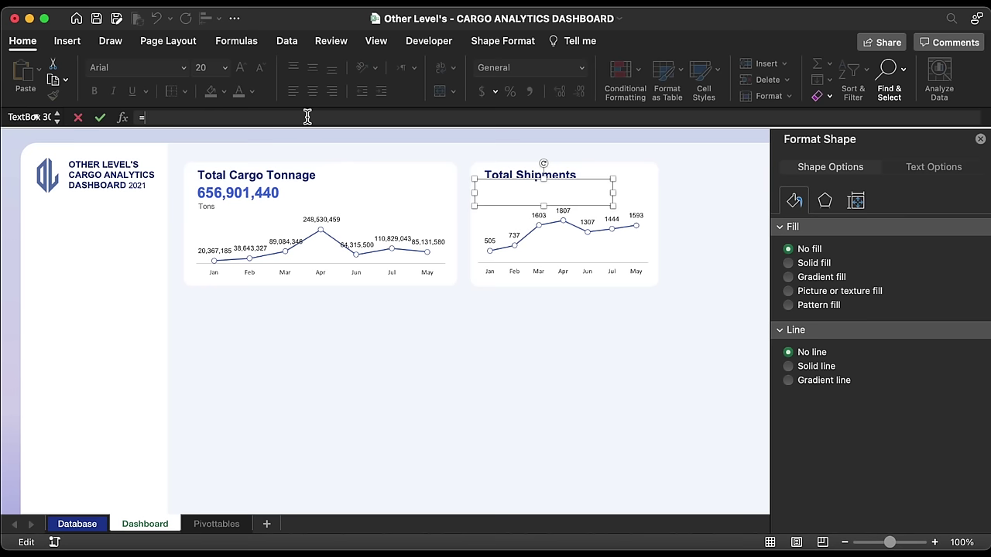
click(217, 524)
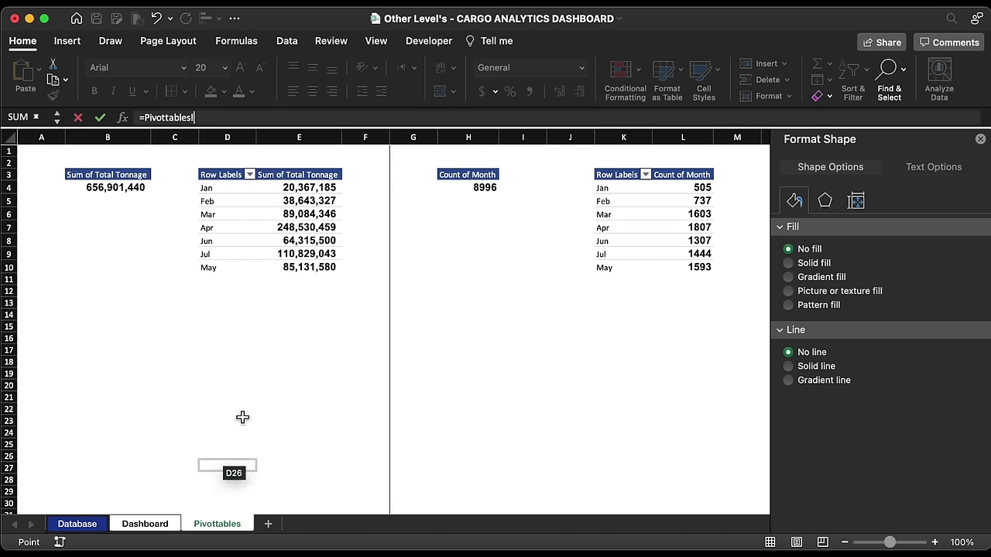
scroll(518, 224, right, 5)
click(135, 198)
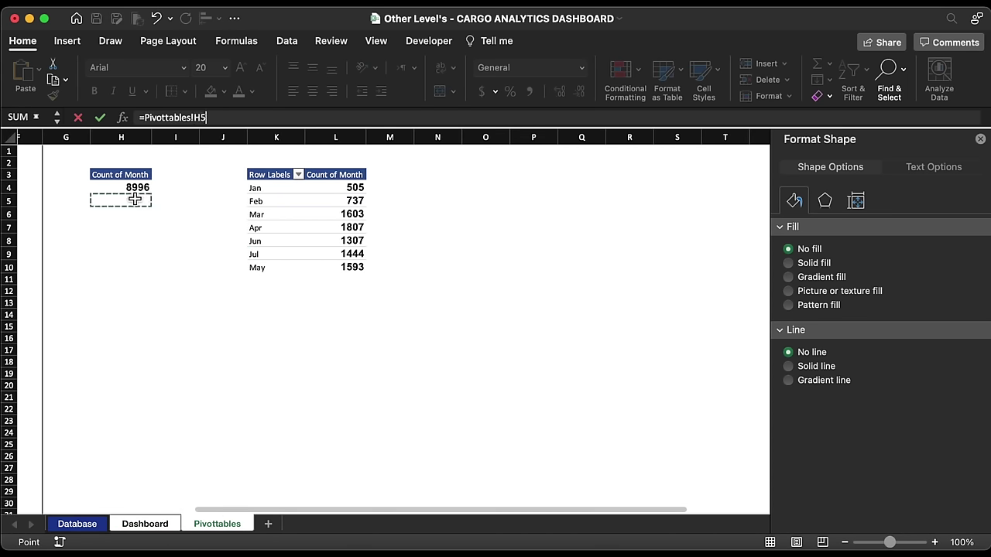
key(BackSpace)
text(4)
key(Return)
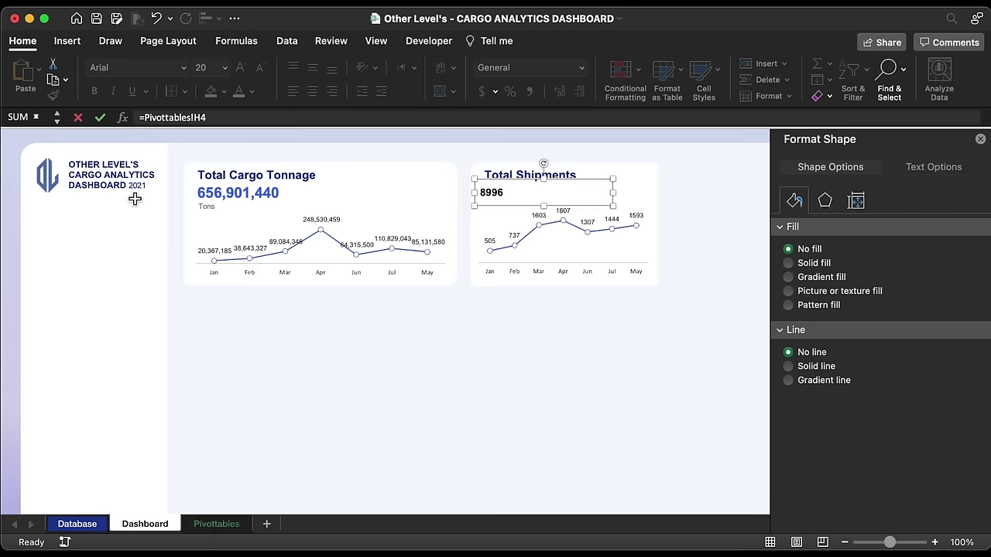
- Copy the 656,901,440 figure's blue, large style onto 8996 with Format Painter
click(259, 195)
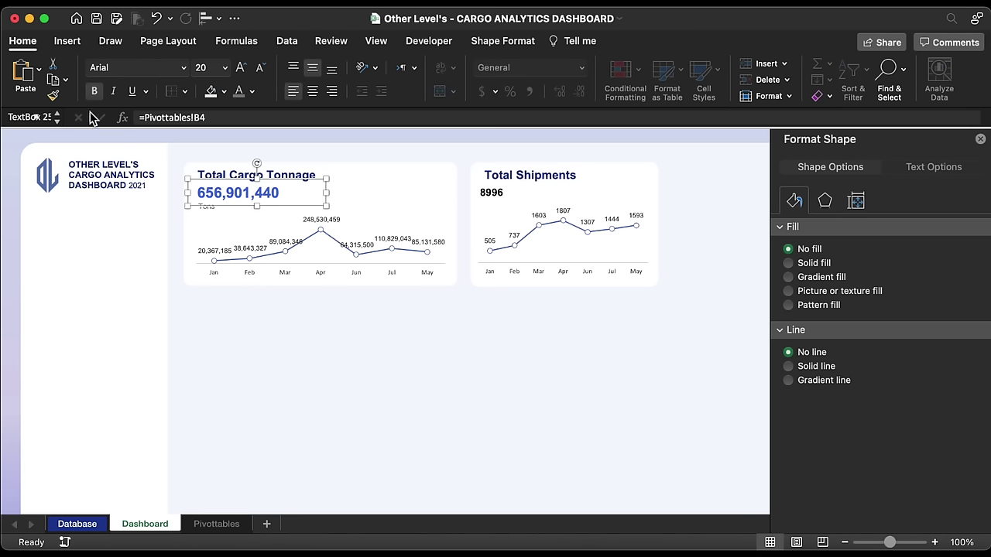
click(55, 95)
click(499, 199)
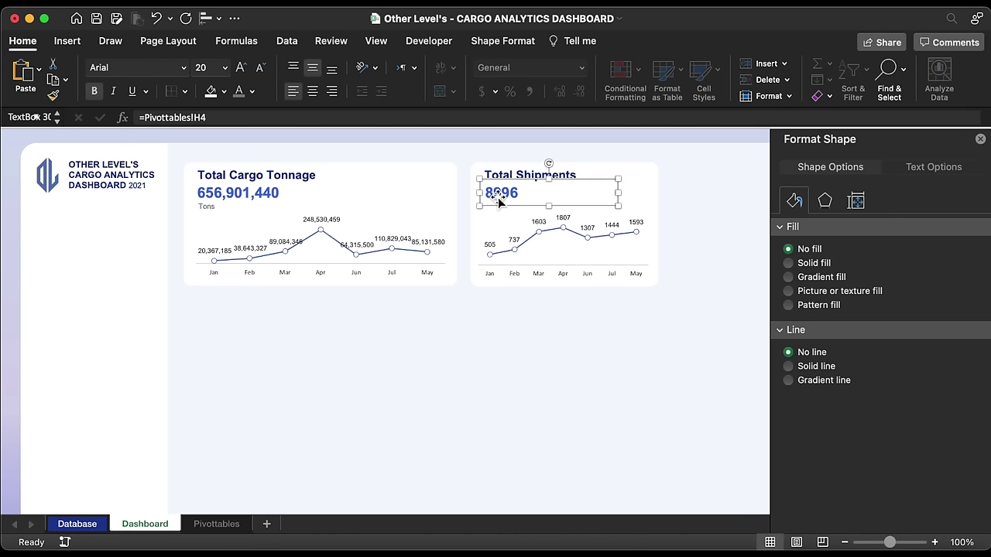
click(542, 380)
scroll(566, 232, right, 6)
- Duplicate the shipments card as a new card to its right, 4.09 inches wide
click(395, 172)
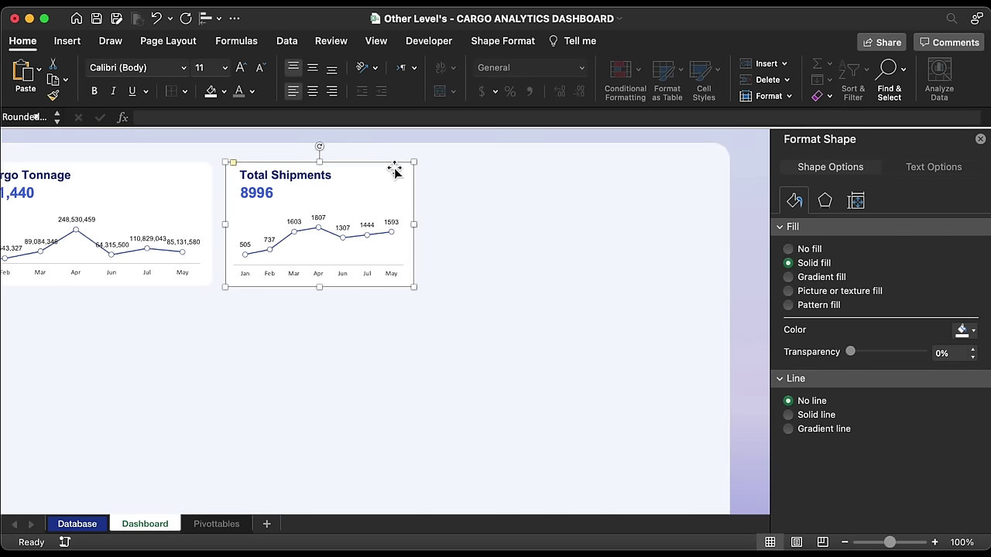
drag(395, 172, 597, 156)
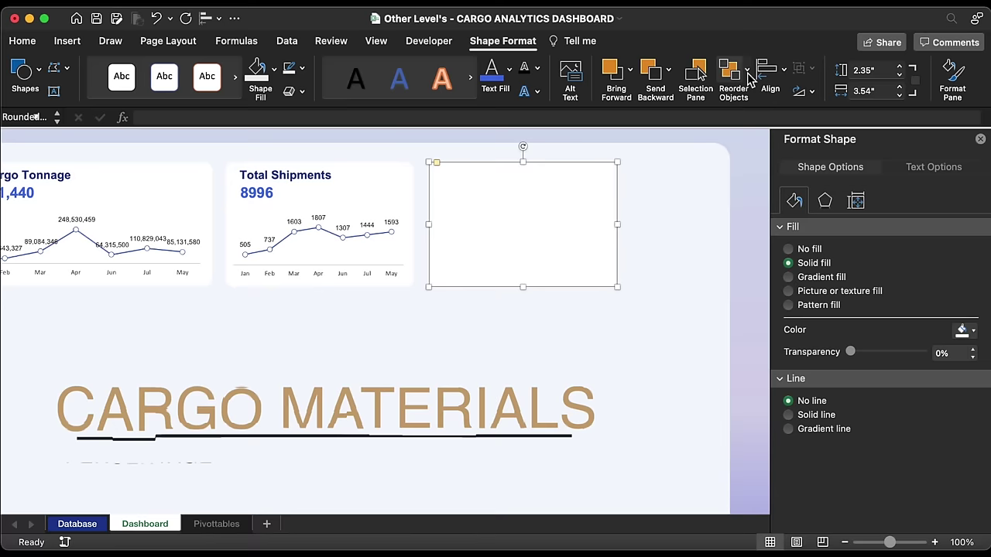
click(889, 91)
key(Return)
- Distribute the three cards horizontally so they are evenly spaced
click(198, 169)
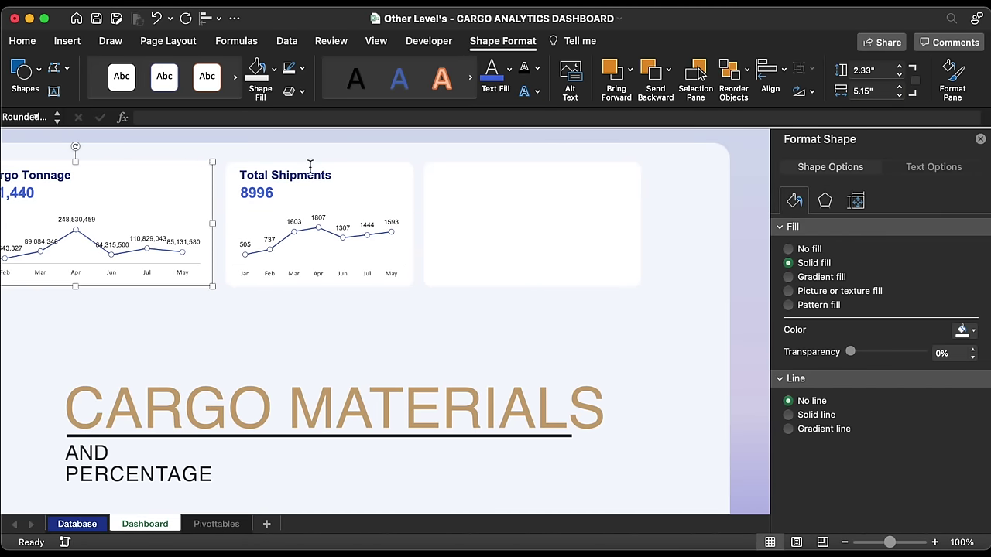
shift+click(373, 166)
shift+click(480, 167)
click(208, 18)
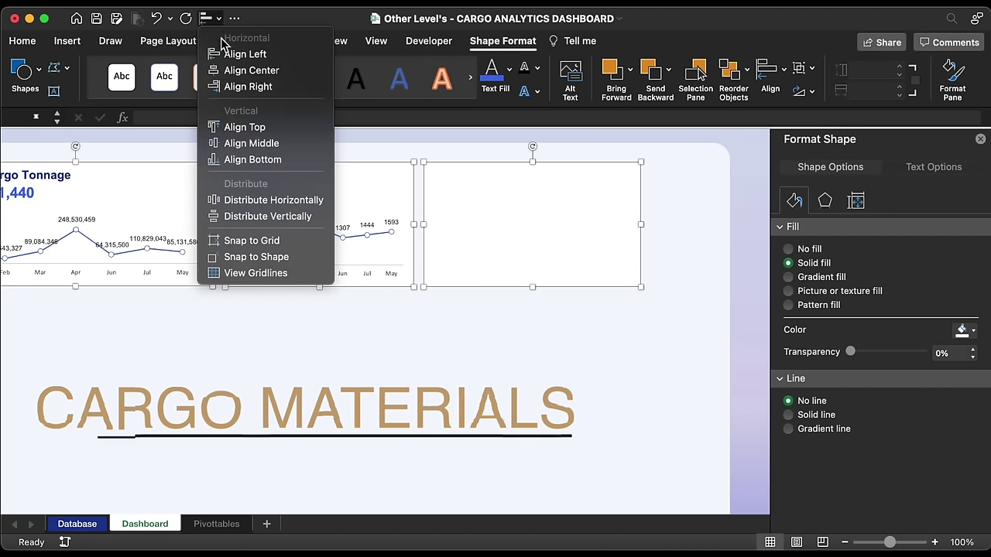
click(233, 200)
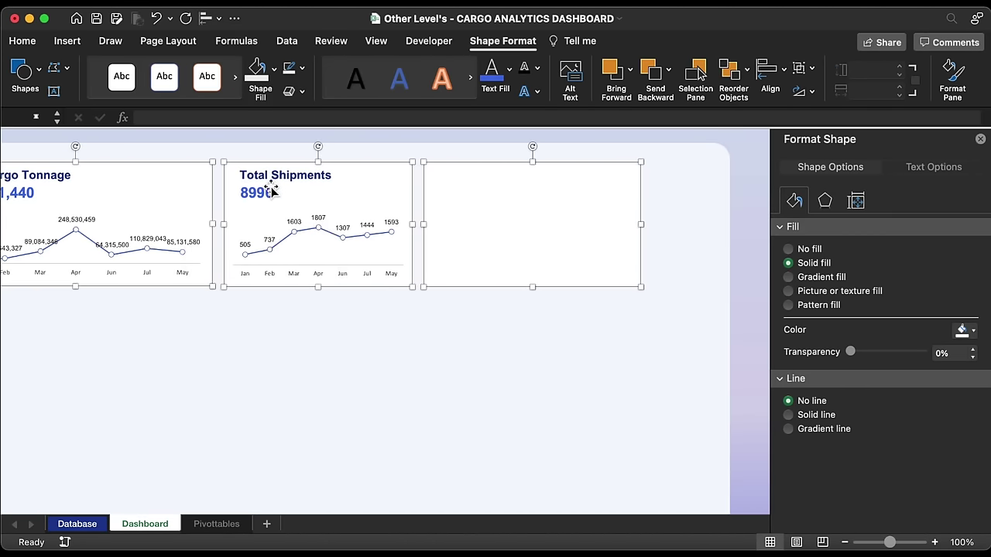
- Check the card shapes on the Dashboard, then go to the Pivottables sheet
click(271, 190)
click(271, 232)
click(339, 362)
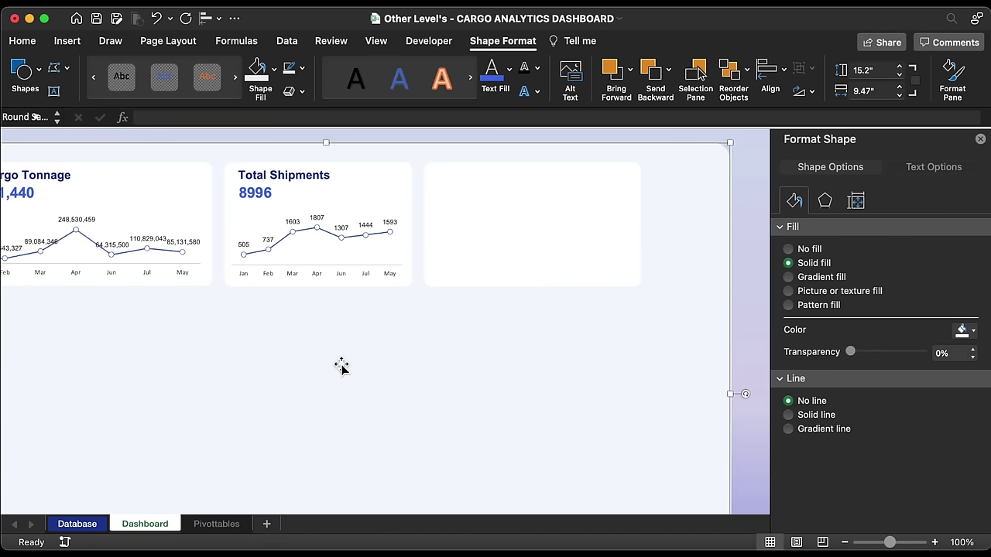
click(488, 258)
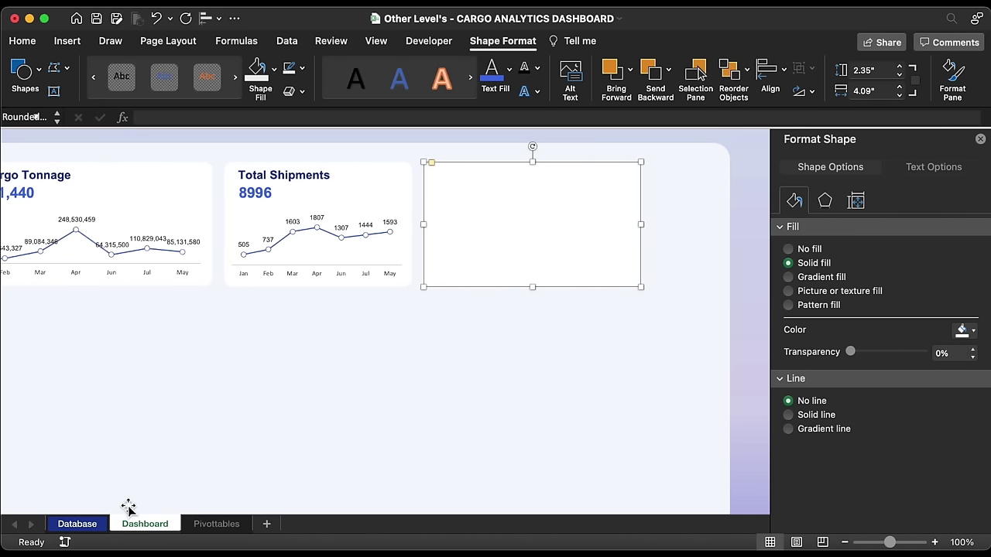
click(216, 524)
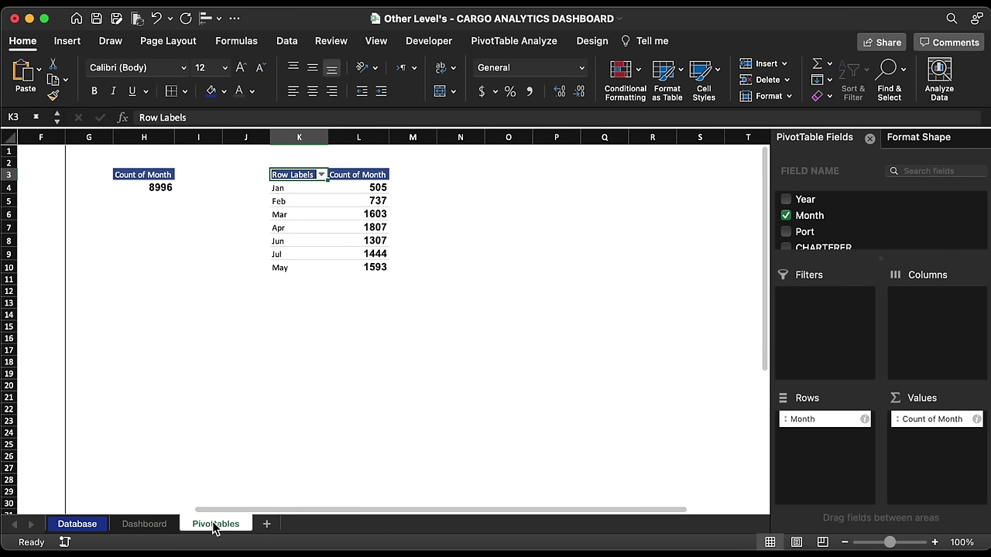
- Colour the Pivottables sheet tab red/pink
right_click(216, 524)
mouse_move(273, 448)
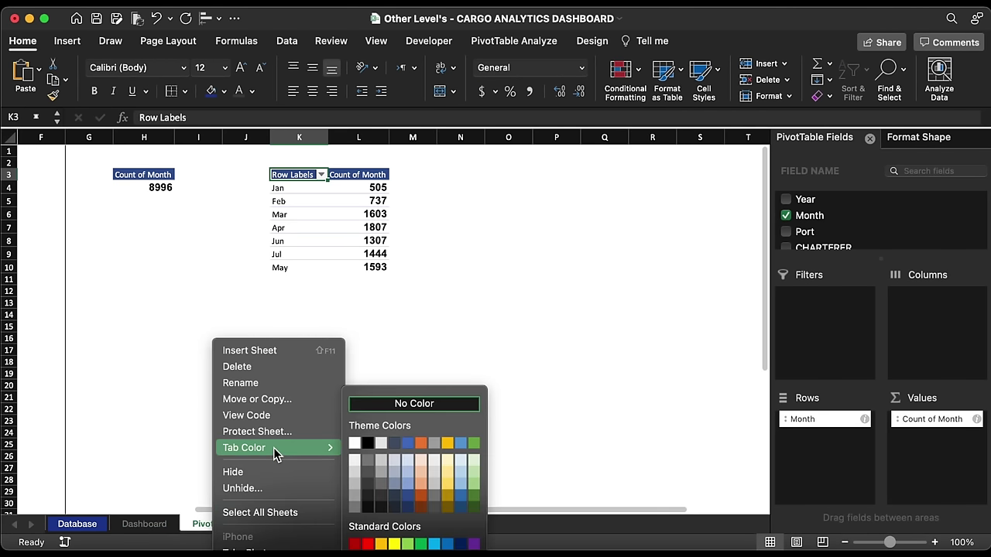
click(368, 544)
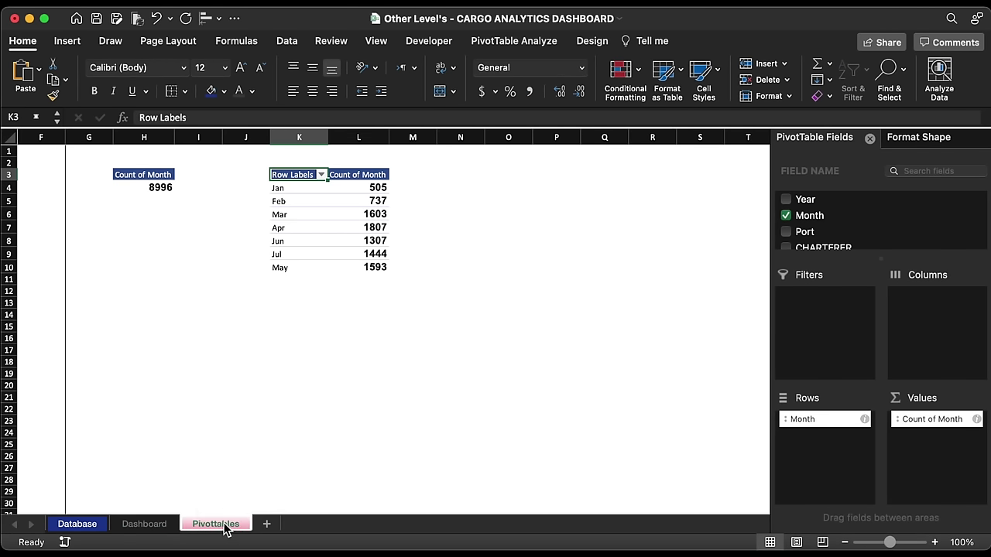
- Move the Dashboard sheet after Pivottables and colour its tab blue
drag(150, 526, 215, 527)
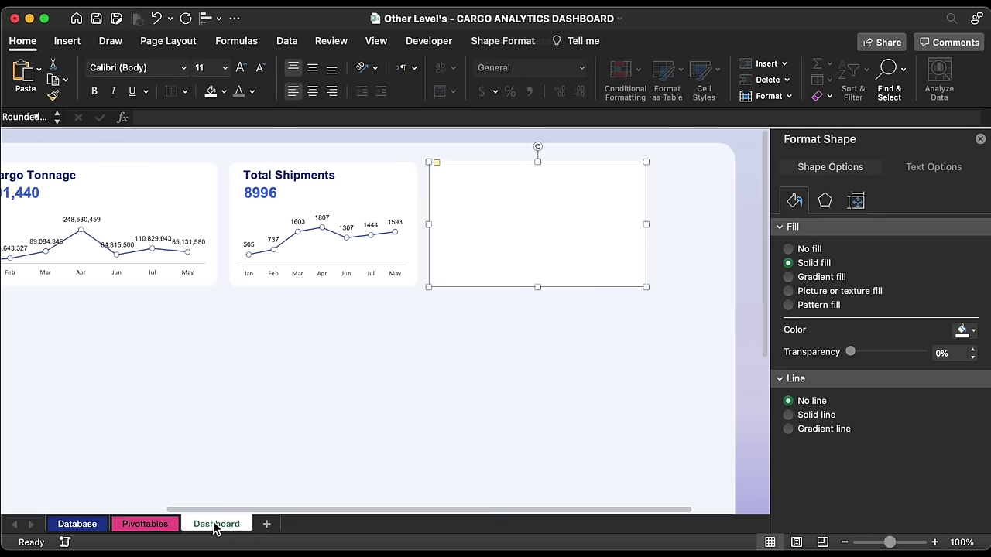
right_click(214, 527)
mouse_move(290, 448)
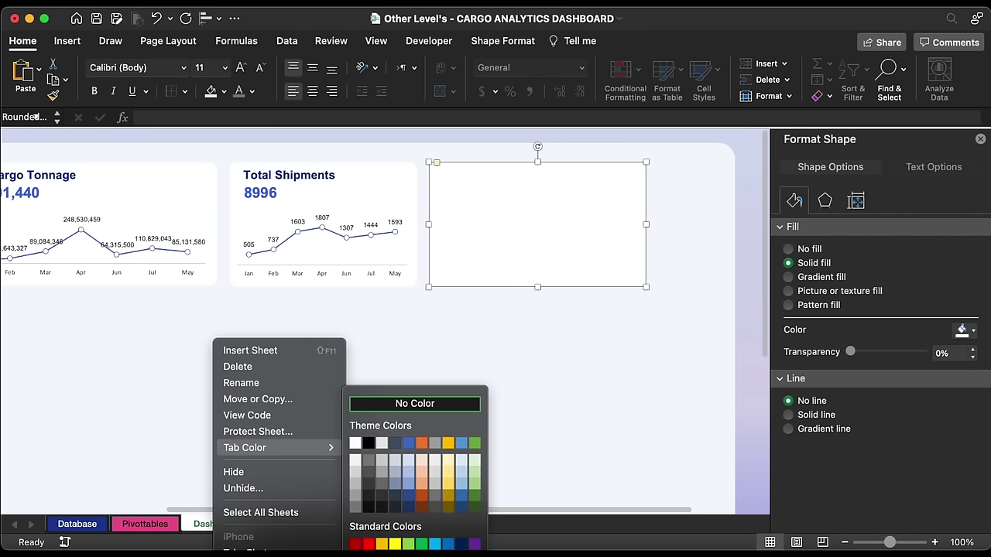
click(447, 544)
click(155, 526)
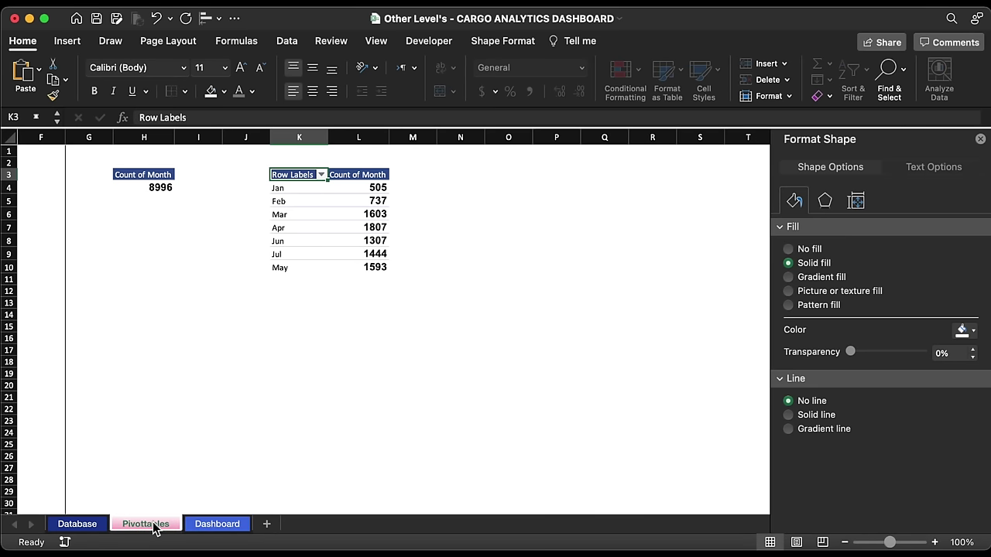
- Copy the Count of Month total pivot to cell O3
scroll(165, 495, left, 2)
click(185, 175)
key(super+c)
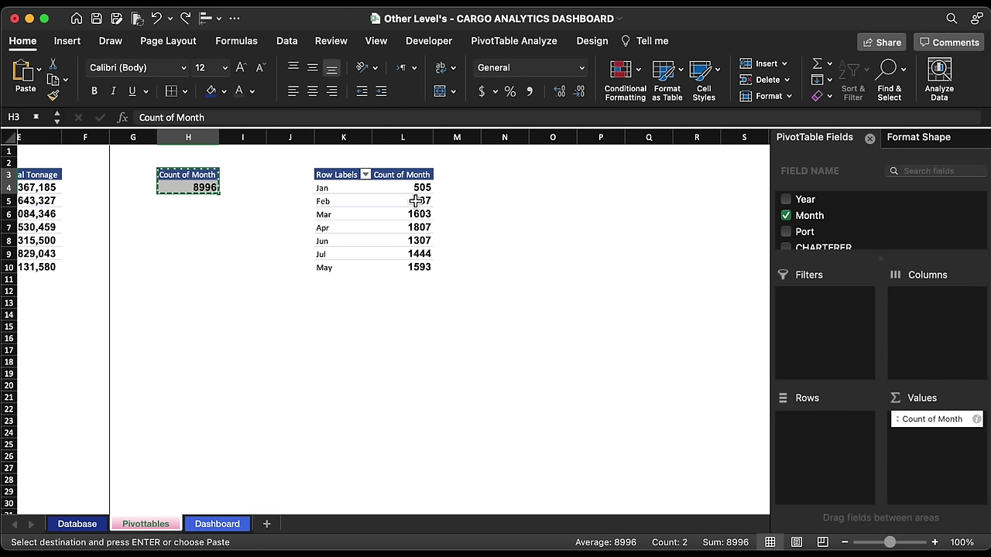
scroll(416, 201, right, 3)
scroll(416, 202, right, 2)
click(260, 175)
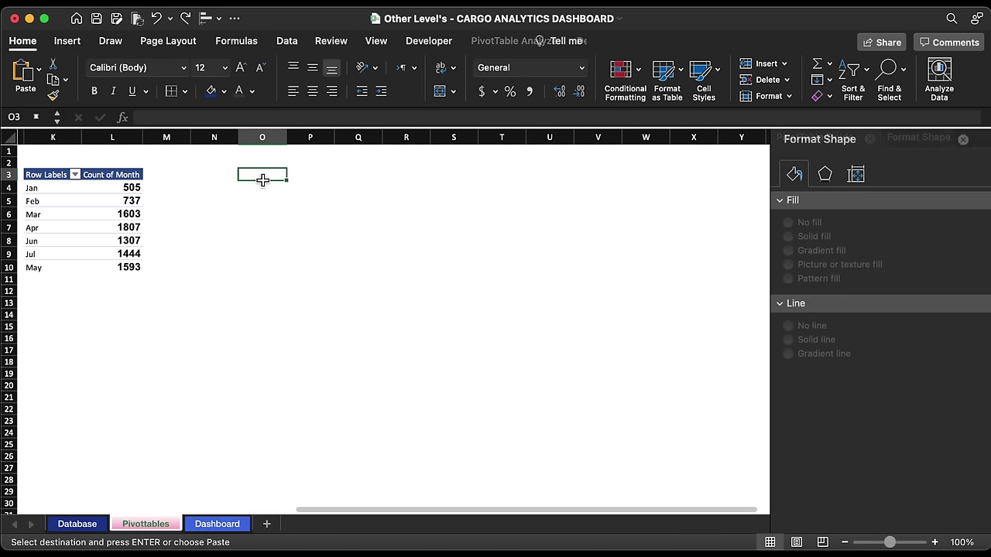
key(super+v)
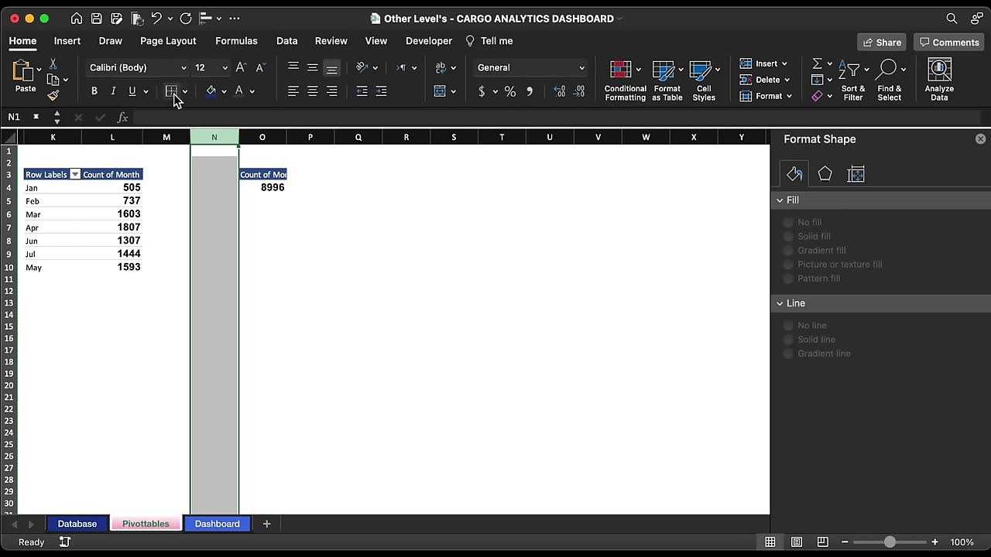
- Split the copied pivot by Cargo Type into Grains 8617 and Oil 379
click(273, 188)
scroll(336, 230, right, 3)
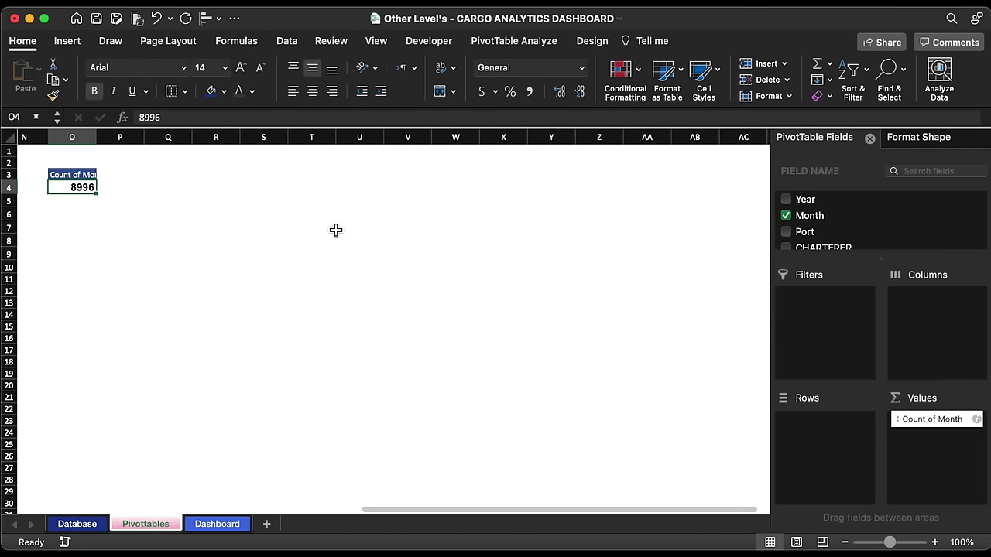
scroll(824, 236, down, 10)
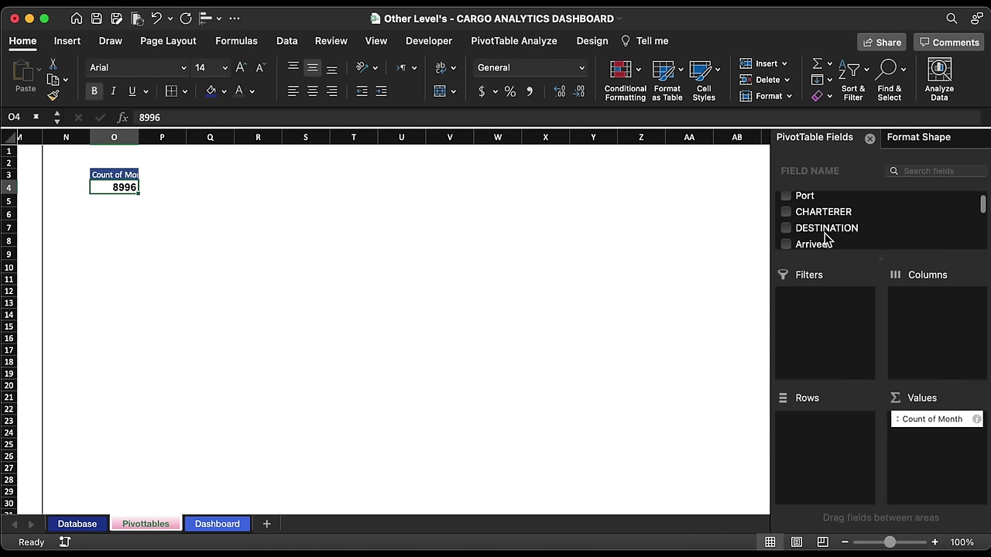
scroll(824, 236, up, 1)
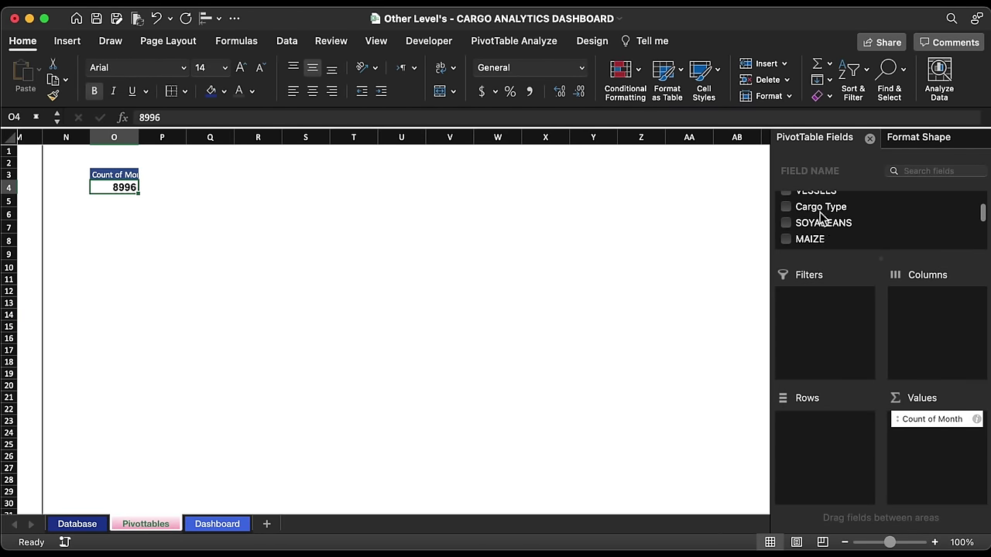
drag(819, 211, 832, 450)
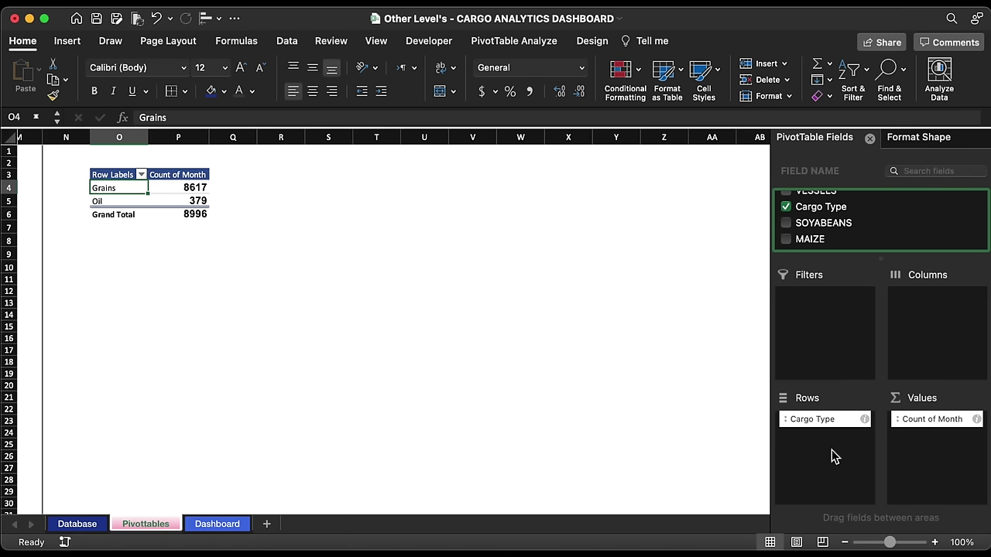
- Insert a doughnut chart of the Grains vs Oil shipment counts
click(66, 43)
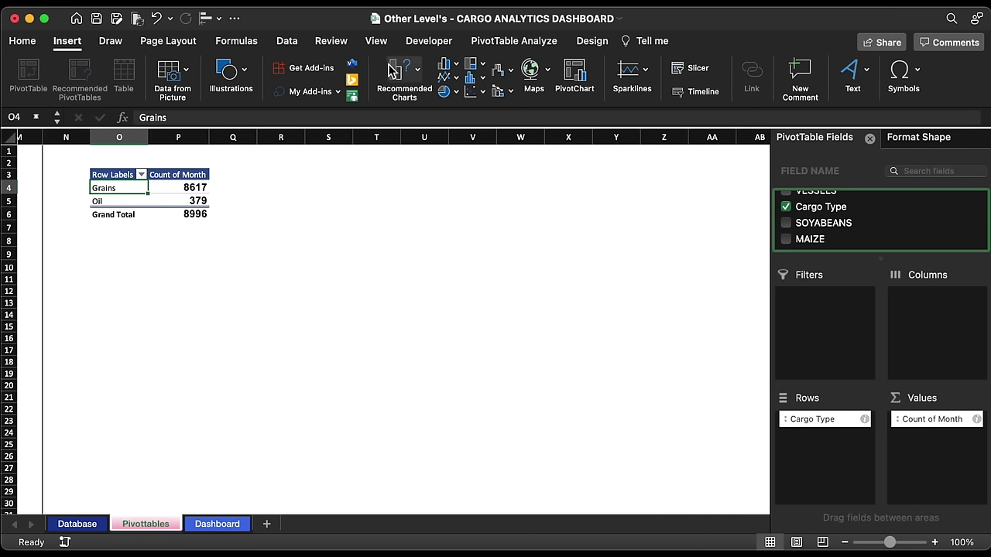
click(453, 92)
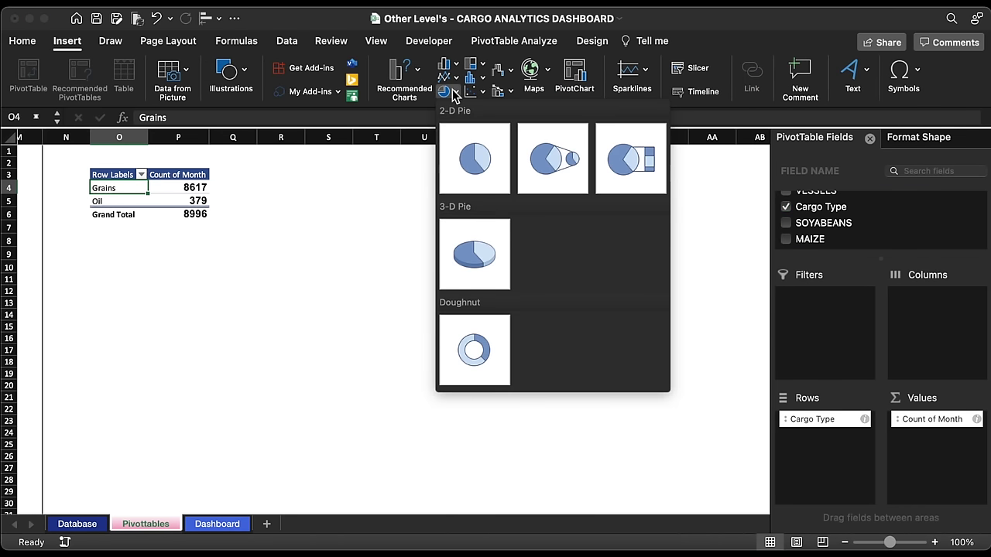
click(476, 345)
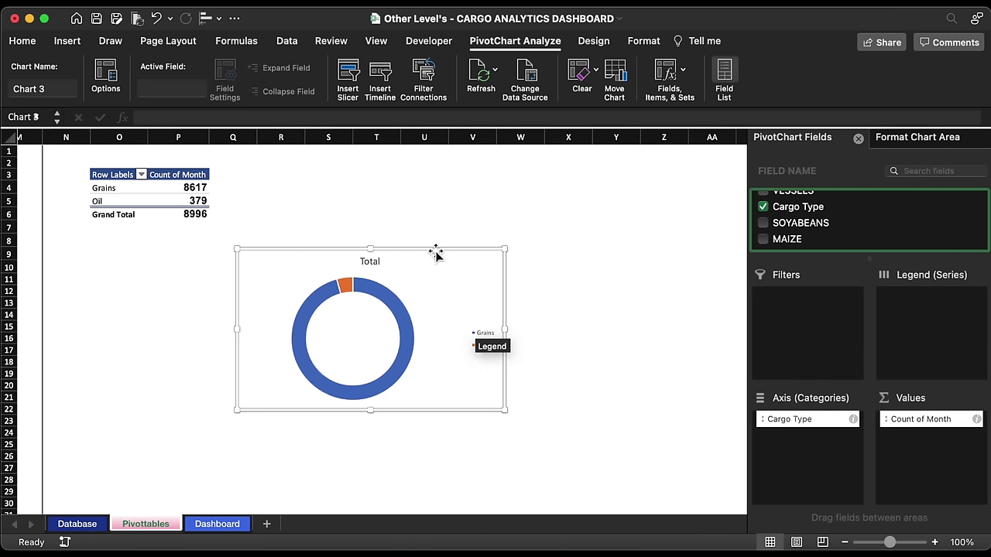
- Shrink the doughnut chart and enter the Grains share formula in Q4 as P4 divided by the pivot grand total
drag(505, 249, 174, 306)
click(254, 188)
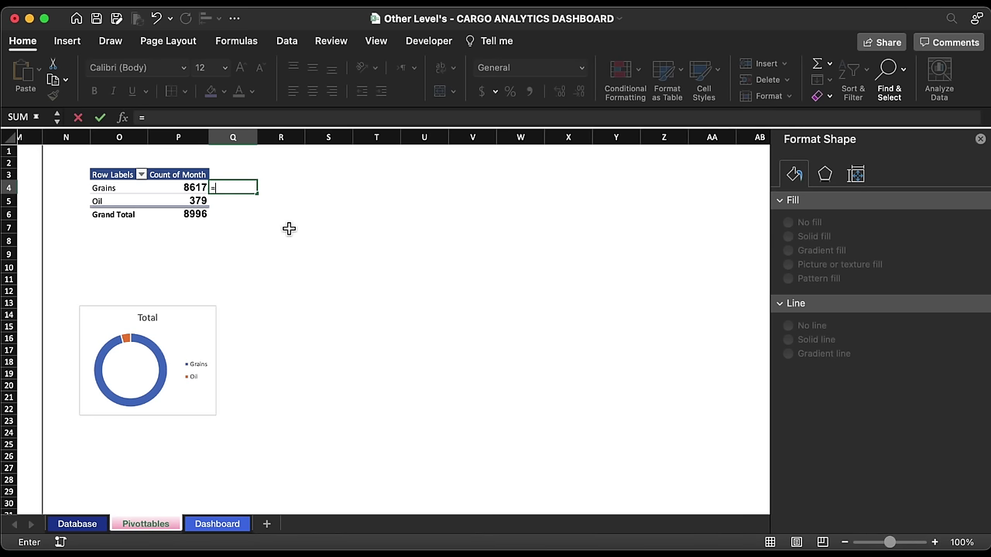
text(=p4)
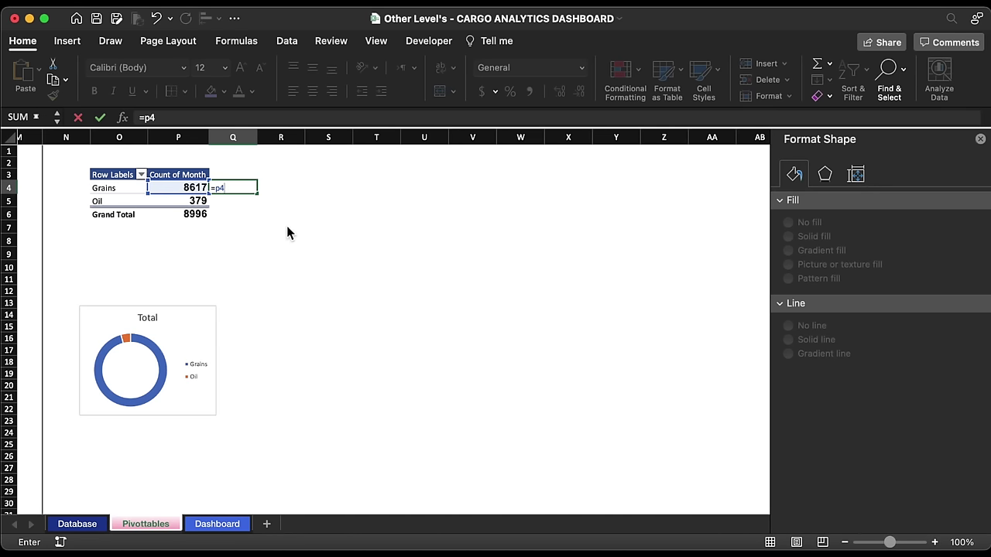
text(/)
click(195, 220)
key(Return)
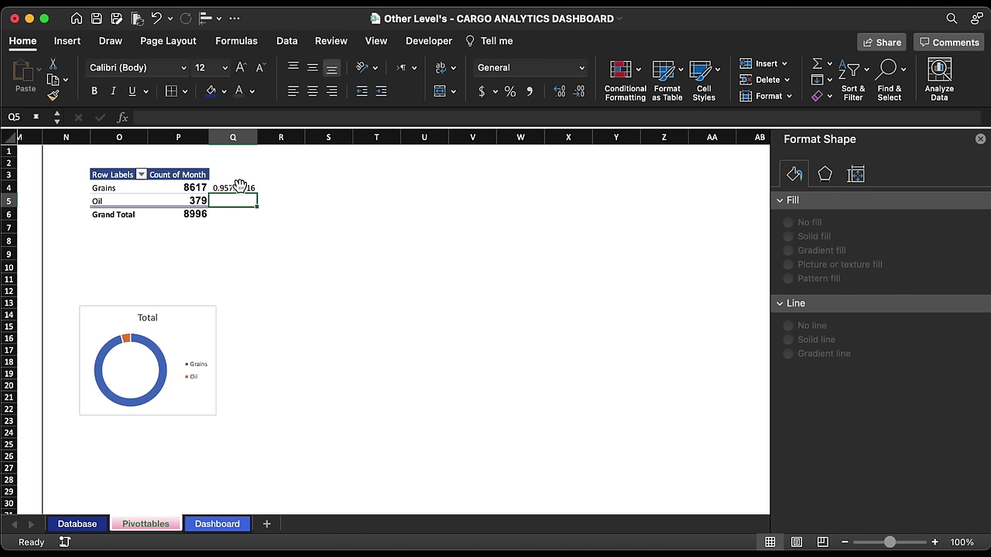
- Format Q4:Q5 as bold, middle-aligned 14 pt percentages showing 96% and 4%
click(244, 189)
drag(261, 197, 260, 197)
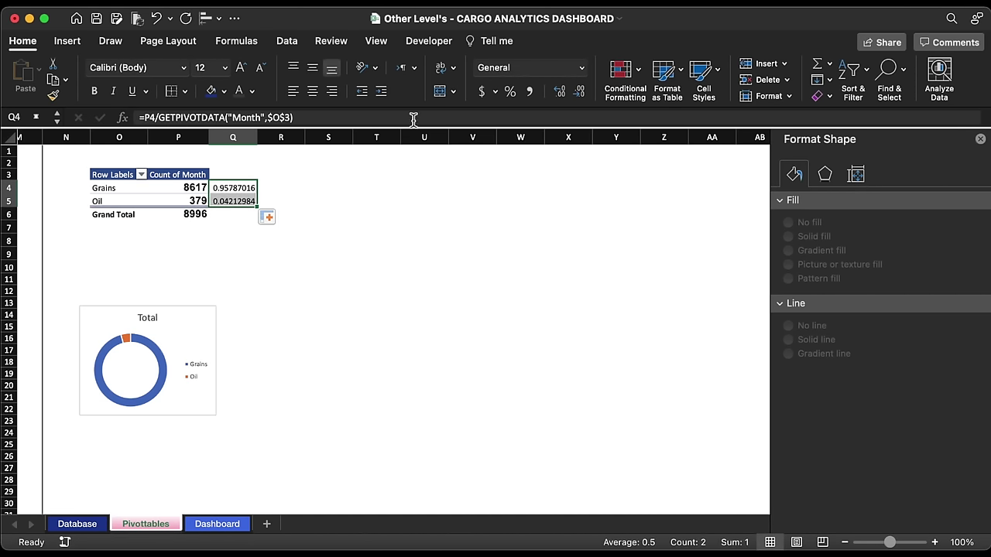
click(513, 92)
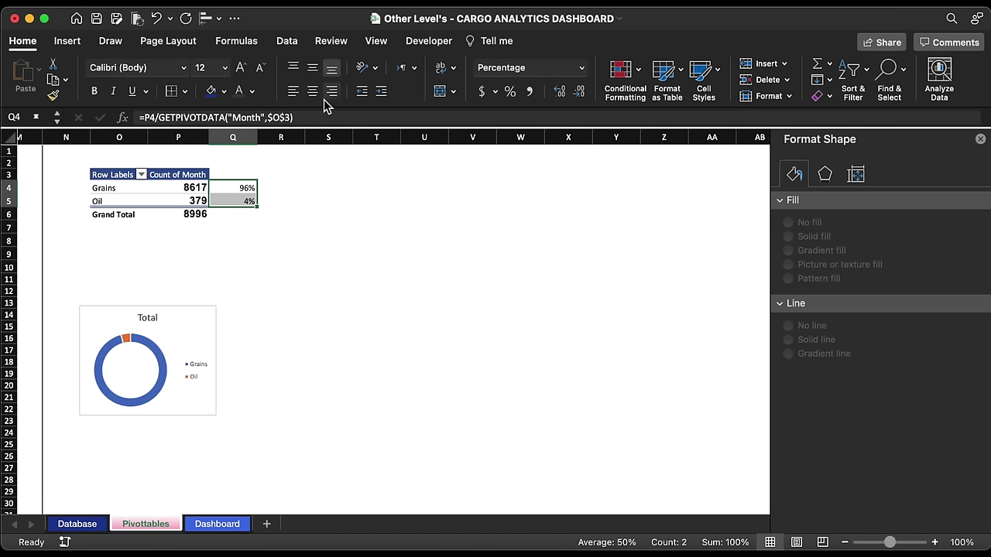
click(312, 70)
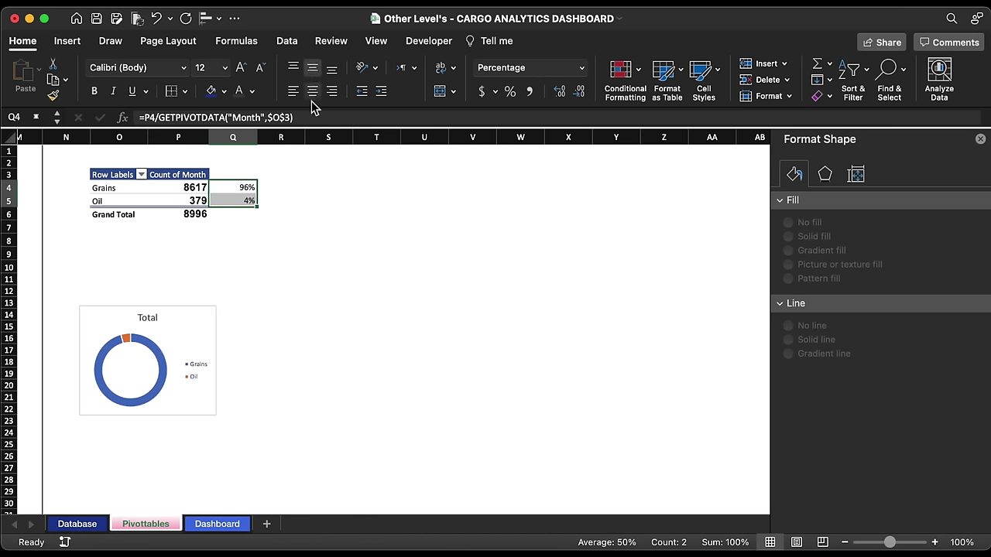
click(94, 91)
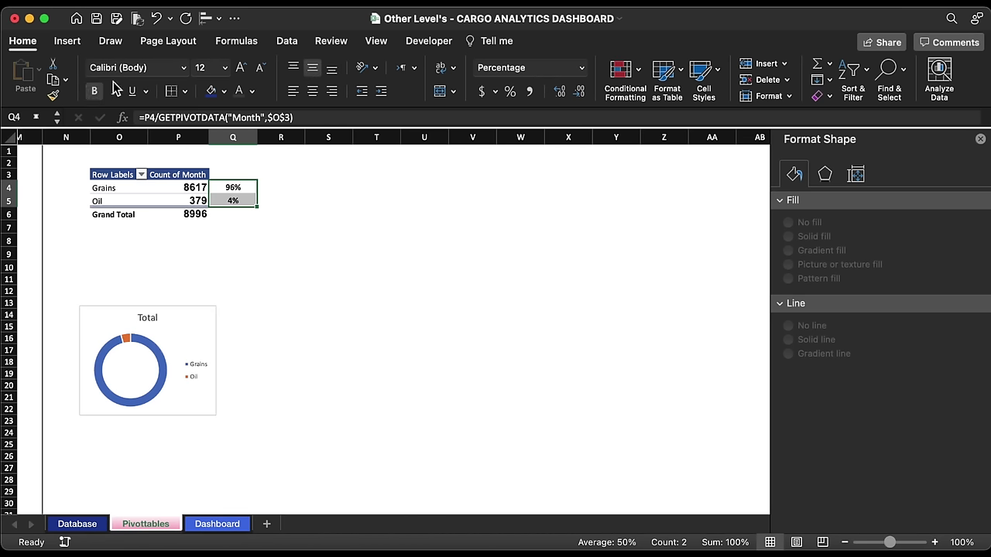
click(241, 67)
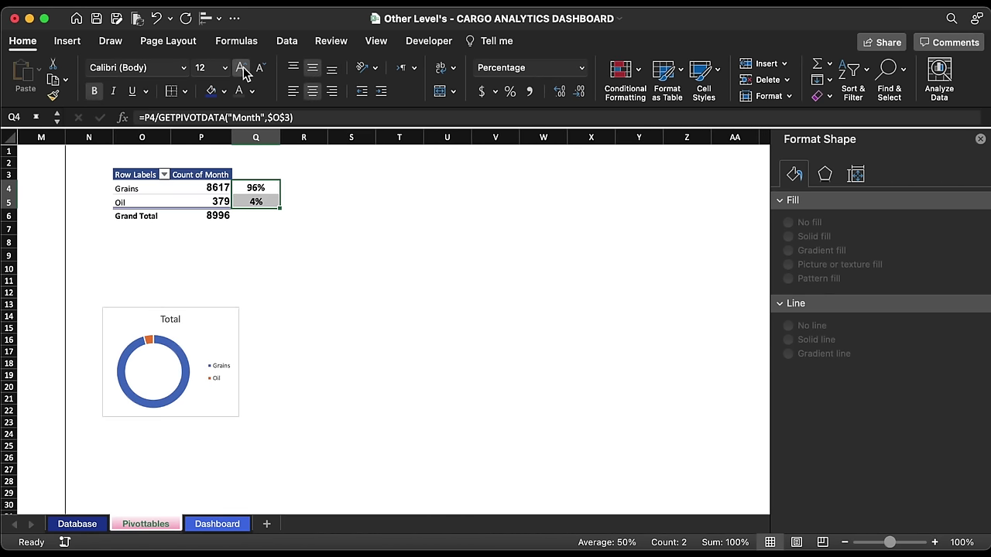
click(216, 313)
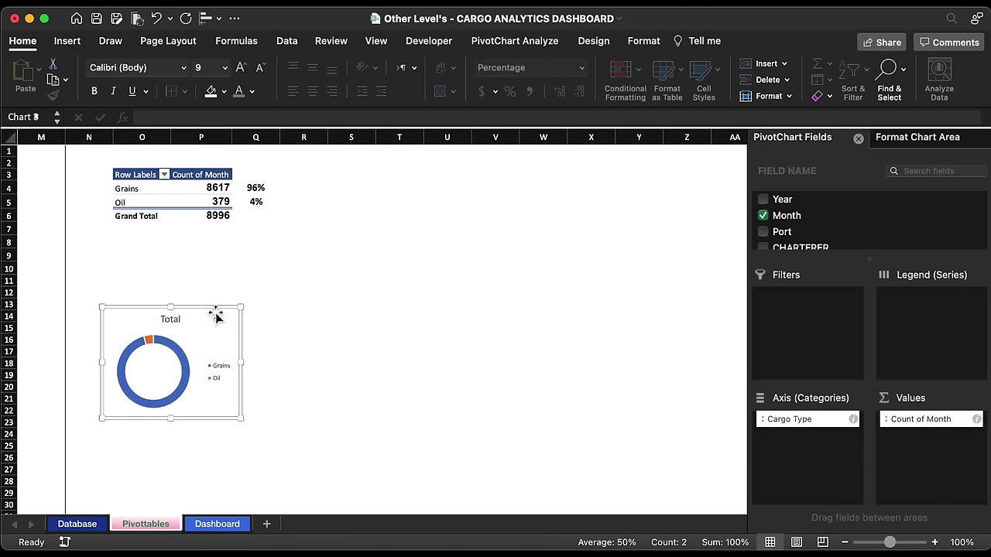
- Move the doughnut chart onto the Dashboard sheet and delete its legend and Total title
key(super+x)
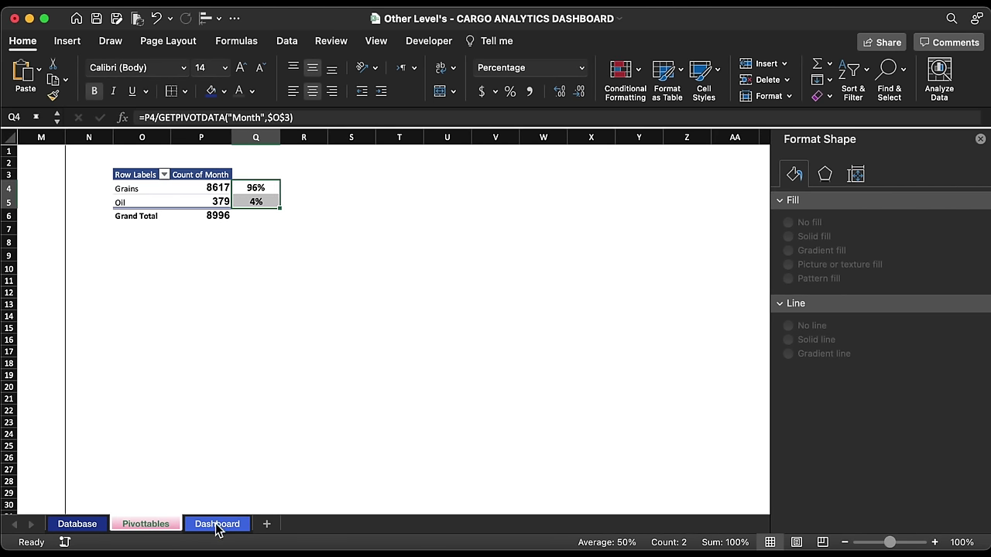
click(217, 524)
key(super+v)
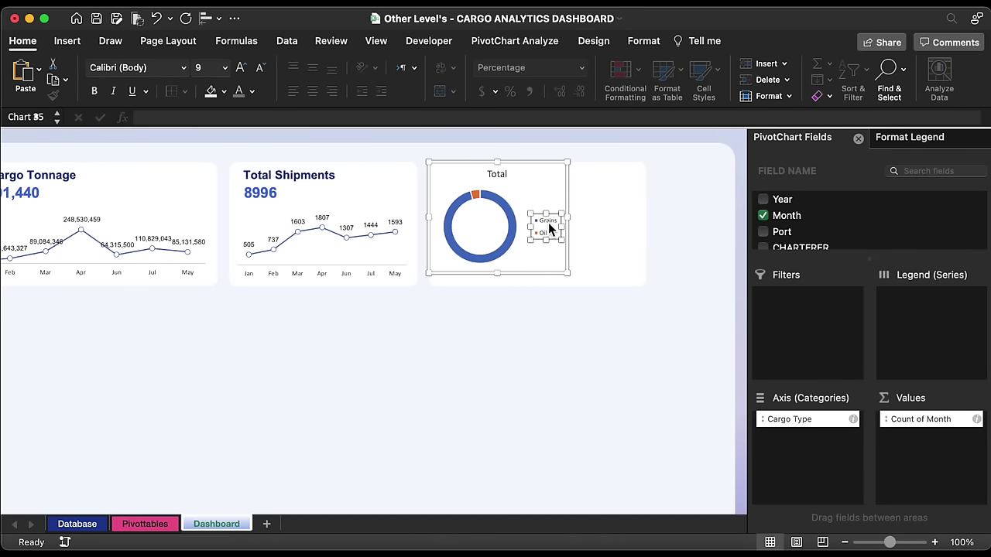
key(Delete)
click(497, 173)
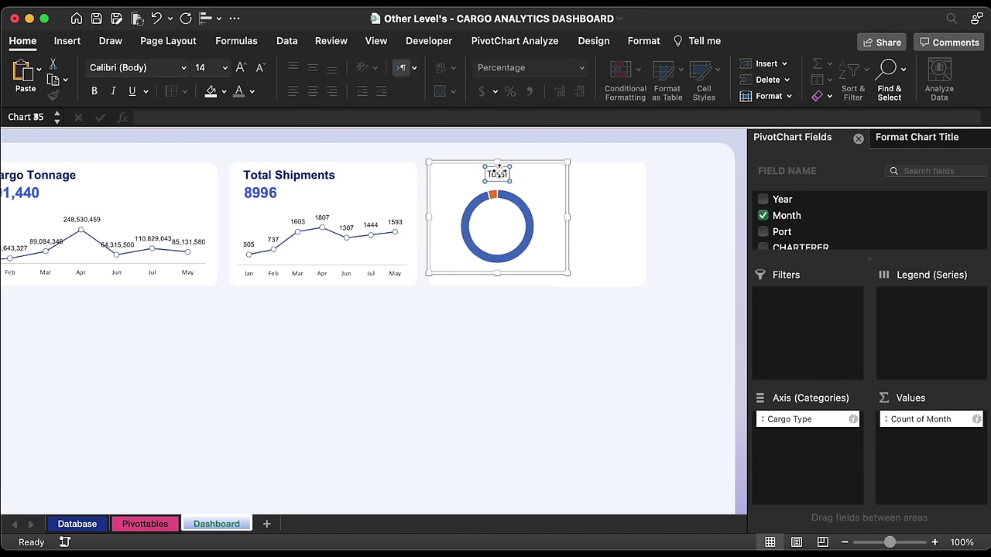
key(Delete)
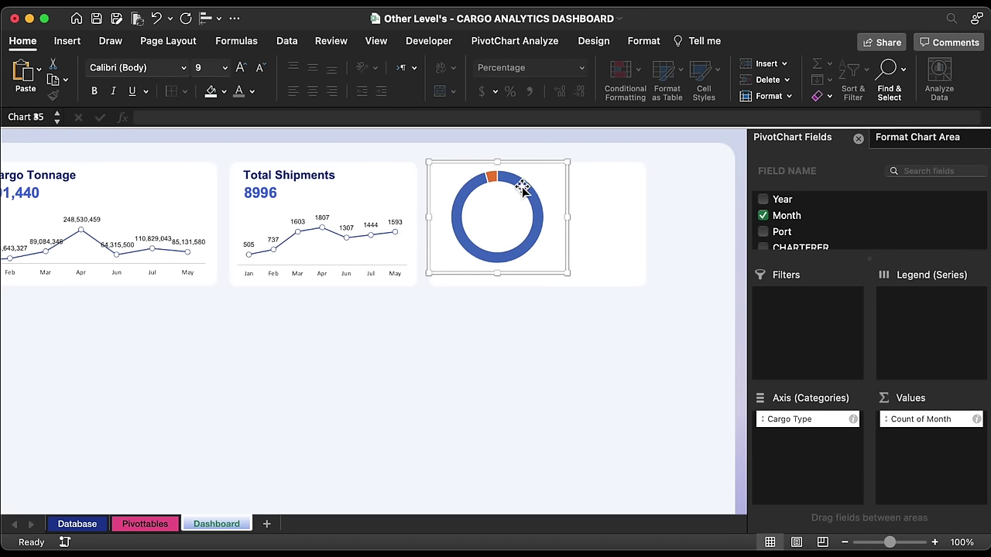
- Recolour the Oil slice of the doughnut light lavender
click(495, 178)
click(491, 176)
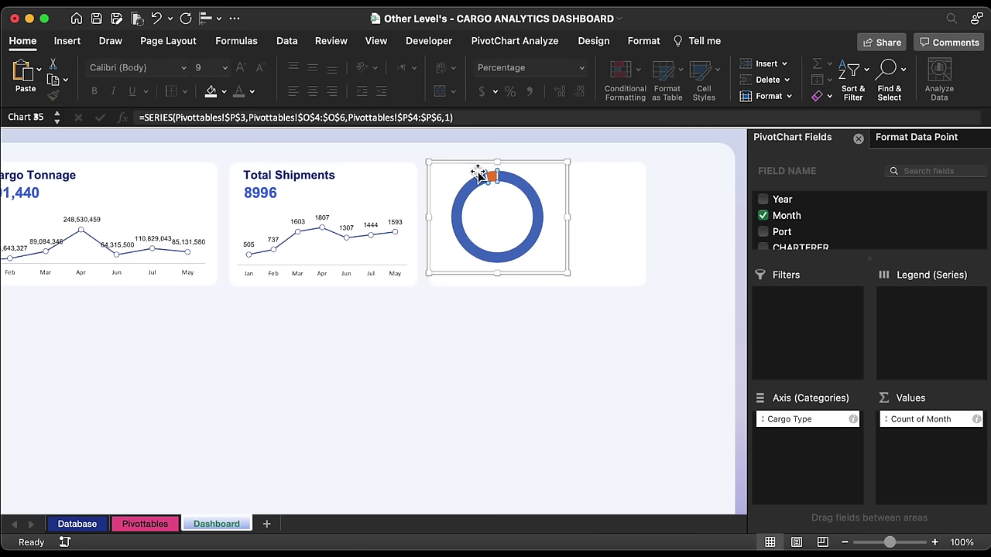
click(225, 92)
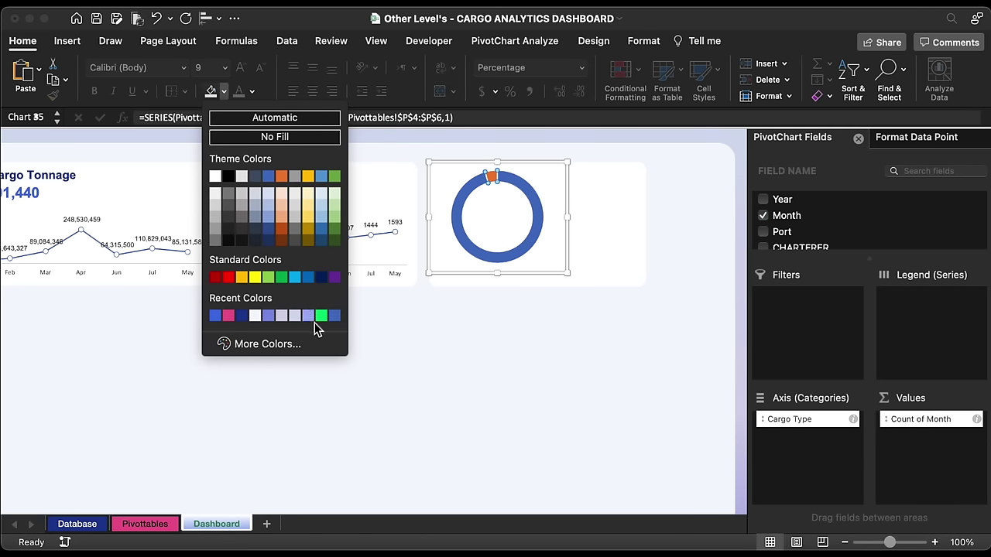
click(309, 316)
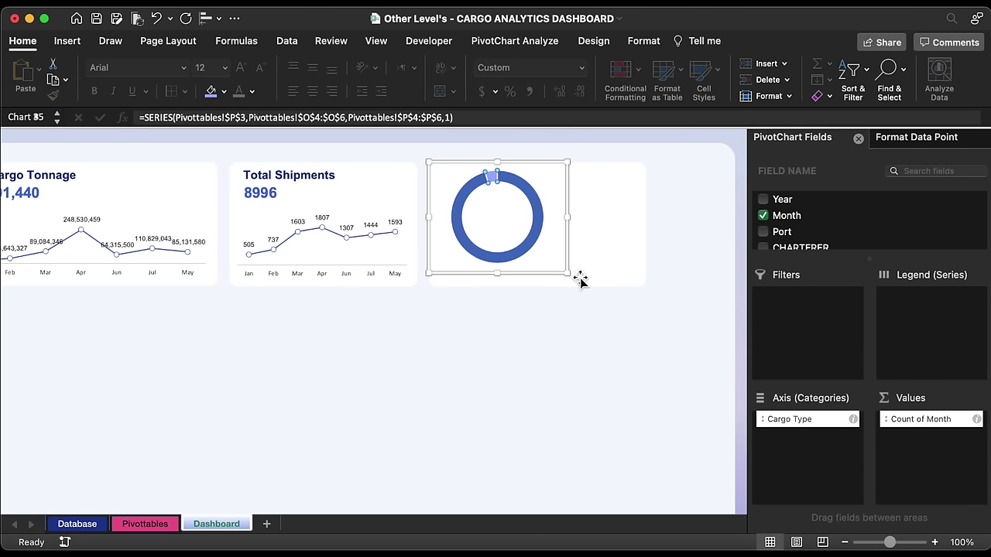
- Shrink the chart into the third card's corner and give it a transparent background
drag(571, 275, 500, 231)
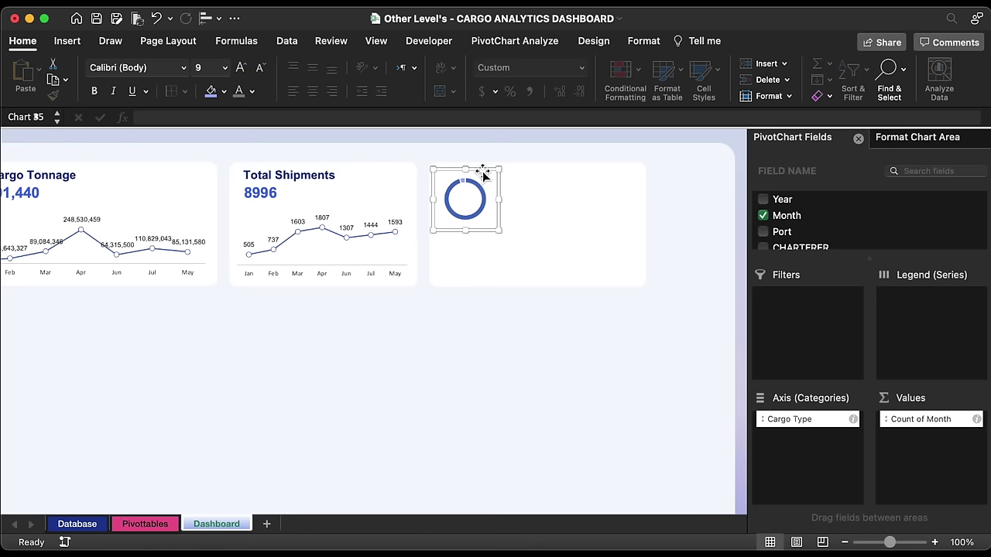
click(223, 91)
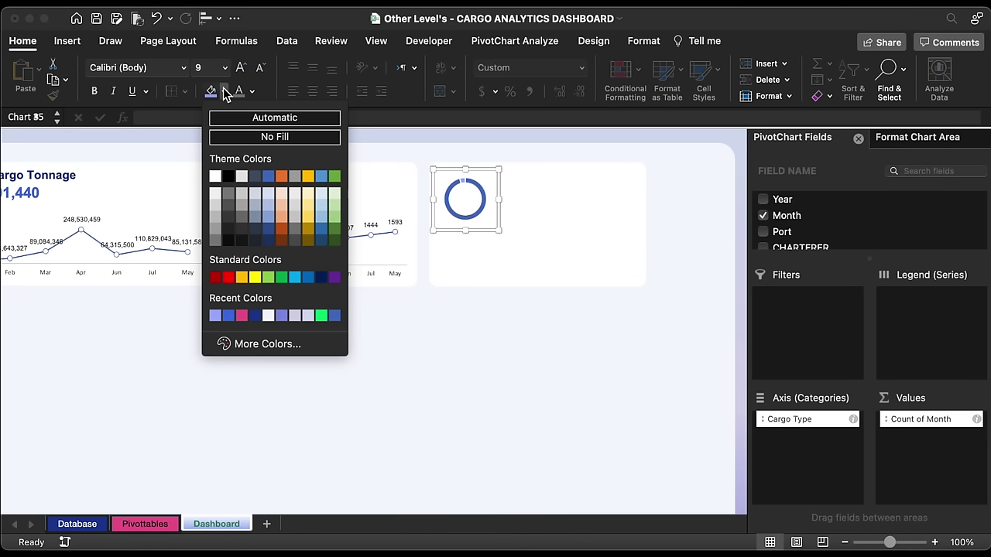
click(241, 136)
click(642, 42)
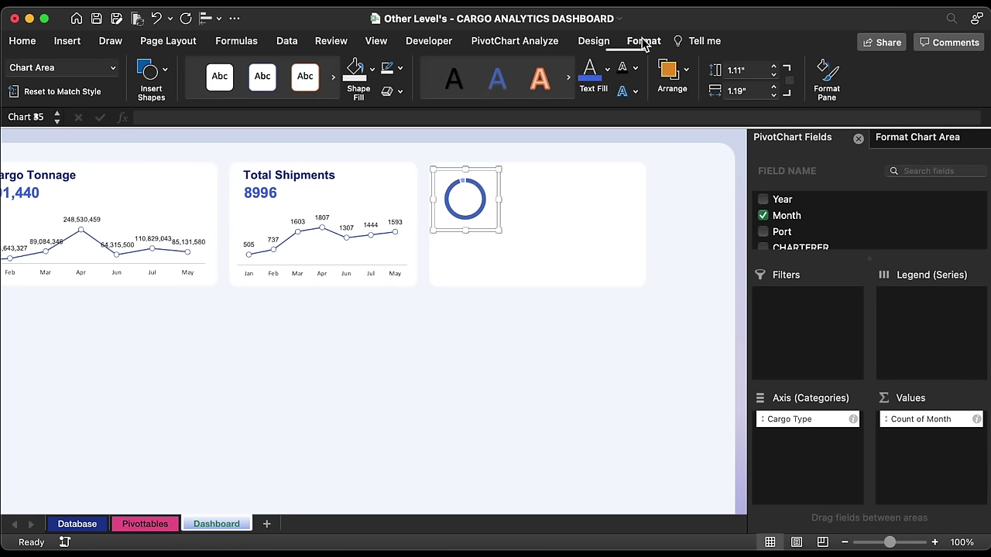
click(401, 70)
- Remove the chart outline and copy the Total Shipments title and 8996 value boxes into the third card
click(416, 115)
click(309, 166)
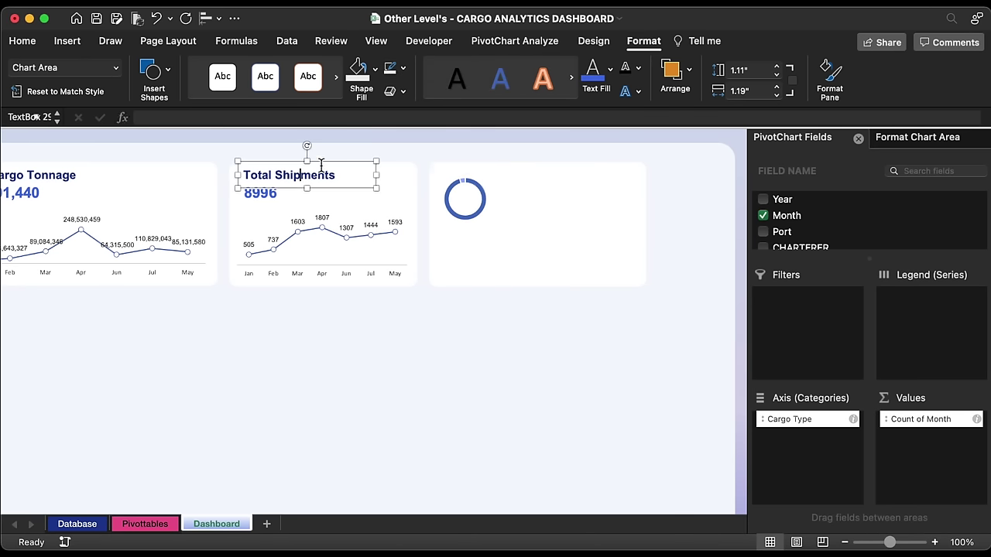
shift+click(265, 195)
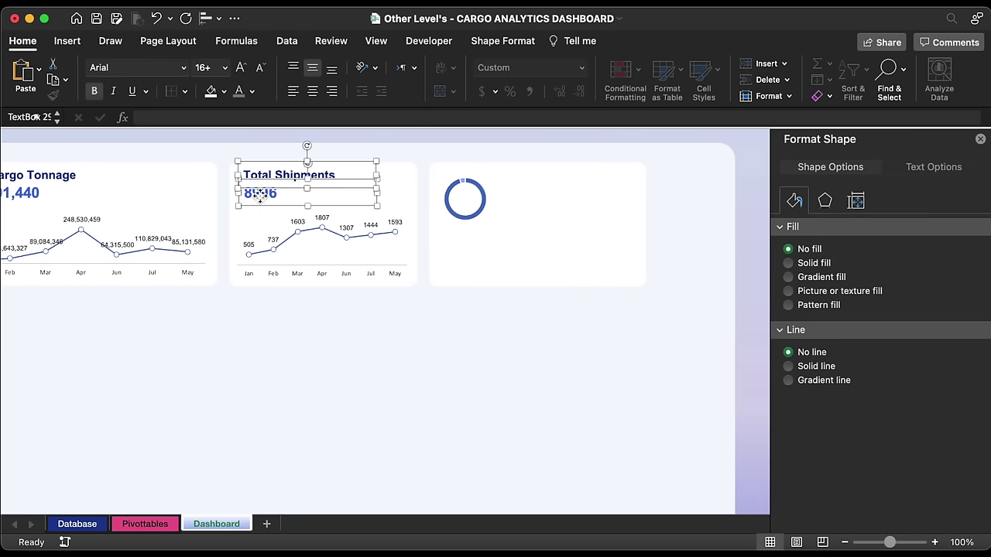
drag(260, 195, 533, 190)
- Retitle the copy 'Graints and Oil's Cargo Tonnage' at size 12, widened to one line
drag(589, 175, 534, 177)
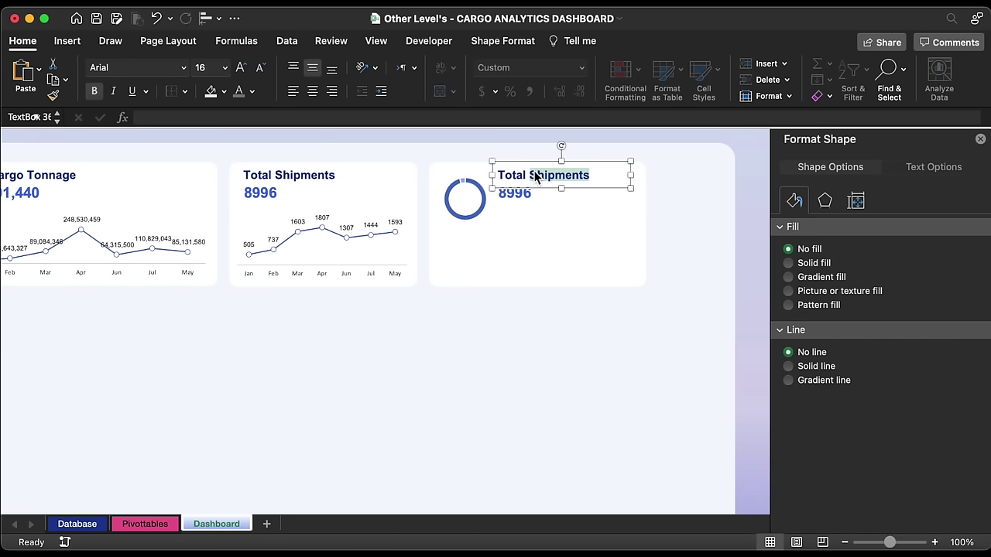
triple_click(534, 176)
key(super+v)
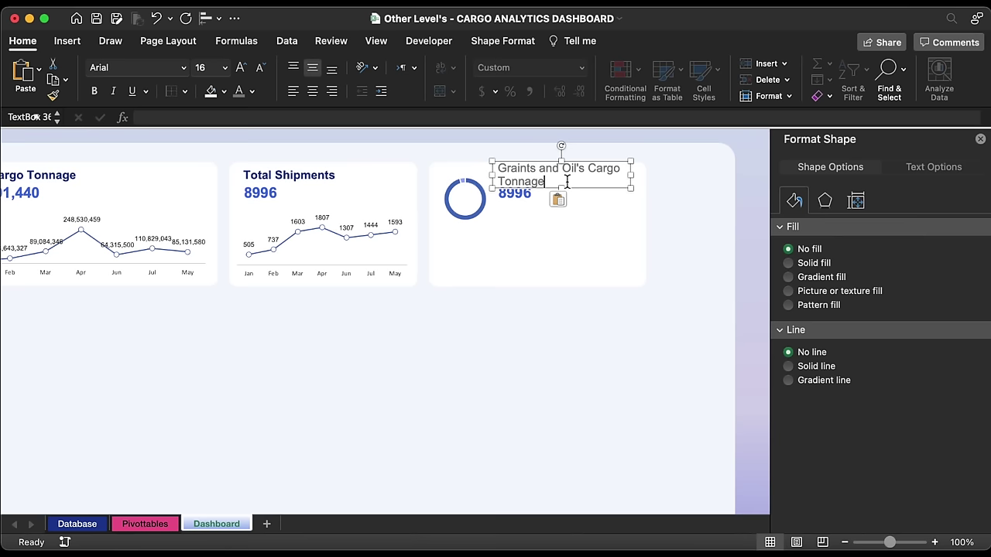
triple_click(517, 170)
click(225, 67)
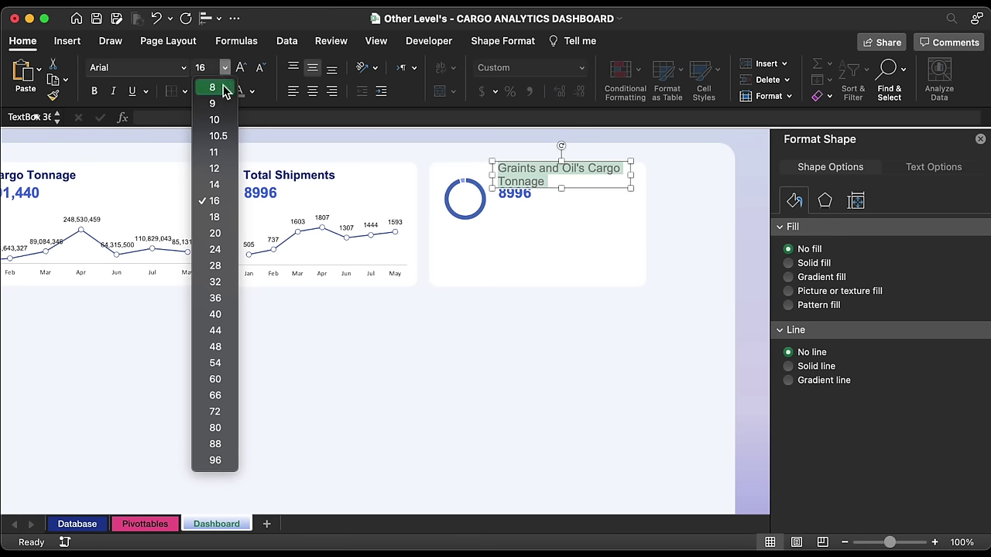
click(222, 171)
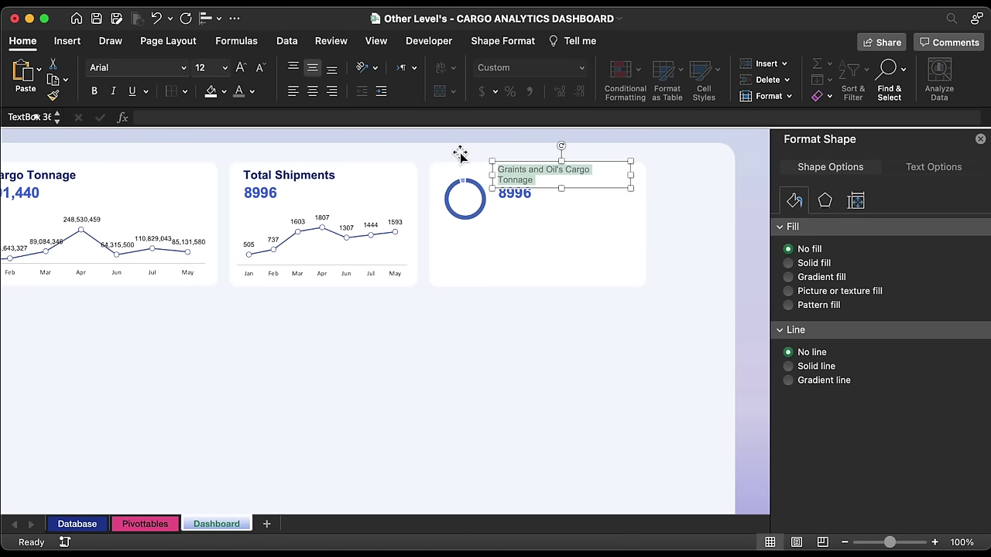
click(630, 174)
drag(631, 176, 652, 175)
- Link the copied value box to =Pivottables!P4 so it shows 8617 in blue
click(533, 197)
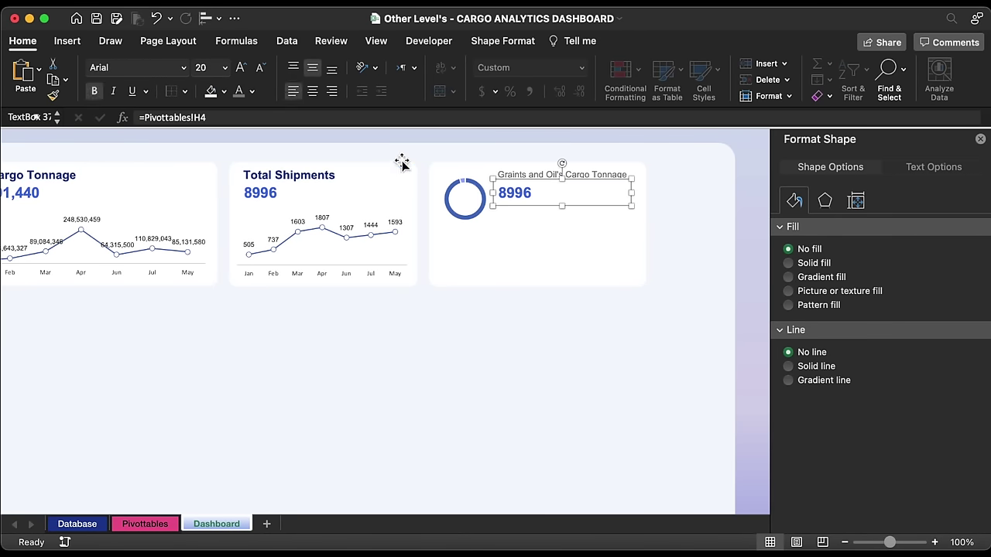
click(223, 118)
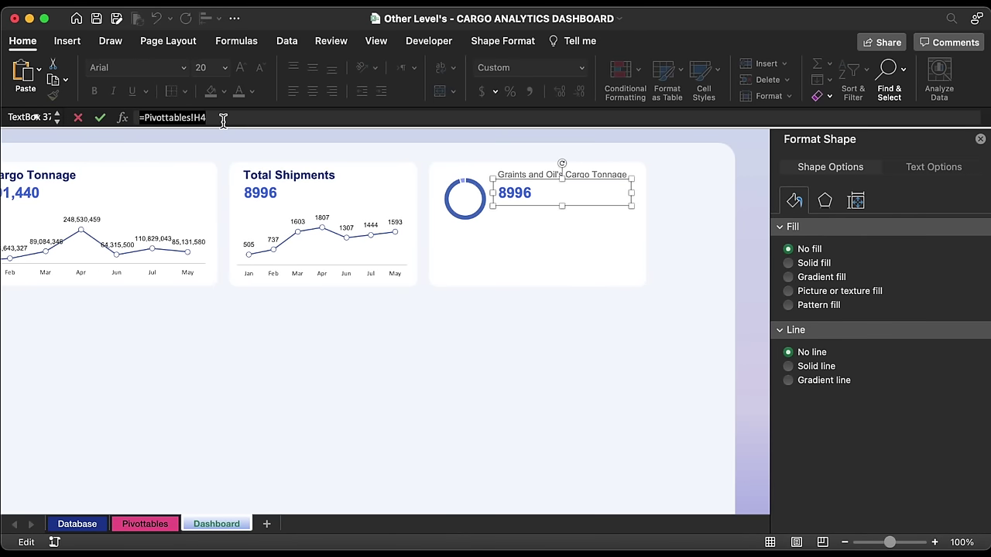
key(BackSpace)
key(BackSpace)
key(BackSpace)
key(BackSpace)
key(BackSpace)
key(BackSpace)
key(BackSpace)
key(BackSpace)
key(BackSpace)
key(BackSpace)
key(BackSpace)
key(BackSpace)
key(BackSpace)
key(BackSpace)
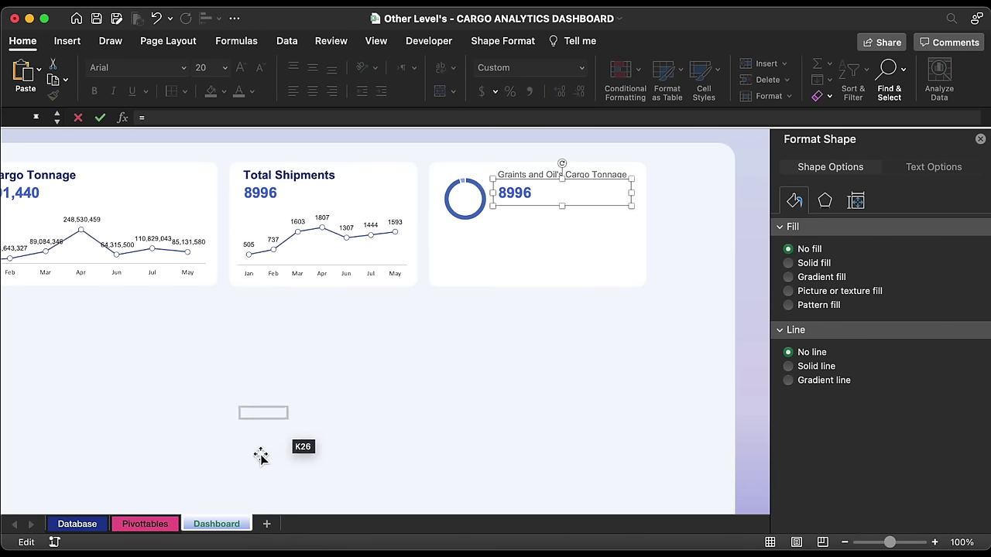
click(144, 525)
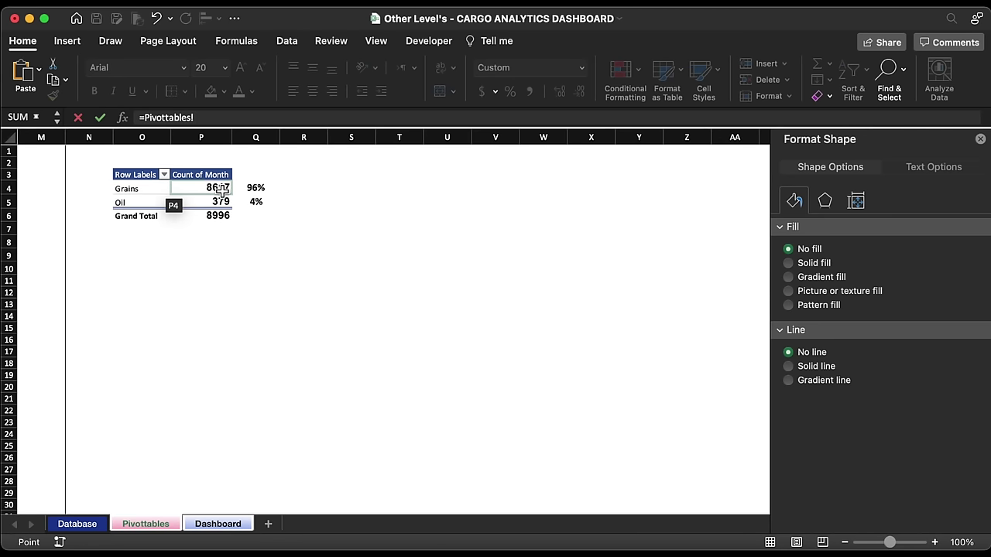
click(222, 167)
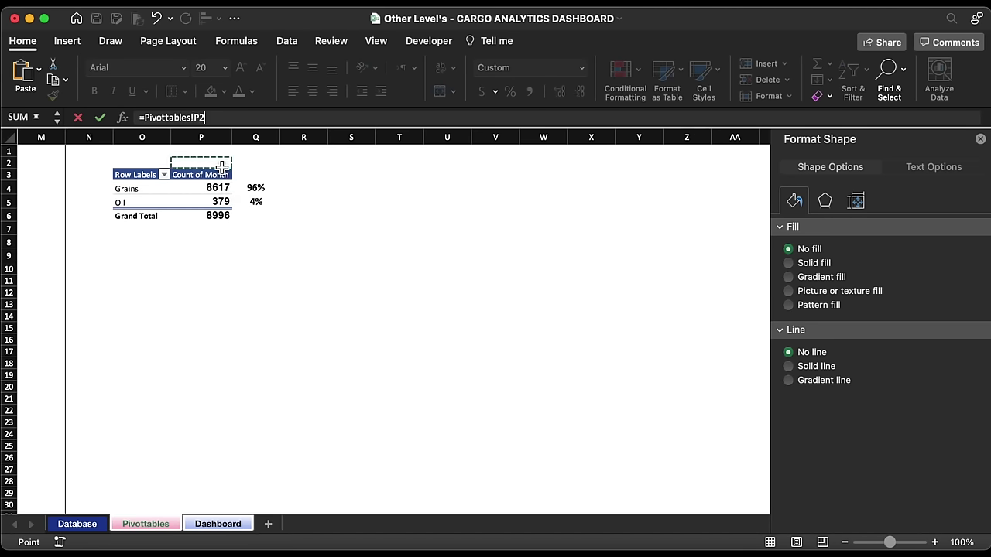
key(BackSpace)
text(4)
key(Return)
click(251, 91)
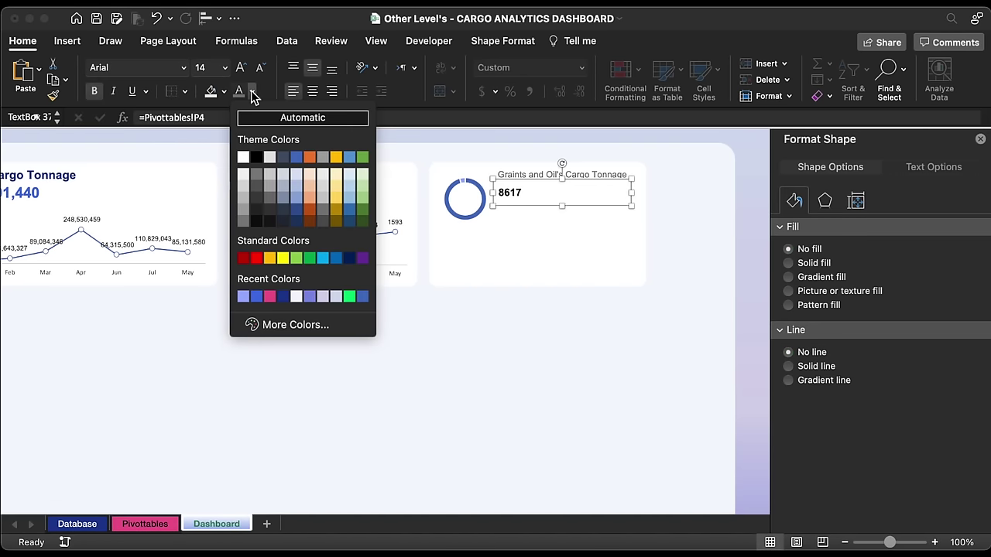
click(256, 296)
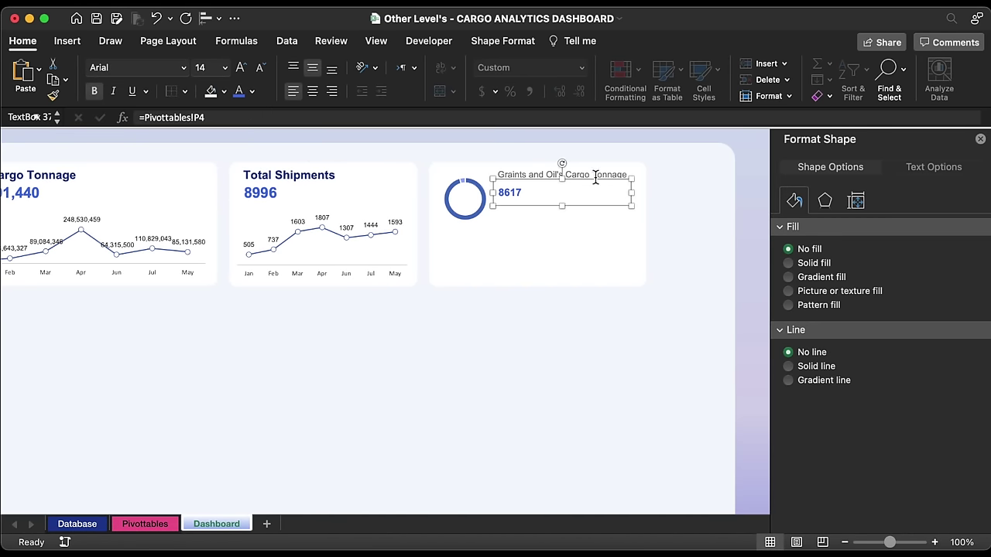
- Narrow the 8617 box, duplicate it, and link the copy to =Pivottables!Q4
drag(631, 194, 542, 199)
key(super+v)
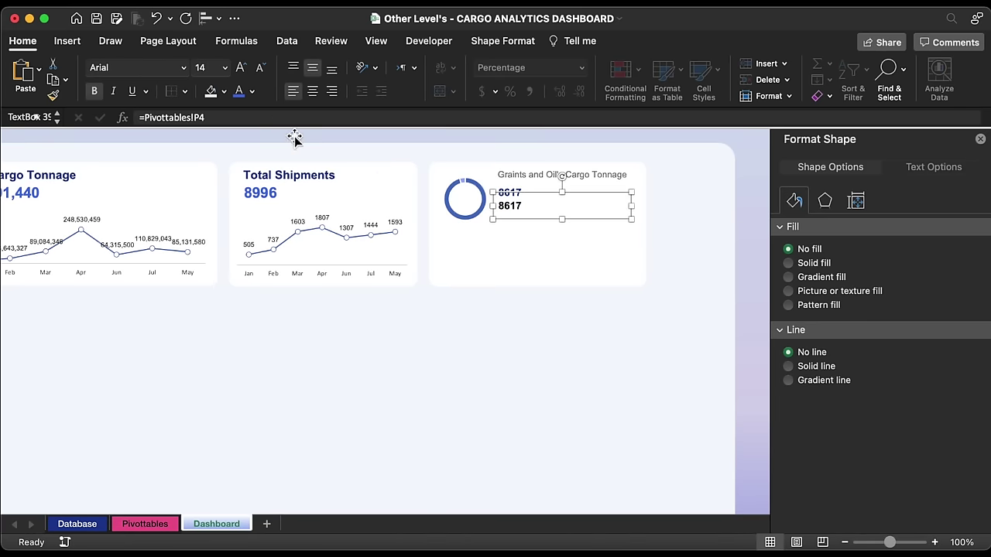
click(203, 118)
text(Q4)
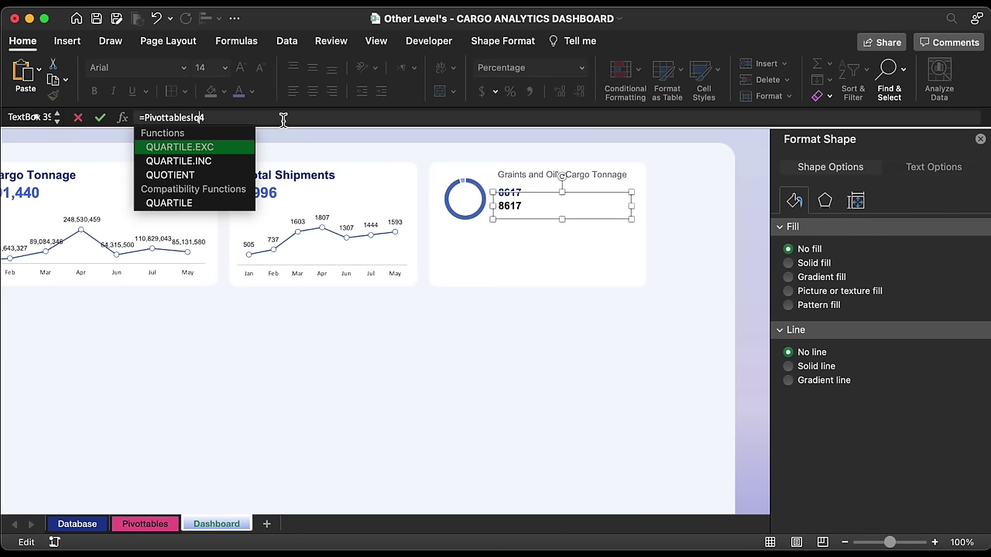
key(Return)
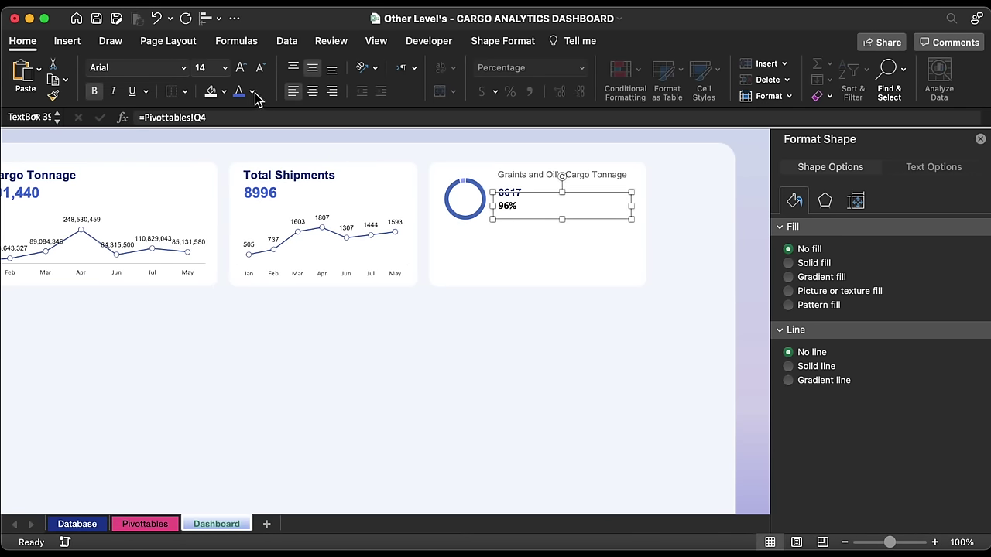
- Style the 96% text as non-bold Arial 12 pt and narrow its box
click(96, 92)
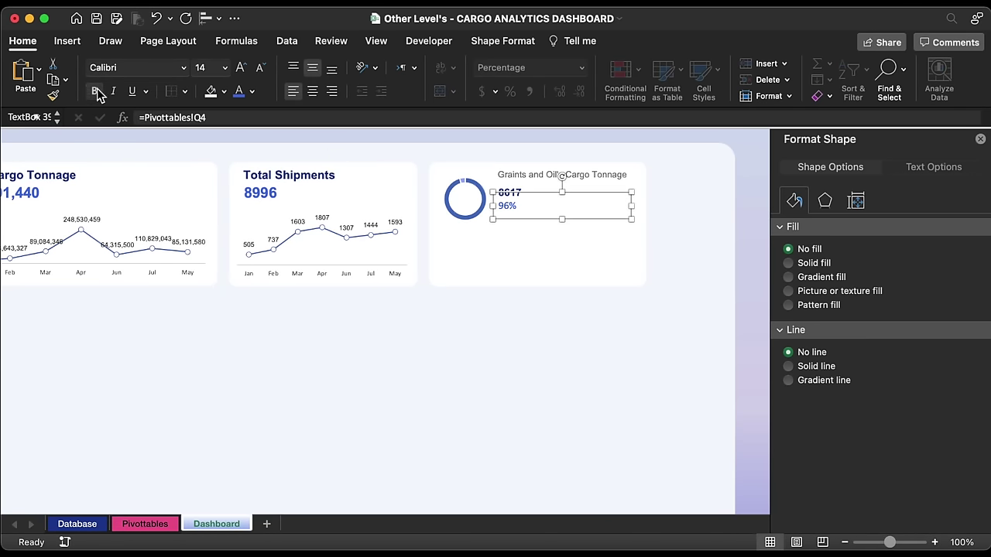
click(225, 67)
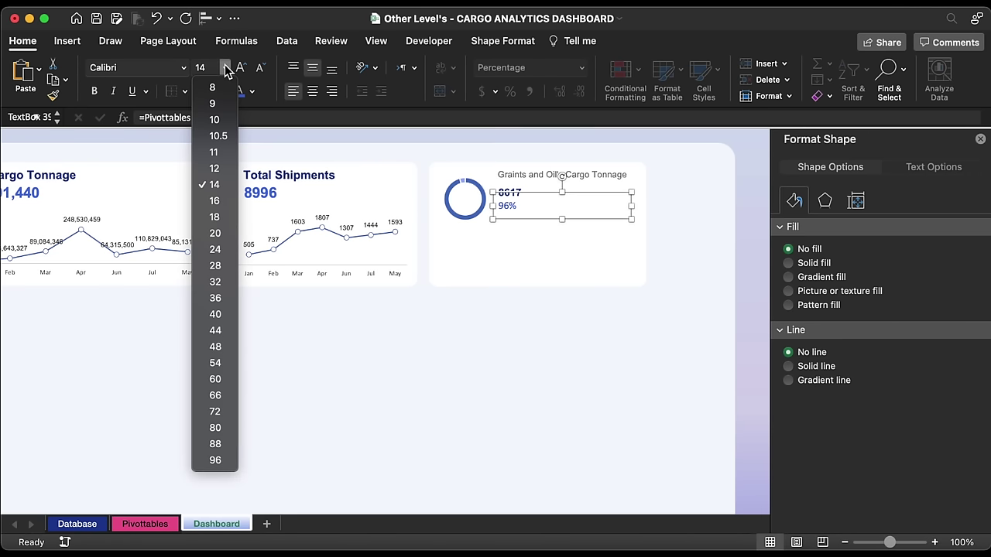
click(214, 169)
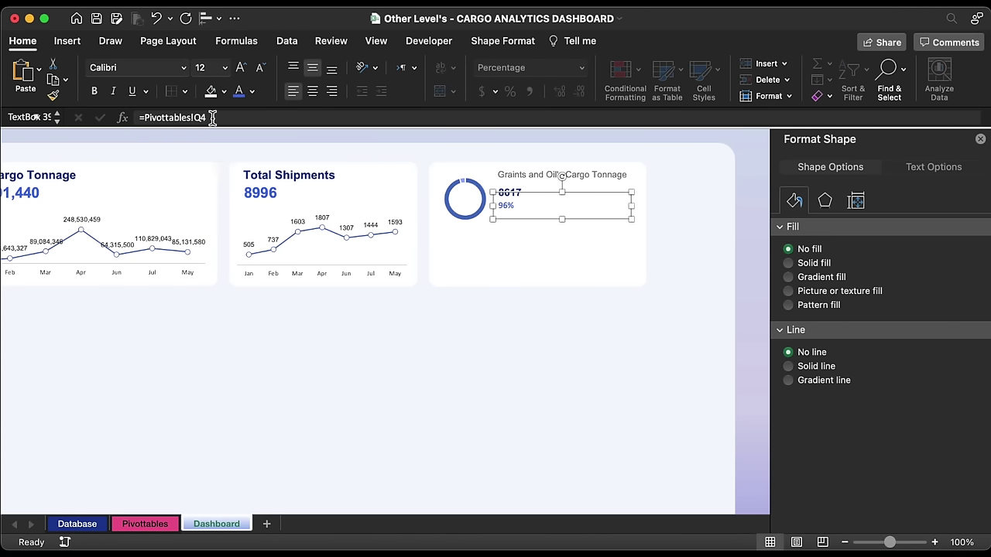
click(184, 69)
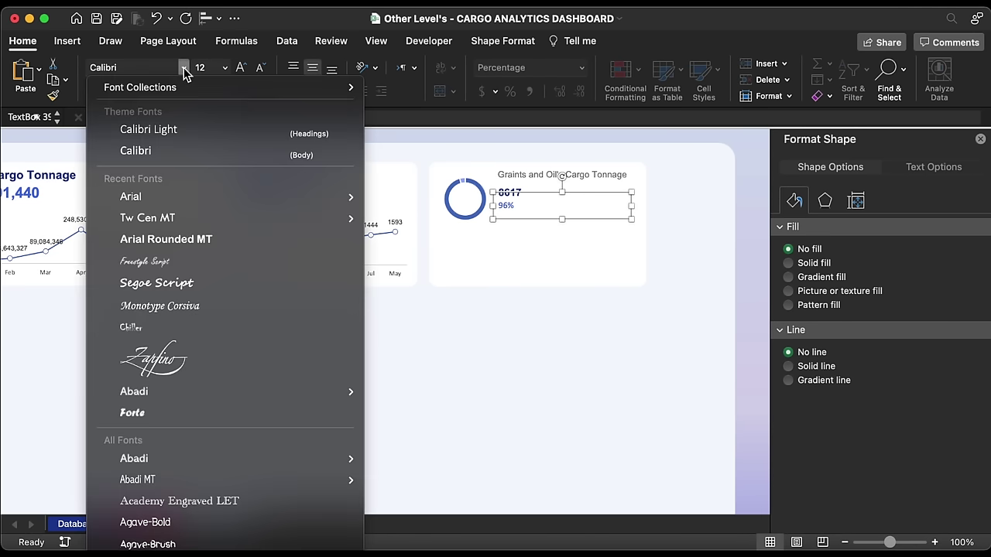
click(147, 198)
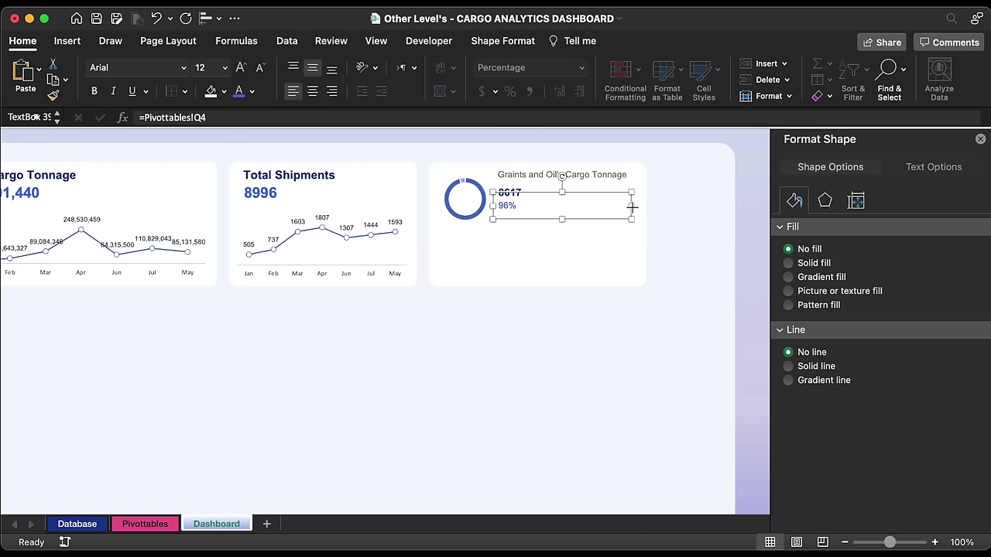
mouse_move(631, 207)
mouse_down()
mouse_move(534, 204)
mouse_move(586, 192)
mouse_move(713, 194)
mouse_move(626, 219)
mouse_up()
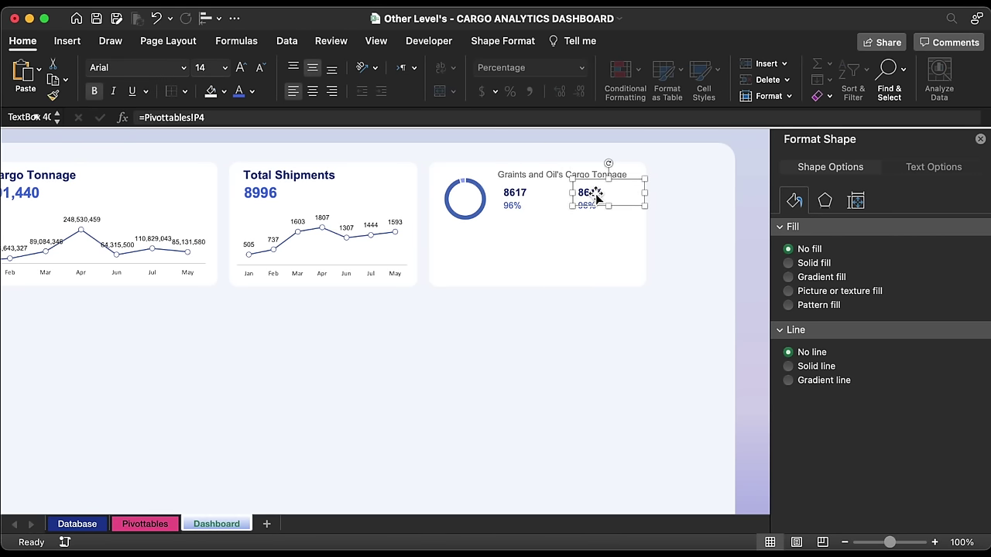
- Relink the copied boxes to Pivottables!P5 and Q5 so they show 379 and 4%
click(244, 117)
key(BackSpace)
text(5)
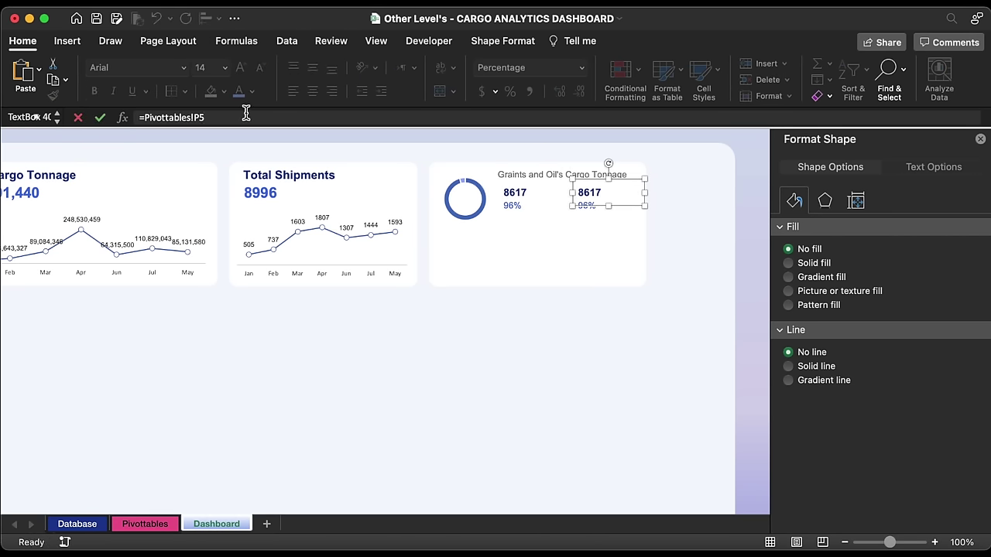
key(Return)
click(592, 219)
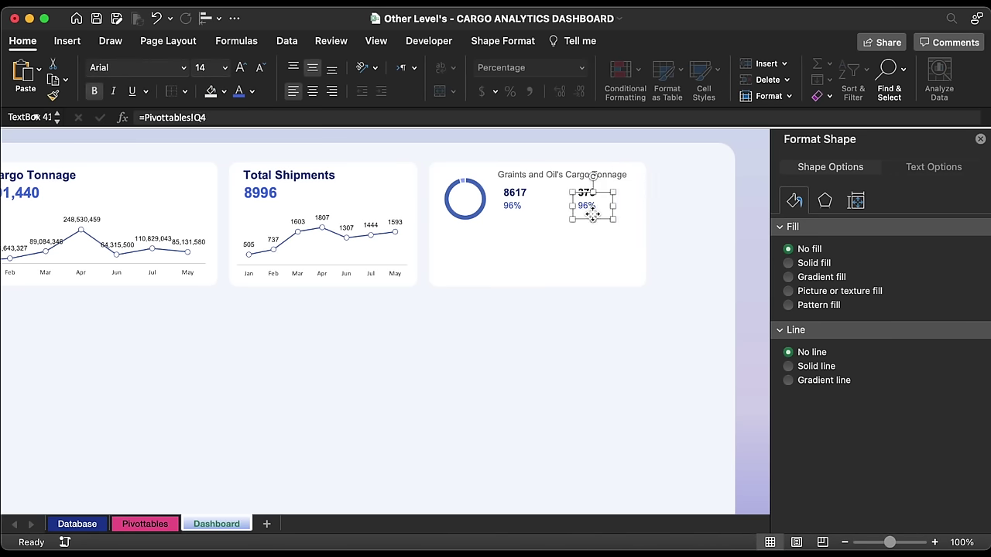
click(324, 118)
key(BackSpace)
text(5)
key(Return)
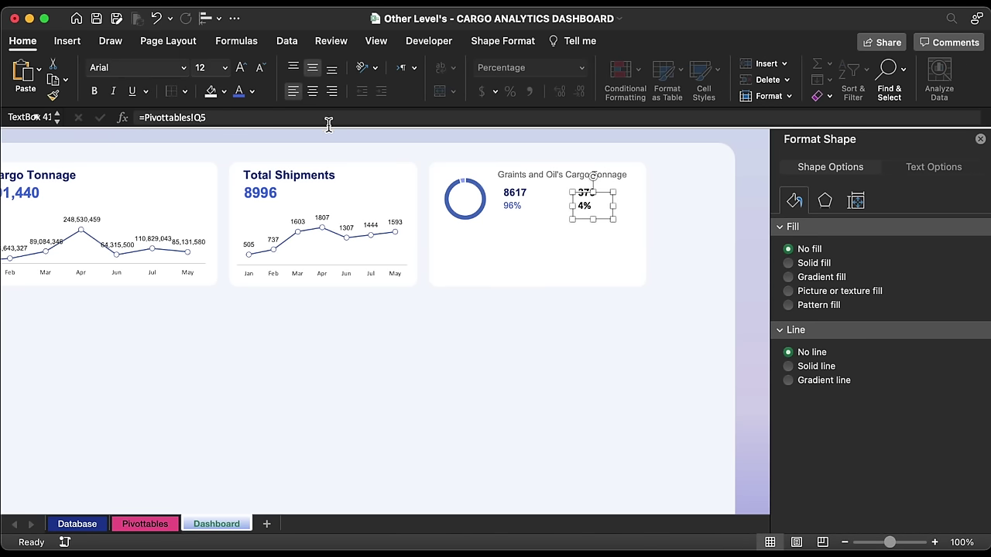
- Use Format Painter to copy the 96% and 8617 styling onto 4% and 379
click(517, 206)
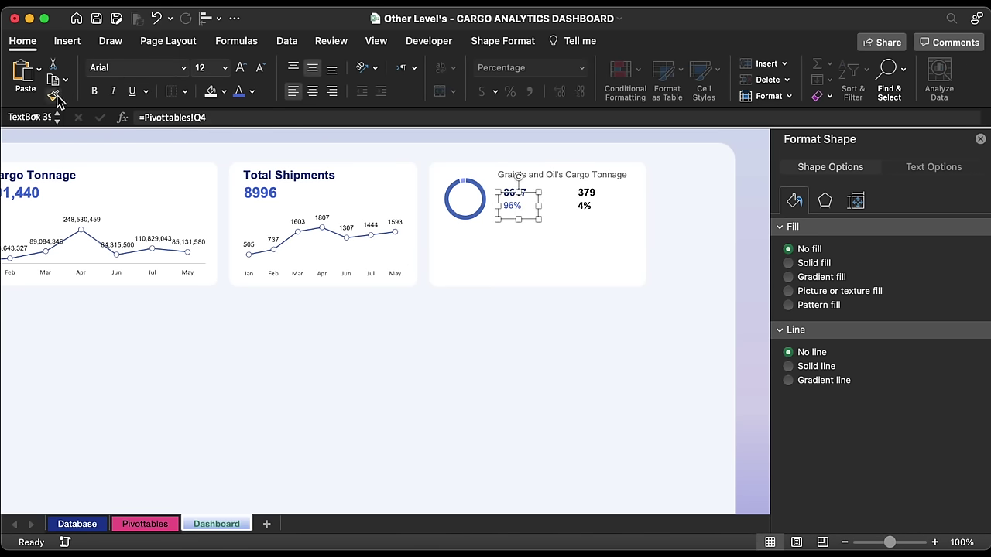
click(53, 94)
click(586, 206)
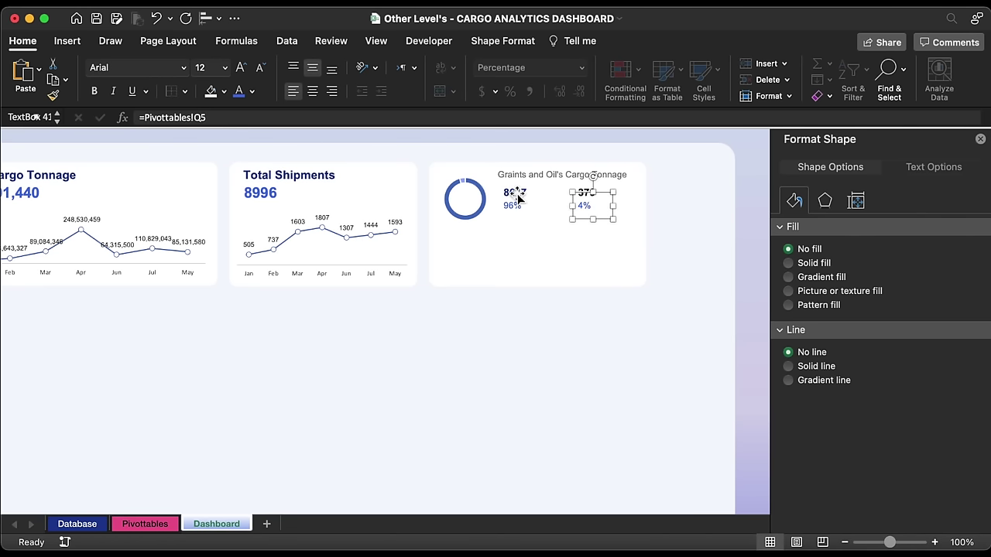
click(515, 192)
click(53, 94)
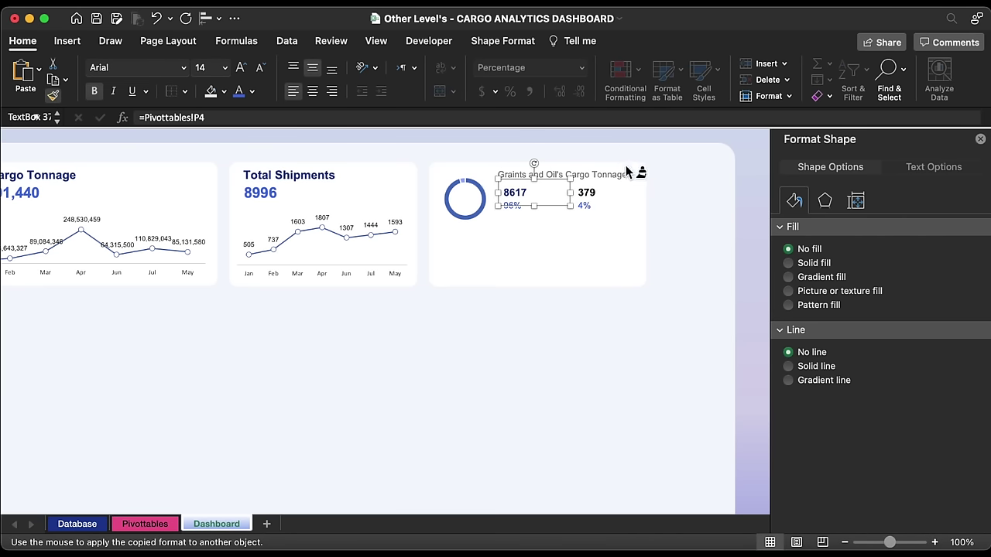
click(589, 192)
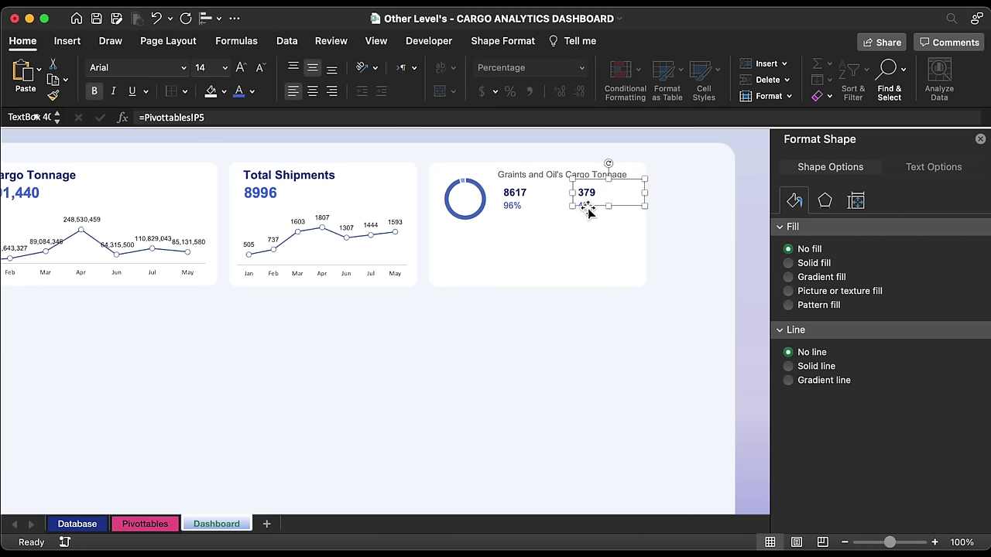
- Draw a small oval and move it beside 8617 in the tonnage card
click(67, 41)
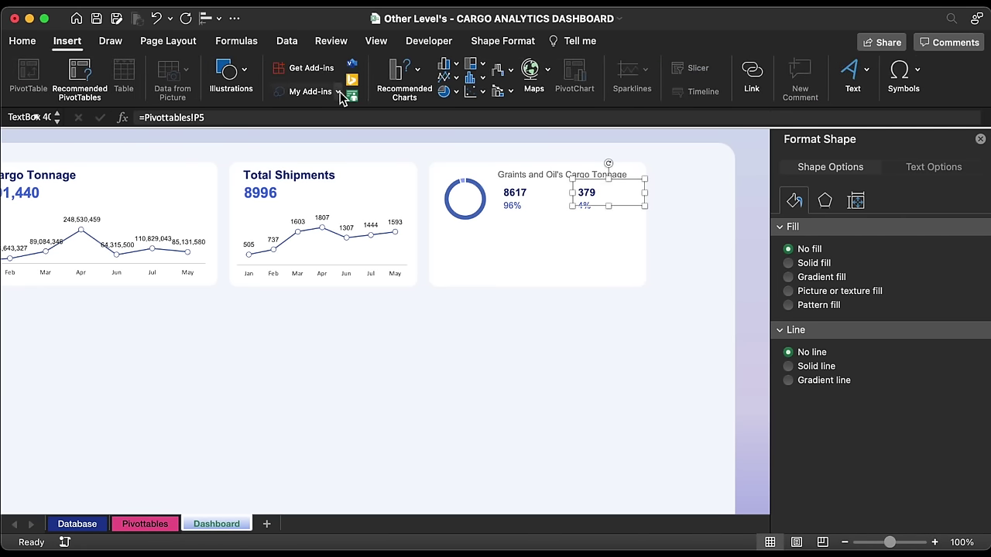
click(231, 74)
click(173, 116)
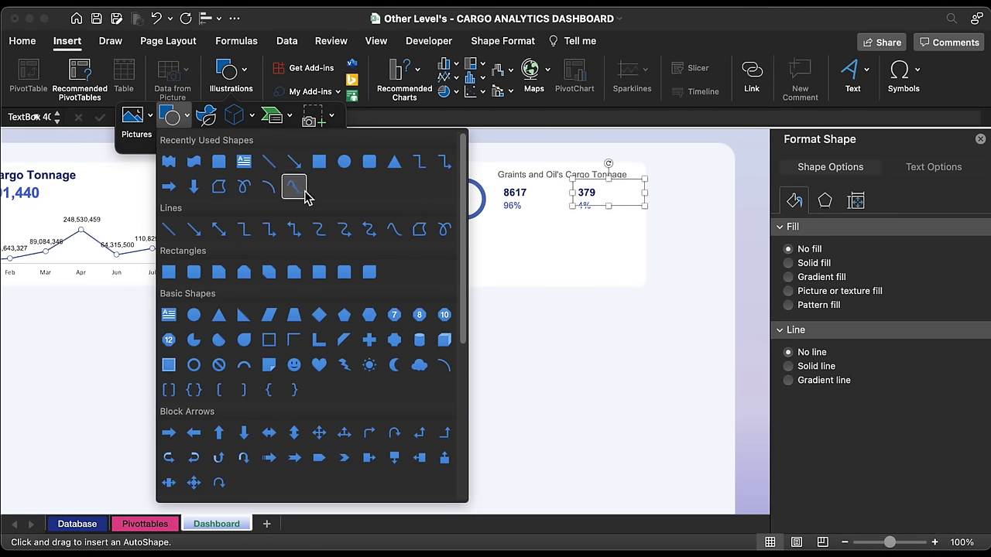
click(211, 316)
drag(446, 310, 451, 315)
scroll(451, 312, up, 5)
scroll(538, 317, left, 3)
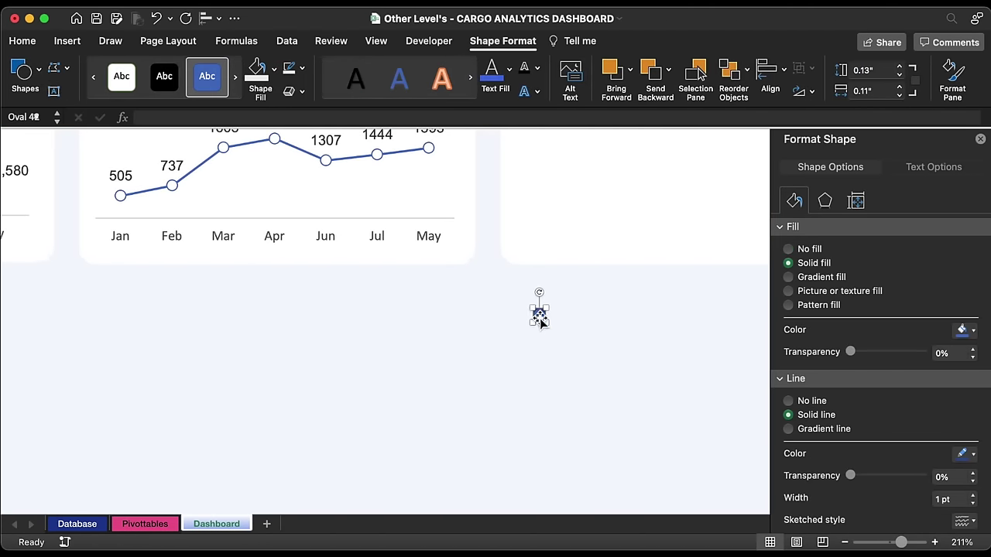
drag(537, 317, 606, 192)
scroll(606, 192, up, 5)
drag(583, 390, 626, 266)
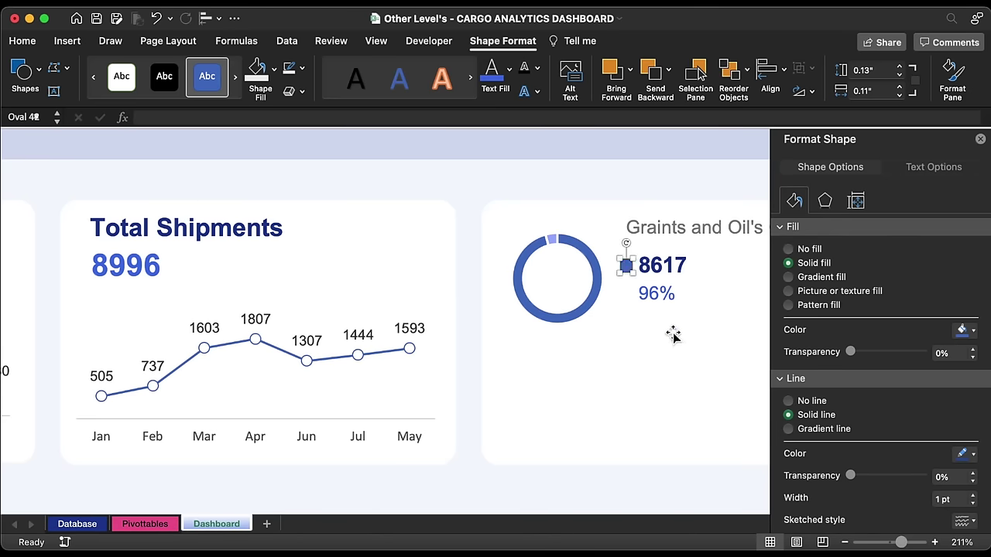
scroll(670, 334, right, 3)
- Size the dot to 0.11", fill it blue, and copy it beside 379
click(882, 70)
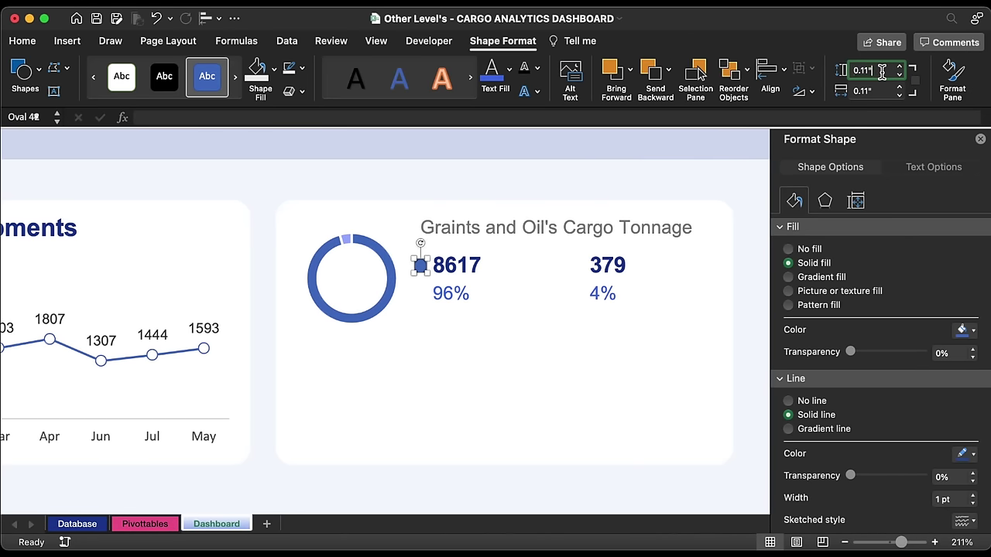
click(274, 68)
click(289, 289)
drag(420, 265, 581, 278)
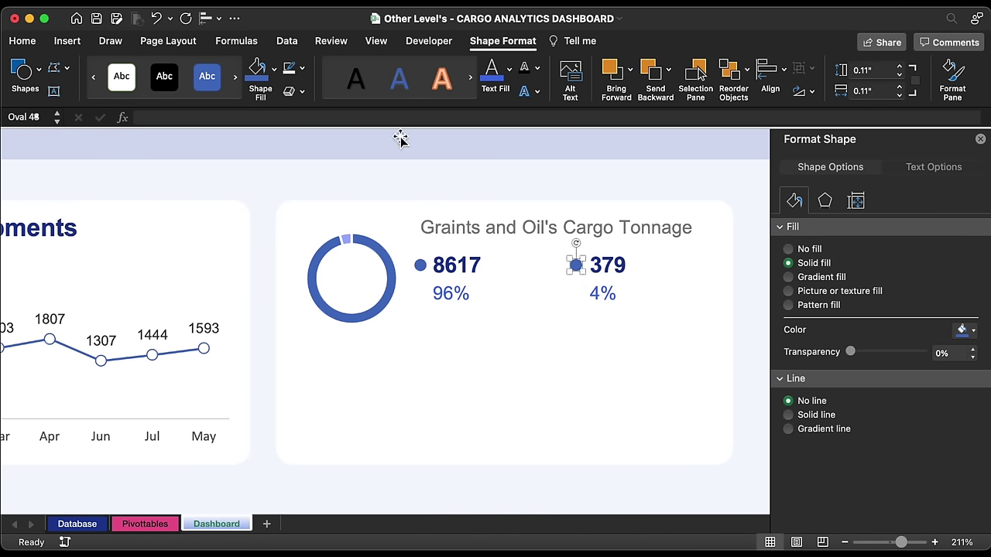
click(274, 70)
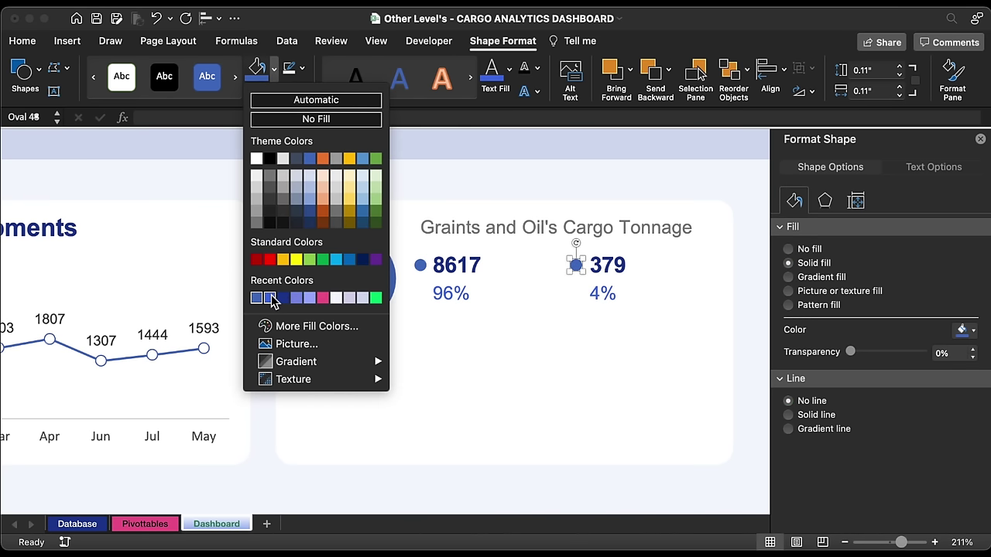
- Fill the 379 dot lavender and group the title, dots and value boxes, nudged into place
click(310, 298)
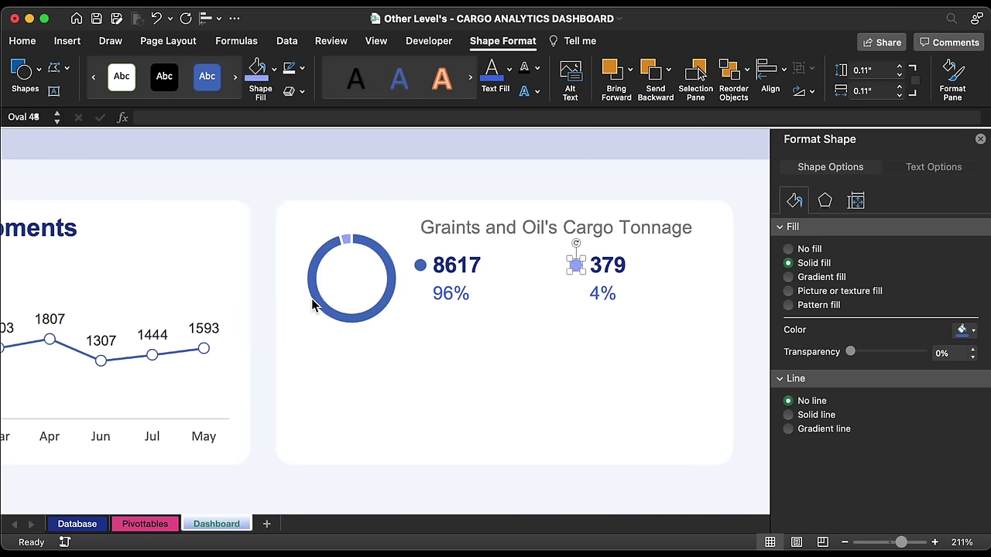
shift+click(420, 263)
shift+click(455, 262)
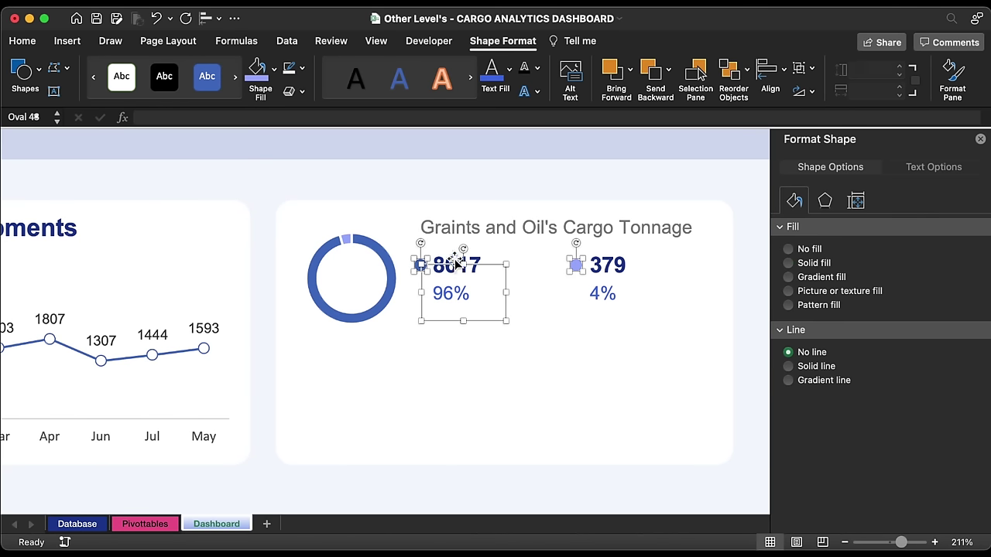
shift+click(608, 265)
key(Right)
key(Right)
key(Right)
key(Right)
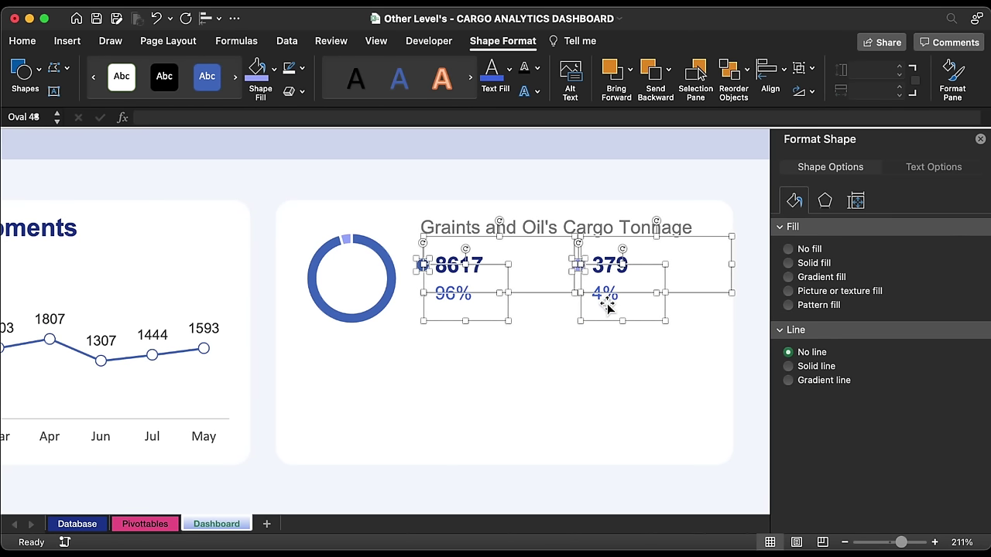
shift+click(577, 233)
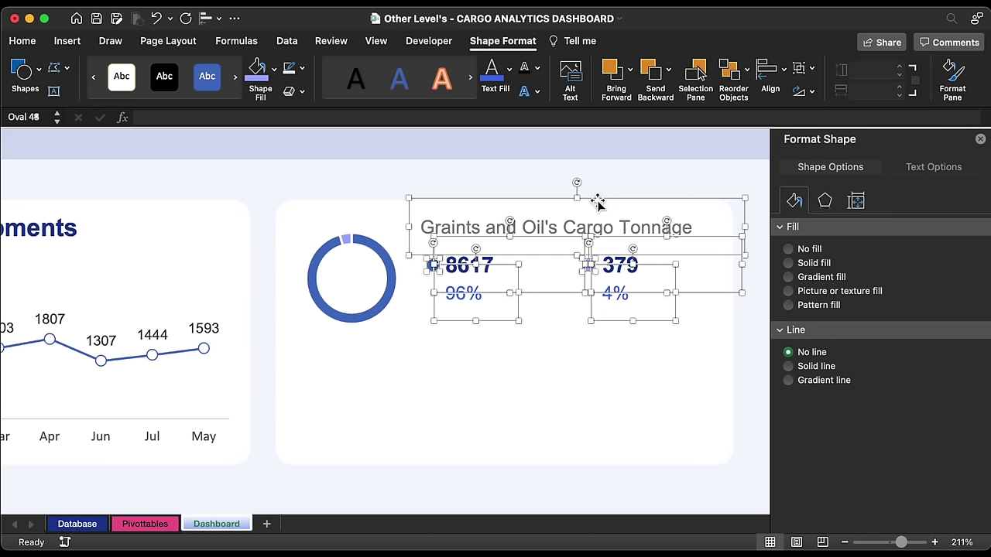
right_click(597, 201)
mouse_move(682, 263)
click(774, 263)
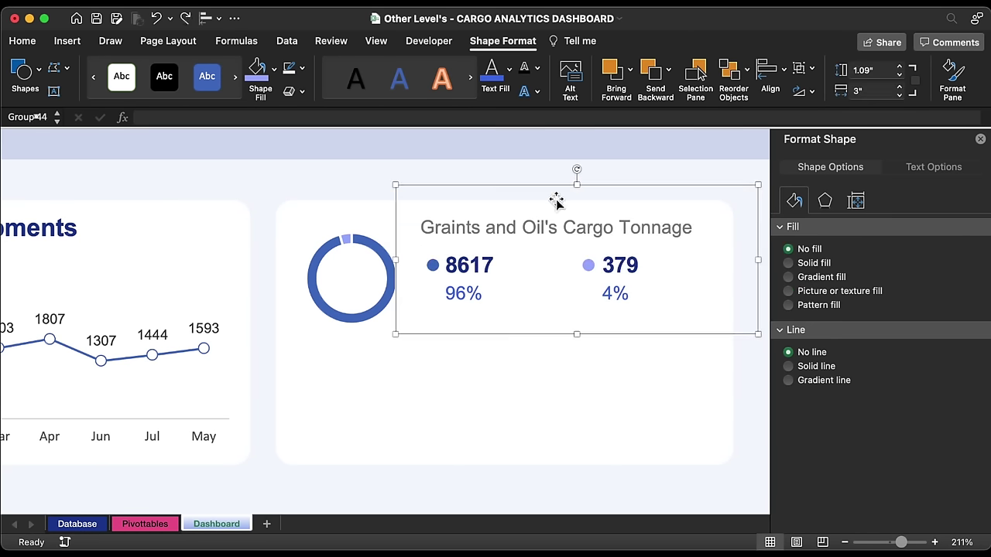
key(Down)
key(Down)
key(Down)
key(Down)
key(Down)
key(Down)
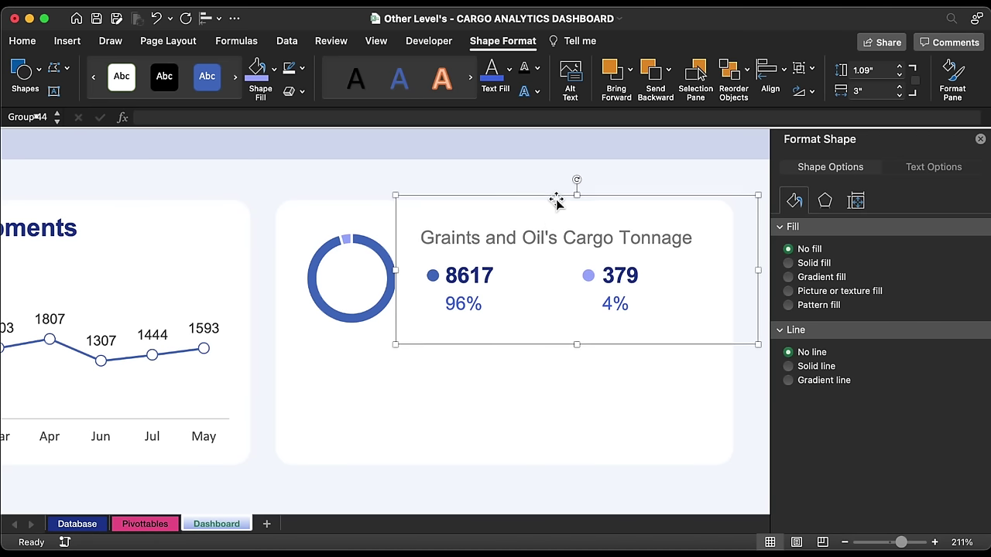
key(Down)
key(Down)
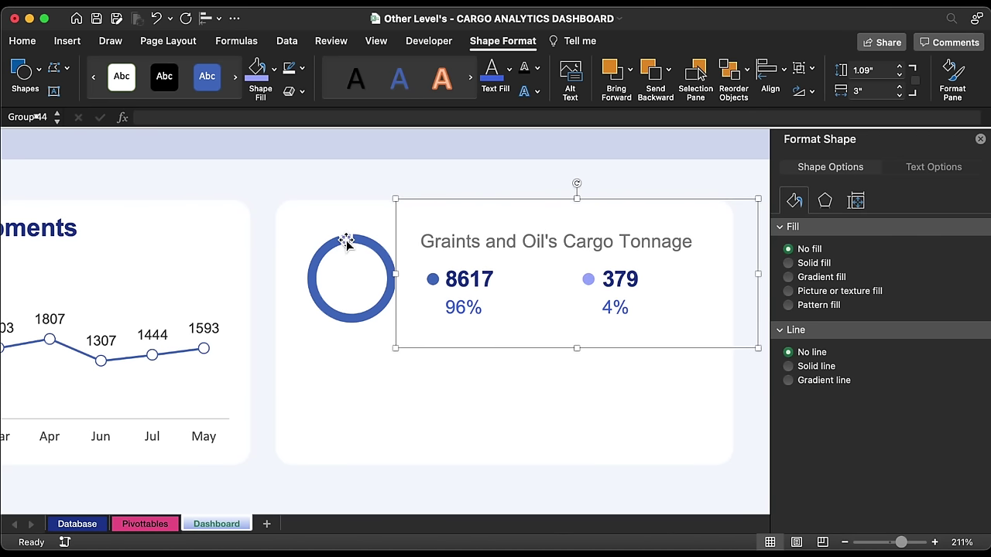
- Move the doughnut and labels down and raise the doughnut hole size to 79%
shift+click(374, 220)
drag(374, 220, 390, 336)
click(387, 332)
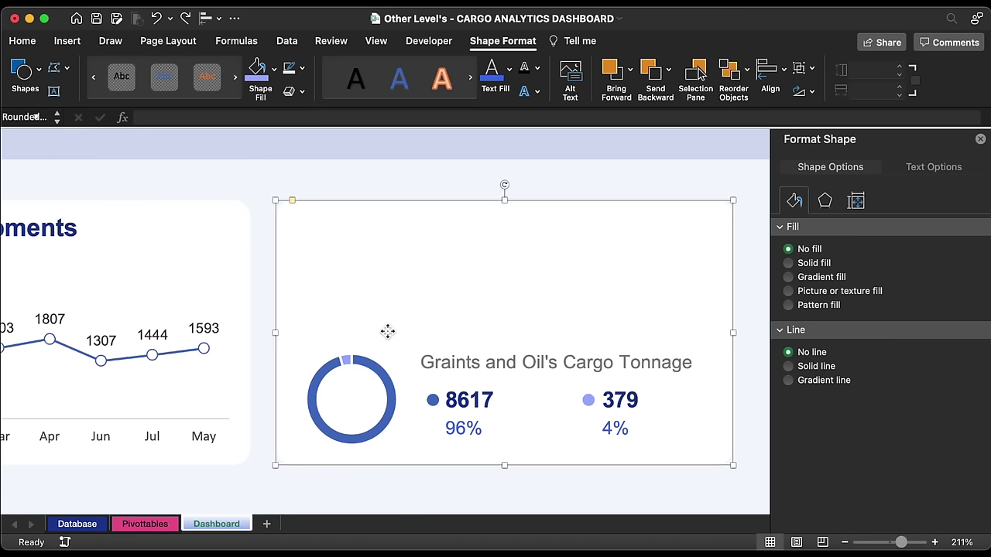
click(372, 368)
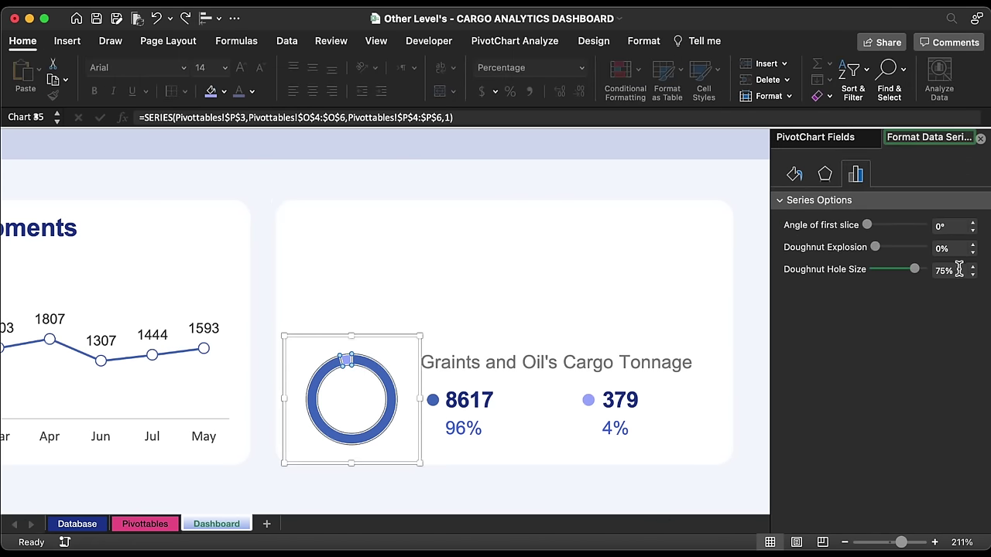
click(973, 266)
click(973, 266)
click(973, 266)
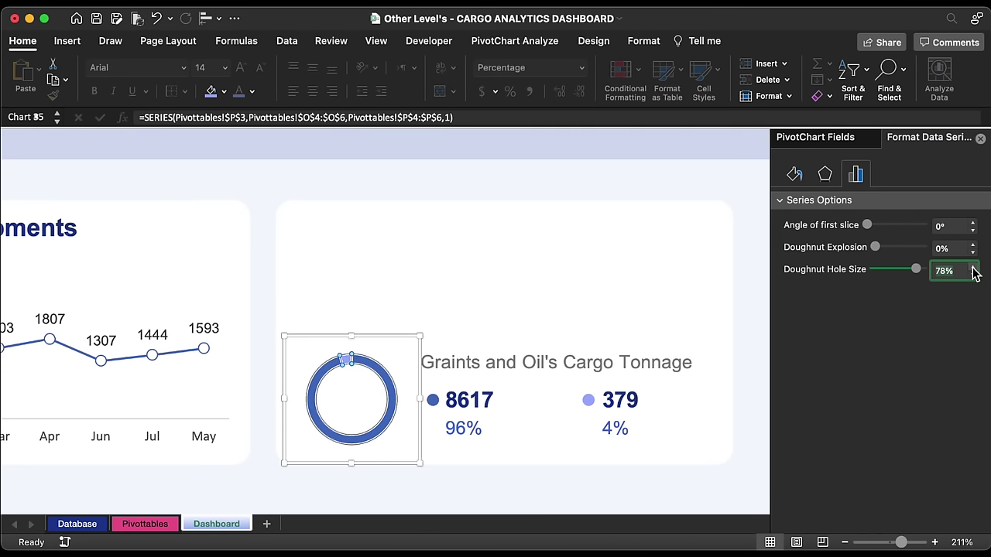
- Duplicate the doughnut card and select the word Tonnage in the lower title
click(454, 360)
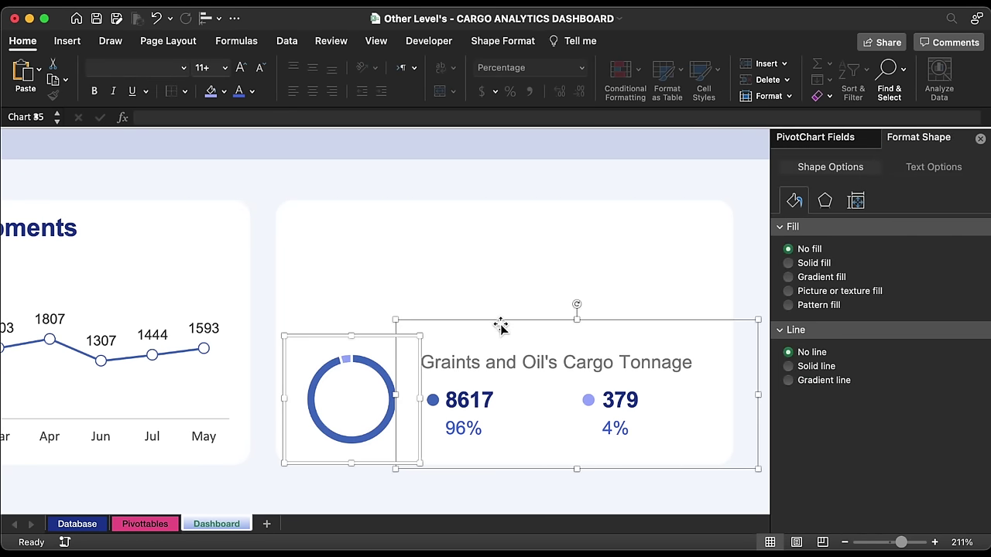
drag(500, 327, 493, 206)
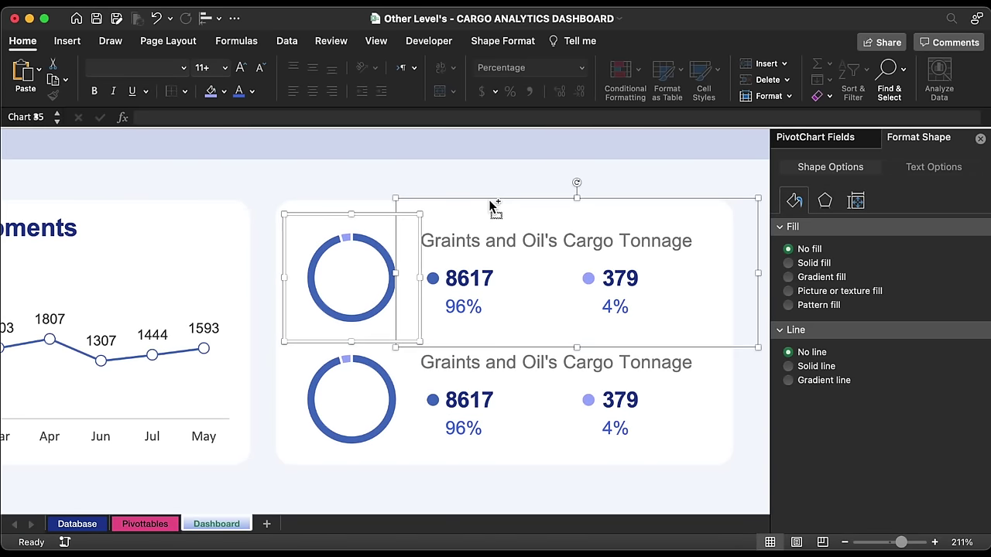
double_click(659, 368)
- Retitle the lower card to Cargo Shipments, then copy the Grains/Oil pivot table to T3
text(Shipments)
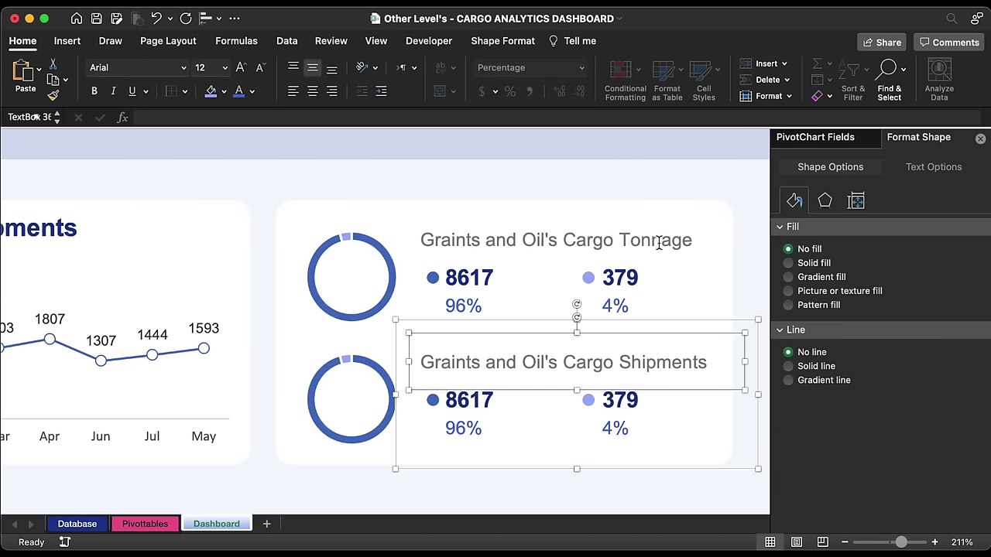
key(ctrl+Page_Up)
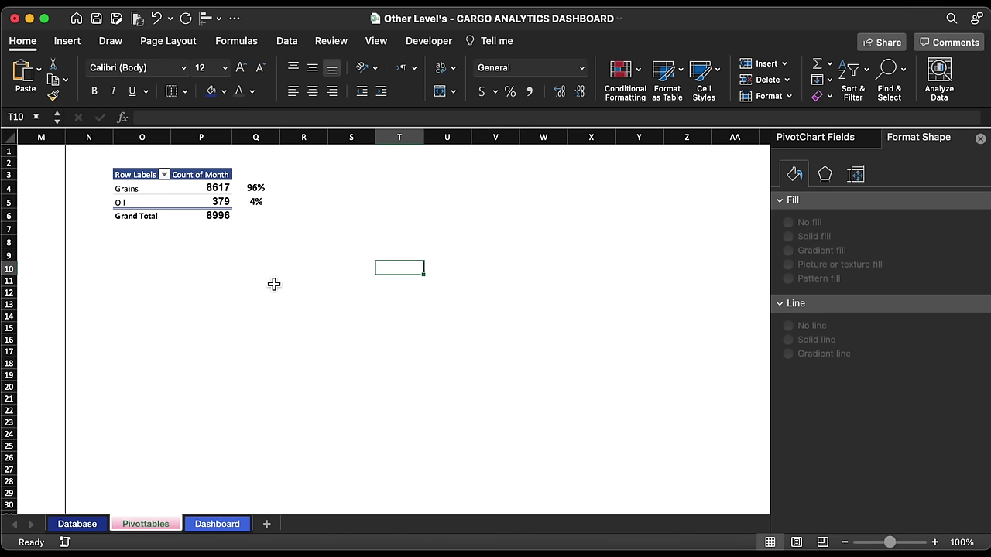
drag(141, 178, 197, 215)
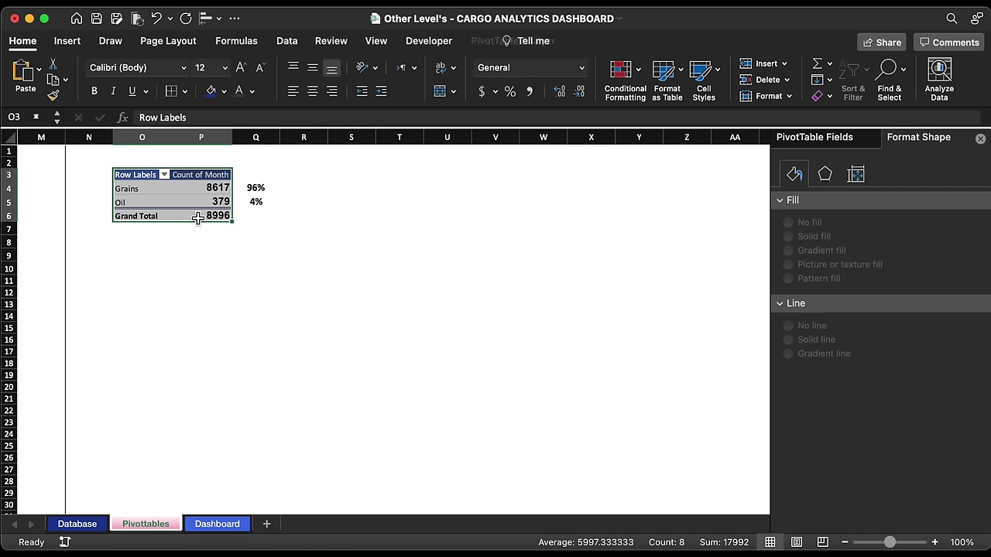
key(super+c)
click(394, 180)
key(super+v)
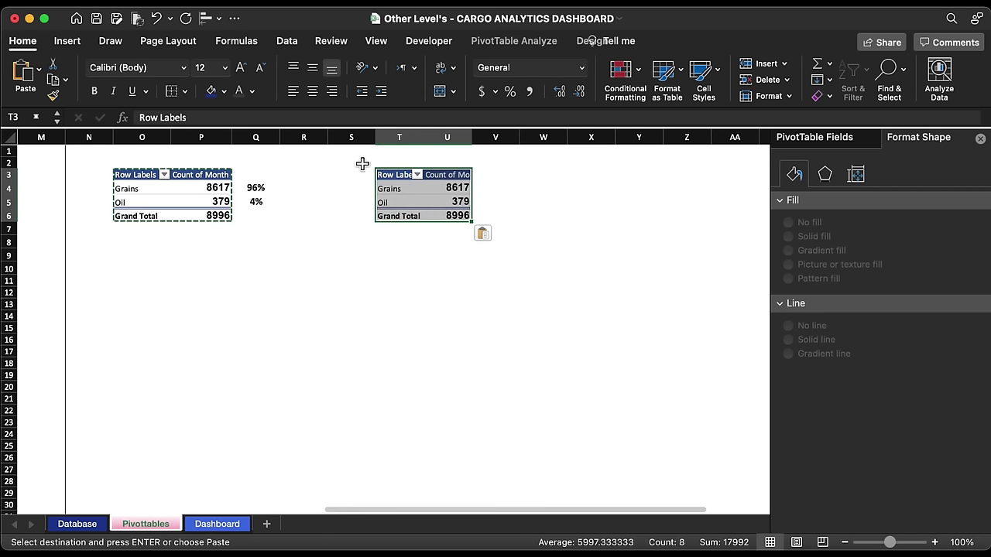
- Rebuild the copied pivot to sum Total Oil's and Total Grains, dropping Count of Month and Cargo Type
click(352, 137)
scroll(423, 274, right, 6)
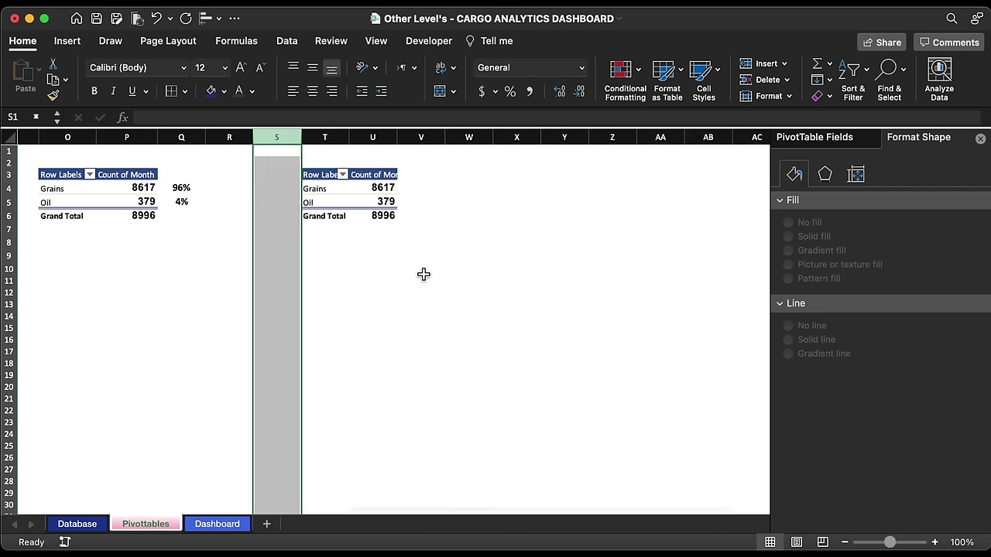
click(152, 200)
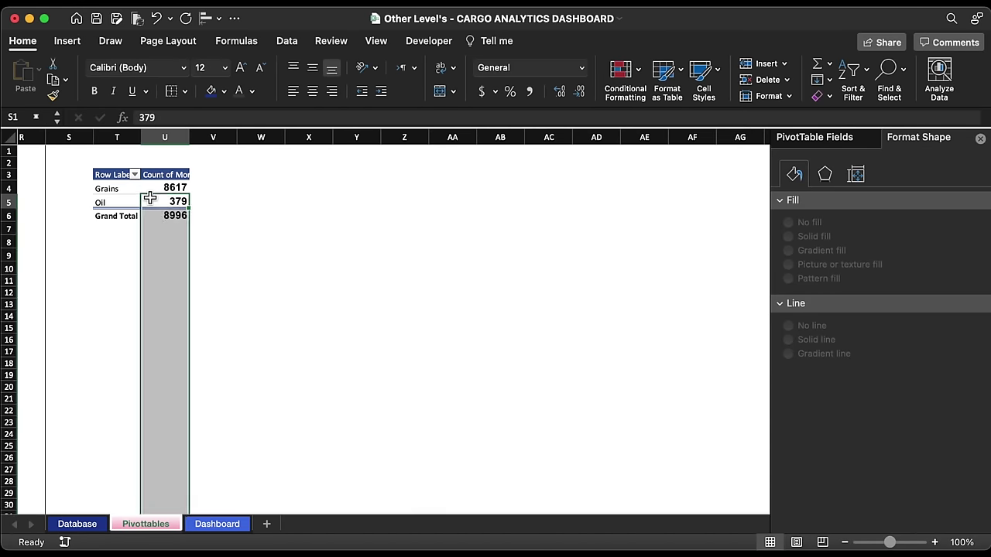
click(842, 137)
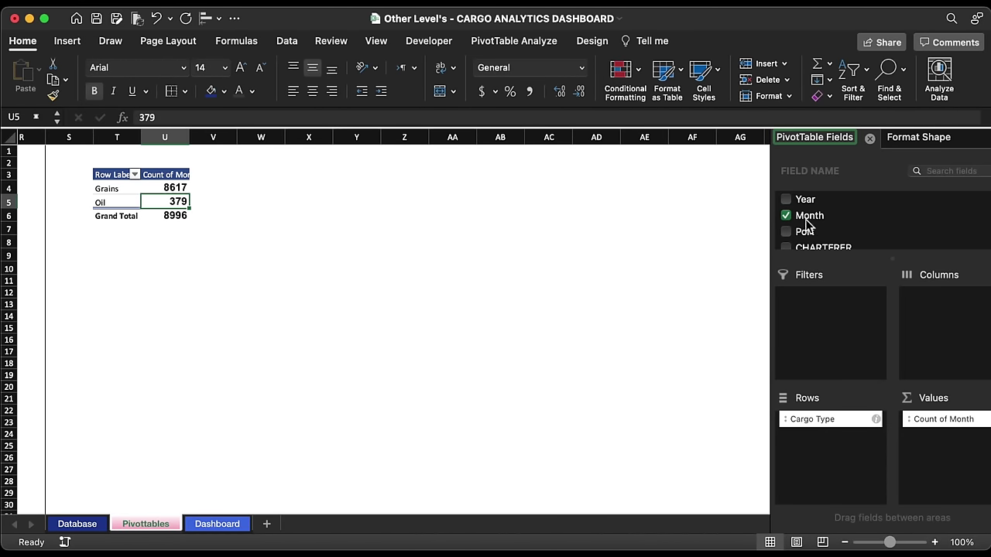
drag(934, 418, 612, 395)
drag(809, 419, 624, 343)
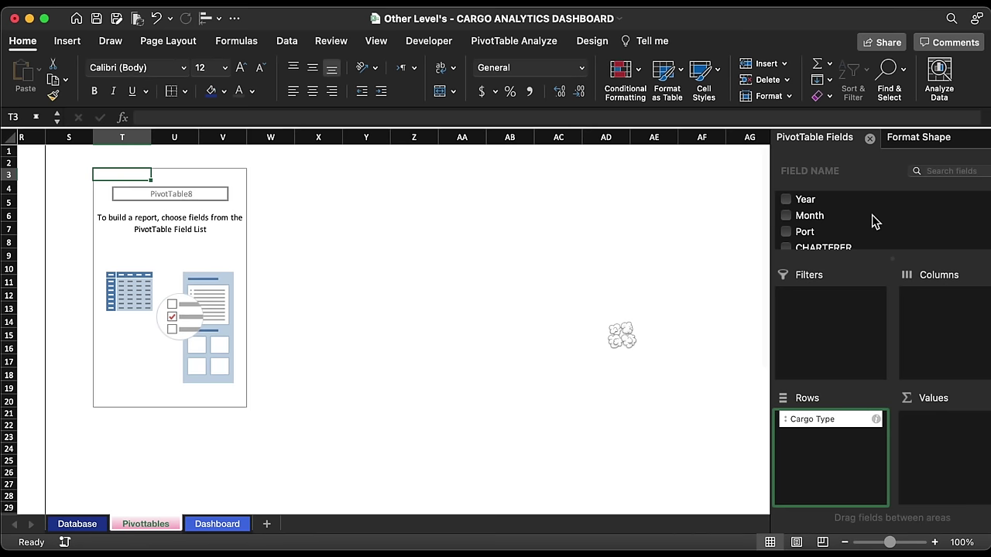
scroll(832, 229, down, 5)
scroll(833, 234, down, 10)
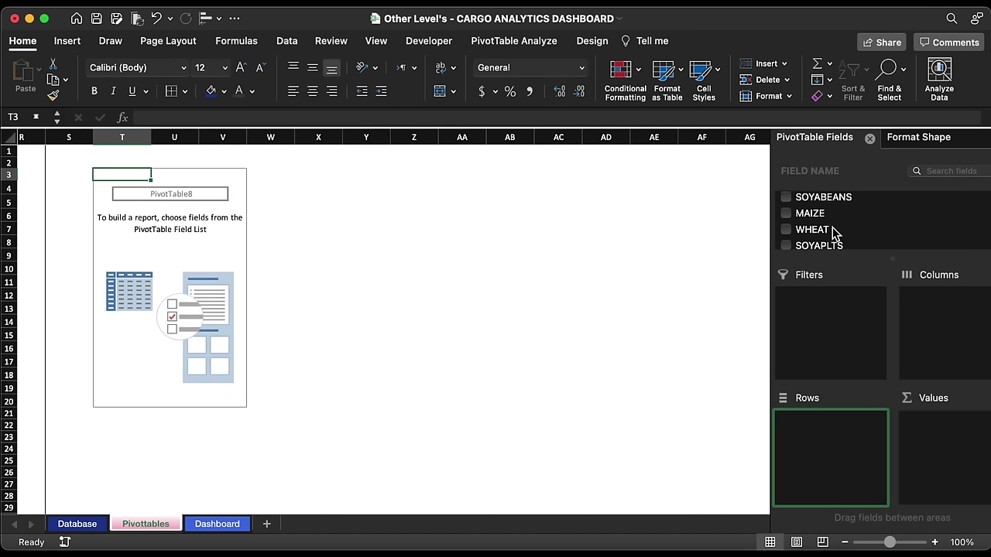
scroll(833, 233, down, 6)
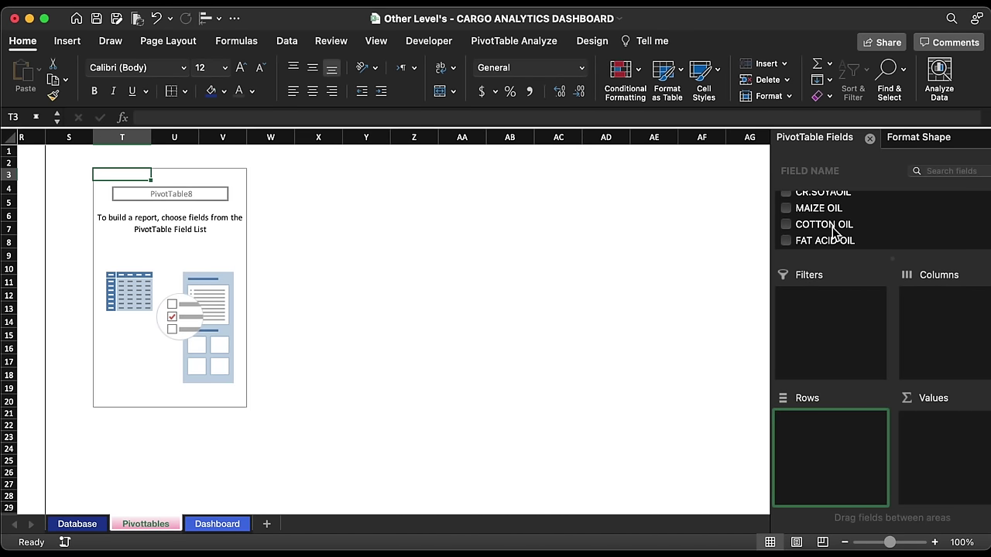
drag(820, 215, 935, 435)
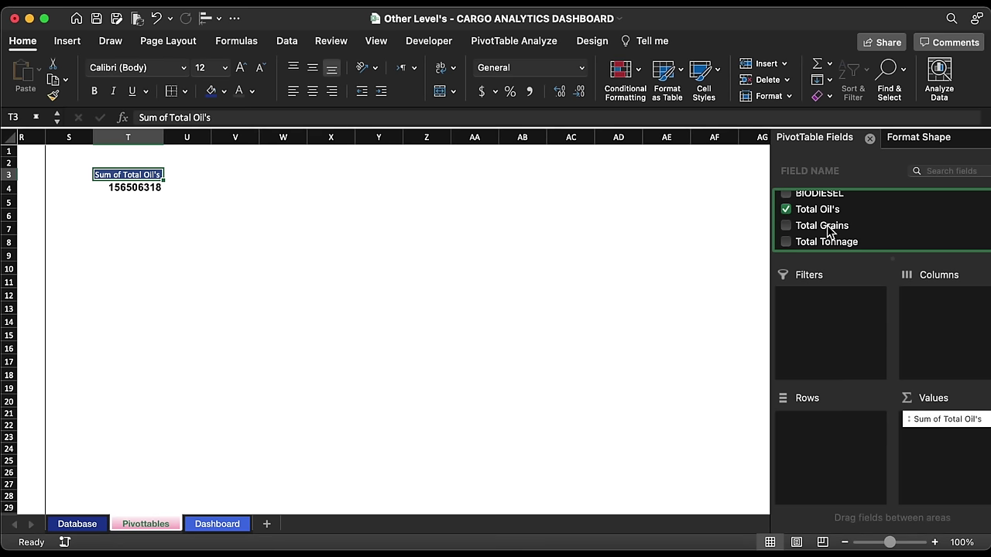
drag(827, 227, 939, 455)
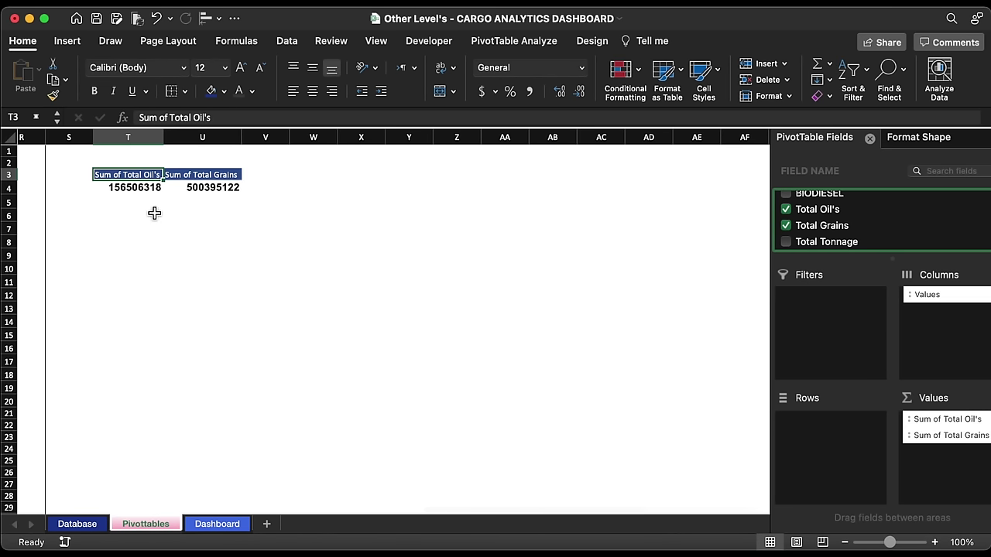
- Format the two pivot totals in Comma Style with no decimal places
drag(138, 190, 200, 188)
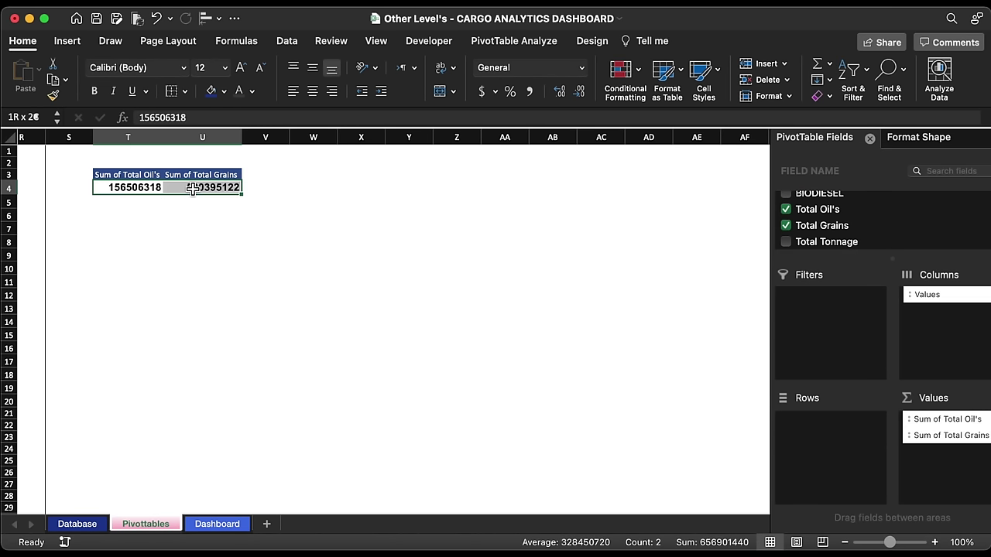
click(531, 92)
double_click(579, 91)
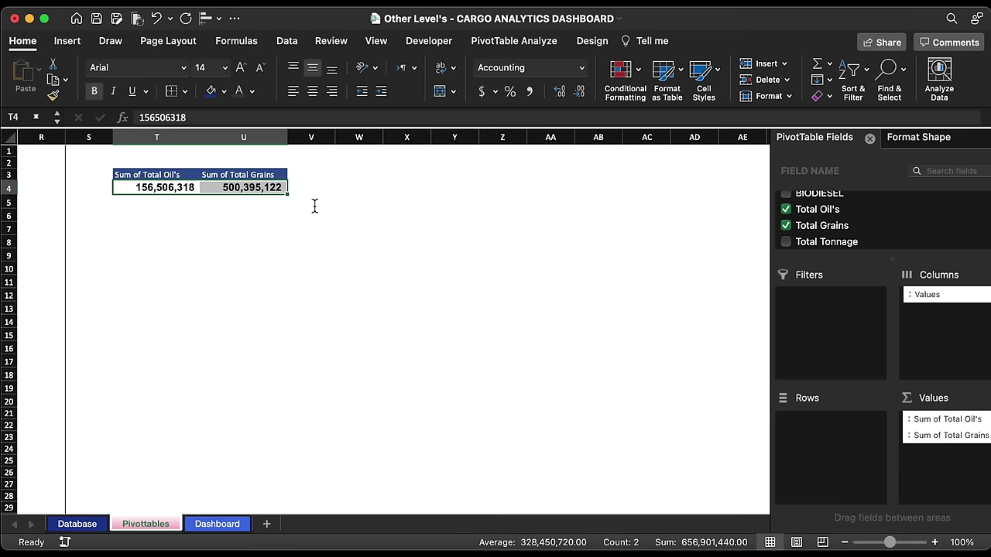
click(176, 246)
- Label T8:T9 Graints and Oils, and link U8:U9 to the pivot's grains and oil totals
text(Graints)
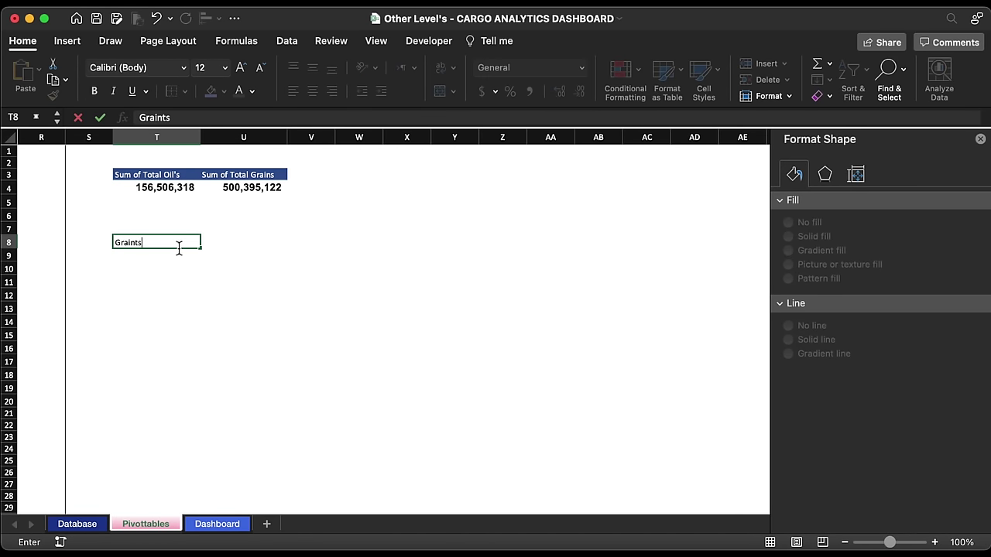
key(Return)
text(Oils)
key(Return)
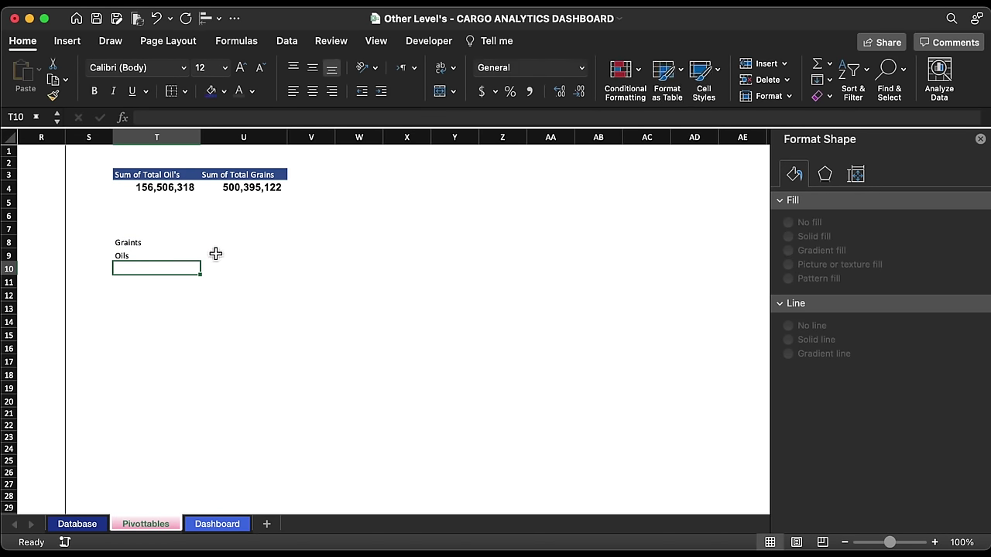
click(258, 243)
text(=)
click(244, 188)
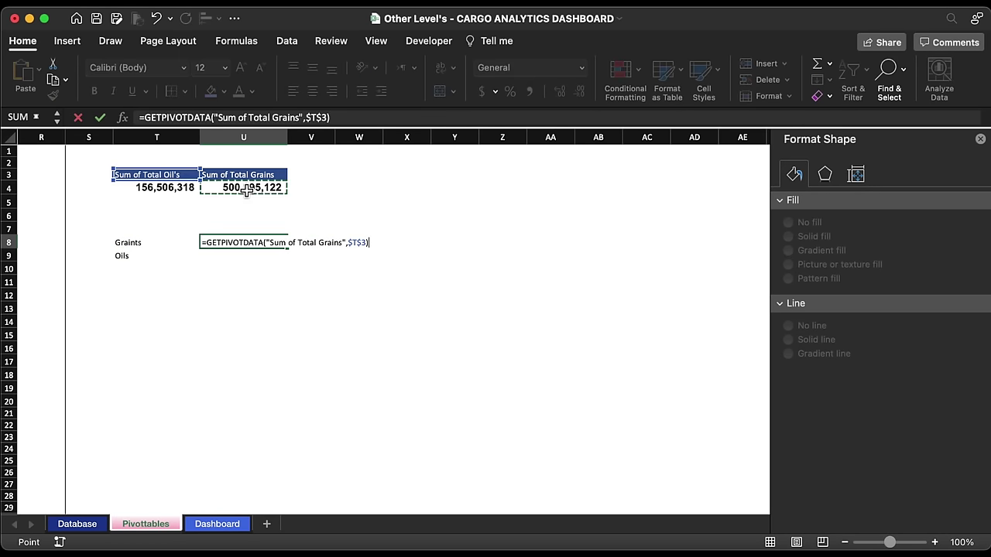
key(Return)
text(=)
click(183, 190)
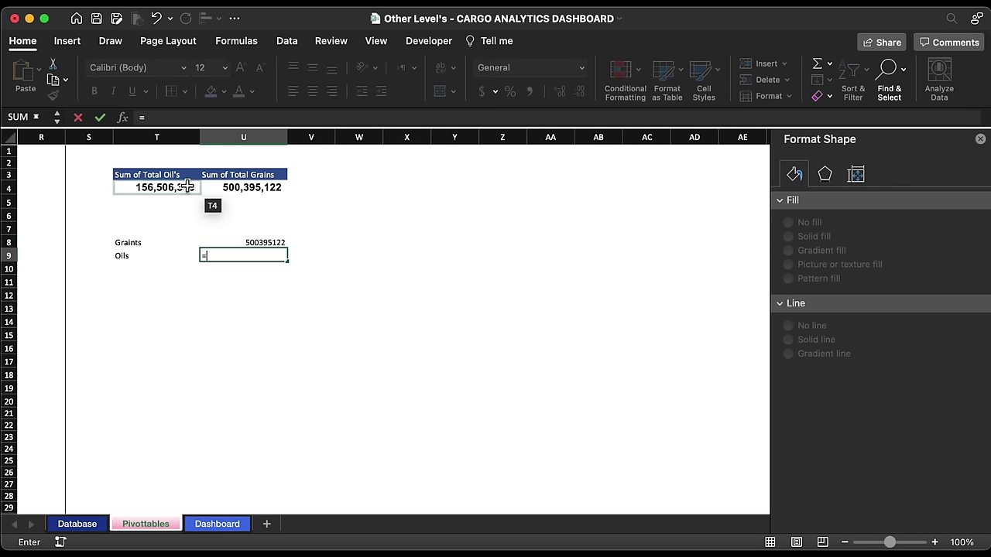
key(Return)
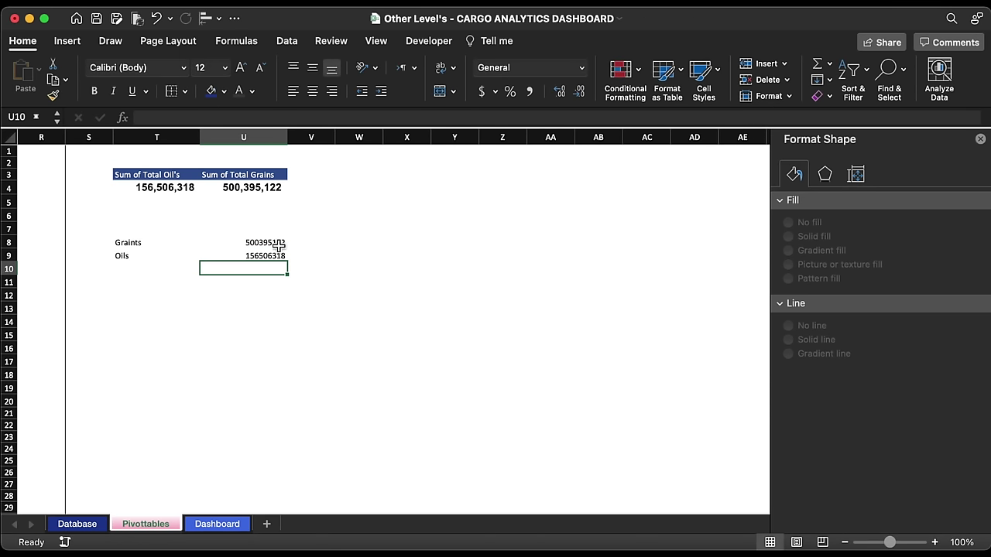
- Center T8:U9 horizontally and vertically and give it an outside border
drag(278, 244, 159, 254)
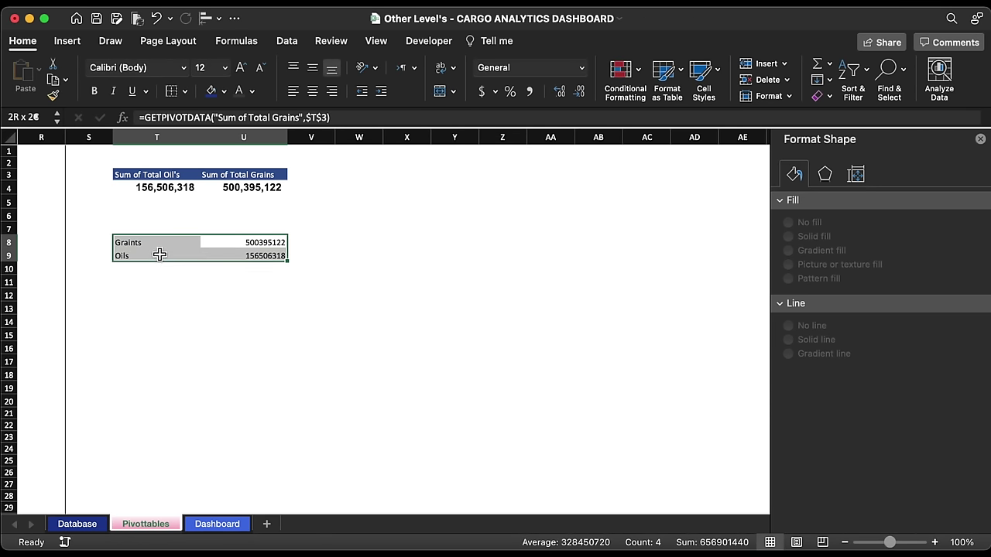
click(311, 69)
click(312, 91)
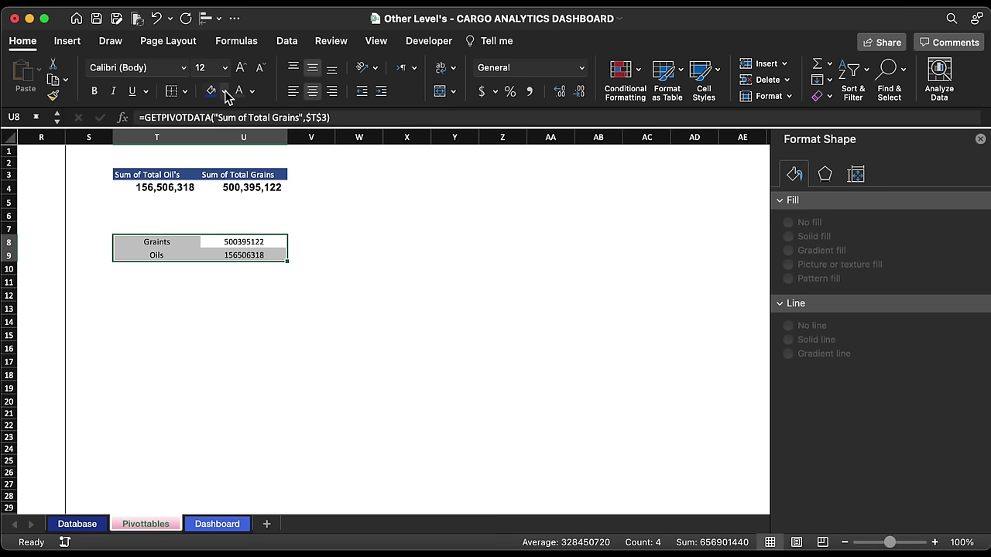
click(186, 91)
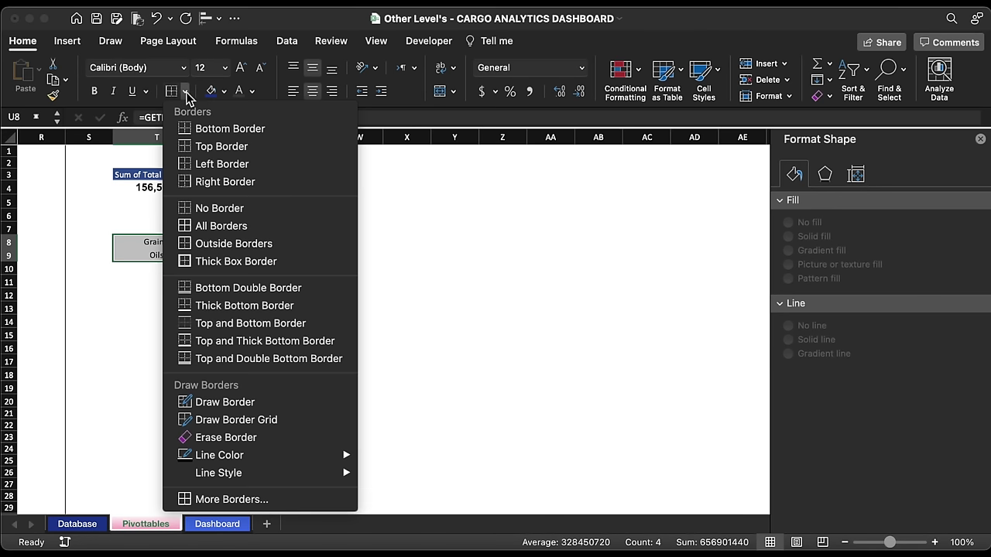
click(199, 246)
- Format U8:U9 with thousand separators and no decimals
drag(271, 243, 276, 252)
click(530, 91)
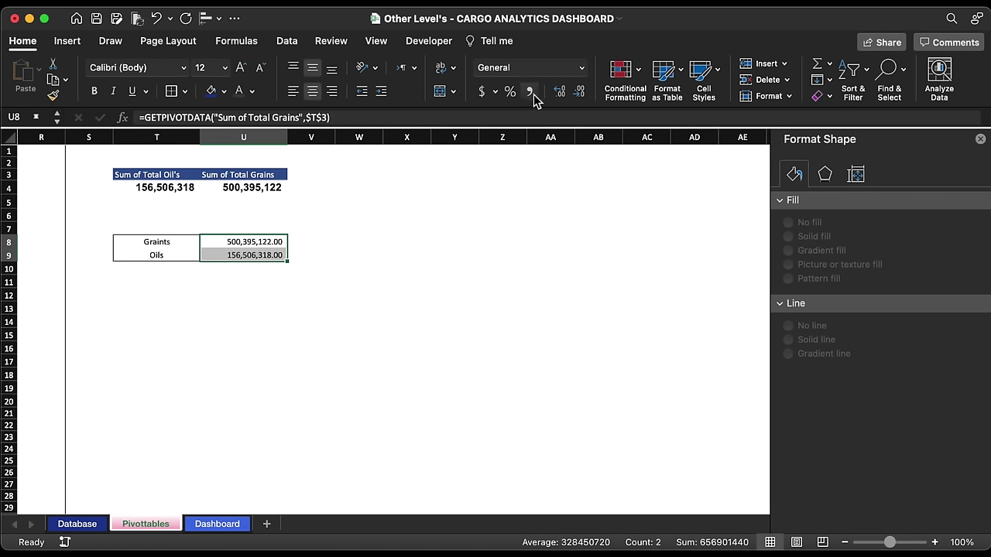
click(579, 91)
click(579, 92)
drag(170, 245, 235, 254)
- Insert a doughnut chart of the T8:U9 Graints and Oils totals
click(71, 40)
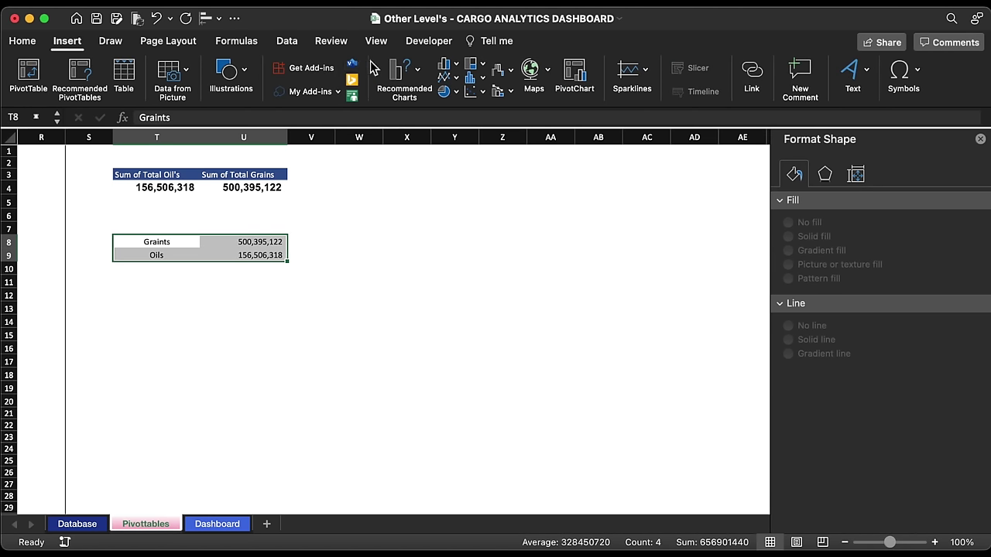
click(445, 90)
click(464, 336)
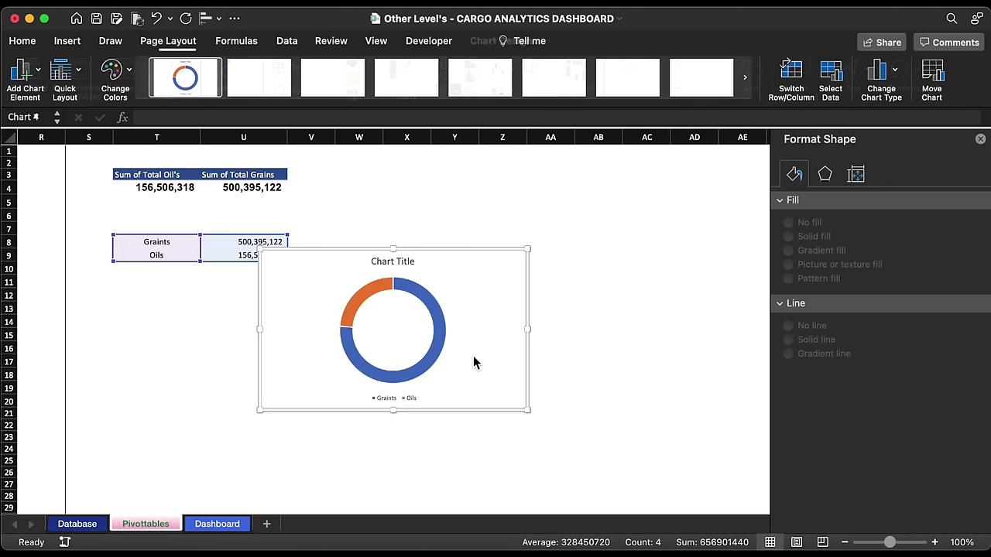
- Delete the doughnut's title and legend, then shrink the chart
click(395, 259)
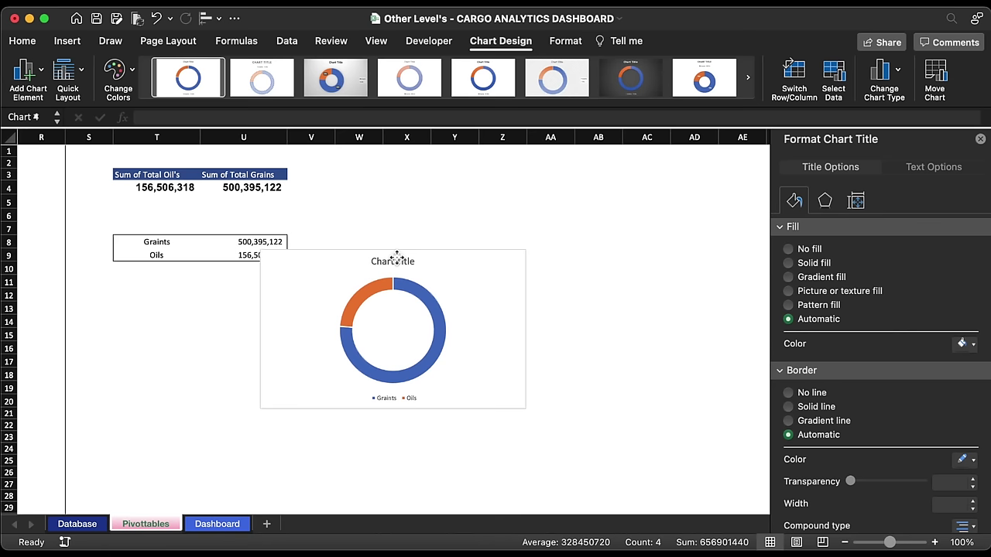
key(Delete)
click(409, 398)
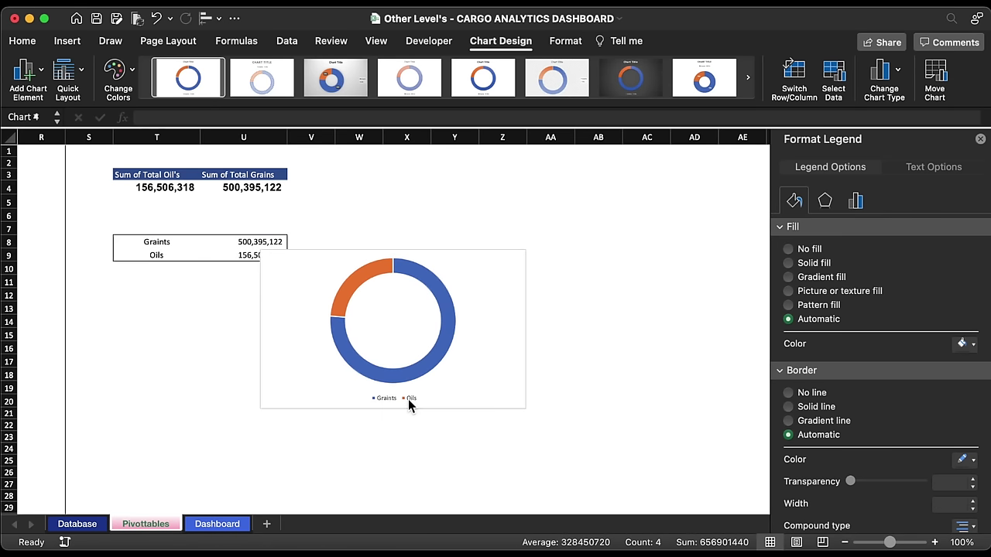
key(Delete)
drag(531, 249, 339, 323)
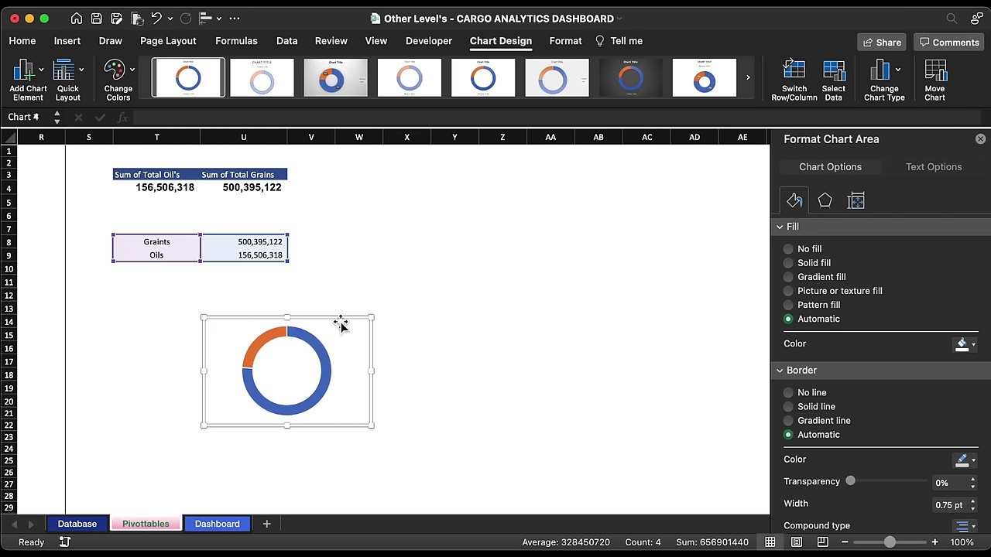
click(310, 245)
- Enter =U8/SUM($U$8:$U$9) in V8, fill it down to V9, and format both as percent (76%, 24%)
text(=)
click(246, 242)
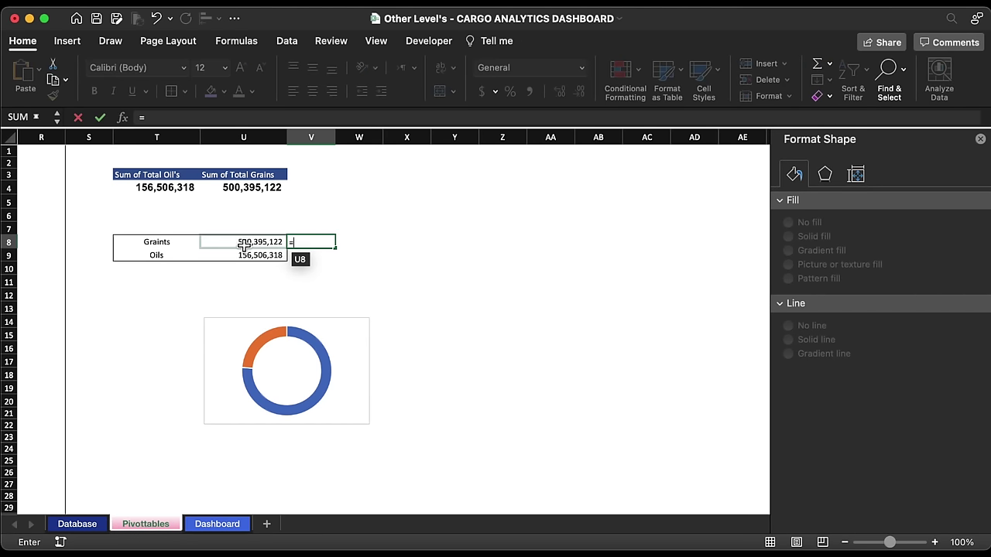
text(/)
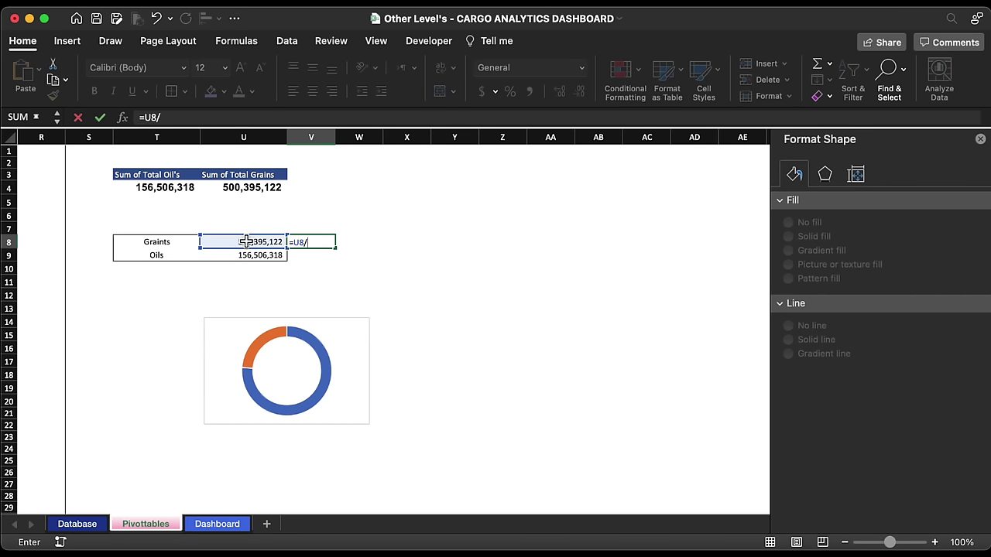
text(SUM()
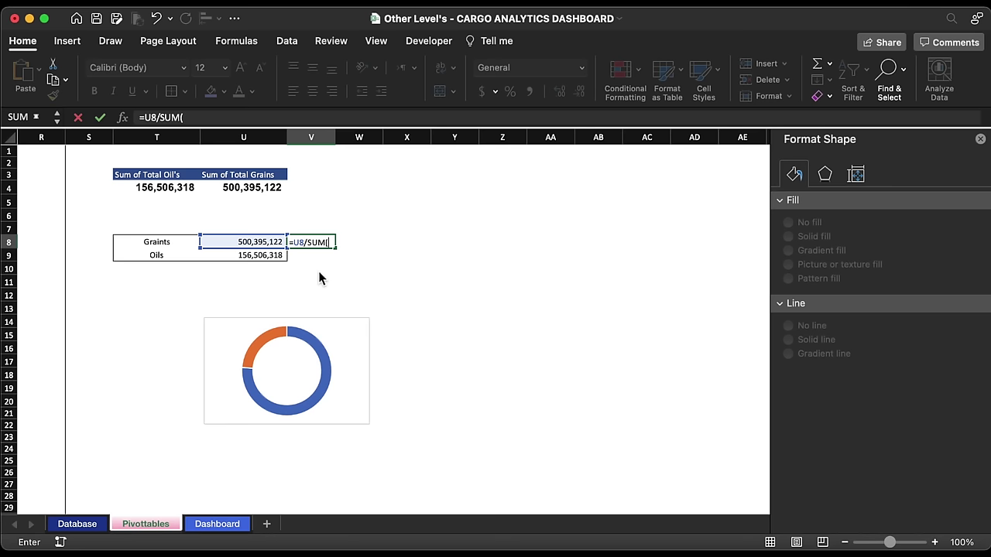
click(275, 255)
drag(274, 255, 275, 243)
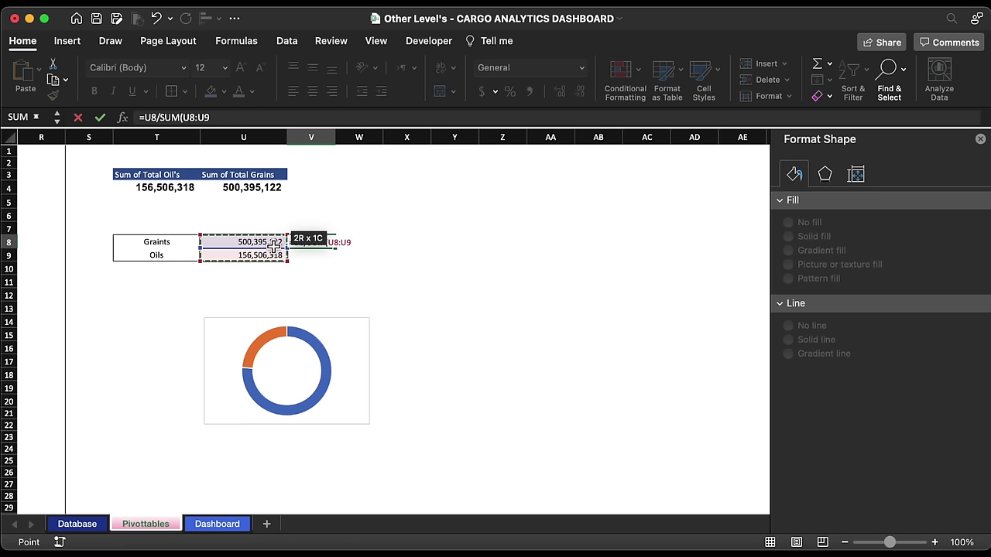
key(Return)
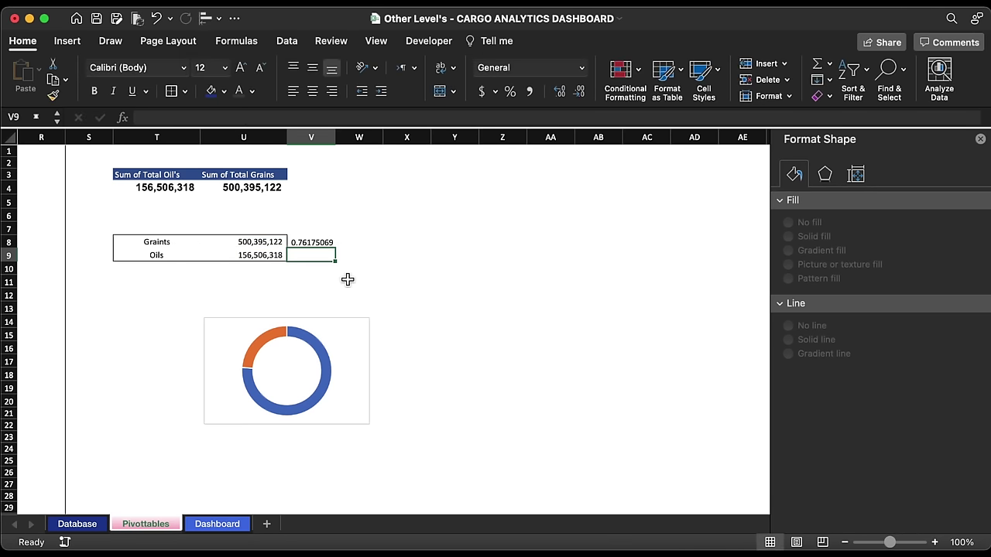
click(323, 244)
drag(338, 252, 339, 263)
click(509, 91)
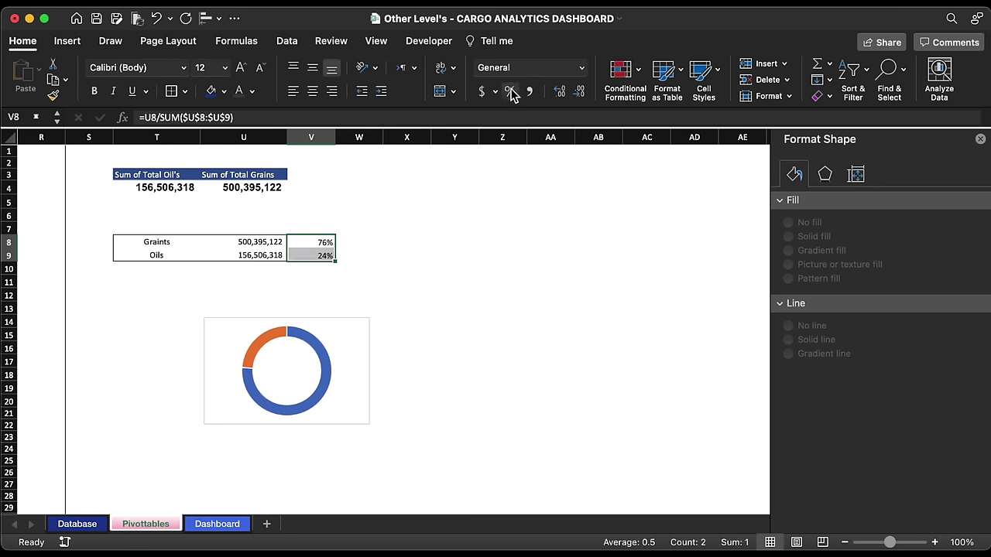
click(332, 341)
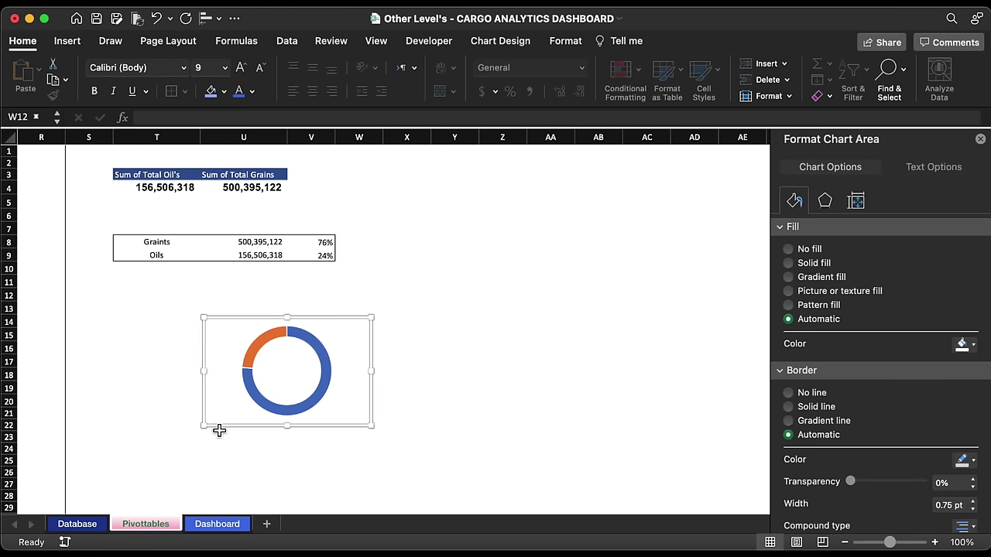
- Move the doughnut chart onto the Dashboard and delete the old tonnage card donut
key(ctrl+x)
click(217, 524)
key(ctrl+v)
click(480, 175)
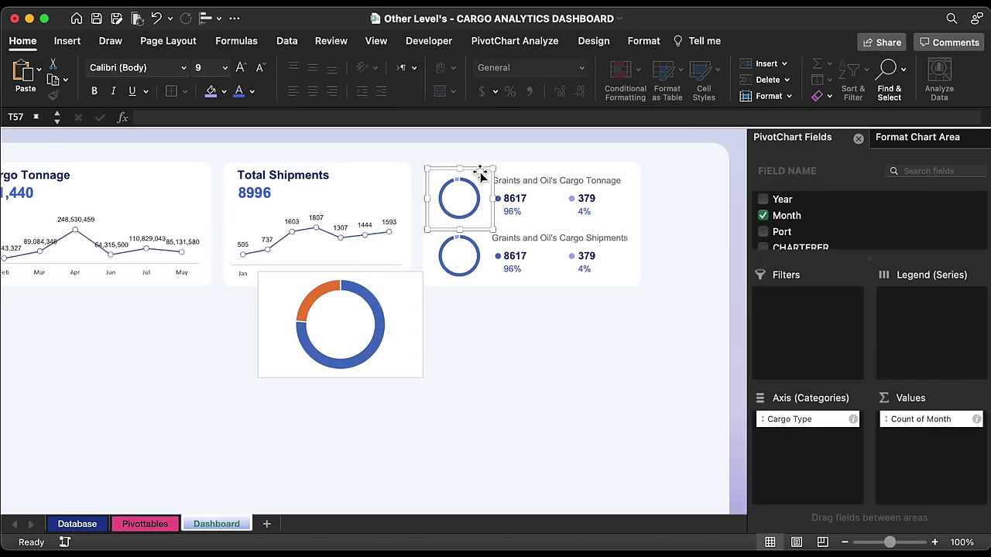
key(Delete)
- Save the remaining small card donut as a chart template named 'Ple'
click(487, 231)
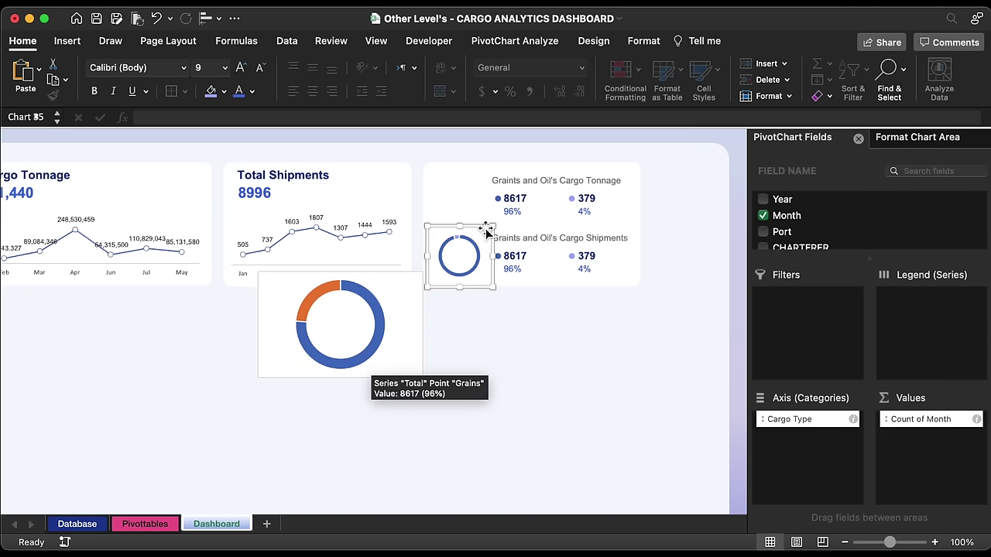
right_click(486, 237)
click(548, 278)
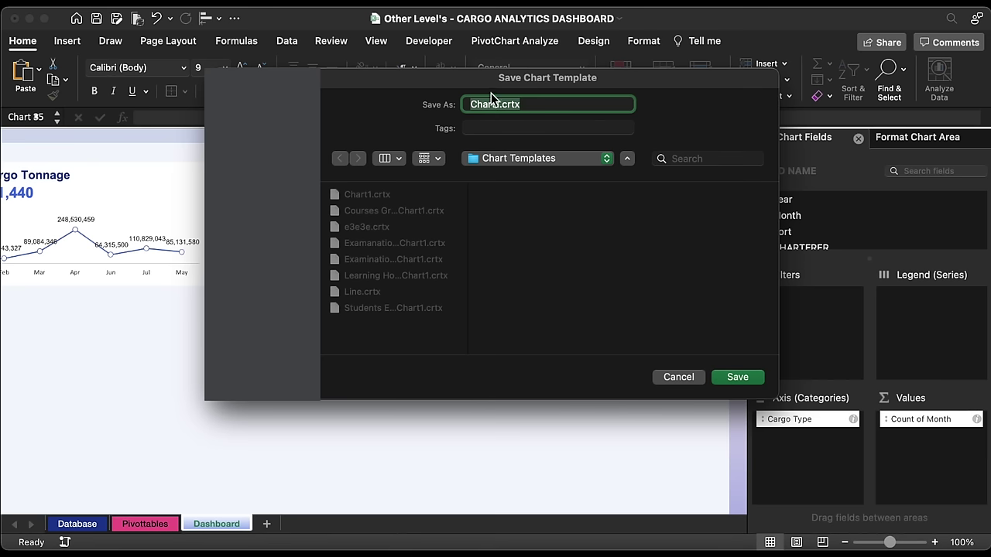
text(Ple)
click(737, 377)
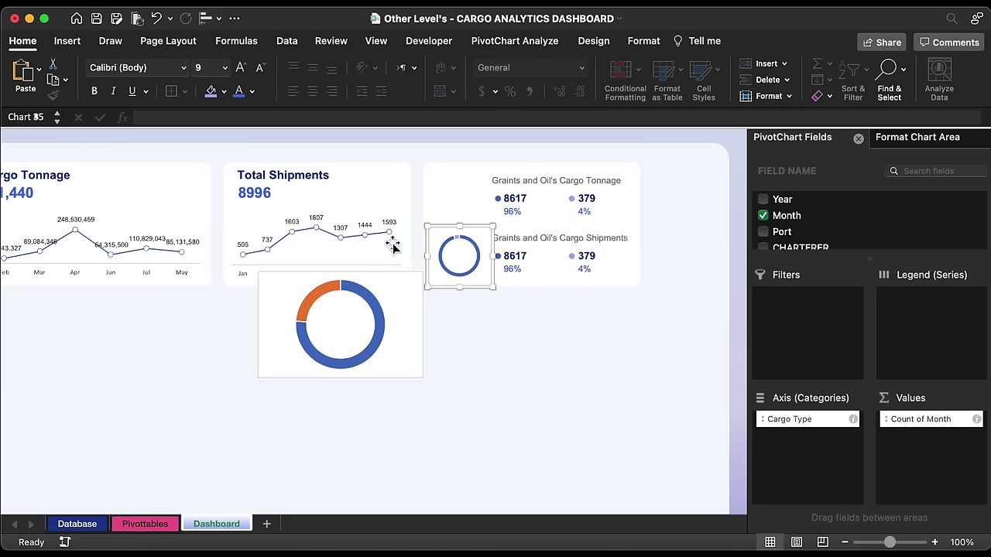
- Apply the saved donut template to the pasted chart and shrink it into the tonnage card
click(374, 276)
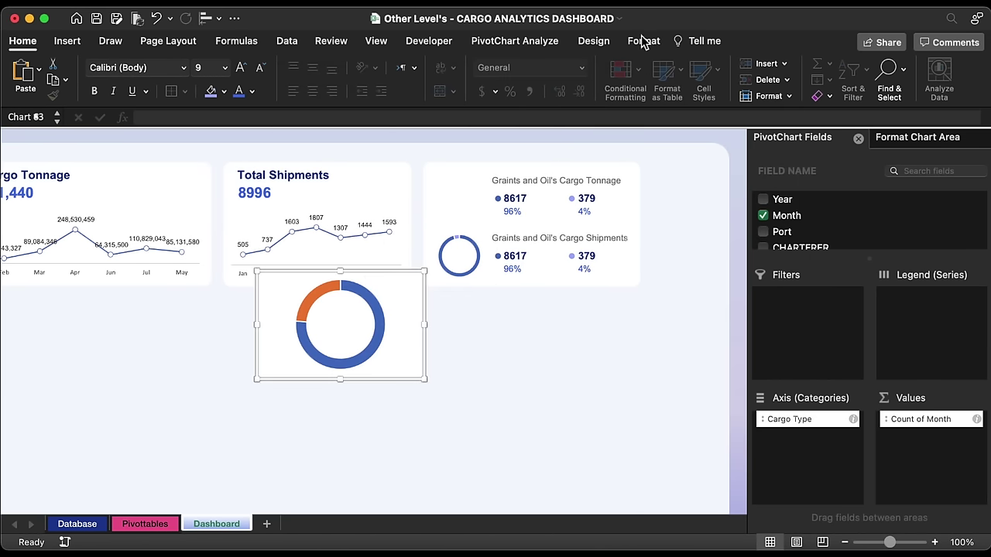
click(514, 43)
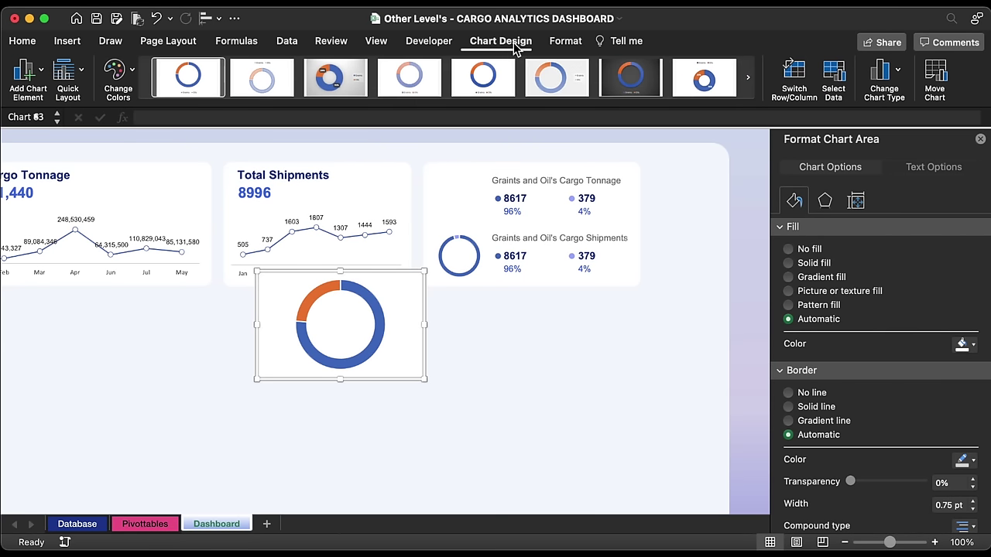
click(895, 78)
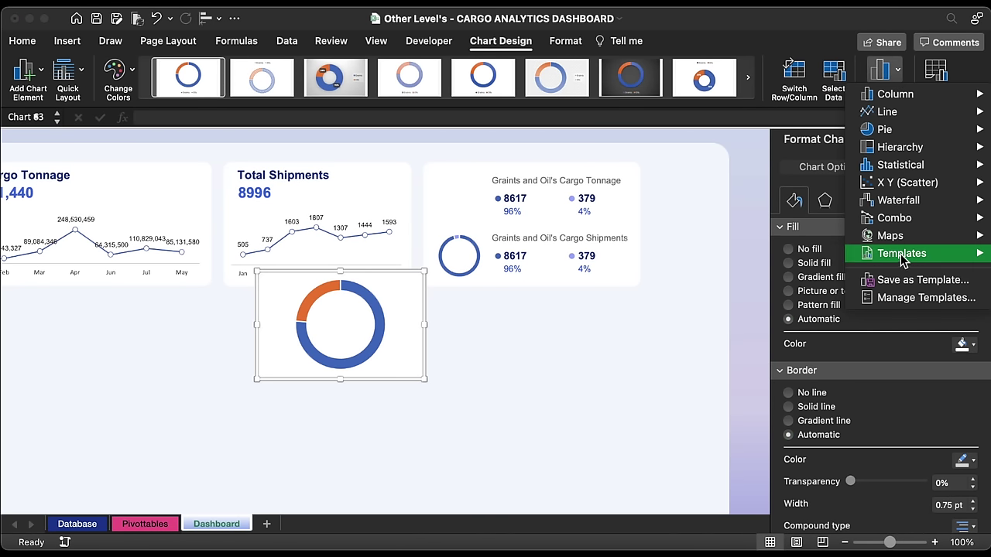
mouse_move(904, 262)
click(711, 269)
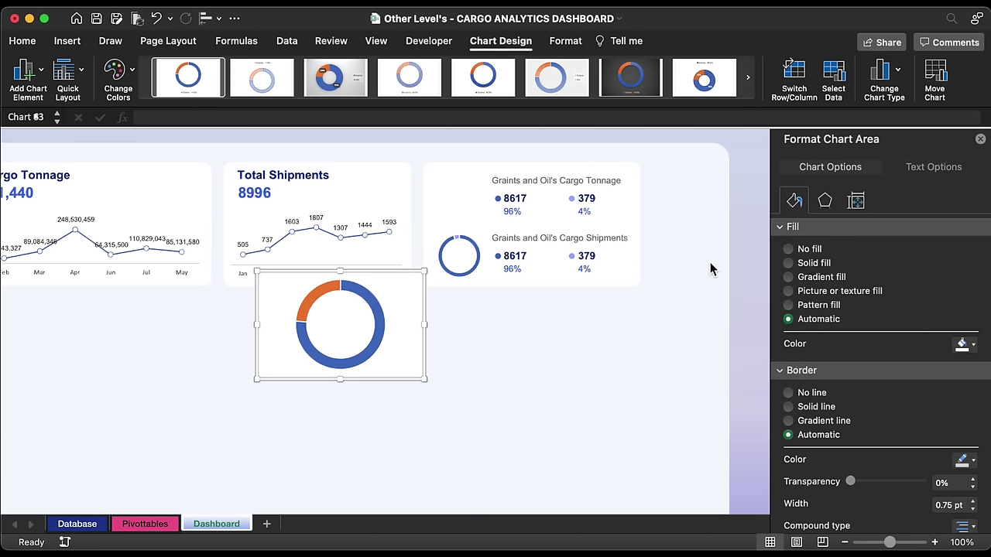
drag(424, 273, 482, 166)
- Resize the upper tonnage donut to 1.11" high by 1.19" wide, matching the lower donut
click(479, 263)
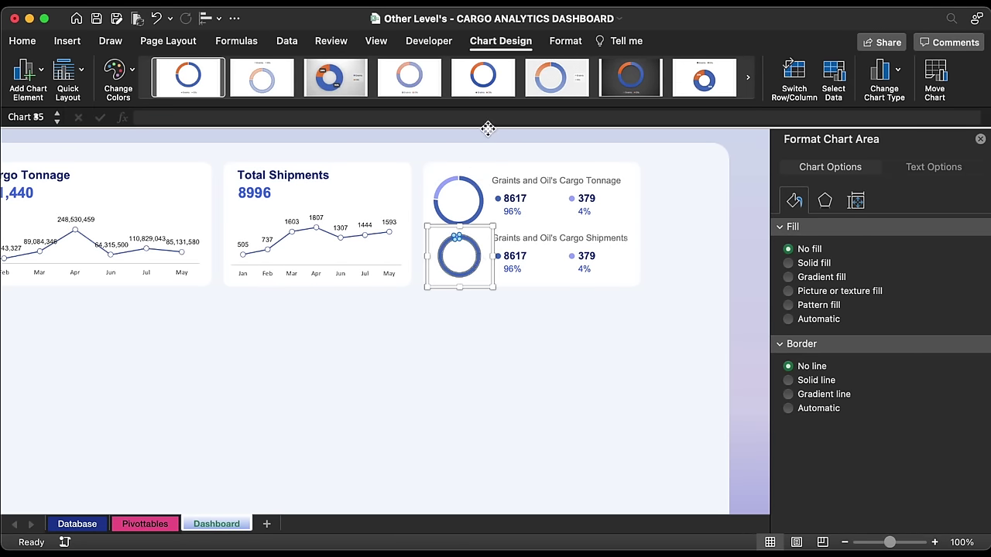
click(644, 41)
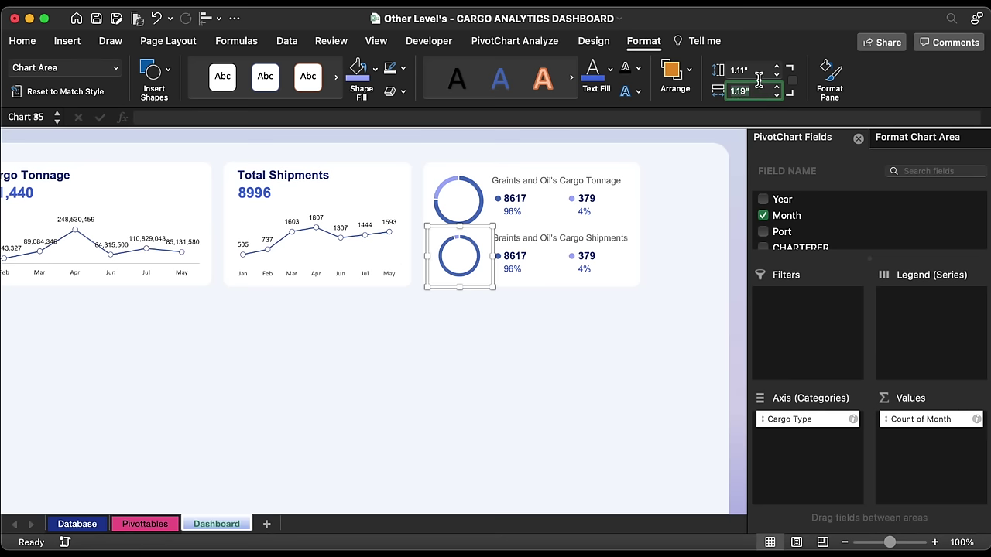
click(752, 72)
click(755, 91)
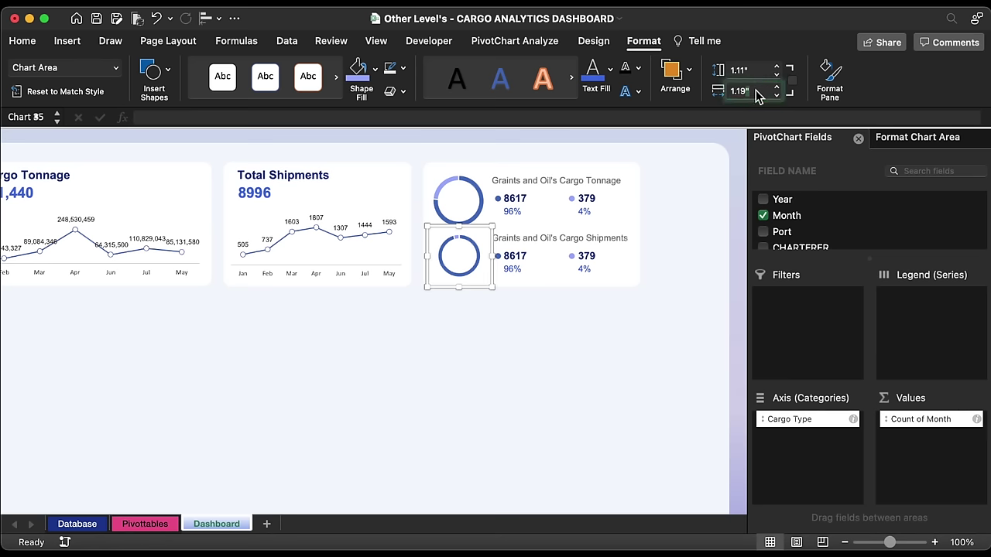
click(472, 177)
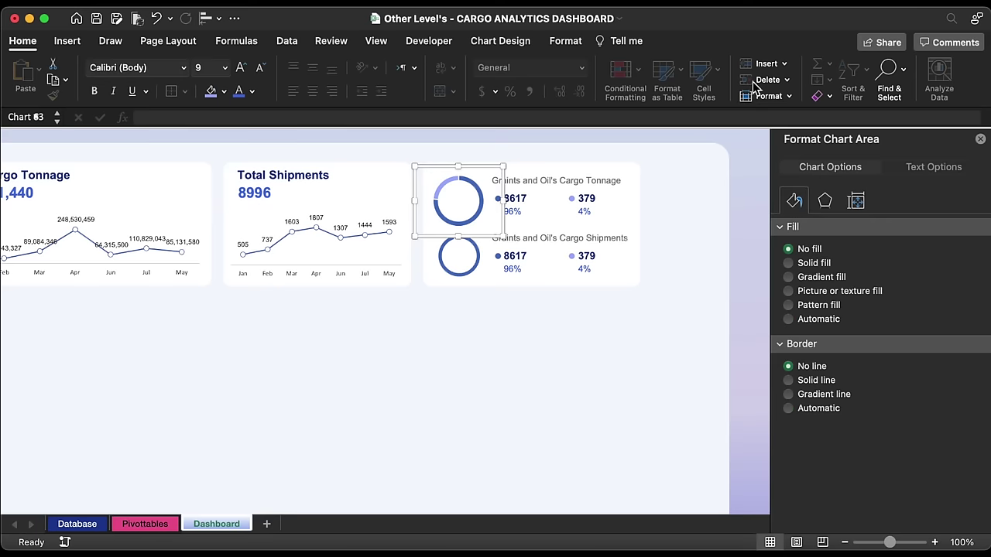
click(575, 43)
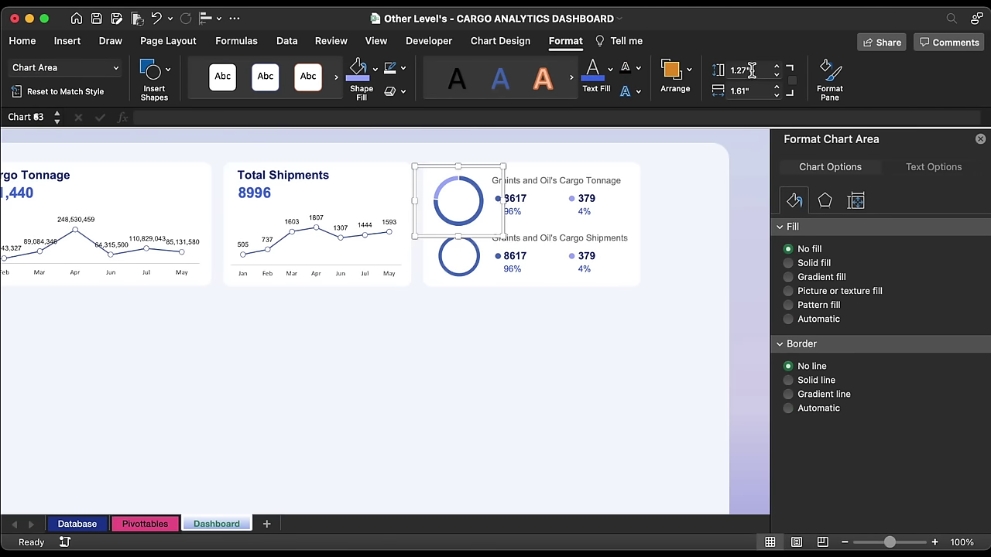
click(759, 73)
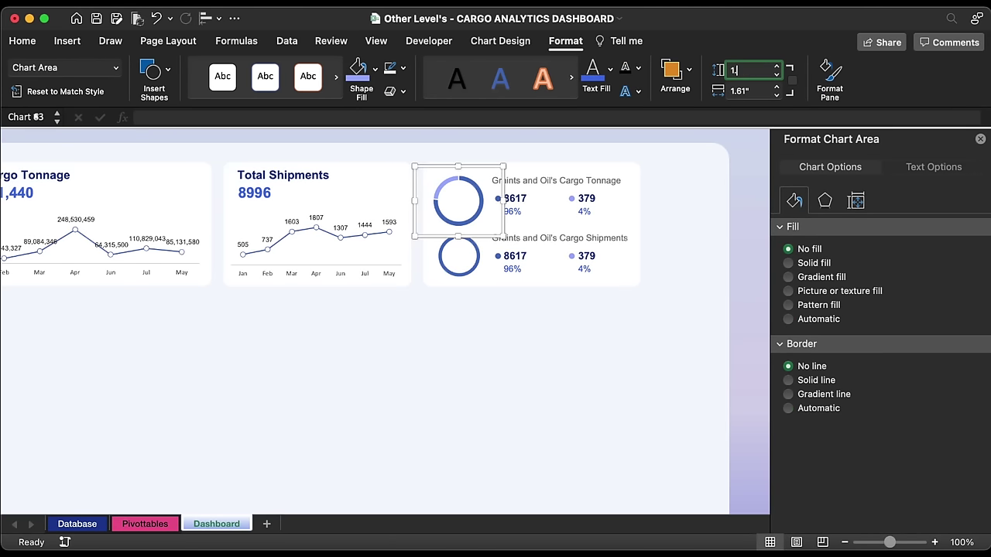
key(Return)
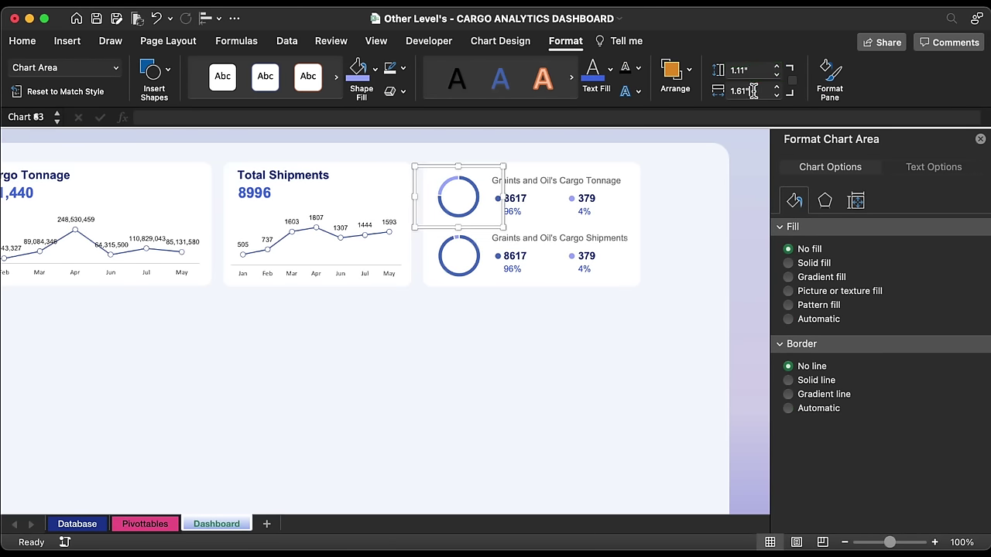
click(751, 92)
text(1.19)
key(Return)
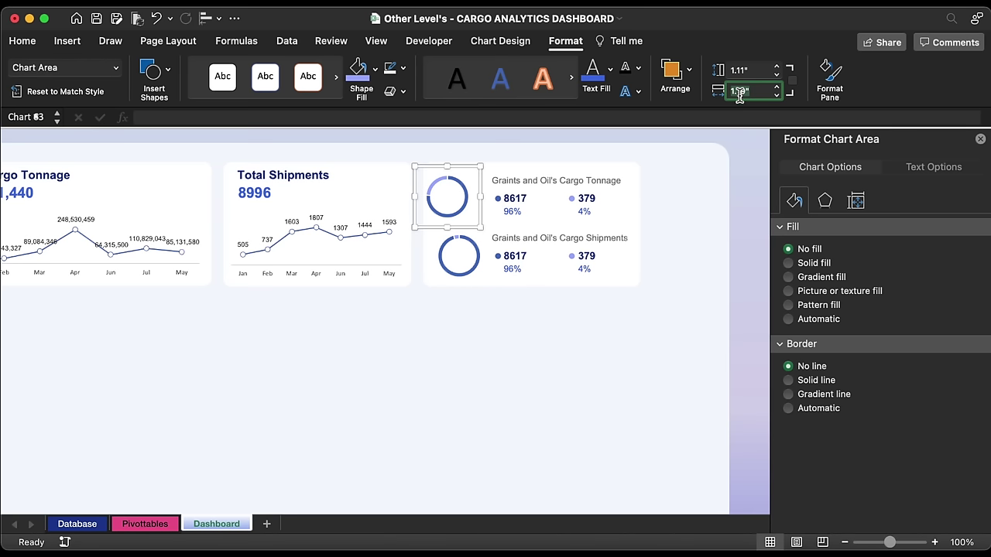
- Nudge the upper donut right and center-align it with the lower shipments donut
click(470, 169)
drag(470, 169, 483, 169)
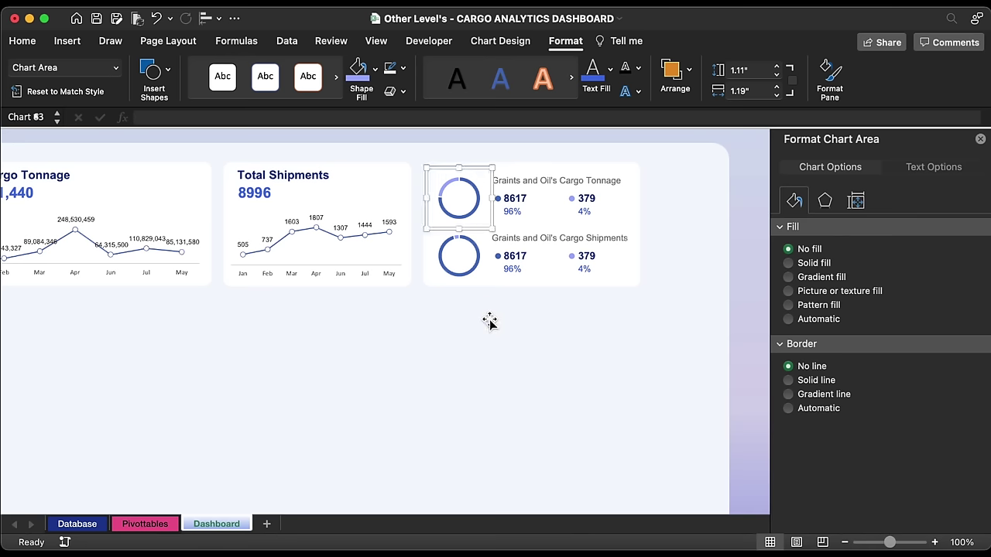
shift+click(471, 273)
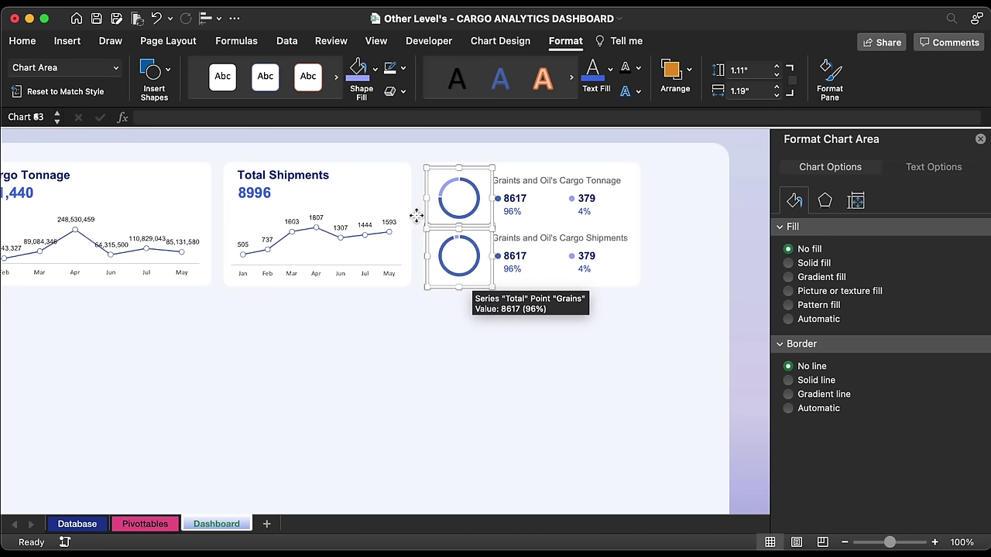
click(209, 17)
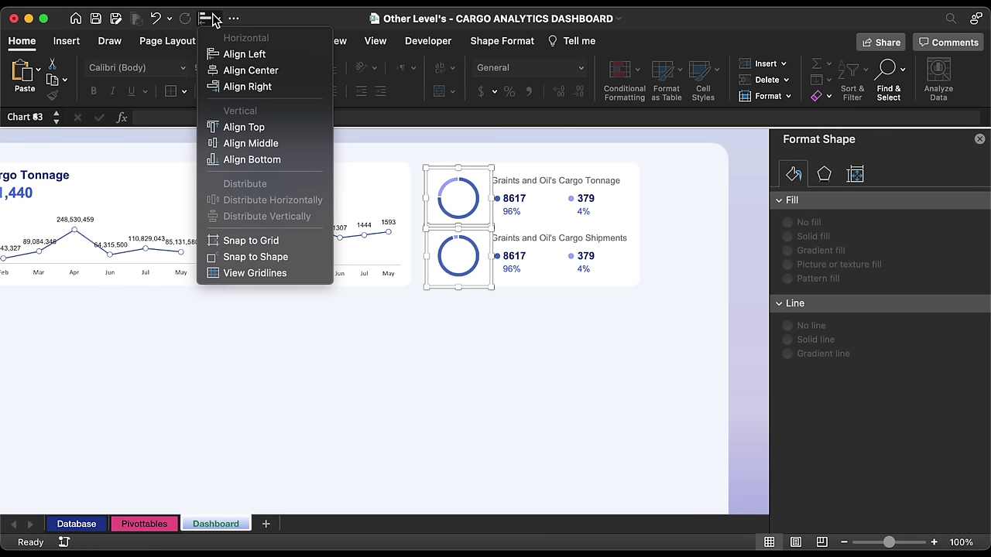
click(246, 72)
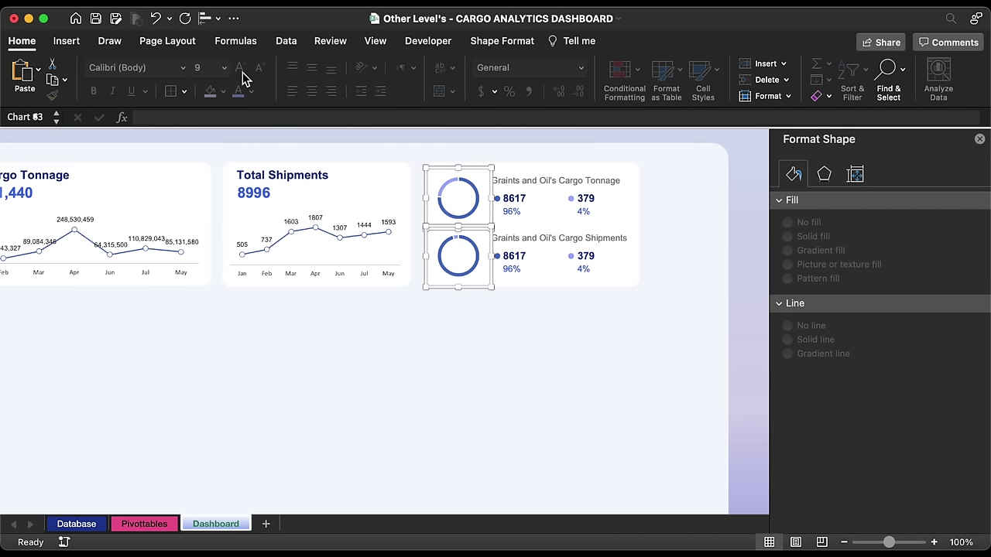
click(524, 199)
click(523, 199)
click(524, 199)
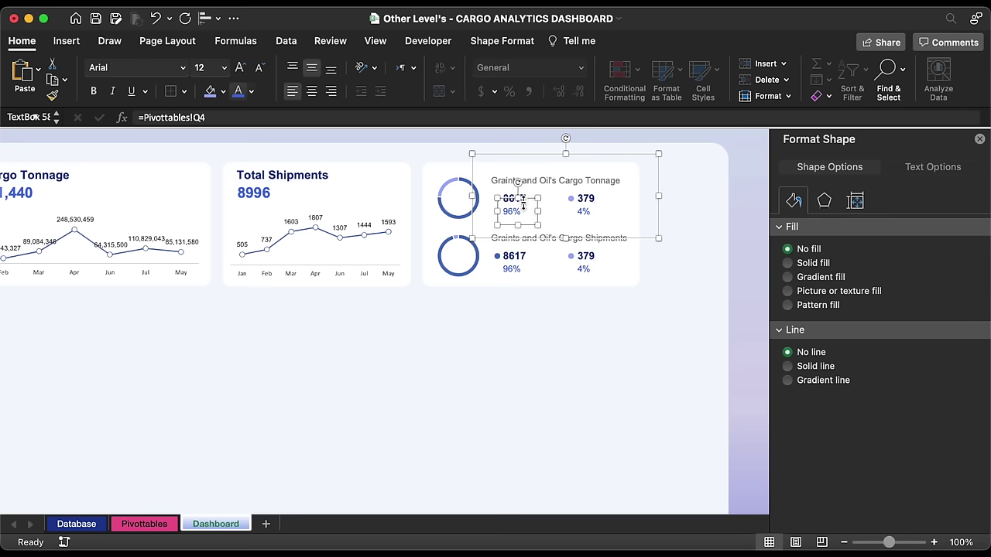
- Relink the 8617 value box to Pivottables!U8 (500,395,122) and give it the 379 box's formatting
click(527, 200)
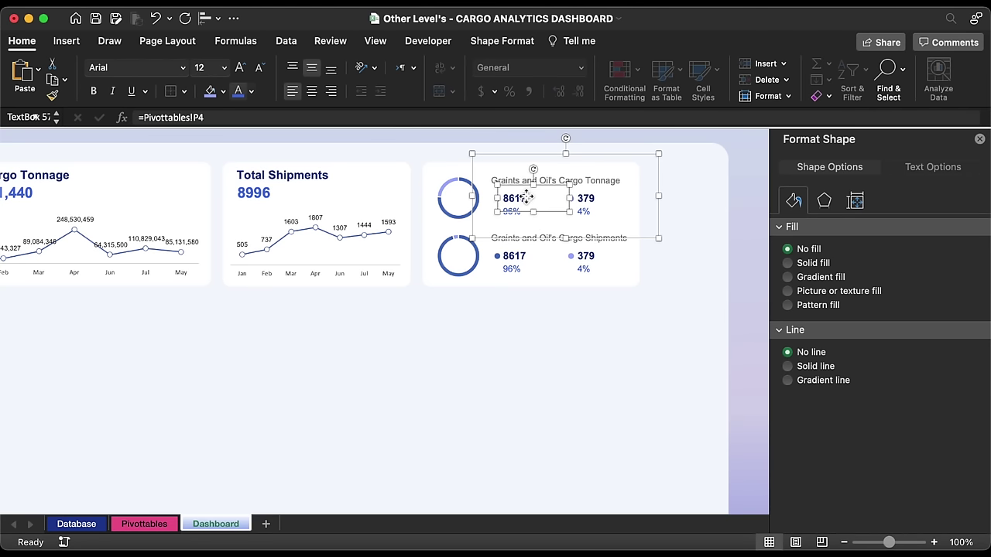
triple_click(382, 114)
text(=)
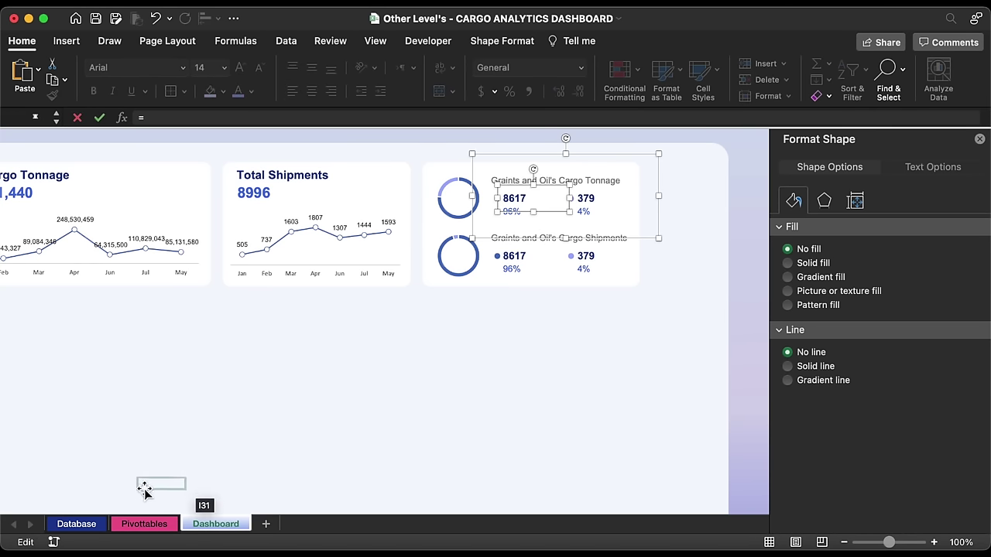
click(144, 524)
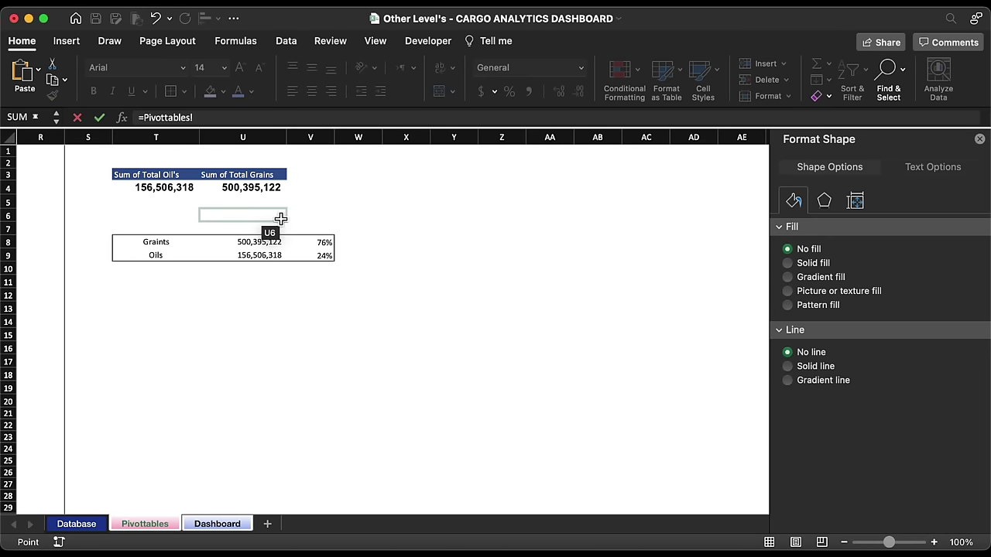
click(267, 246)
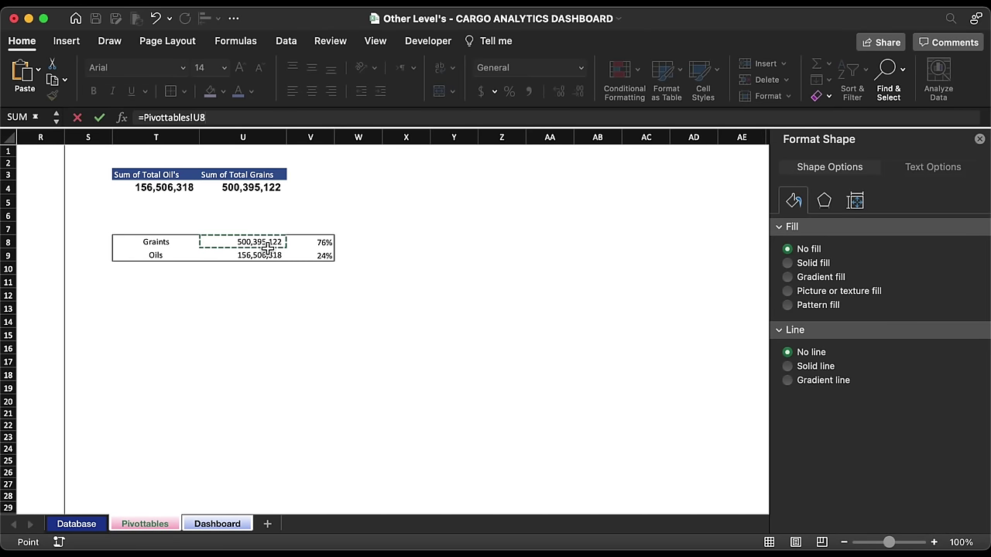
key(Return)
click(596, 199)
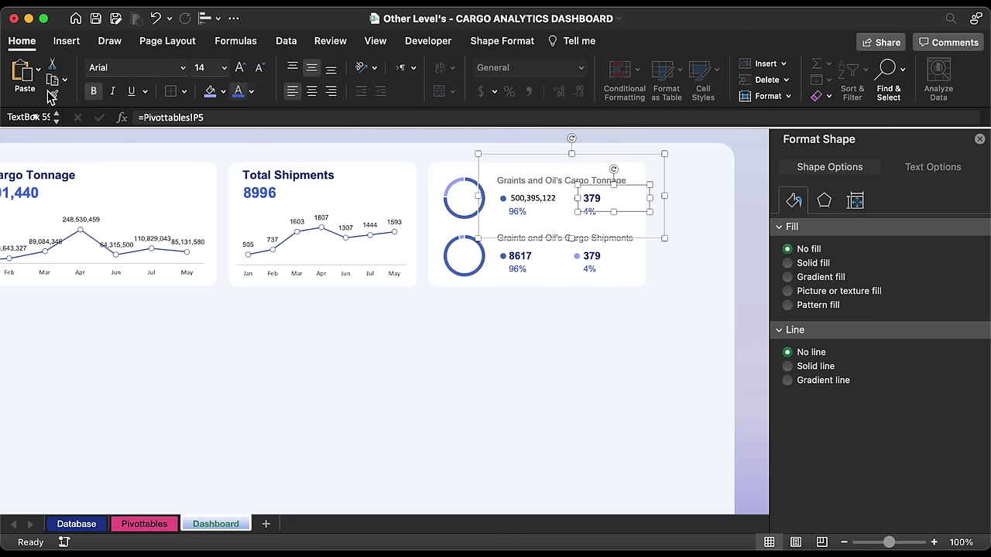
click(51, 94)
click(547, 208)
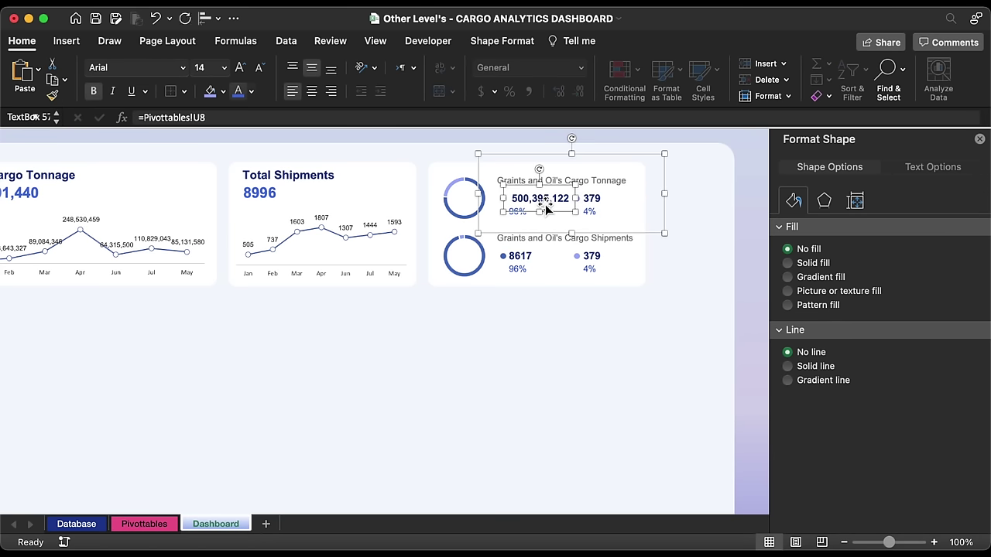
- Relink the 379 box to Pivottables!U9 (156,506,318) and match the bold, larger 500,395,122 style
triple_click(310, 117)
text(=)
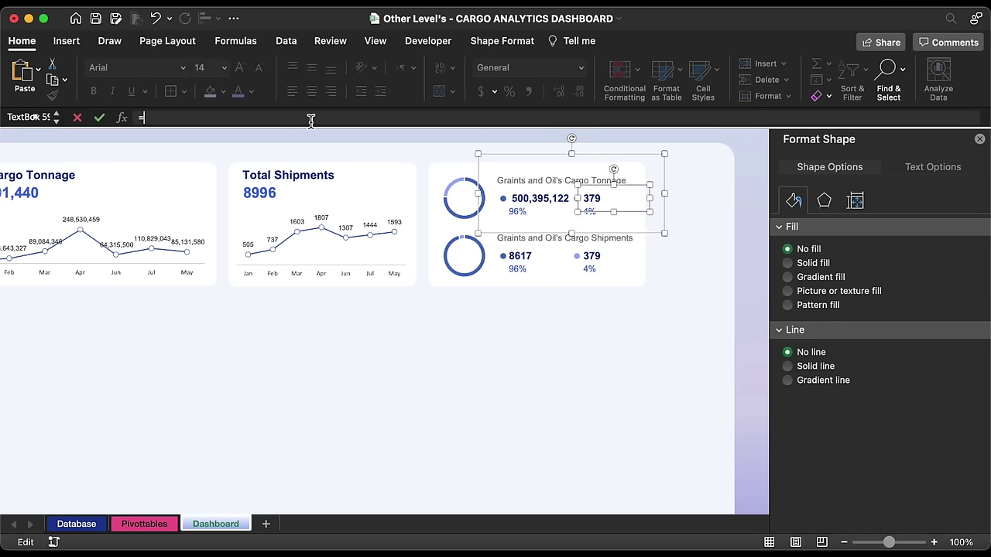
click(144, 524)
click(255, 258)
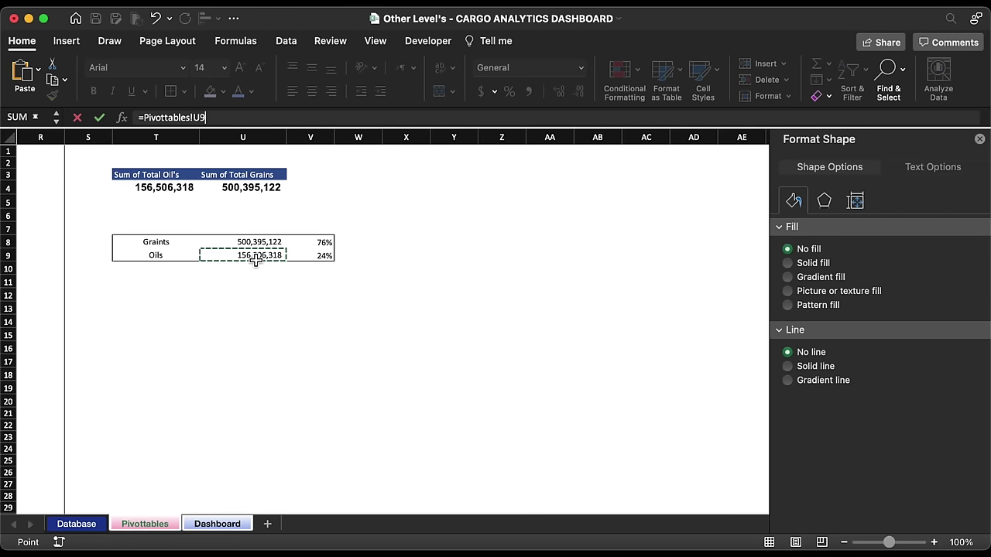
key(Return)
click(542, 199)
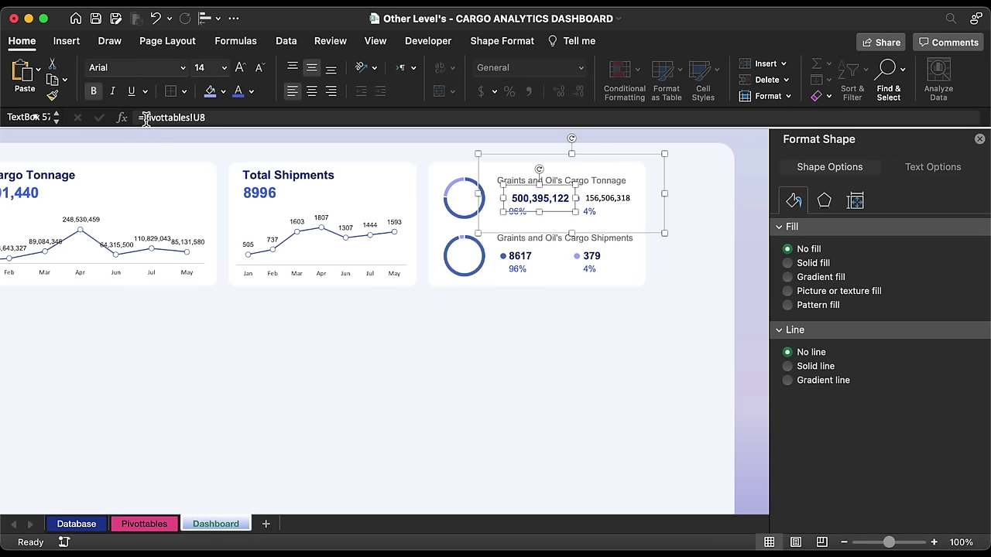
click(52, 96)
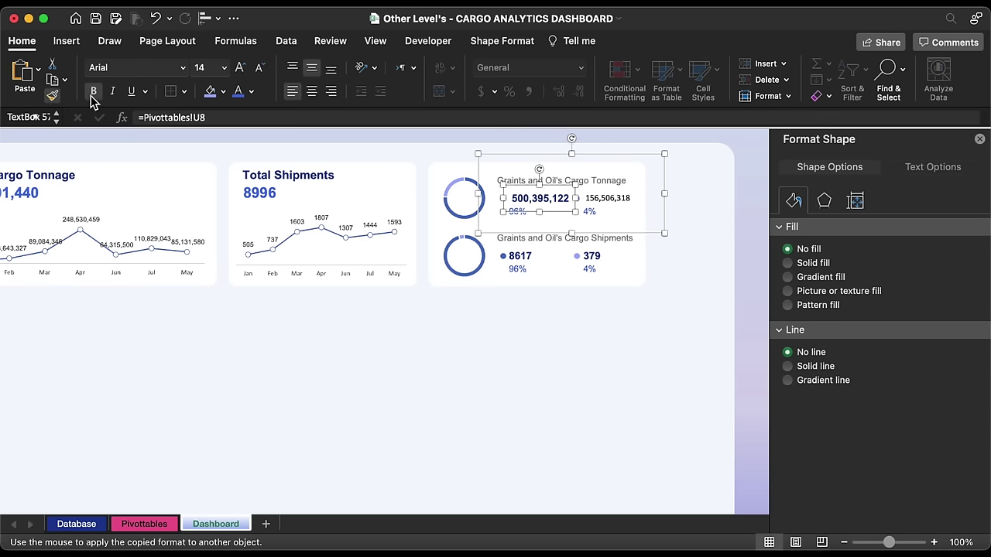
click(624, 203)
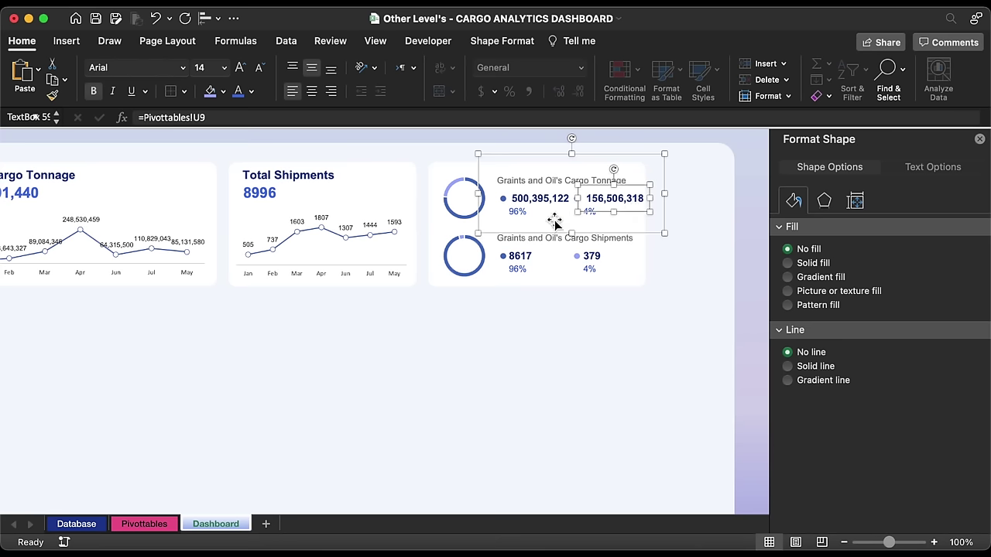
- Relink the 96% box to Pivottables!V8 (76%) and copy the 4% box's formatting onto it
click(523, 216)
triple_click(237, 118)
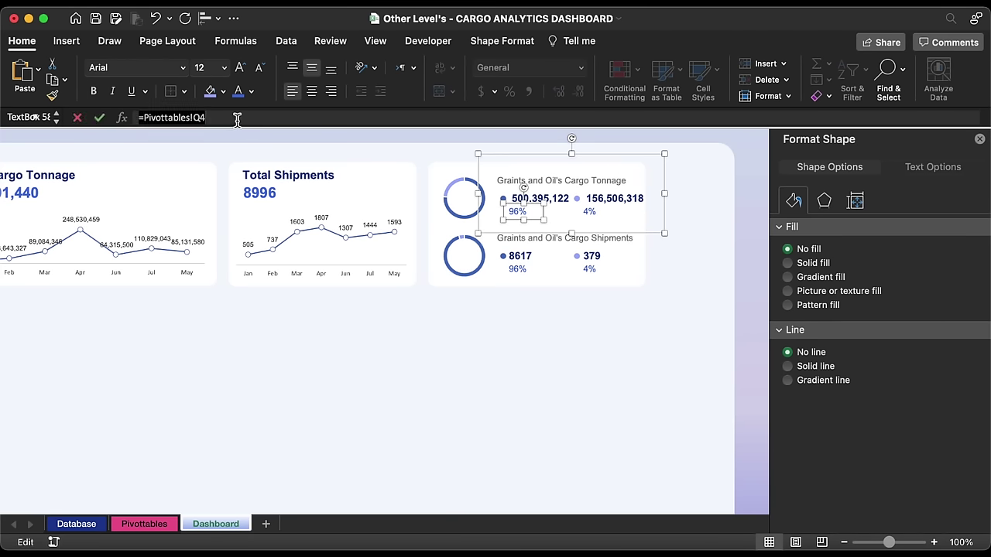
text(=)
click(144, 524)
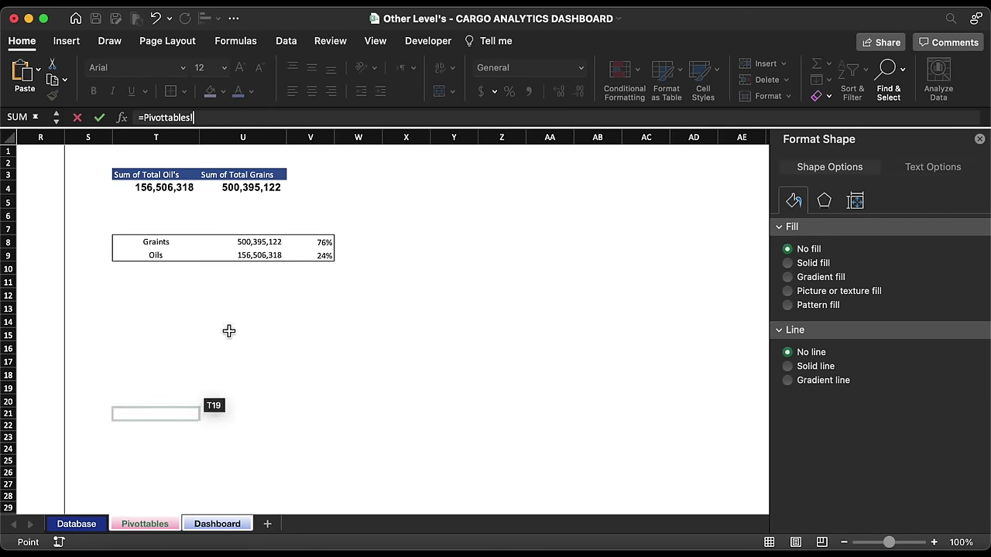
click(325, 244)
key(Return)
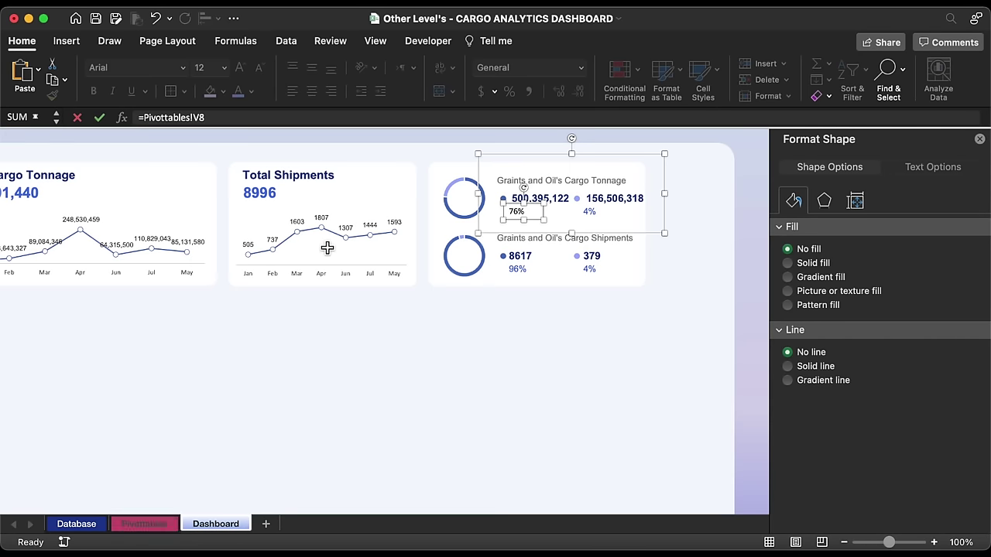
click(593, 213)
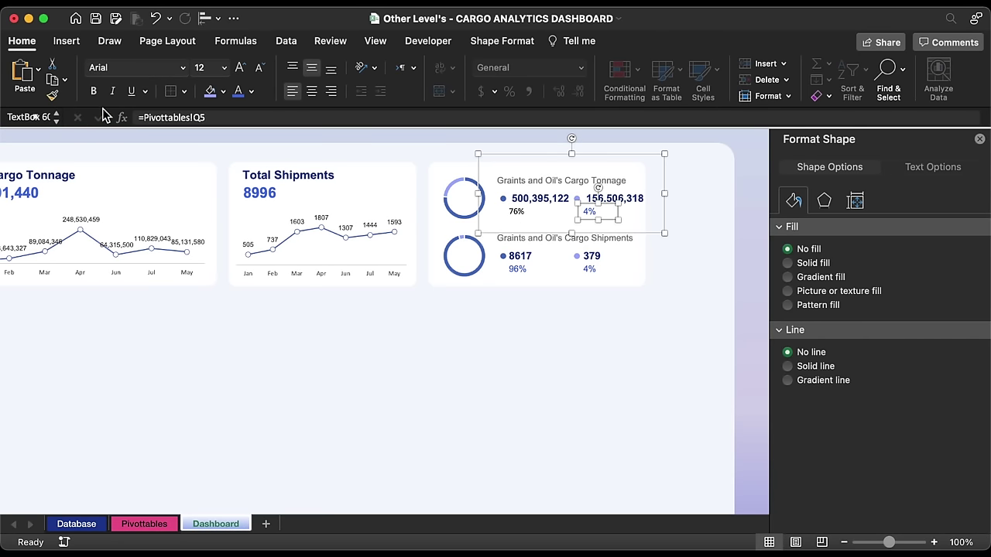
click(51, 96)
click(530, 218)
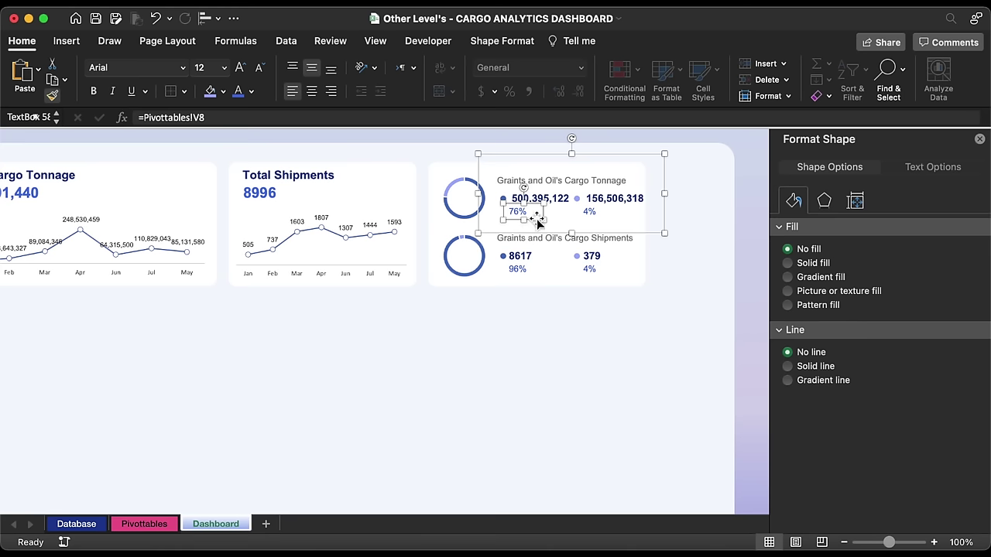
- Relink the 4% box to Pivottables!V9 (24%) and make it blue like the 76% box
click(595, 217)
triple_click(289, 117)
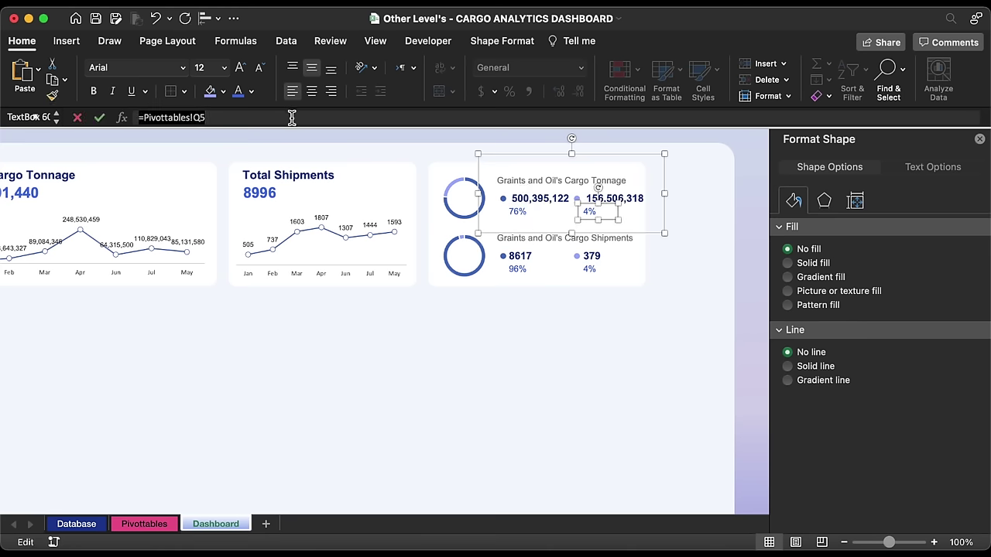
text(=)
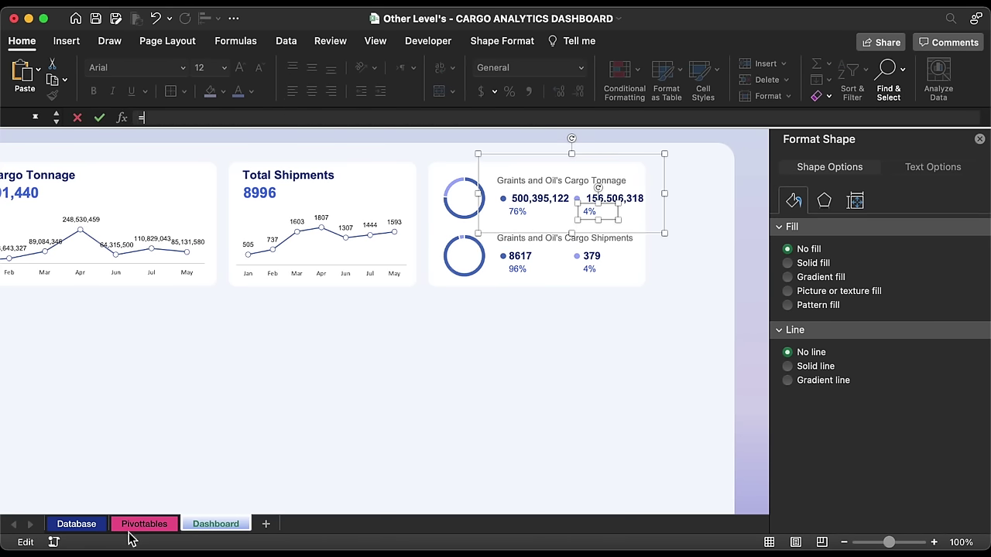
click(140, 526)
click(322, 256)
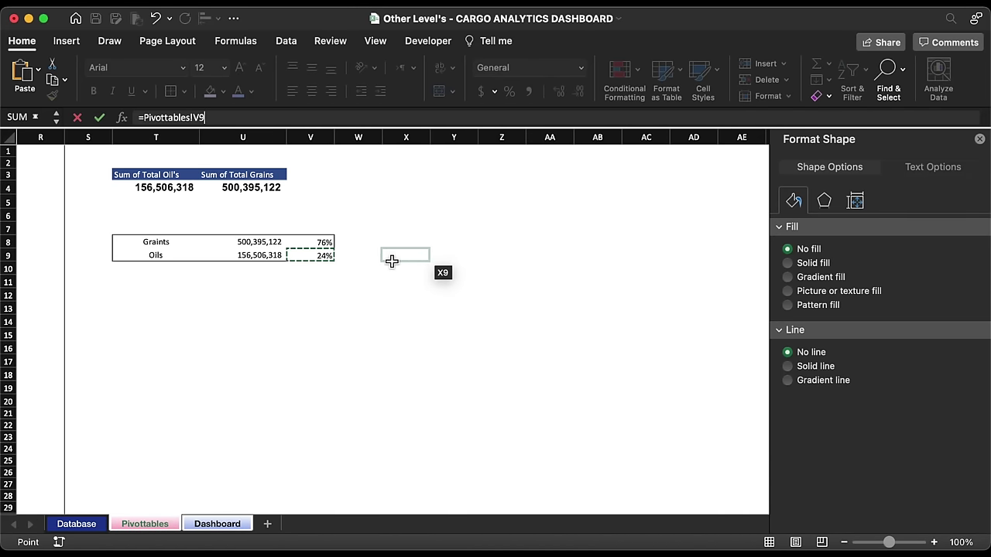
key(Return)
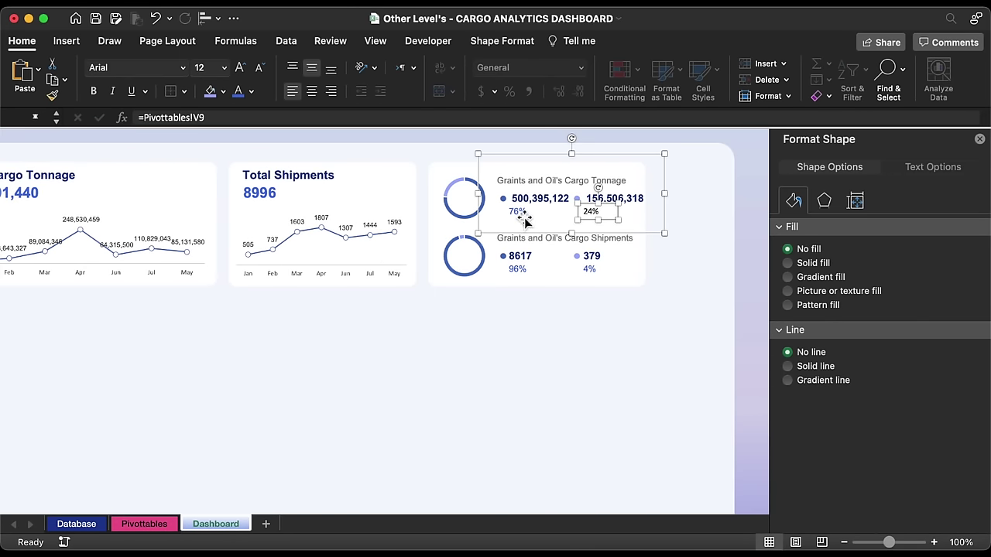
click(524, 220)
click(53, 96)
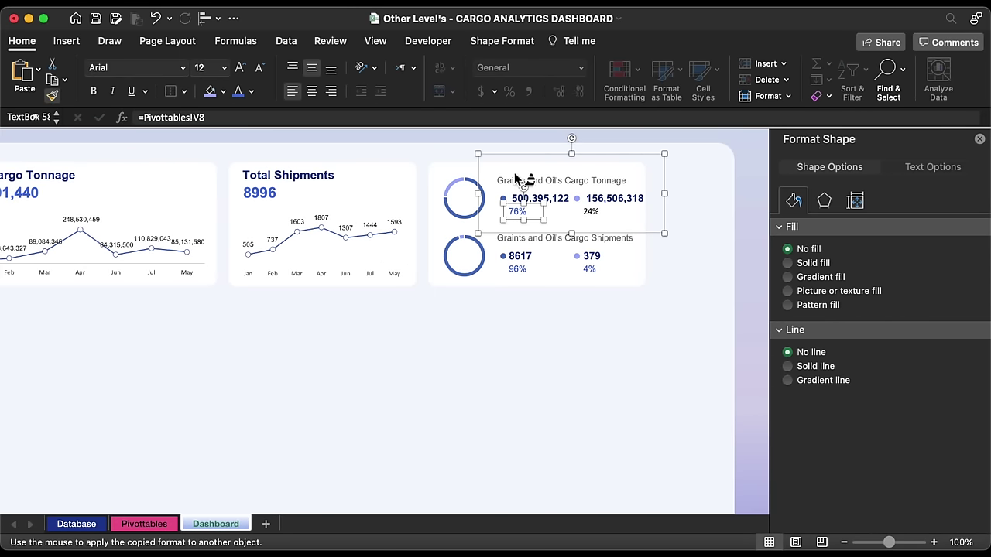
click(604, 218)
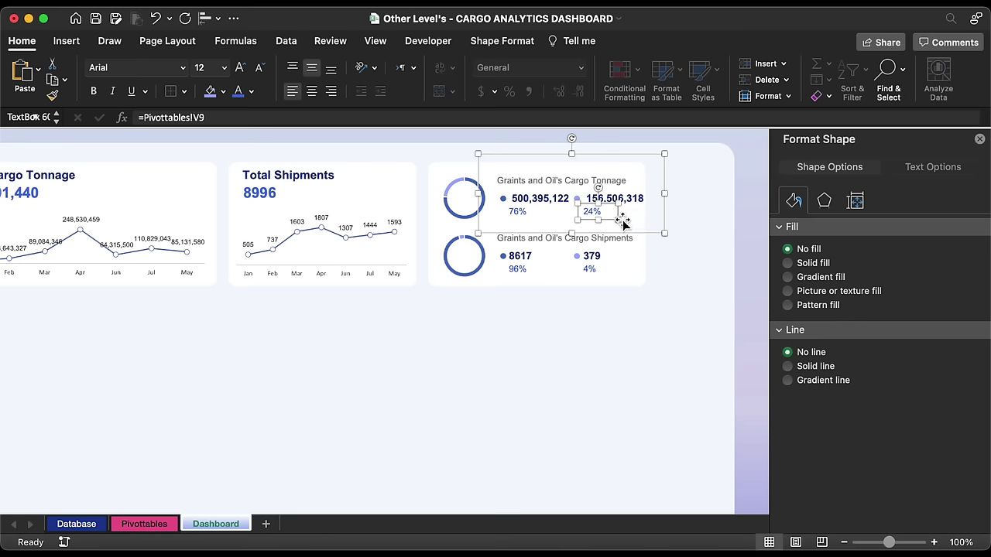
click(465, 200)
scroll(360, 212, right, 4)
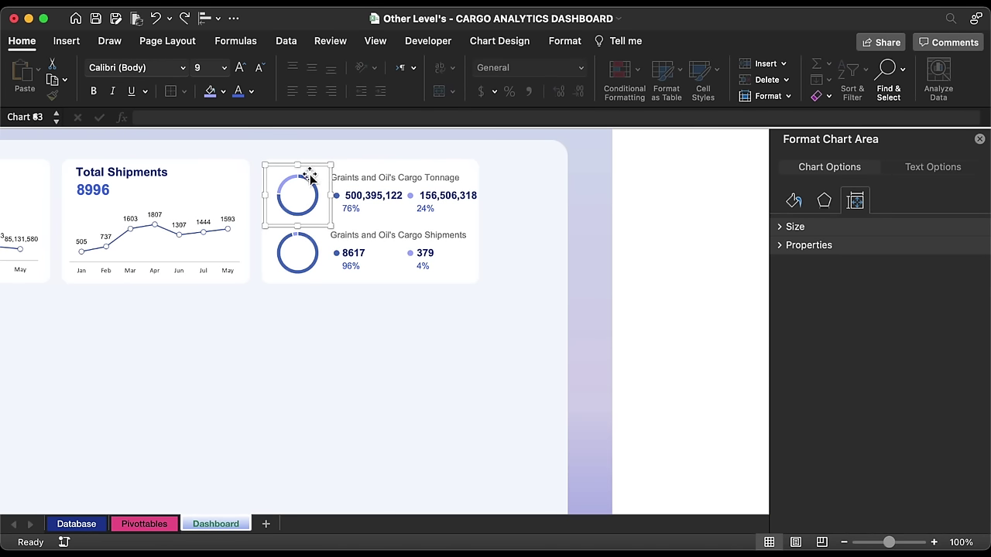
shift+click(318, 266)
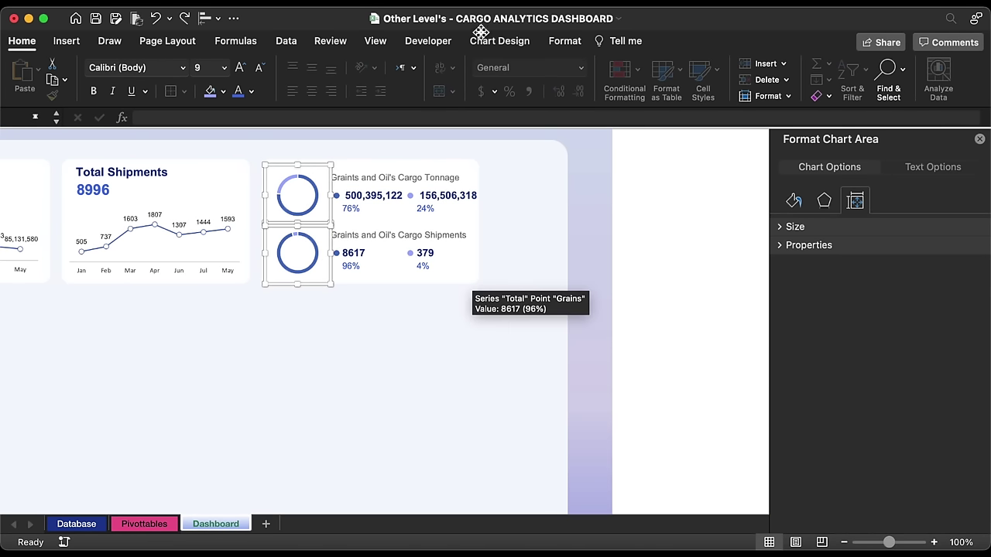
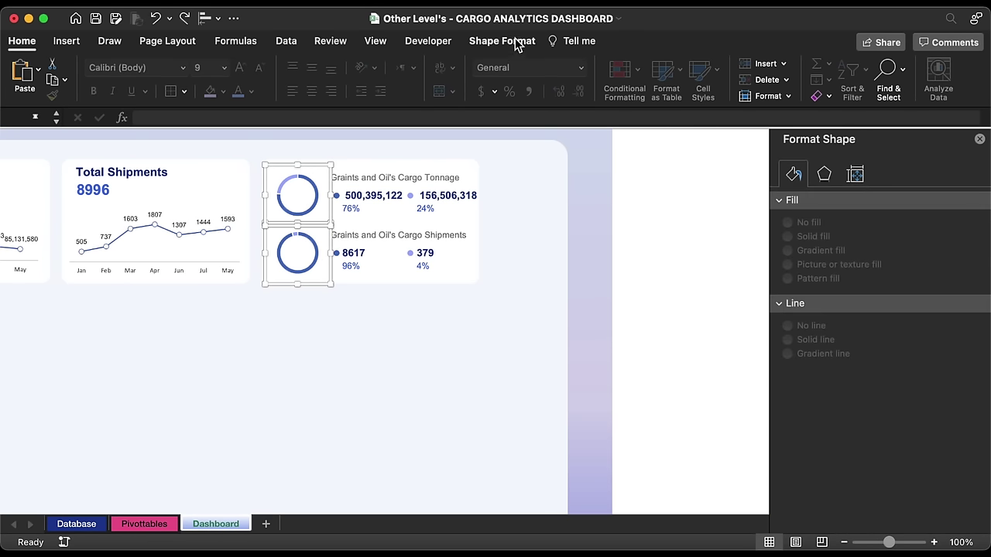
- Reduce the donut charts' height to 1 inch and shift the donut group slightly left
click(517, 43)
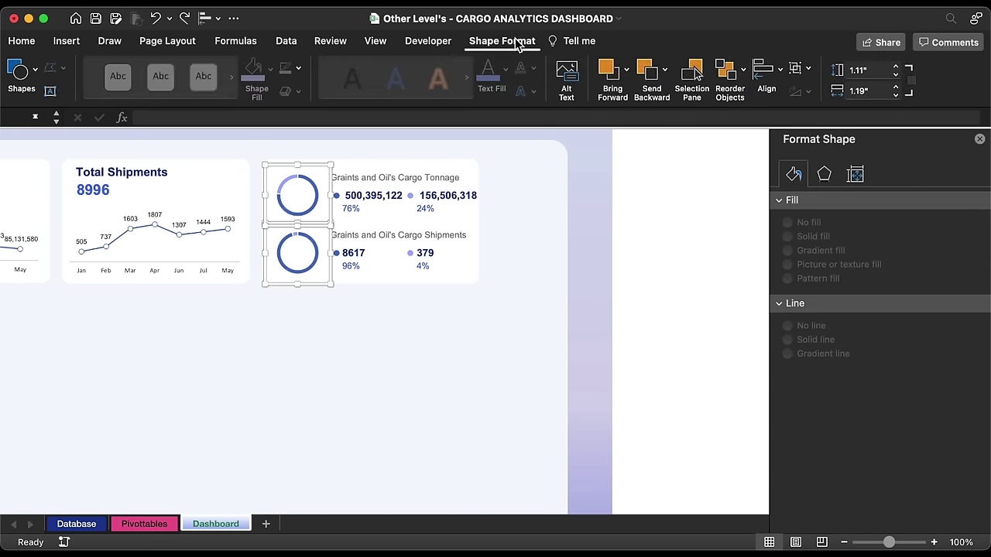
click(898, 75)
click(898, 75)
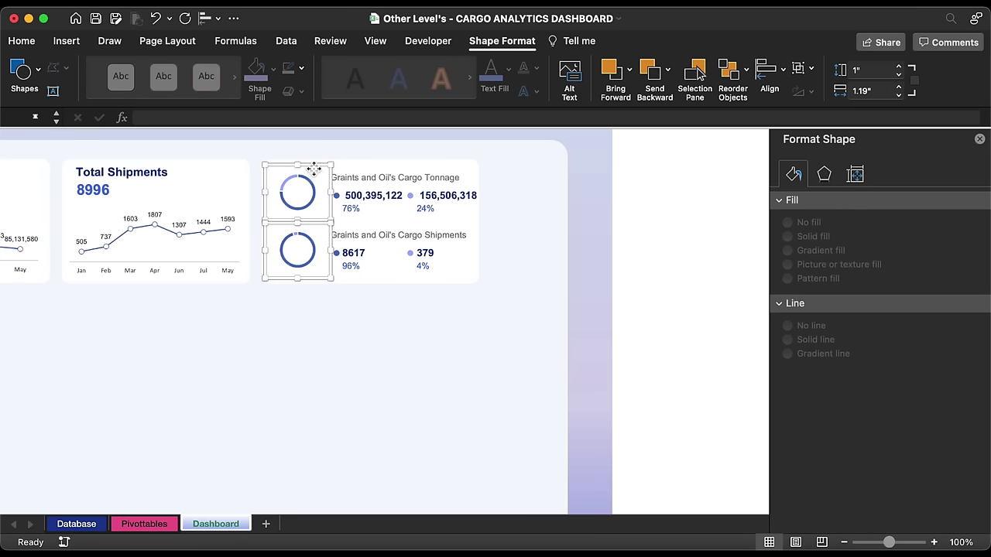
drag(314, 170, 305, 170)
- Move the card's text label group slightly left and ungroup it
click(385, 248)
drag(385, 248, 378, 247)
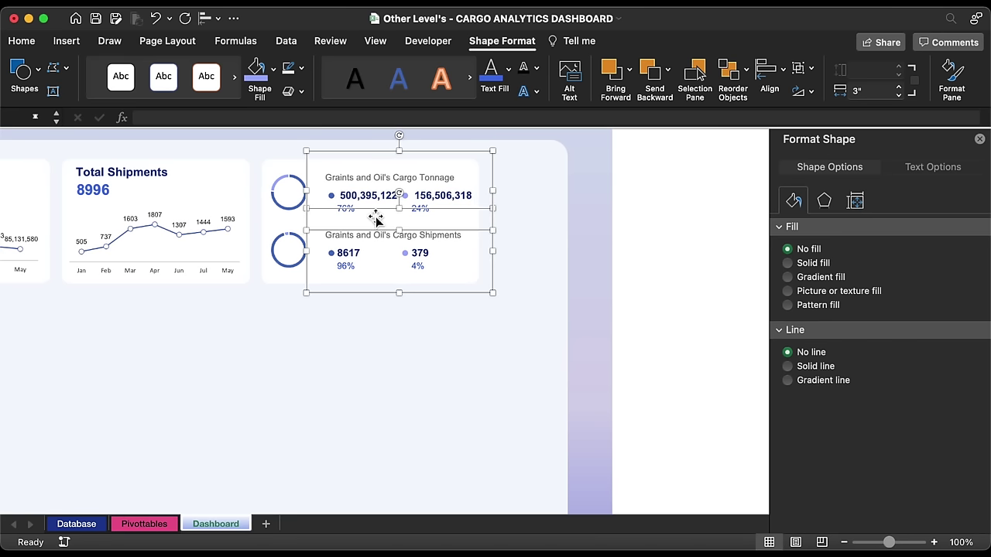
right_click(367, 200)
click(559, 312)
click(633, 203)
- Nudge the 8617, 96%, 76%, 500,395,122, shipments and tonnage labels left
click(336, 263)
shift+click(345, 267)
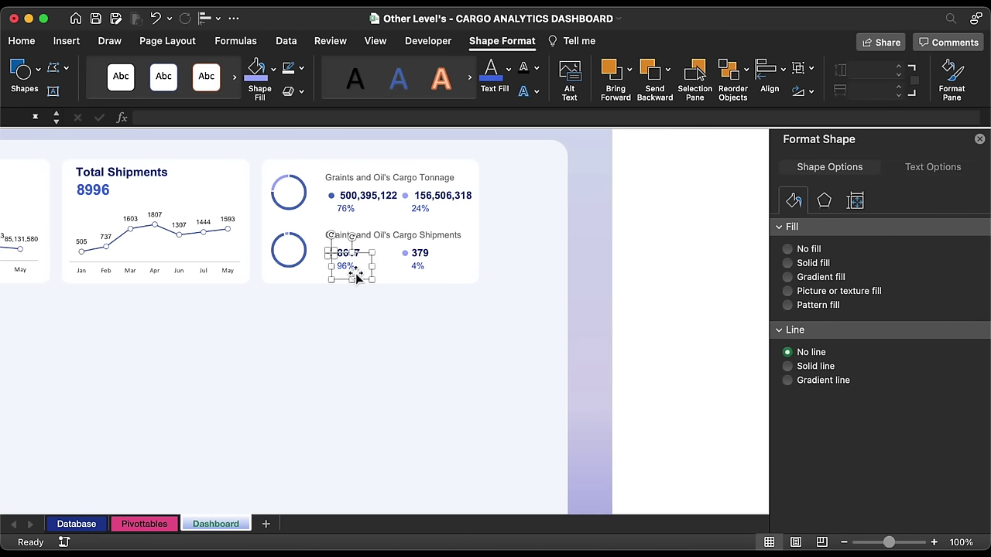
shift+click(372, 236)
shift+click(345, 209)
shift+click(368, 195)
shift+click(420, 177)
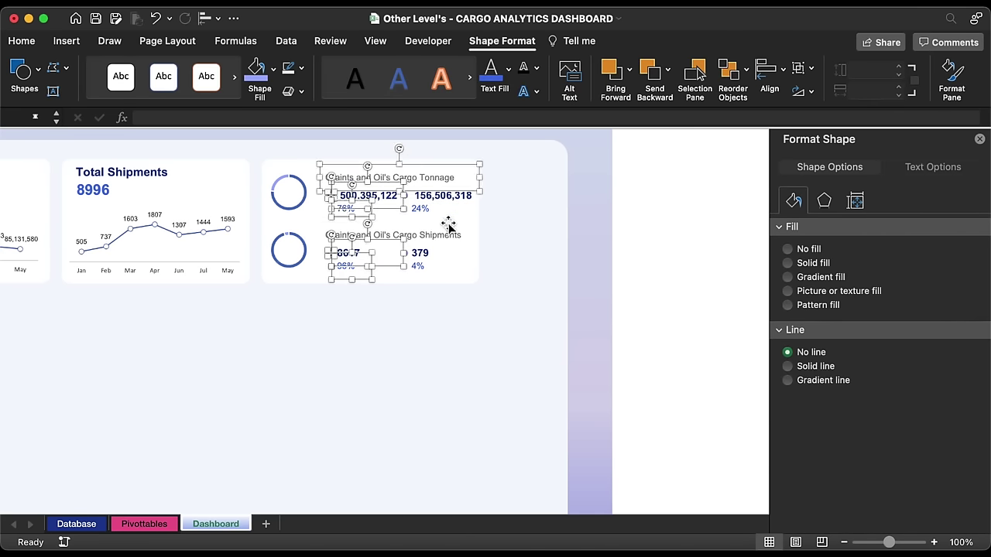
key(Left)
key(Left)
key(Left)
key(Left)
key(Left)
key(Left)
click(674, 298)
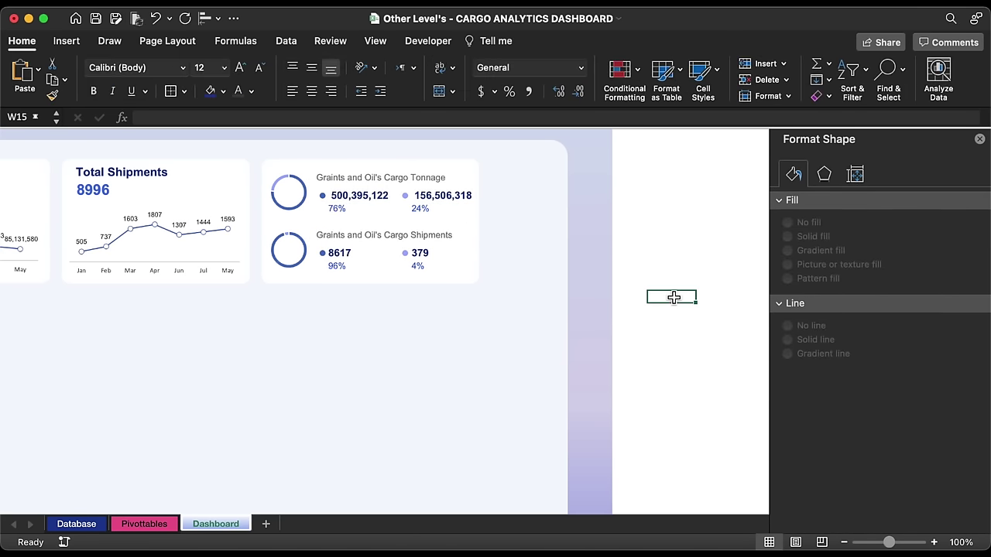
- Nudge the 156,506,318 and 500,395,122 value labels left
click(447, 199)
shift+click(354, 196)
key(Left)
key(Left)
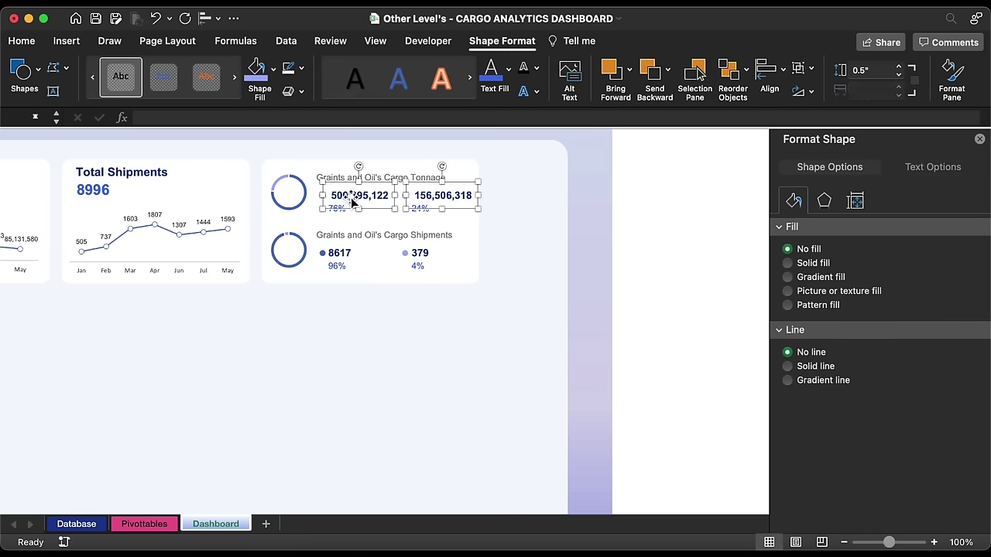
click(504, 291)
scroll(504, 291, left, 5)
click(549, 294)
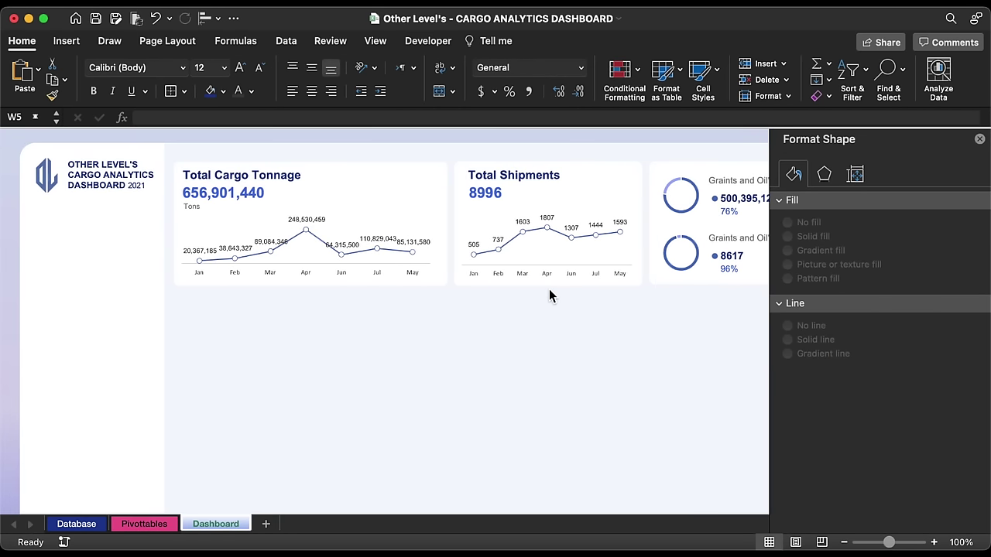
scroll(549, 294, right, 5)
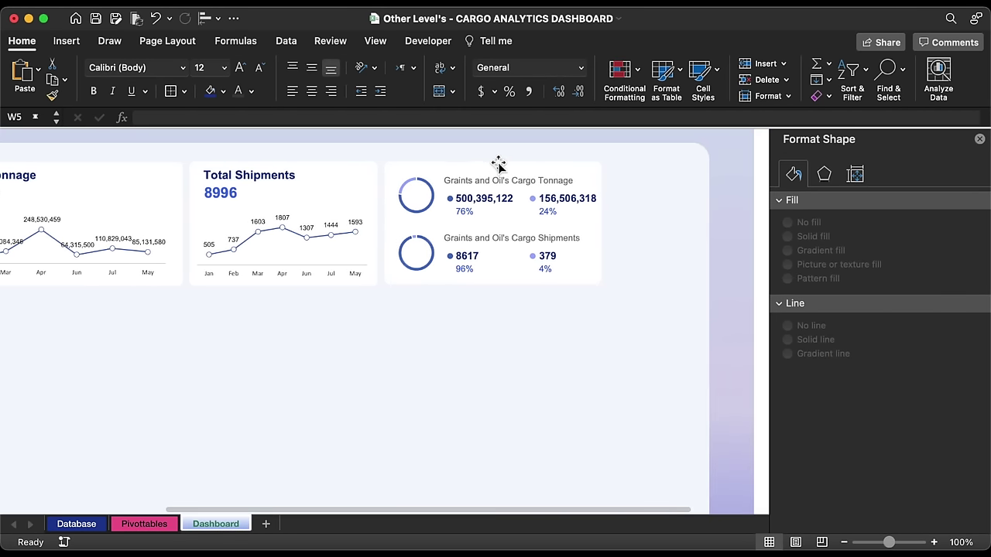
- Duplicate the card shape, make the copy 1.67" wide, and place it right of the Grains and Oil's card
click(437, 171)
drag(436, 170, 530, 169)
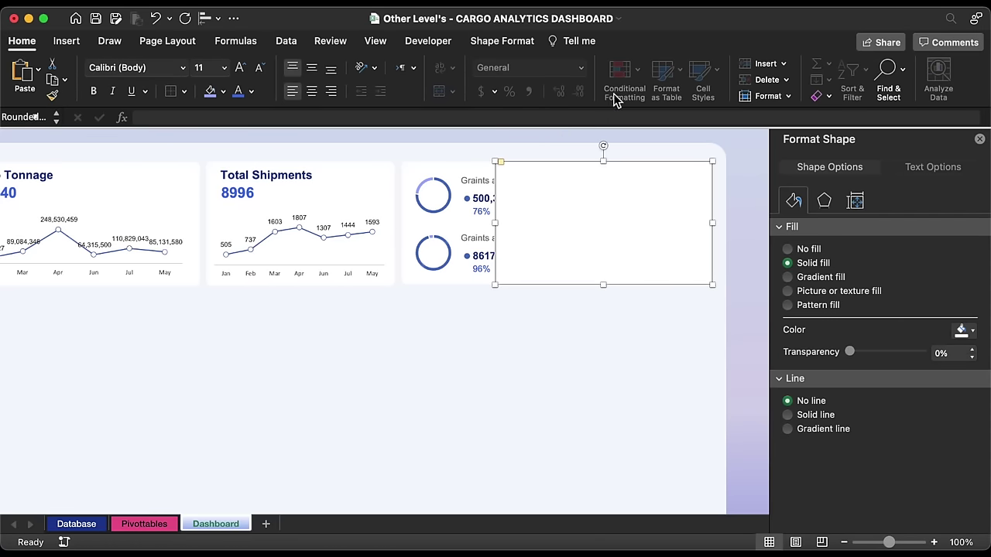
click(503, 41)
click(877, 91)
text(1.67)
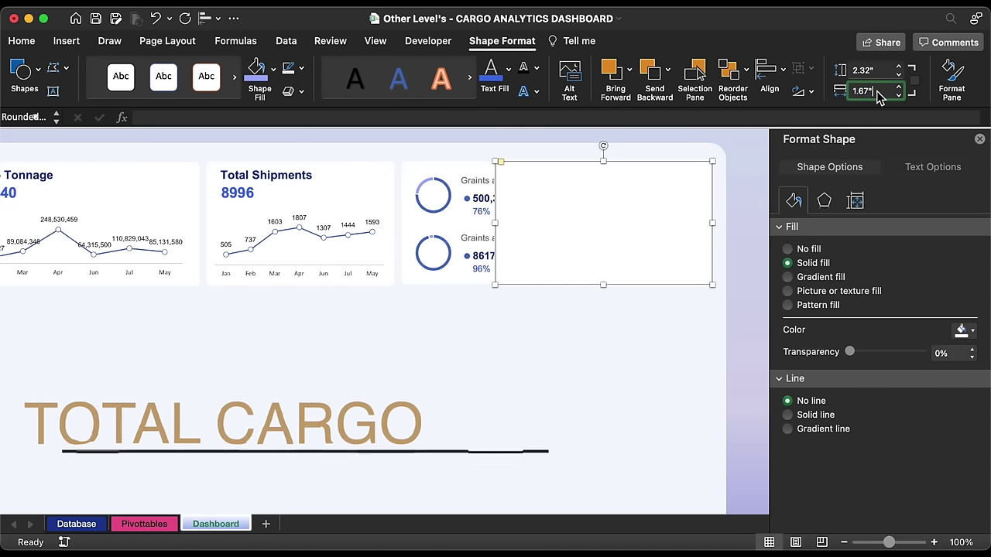
key(Return)
drag(552, 199, 672, 206)
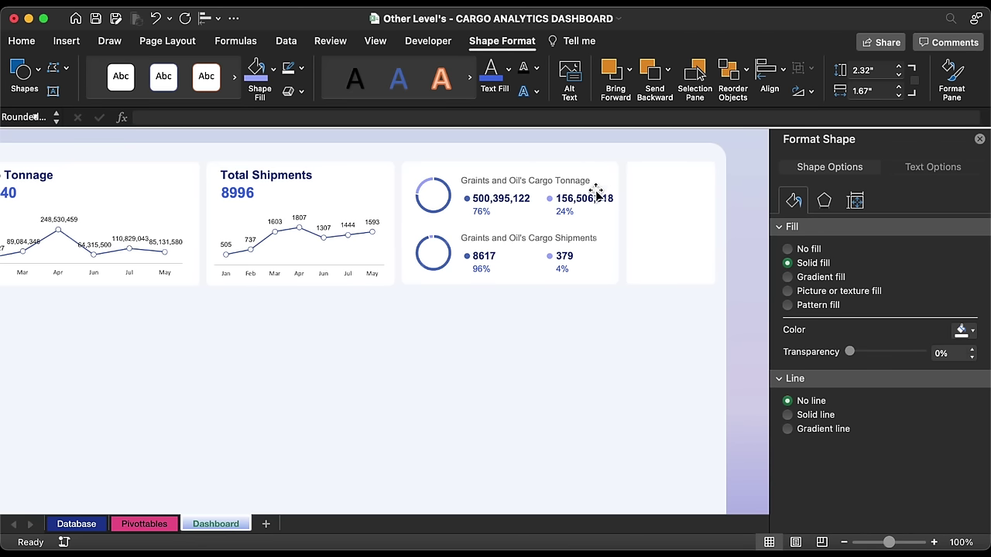
- Copy the tonnage title box onto the new card and paste 'Cargo Tonnage By Years' into it
click(503, 180)
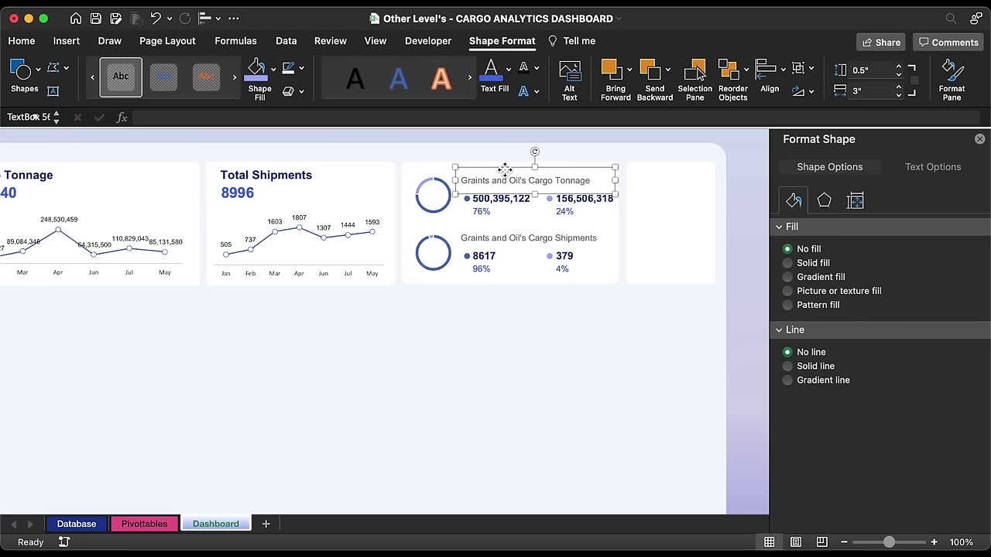
drag(502, 169, 633, 181)
triple_click(648, 183)
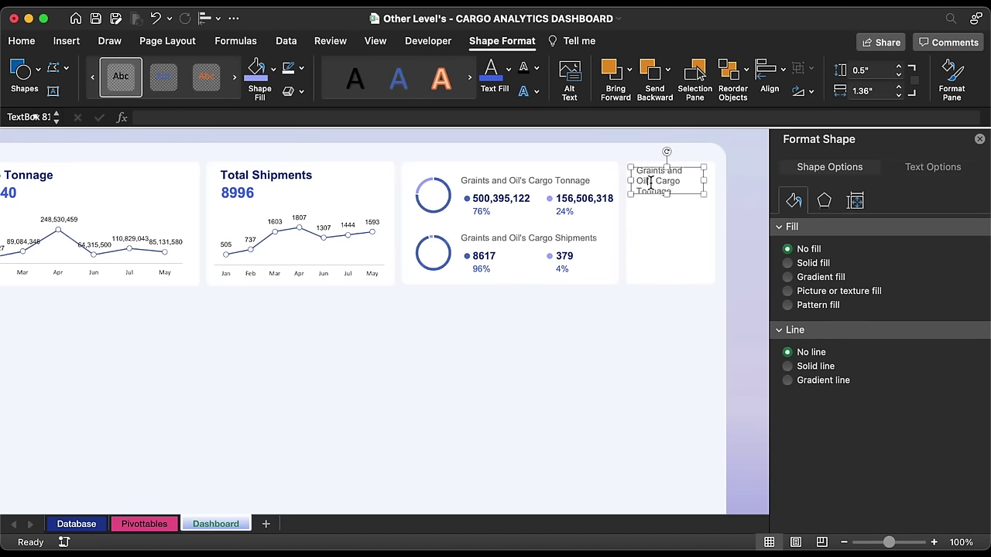
triple_click(650, 182)
text(Cargo Tonnage By Years)
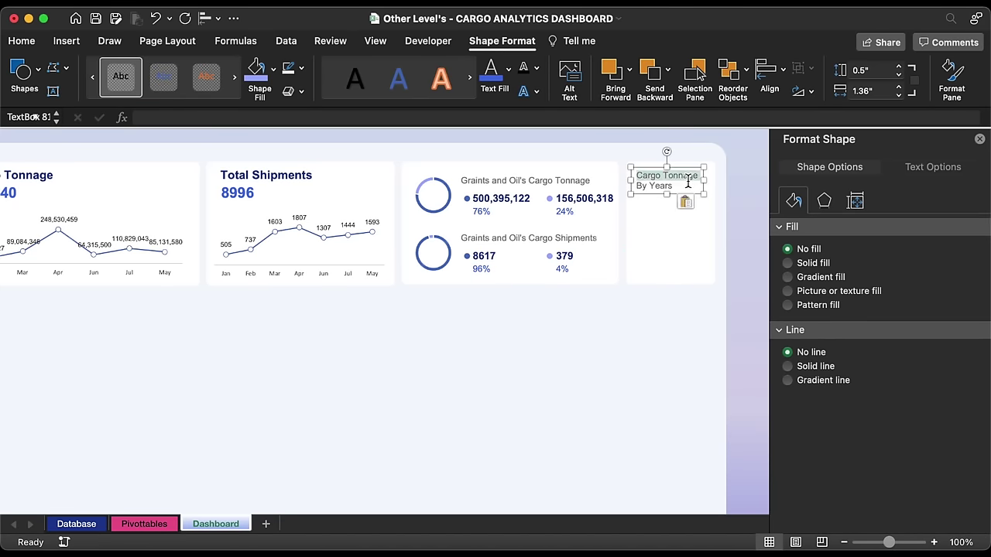
- Give the title a darker font colour and bold the 'By Years' line
key(super+a)
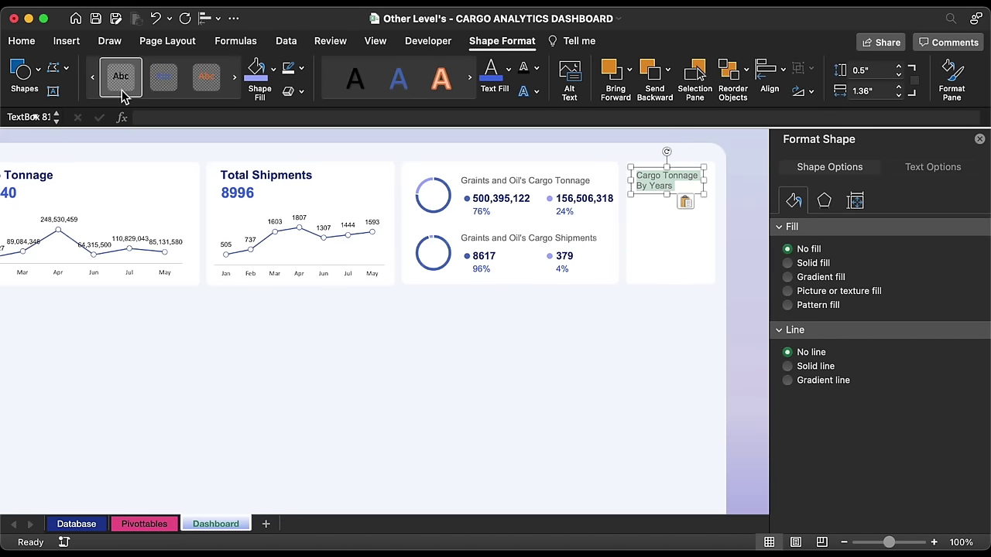
click(22, 40)
click(251, 92)
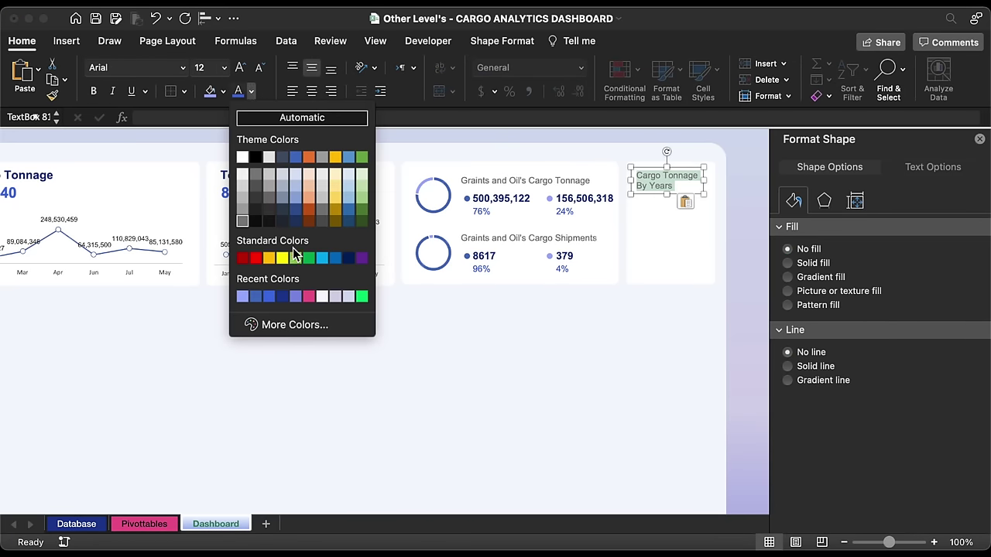
click(283, 297)
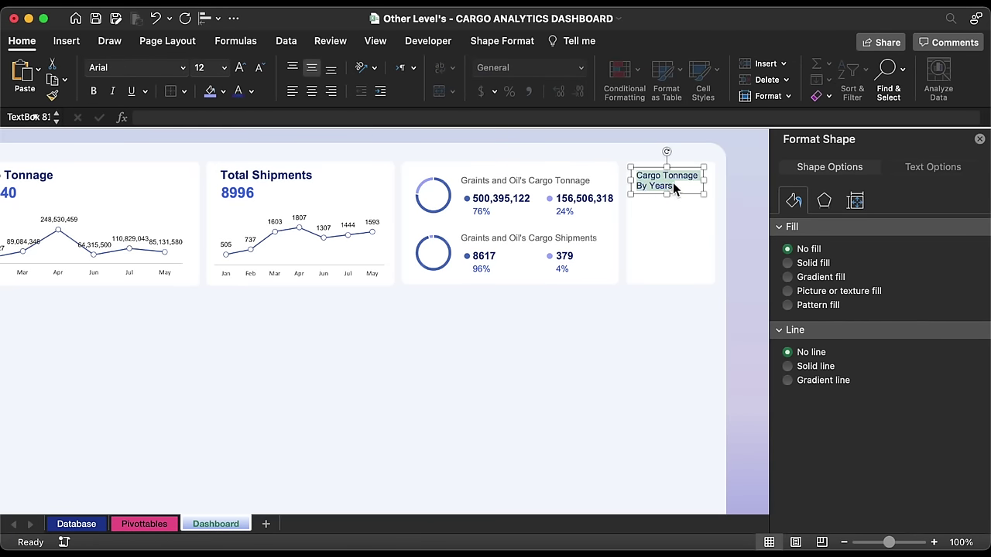
drag(673, 188, 647, 188)
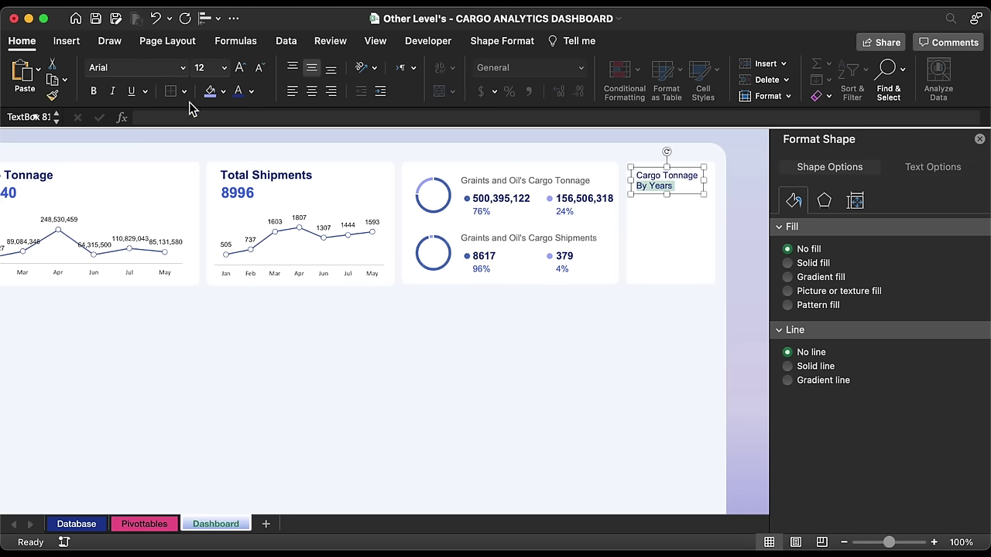
click(702, 250)
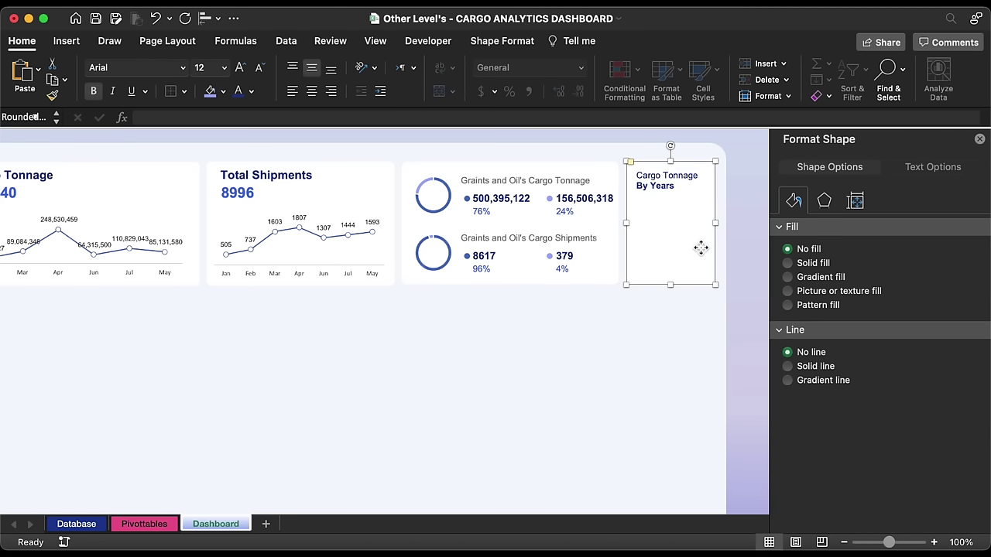
- On the Pivottables sheet, add a left border line to column X
click(139, 524)
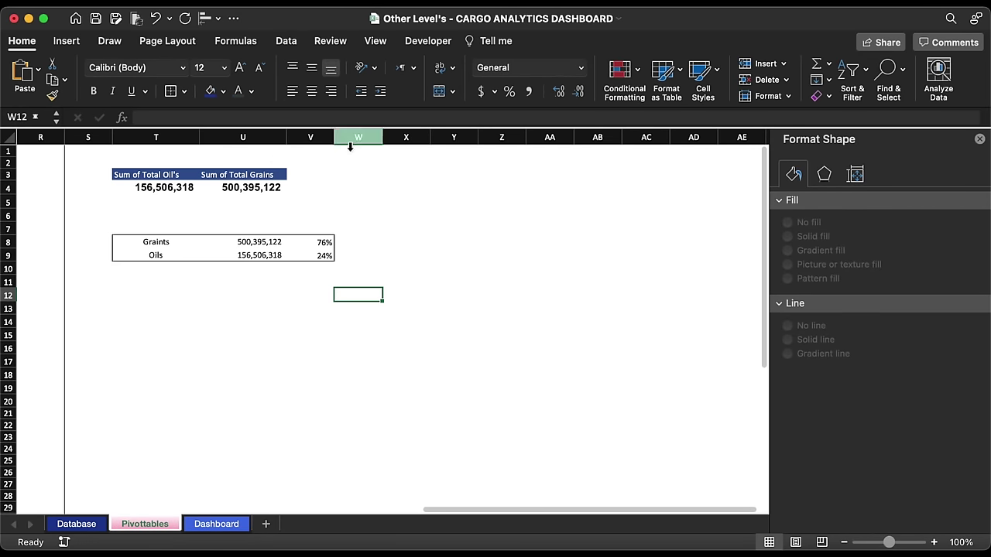
click(407, 138)
click(184, 92)
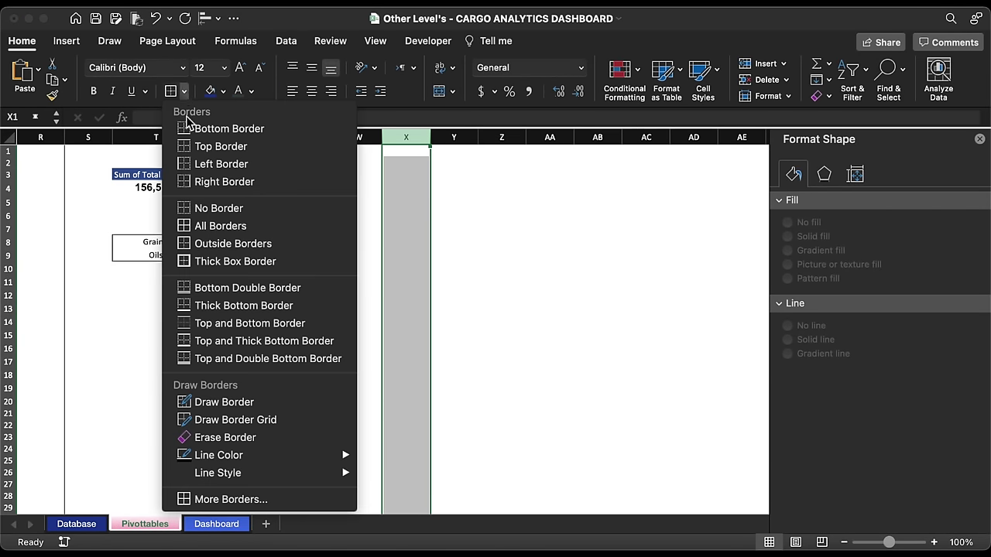
click(185, 166)
click(358, 230)
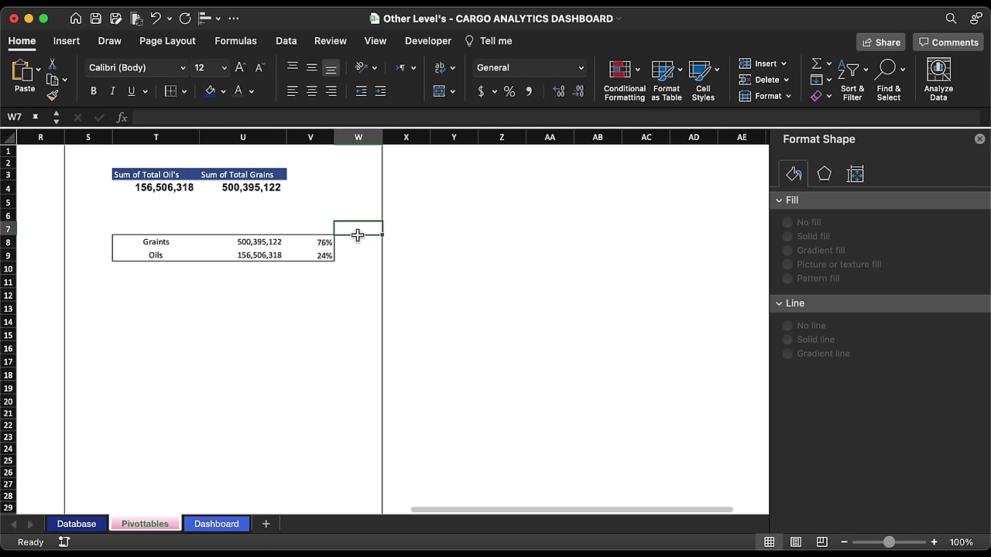
- Copy the pivot table to Y3 and make it sum Total Tonnage by Year
drag(138, 177, 256, 188)
key(cmd+c)
click(456, 178)
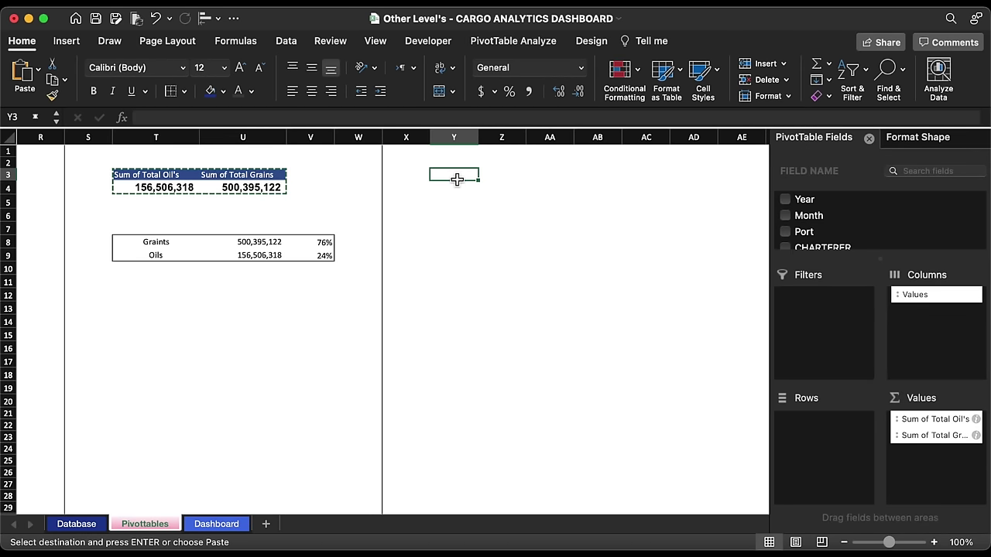
key(cmd+v)
scroll(566, 279, right, 2)
scroll(566, 278, right, 1)
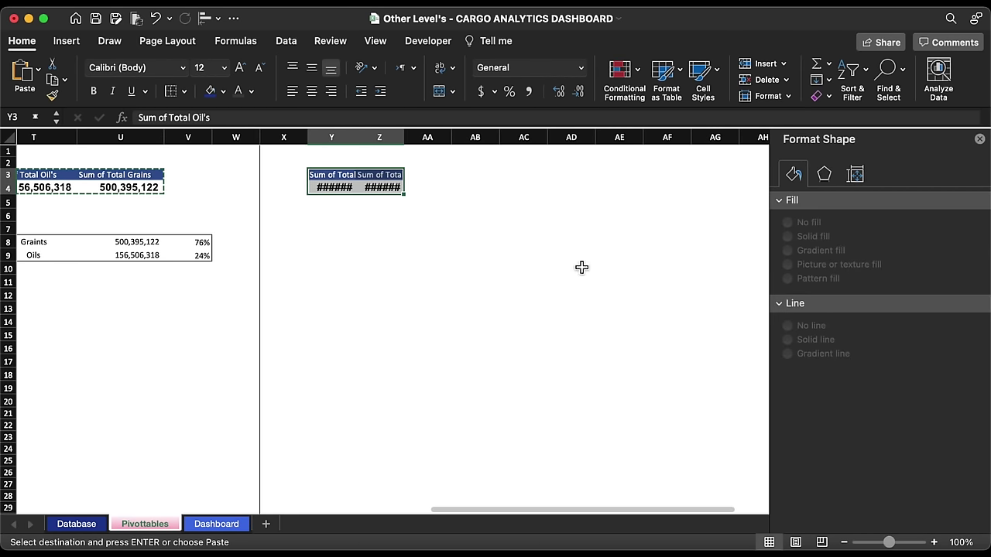
drag(914, 441, 835, 451)
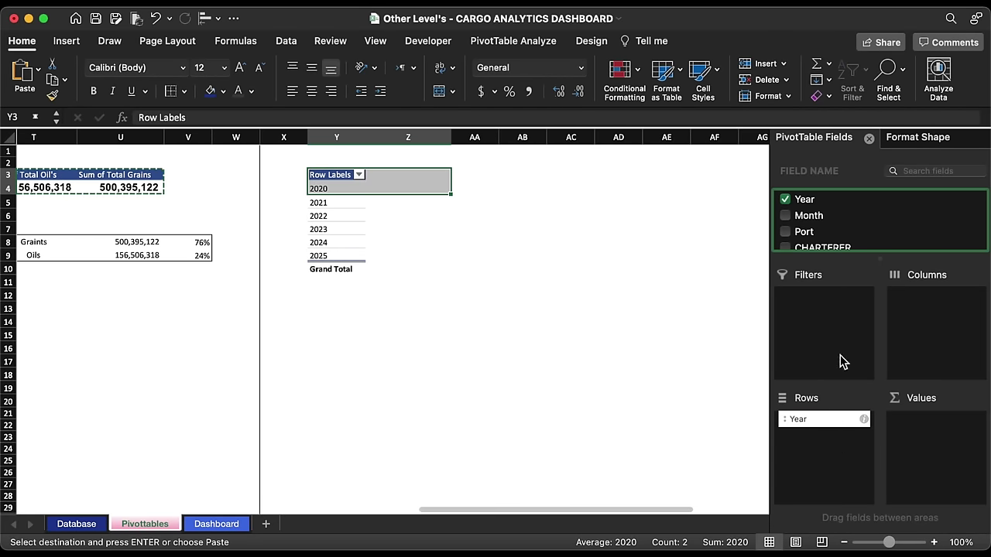
scroll(830, 233, down, 5)
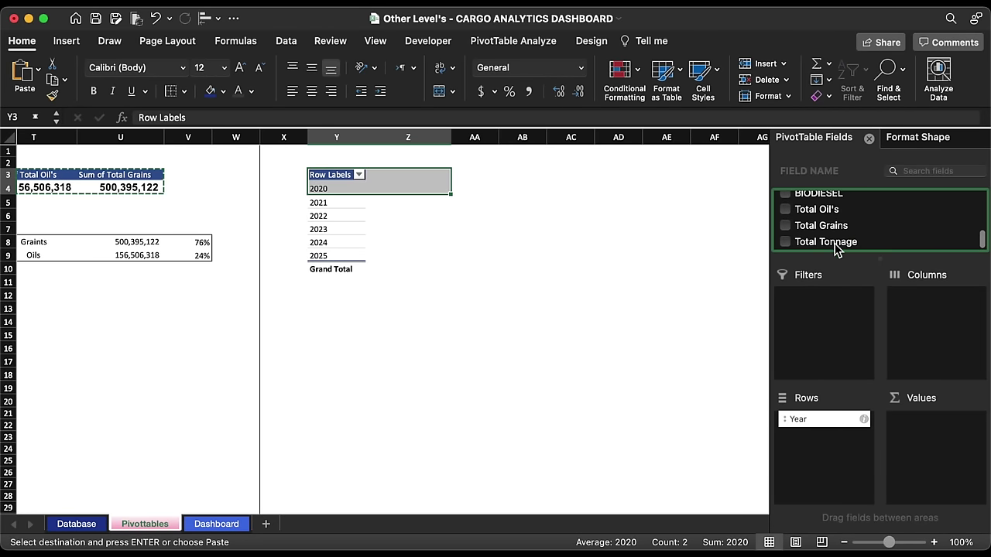
drag(834, 246, 898, 435)
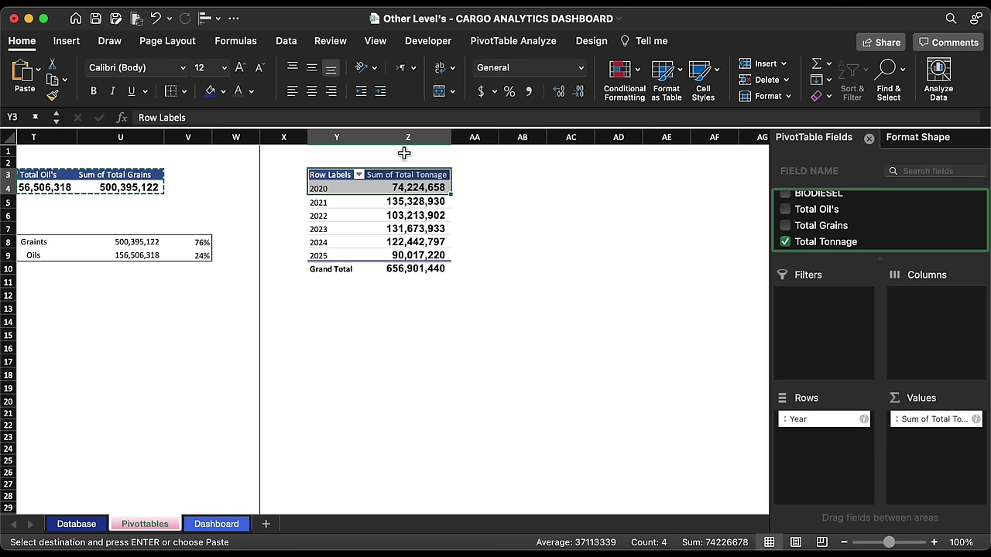
- Insert a radar chart of yearly tonnage and place it beside the pivot table
click(67, 41)
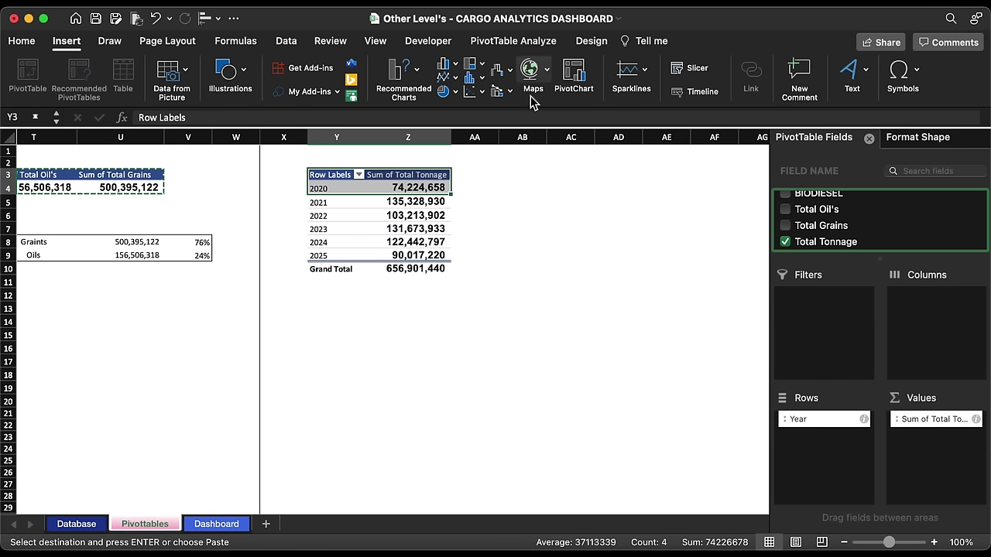
click(504, 70)
scroll(542, 310, down, 3)
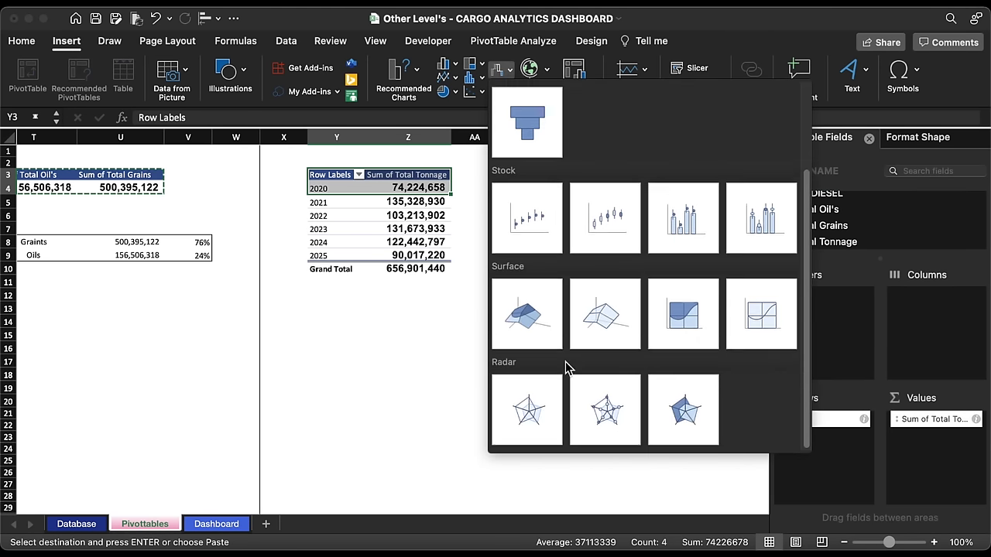
click(540, 401)
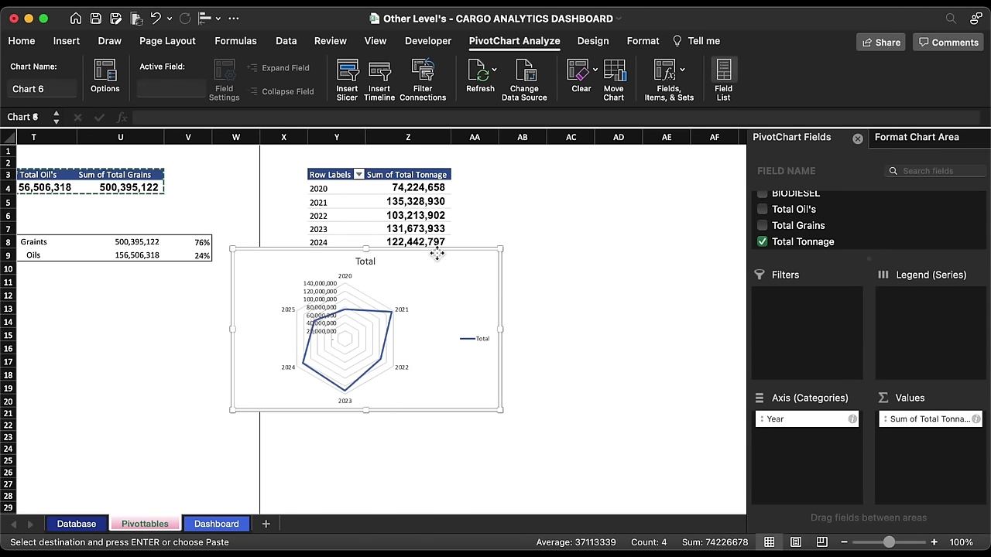
drag(436, 257, 544, 263)
- Delete the radar chart's value axis labels, title and legend, then cut the chart
click(431, 305)
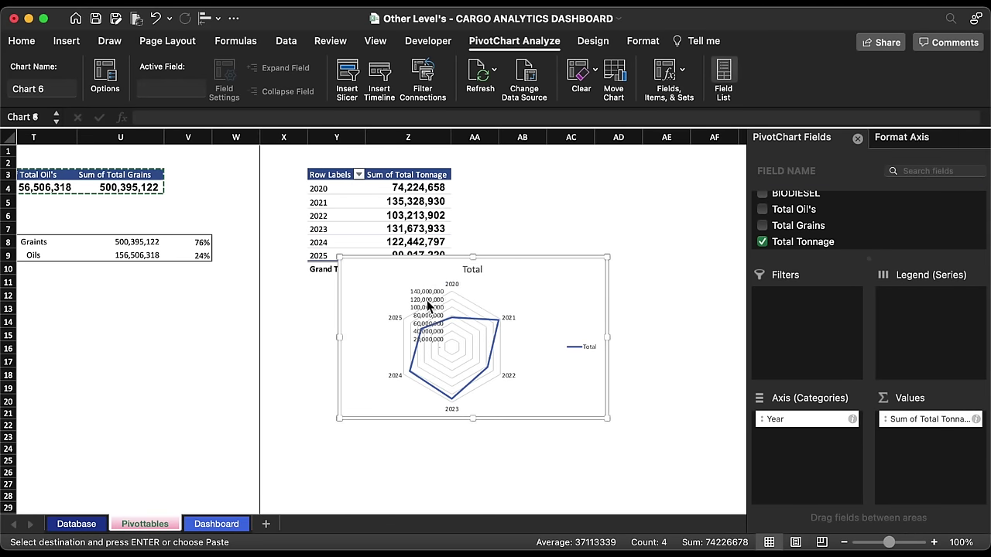
key(Delete)
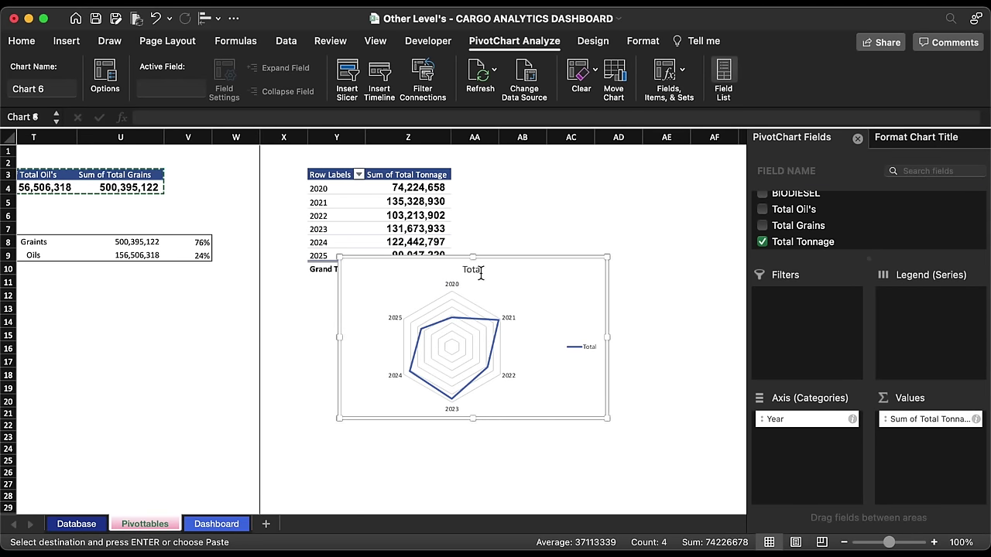
key(Delete)
click(588, 341)
key(Delete)
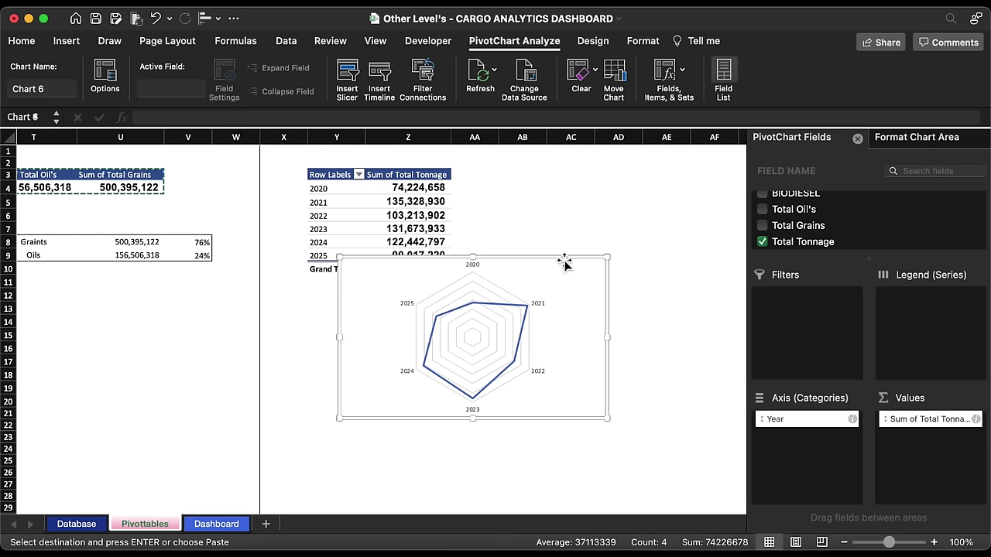
key(Escape)
key(Delete)
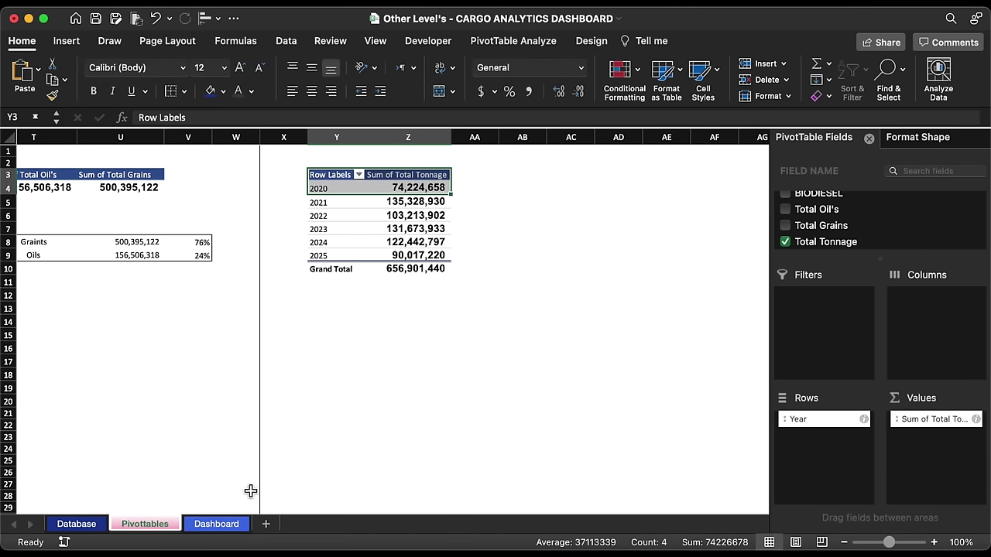
- Paste the radar chart onto the Dashboard and shrink it
click(224, 524)
click(684, 284)
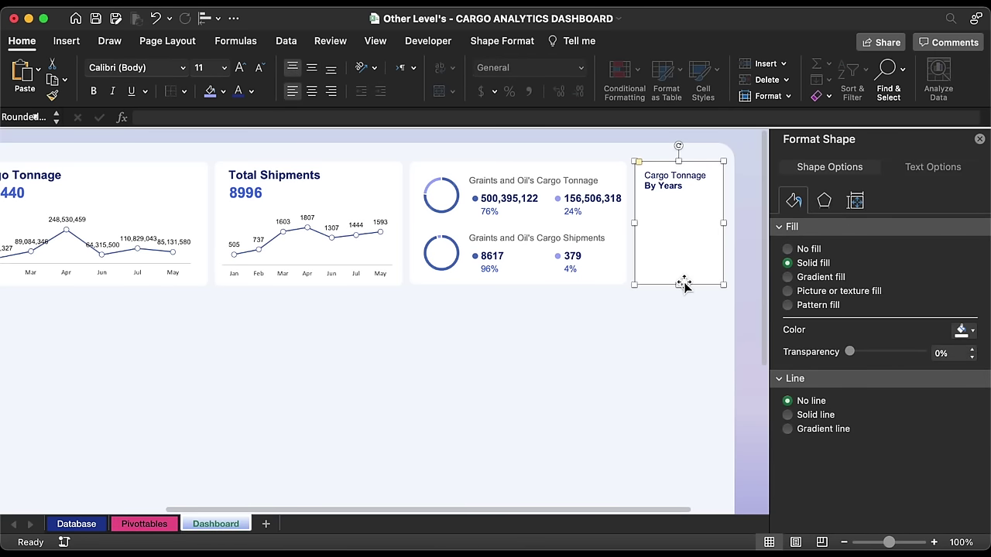
key(super+v)
click(689, 163)
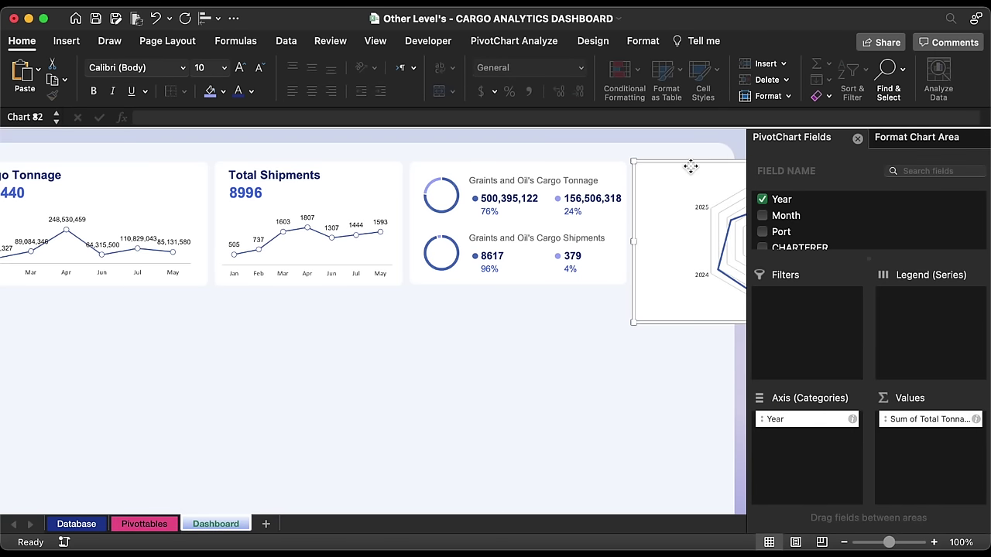
drag(689, 164, 432, 258)
drag(646, 257, 516, 310)
- Give the chart no fill and no outline, and size it to 1.64 by 1.75 inches inside the card
click(225, 91)
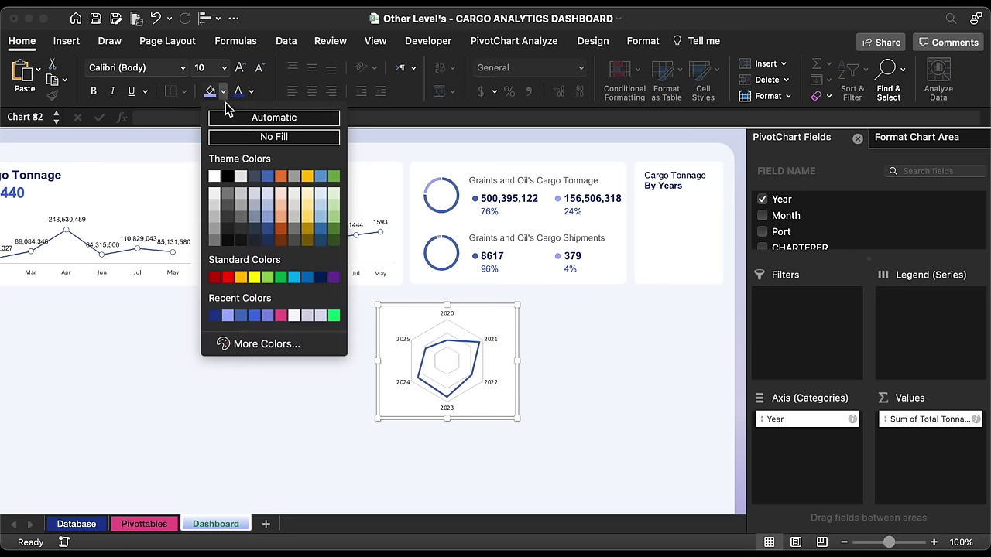
click(232, 140)
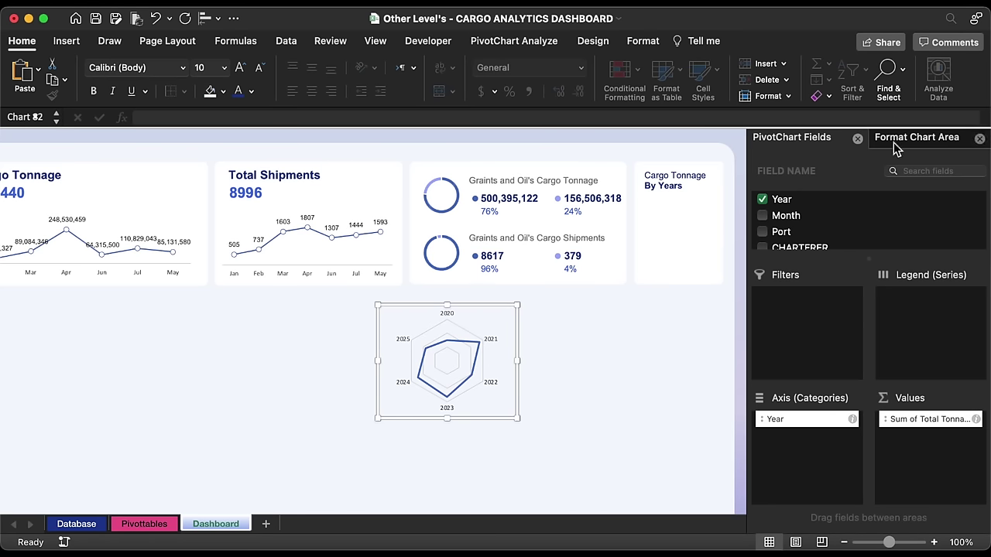
click(642, 41)
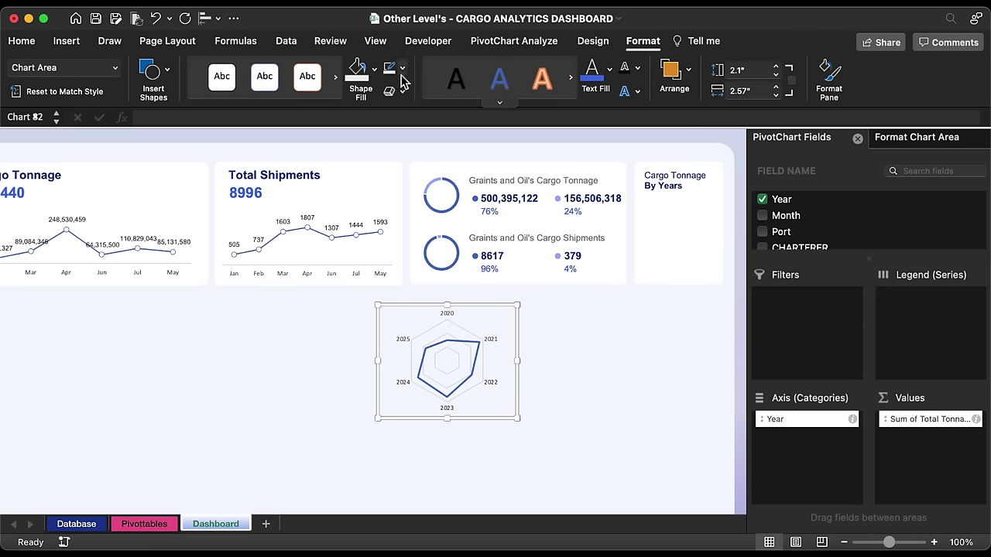
click(403, 69)
click(453, 111)
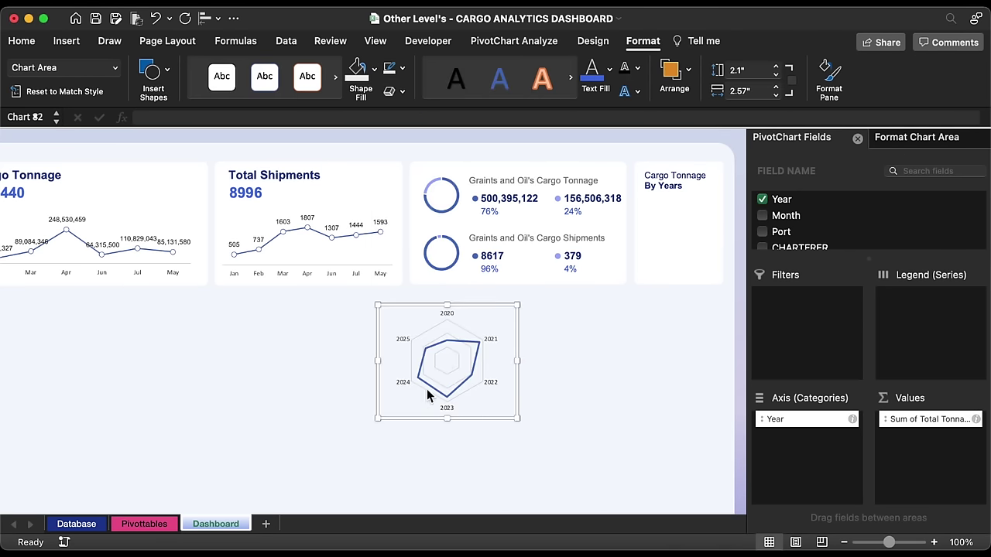
drag(378, 421, 657, 292)
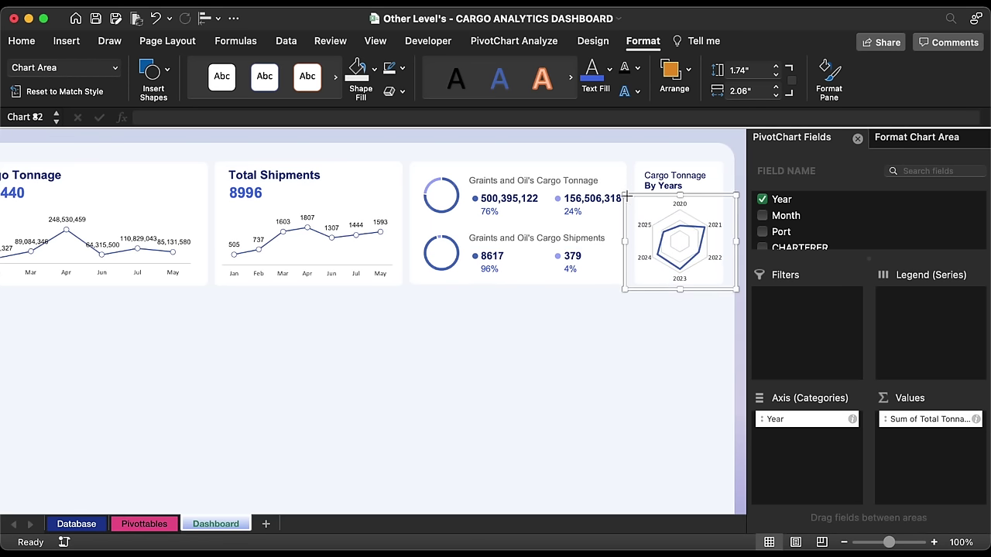
drag(625, 198, 640, 200)
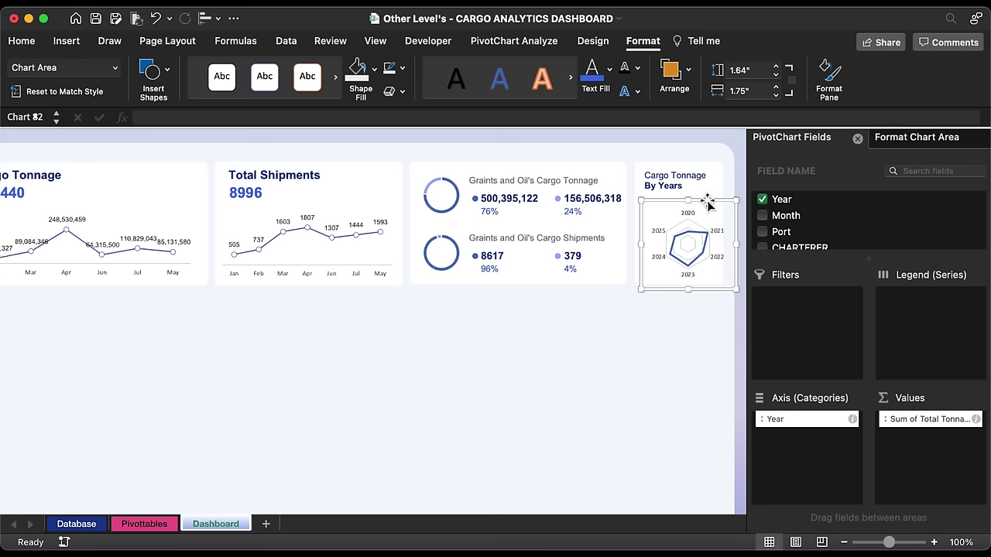
drag(708, 203, 698, 203)
- Make the chart's data series a solid line 1.75 pt wide
click(688, 240)
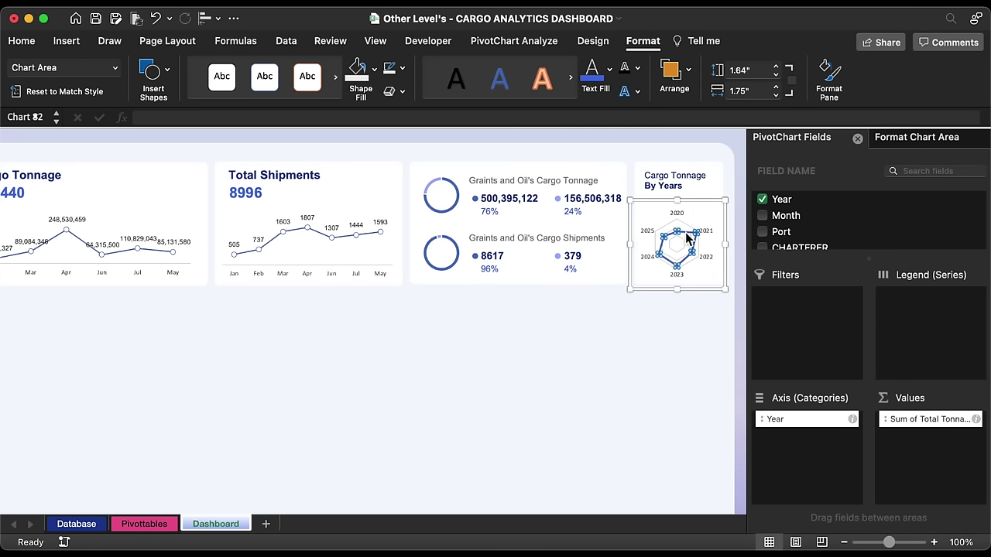
click(899, 144)
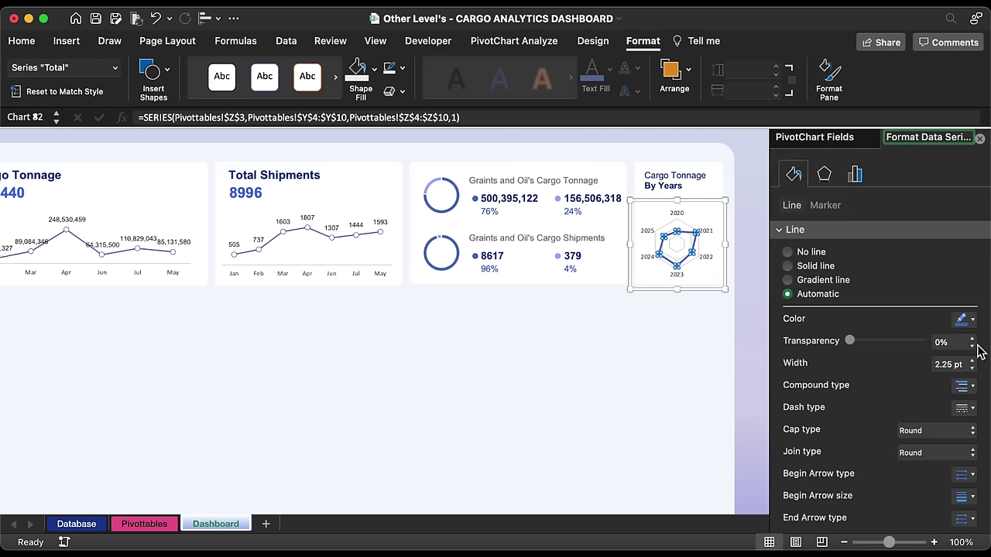
click(973, 370)
click(973, 369)
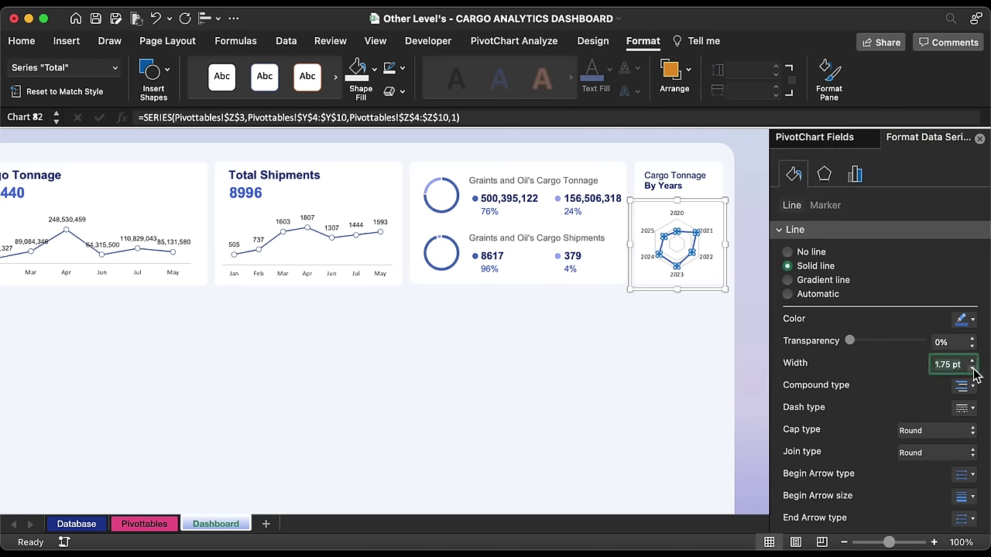
click(702, 352)
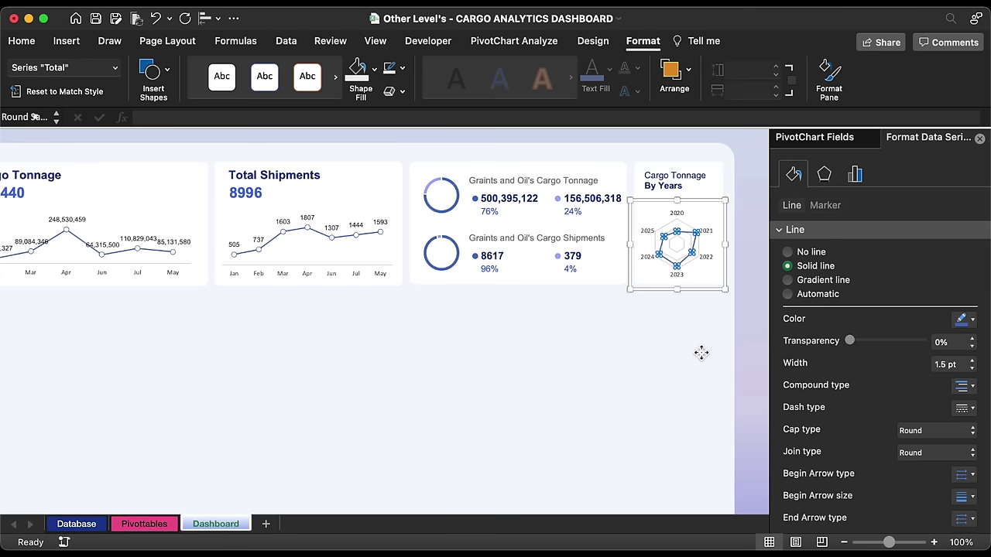
click(980, 144)
click(973, 137)
click(855, 265)
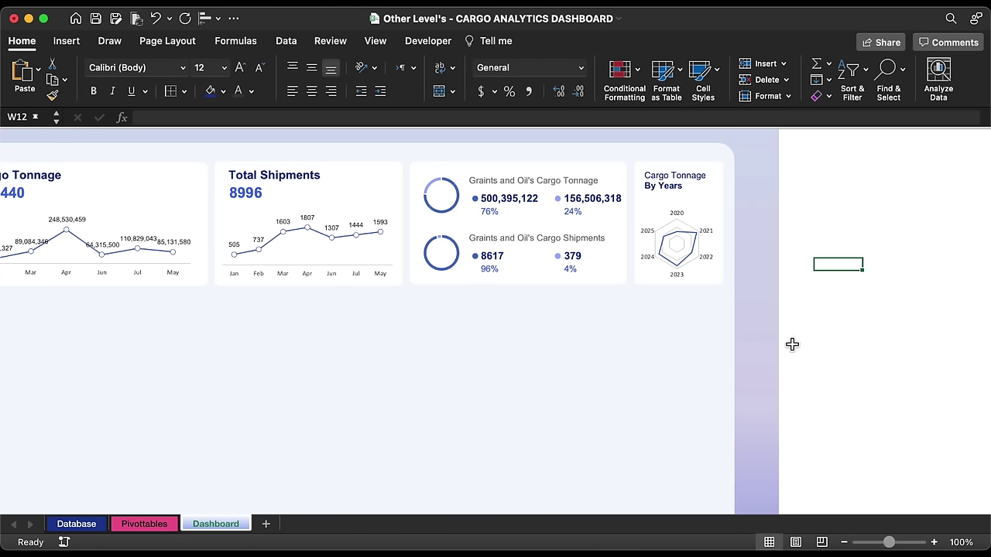
scroll(715, 454, left, 5)
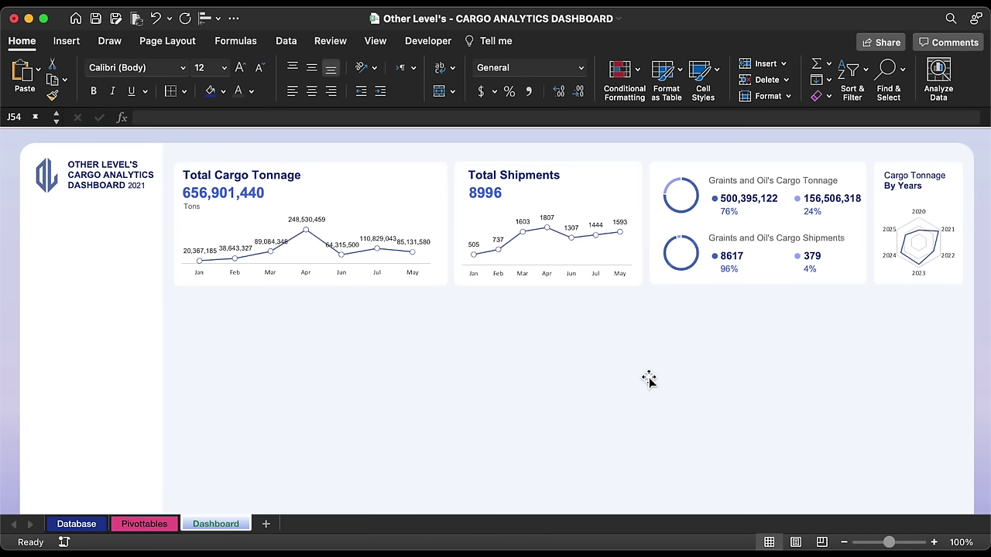
scroll(649, 379, down, 5)
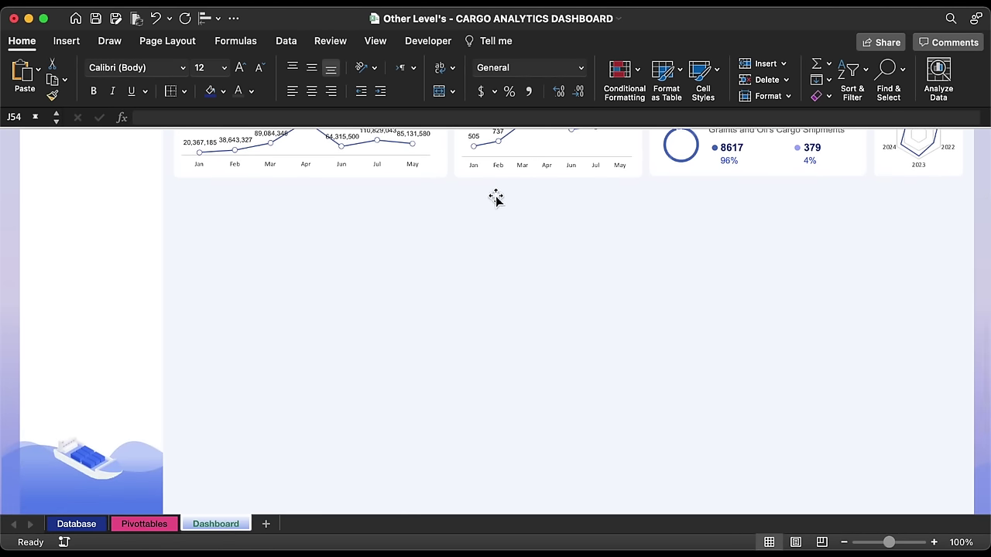
scroll(496, 199, up, 5)
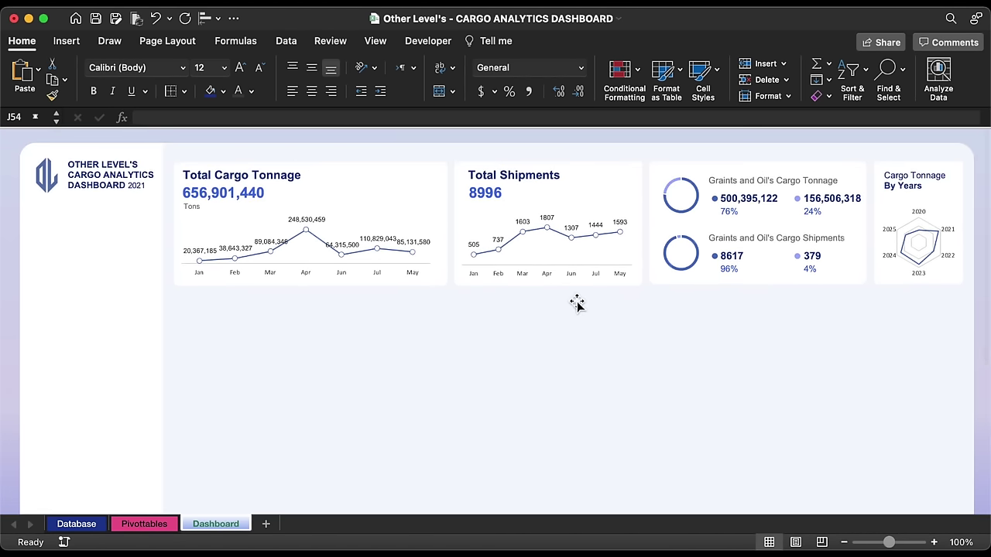
- Duplicate the Total Cargo Tonnage card below it and retitle the copied heading 'Top Five Charters'
click(435, 173)
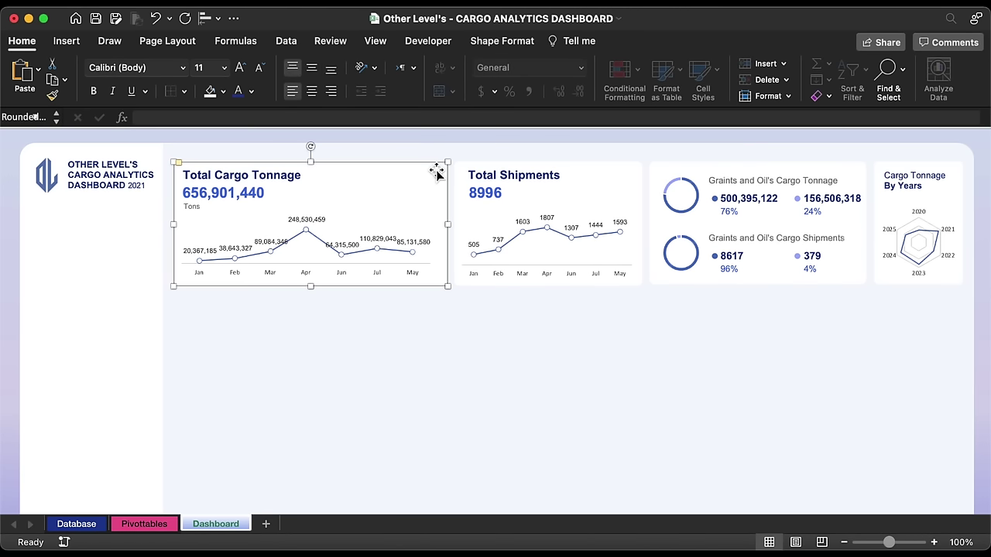
drag(436, 173, 438, 310)
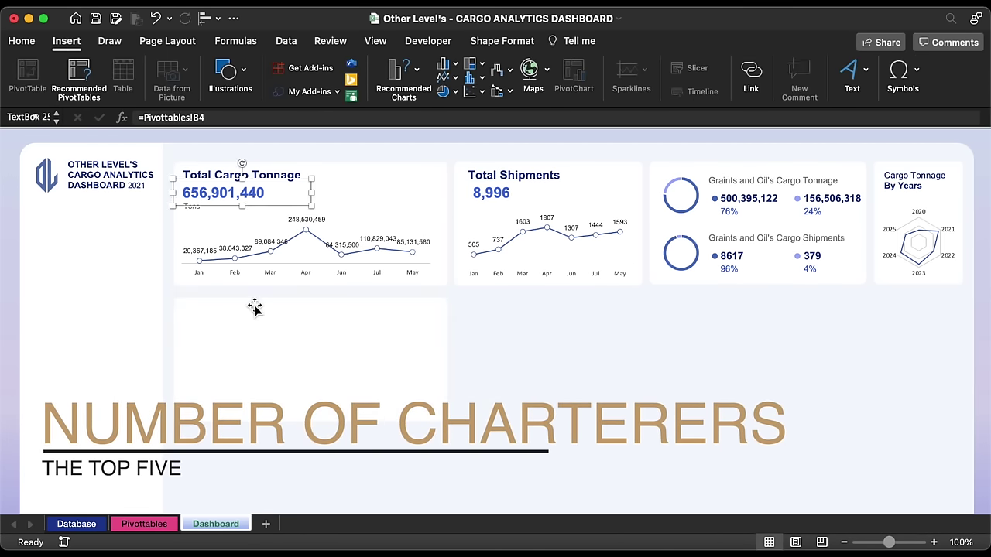
click(269, 167)
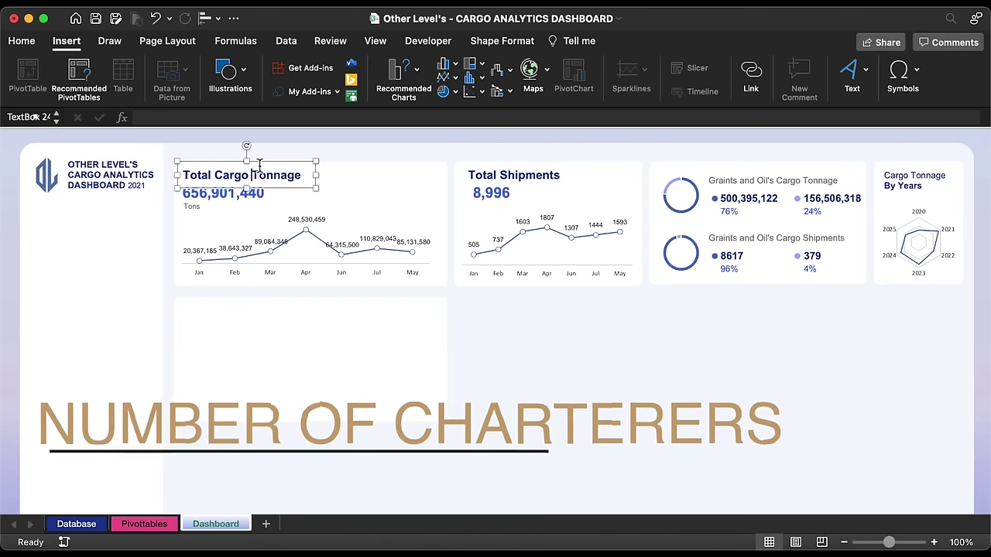
drag(270, 168, 269, 327)
triple_click(256, 337)
text(Top Five Charters)
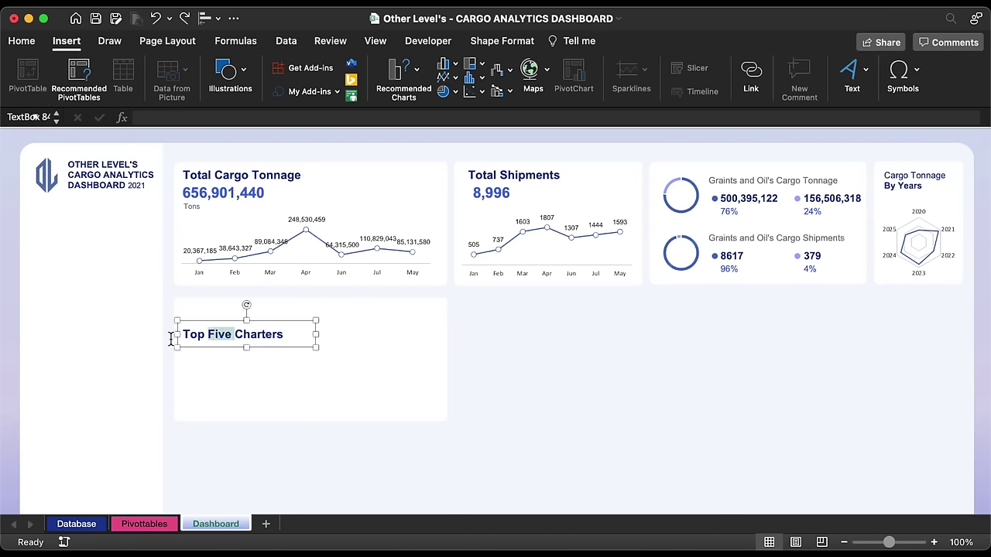
- Un-bold 'Top Five', set the title to 12 pt, and rotate it 270° to run vertically
click(35, 48)
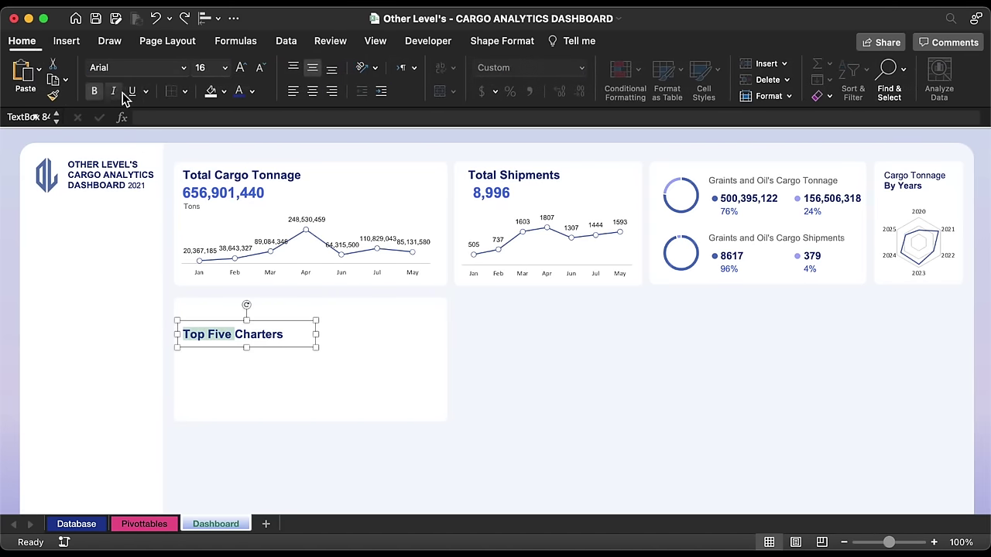
click(93, 90)
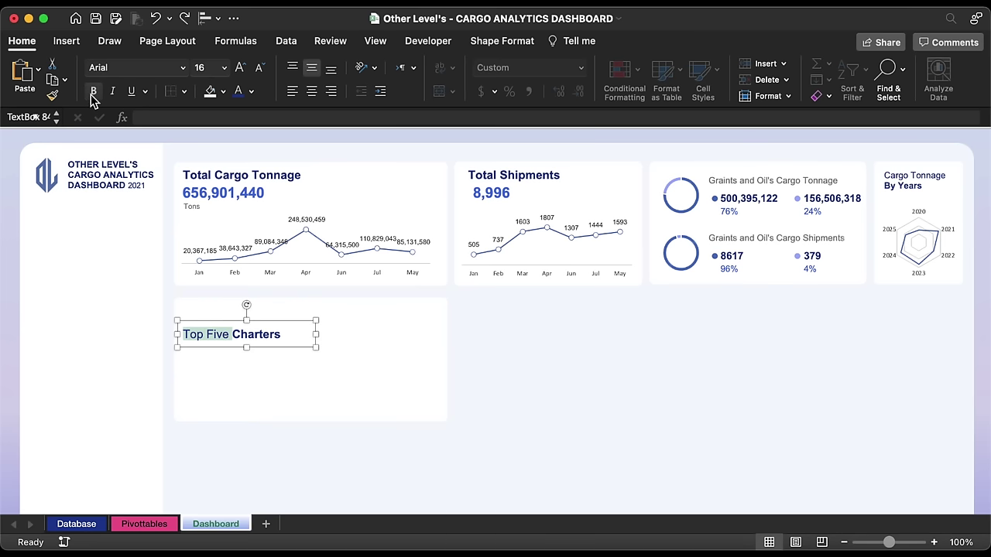
click(280, 329)
click(224, 67)
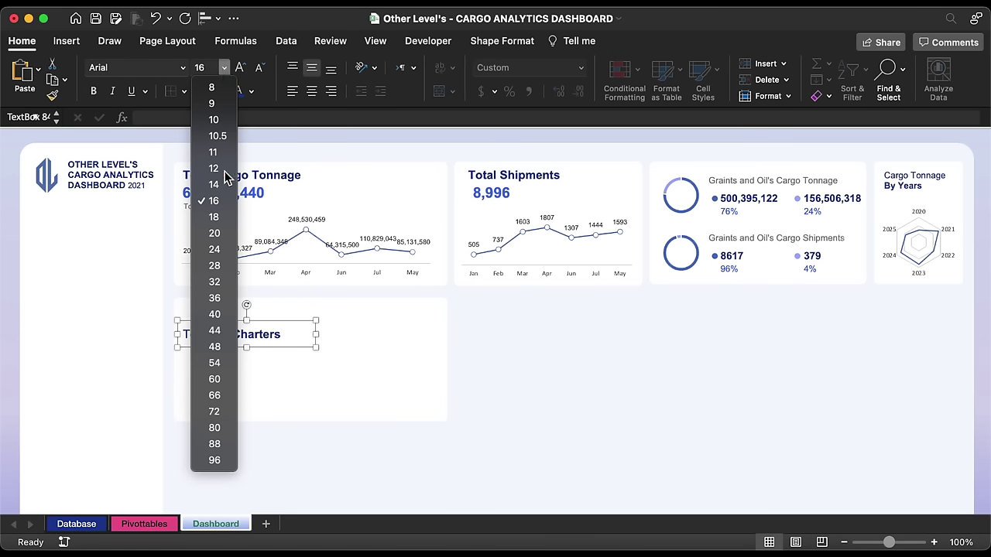
click(220, 169)
drag(249, 308, 204, 341)
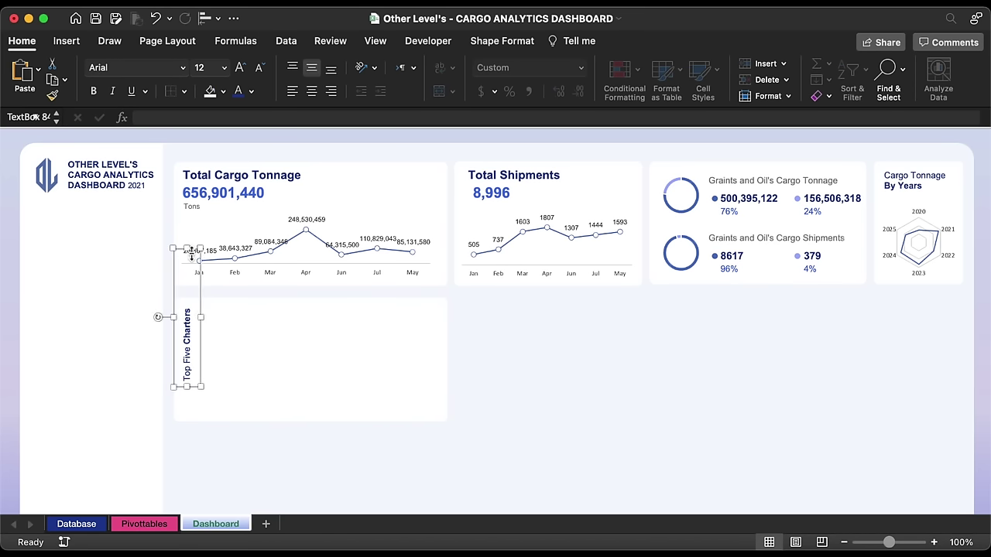
drag(191, 256, 195, 298)
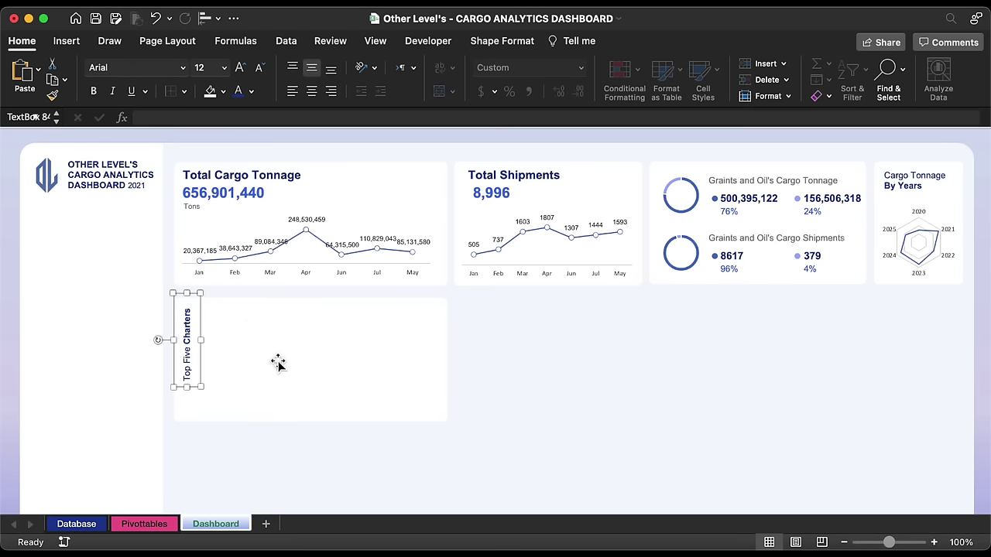
- Copy the tonnage pivot table in columns Y:Z to columns AD:AE
click(146, 525)
scroll(366, 252, right, 15)
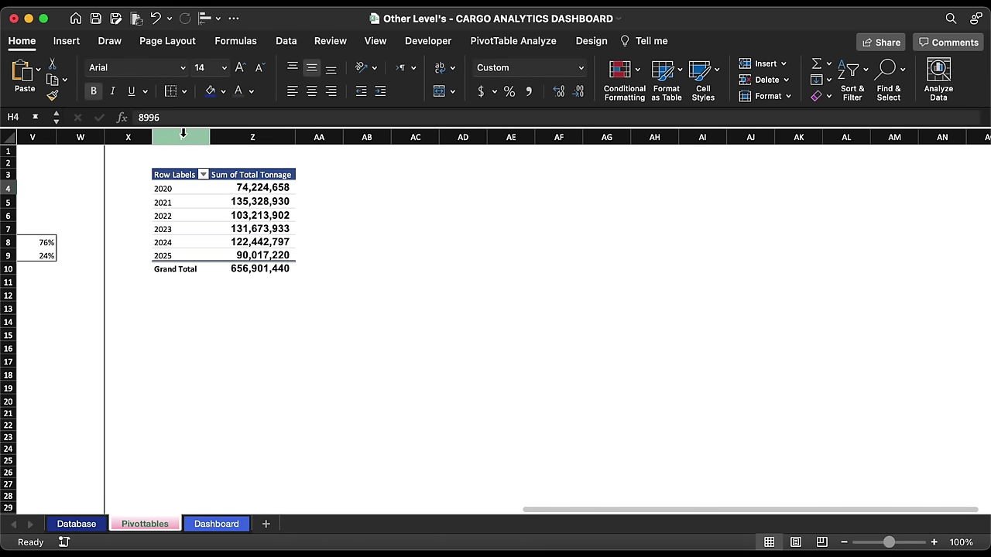
drag(180, 137, 258, 136)
key(super+c)
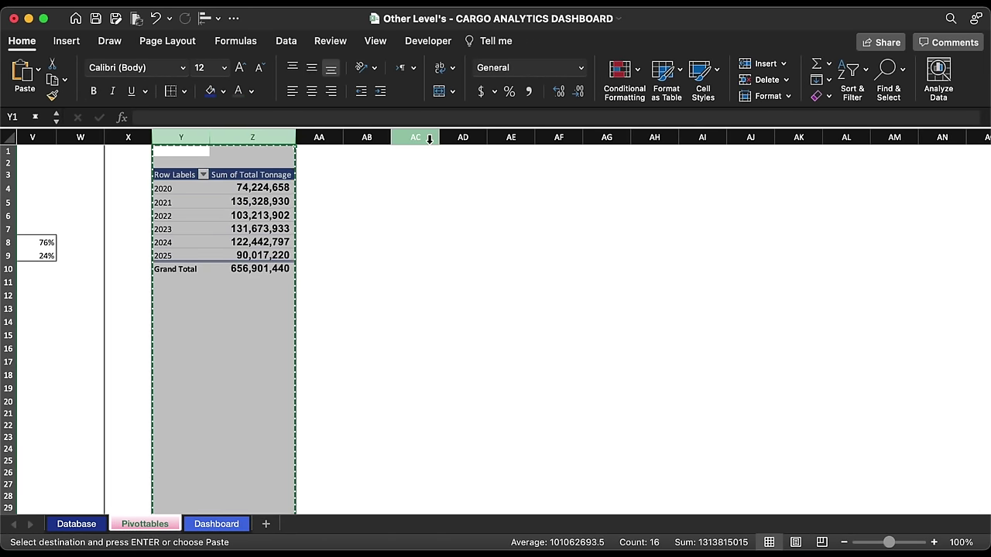
click(458, 139)
key(super+v)
click(366, 137)
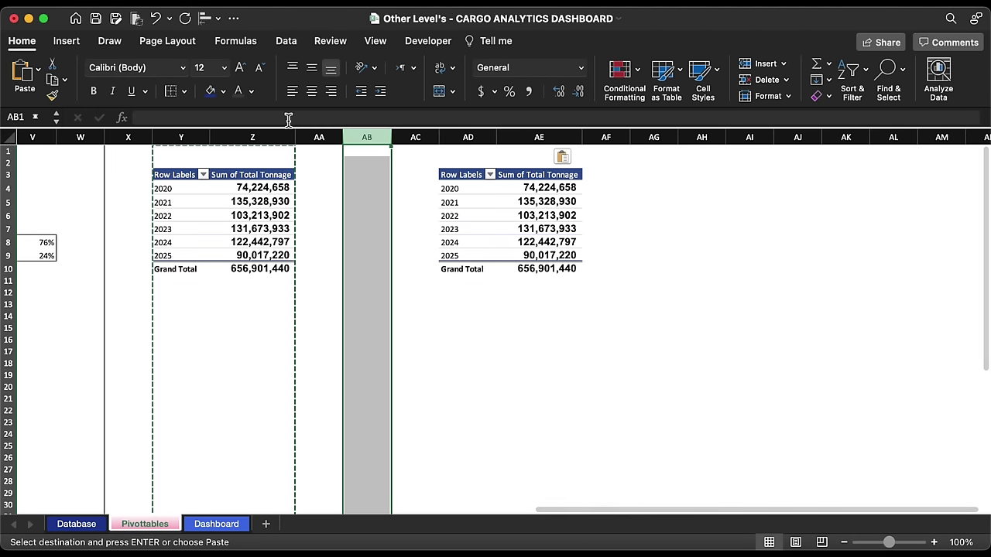
key(Escape)
scroll(455, 296, right, 5)
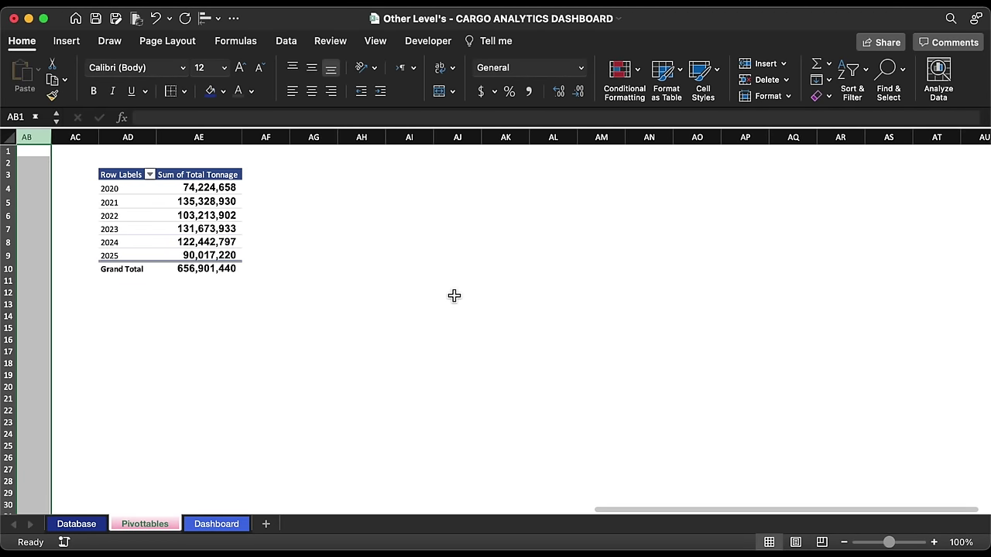
- Replace Year and Sum of Total Tonnage with CHARTERER in Rows and a count of CHARTERER in Values
click(200, 214)
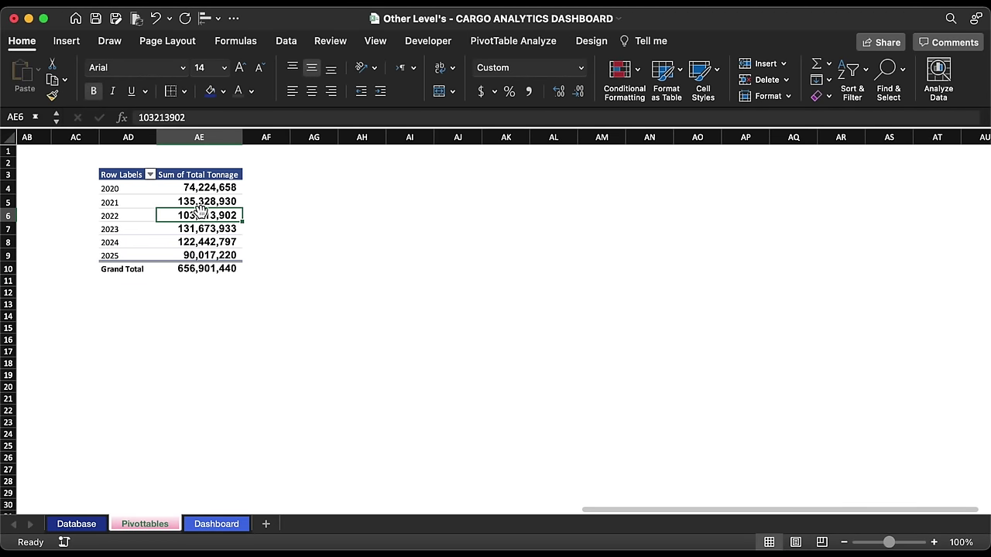
click(607, 39)
click(542, 42)
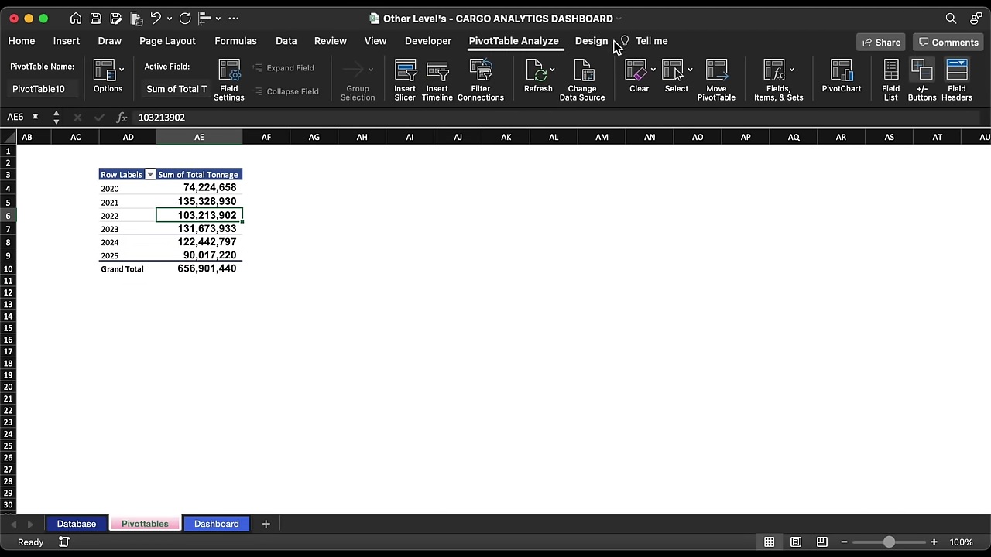
click(891, 72)
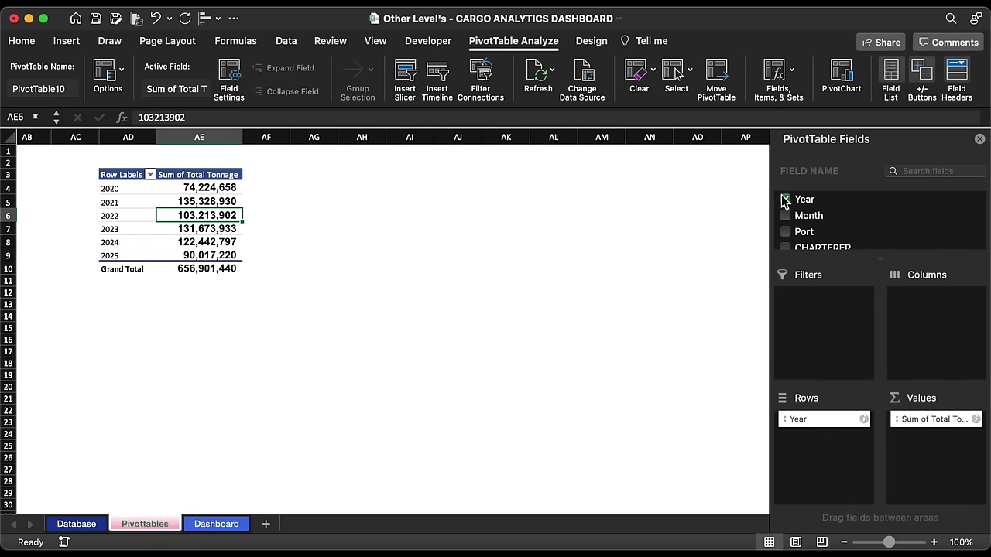
click(785, 200)
scroll(797, 225, down, 2)
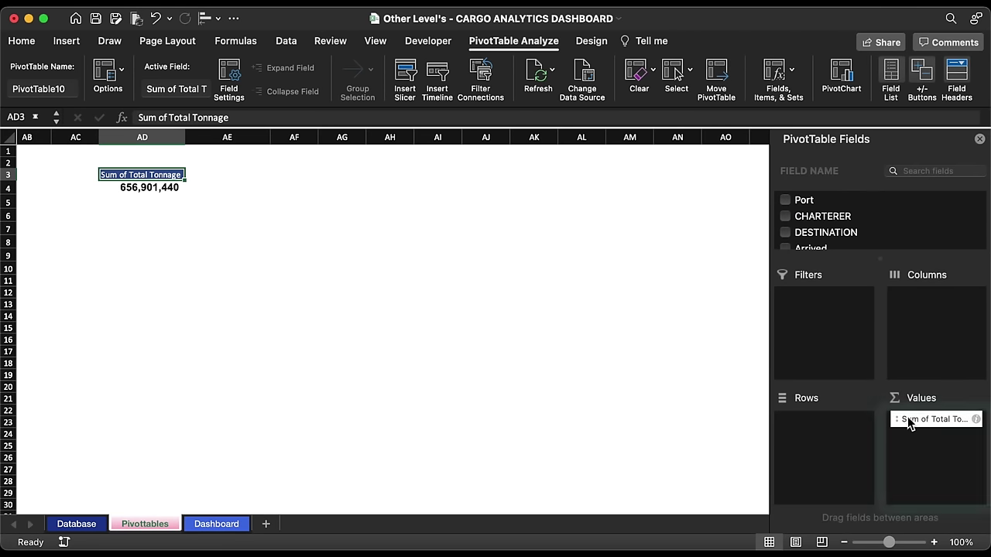
drag(907, 419, 704, 290)
drag(822, 219, 830, 487)
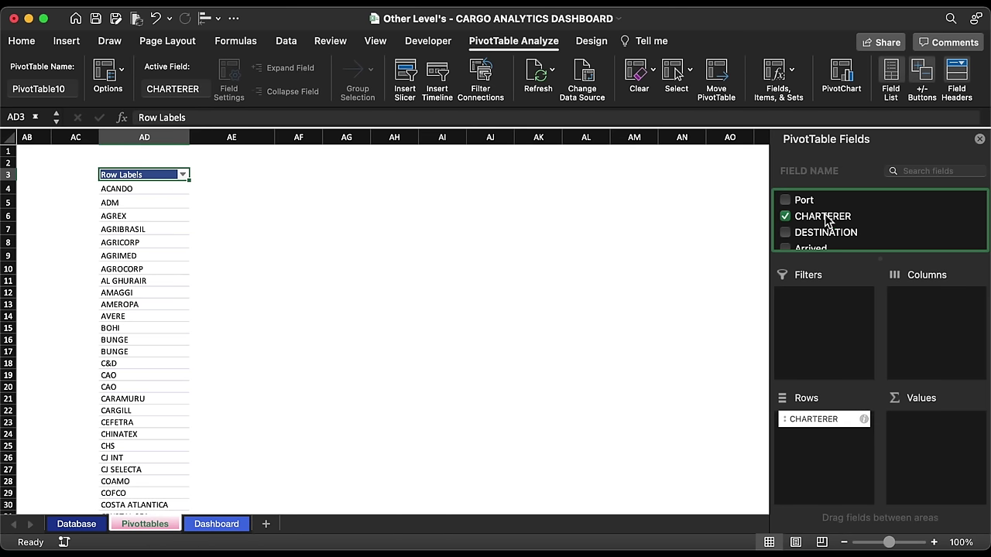
drag(823, 216, 929, 436)
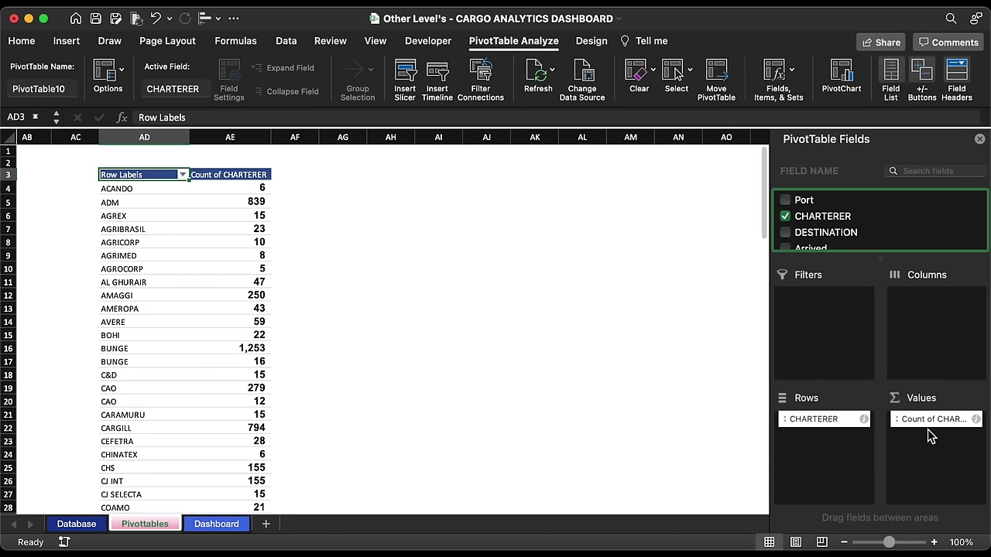
- Sort the charterer counts Z to A, largest first
click(259, 189)
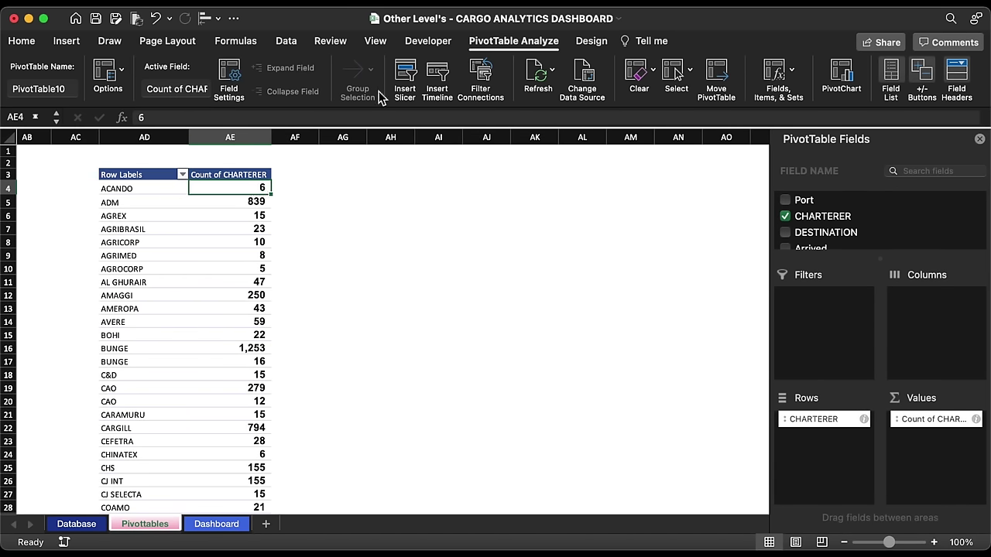
click(285, 40)
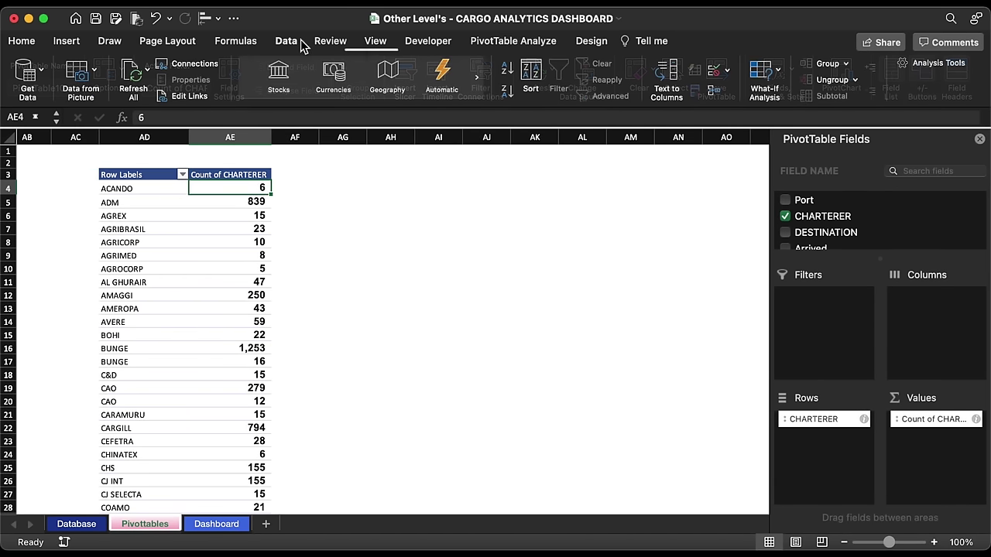
click(505, 92)
click(342, 188)
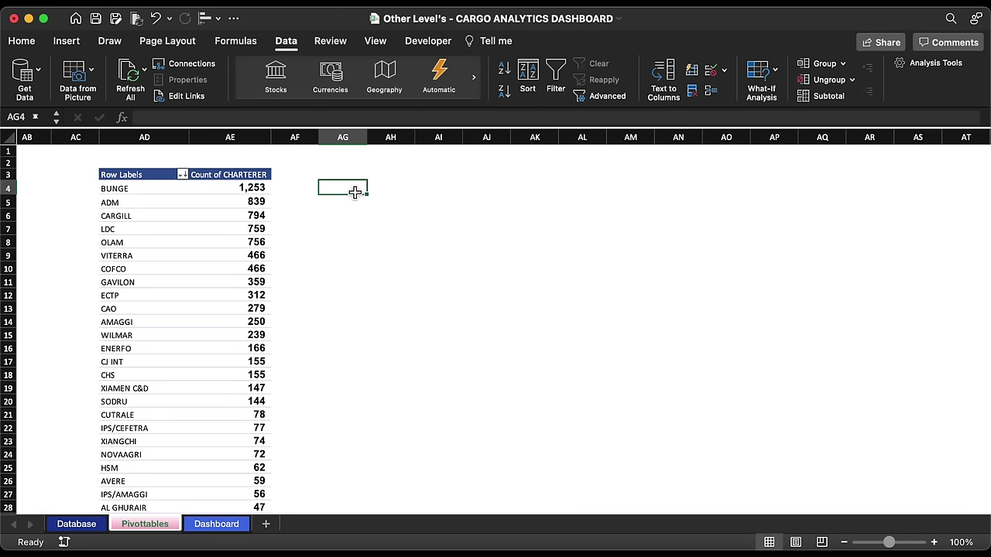
- Link AG4:AH8 to the top five charterer names and counts, starting with =AD4
text(=ad4)
key(Return)
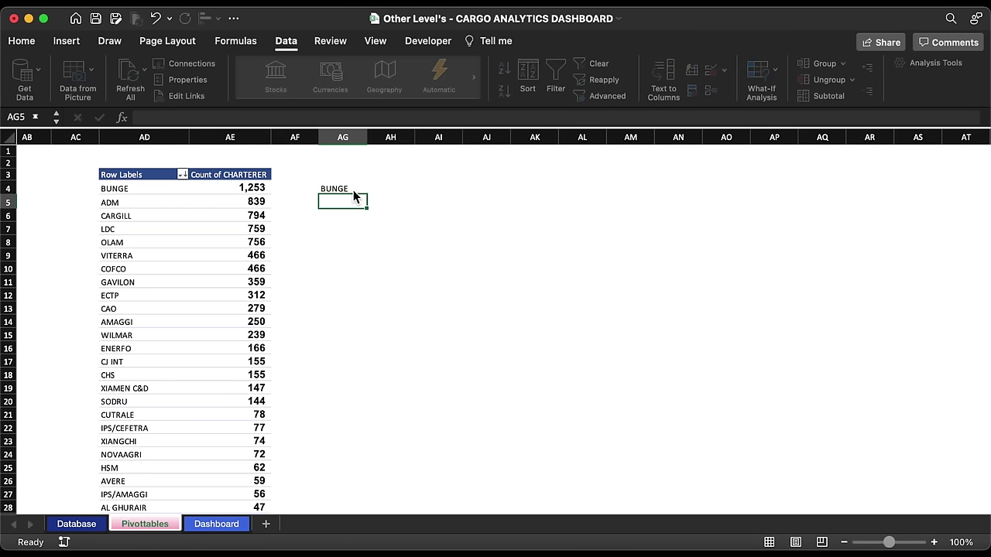
click(353, 189)
drag(369, 196, 415, 253)
click(438, 190)
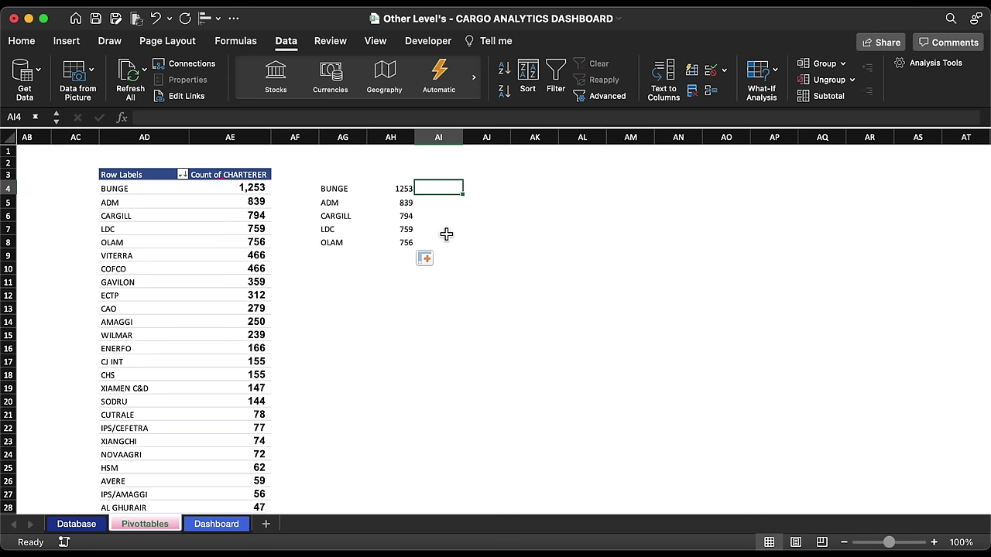
- In AI4, divide the BUNGE count by the pivot Grand Total to get its share
text(=)
click(405, 190)
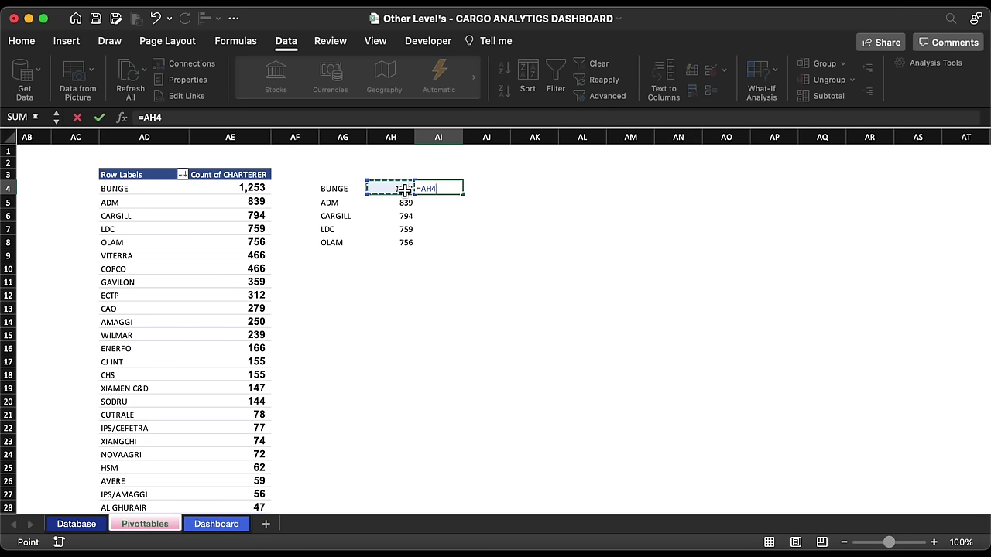
text(/)
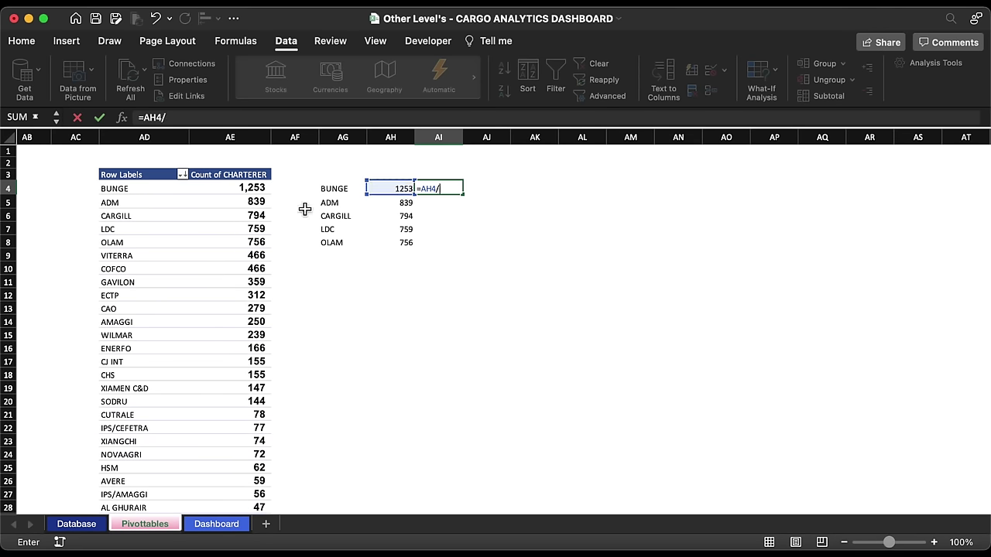
click(257, 188)
key(ctrl+shift+Down)
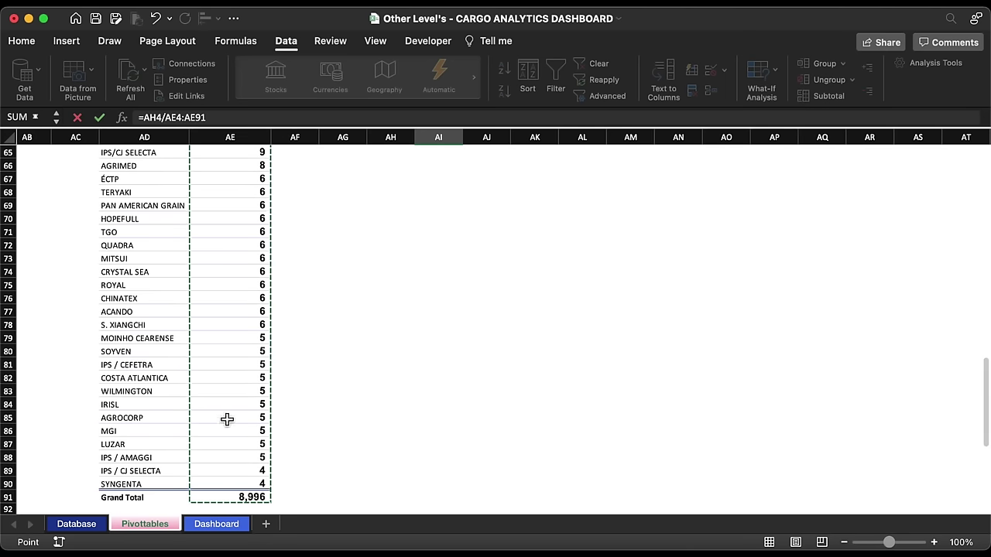
click(256, 497)
key(Return)
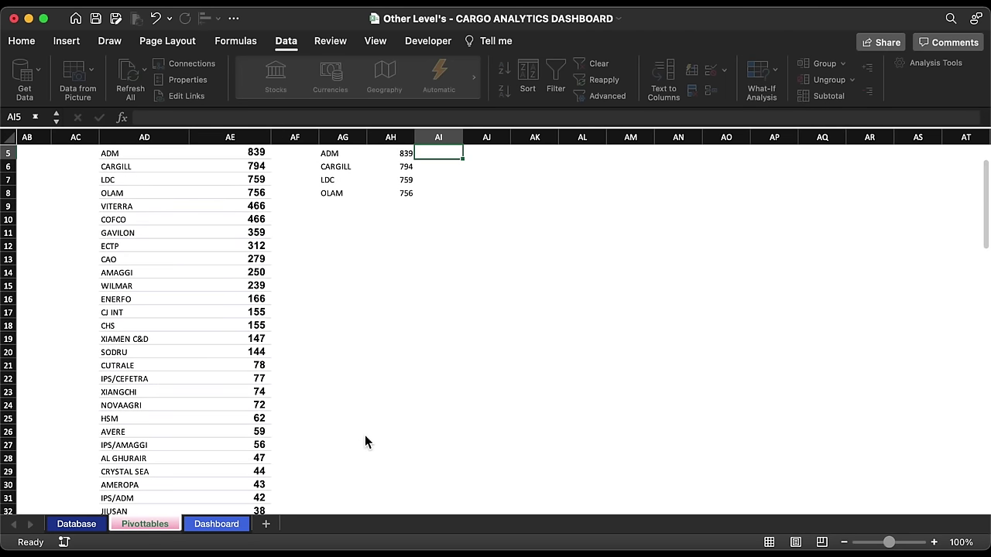
- Fill the share formula down to AI8, apply Percent Style, and select the top-five names and counts
scroll(371, 383, up, 2)
click(469, 191)
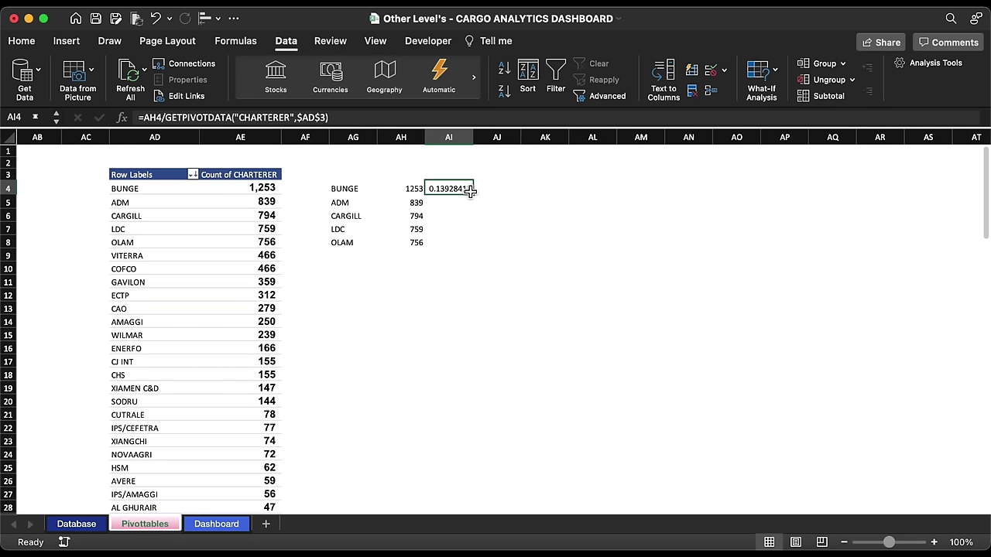
drag(472, 194, 469, 250)
click(28, 44)
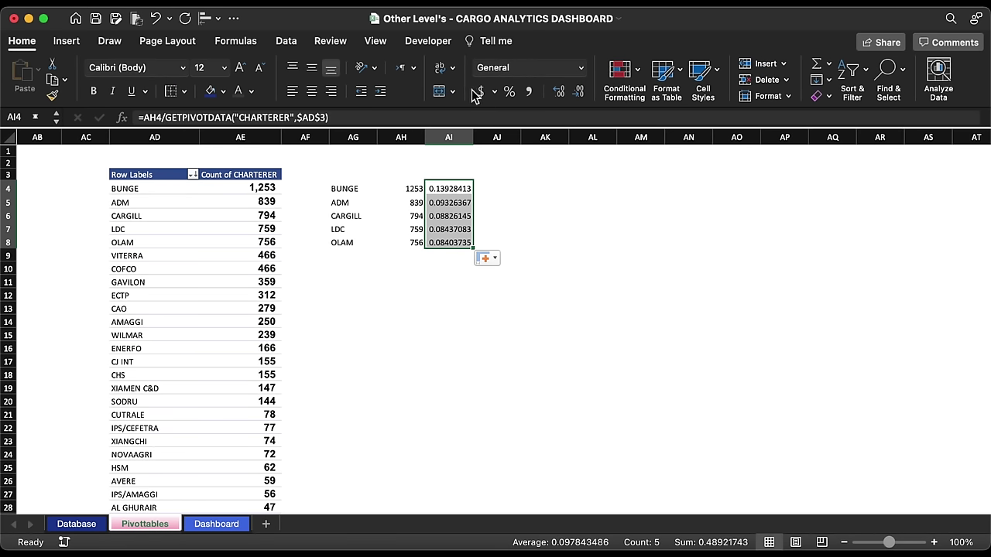
click(509, 92)
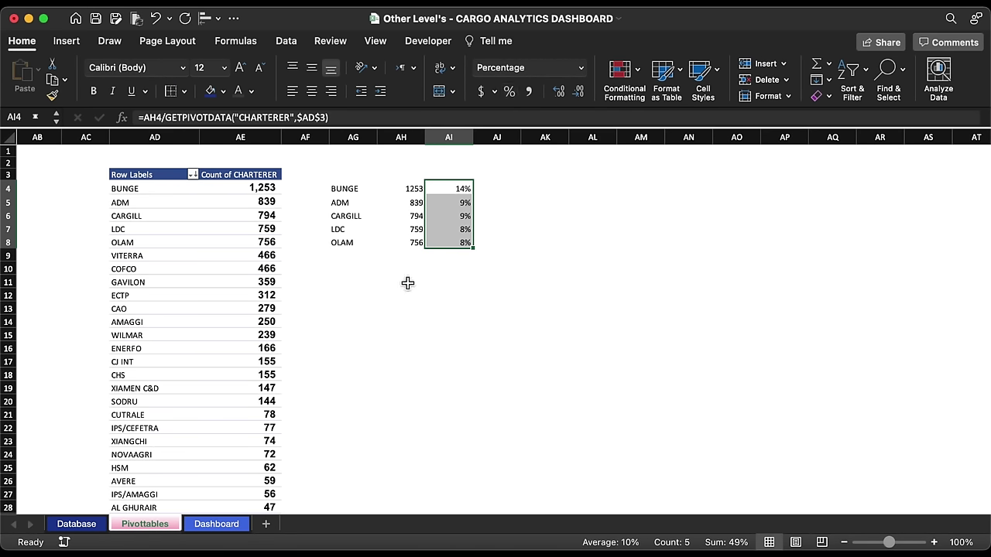
click(408, 283)
drag(348, 191, 464, 242)
drag(401, 189, 363, 246)
- Insert a clustered bar chart of the top five charterers, remove its title, and cut it
click(66, 43)
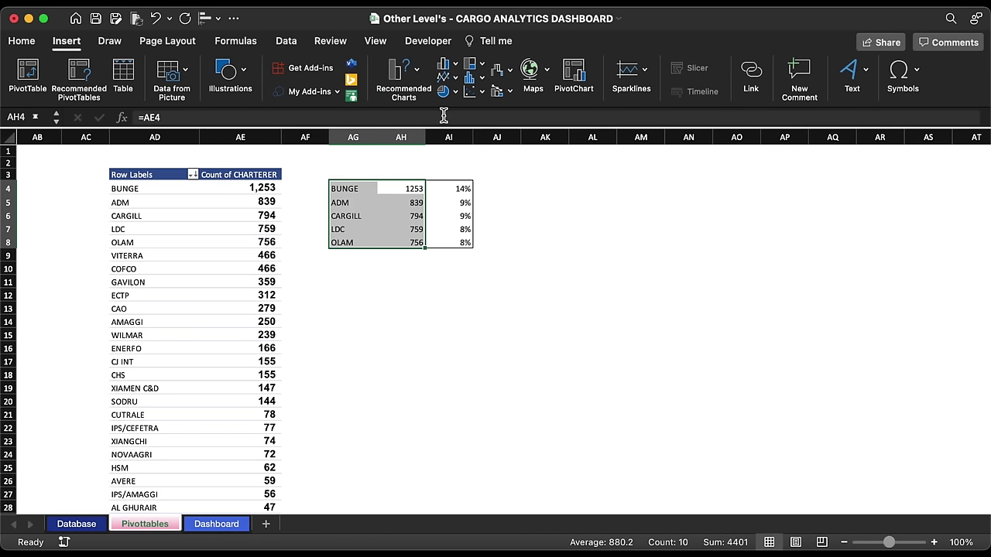
click(416, 73)
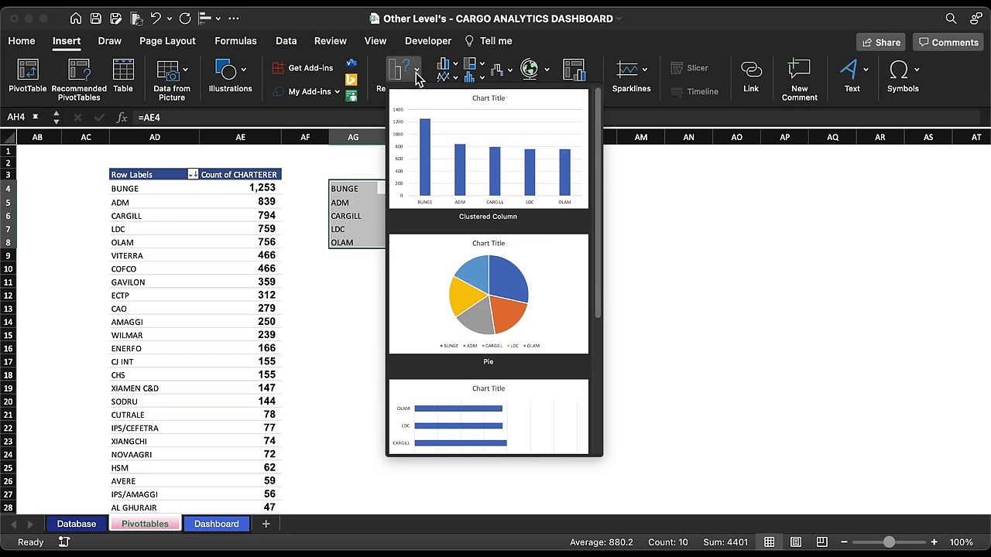
scroll(487, 302, down, 5)
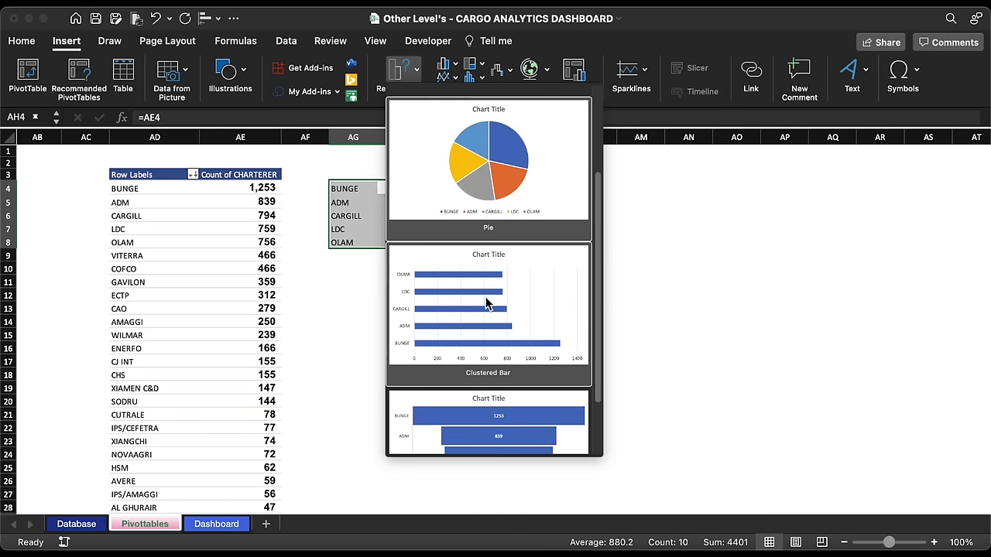
click(487, 303)
click(521, 240)
key(Delete)
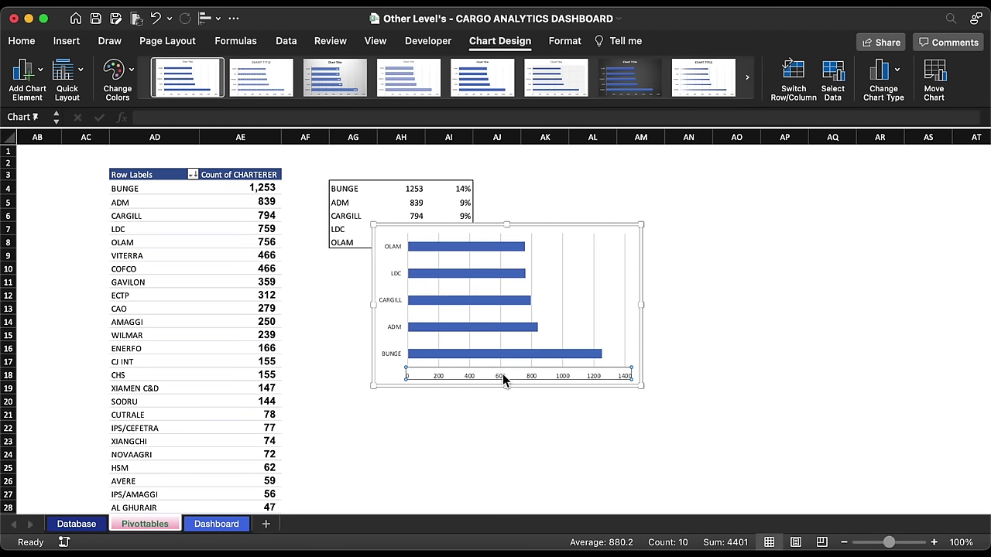
click(504, 374)
key(Delete)
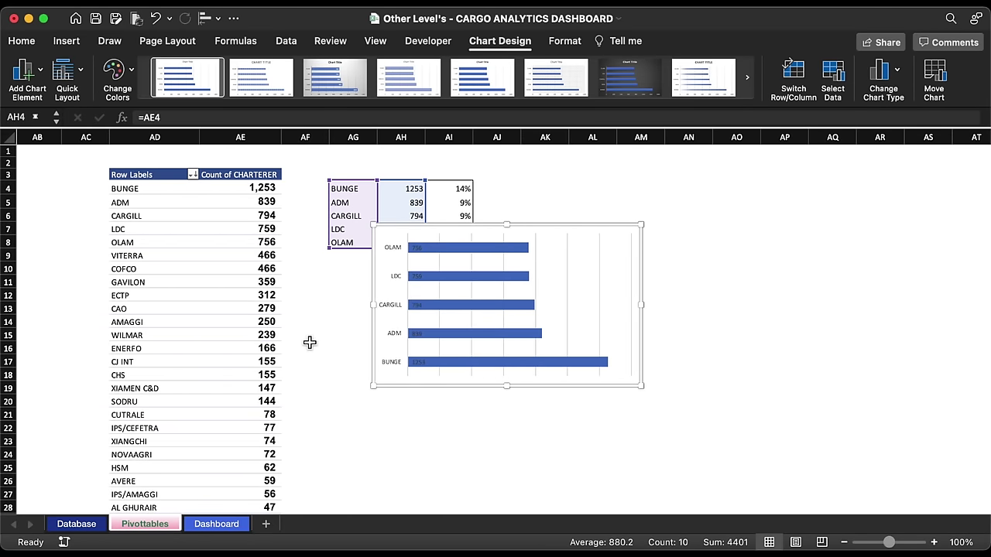
- Paste the bar chart onto the Dashboard sheet with a transparent background
click(216, 524)
key(super+v)
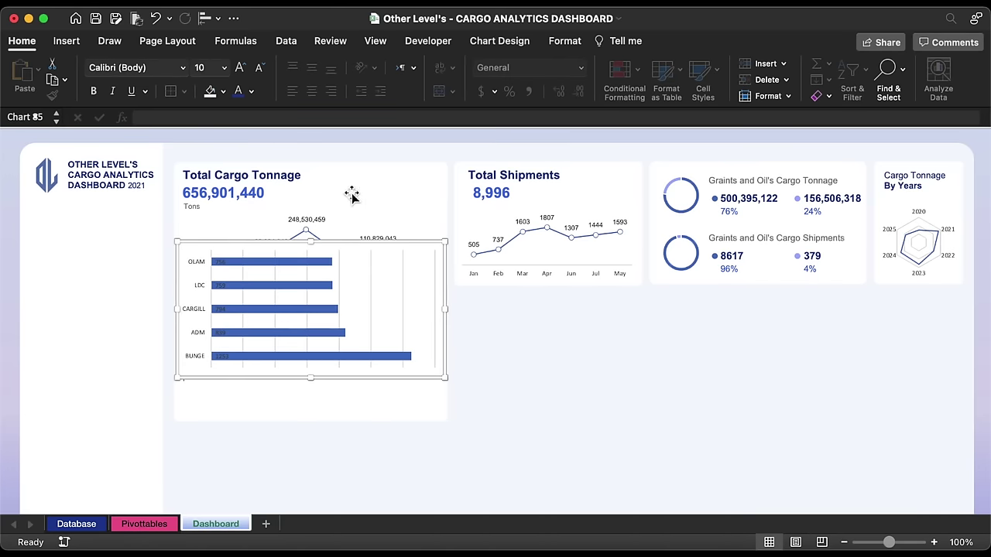
click(222, 94)
click(232, 136)
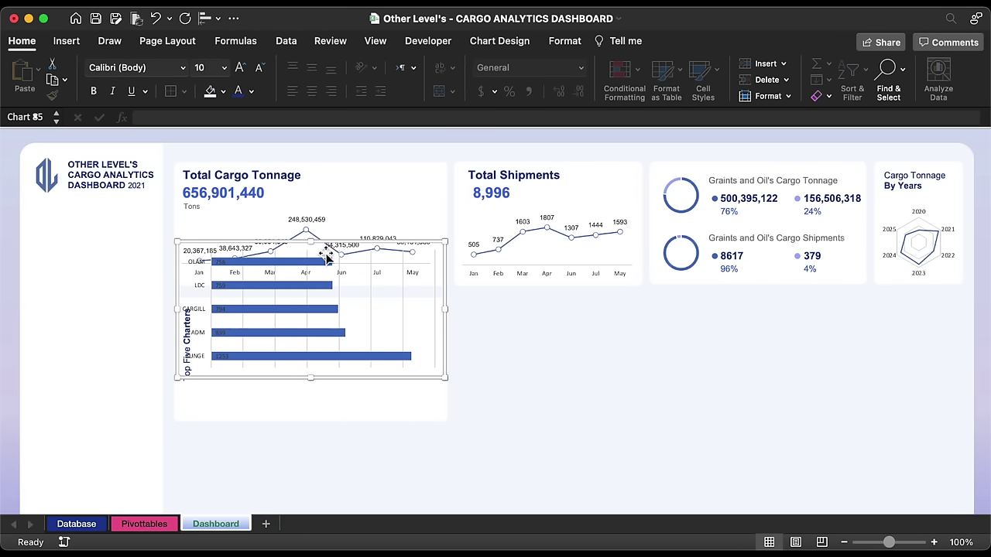
- Narrow the Top Five Charters card to 3.47" and move the bar chart into it
drag(360, 246, 679, 302)
click(434, 318)
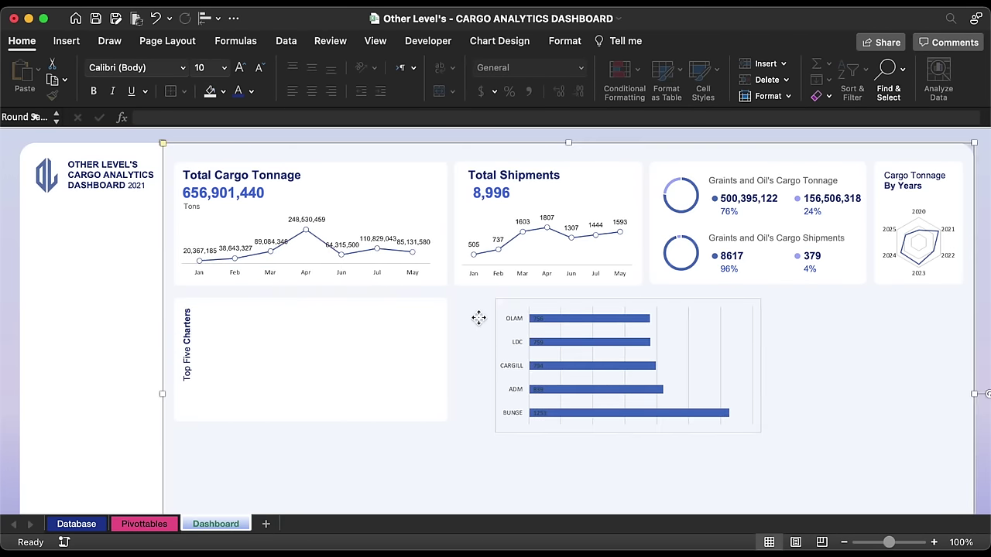
click(507, 41)
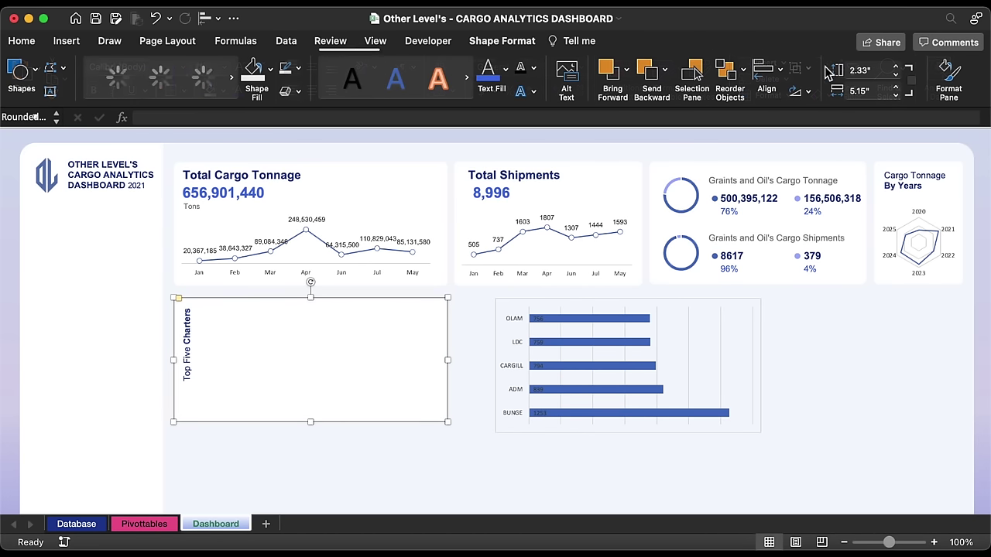
click(871, 91)
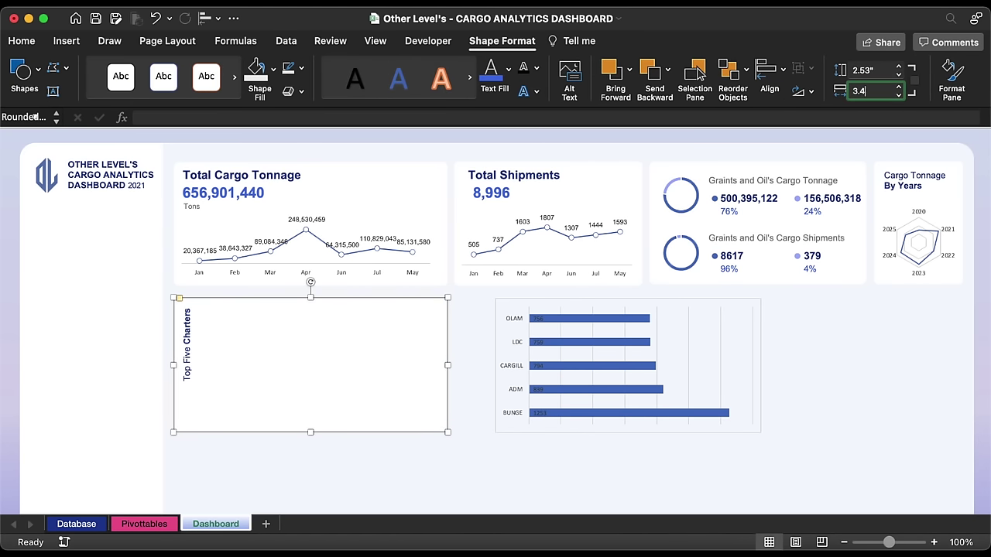
key(Return)
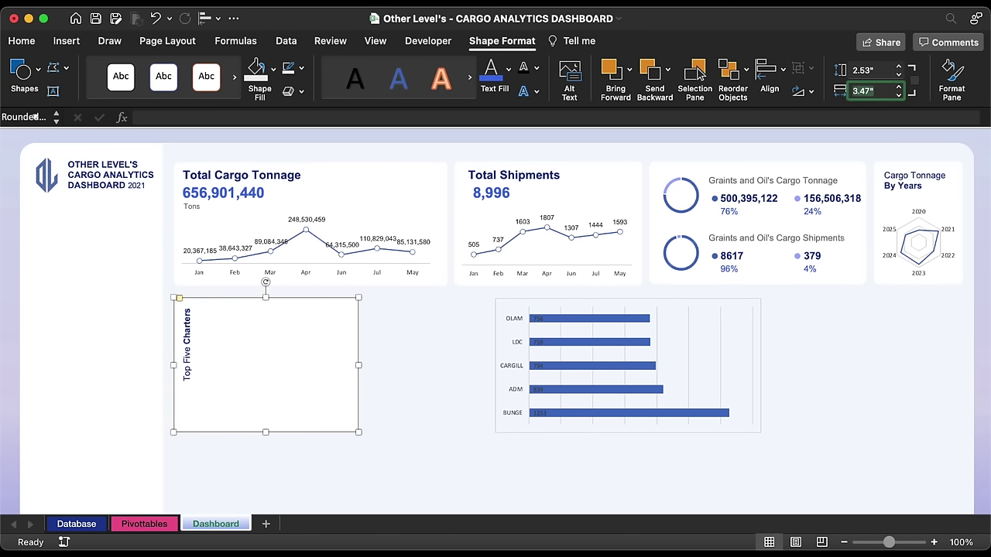
click(608, 302)
drag(608, 302, 393, 308)
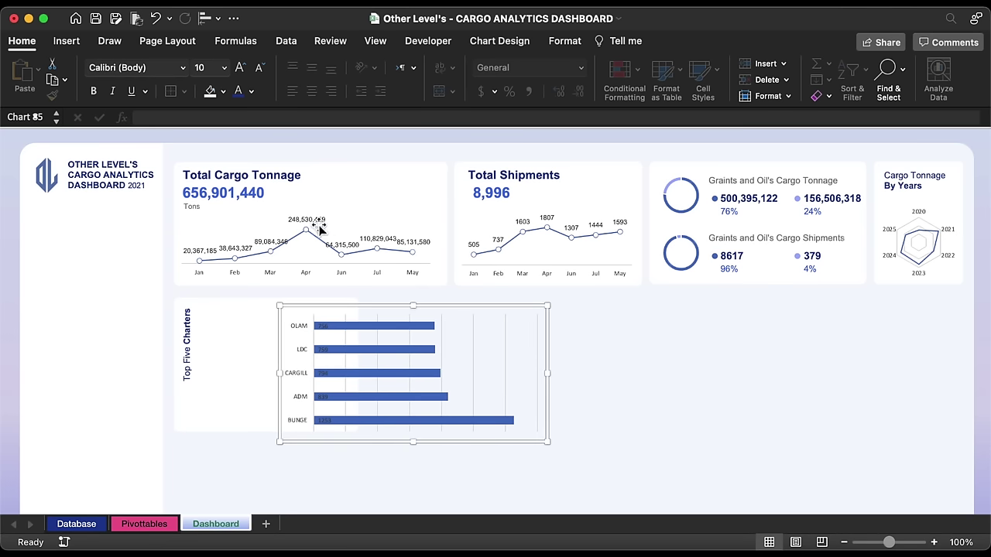
- Remove the chart outline, set bar gap width to 87%, and narrow the chart
click(572, 41)
click(395, 69)
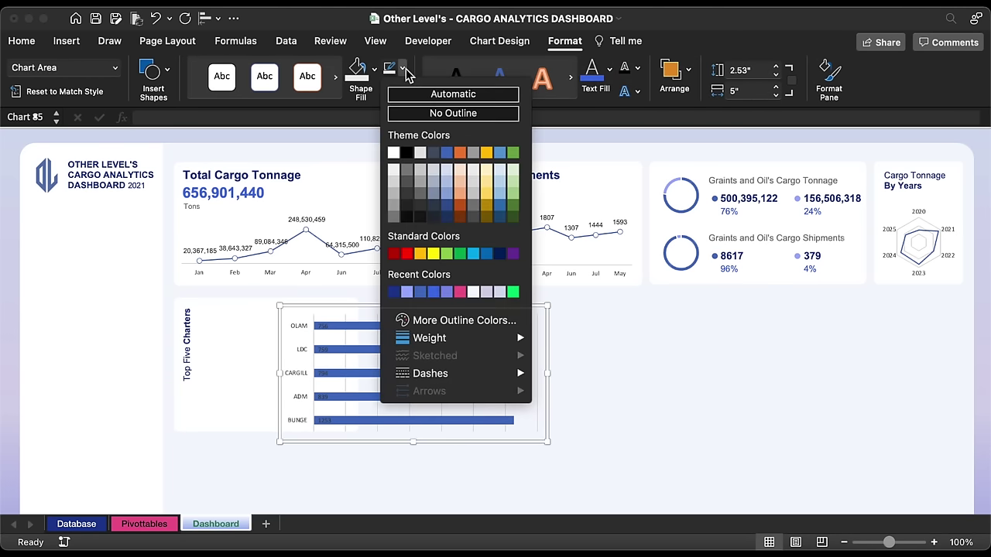
click(423, 115)
click(344, 331)
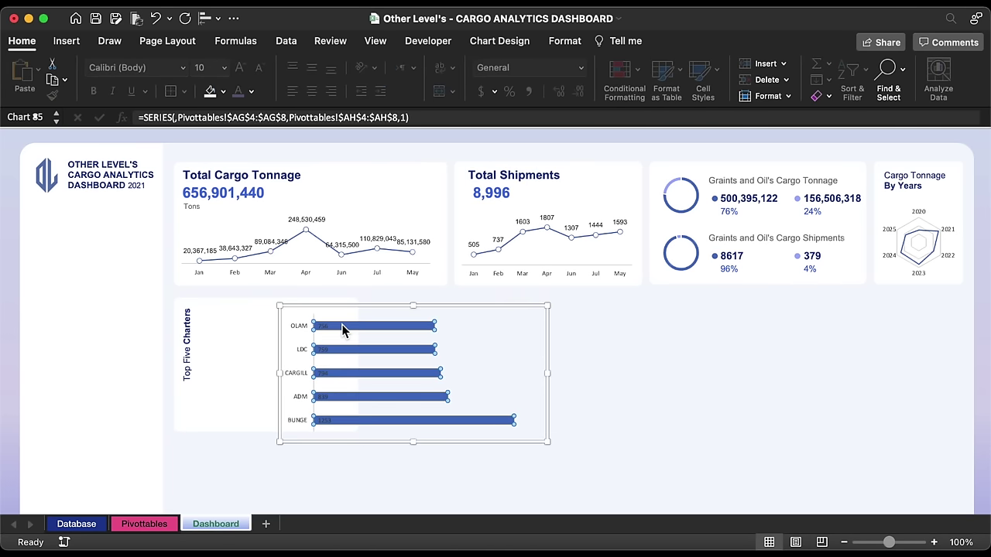
double_click(434, 333)
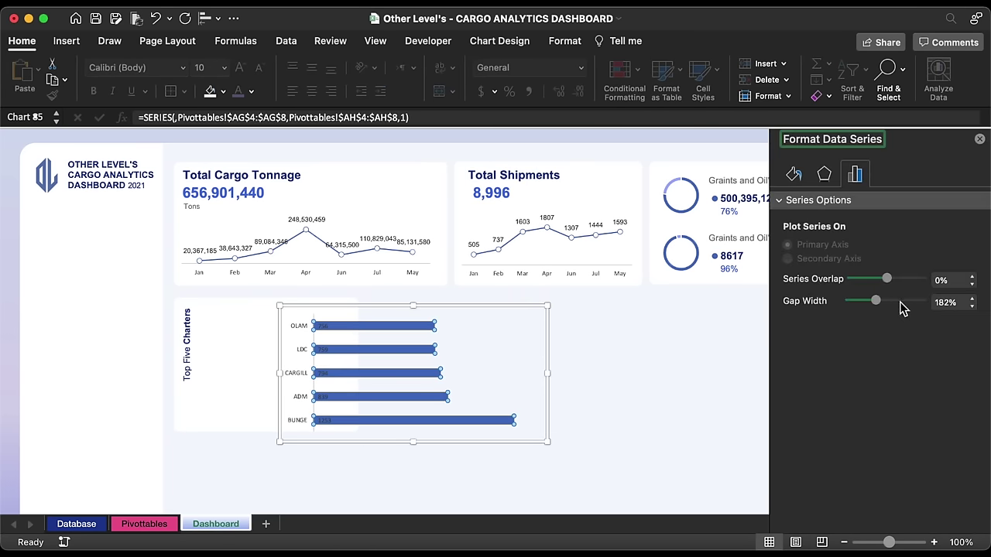
click(959, 303)
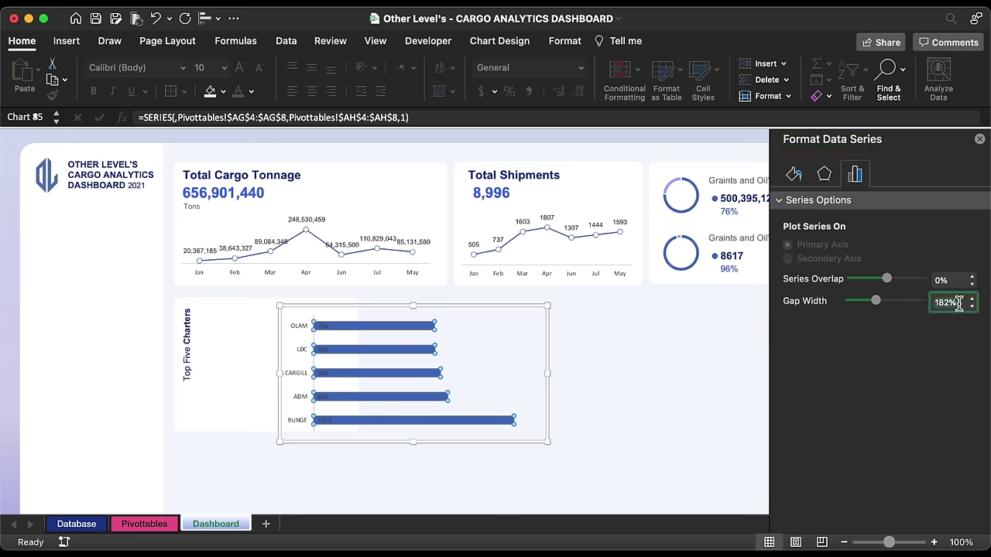
key(Return)
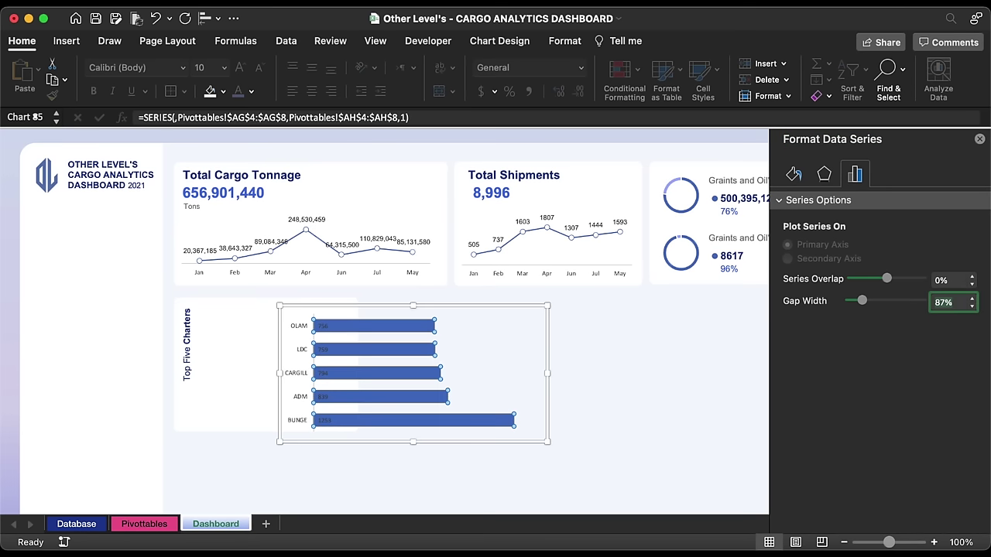
drag(551, 376, 438, 376)
- Make the data labels white Arial 10.5 and shift the chart within the card
click(327, 340)
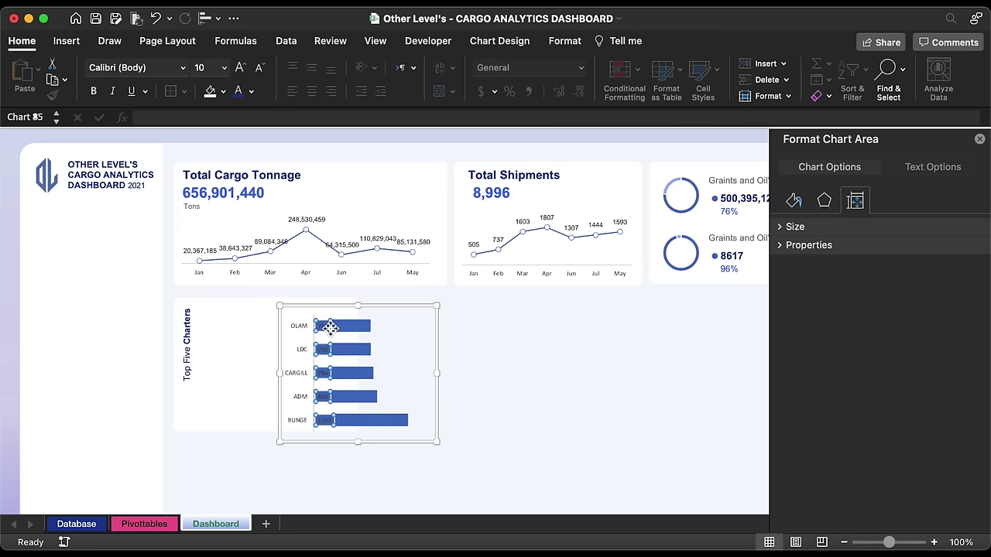
click(251, 91)
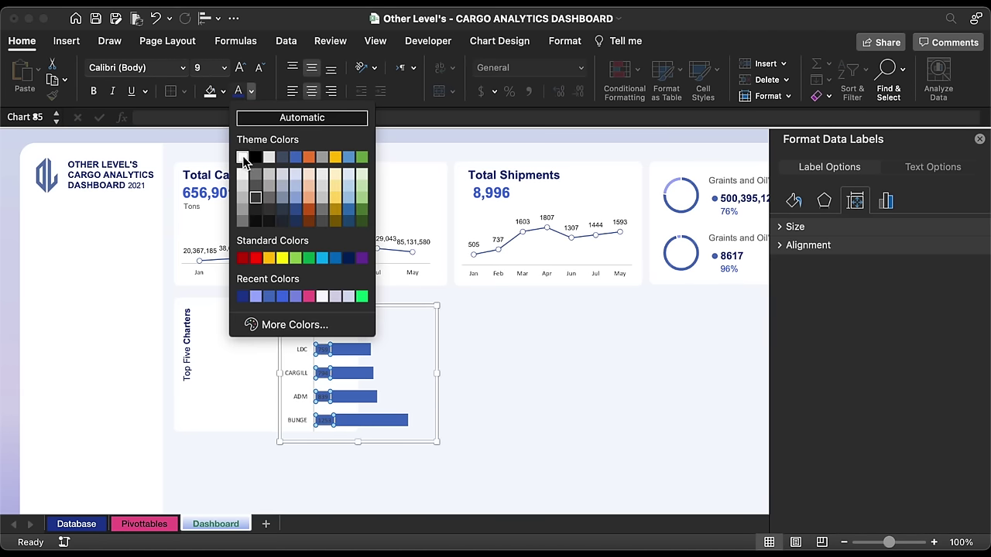
click(243, 158)
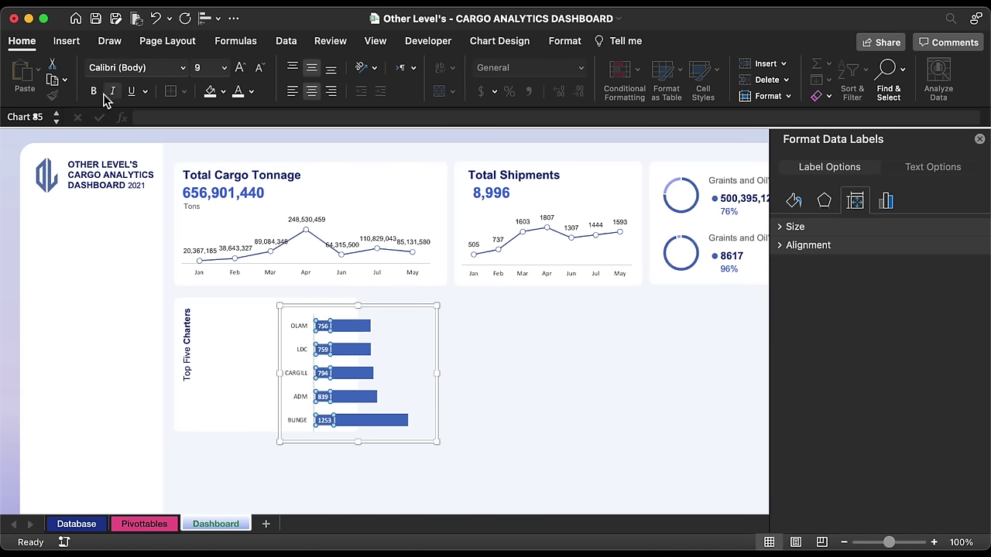
click(184, 68)
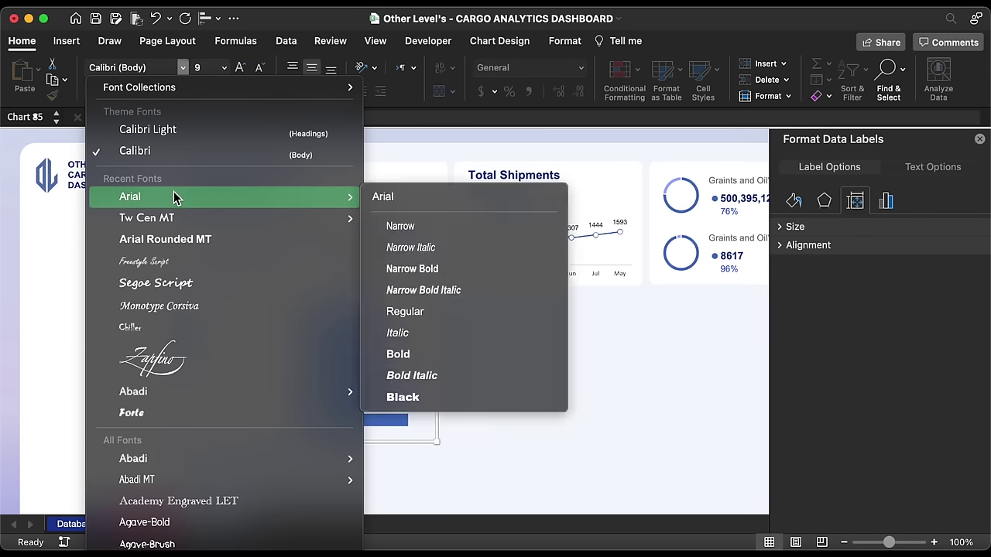
click(173, 197)
click(240, 67)
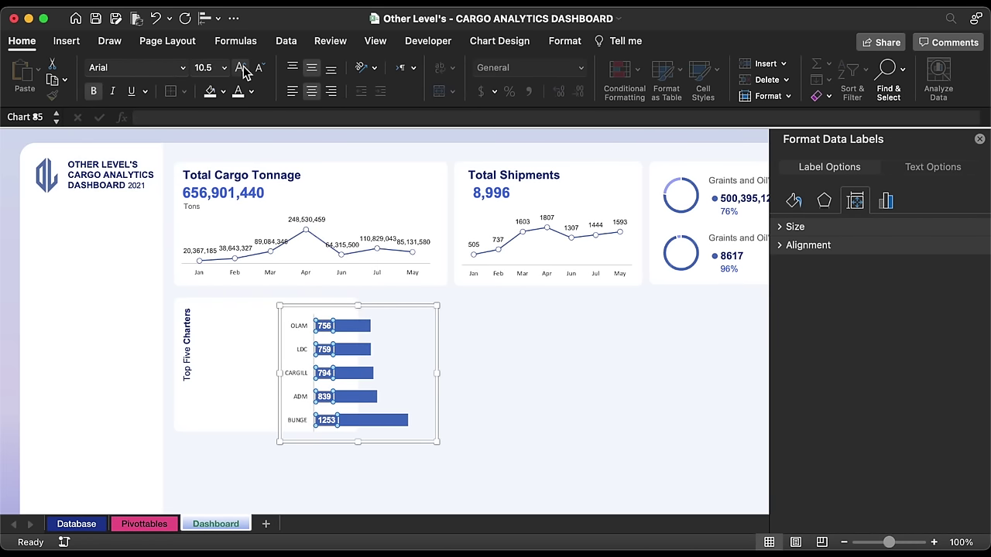
drag(425, 311, 341, 303)
- Reverse the category axis order so BUNGE is on top, and narrow the chart further
click(217, 343)
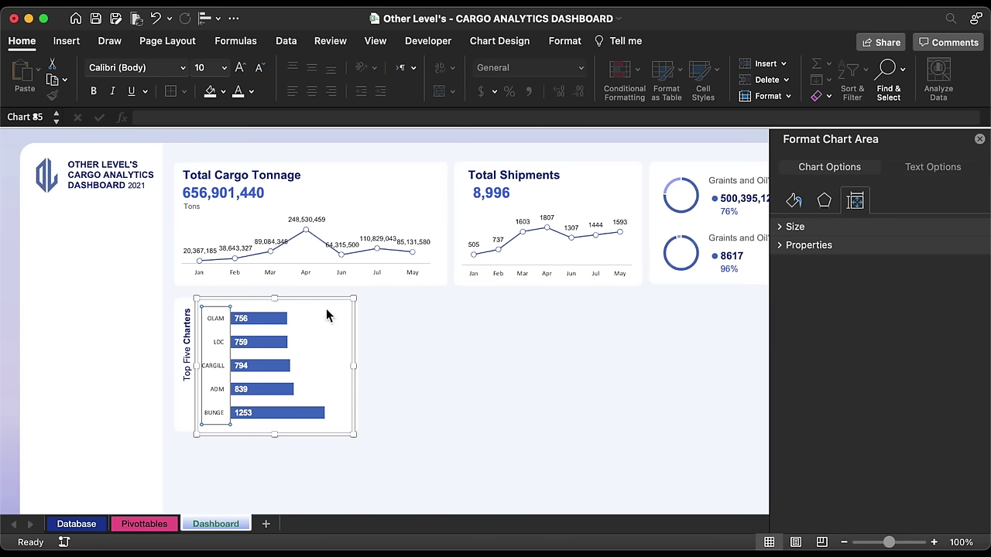
click(887, 201)
click(780, 226)
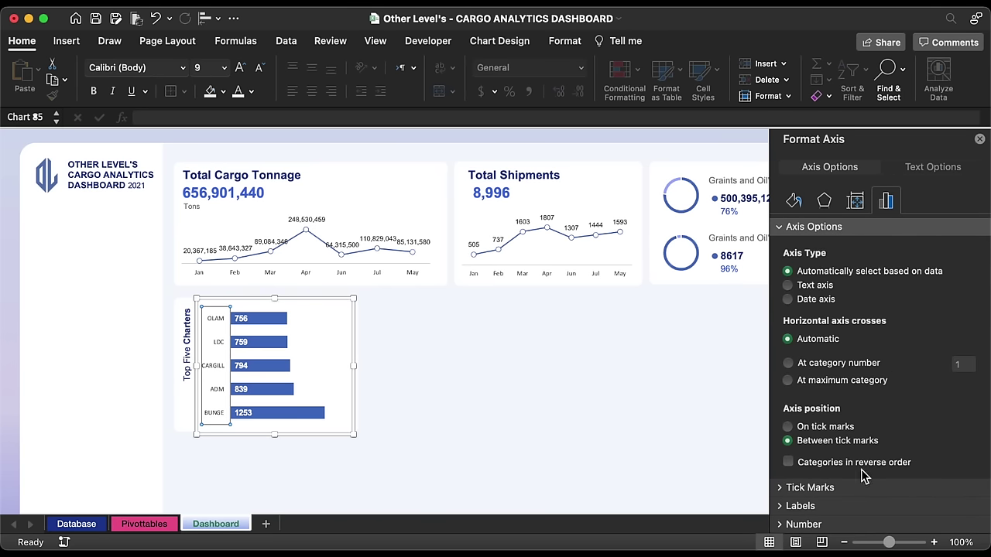
click(788, 463)
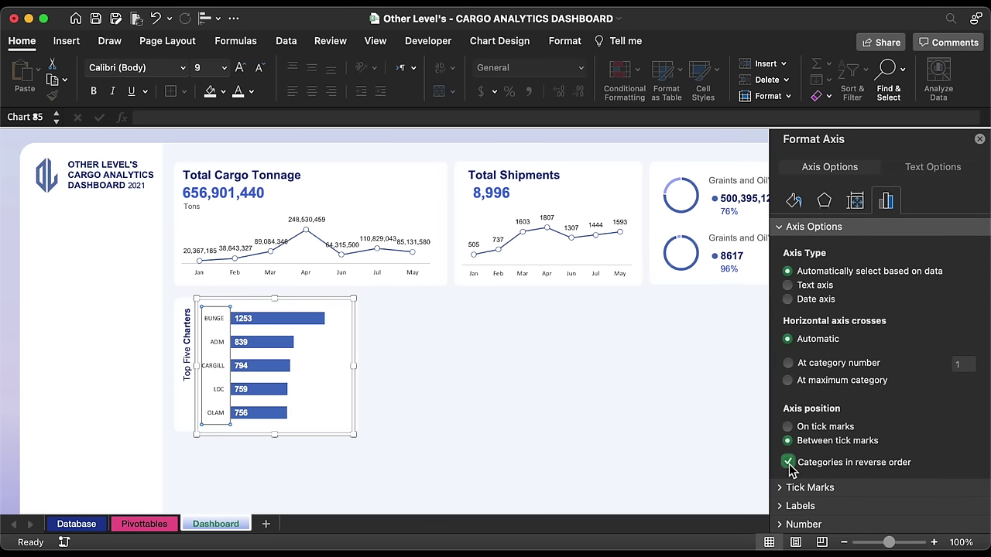
drag(354, 367, 332, 367)
- Copy the 656,901,440 text box, link it to =Pivottables!AI4, and place it above BUNGE
click(260, 200)
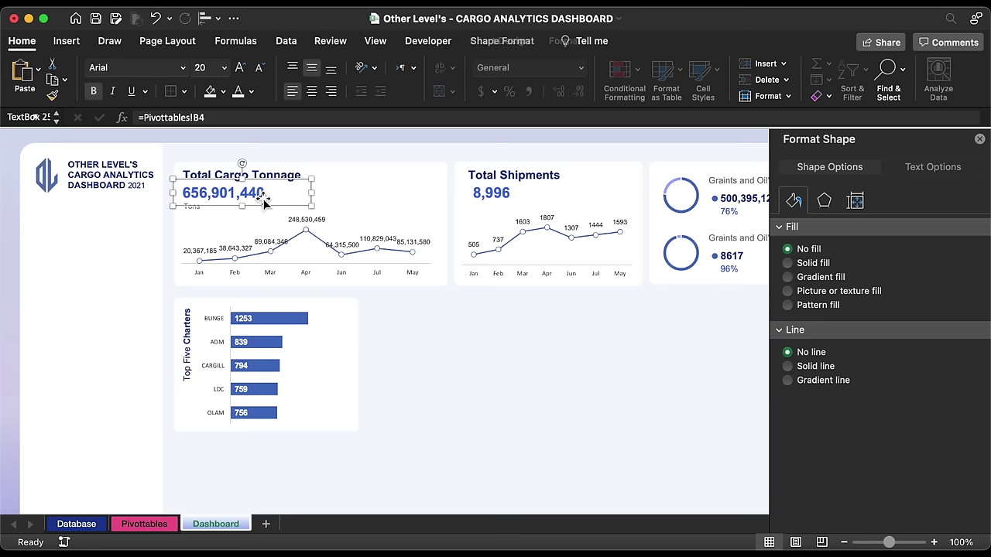
drag(263, 200, 458, 350)
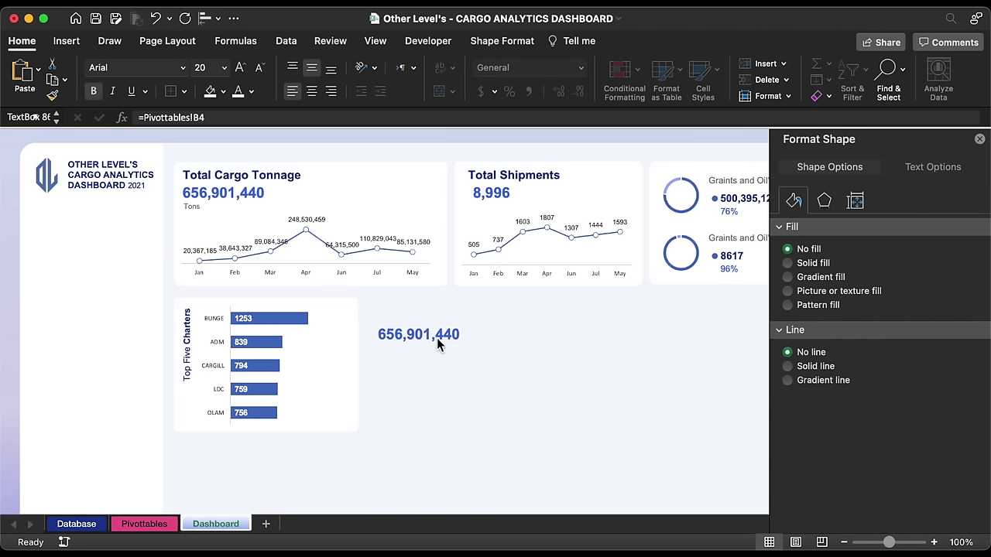
drag(225, 117, 138, 117)
text(=)
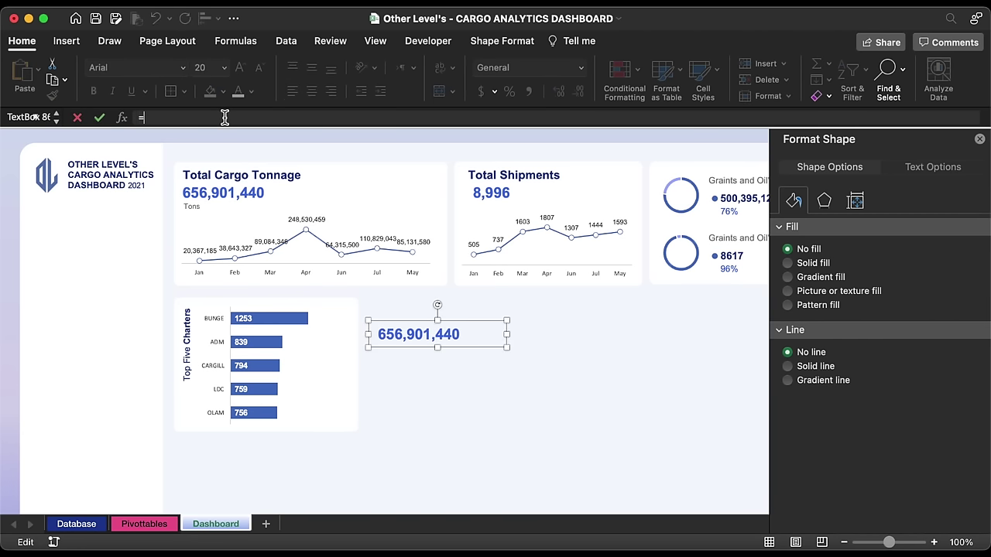
click(155, 523)
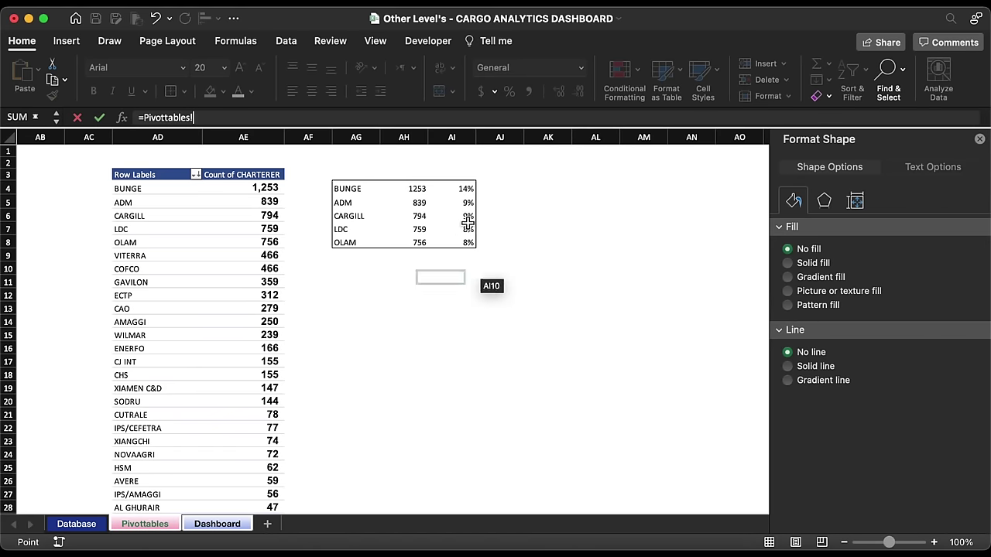
click(468, 189)
key(Return)
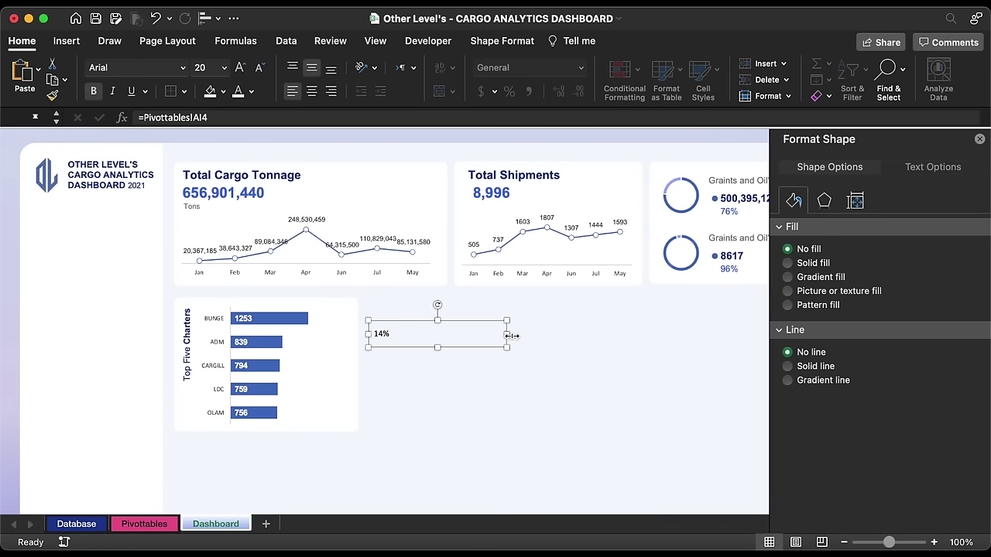
drag(509, 333, 399, 334)
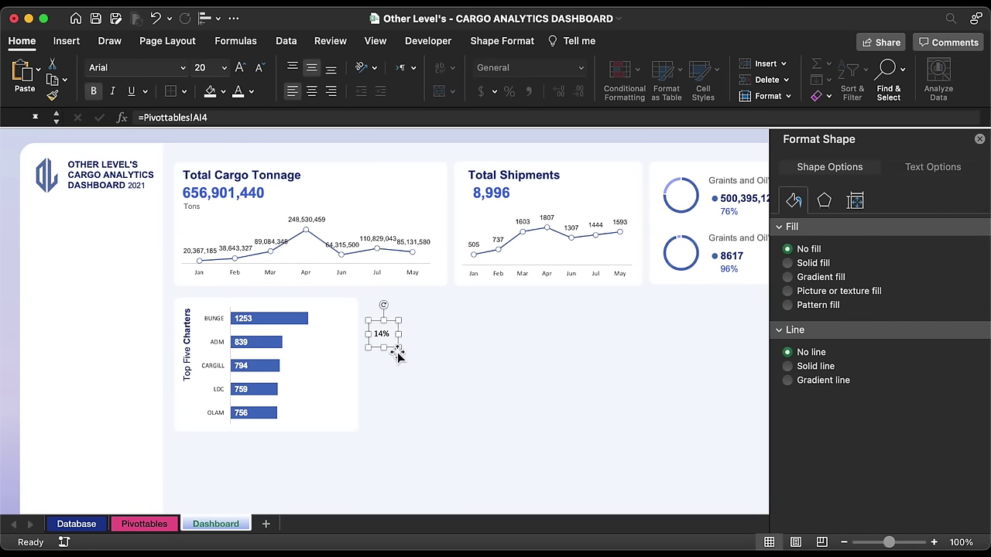
drag(394, 350, 229, 324)
- Make the 14% label blue Arial, right-aligned, and fine-tune its position and size
click(251, 91)
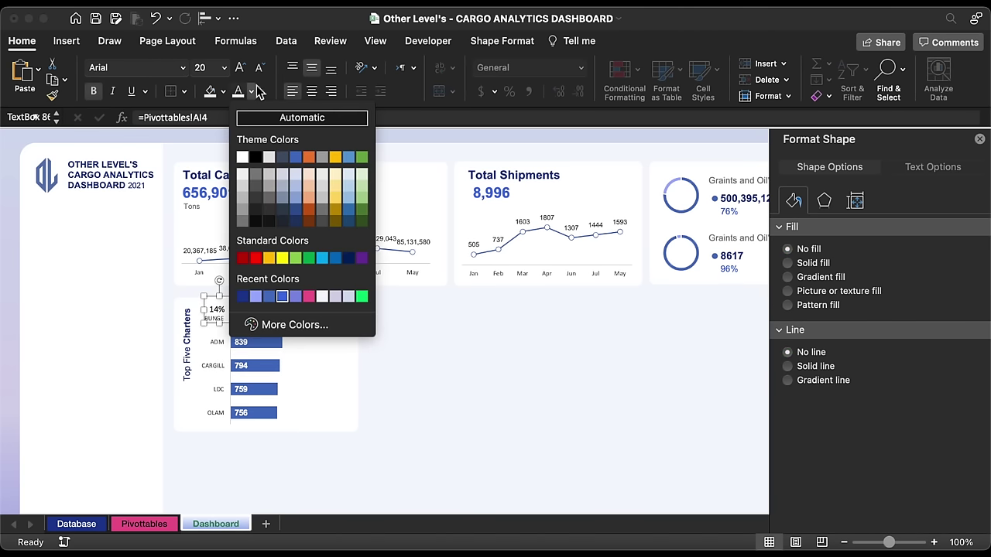
click(284, 299)
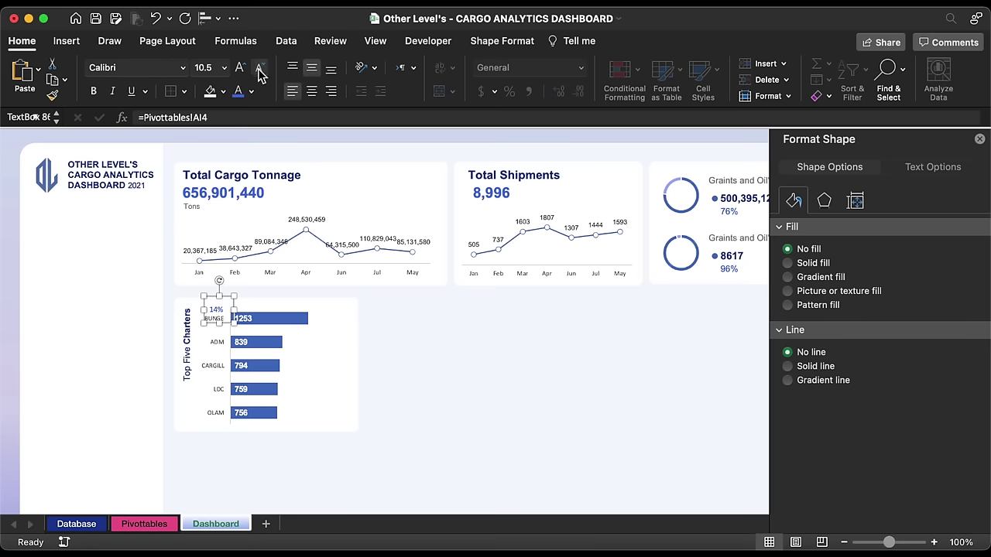
click(183, 67)
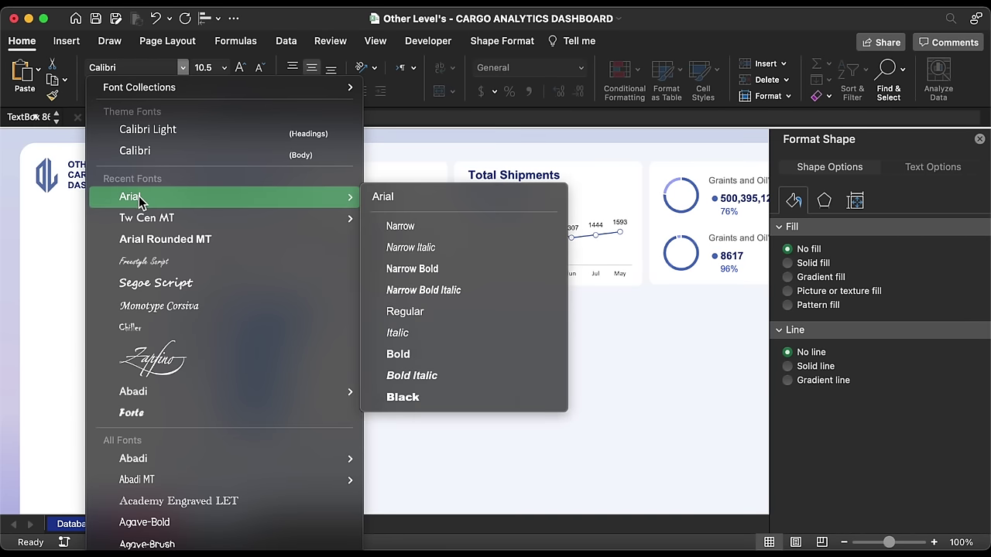
click(139, 196)
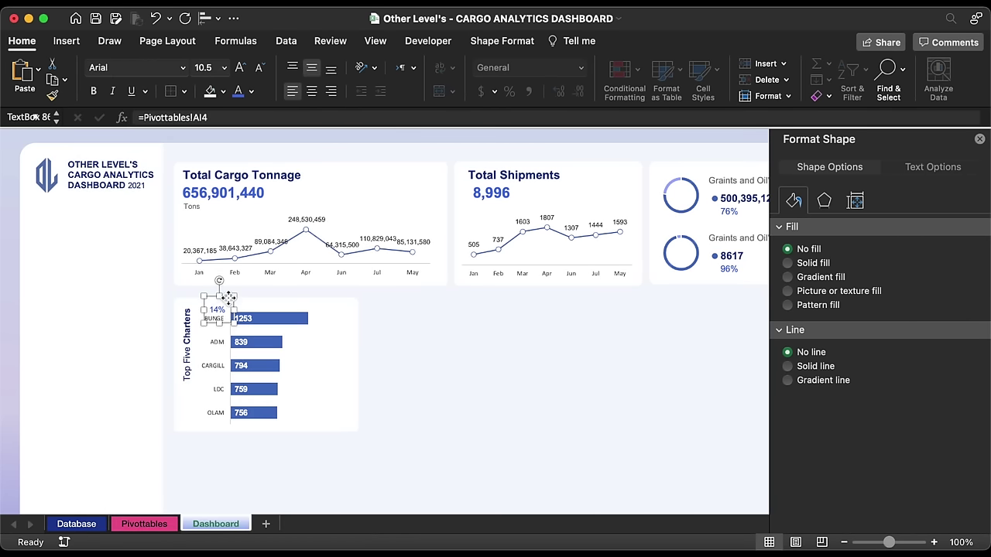
drag(225, 297, 226, 298)
click(331, 91)
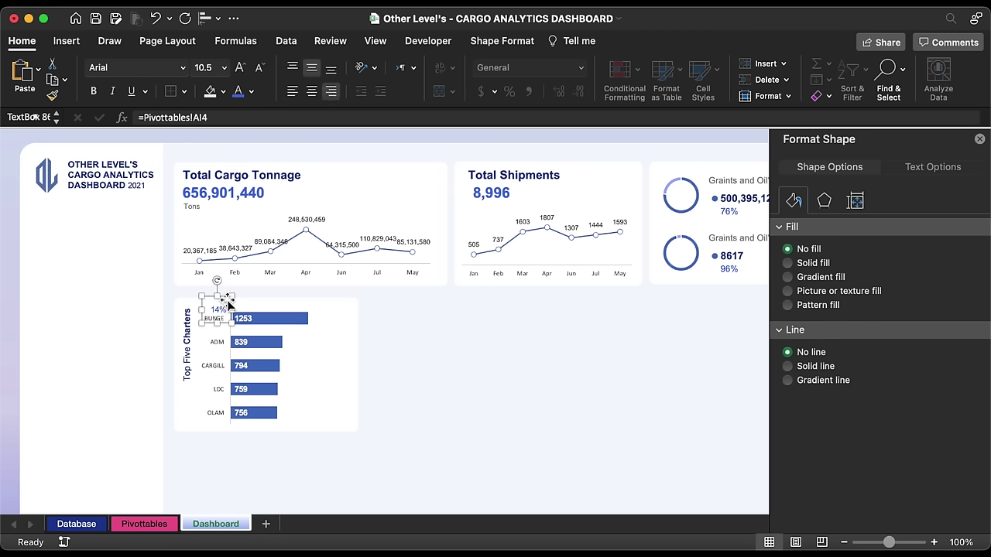
key(Left)
key(Left)
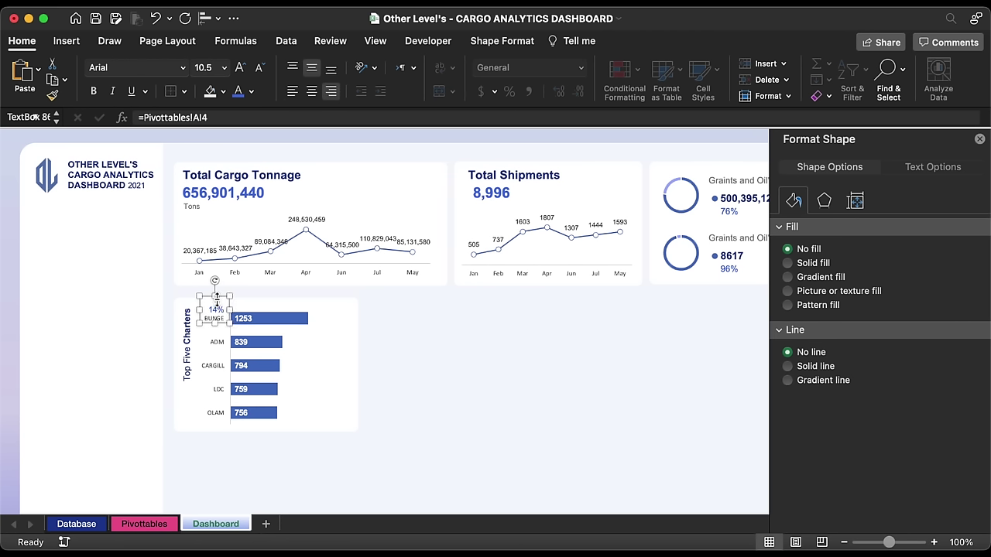
drag(215, 297, 228, 408)
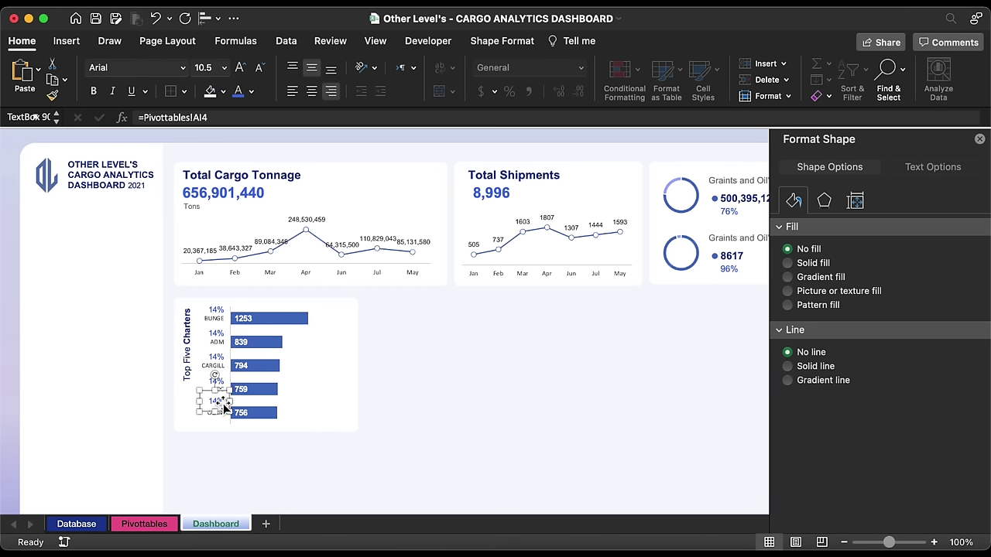
- Select the five 14% labels and distribute them vertically
key(Down)
key(Down)
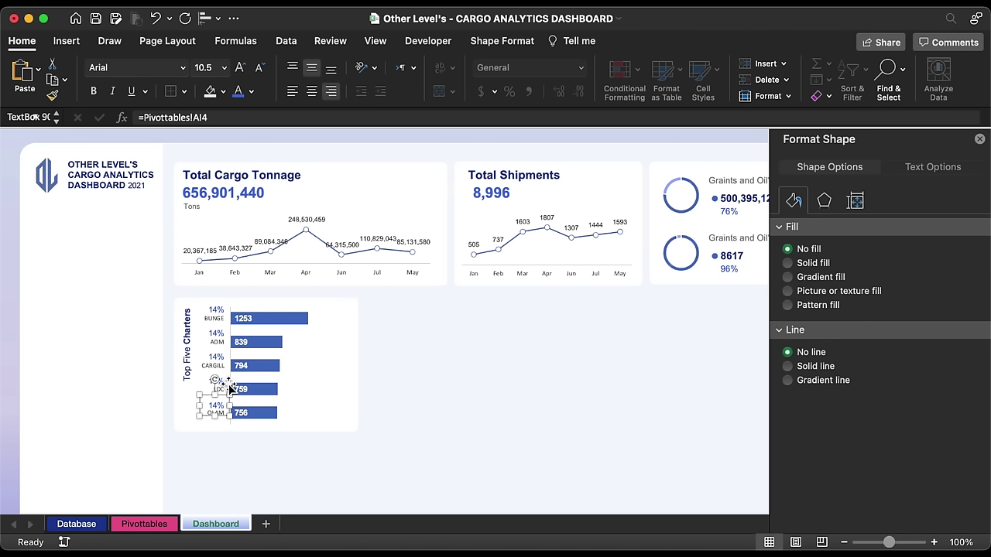
drag(229, 389, 224, 357)
shift+click(224, 362)
shift+click(225, 354)
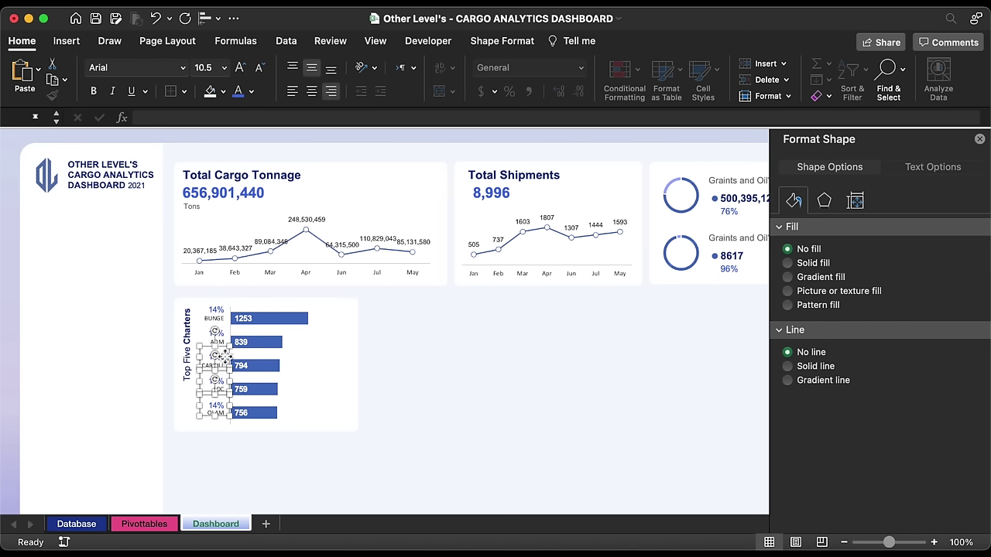
shift+click(224, 311)
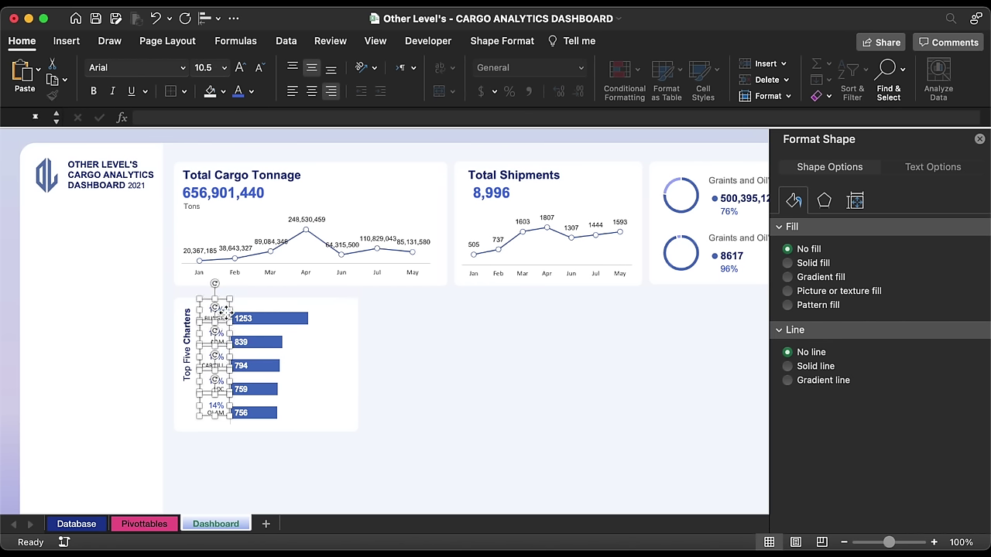
click(206, 18)
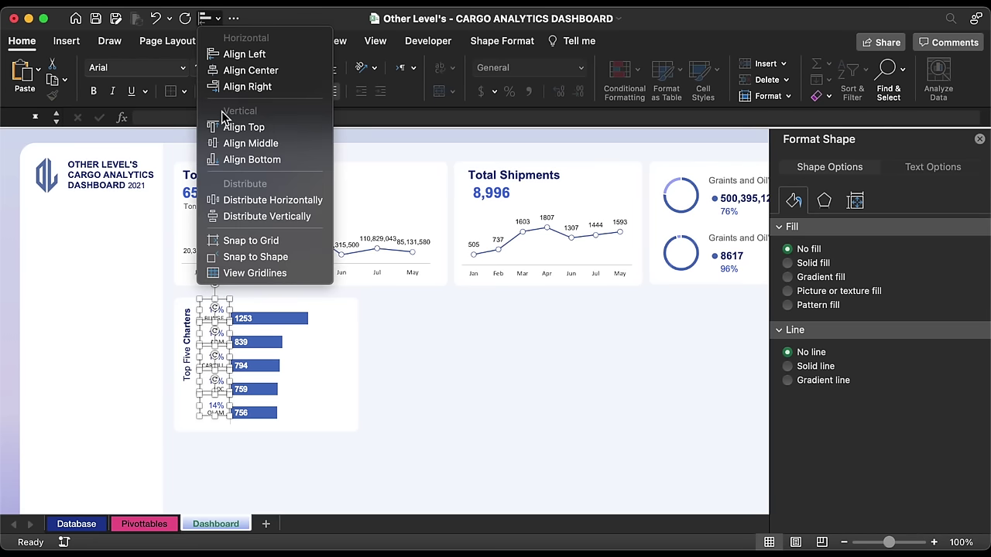
click(229, 218)
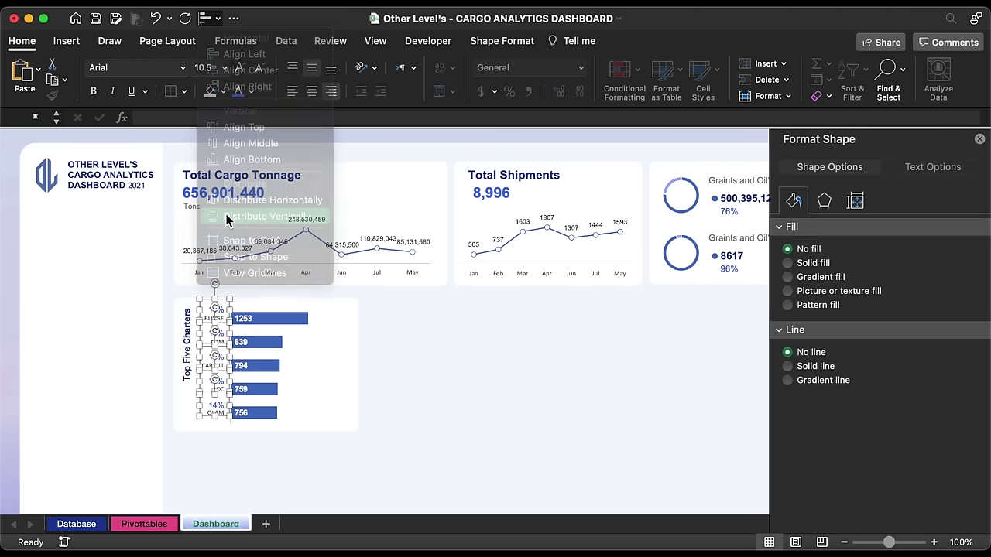
- Group the five percentage labels into one object
right_click(225, 304)
mouse_move(280, 348)
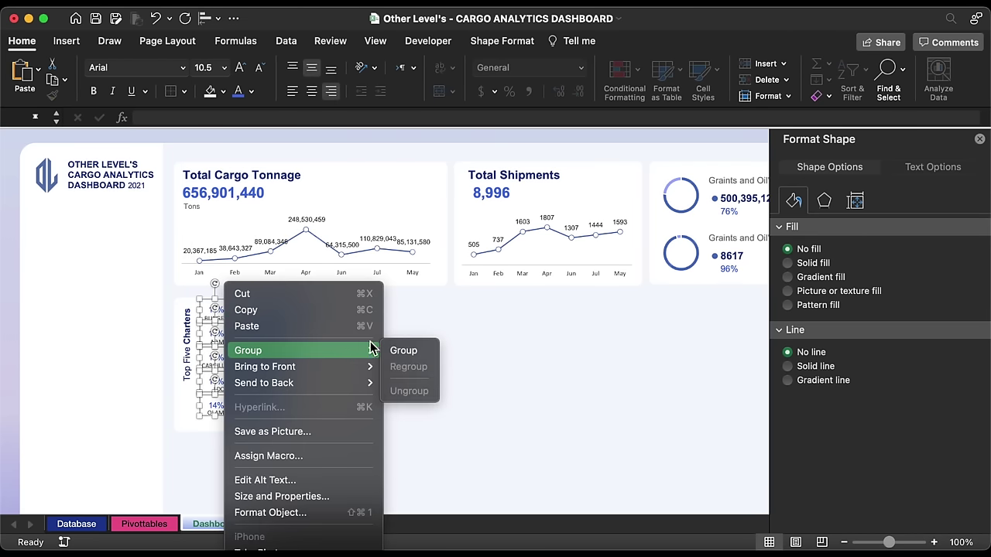
click(410, 349)
- Relink the ADM and CARGILL percentage labels to Pivottables!AI5 and AI6
click(217, 338)
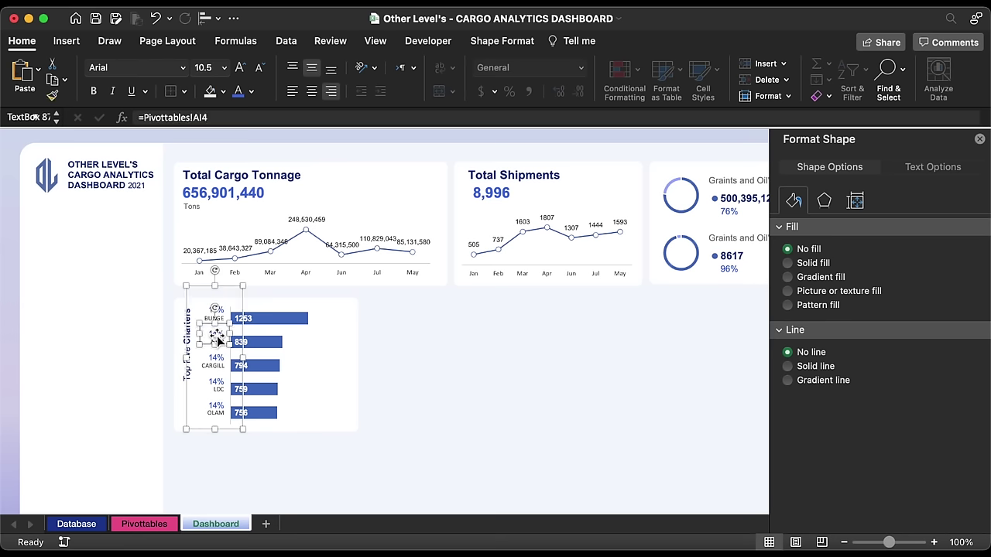
click(219, 117)
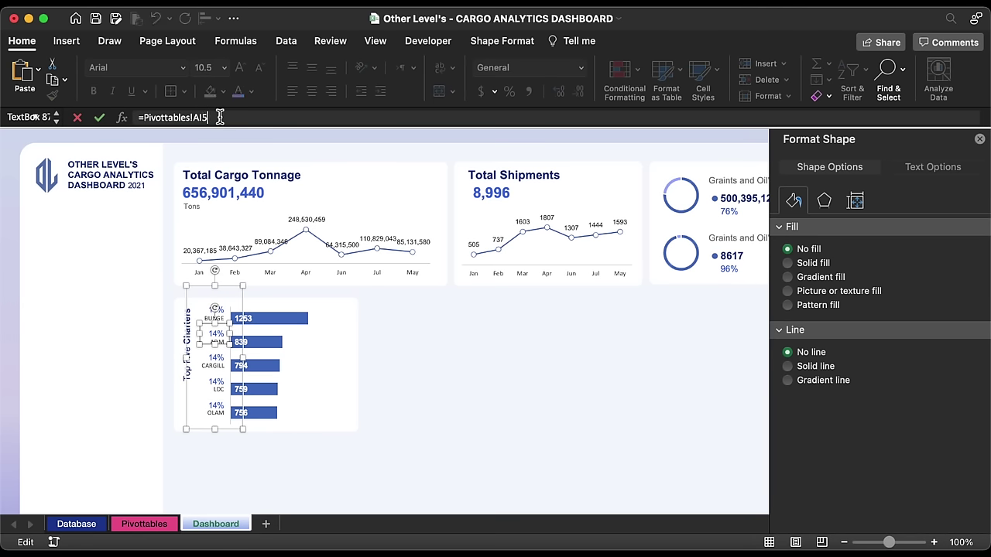
key(Return)
drag(218, 338, 220, 362)
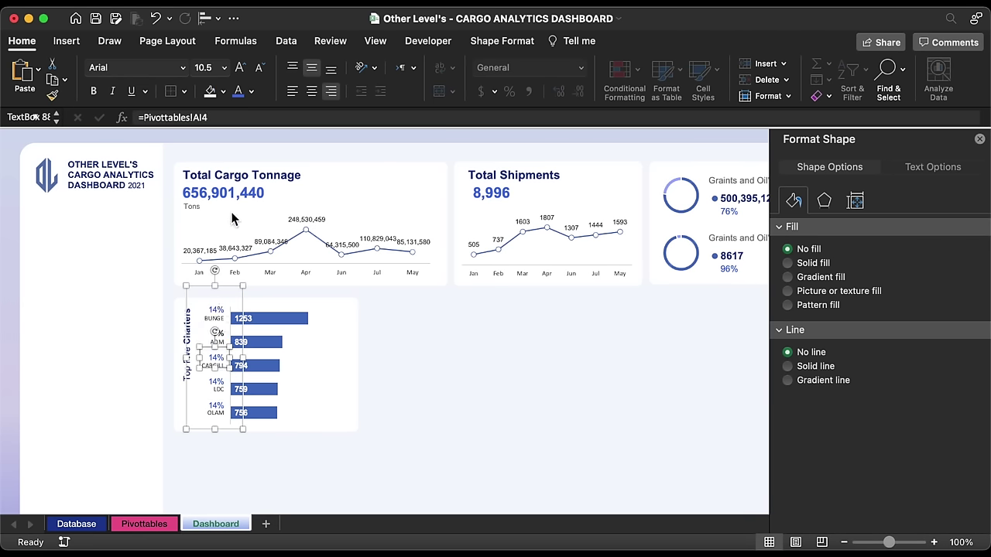
click(219, 117)
key(Return)
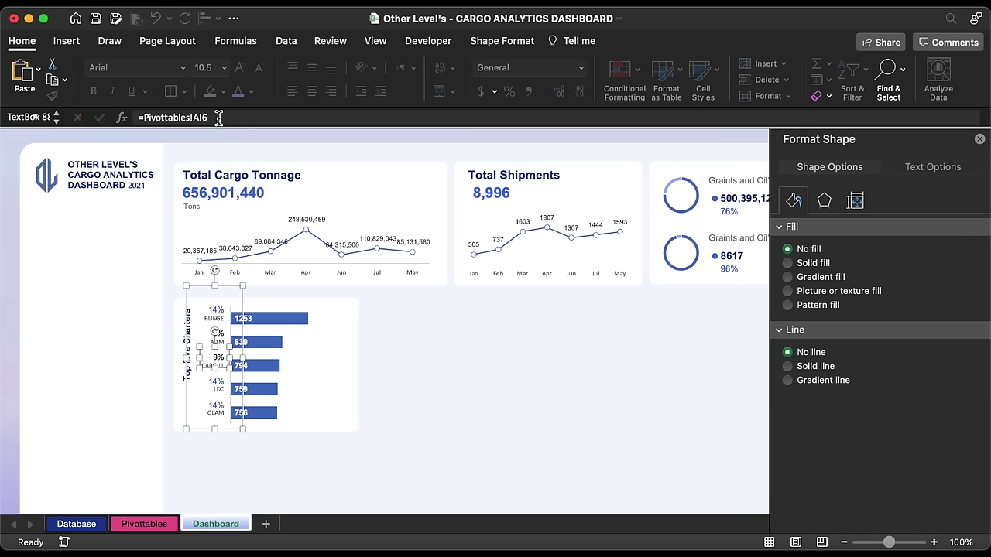
- Relink the LDC and OLAM percentage labels to Pivottables!AI7 and AI8
drag(221, 381, 221, 406)
click(244, 118)
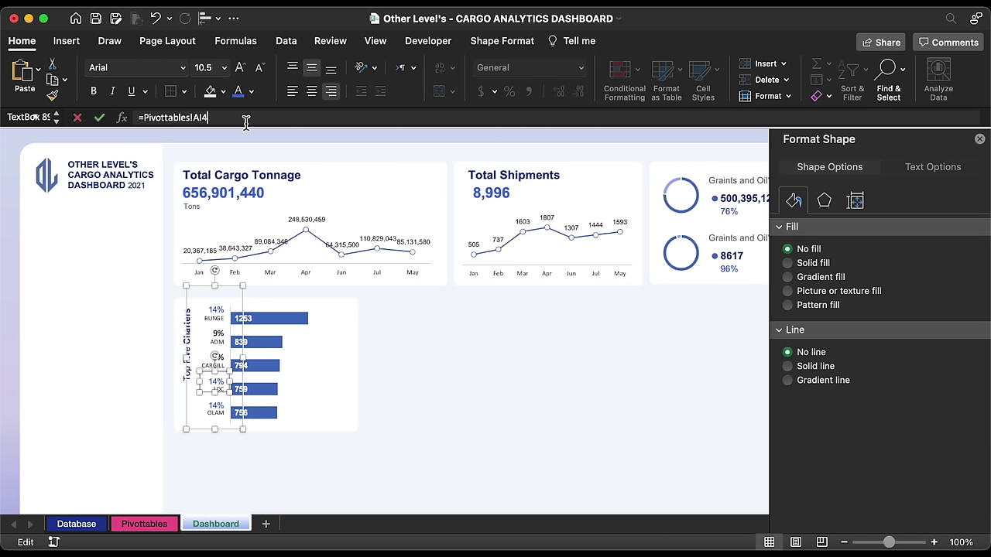
key(BackSpace)
text(7)
key(Return)
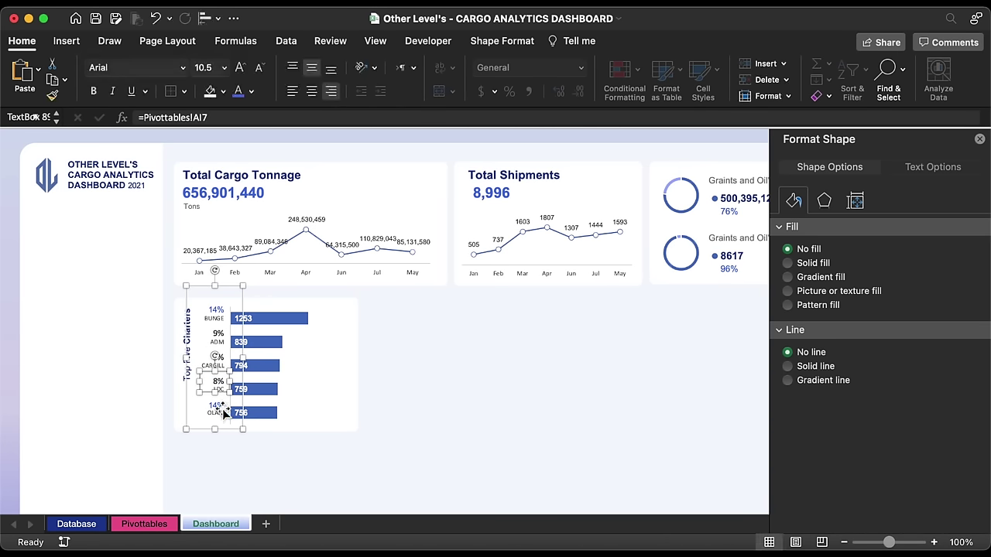
click(216, 408)
click(283, 116)
key(BackSpace)
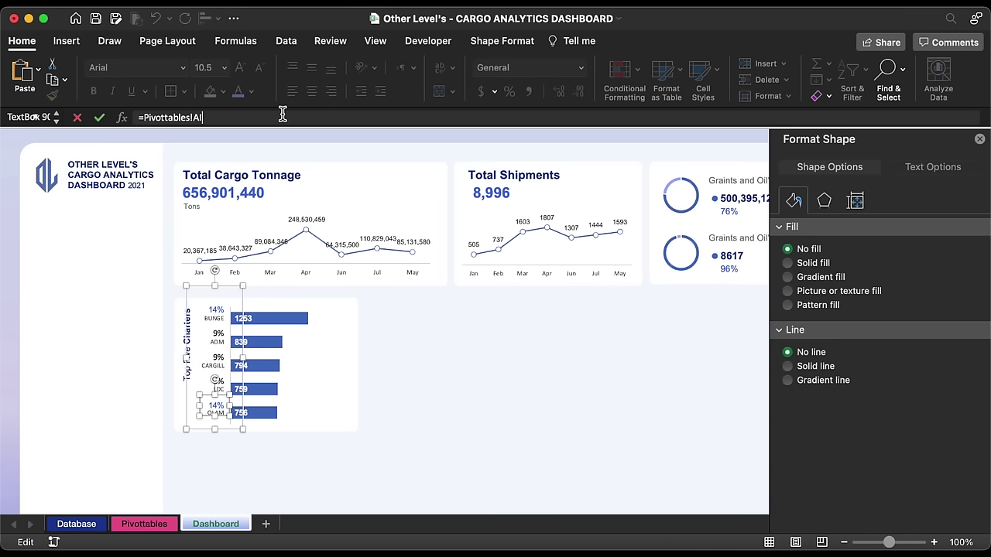
text(8)
key(Return)
- Format-paint the blue BUNGE label style onto the ADM, CARGILL, LDC and OLAM labels
click(219, 310)
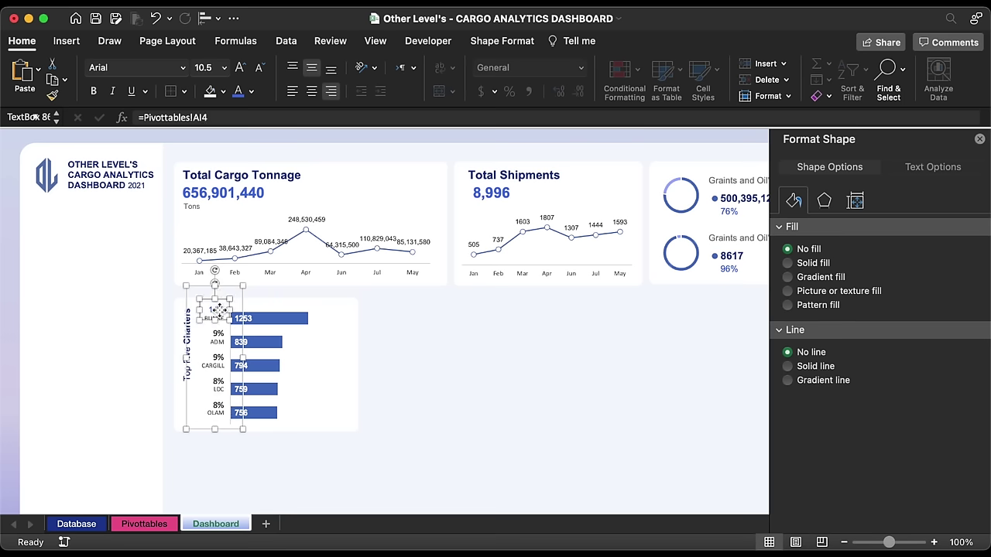
click(52, 94)
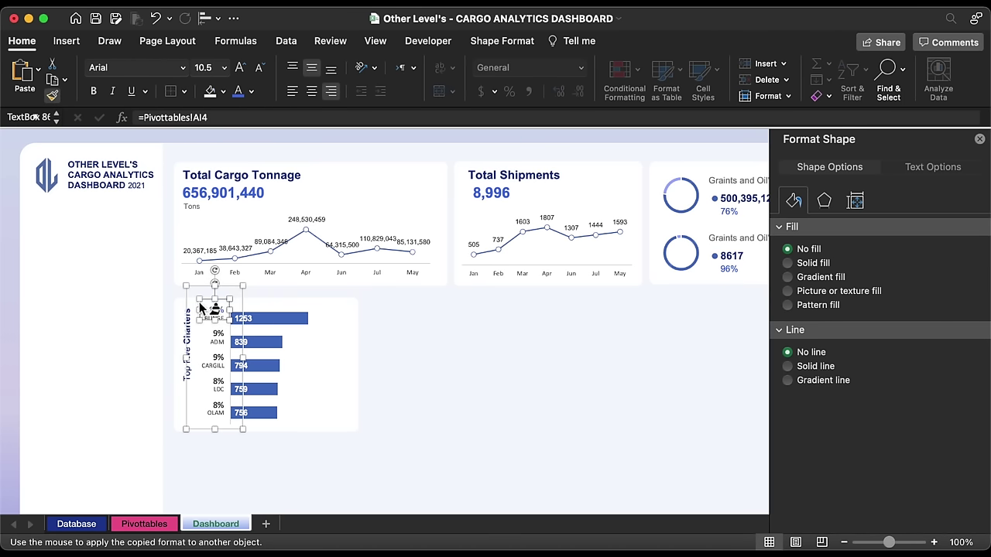
click(221, 341)
click(220, 360)
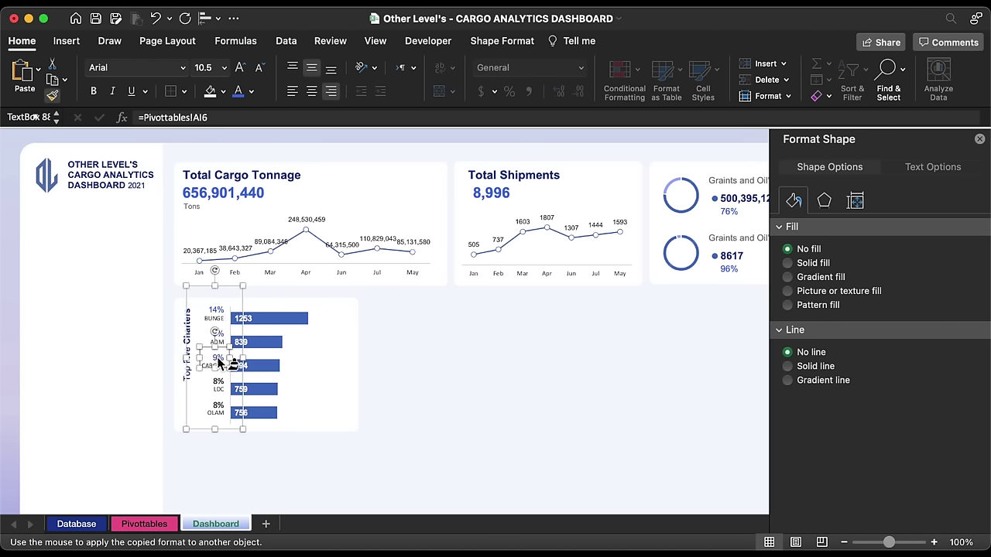
click(220, 384)
click(217, 407)
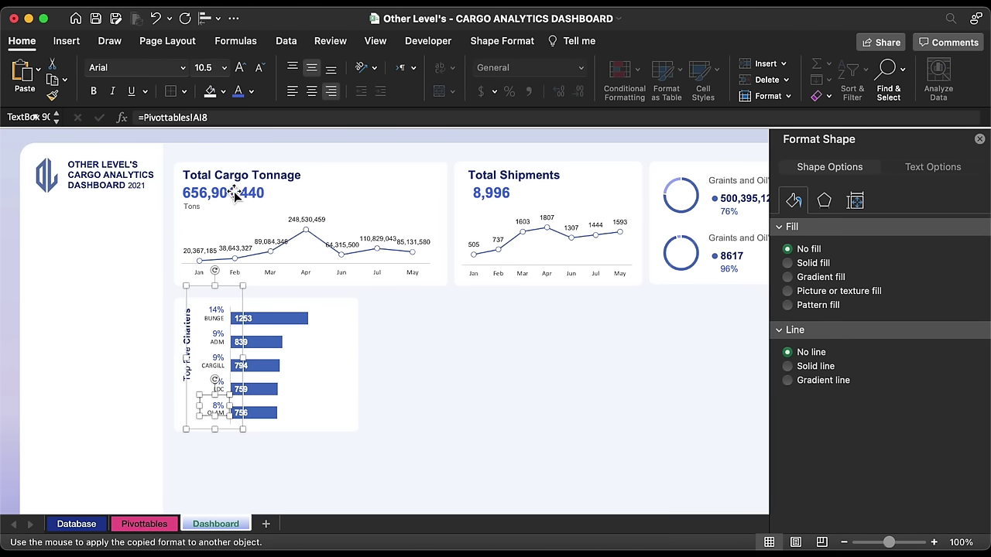
click(720, 171)
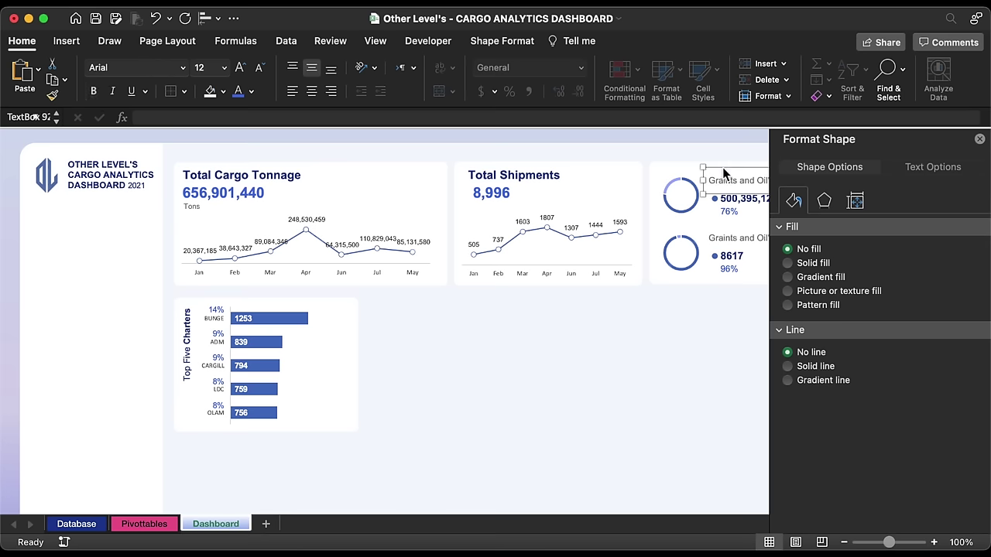
- Copy the Graints and Oil caption beside the chart and retype it 'Total of Charterers', wrapped
drag(724, 172, 315, 371)
triple_click(344, 384)
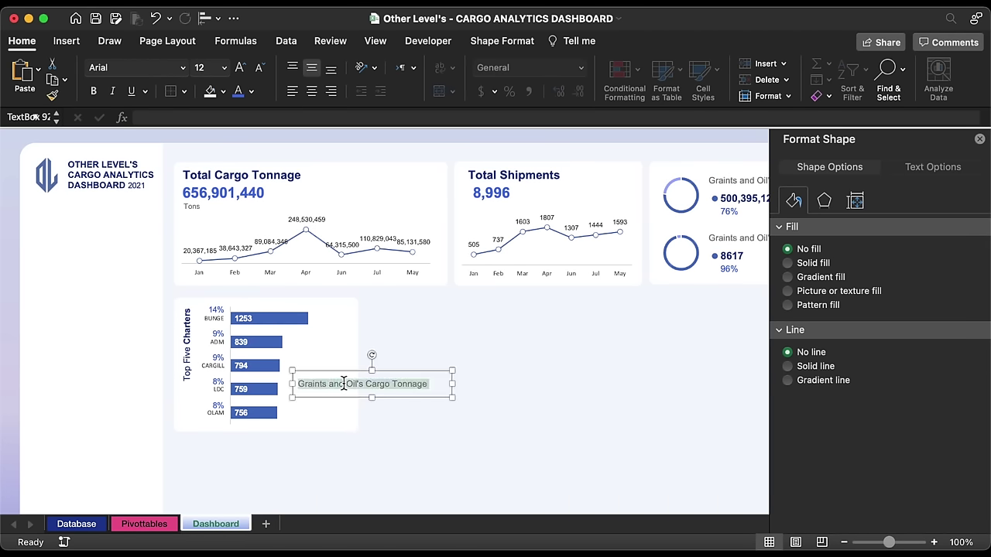
text(Total of Charterers)
drag(452, 384, 350, 369)
- Duplicate the caption and clear its text to leave an empty text box
double_click(311, 384)
key(super+a)
key(BackSpace)
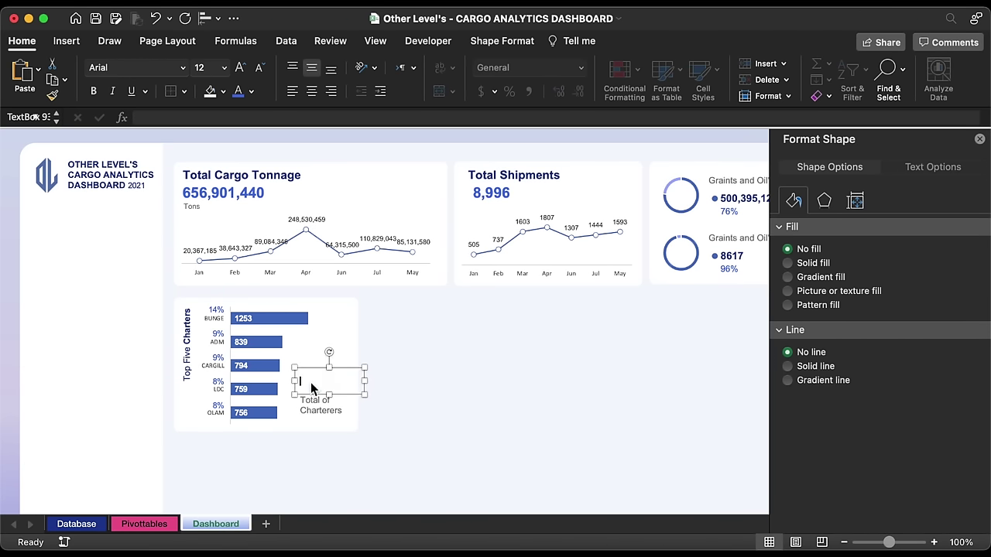
- Enter the Total Charterer heading in AG11 on the Pivottables sheet
click(144, 525)
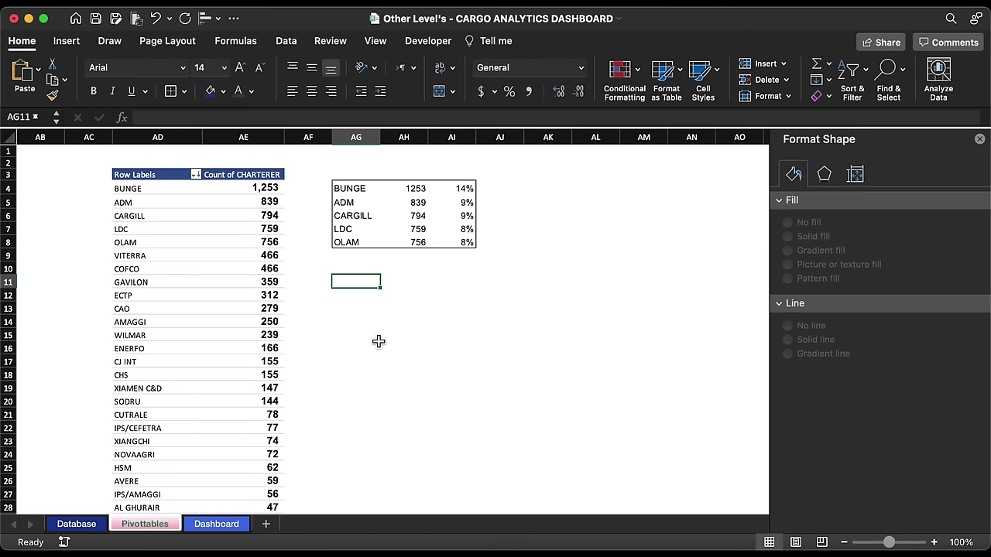
text(Total Charterer)
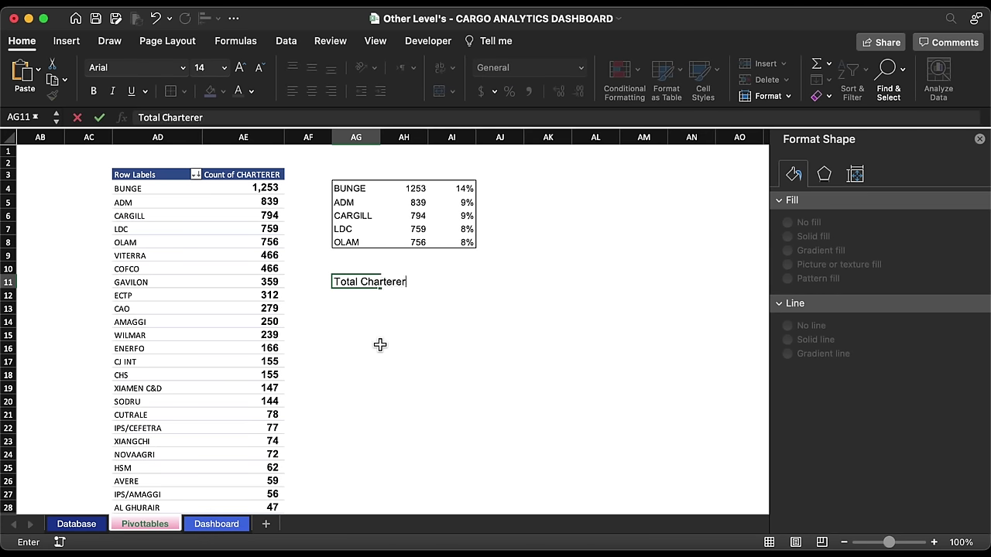
key(Return)
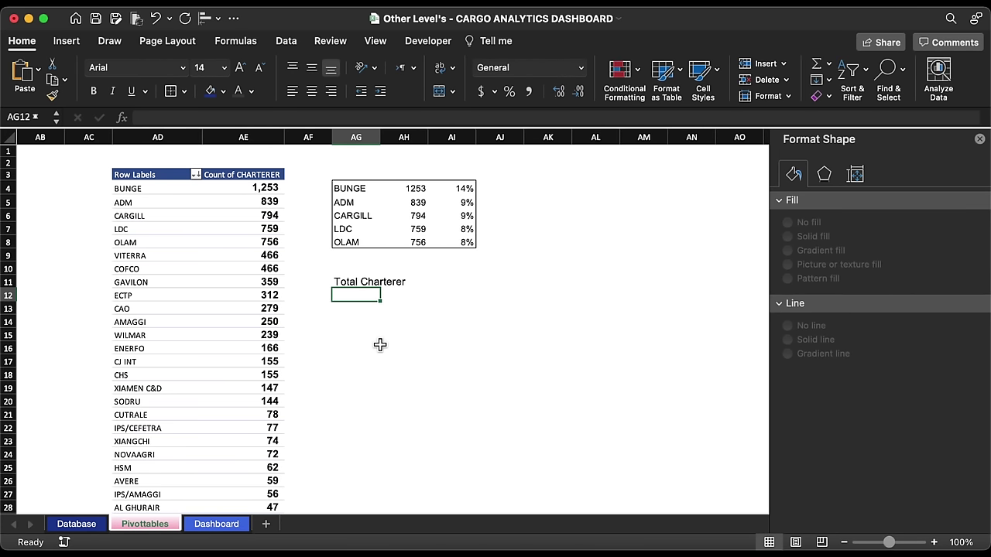
- Enter =COUNTA(AD4:AD90) in AG12 to count 87 charterers
click(215, 118)
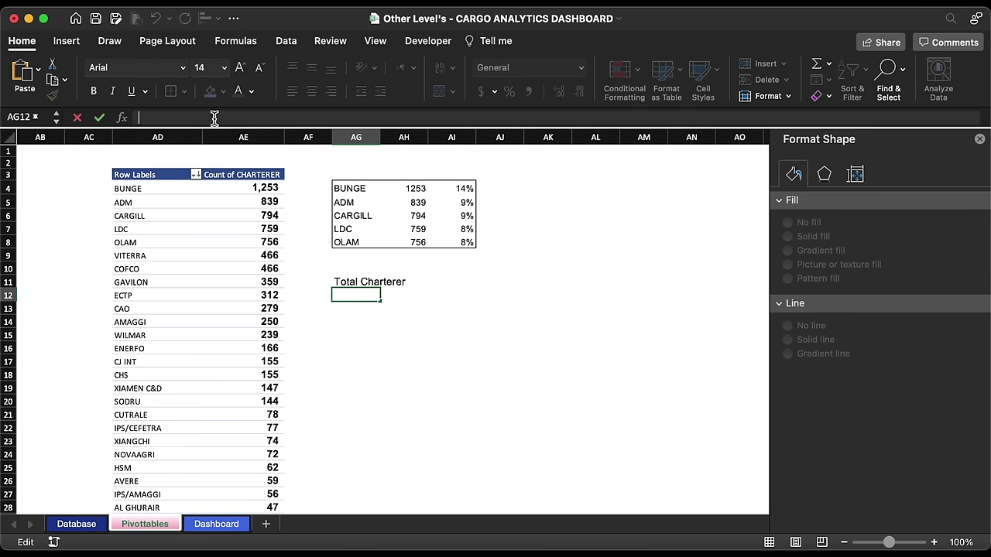
text(=count)
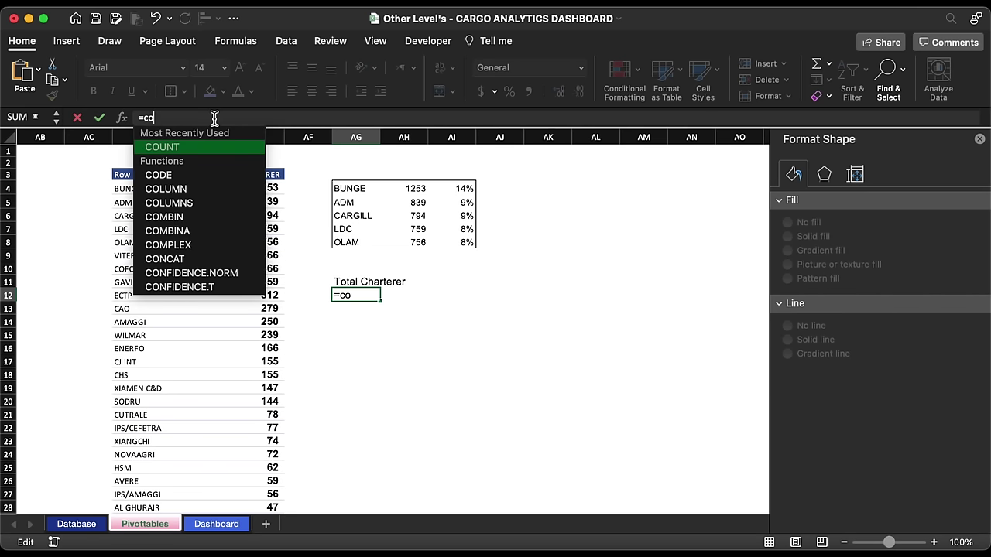
double_click(184, 190)
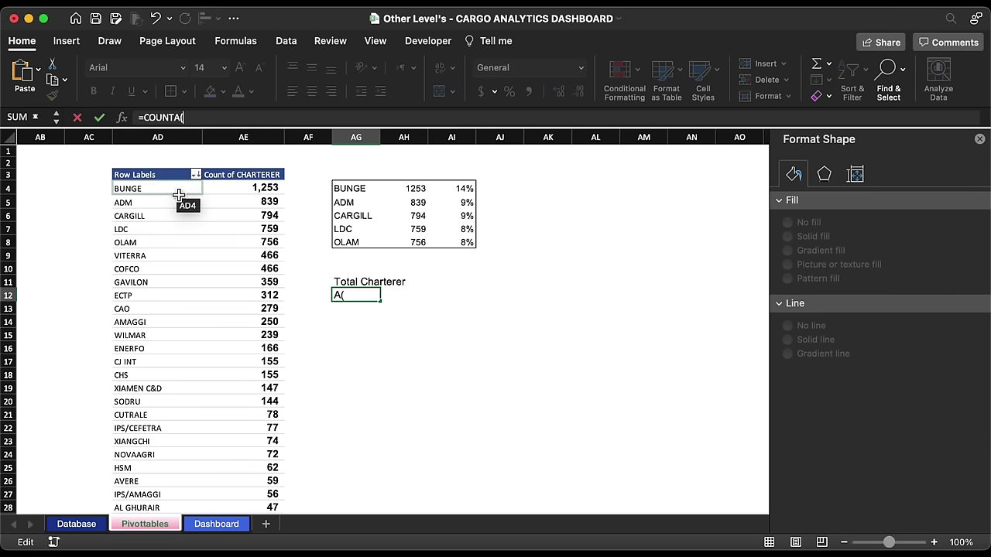
click(151, 192)
key(ctrl+shift+Down)
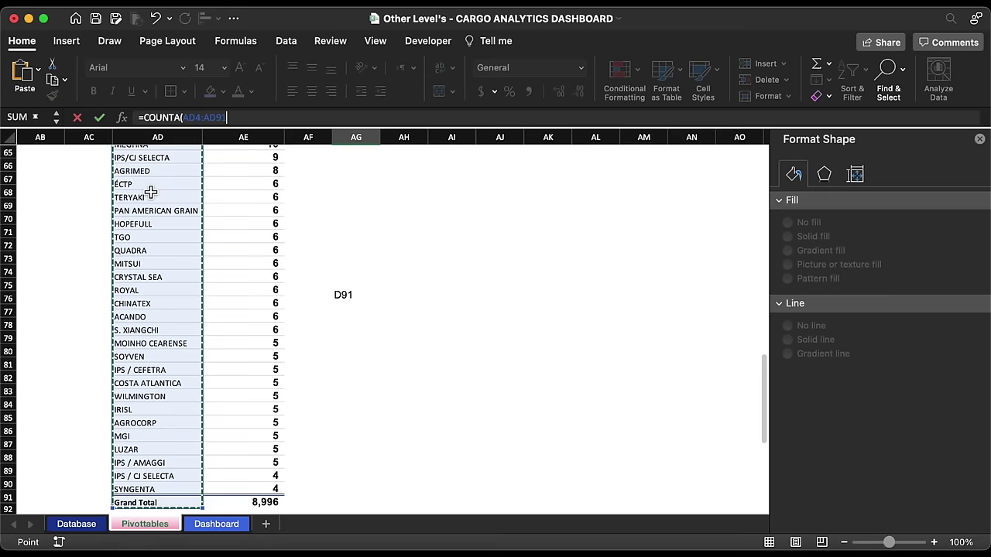
key(shift+Up)
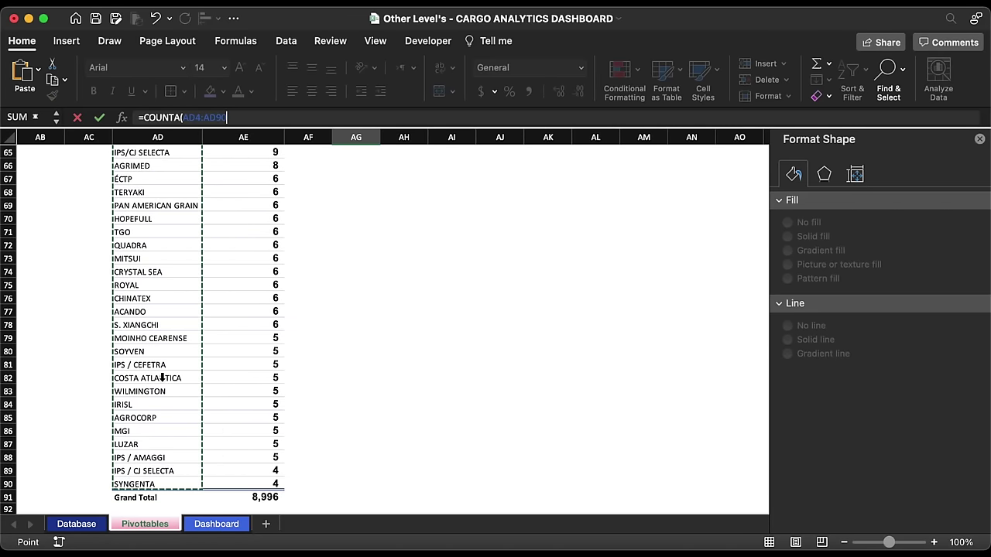
key(Return)
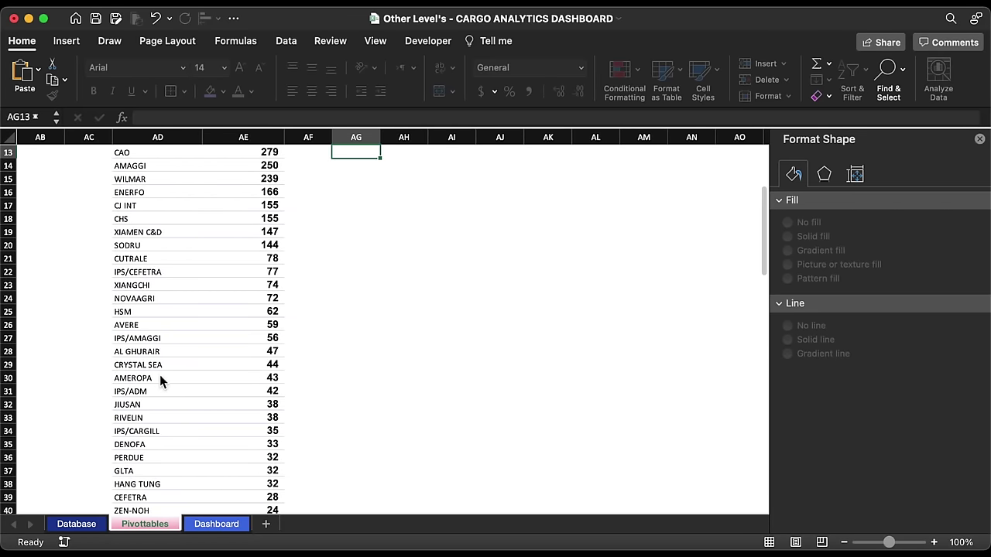
- Check the 87 count in AG12 and return to the Dashboard sheet
scroll(335, 313, up, 5)
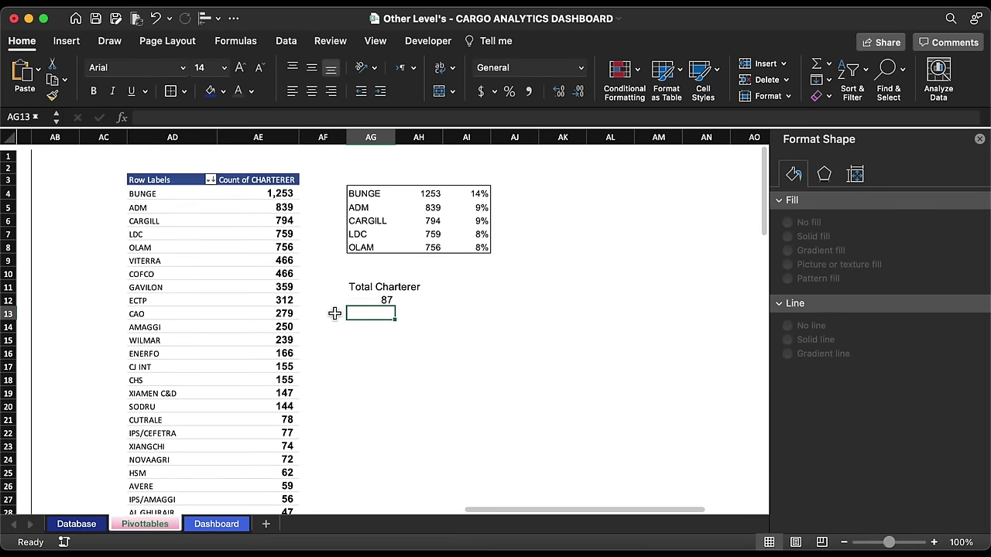
click(383, 301)
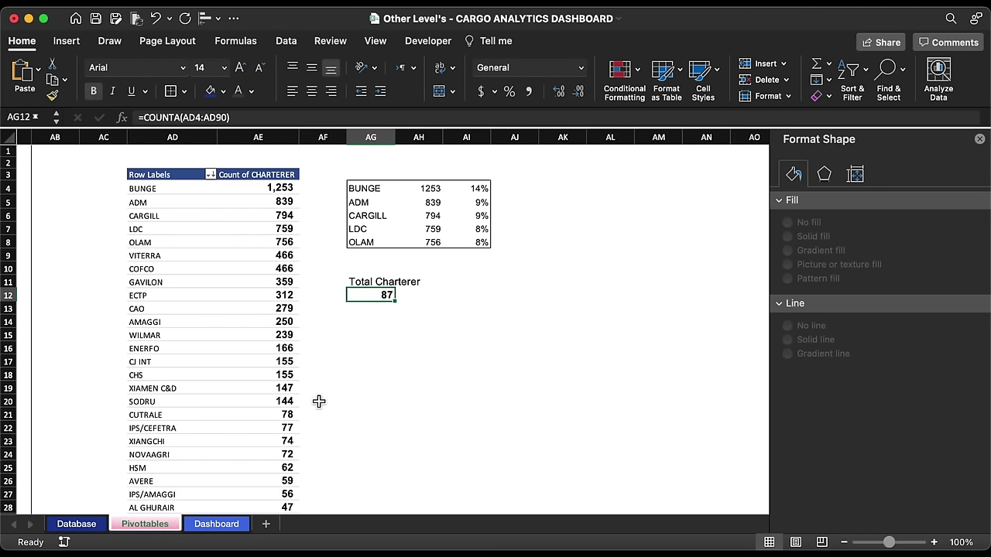
click(216, 524)
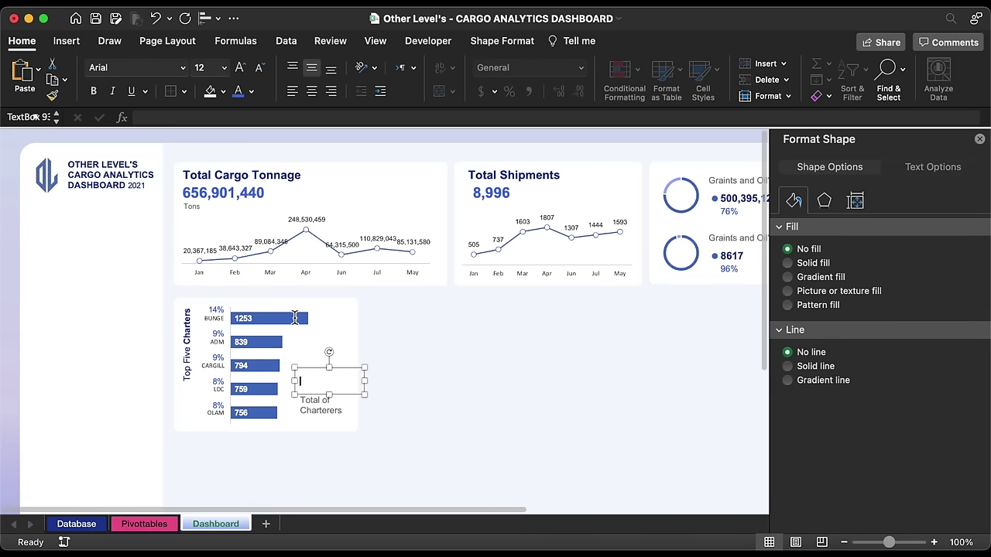
- Link the charterers text box to Pivottables!AG12 so it shows the count 87
click(242, 118)
text(=)
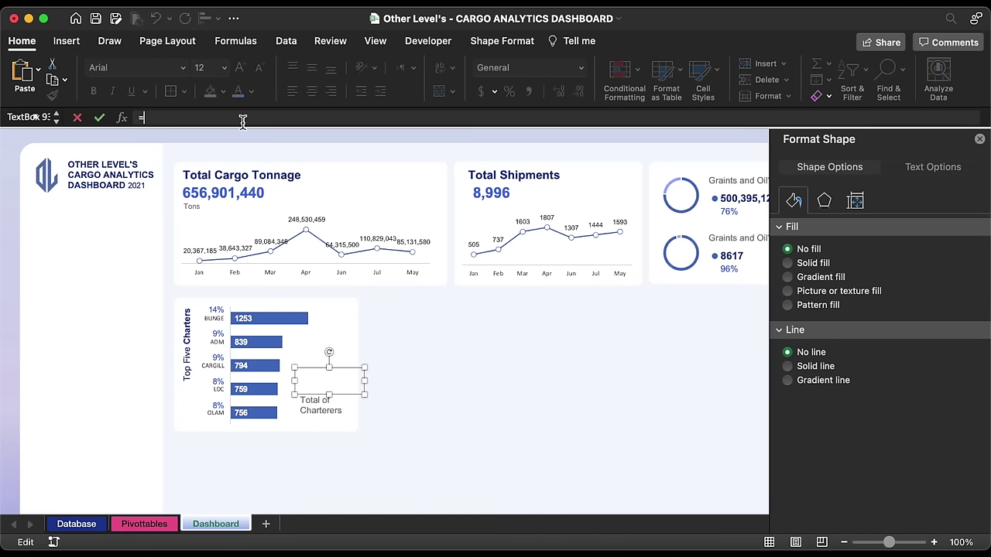
click(144, 524)
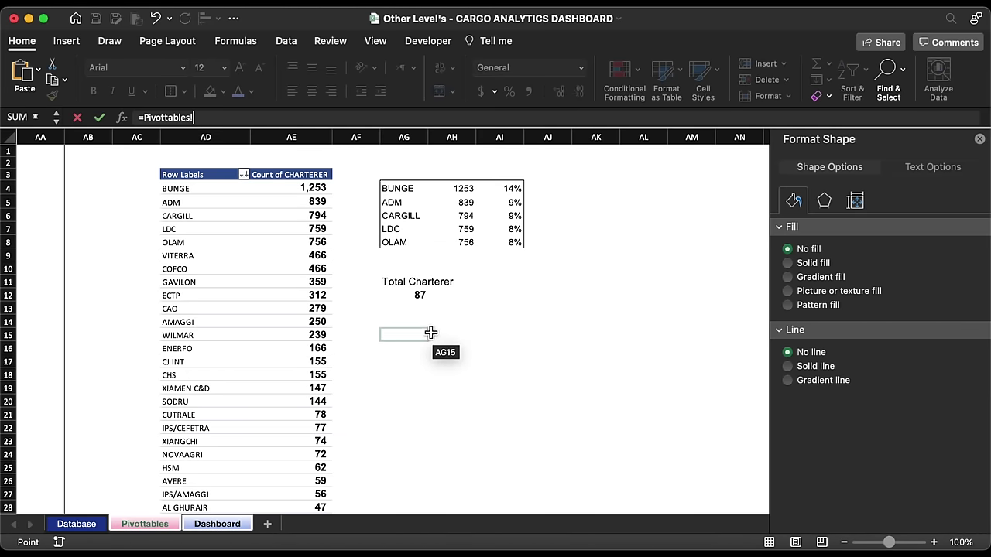
click(412, 299)
key(Return)
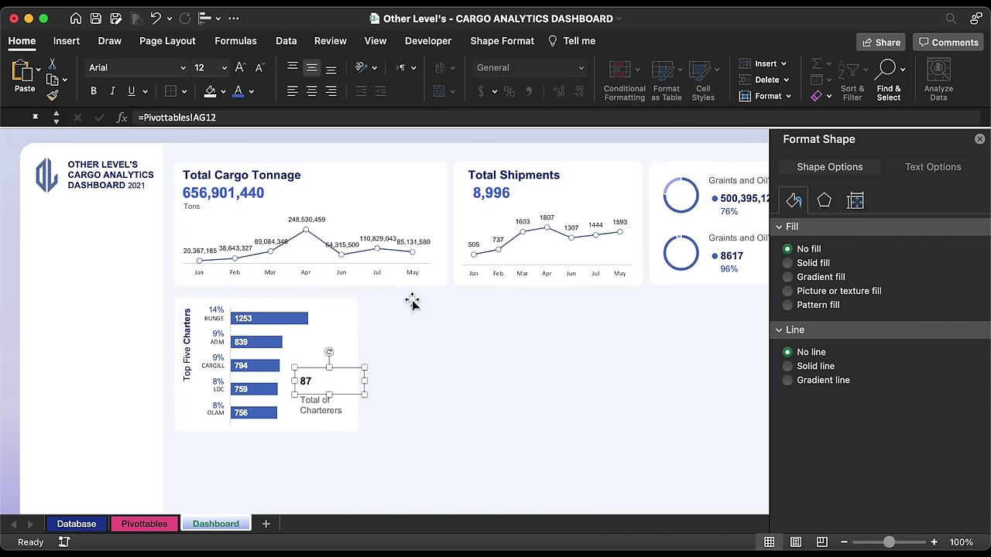
- Give 87 the big blue style of the 656,901,440 figure and shrink its box to fit the card
click(222, 198)
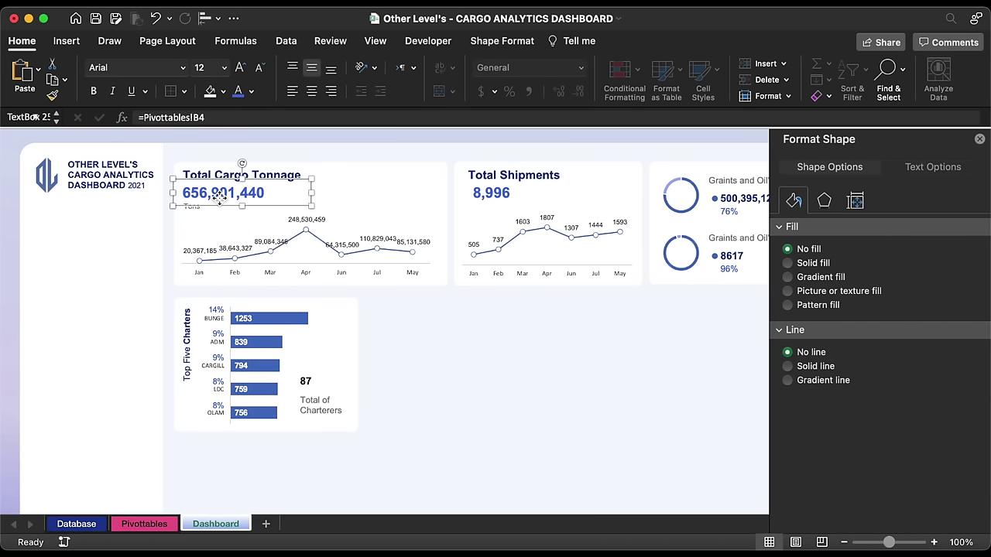
click(52, 95)
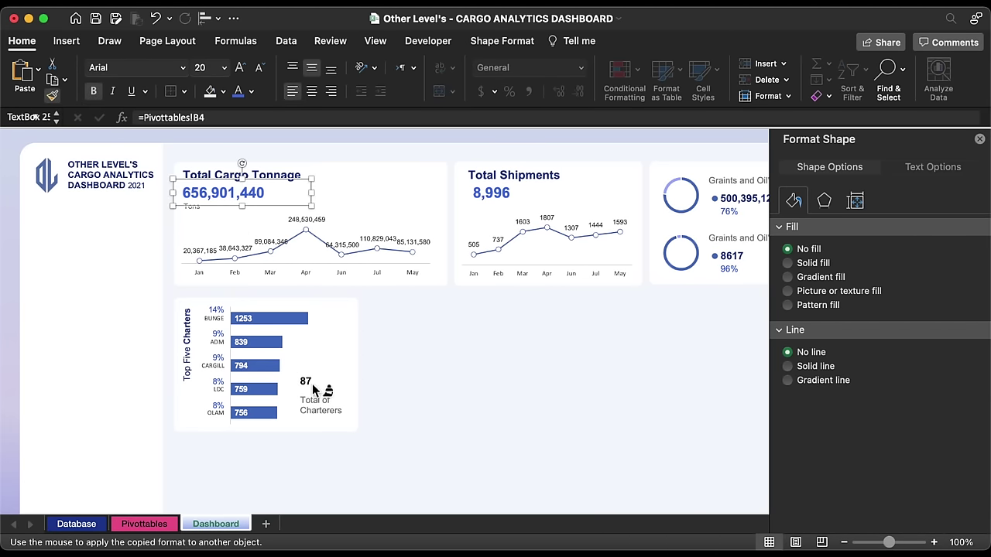
click(312, 383)
mouse_move(364, 409)
mouse_down()
mouse_move(334, 395)
mouse_move(328, 378)
mouse_up()
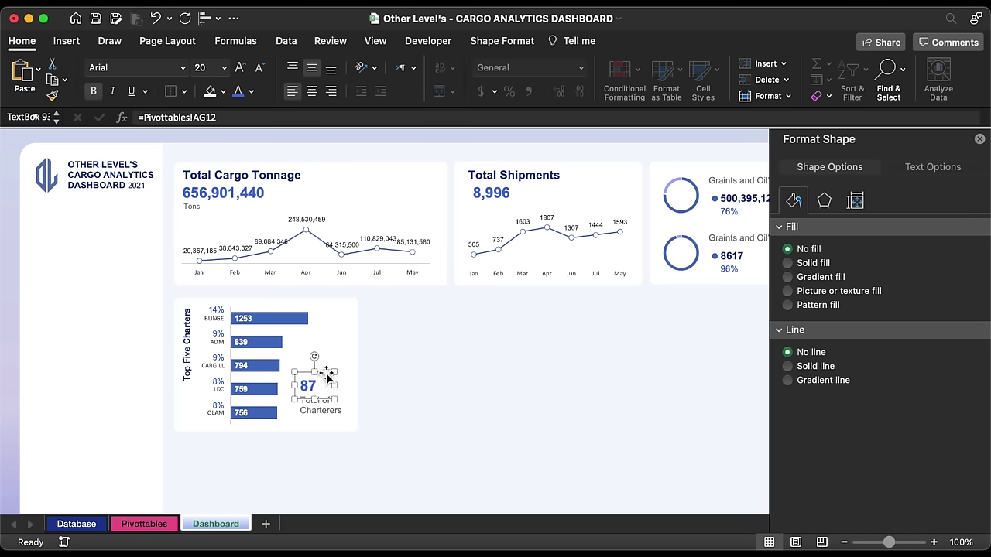
click(453, 411)
click(341, 293)
click(350, 308)
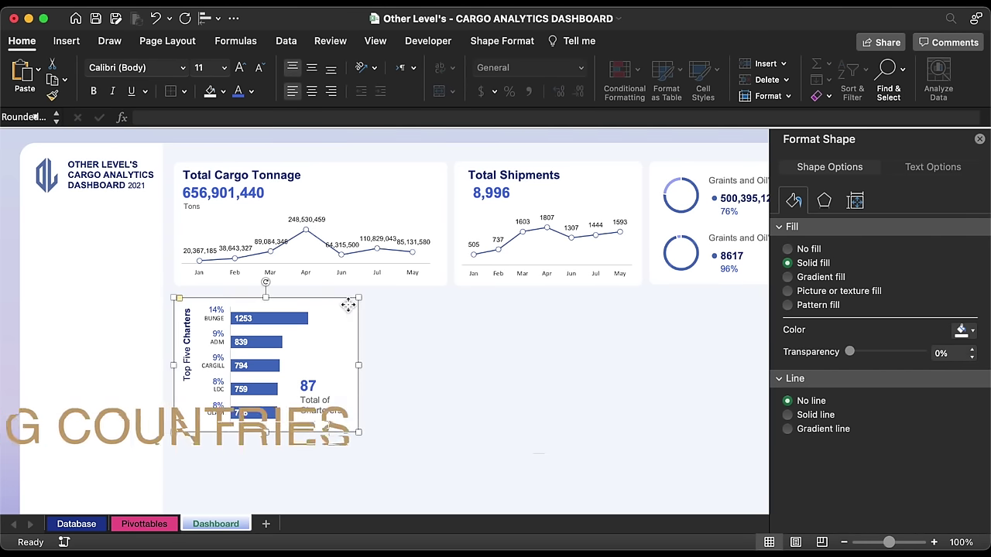
- Duplicate the Top Five Charters card to its right and set the copy's width to 3.29 inches
drag(350, 308, 543, 308)
scroll(568, 369, right, 3)
scroll(568, 371, right, 3)
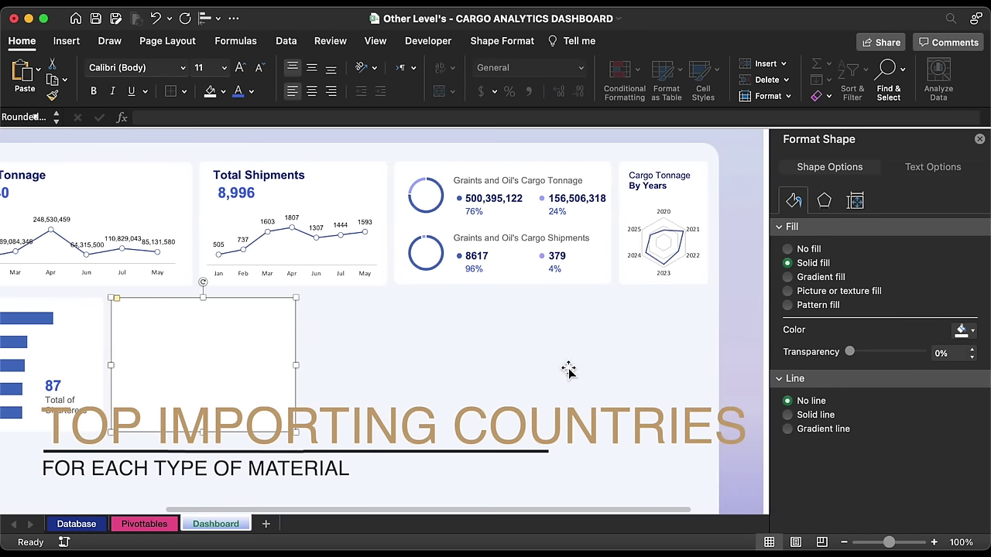
click(502, 41)
click(884, 90)
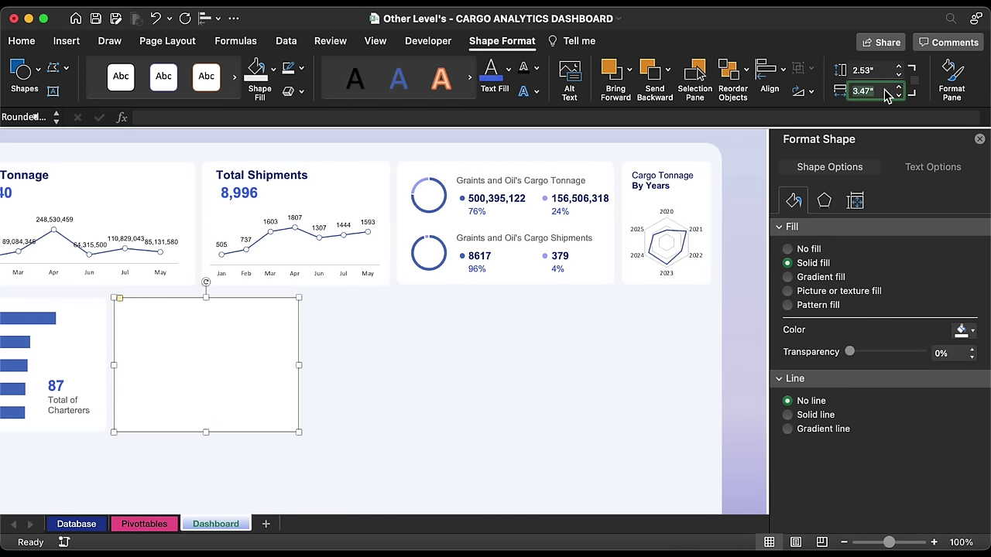
text(3.29)
key(Return)
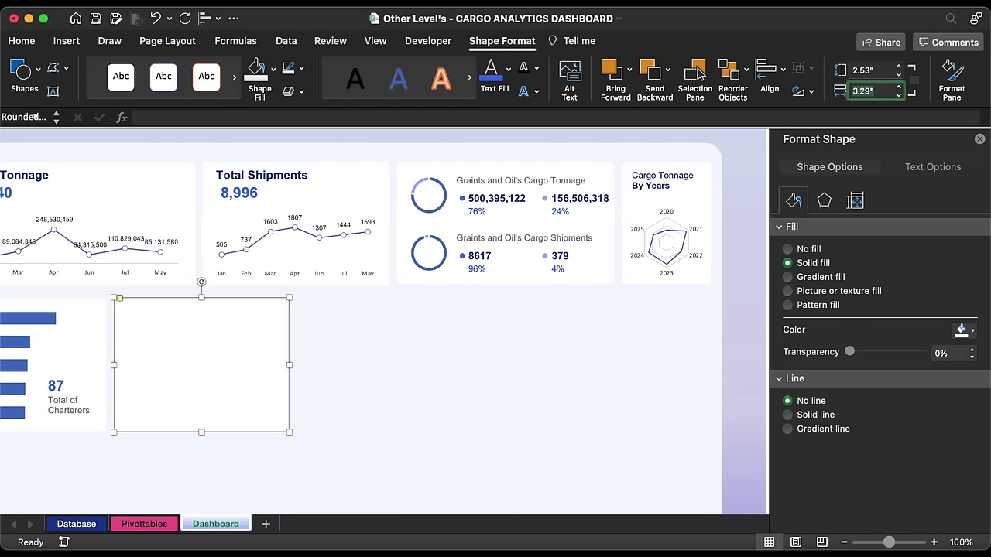
- Place a second copy of the 3.29-inch card further right
click(200, 339)
drag(185, 338, 608, 333)
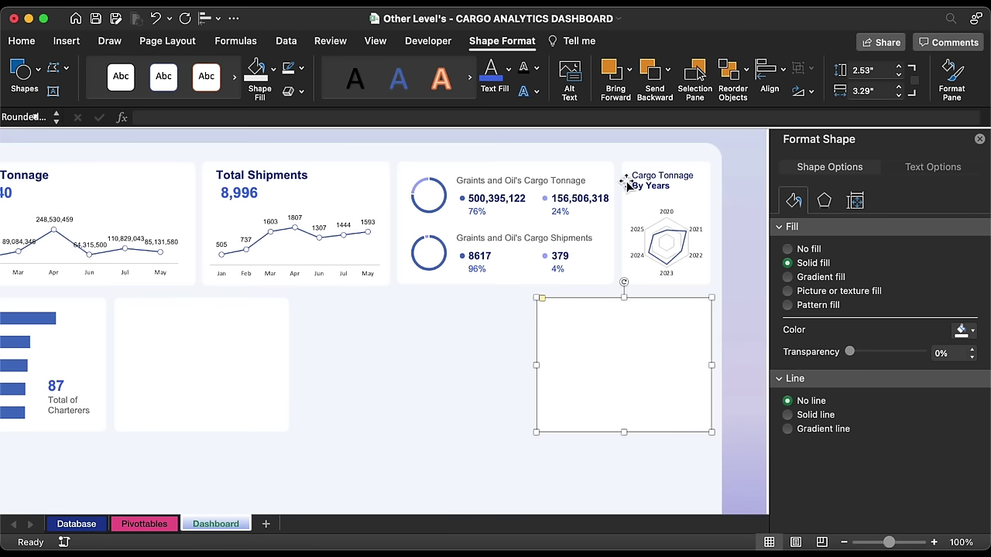
click(676, 178)
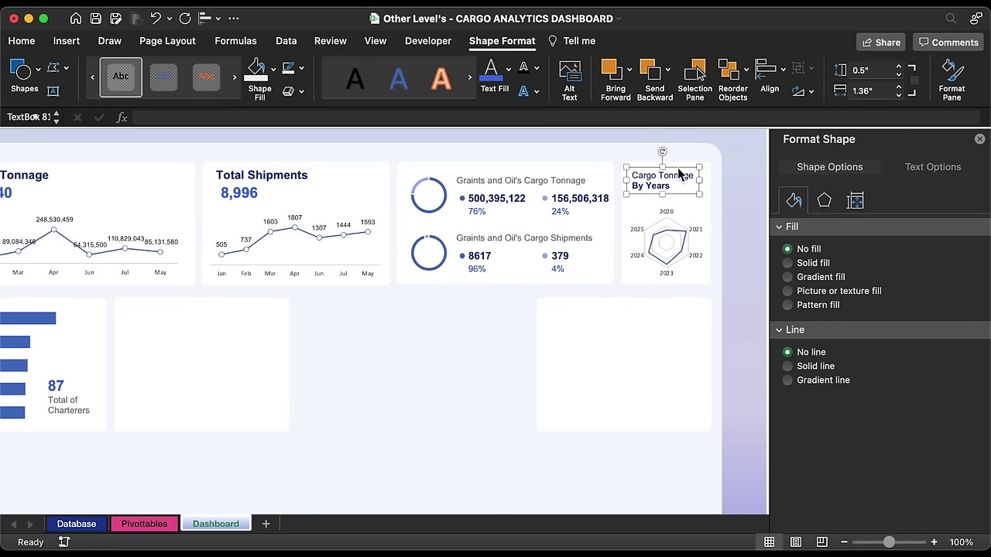
- Copy the Cargo Tonnage By Years title into the right card as 'Oil's Top 5 countries', with Oil's in bold
drag(678, 175, 604, 311)
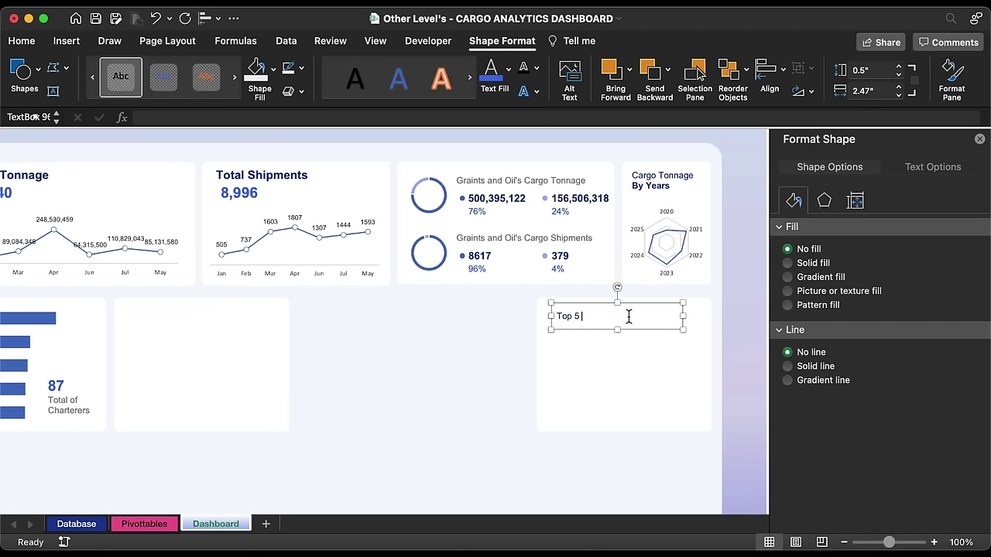
key(super+a)
key(super+v)
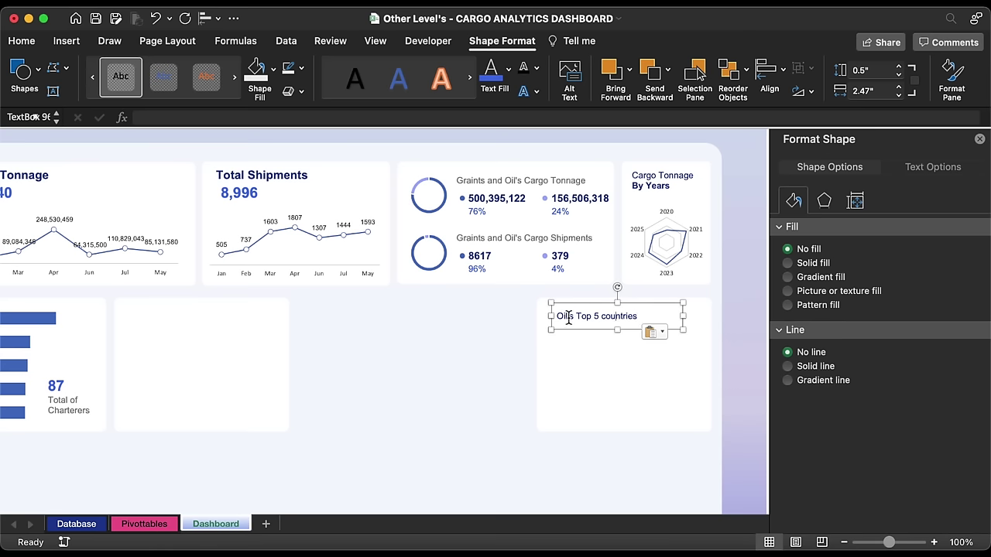
click(22, 40)
click(93, 90)
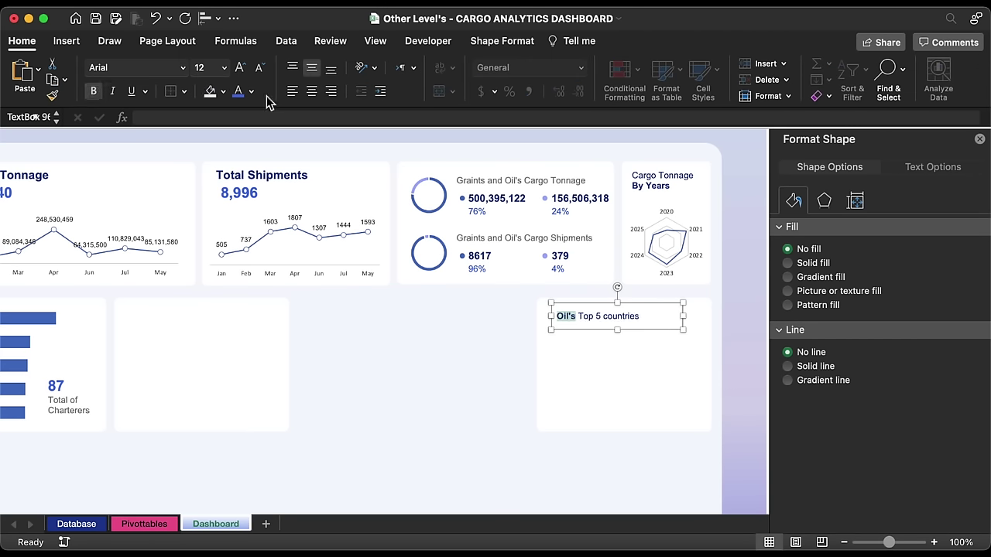
- Copy that title into the left card and change it to 'Graint's Top 5 countries'
click(643, 328)
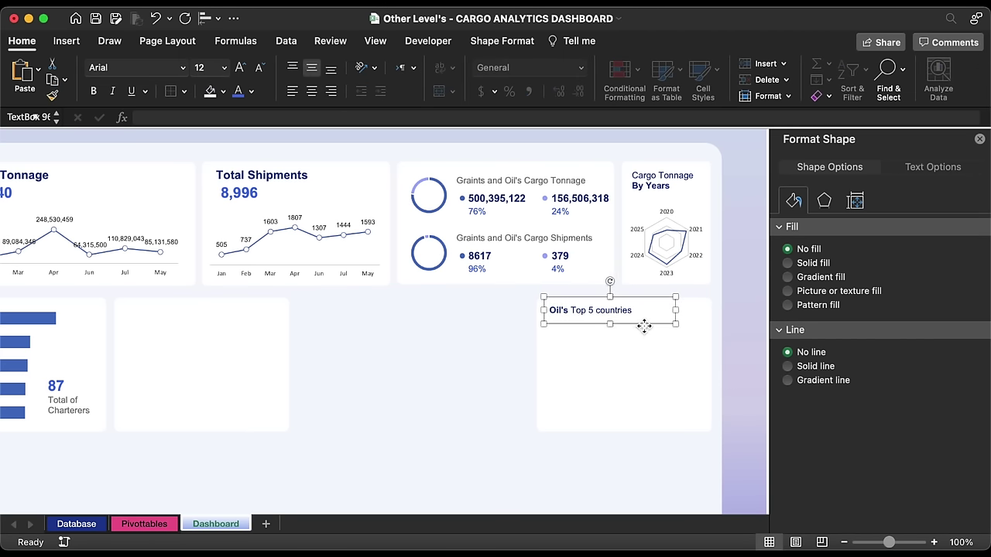
drag(643, 325, 216, 329)
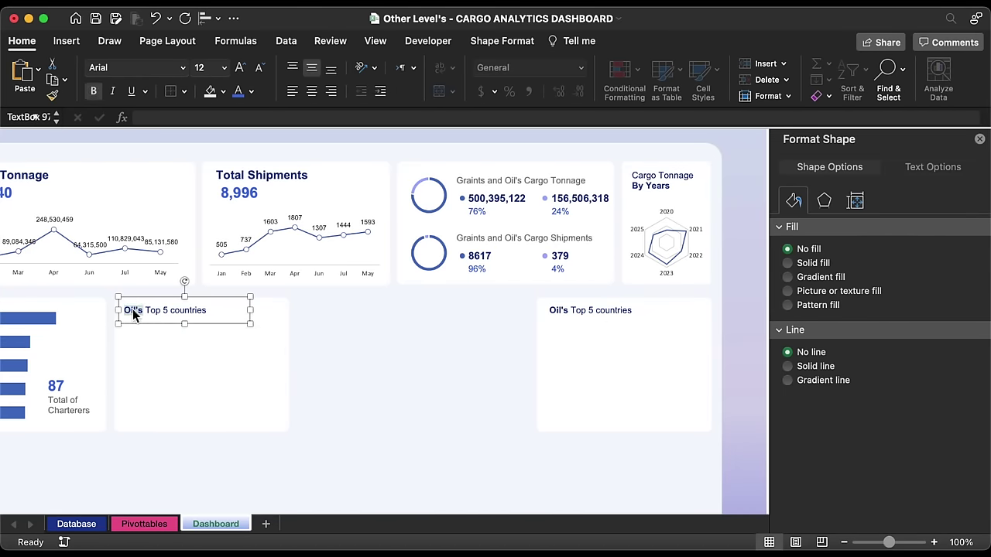
text(Graint's)
click(361, 380)
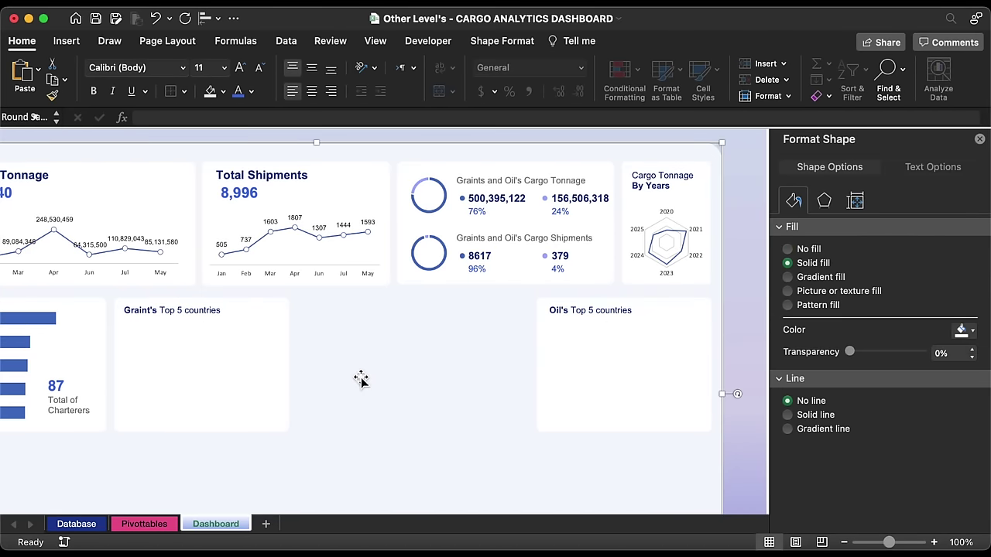
- Copy the charterer pivot in columns AD:AE to column AM on the Pivottables sheet
click(144, 525)
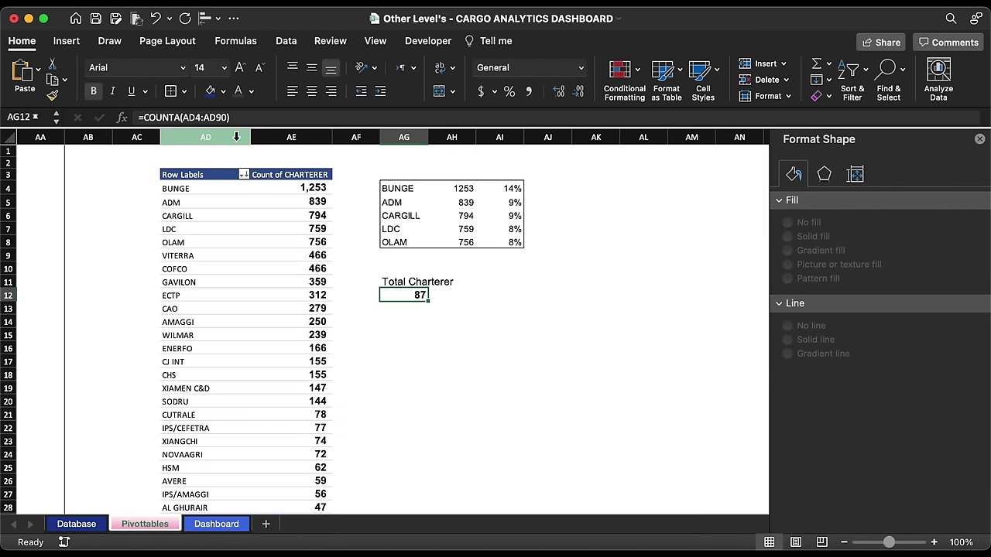
drag(203, 137, 276, 137)
key(cmd+c)
scroll(528, 179, right, 5)
click(474, 137)
key(cmd+v)
click(378, 137)
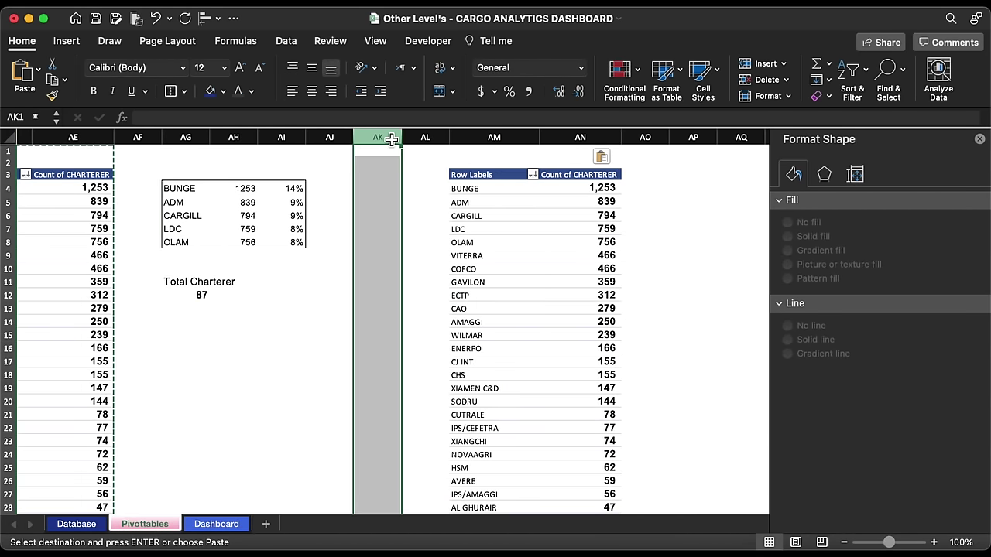
click(184, 90)
click(199, 97)
click(396, 268)
scroll(396, 267, right, 5)
scroll(396, 267, right, 3)
- Replace CHARTERER with DESTINATION as the copied pivot's rows and sum Total Grains as values
click(248, 237)
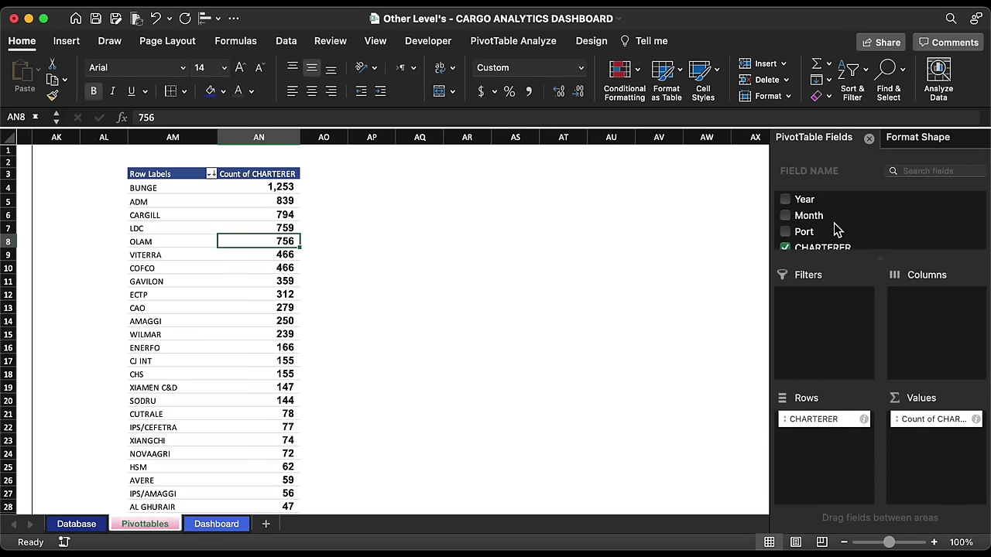
drag(933, 419, 562, 389)
click(805, 244)
scroll(829, 228, down, 3)
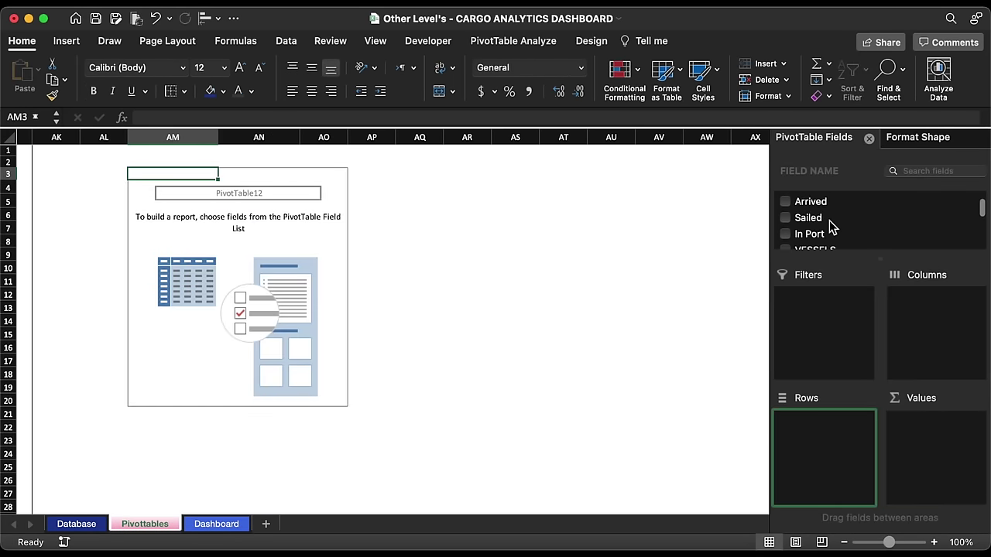
scroll(831, 225, up, 3)
drag(831, 225, 817, 430)
scroll(857, 233, down, 10)
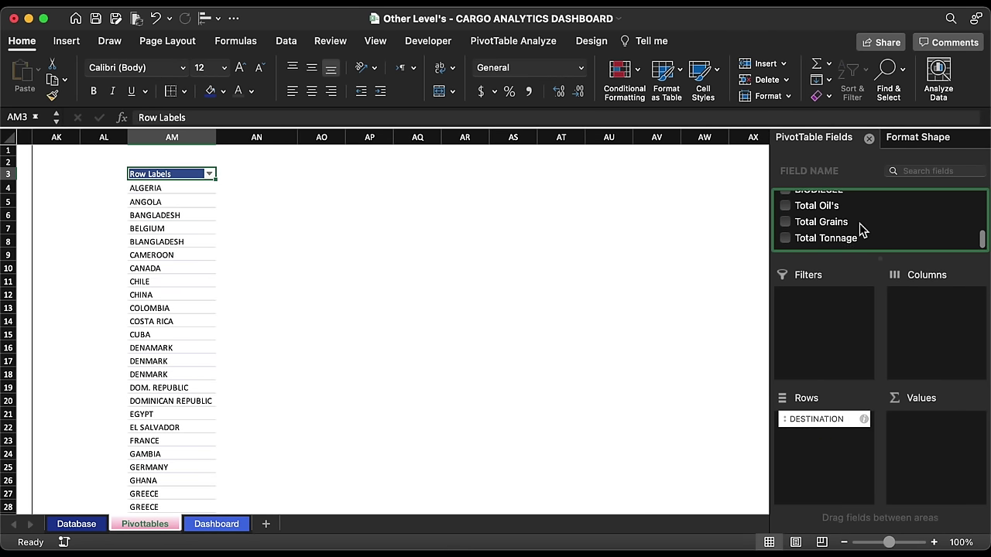
drag(830, 229, 938, 443)
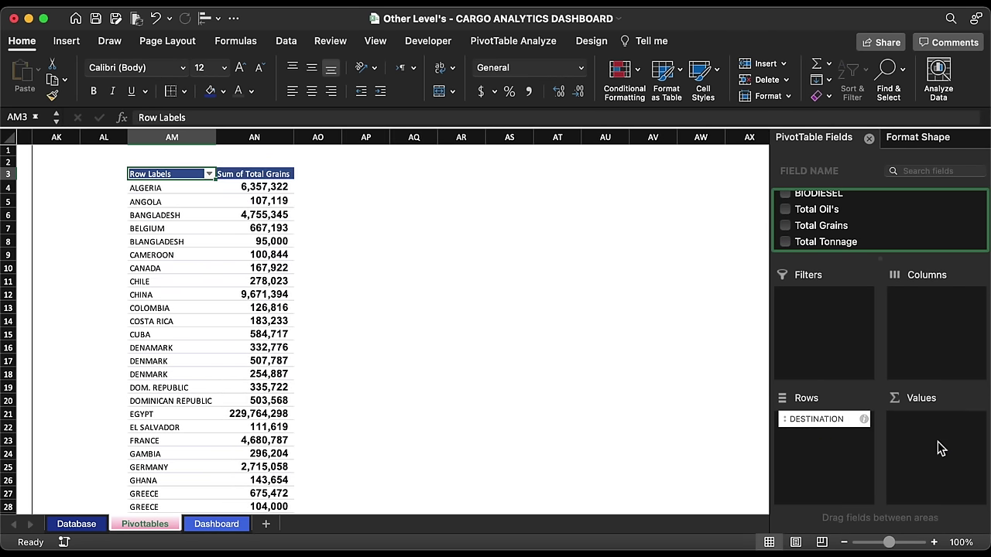
- Sort destinations by Total Grains largest first and link AP4 to the top country with =am4
click(270, 188)
click(286, 43)
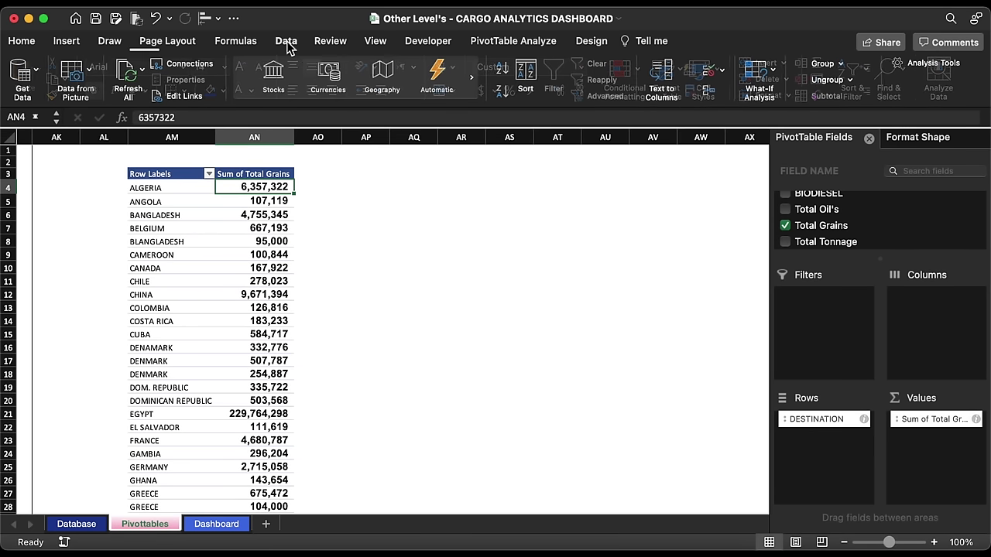
click(504, 90)
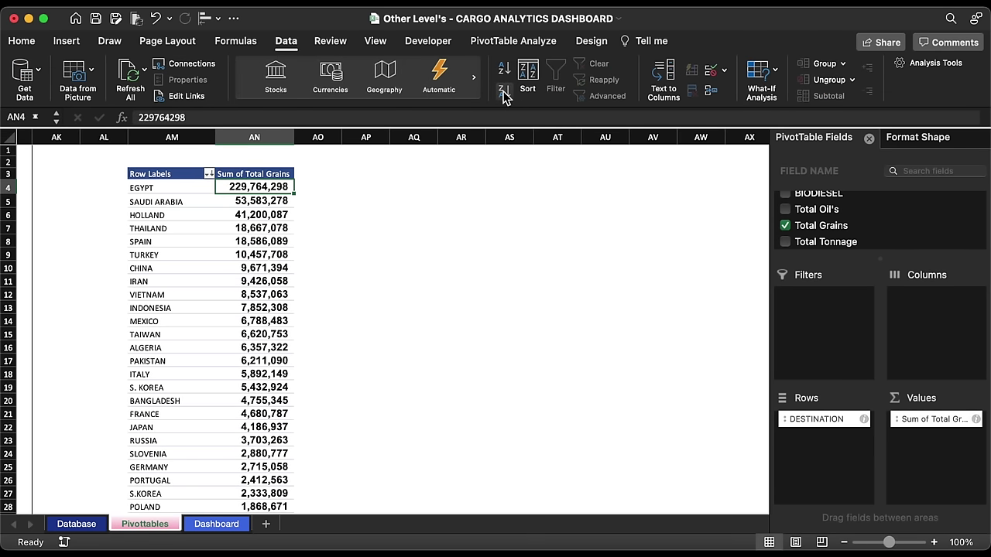
click(367, 188)
text(=am)
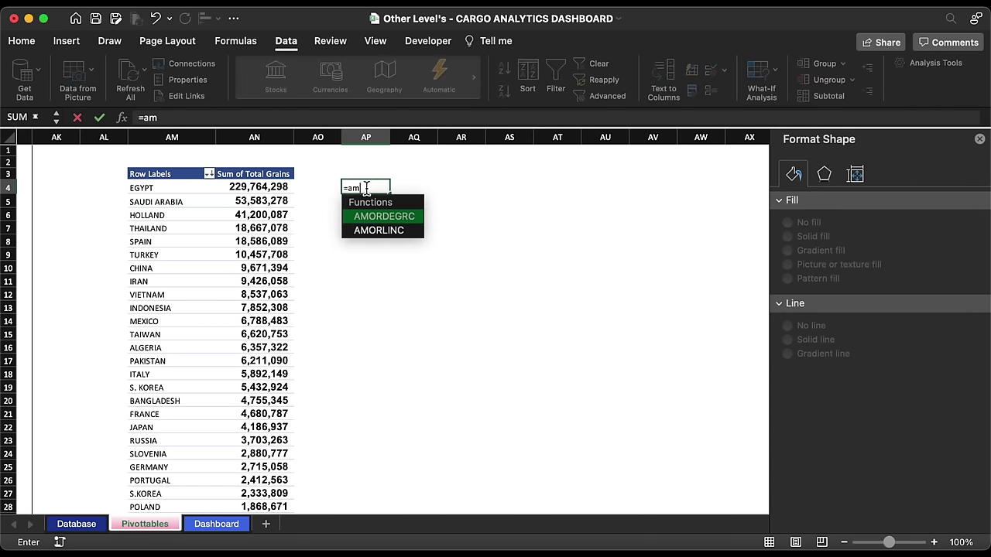
text(4)
key(Return)
click(366, 188)
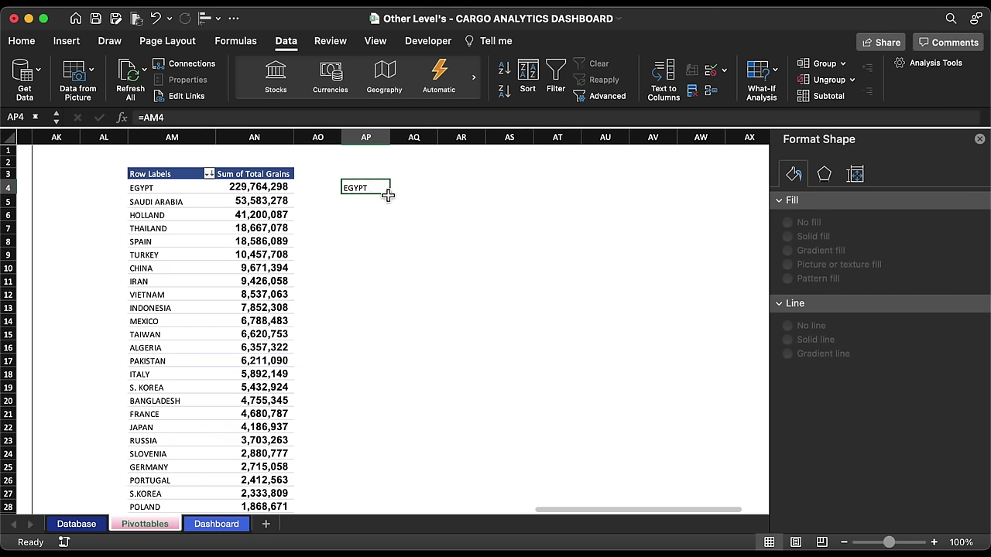
- Link AP4:AQ8 to the top five countries and tonnages, with share-of-Grand-Total formulas in AR4:AR8
drag(392, 197, 422, 247)
click(534, 192)
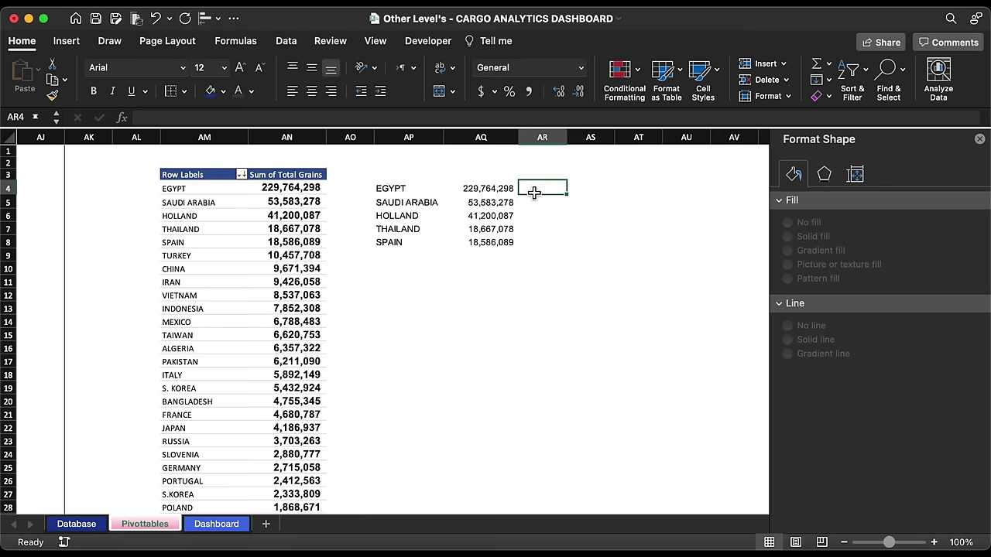
text(=)
click(508, 192)
text(/)
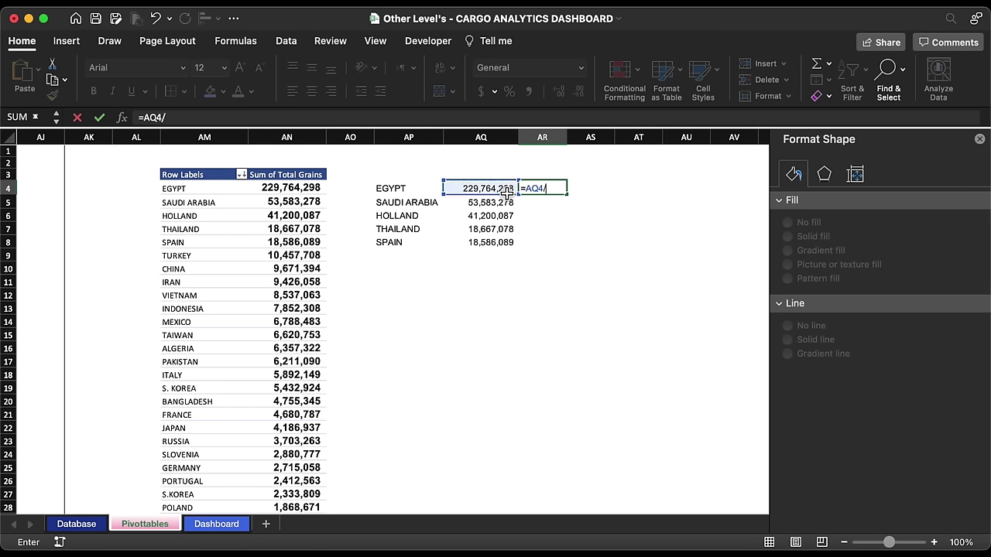
scroll(323, 299, down, 15)
click(321, 302)
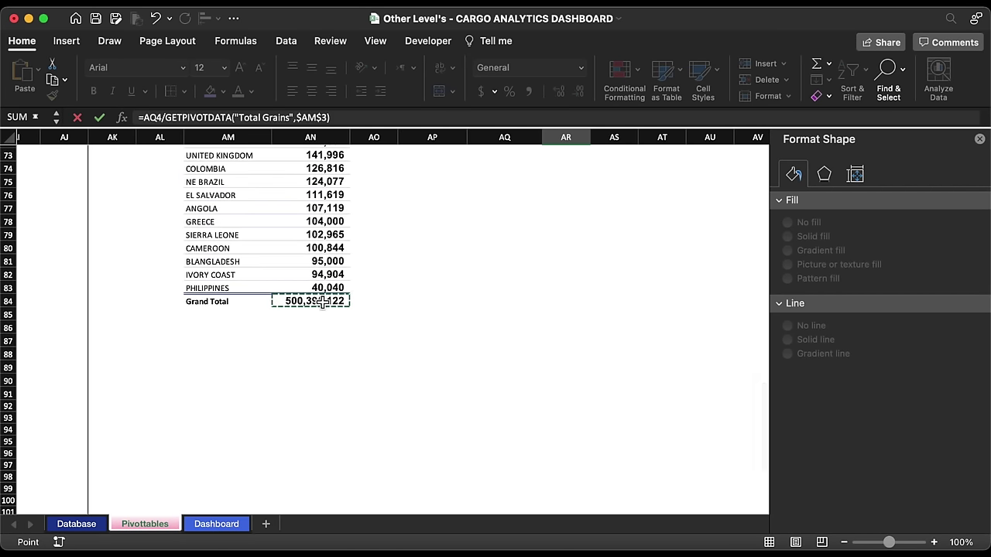
key(Return)
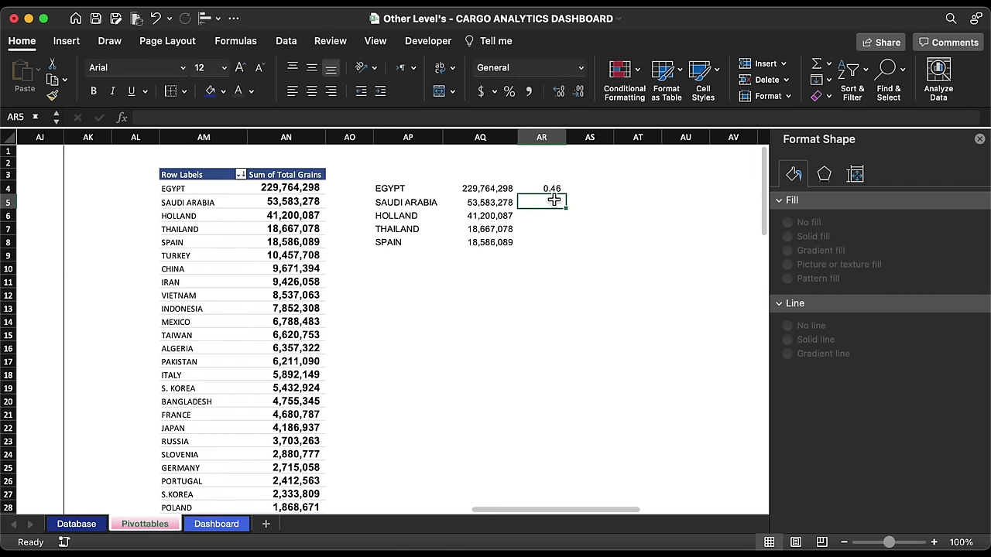
click(559, 191)
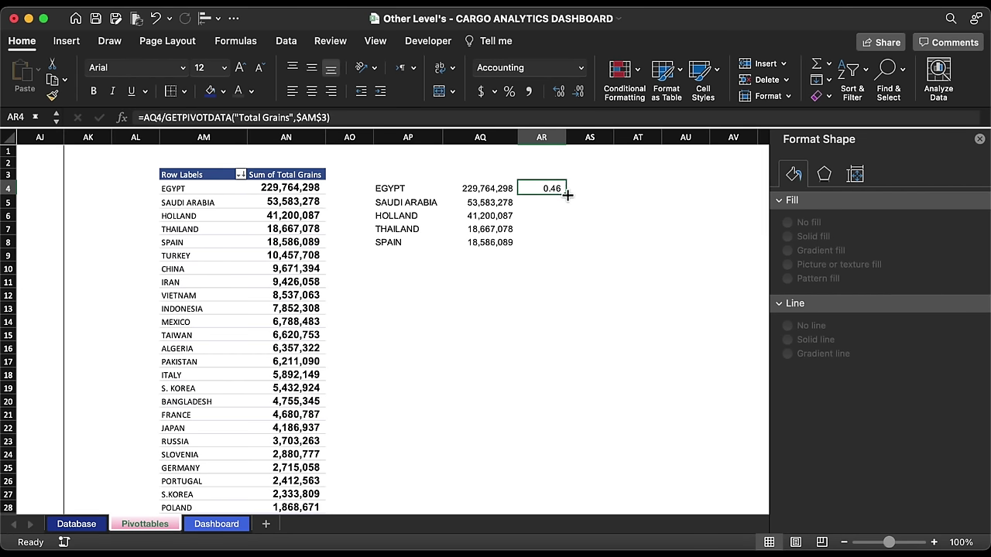
drag(567, 196, 567, 246)
- Format the shares as percentages and put an outside border around AP4:AR8
click(508, 91)
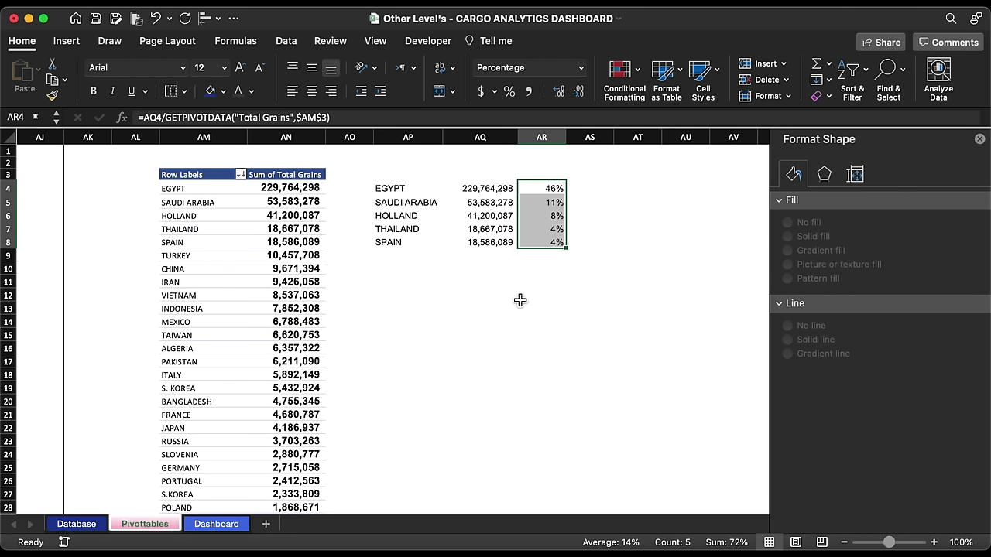
drag(387, 188, 546, 243)
click(184, 91)
click(199, 242)
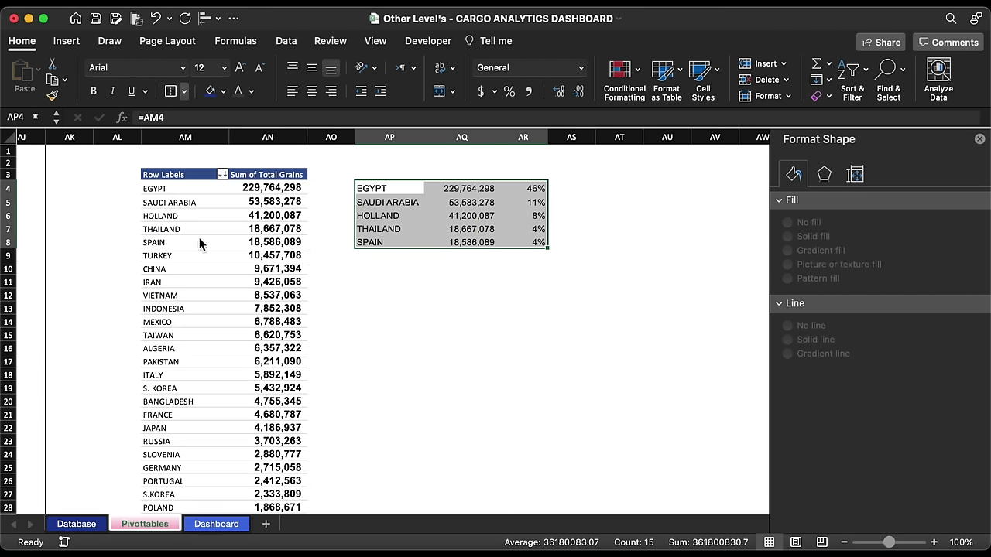
click(465, 360)
- Title cell AM2 'Graints' in bold light blue
scroll(418, 341, right, 1)
click(180, 165)
text(Grain)
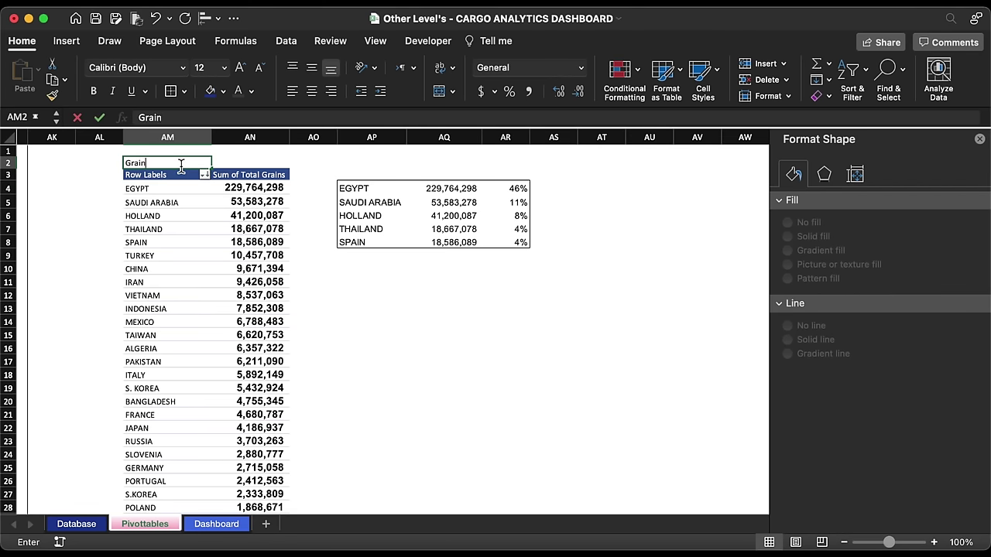
text(ts)
key(Return)
key(Up)
key(cmd+b)
click(251, 90)
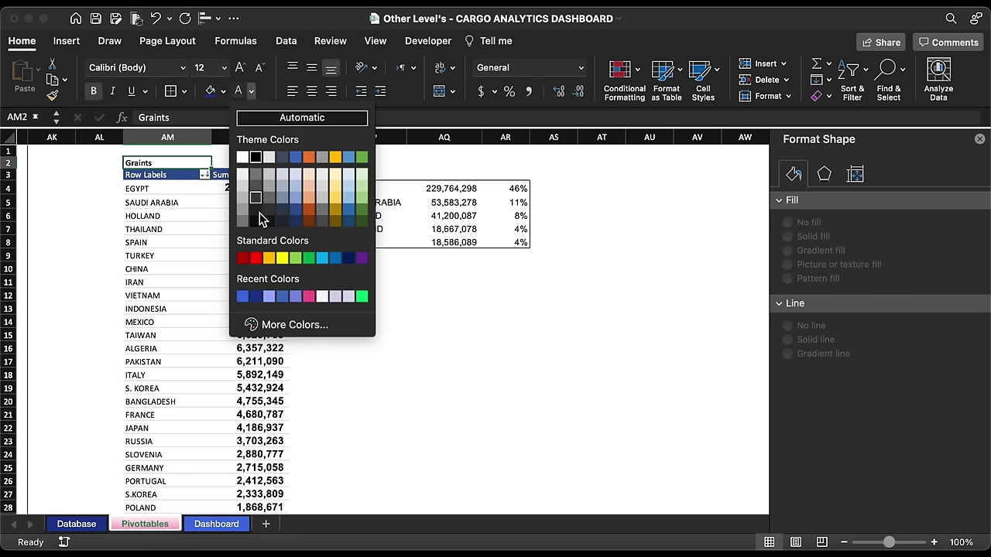
click(323, 259)
scroll(374, 336, left, 1)
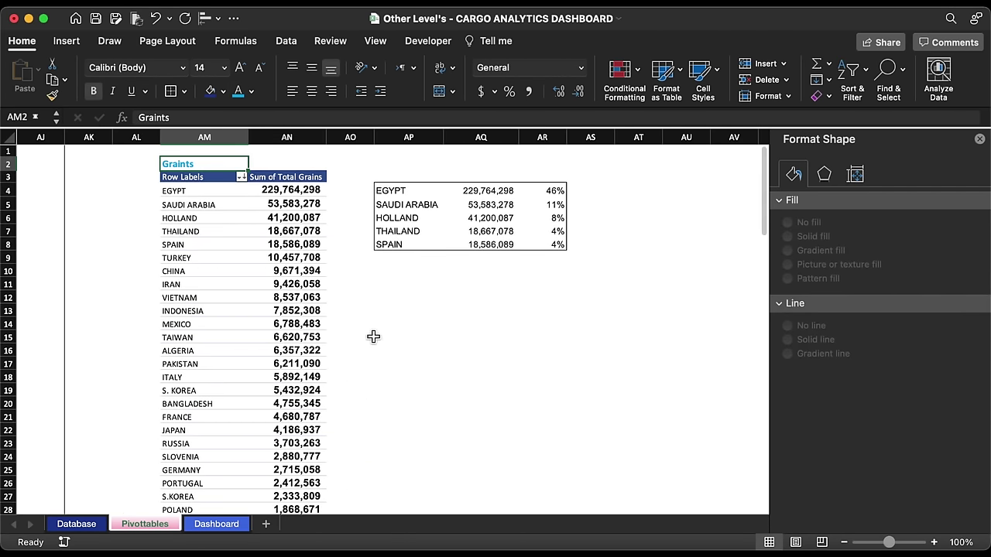
click(376, 338)
scroll(384, 345, right, 2)
drag(116, 137, 444, 160)
- Paste a copy of the Grains pivot block at column AU and swap Sum of Total Grains for Total Oil's
key(cmd+c)
scroll(608, 255, right, 2)
click(523, 139)
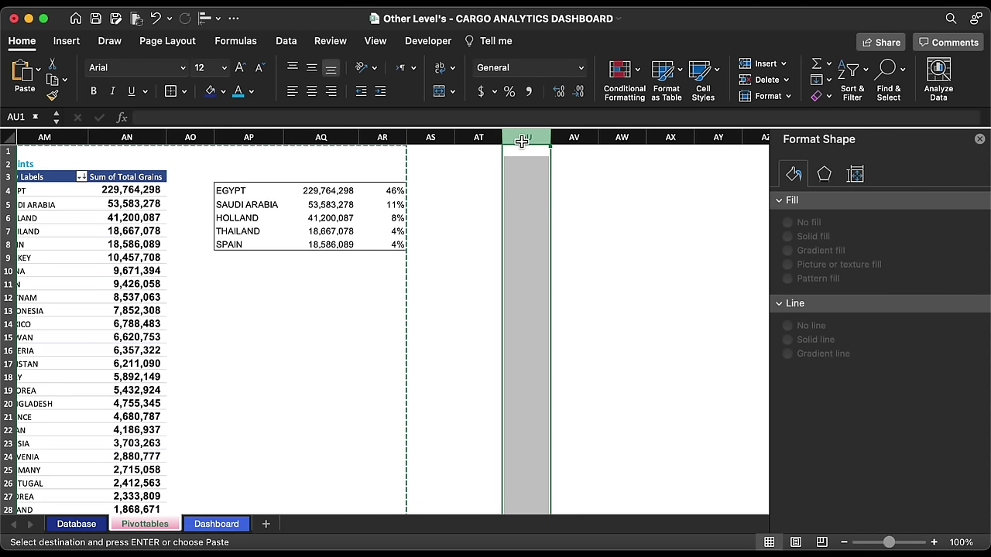
key(super+v)
scroll(465, 271, right, 2)
click(402, 230)
drag(935, 419, 921, 438)
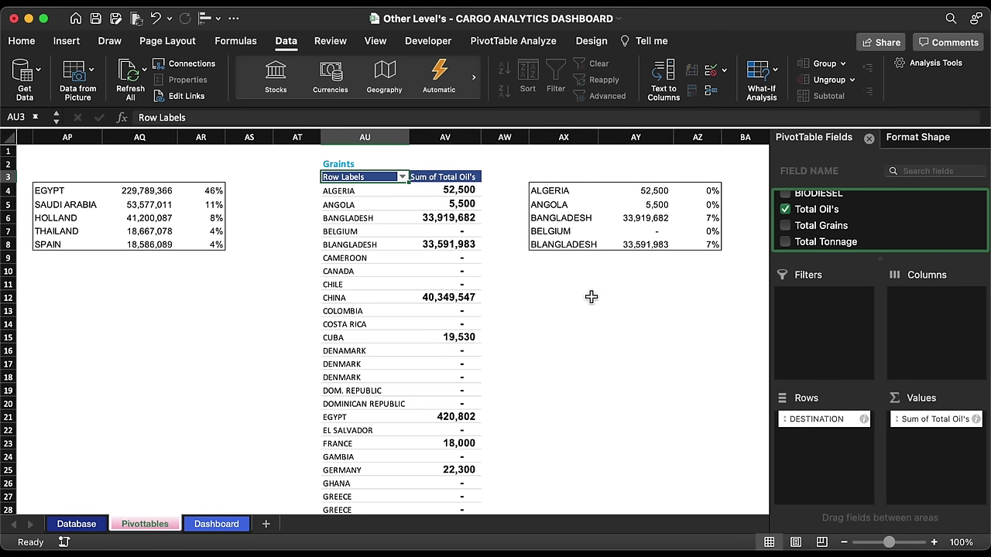
- Sort the oil totals largest first so CHINA leads, and retitle AU2 'Oil's'
click(464, 192)
click(505, 90)
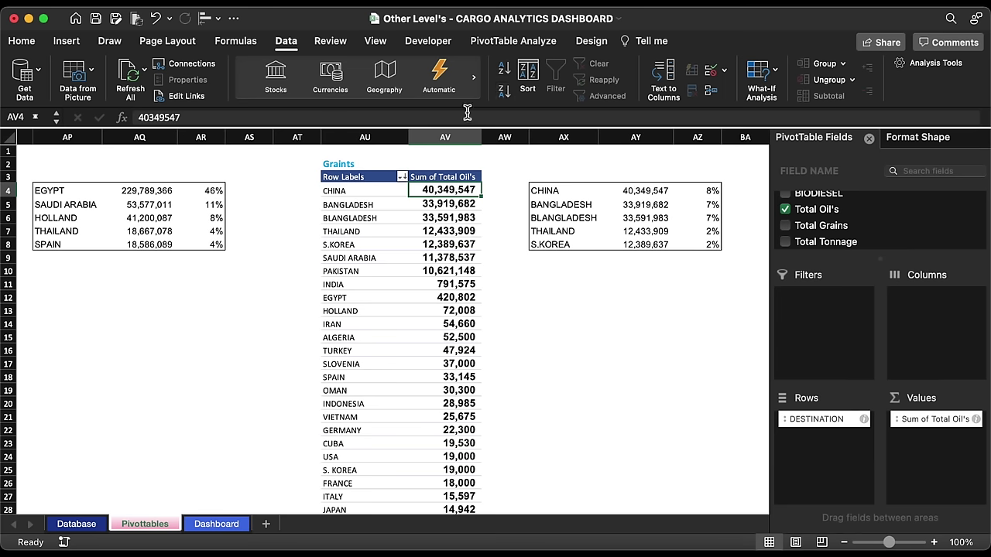
click(346, 167)
text(Oil's)
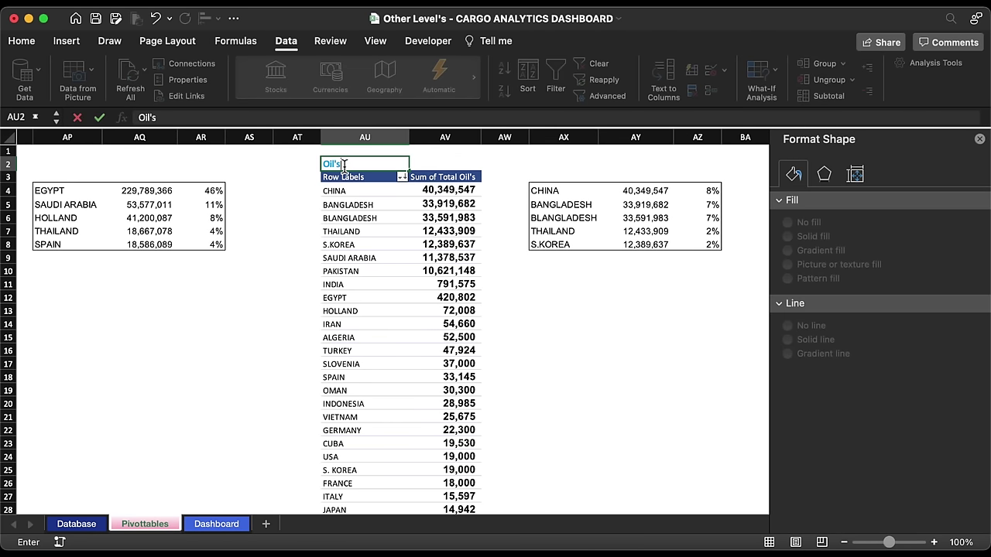
key(Return)
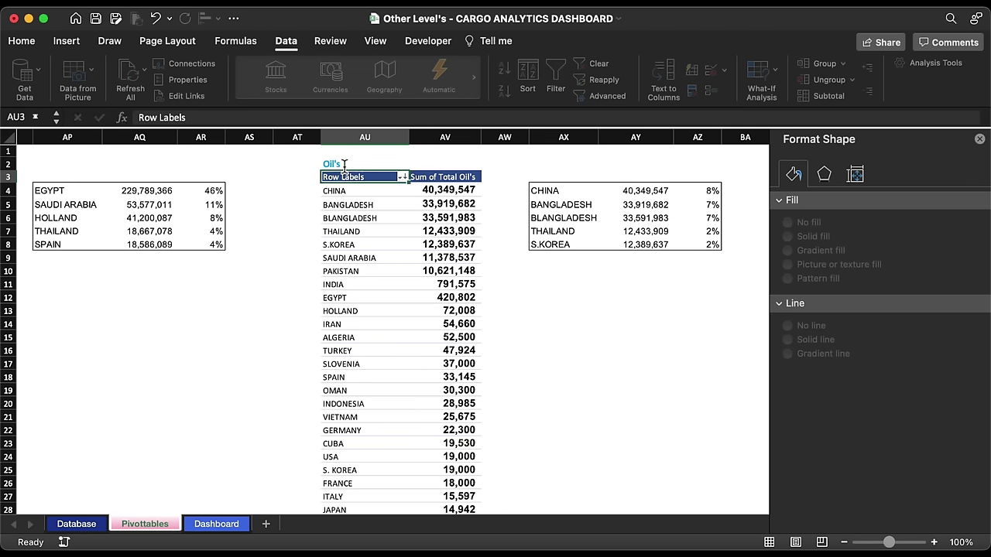
- On the Dashboard, duplicate the Graint's Top 5 countries heading box just below it
click(217, 524)
click(438, 303)
drag(448, 304, 455, 327)
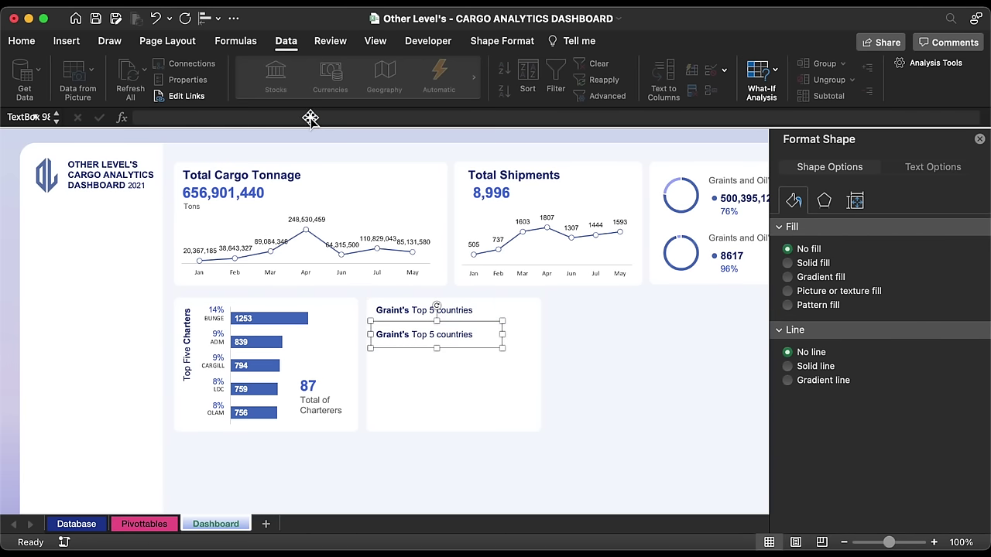
- Link the copied text box to Pivottables cell AP4 so it shows EGYPT
click(310, 118)
triple_click(429, 339)
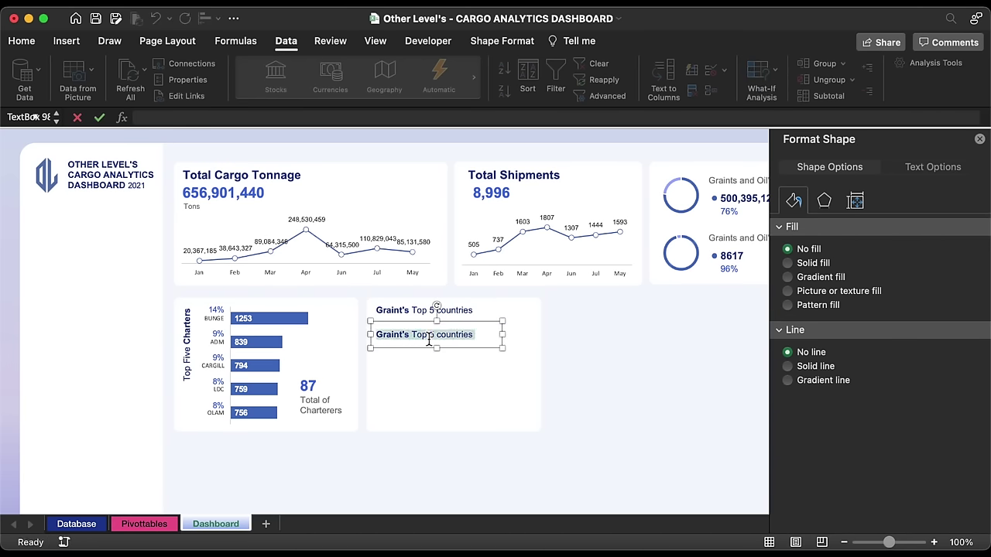
key(BackSpace)
click(320, 119)
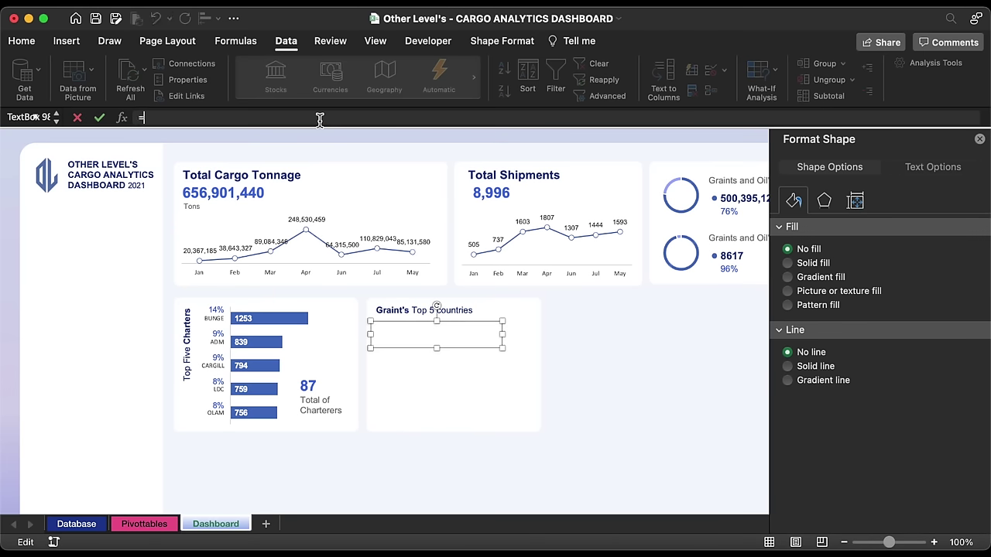
text(=)
click(139, 524)
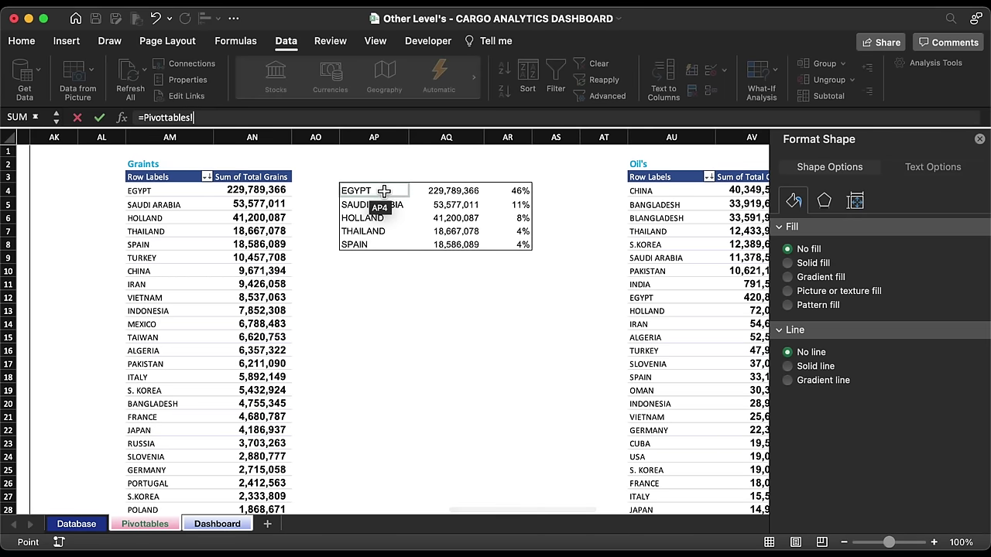
click(384, 192)
key(Return)
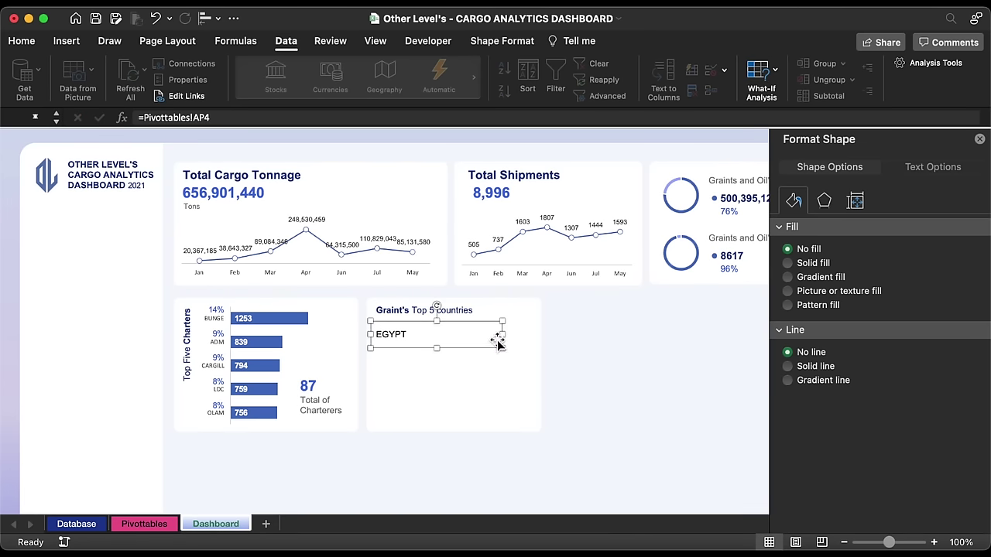
- Copy the EGYPT box into five stacked boxes, distribute them vertically and group them
drag(503, 336, 457, 391)
shift+click(391, 382)
shift+click(391, 365)
shift+click(391, 350)
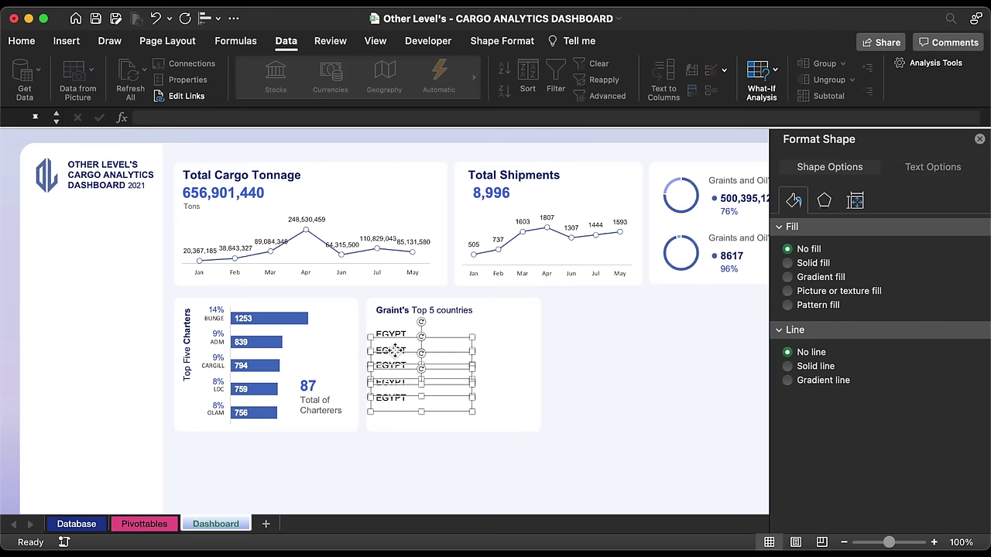
shift+click(395, 333)
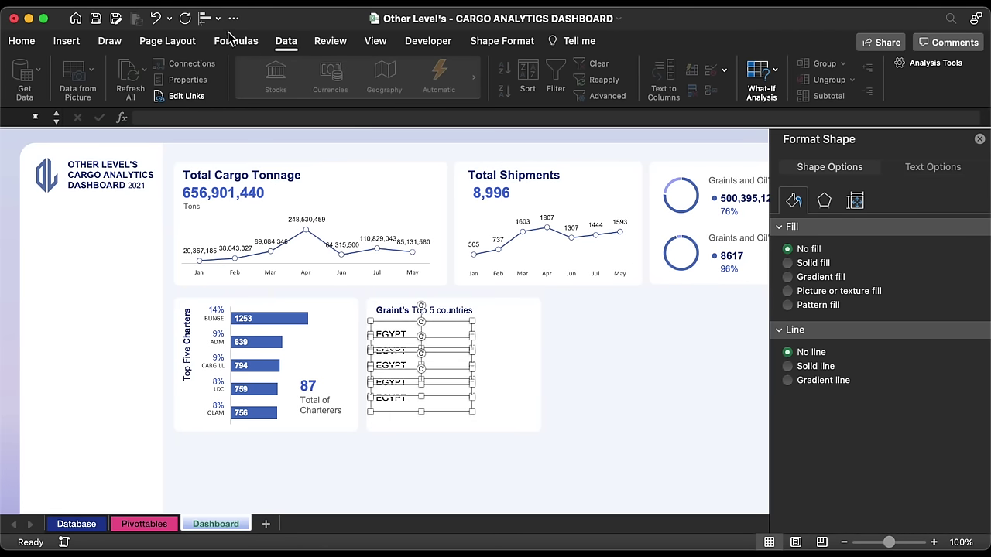
click(208, 18)
click(255, 218)
right_click(437, 329)
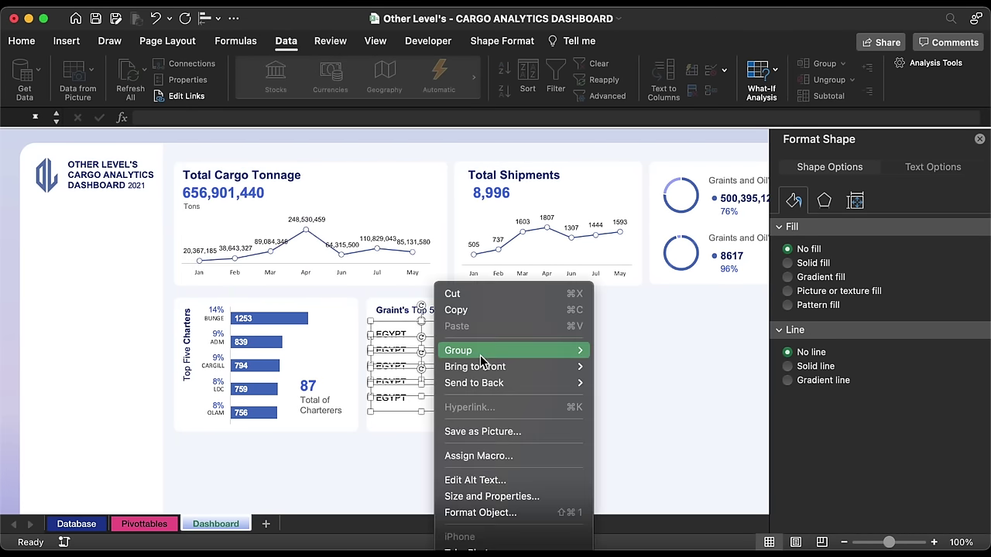
click(610, 355)
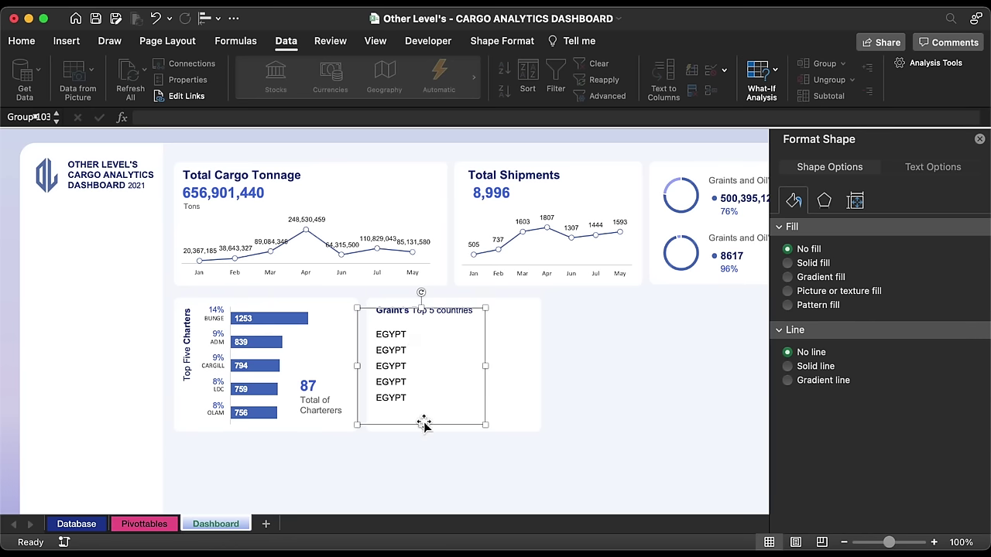
drag(421, 425, 422, 434)
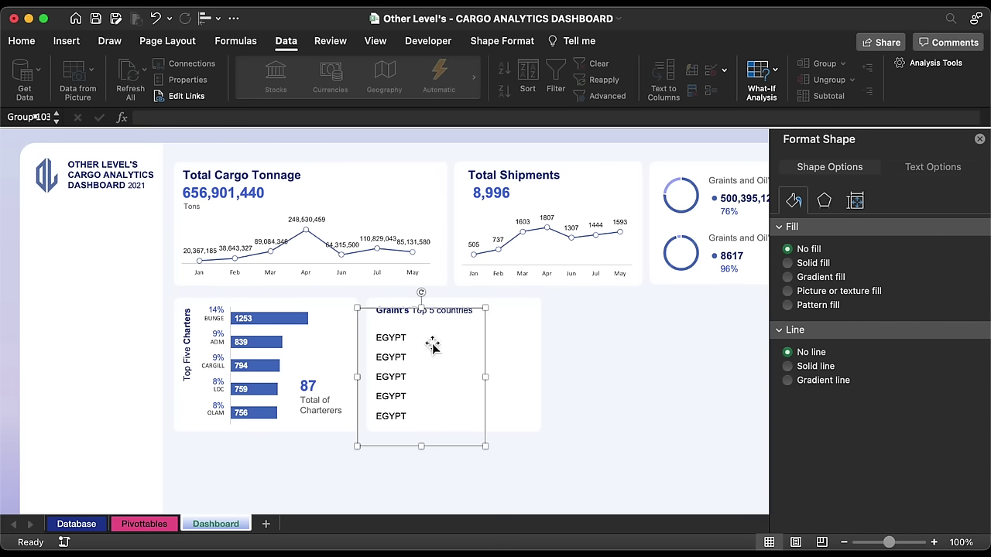
- Relink the second and third boxes to AP5 and AP6, showing SAUDI ARABIA and HOLLAND
click(400, 355)
click(237, 116)
key(BackSpace)
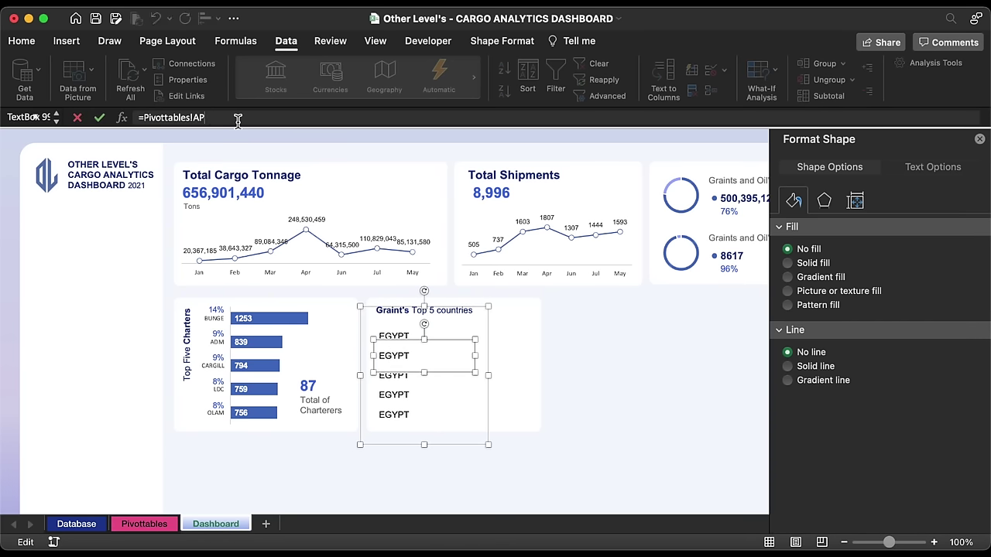
text(5)
key(Return)
click(406, 384)
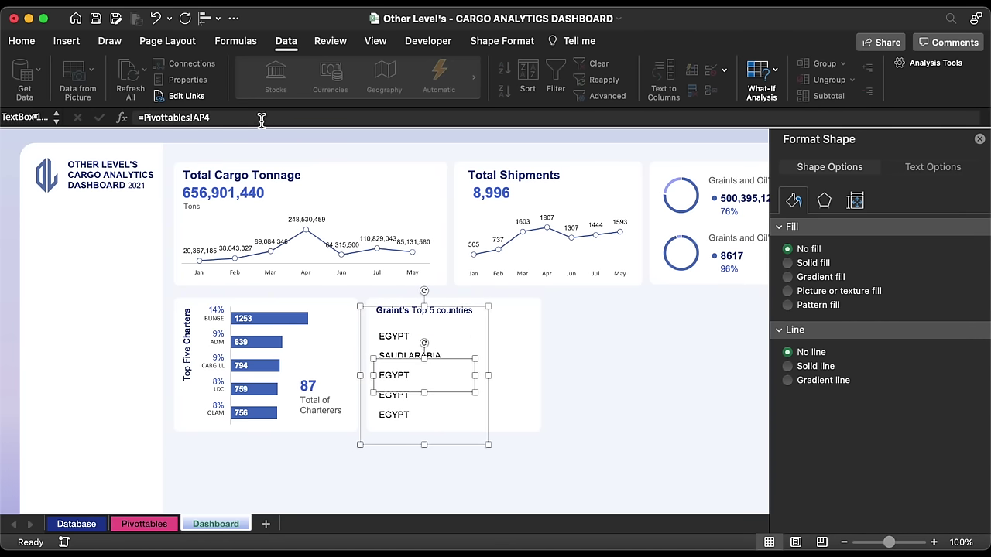
click(261, 117)
key(BackSpace)
text(6)
key(Return)
- Relink the fourth and fifth boxes to AP7 and AP8, showing THAILAND and SPAIN
click(408, 397)
click(265, 117)
key(BackSpace)
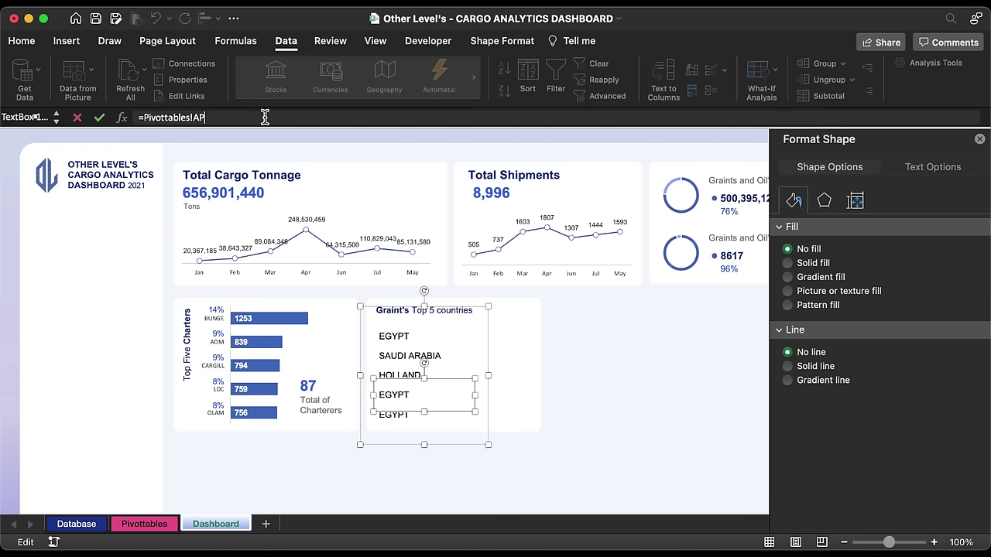
text(7)
key(Return)
click(400, 418)
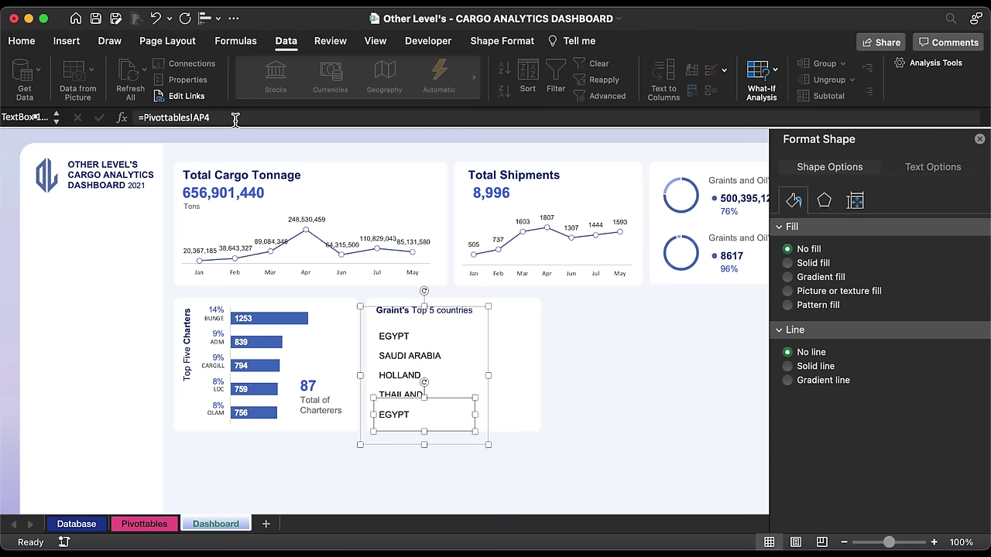
click(265, 117)
key(BackSpace)
text(8)
key(Return)
- Format the five country names in bold grey text at size 11
click(22, 40)
click(93, 91)
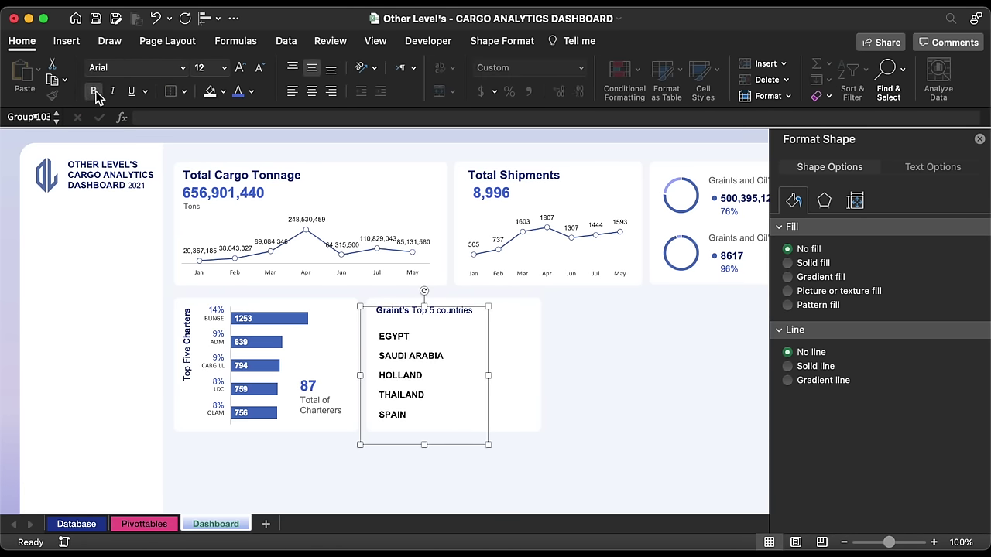
click(251, 92)
click(242, 224)
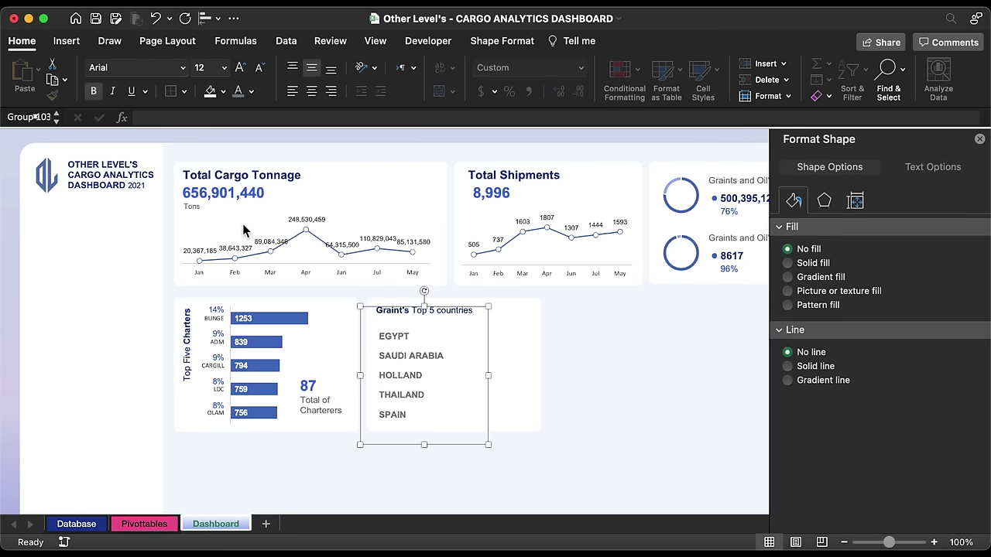
click(260, 68)
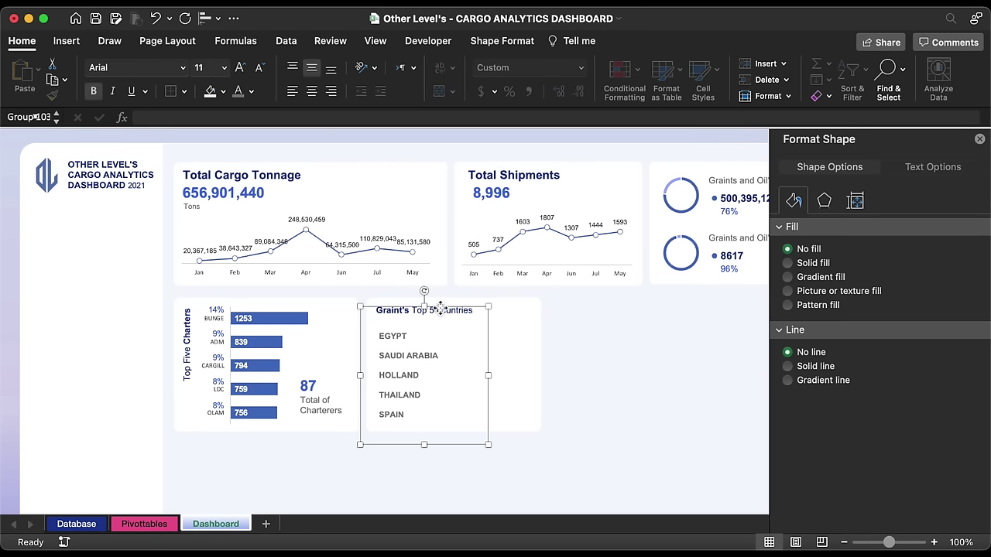
- Duplicate the country list to the right and relink the EGYPT copy to AQ4
drag(442, 309, 514, 311)
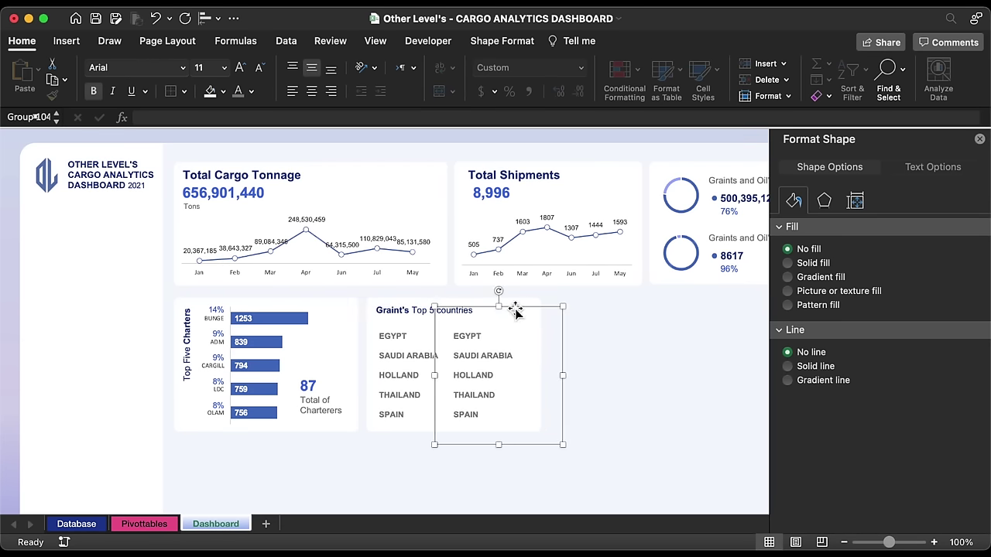
click(468, 341)
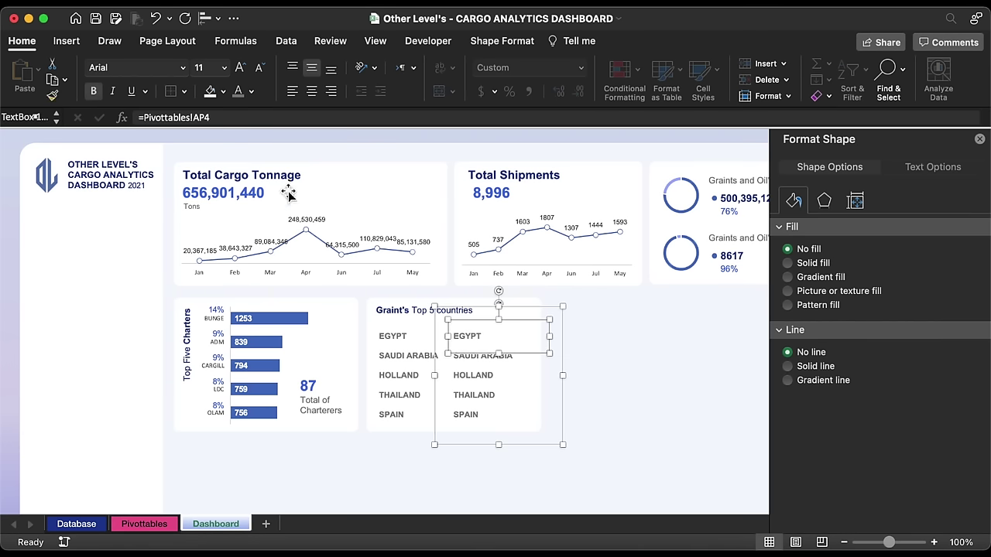
click(206, 117)
key(BackSpace)
key(BackSpace)
text(Q4)
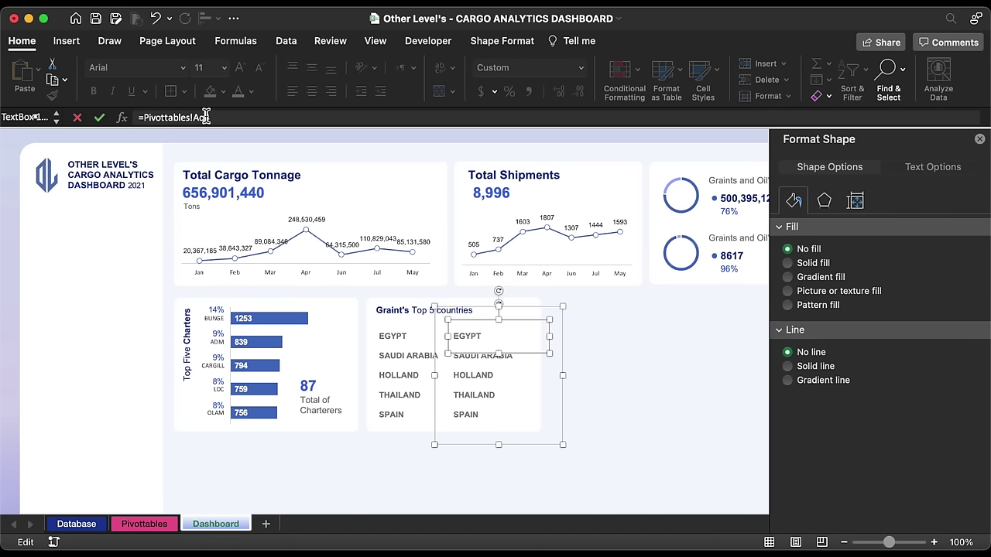
key(Return)
- Relink the SAUDI ARABIA and HOLLAND copies to AQ5 and AQ6 for their tonnages
key(Tab)
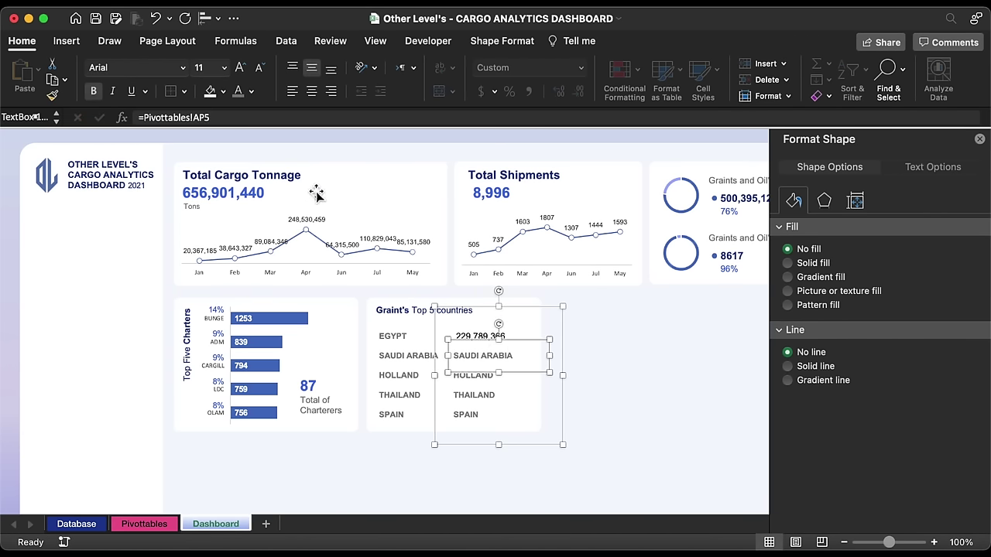
click(206, 117)
key(BackSpace)
key(BackSpace)
text(Q5)
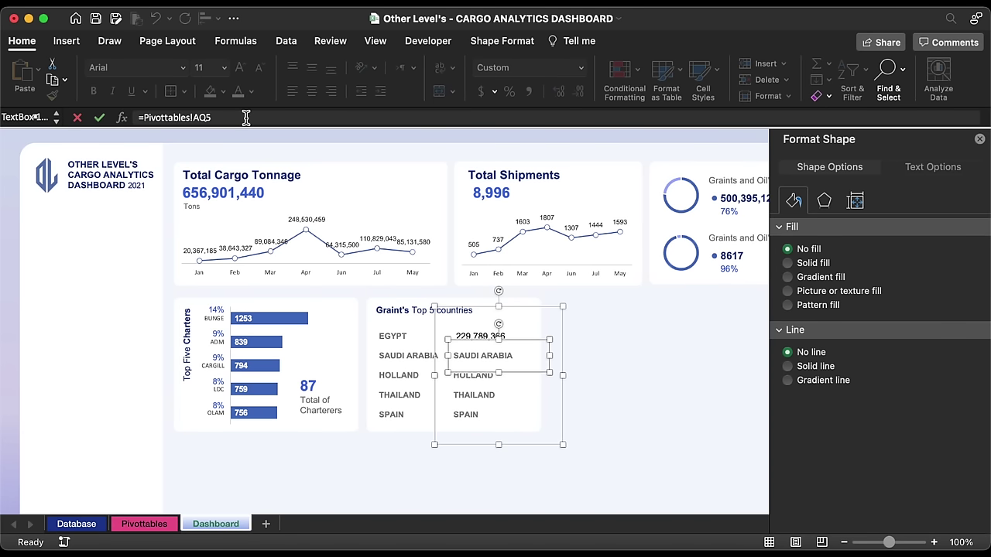
key(Return)
click(481, 376)
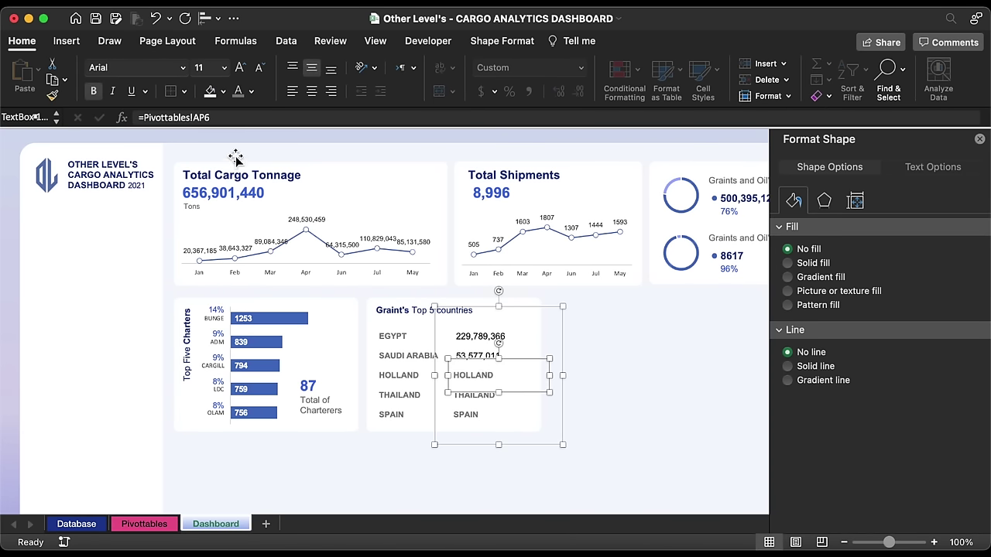
click(206, 117)
key(BackSpace)
key(BackSpace)
text(Q6)
key(Return)
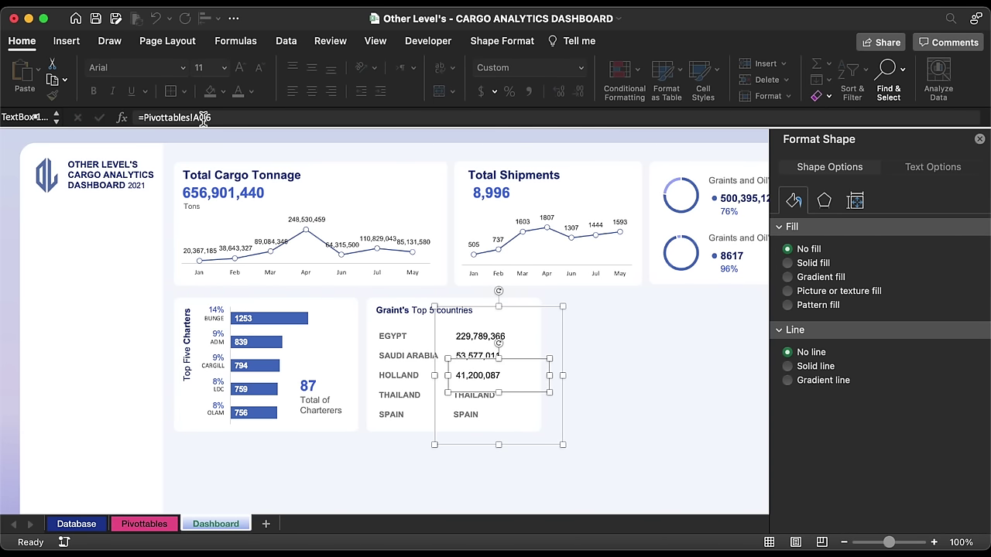
- Relink the THAILAND and SPAIN copies to AQ7 and AQ8, then bold the tonnage column
click(485, 398)
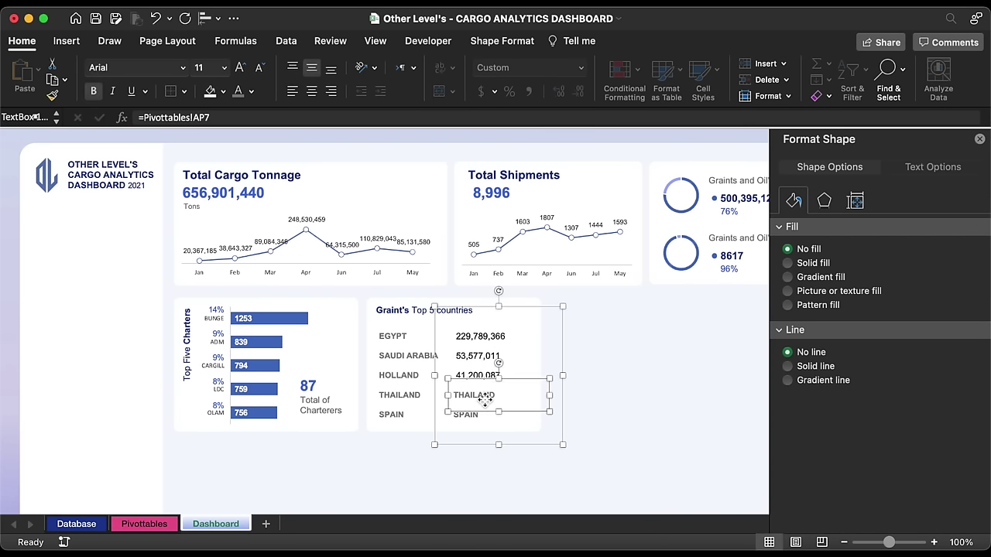
click(206, 117)
key(BackSpace)
key(BackSpace)
text(Q7)
key(Return)
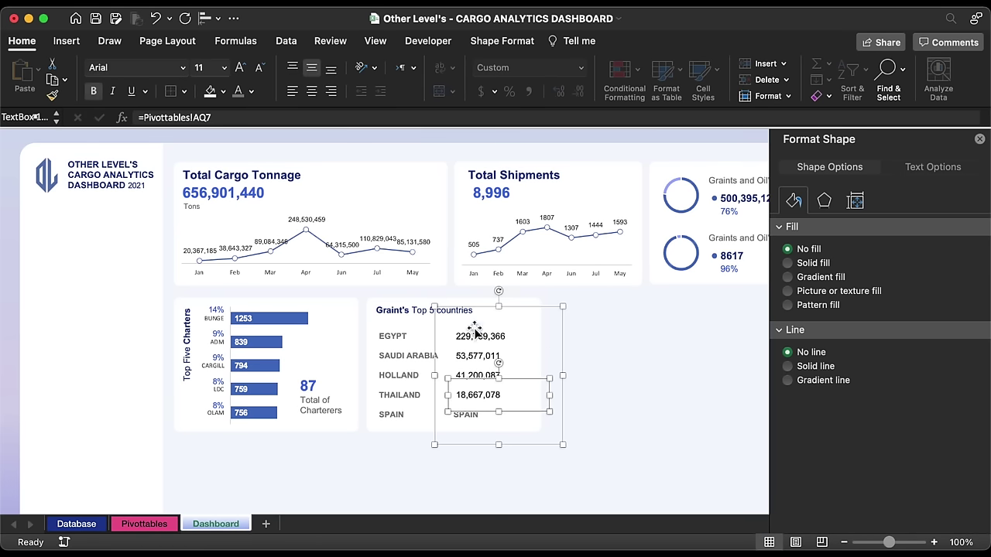
click(471, 418)
click(206, 117)
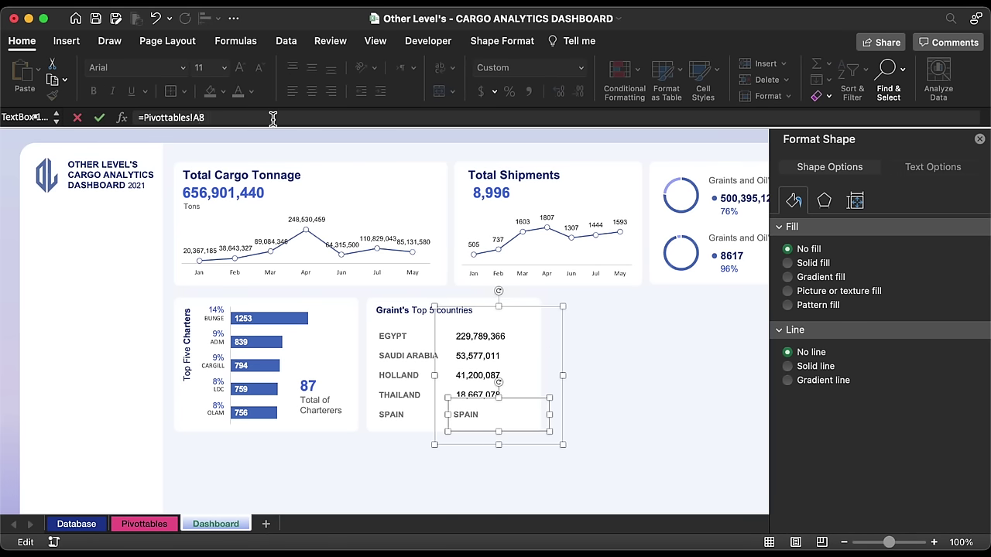
key(BackSpace)
key(BackSpace)
text(Q8)
key(Return)
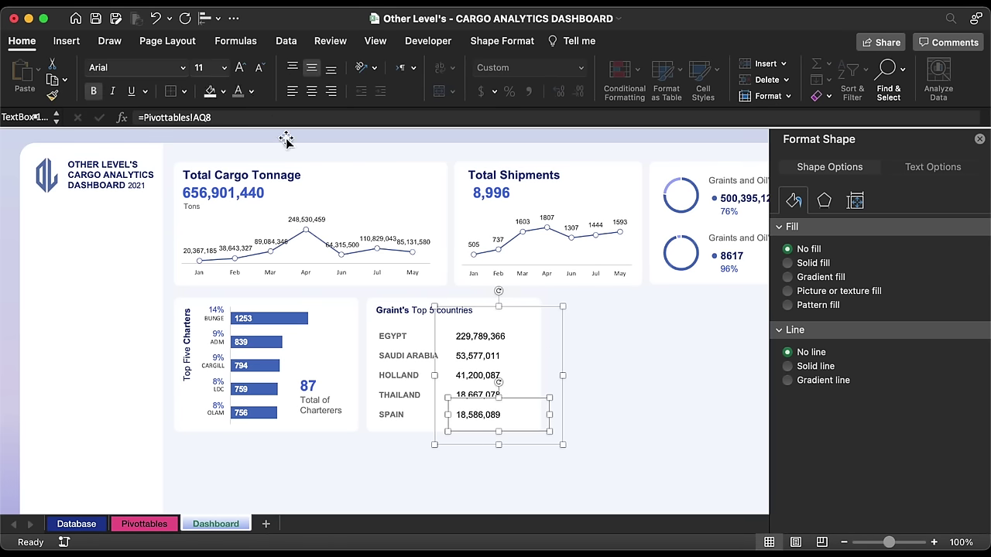
click(515, 312)
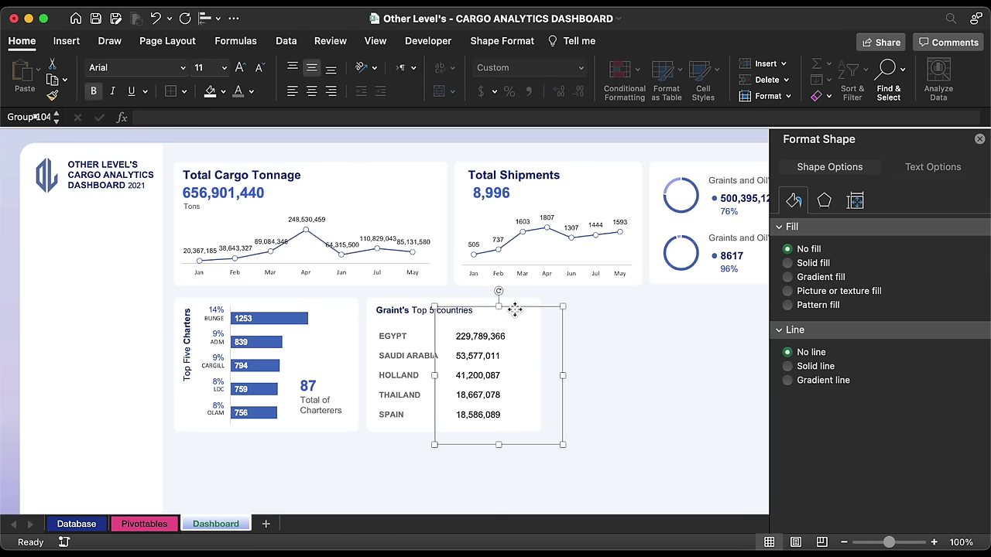
click(93, 91)
- Duplicate the tonnage column to the right and relink the EGYPT copy to AR4 (46%)
click(251, 91)
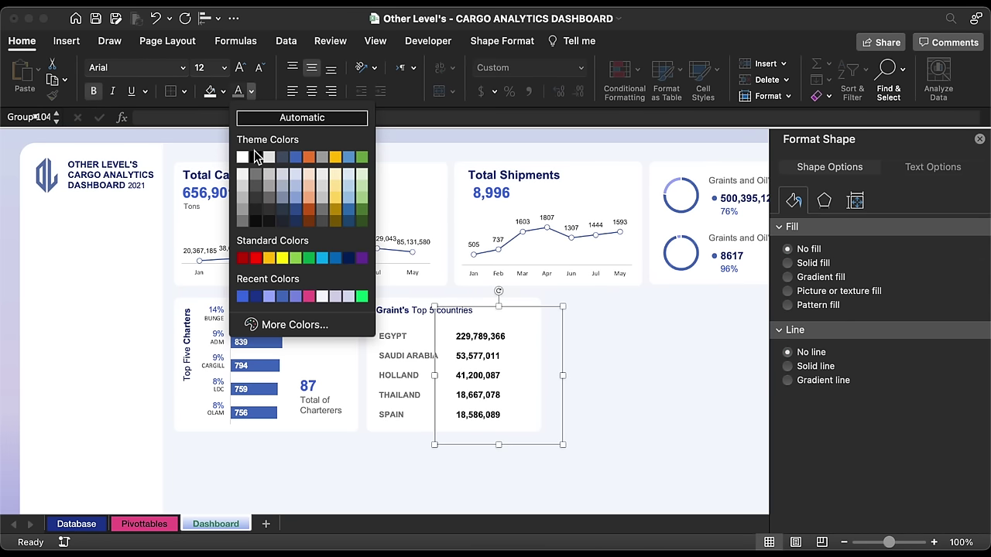
click(259, 199)
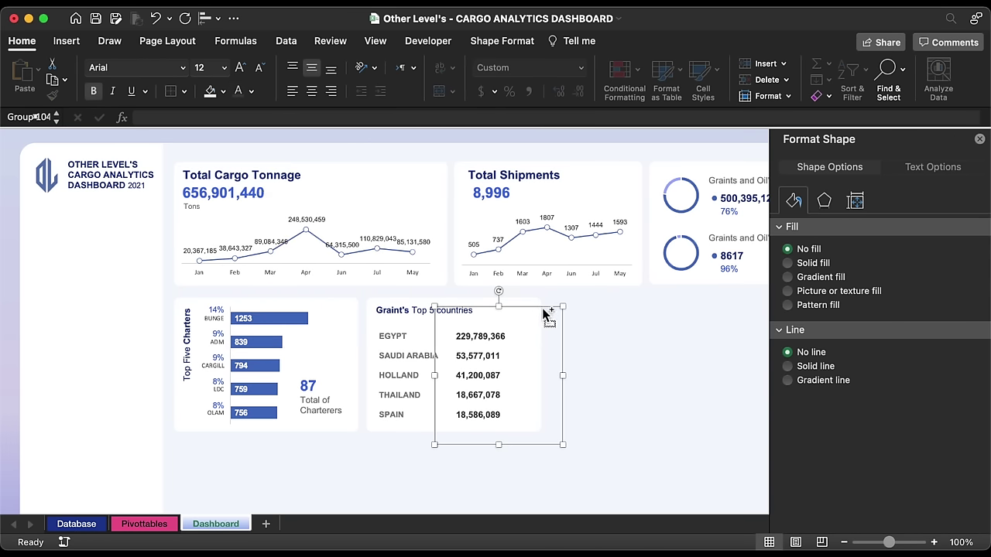
drag(544, 313, 605, 308)
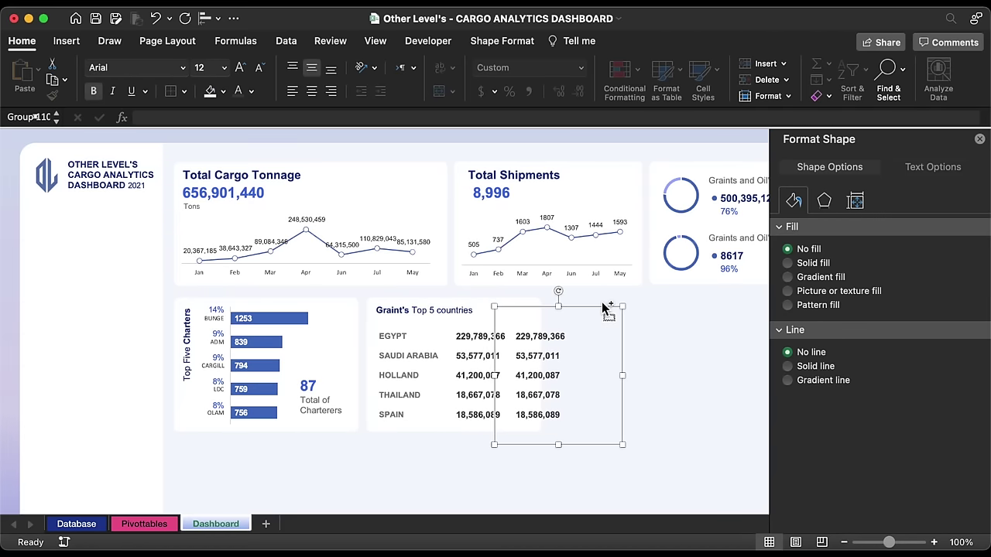
click(533, 336)
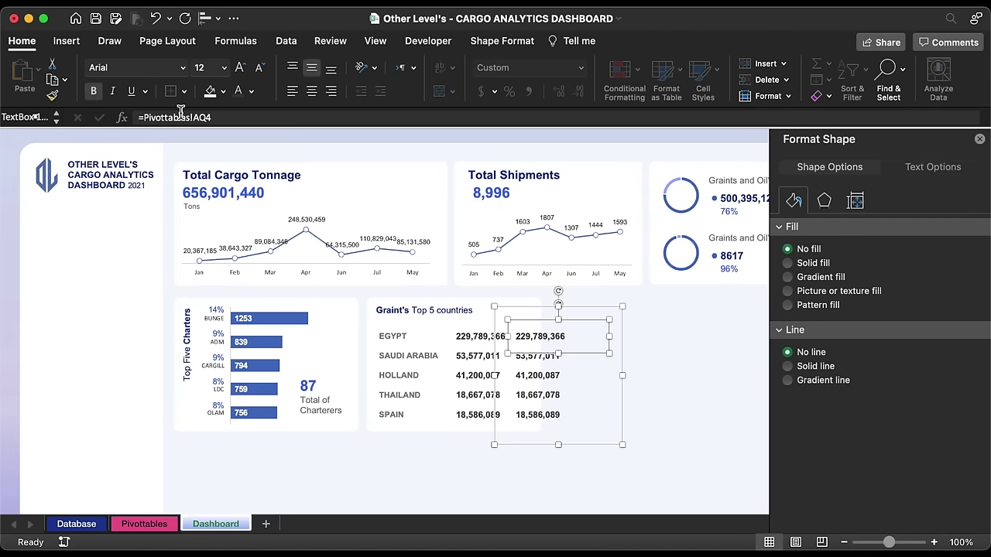
click(204, 117)
key(BackSpace)
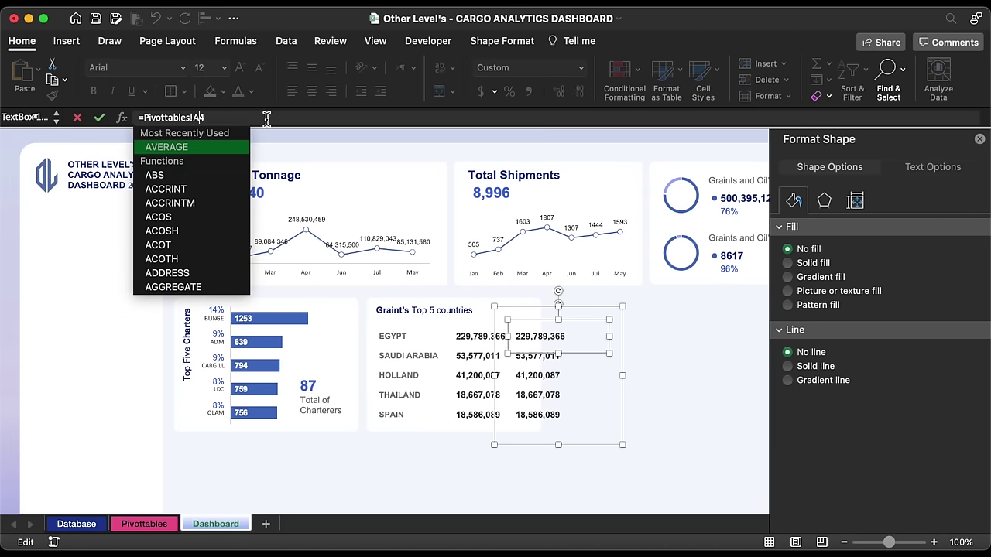
text(r)
key(Return)
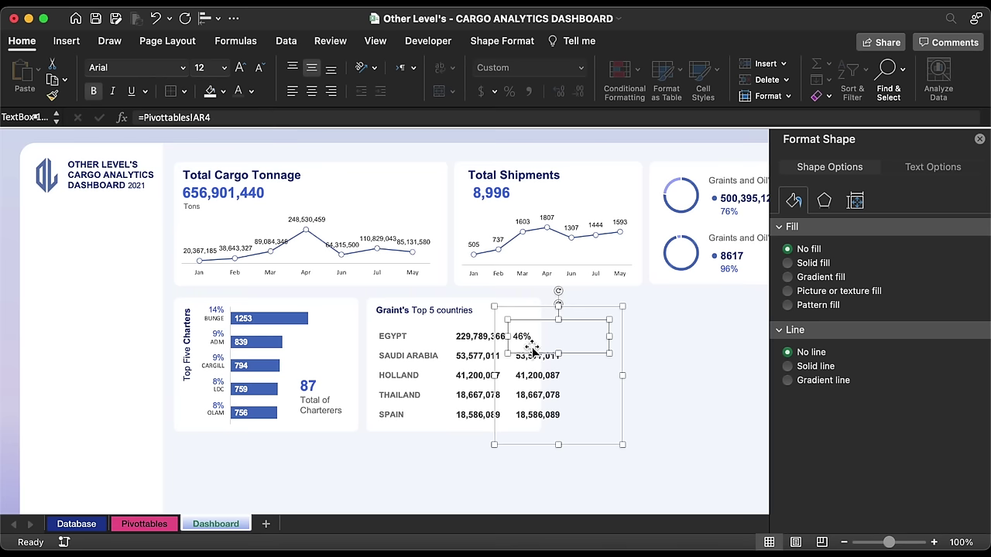
- Relink the SAUDI ARABIA and HOLLAND values to AR5 and AR6 (11% and 8%)
click(537, 356)
click(205, 118)
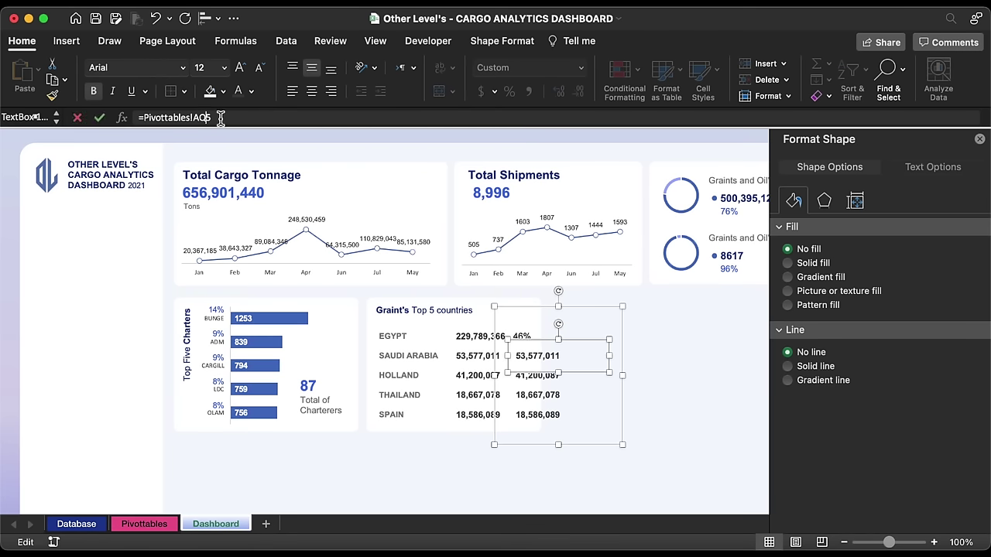
key(BackSpace)
text(r)
key(Return)
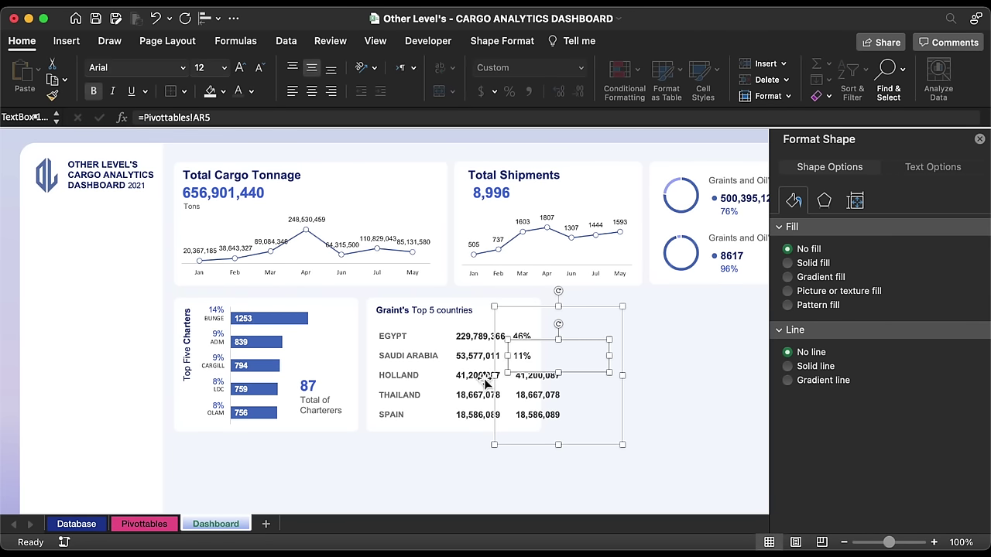
click(534, 378)
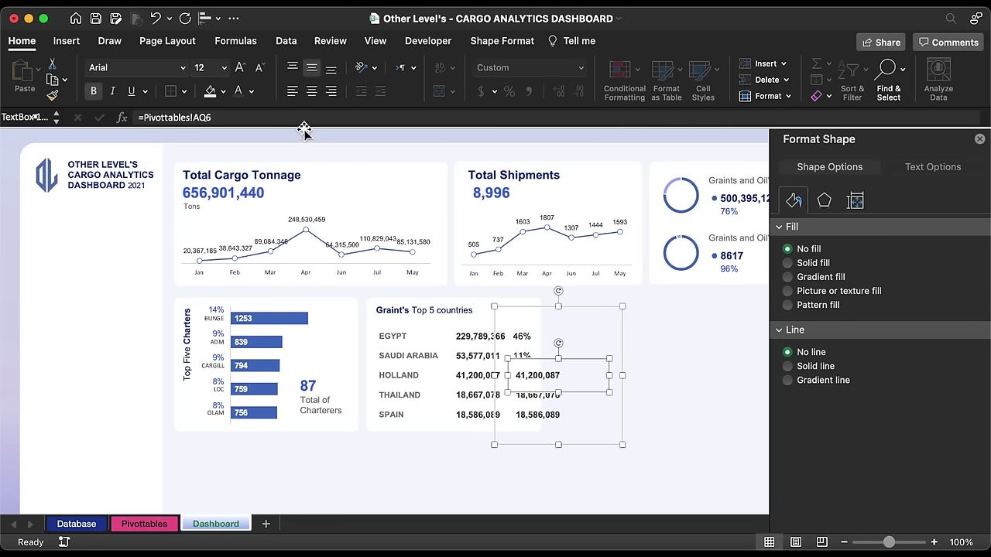
click(207, 117)
key(BackSpace)
text(r)
key(Return)
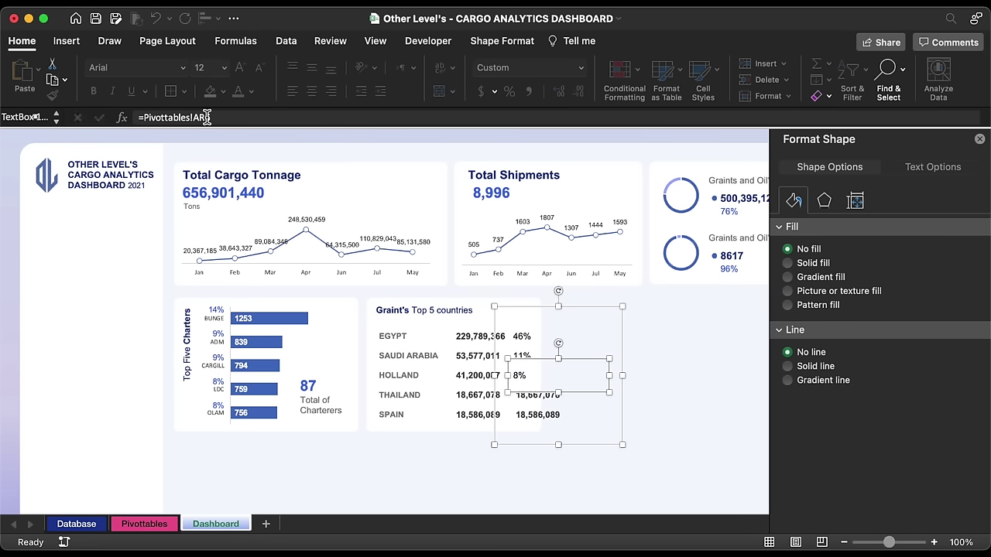
- Relink the THAILAND and SPAIN values to AR7 and AR8, both showing 4%
click(531, 391)
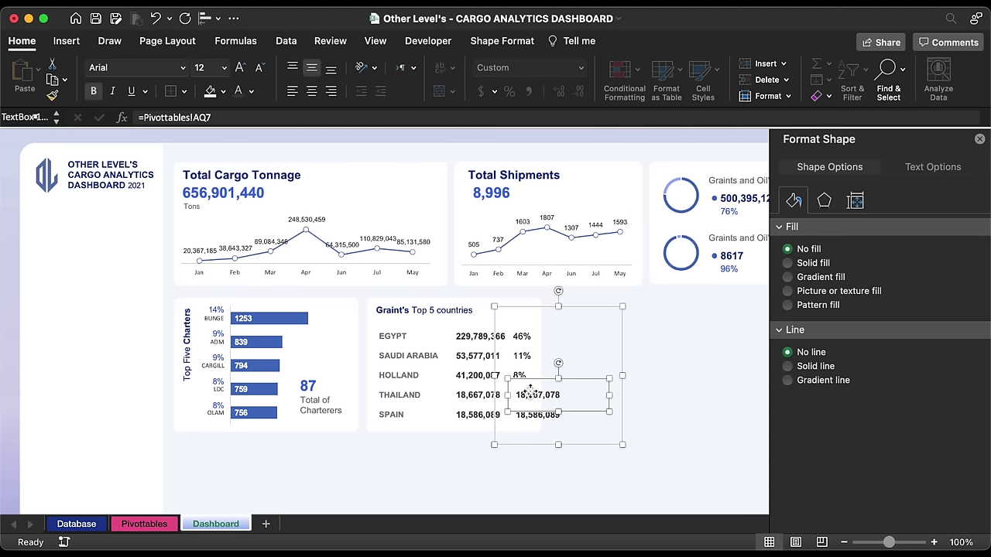
click(204, 117)
key(BackSpace)
text(r)
key(Return)
click(540, 422)
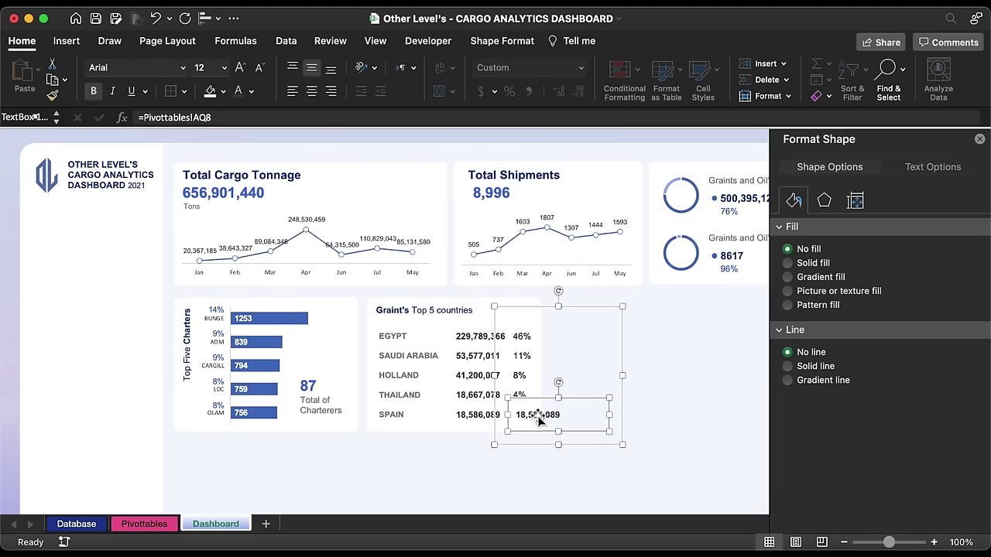
click(205, 118)
key(BackSpace)
text(r)
key(Return)
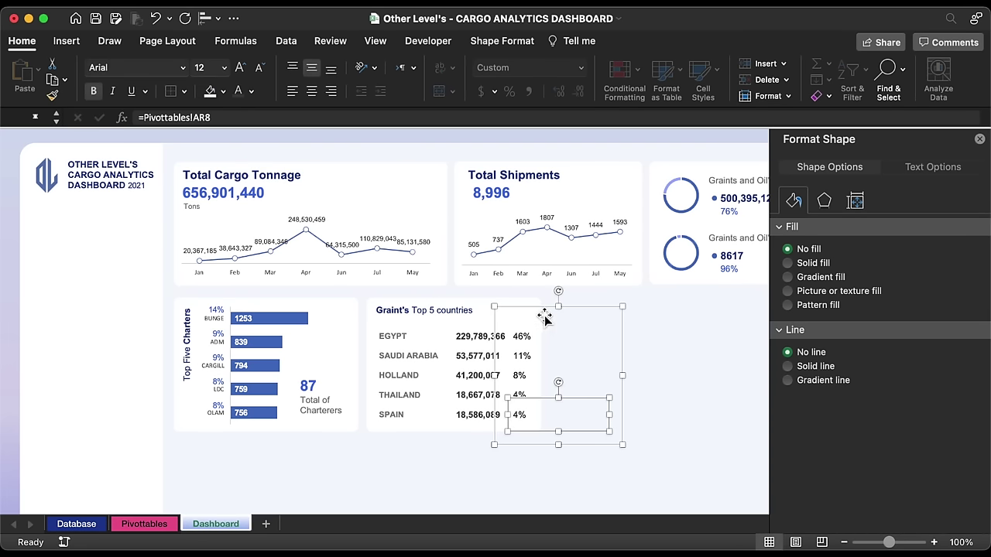
click(544, 316)
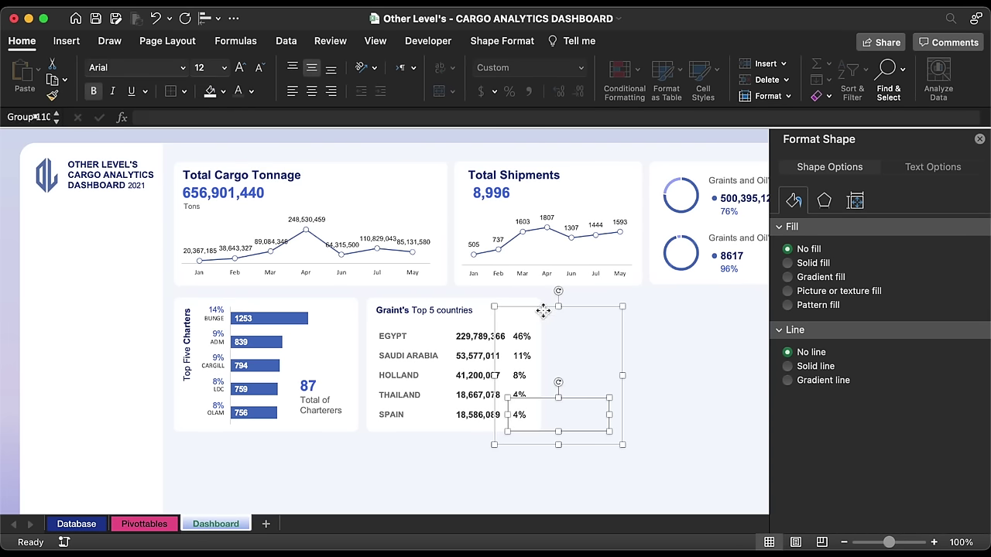
- Format the percentage column bold at size 11 with a recently used font colour
click(95, 93)
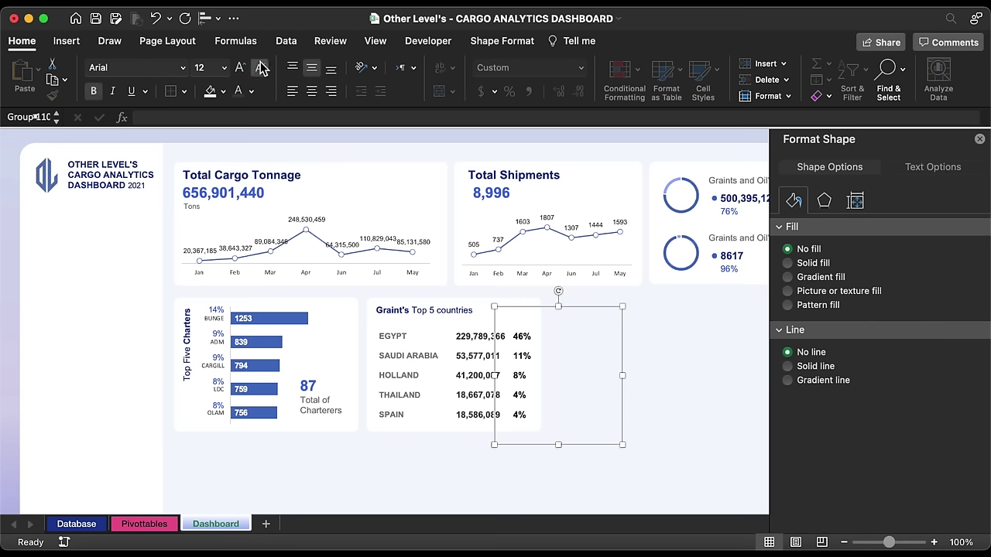
click(260, 69)
click(242, 69)
click(258, 68)
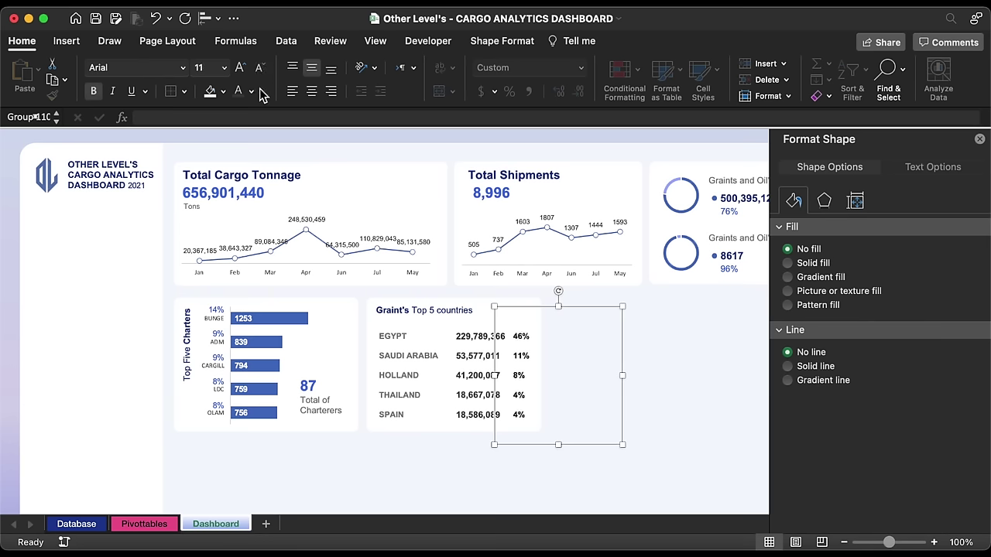
click(251, 91)
click(256, 296)
- Narrow the percentage box, nudge the columns left and group country, tonnage and percentage boxes
drag(610, 380, 559, 375)
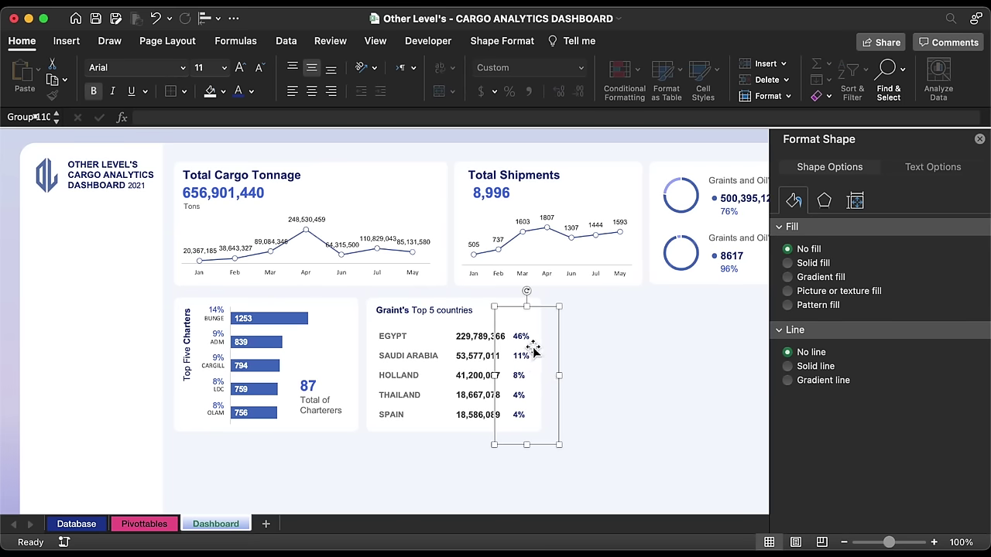
shift+click(481, 337)
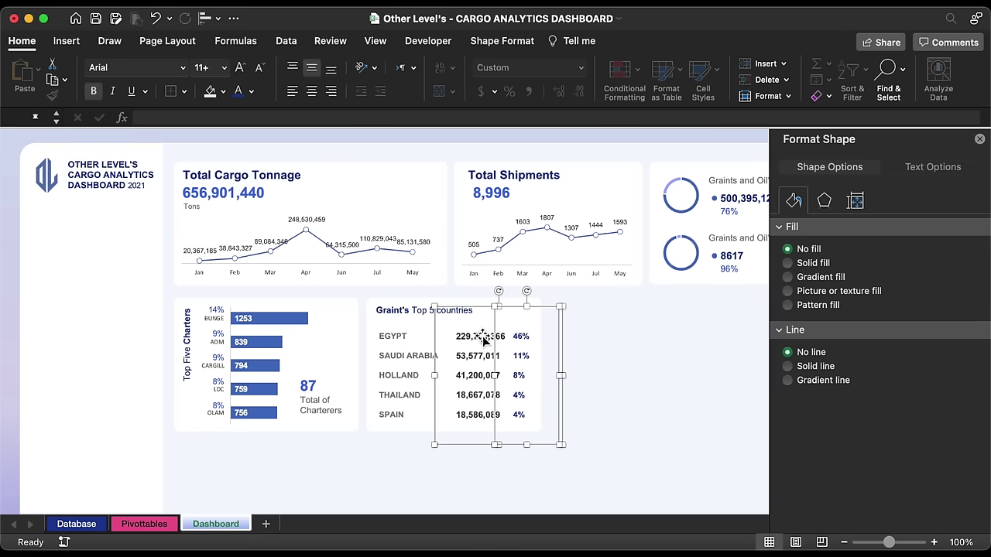
key(Left)
key(Left)
key(Left)
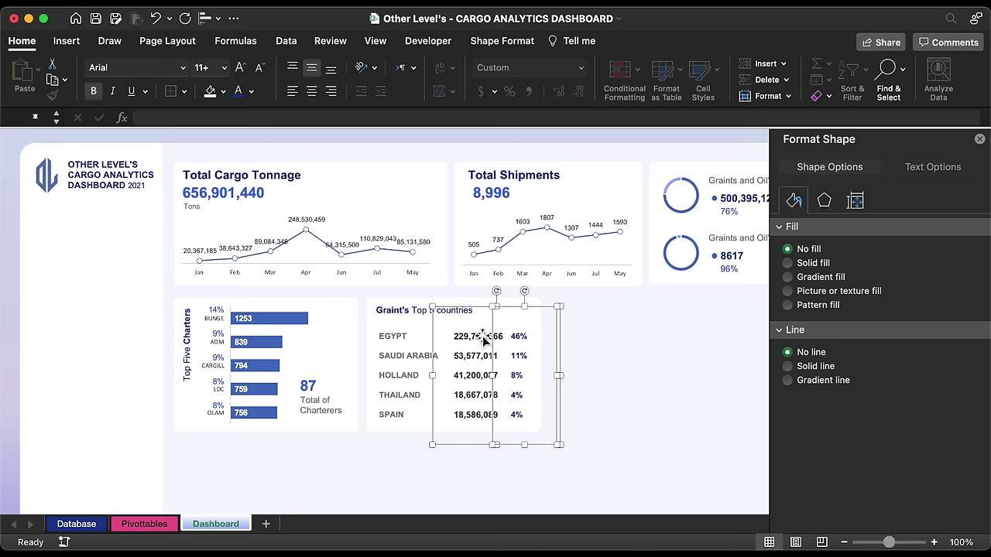
shift+click(409, 352)
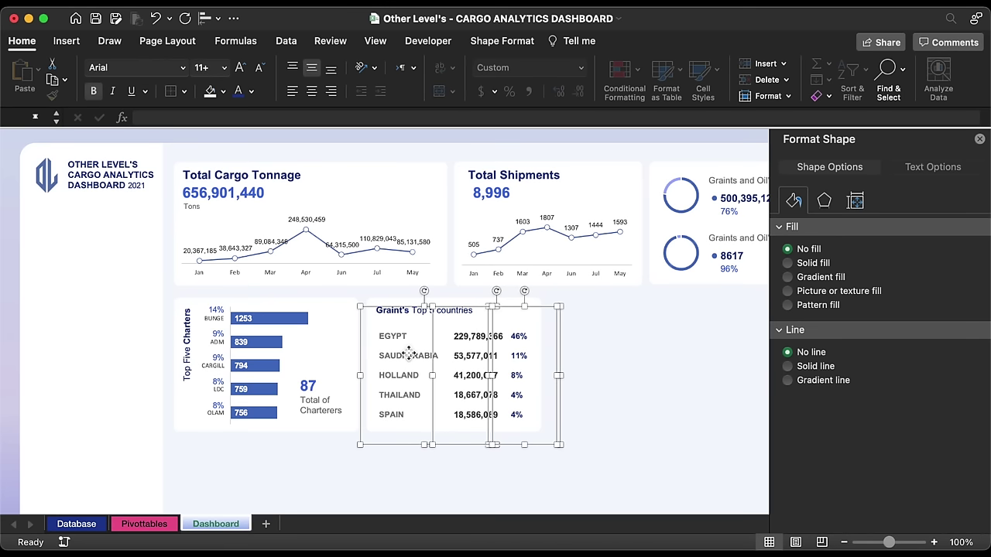
right_click(458, 312)
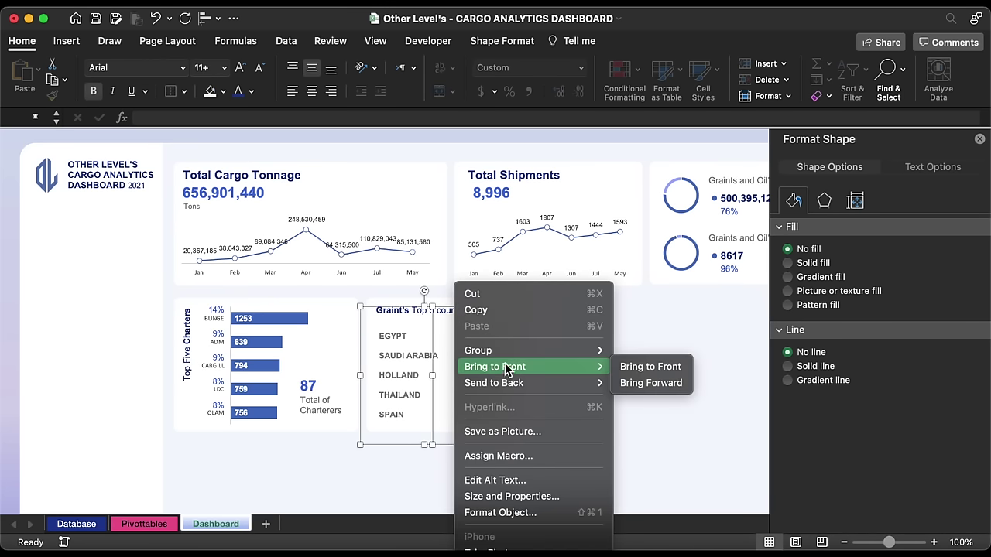
mouse_move(588, 350)
click(648, 355)
- Place a copy of the grain list on the Oil's card and relink its first country box (CHINA)
scroll(578, 365, right, 9)
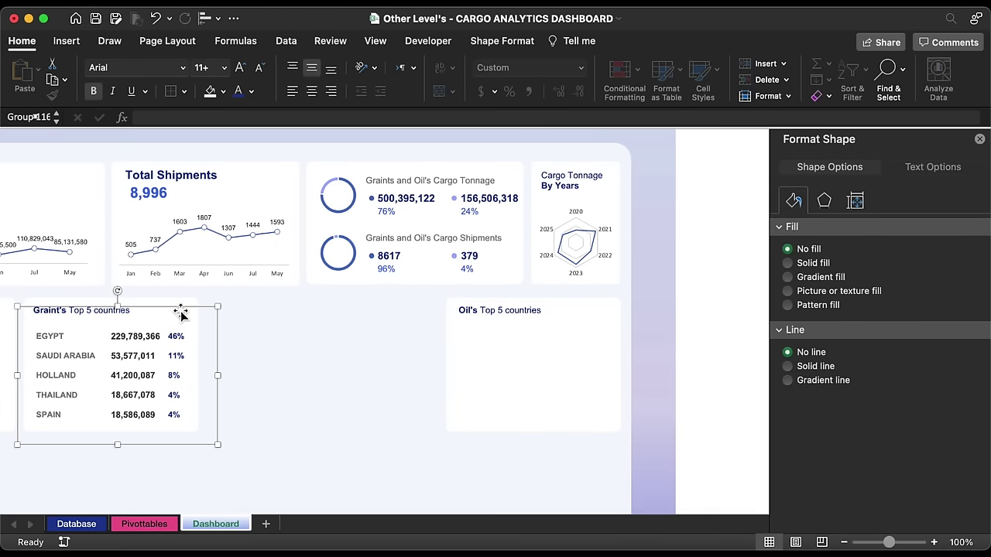
drag(181, 312, 605, 317)
click(478, 338)
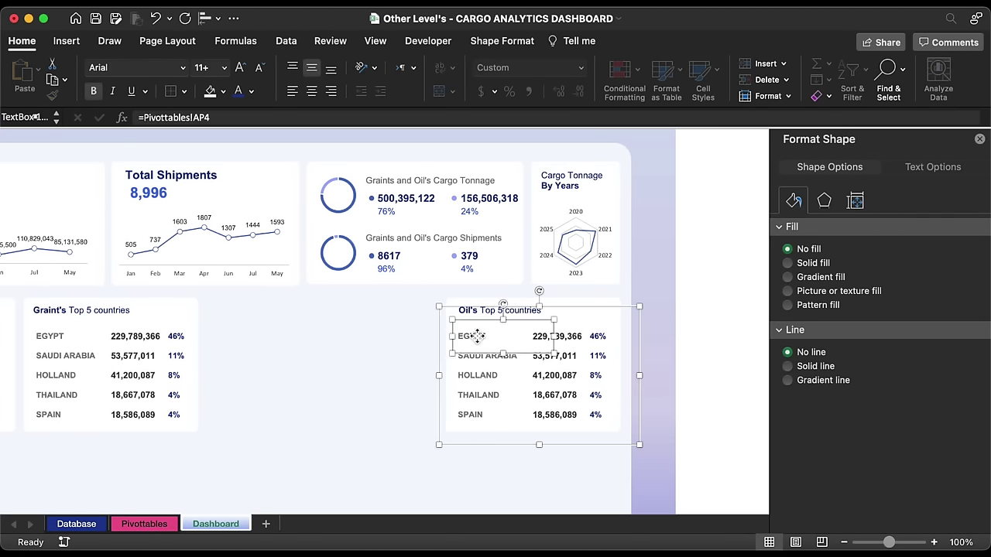
click(210, 117)
key(BackSpace)
key(BackSpace)
key(BackSpace)
click(144, 524)
key(Escape)
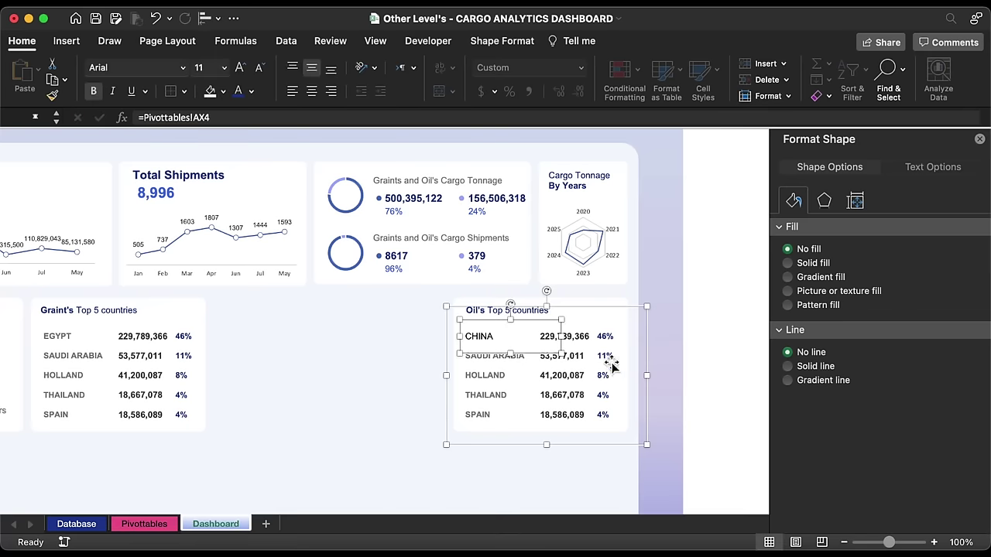
- Link the remaining country name boxes to Pivottables!AX5, AX6, AX7 and AX8
click(507, 357)
click(214, 117)
key(BackSpace)
key(BackSpace)
text(X5)
key(Return)
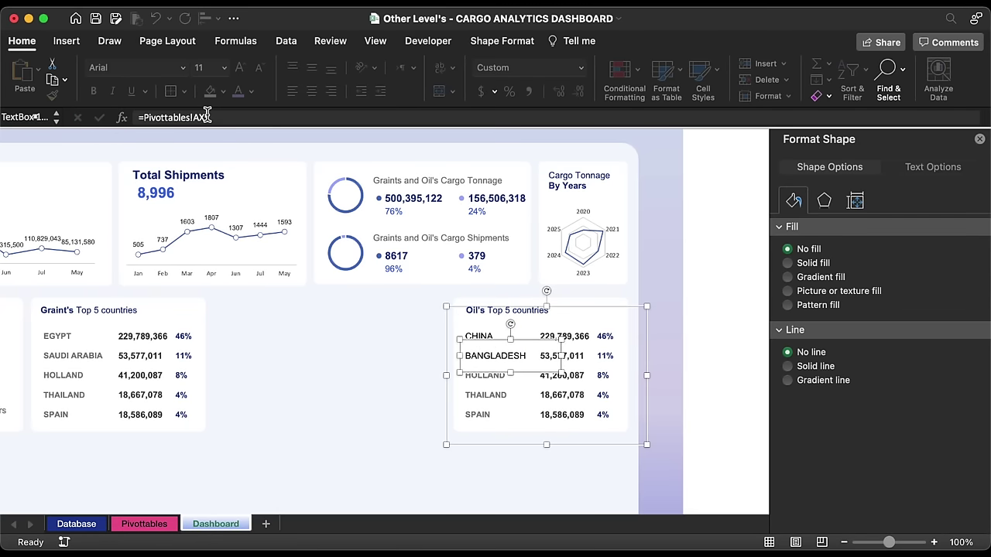
click(493, 378)
click(211, 117)
key(BackSpace)
key(BackSpace)
text(X6)
key(Return)
click(491, 395)
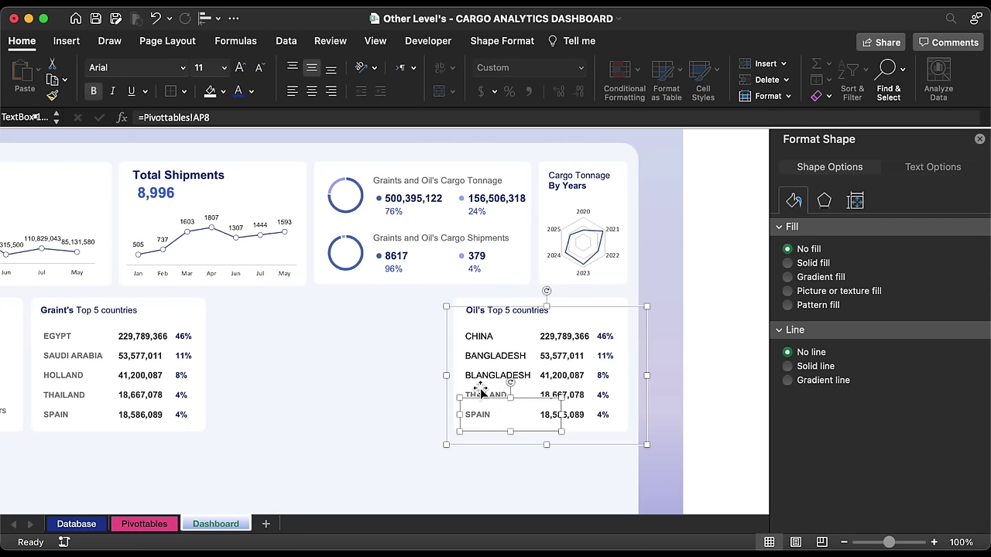
click(211, 117)
key(BackSpace)
key(BackSpace)
text(X7)
key(Return)
click(491, 416)
key(BackSpace)
key(BackSpace)
text(X8)
key(Return)
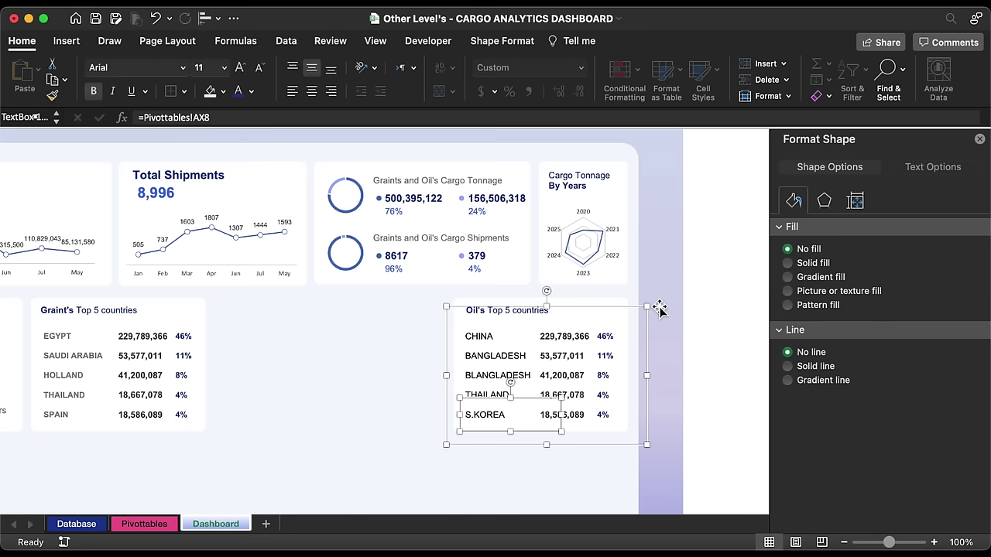
- Link the five tonnage boxes to Pivottables!AY4 through AY8
click(561, 336)
click(298, 118)
key(BackSpace)
key(BackSpace)
text(Y4)
key(Return)
key(Tab)
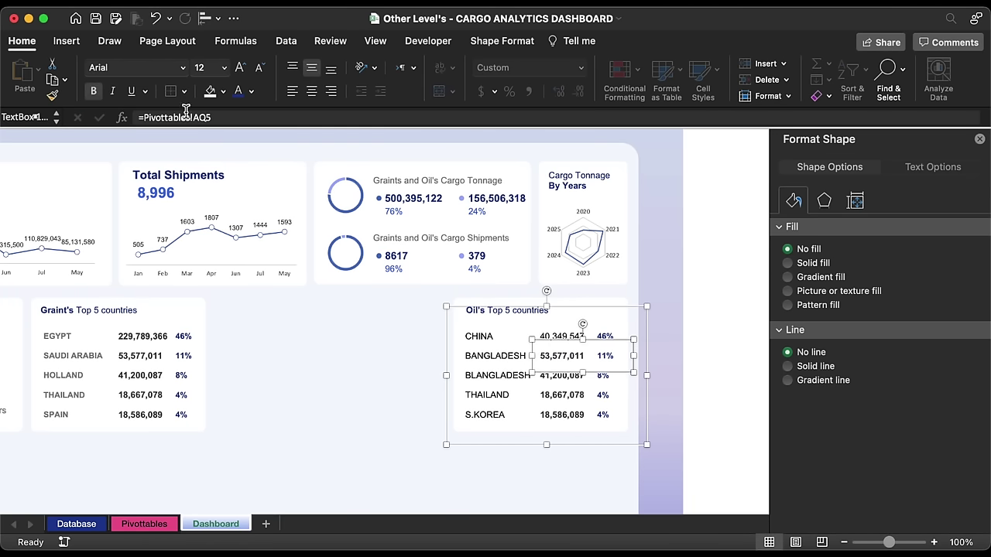
click(186, 117)
key(BackSpace)
key(BackSpace)
text(Y5)
key(Return)
key(Tab)
click(205, 118)
key(BackSpace)
key(BackSpace)
text(Y6)
key(Return)
key(Tab)
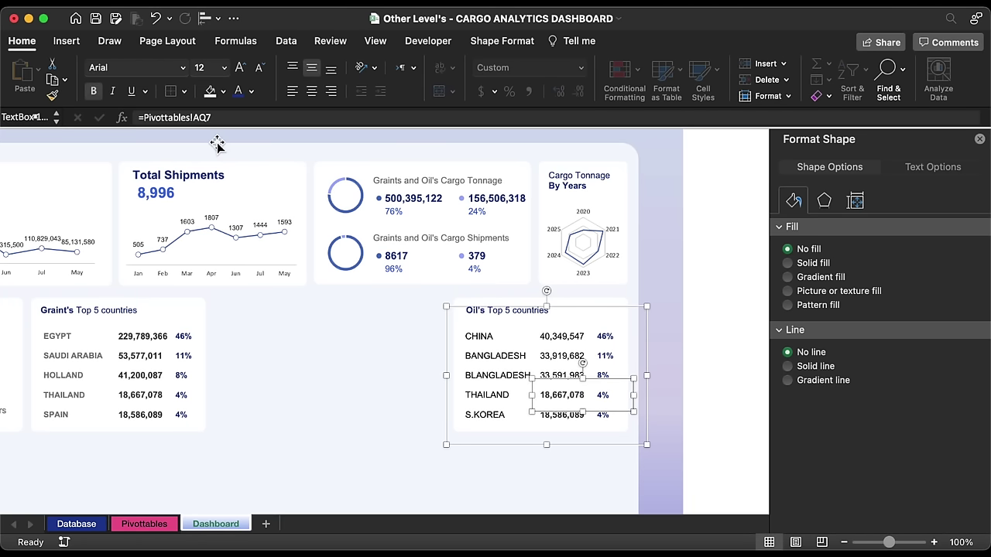
click(209, 118)
key(BackSpace)
key(BackSpace)
text(Y7)
key(Return)
key(Tab)
click(207, 118)
text(8)
key(Return)
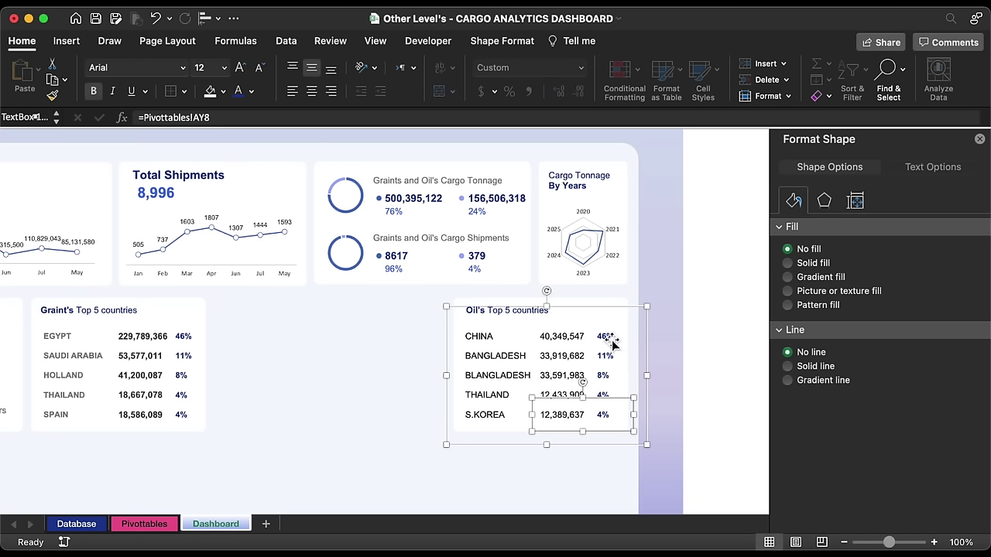
- Link the five percentage boxes to Pivottables!AZ4 through AZ8, showing 8%, 7%, 7%, 2%, 2%
click(604, 336)
key(BackSpace)
key(BackSpace)
text(Z4)
key(Return)
key(Tab)
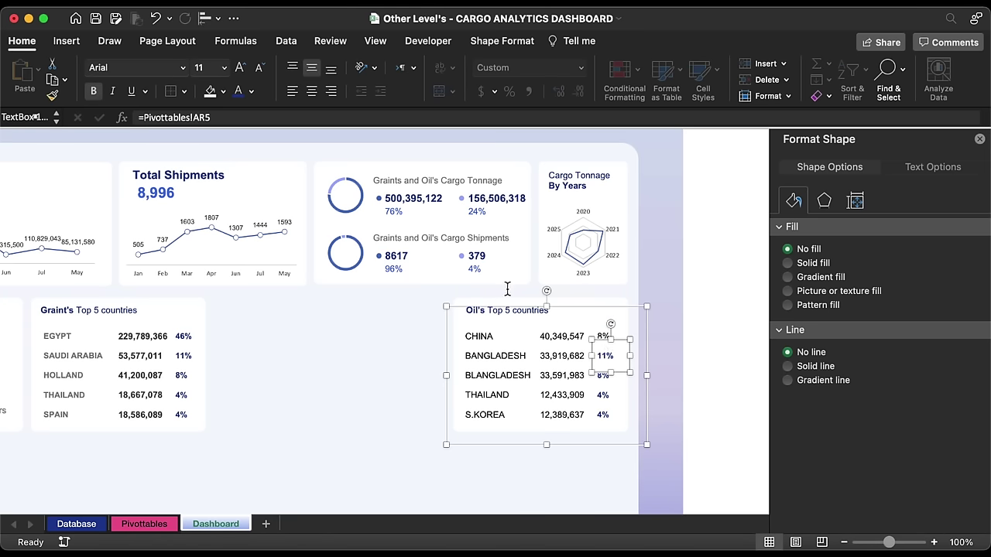
click(204, 116)
key(BackSpace)
key(BackSpace)
text(Z5)
key(Return)
key(Tab)
click(206, 117)
key(BackSpace)
key(BackSpace)
text(Z6)
key(Return)
key(Tab)
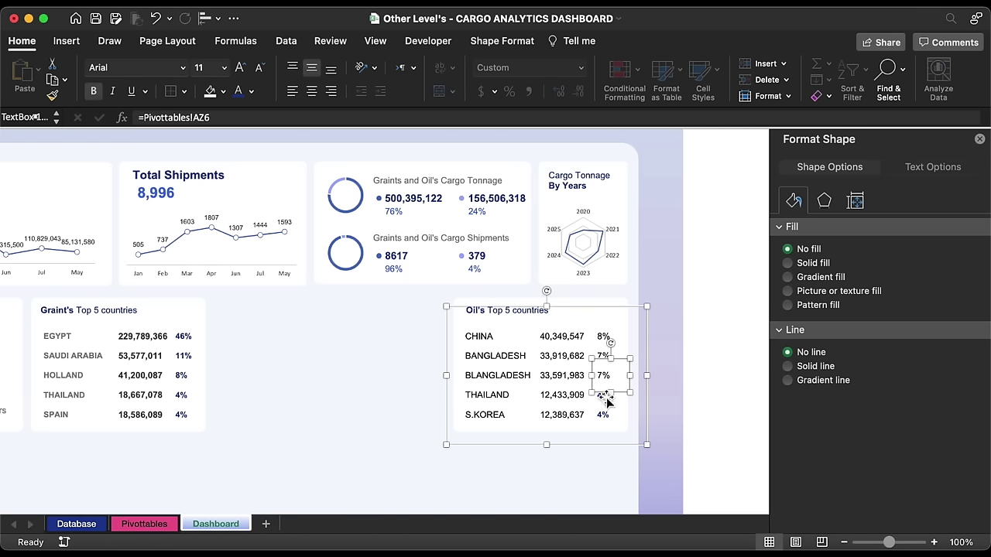
click(204, 117)
key(BackSpace)
key(BackSpace)
text(Z7)
key(Return)
key(Tab)
click(204, 117)
text(Z8)
key(Return)
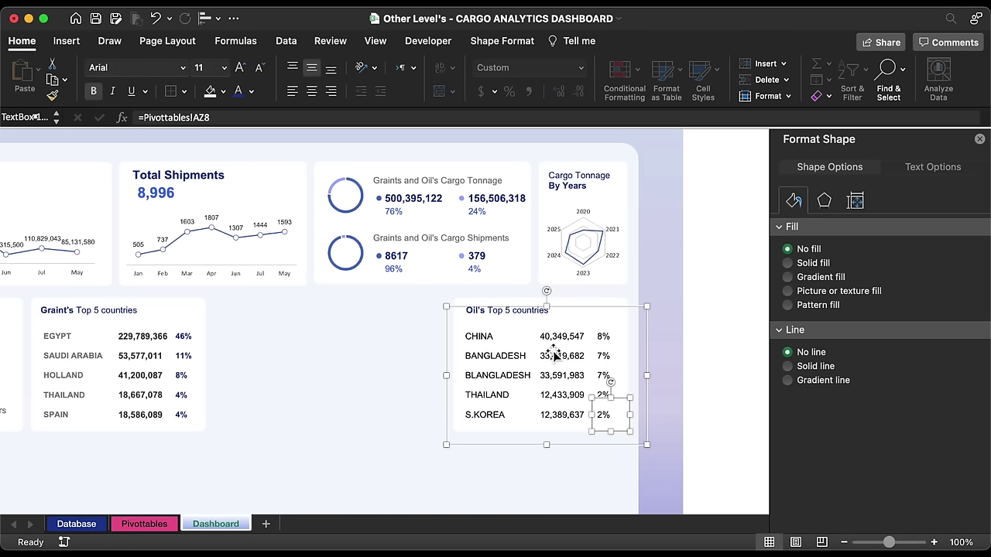
click(490, 336)
key(Escape)
- Ungroup the Oil's Top 5 countries list boxes
click(161, 333)
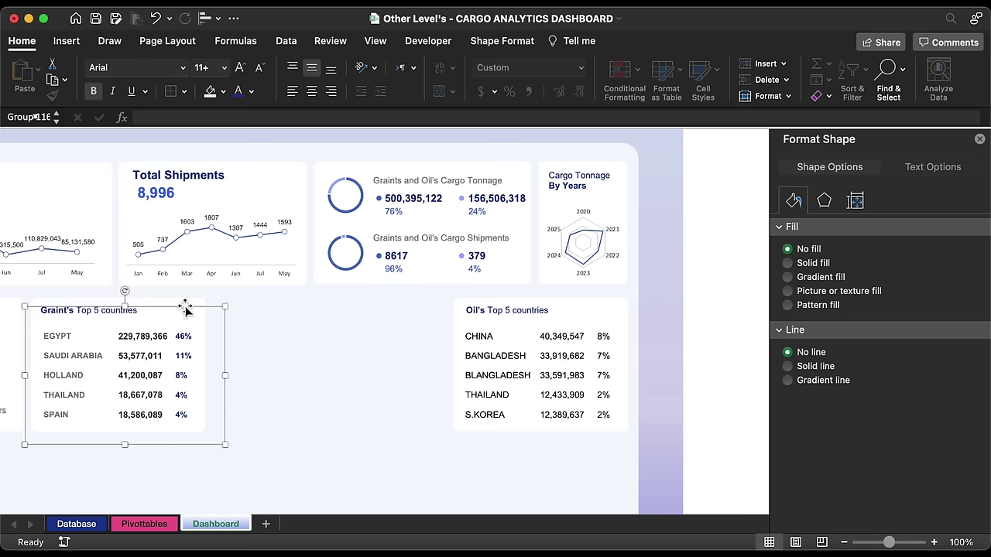
shift+click(573, 347)
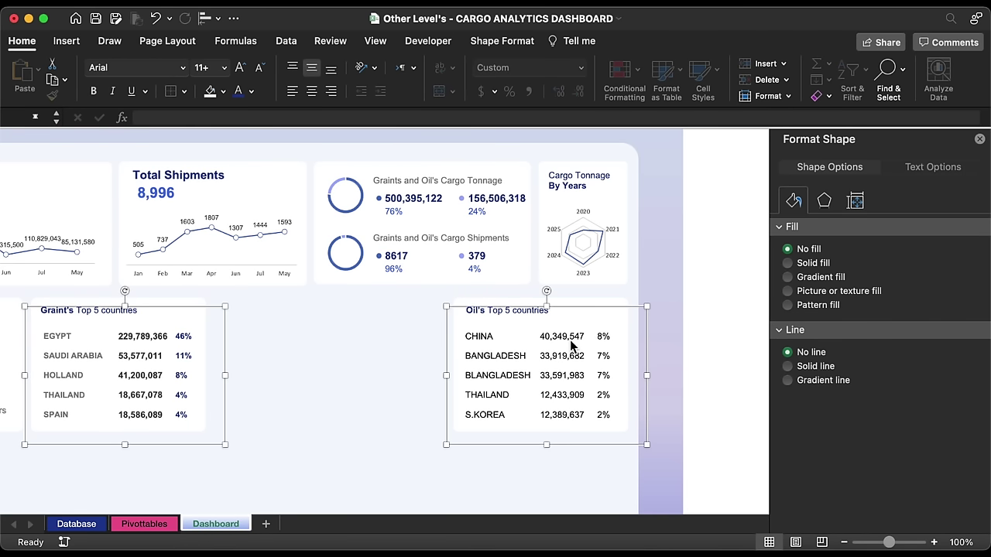
right_click(525, 313)
mouse_move(557, 349)
click(708, 391)
click(312, 346)
- Copy the Graint's country-name and tonnage formatting onto the Oil's columns with Format Painter
click(66, 341)
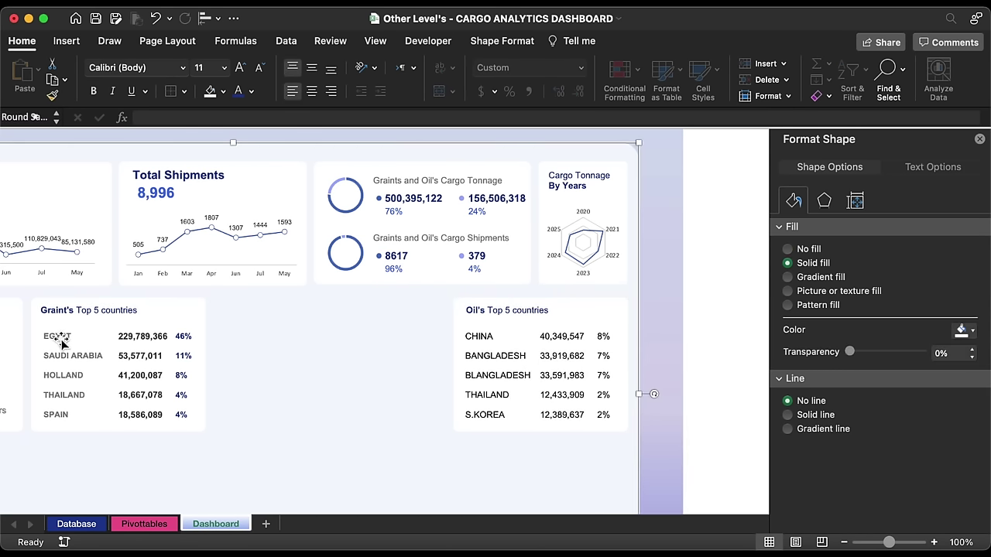
click(66, 344)
click(53, 97)
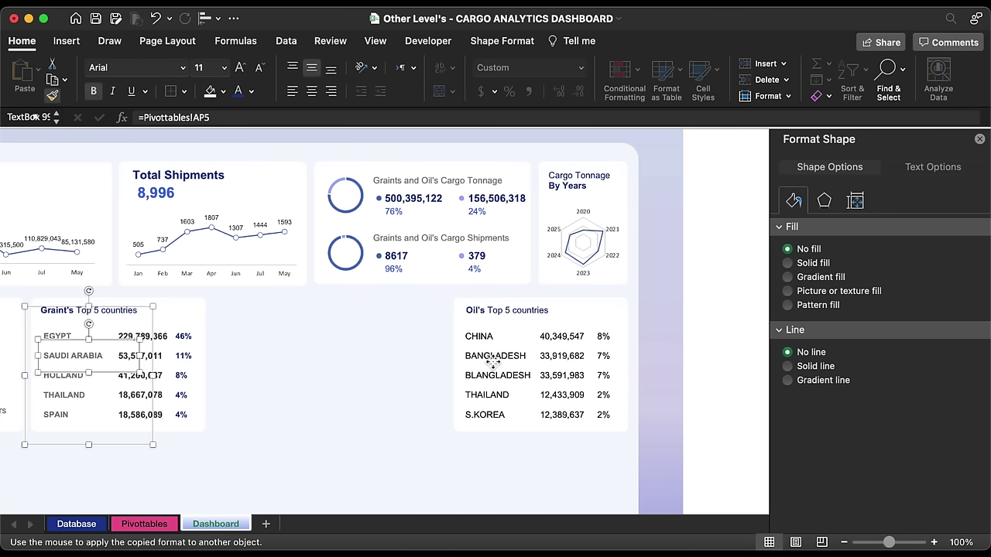
click(492, 361)
click(144, 340)
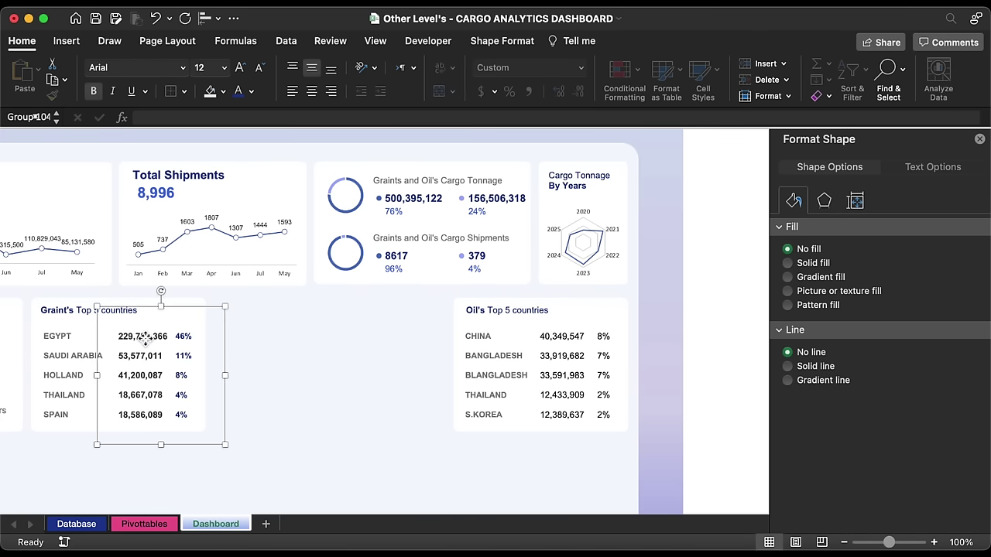
click(144, 338)
click(52, 96)
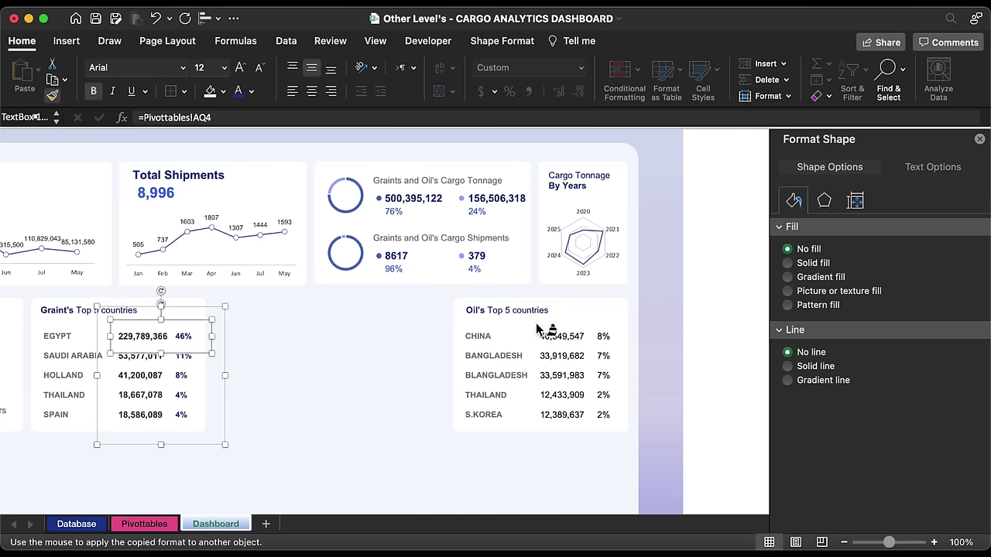
click(573, 345)
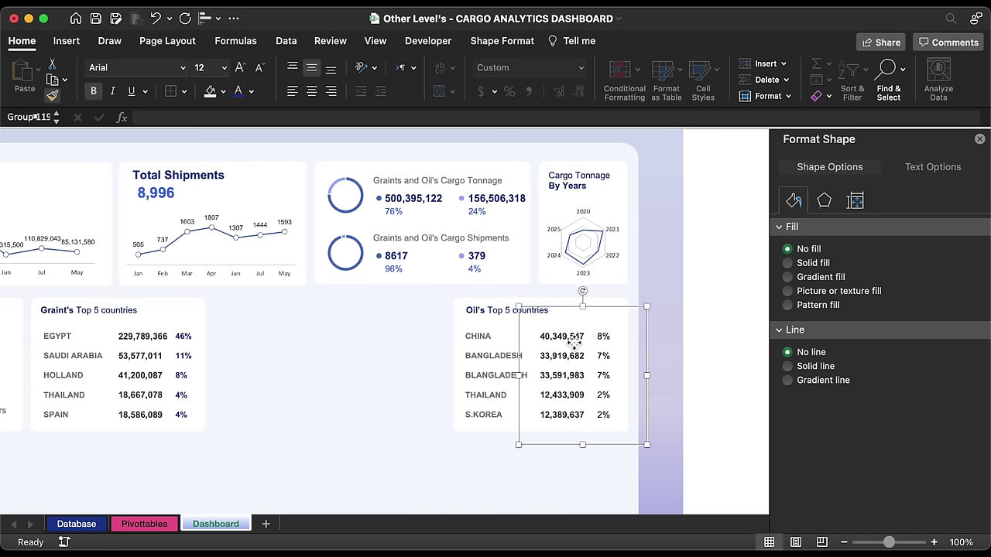
- Apply the Graint's bold percentage formatting to the Oil's percentage column
click(188, 338)
click(188, 338)
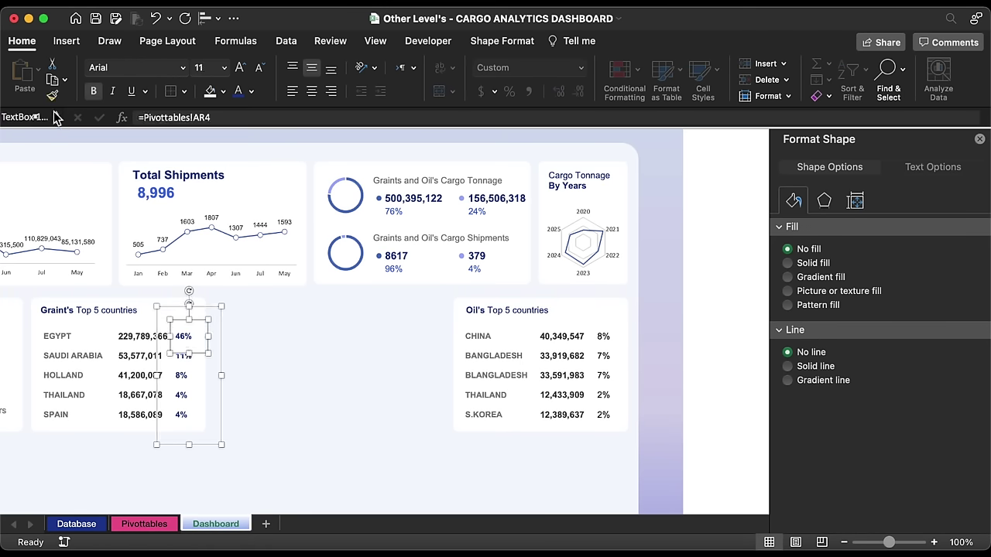
click(52, 96)
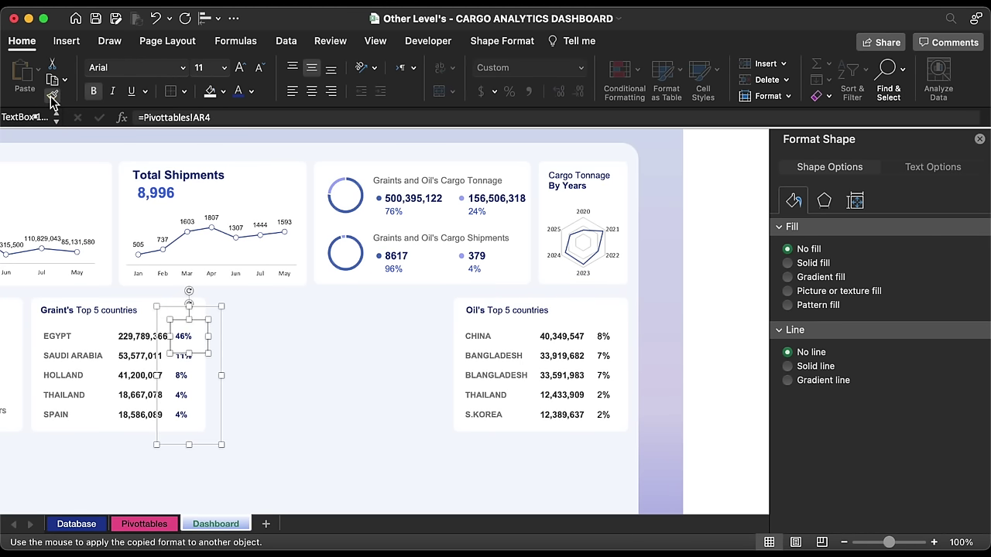
click(609, 363)
click(696, 360)
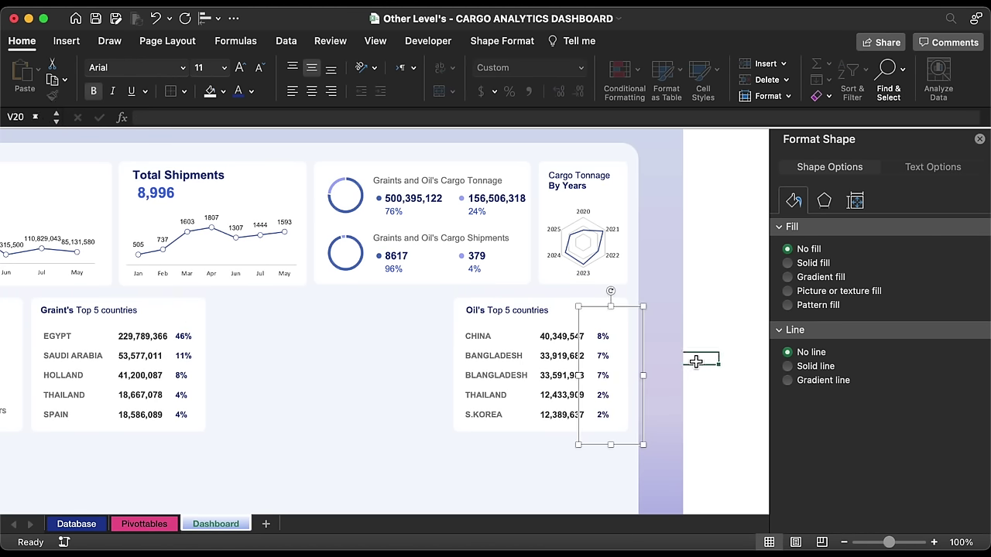
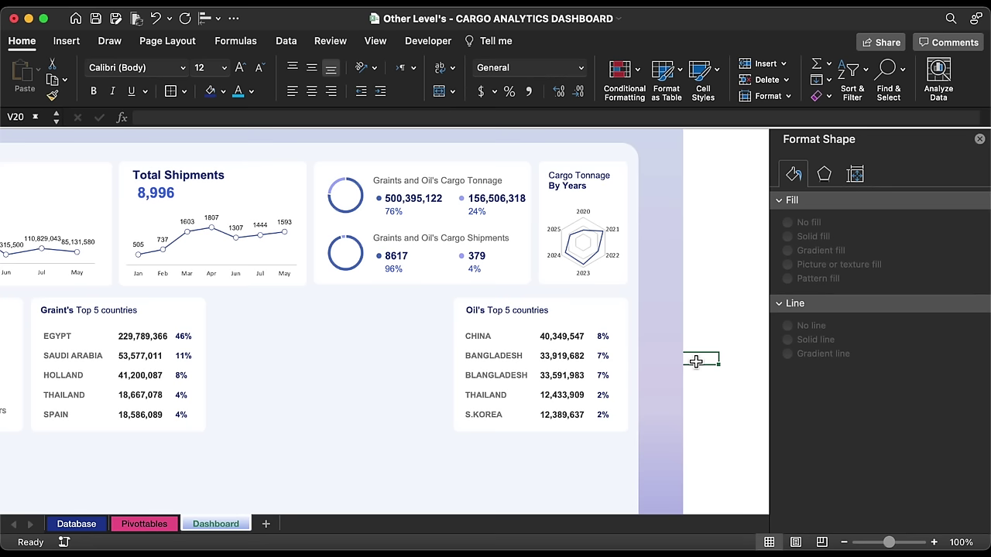
- On the Pivottables sheet, enter a bold teal 'Map Chart' heading in BC3
click(144, 524)
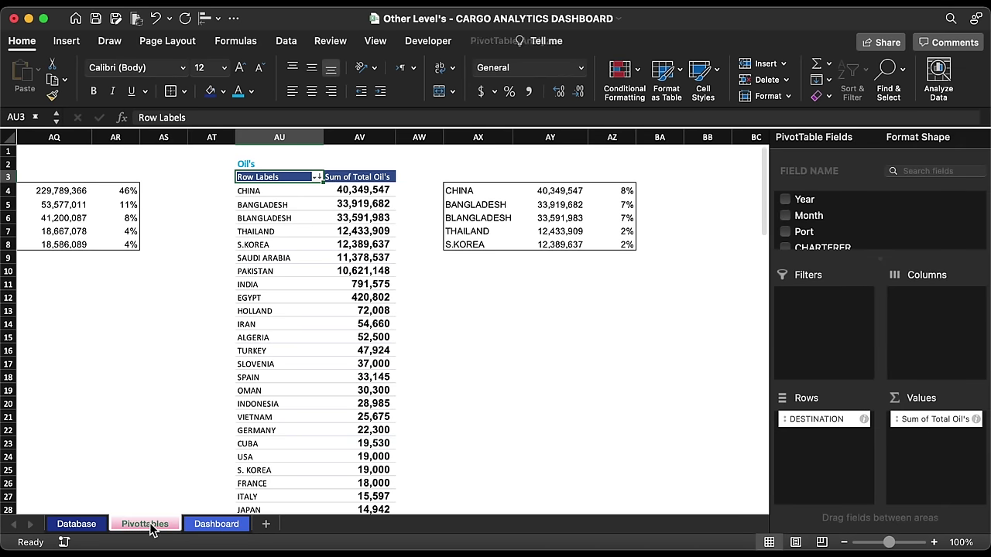
scroll(479, 286, right, 5)
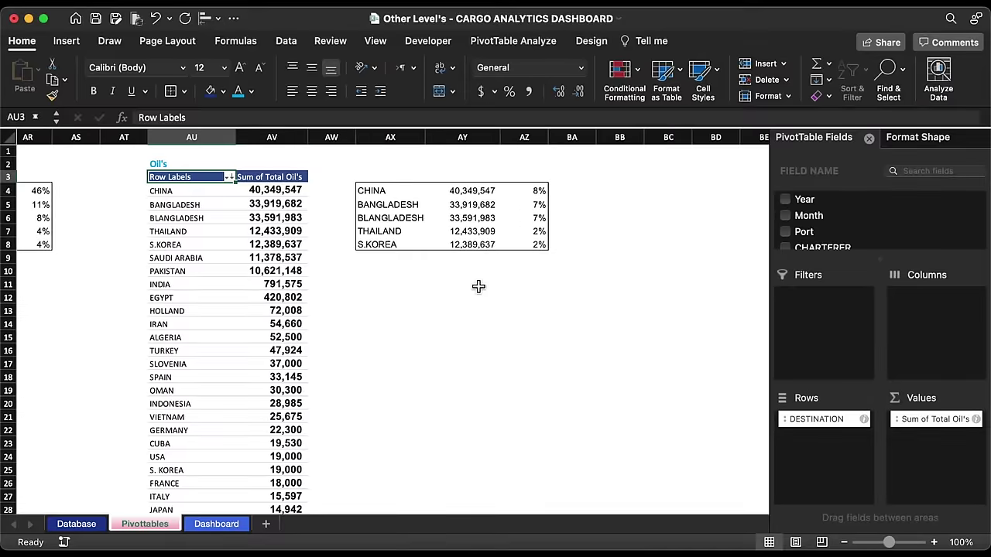
click(479, 177)
text(Map)
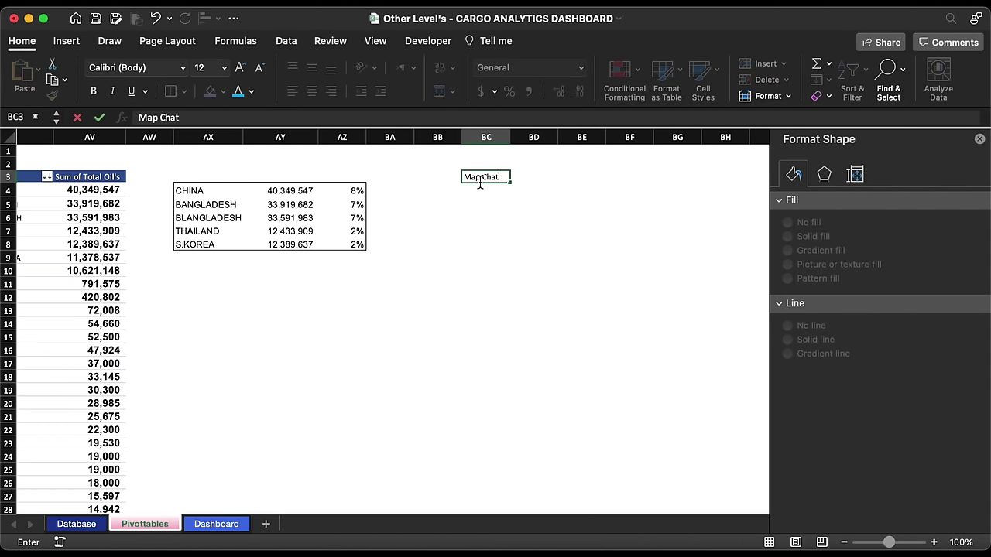
text( Chart)
key(BackSpace)
text(rt)
key(Return)
click(478, 177)
click(92, 91)
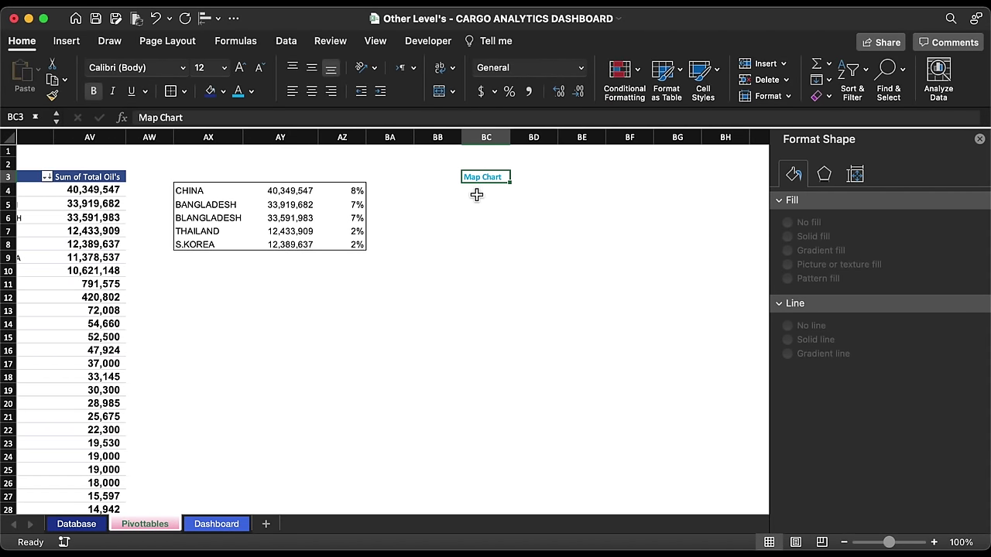
- Link BC4 to CHINA in AX4 and fill down for the other oil countries
click(475, 193)
text(=)
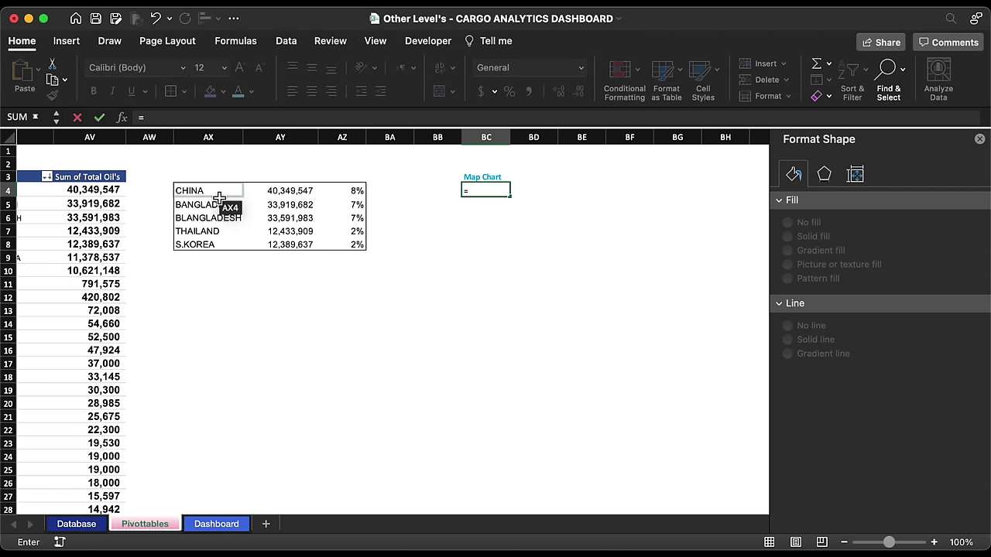
click(217, 192)
key(Return)
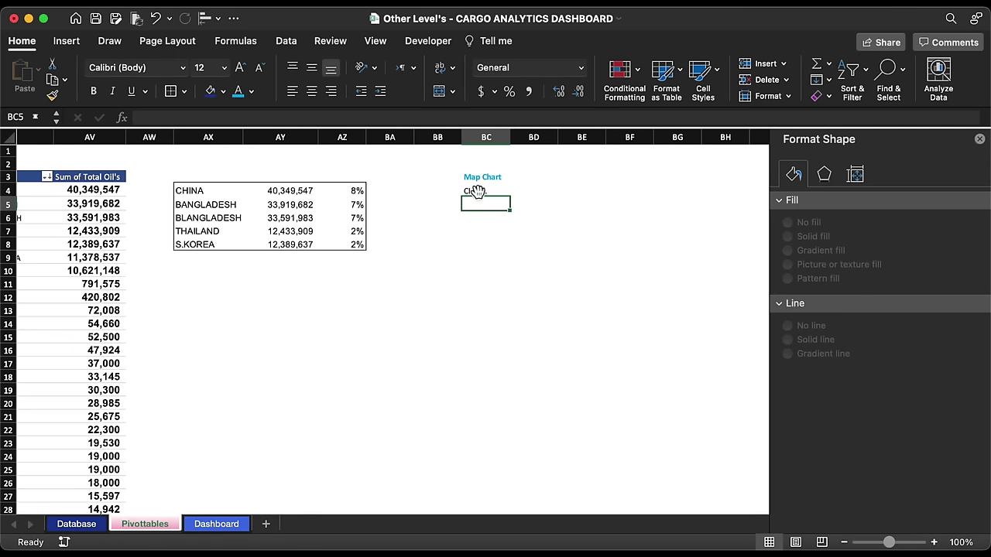
click(478, 192)
drag(516, 201, 507, 249)
- Link BC9 to EGYPT in AP4, fill down through BC13, and select the ten-country list
click(480, 258)
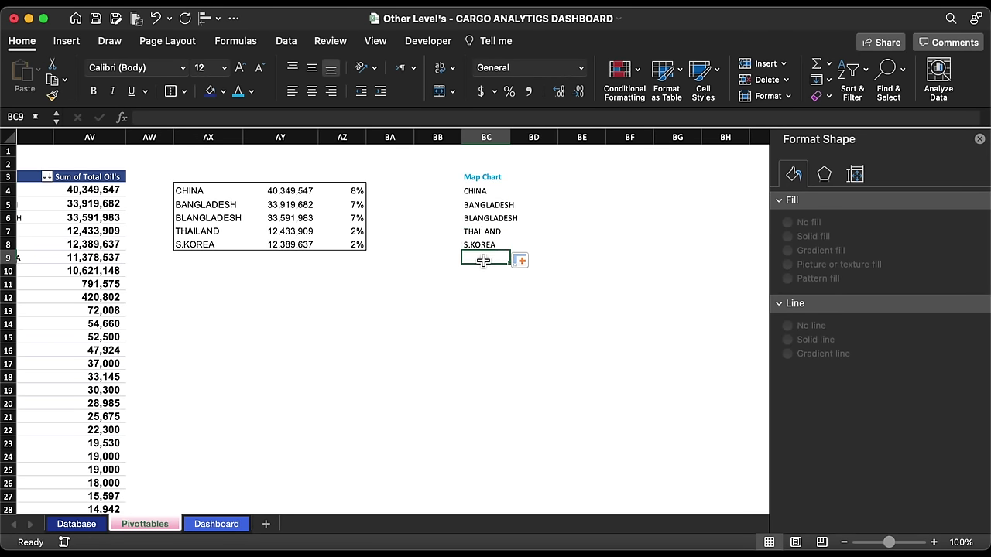
text(=)
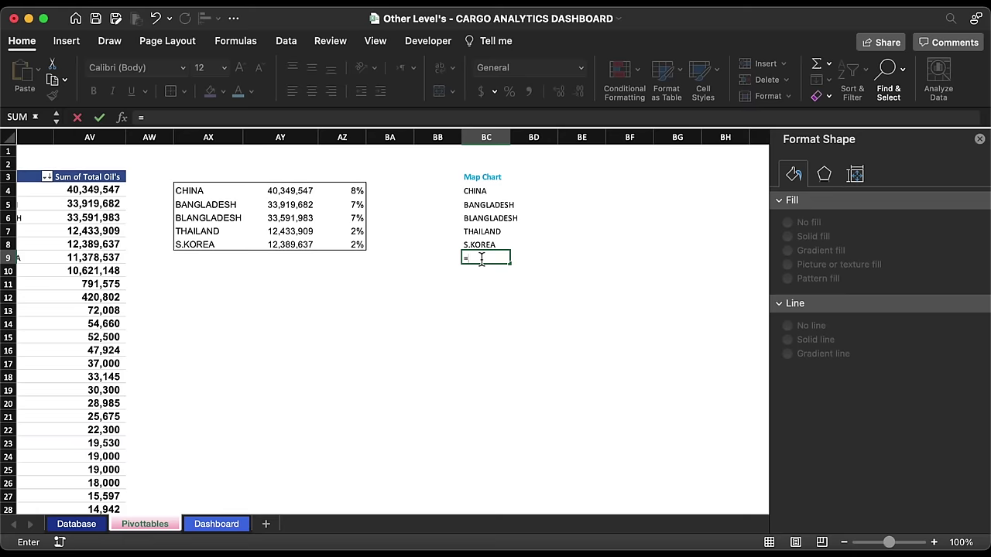
scroll(411, 270, left, 10)
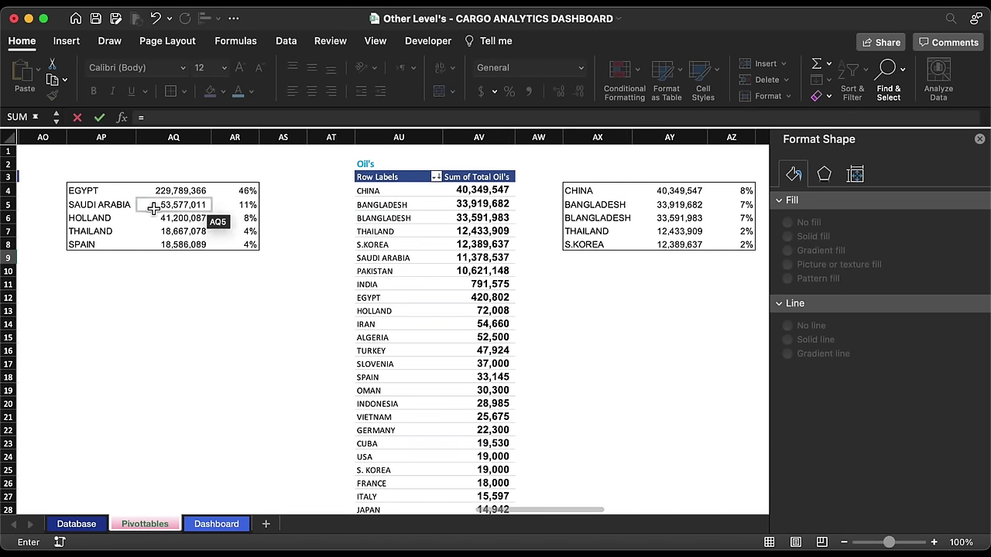
click(104, 193)
key(Return)
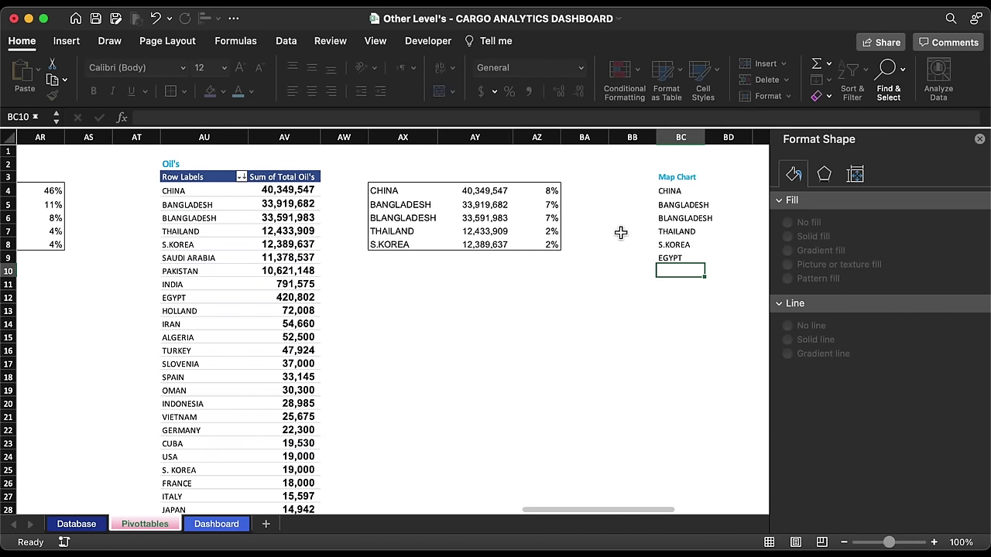
scroll(542, 263, right, 5)
click(495, 258)
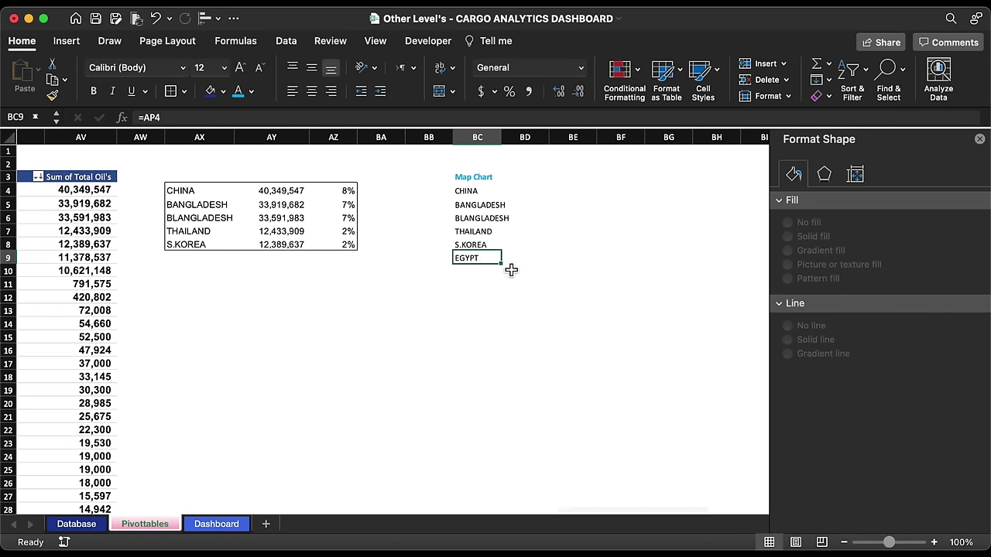
drag(503, 265, 498, 317)
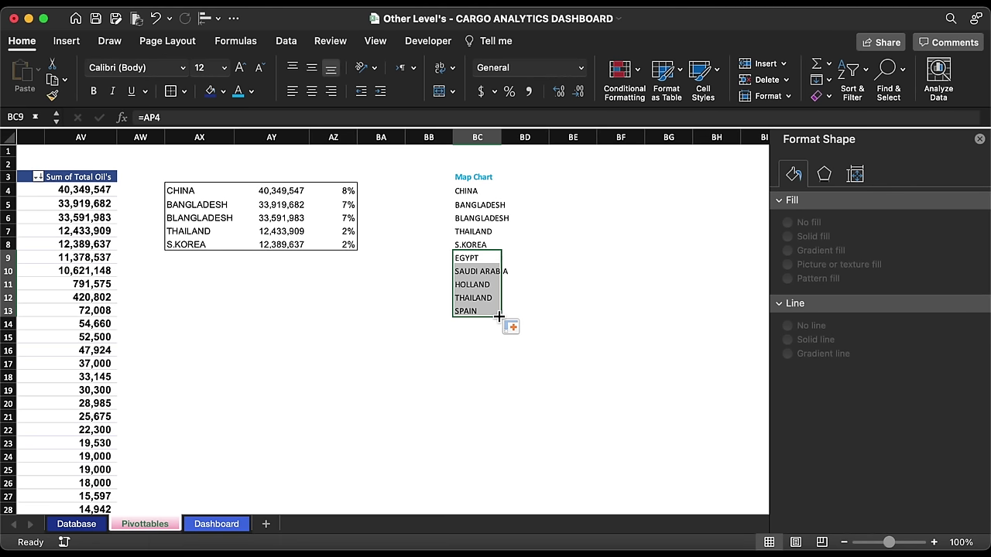
drag(474, 196, 548, 317)
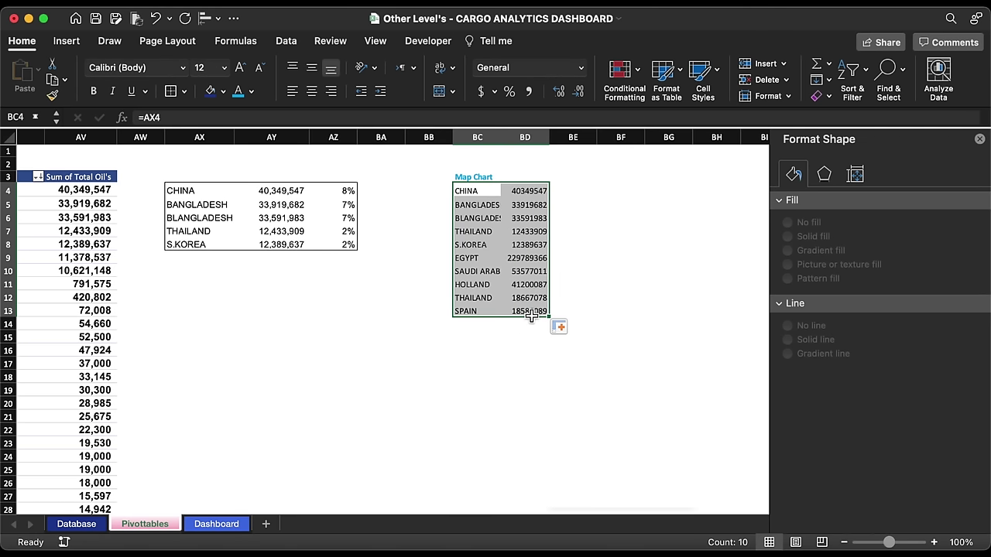
- Insert a filled map chart of the countries and delete its legend and title
click(66, 40)
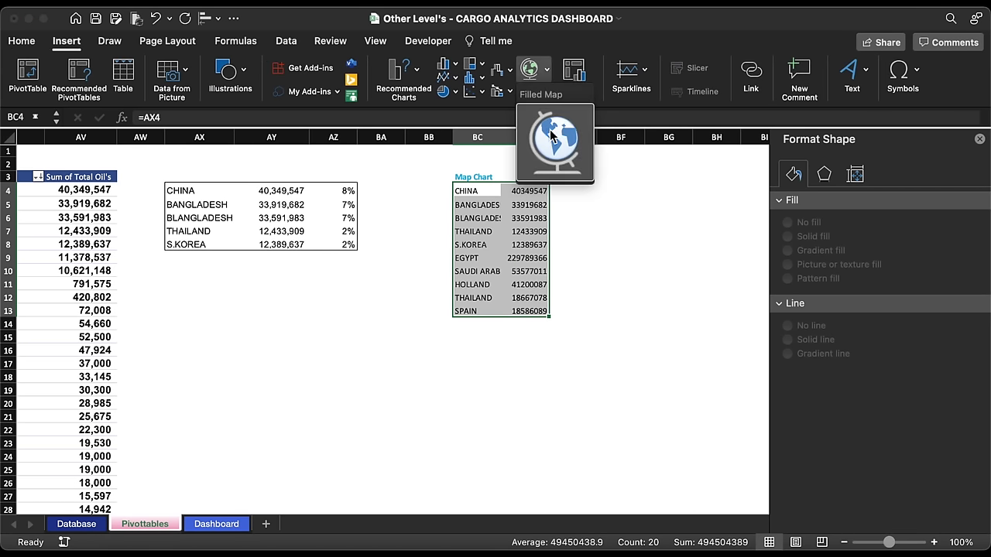
click(536, 75)
click(423, 302)
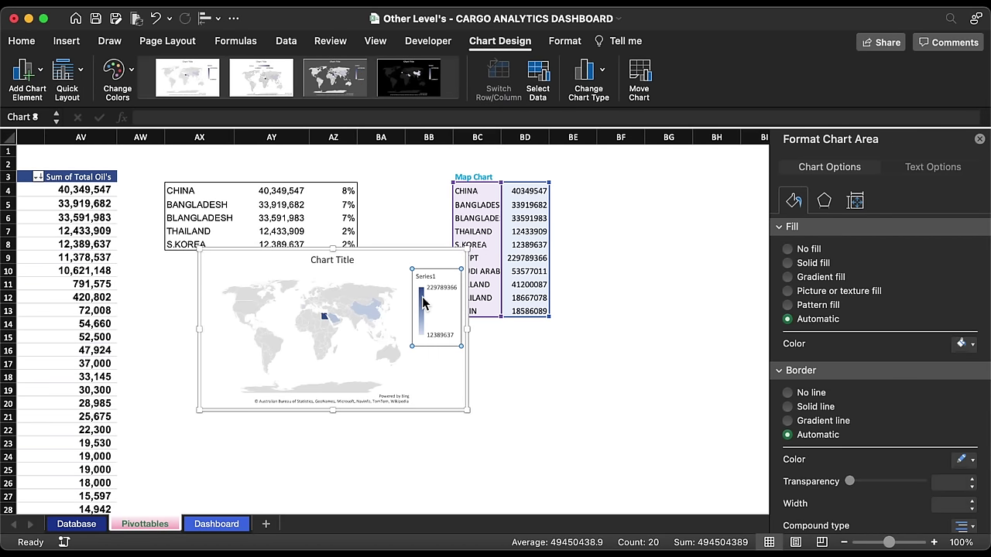
key(Delete)
click(341, 262)
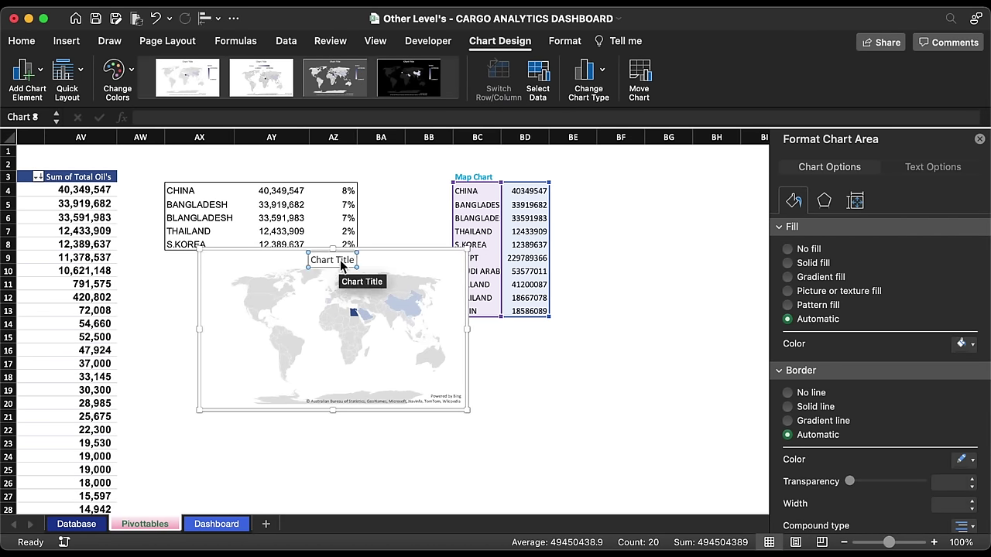
key(Delete)
- Move the map to the Dashboard sheet, sized 6.2" high by 6.4" wide
key(ctrl+x)
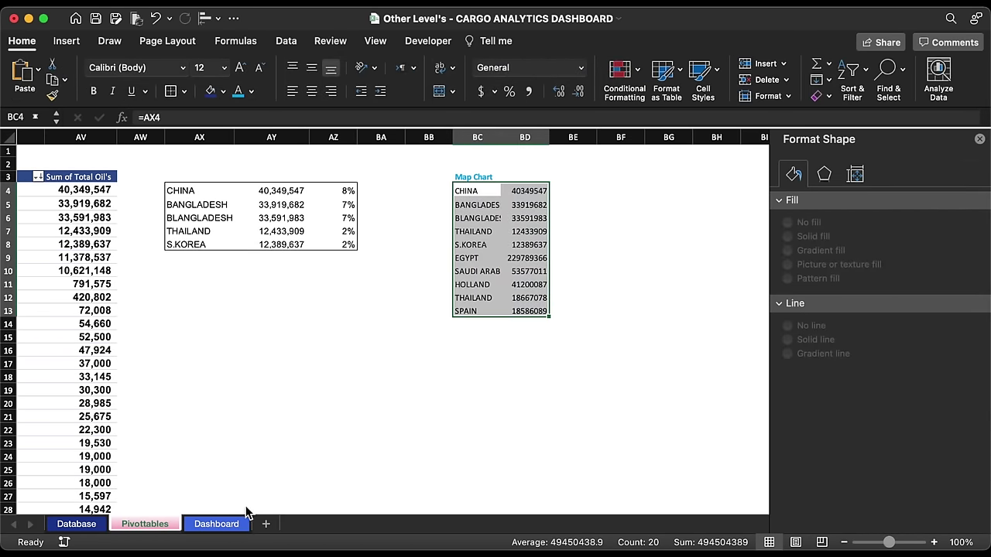
click(216, 524)
key(ctrl+v)
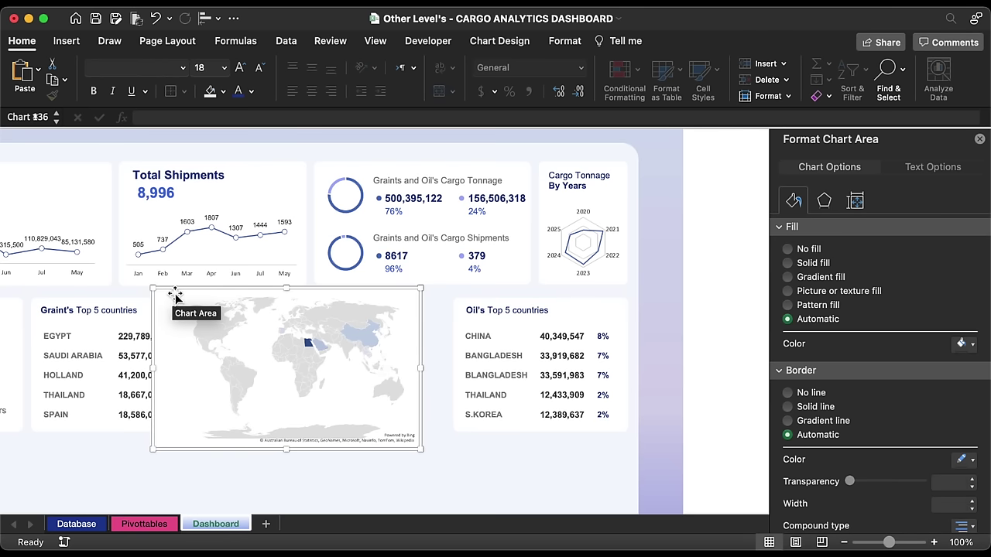
click(556, 47)
click(754, 71)
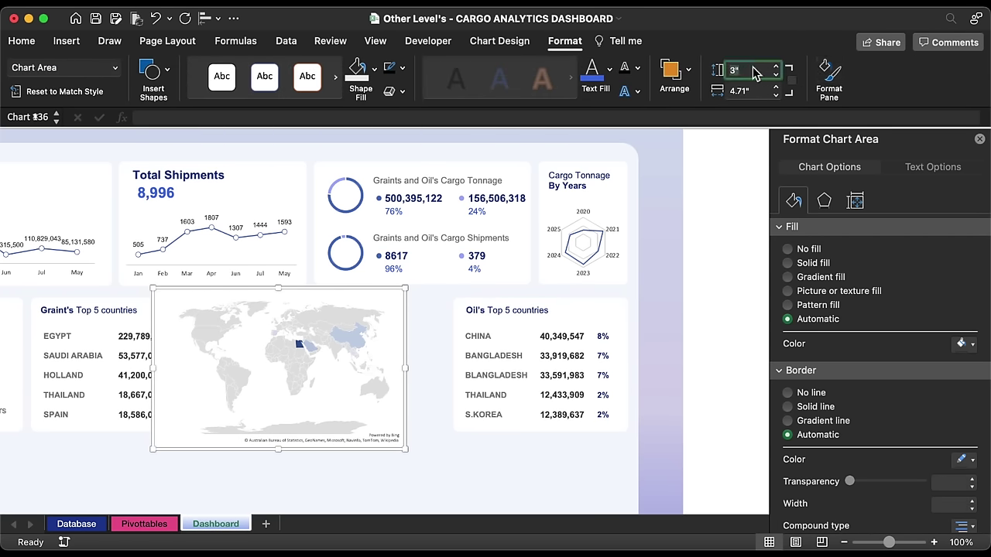
text(6.2)
key(Tab)
text(6)
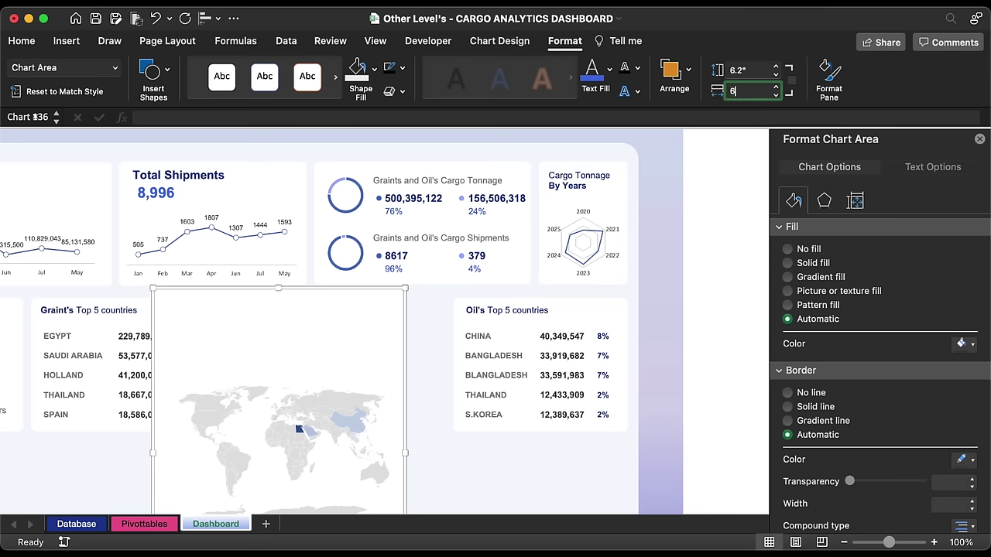
key(Return)
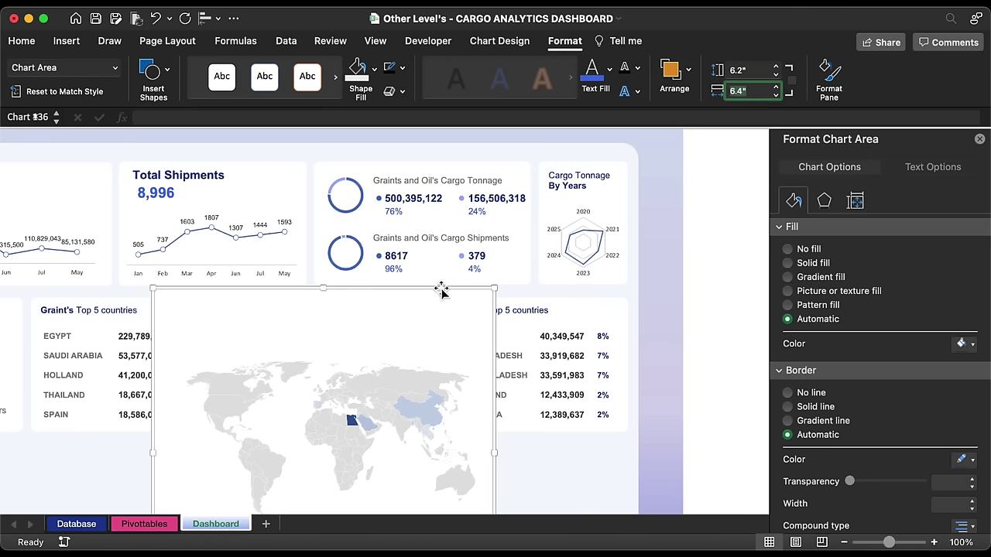
drag(441, 289, 404, 220)
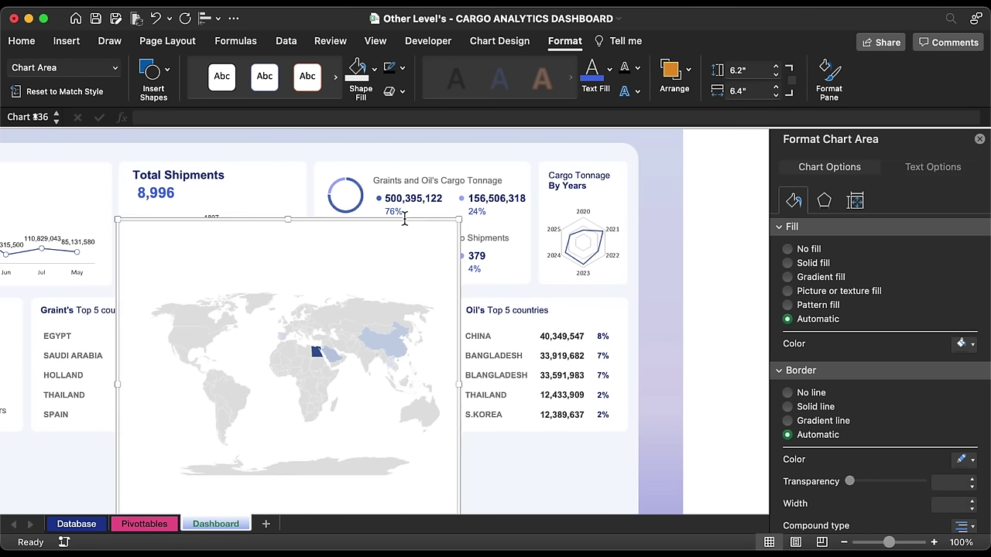
- Draw a rounded rectangle over the map, sized 2.92" by 4.71"
click(154, 76)
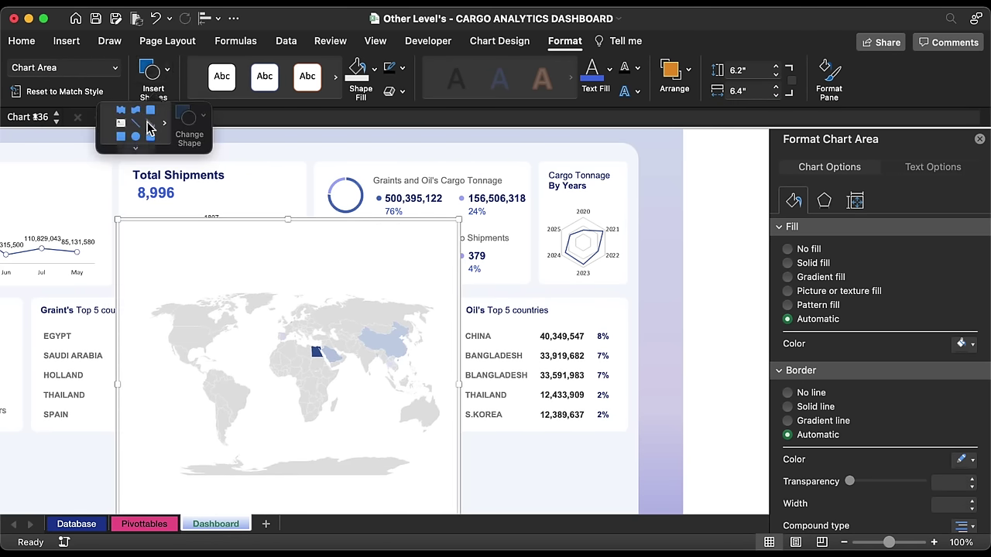
click(152, 138)
mouse_move(357, 154)
mouse_down()
mouse_move(192, 300)
mouse_move(141, 327)
mouse_up()
drag(271, 282, 289, 406)
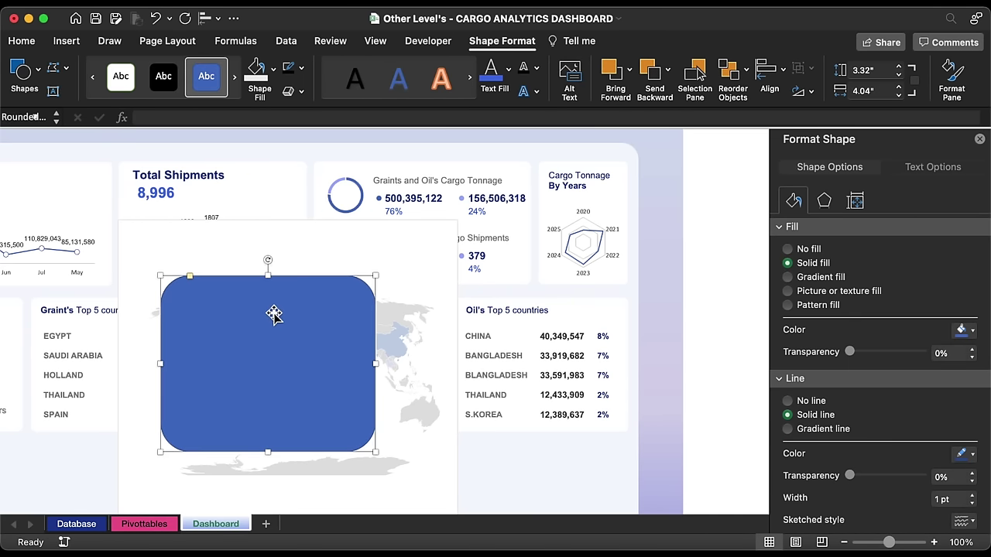
click(881, 70)
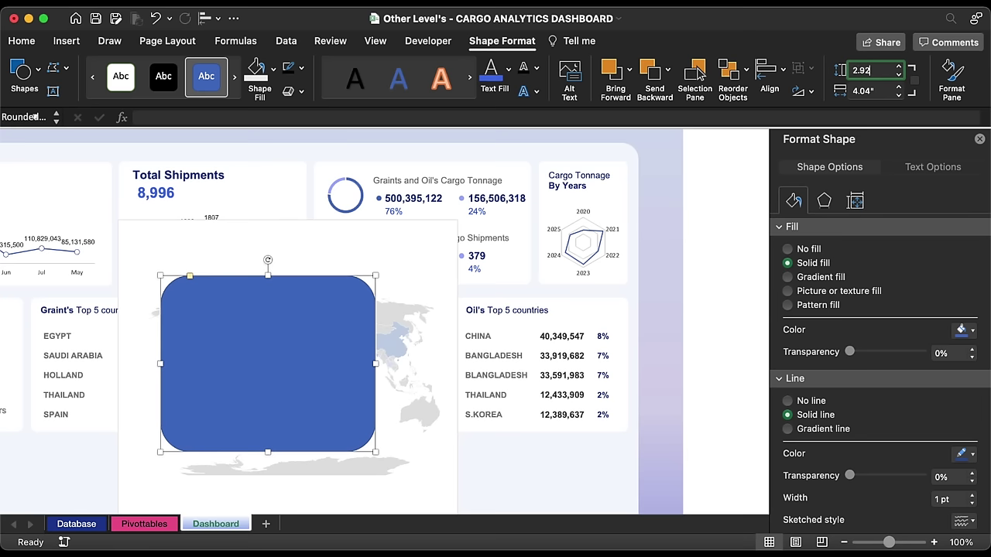
key(Return)
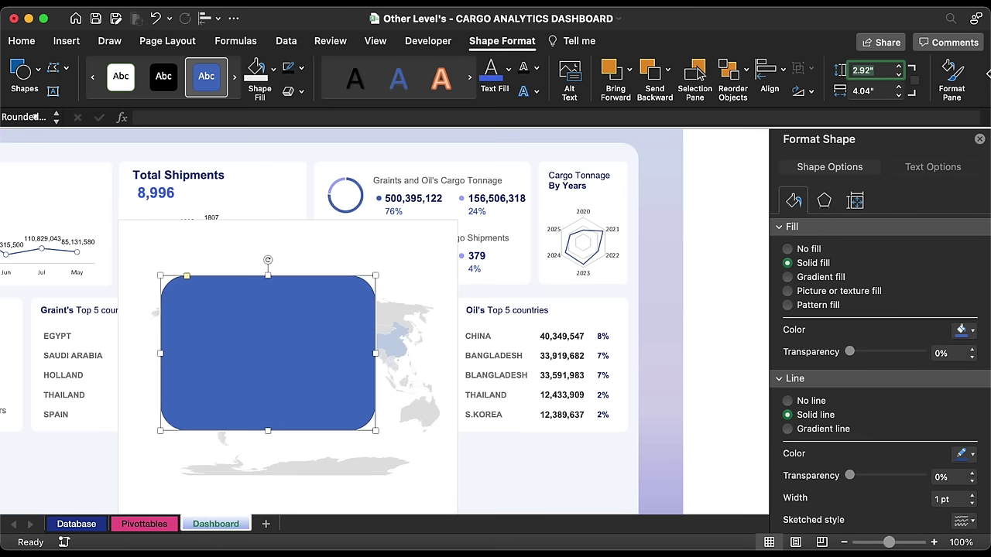
click(868, 93)
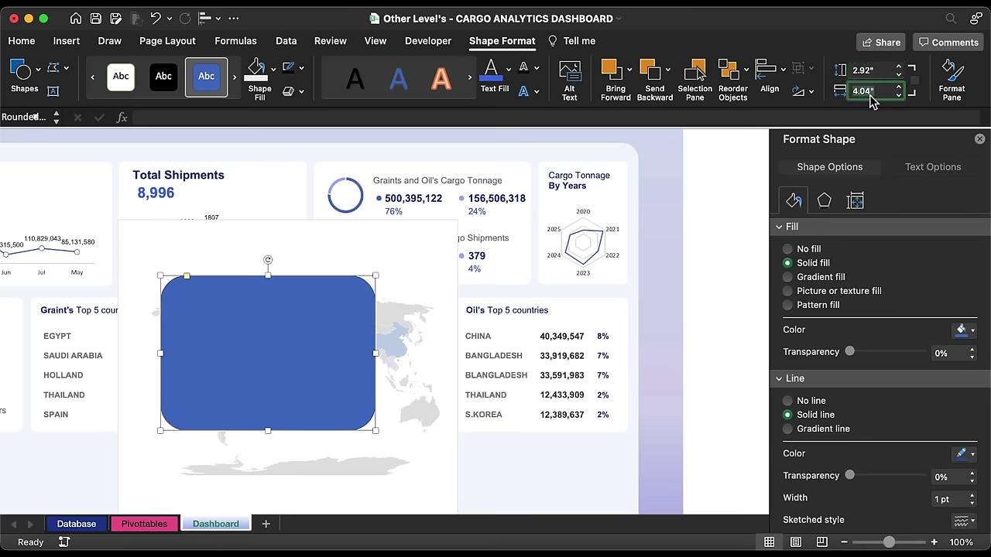
text(4.71)
key(Return)
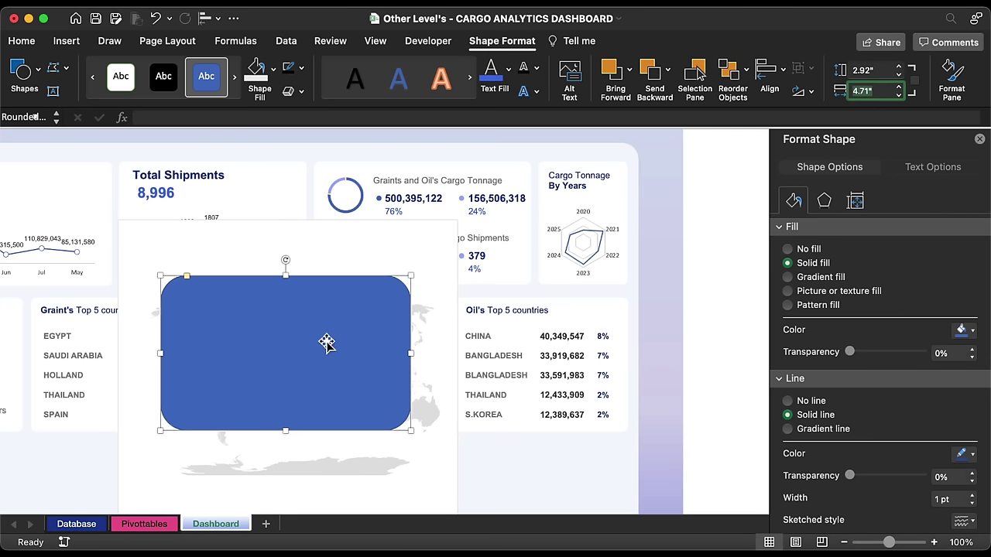
drag(322, 341, 336, 357)
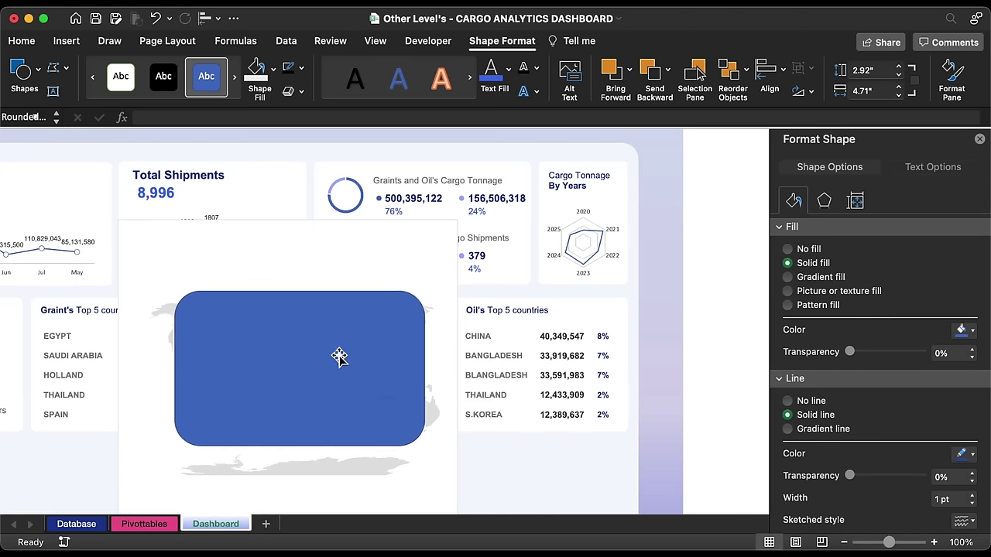
- Give the rectangle no fill and a 30 pt F5F7FD outline
click(789, 250)
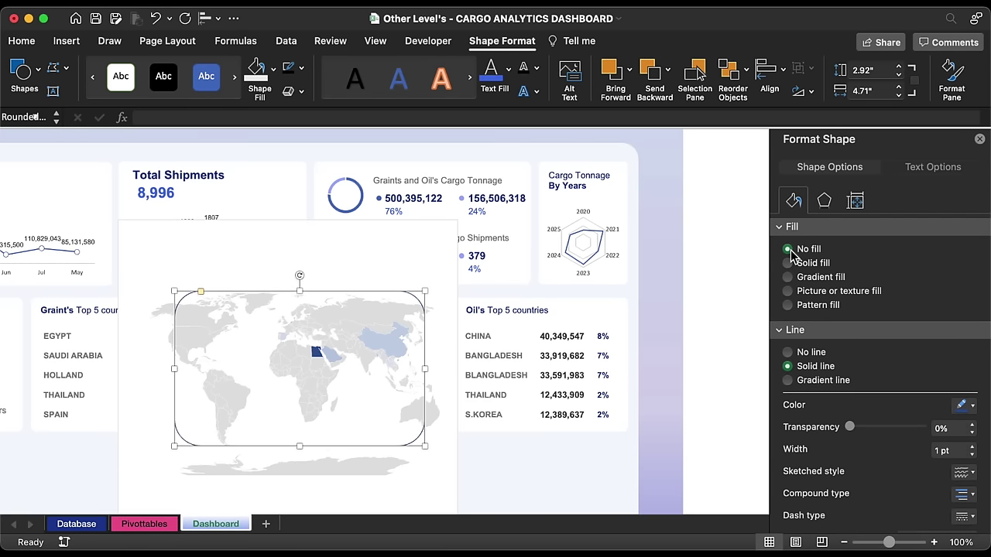
click(955, 452)
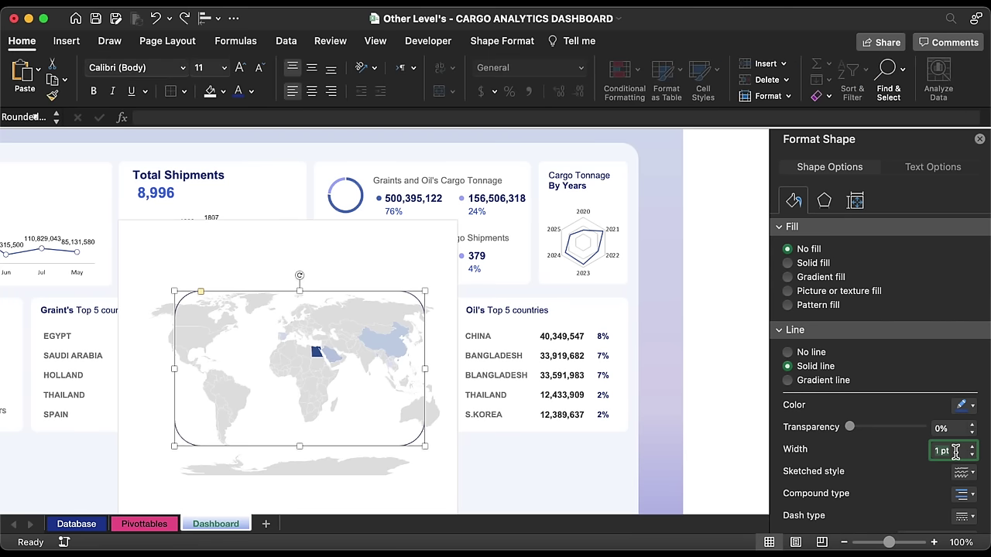
text(30)
key(Return)
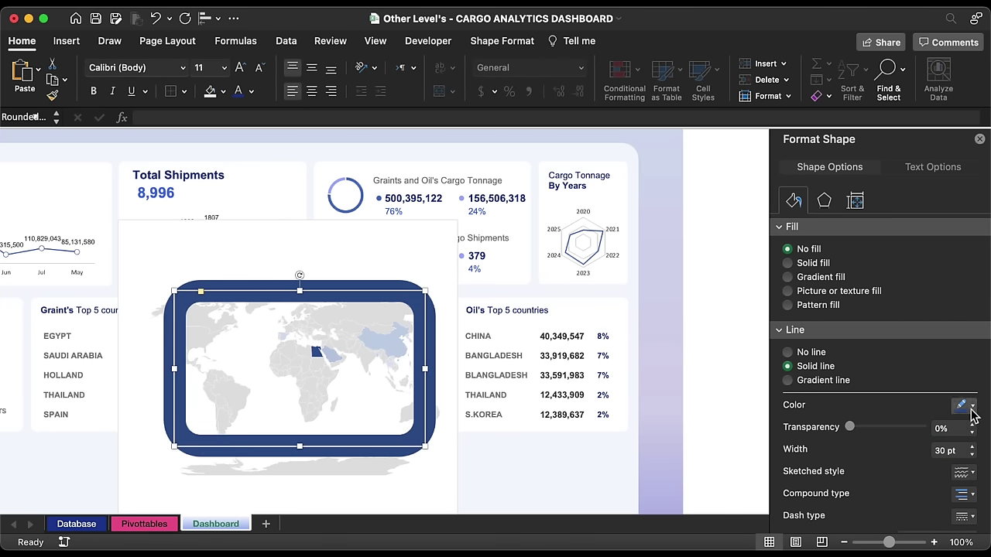
click(971, 405)
click(898, 387)
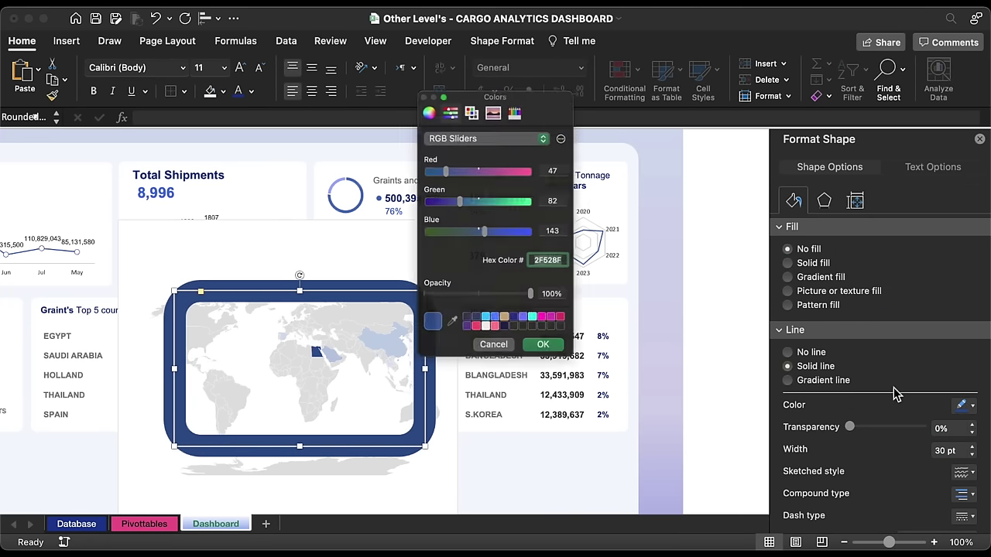
key(super+v)
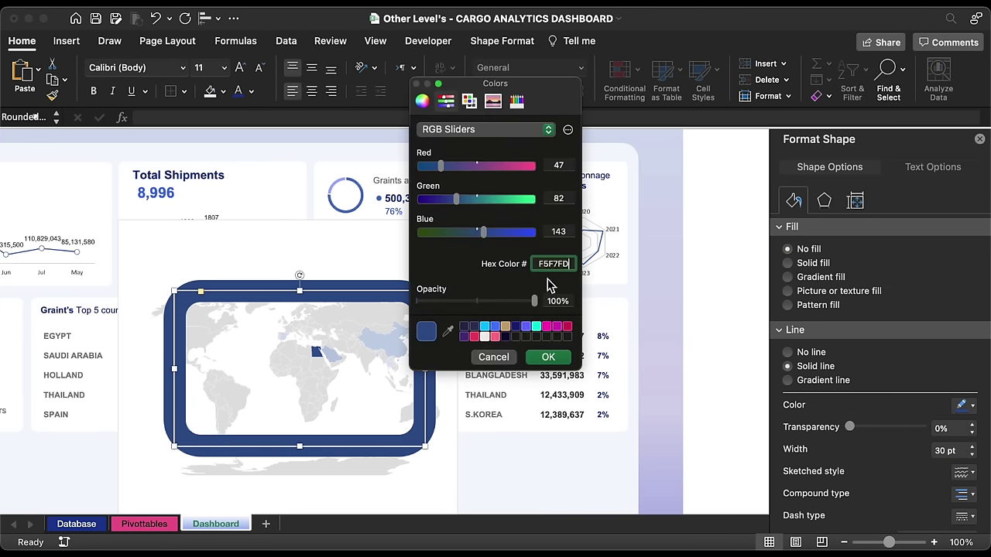
click(548, 358)
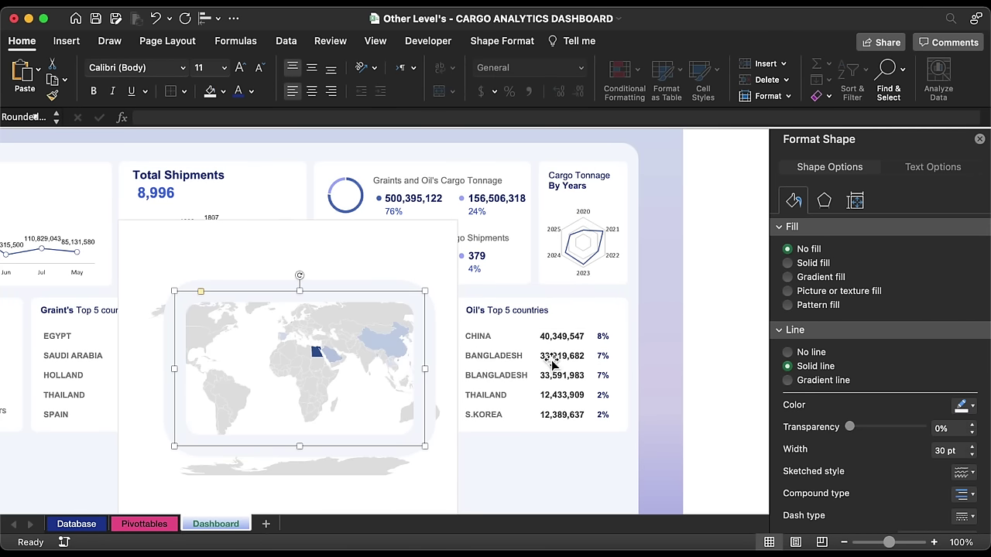
click(430, 258)
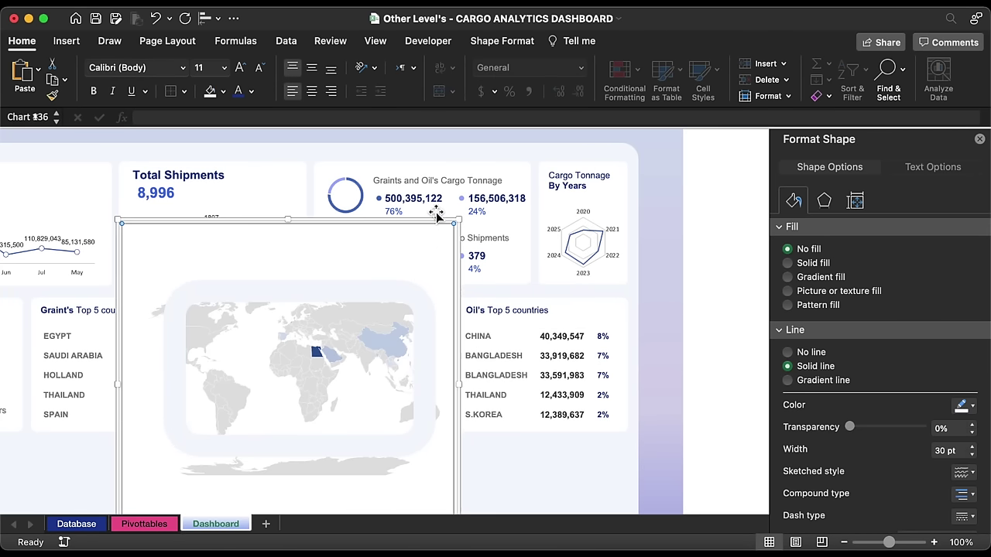
- Apply a gradient fill to the chart area and set its first stop to 3F70E5
click(807, 278)
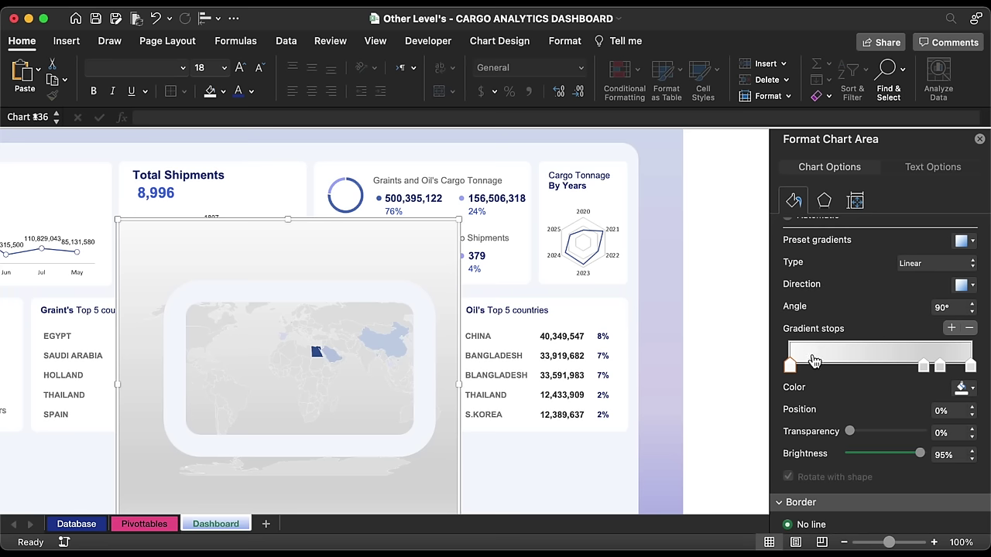
click(970, 328)
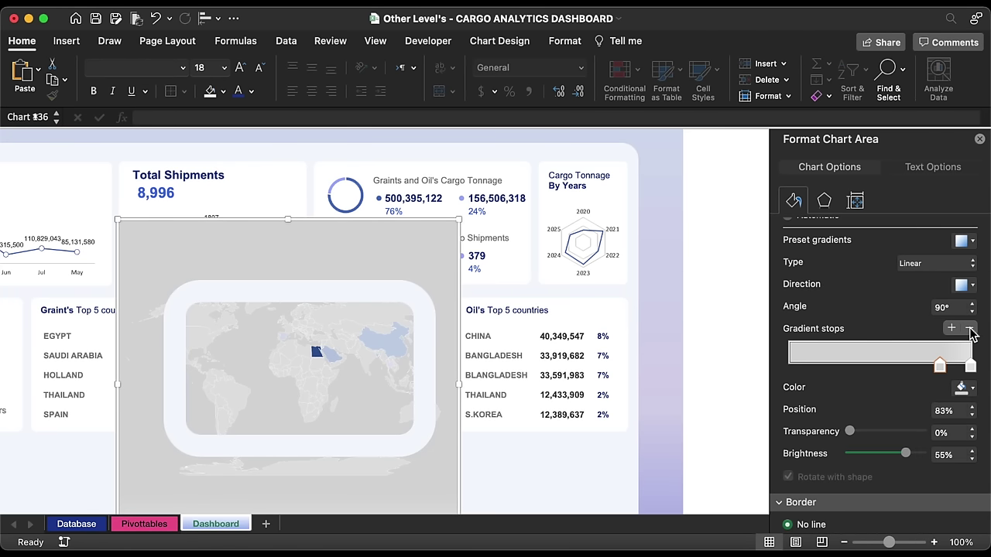
drag(939, 374, 770, 367)
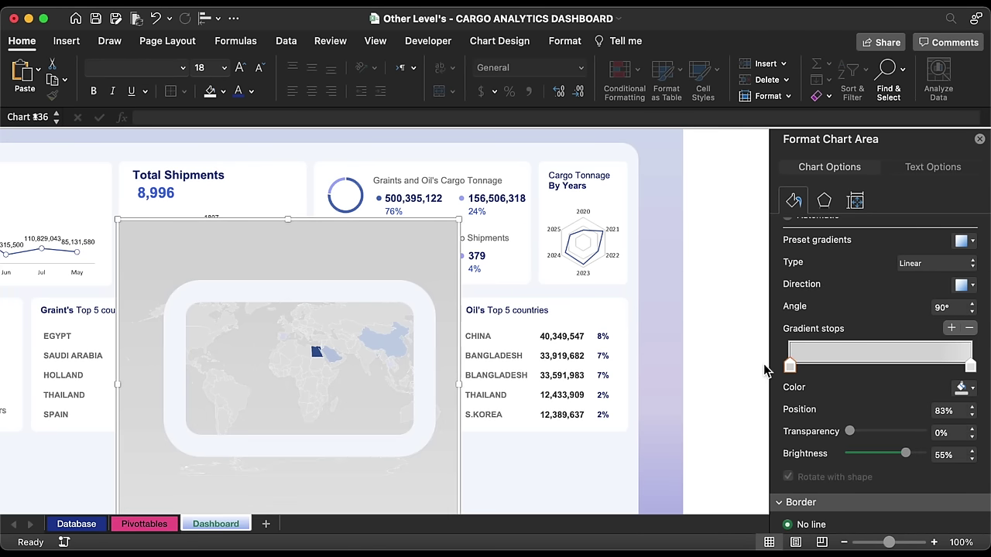
click(964, 387)
click(910, 369)
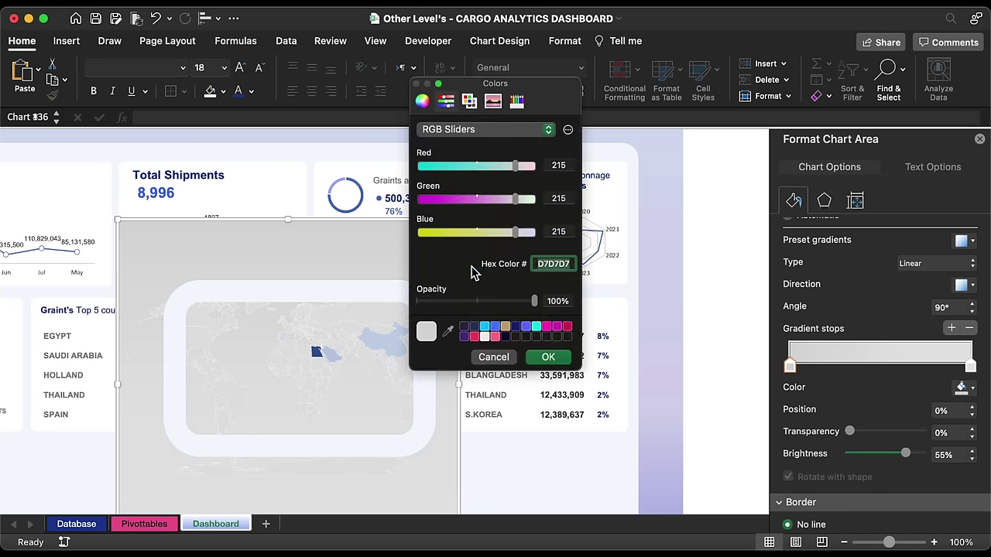
click(561, 361)
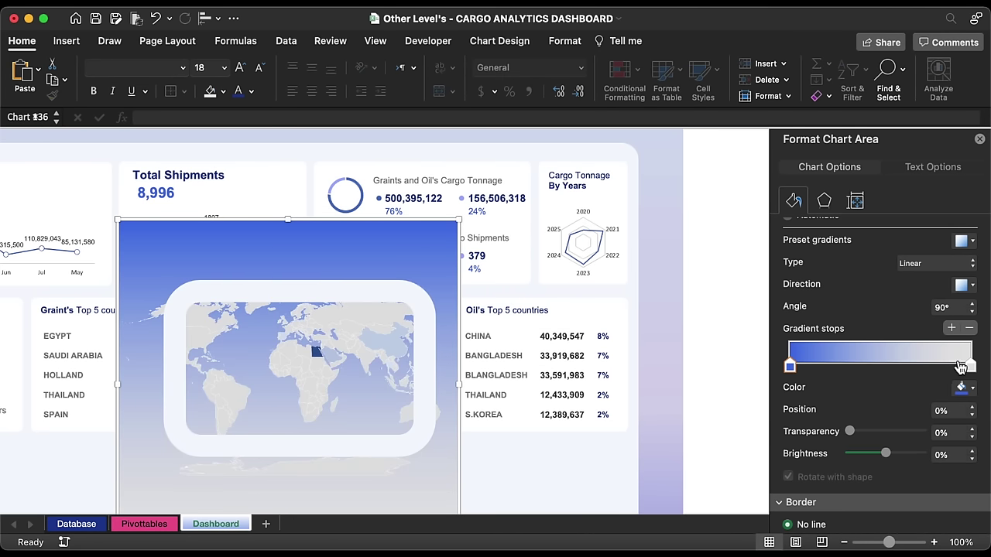
- Set the end stop to 7E9FF5 and rearrange the two gradient stops
click(970, 367)
click(962, 387)
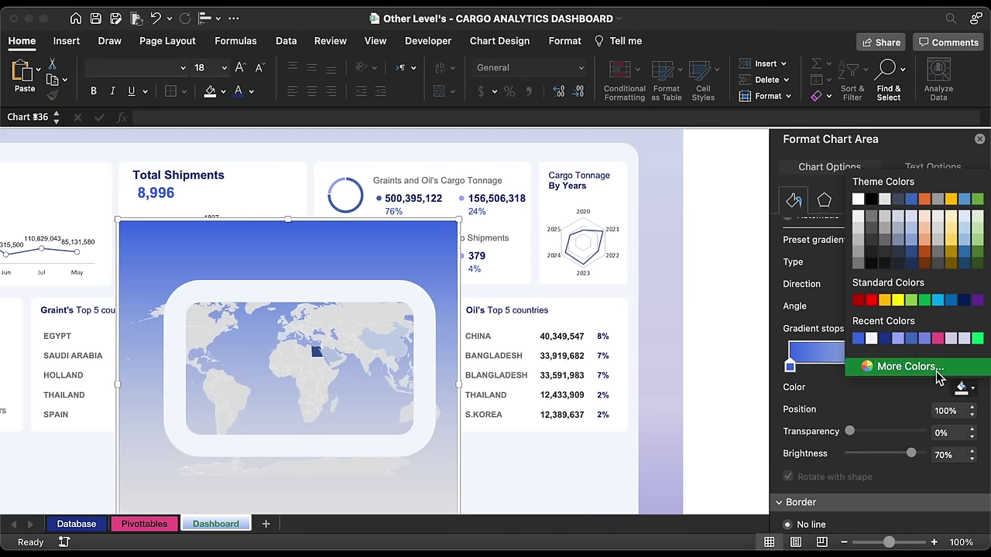
click(907, 366)
text(7E9FF5)
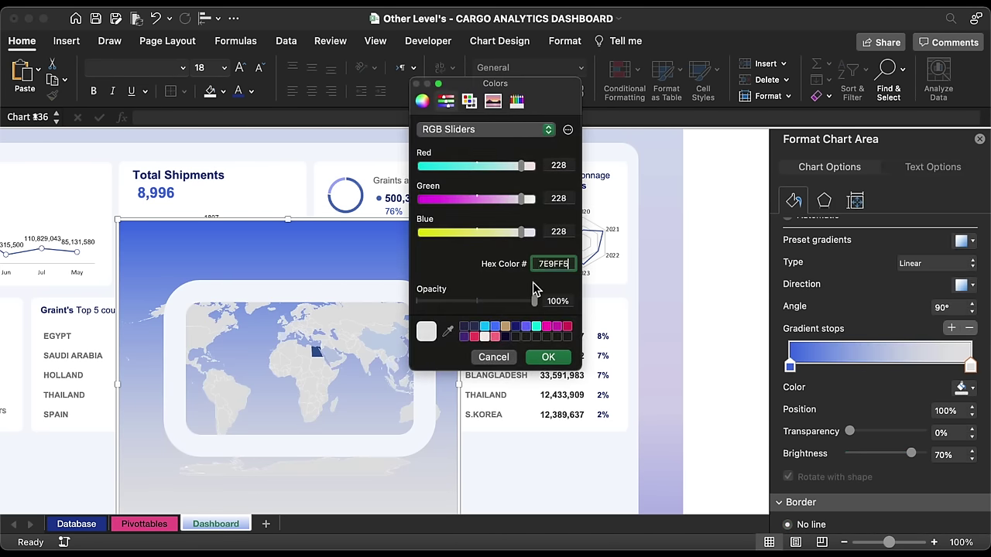
click(565, 358)
drag(790, 368, 891, 356)
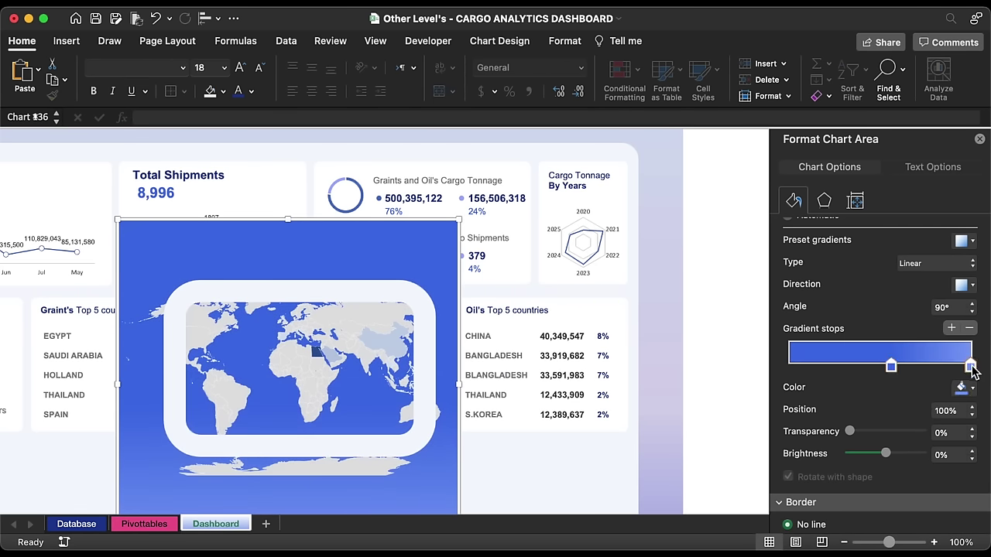
drag(967, 361, 771, 364)
drag(894, 374, 970, 367)
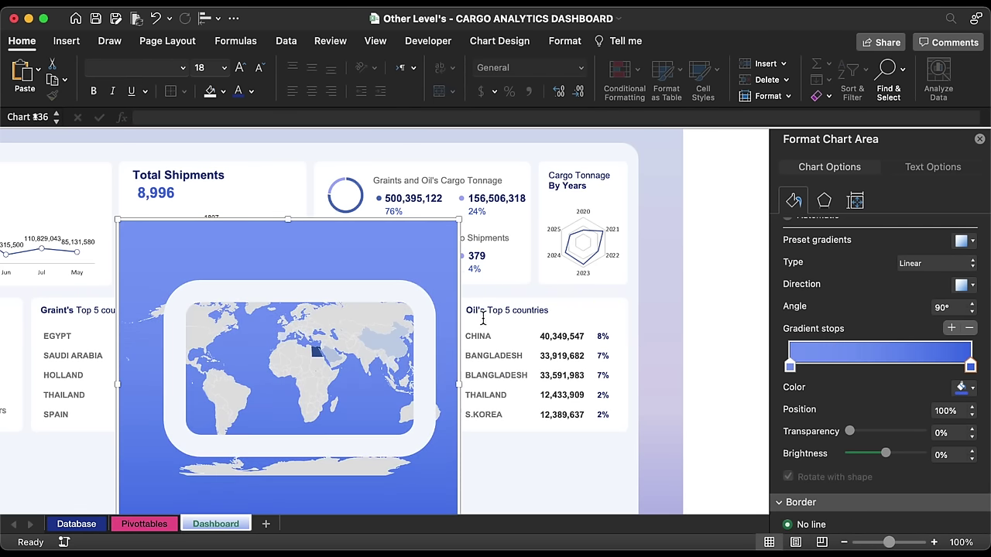
click(365, 320)
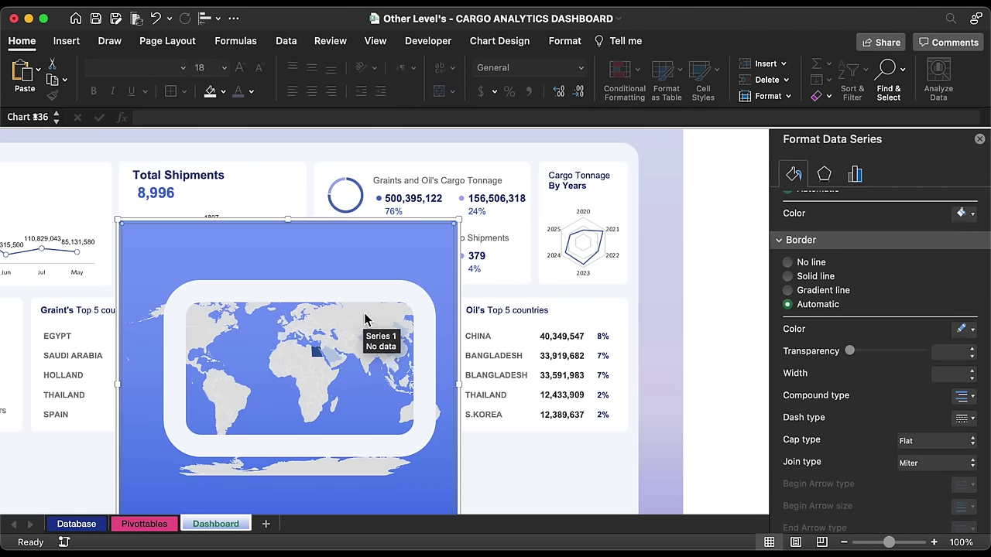
scroll(786, 267, up, 3)
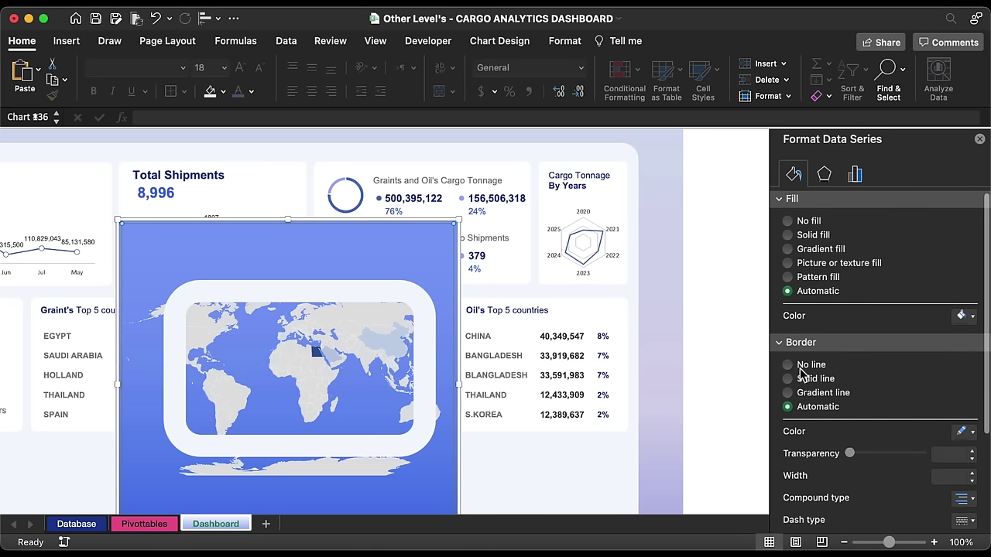
- Give the map countries no border and a solid white fill
click(788, 366)
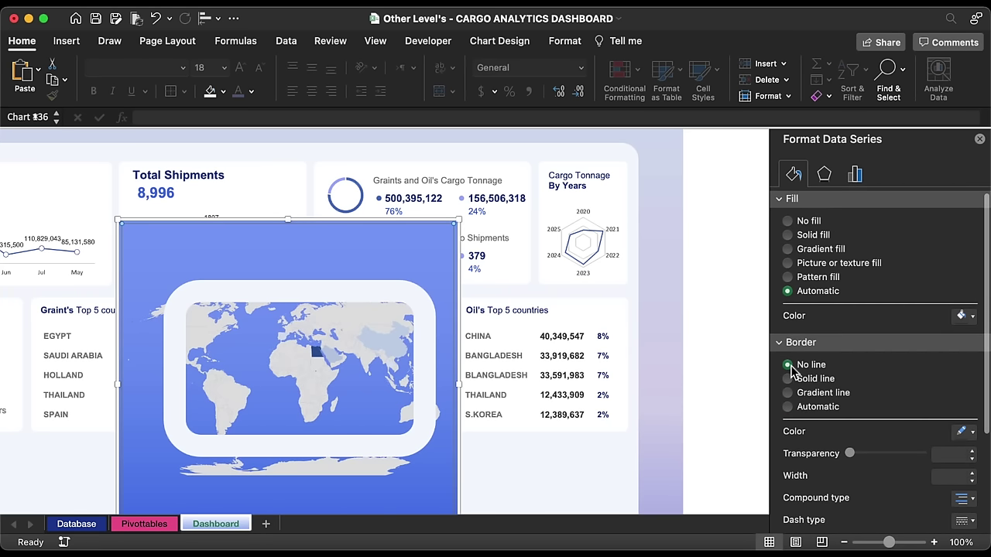
click(797, 237)
click(966, 319)
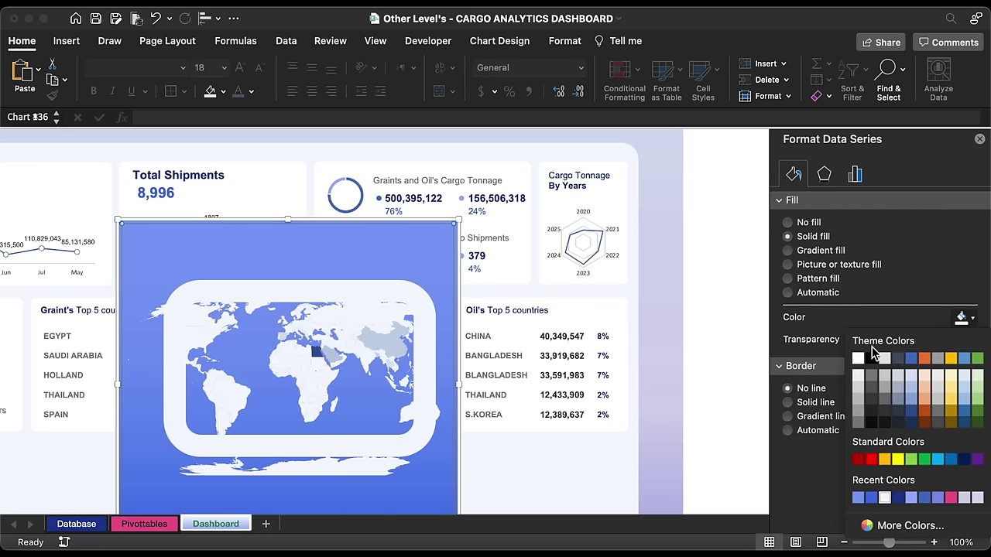
click(859, 359)
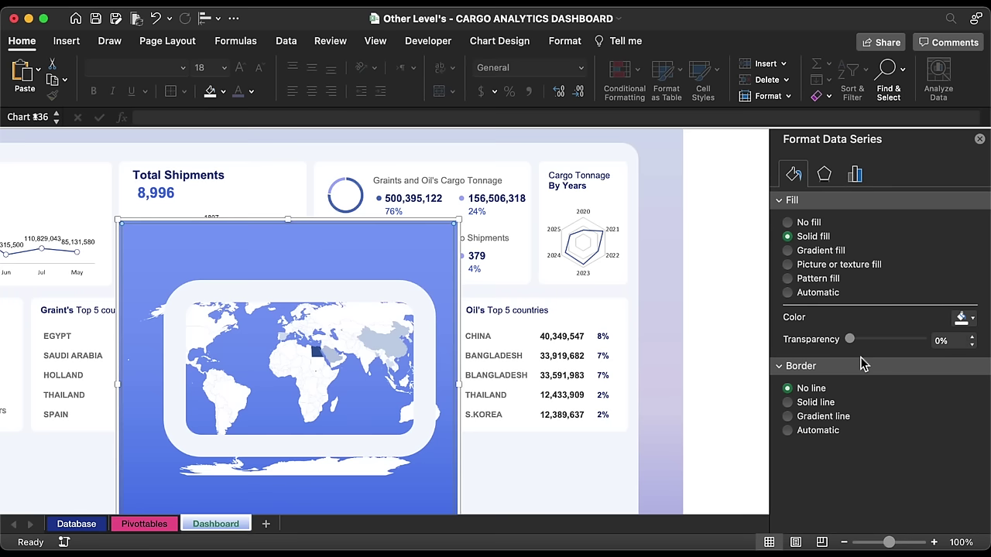
- Colour Egypt pink and Spain dark navy on the map
mouse_move(412, 370)
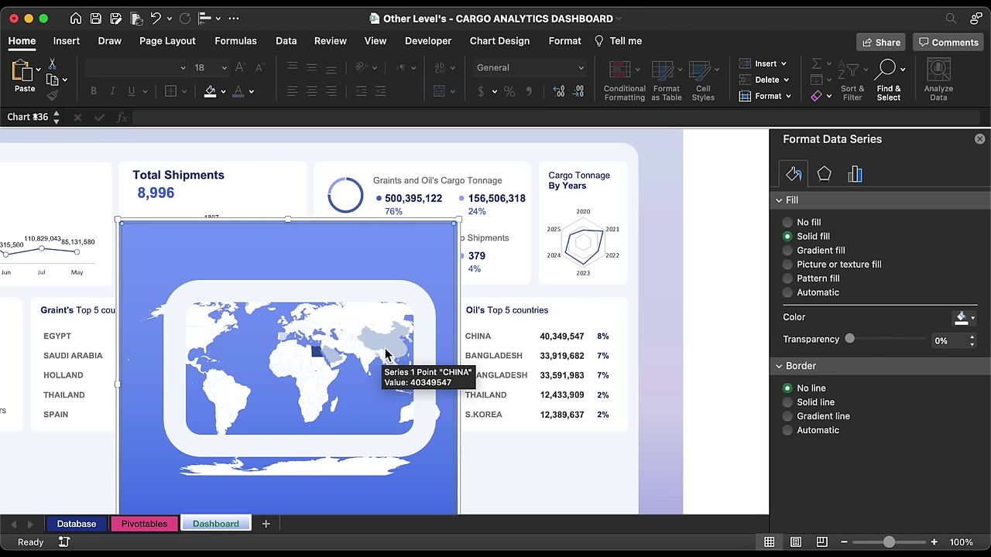
click(316, 354)
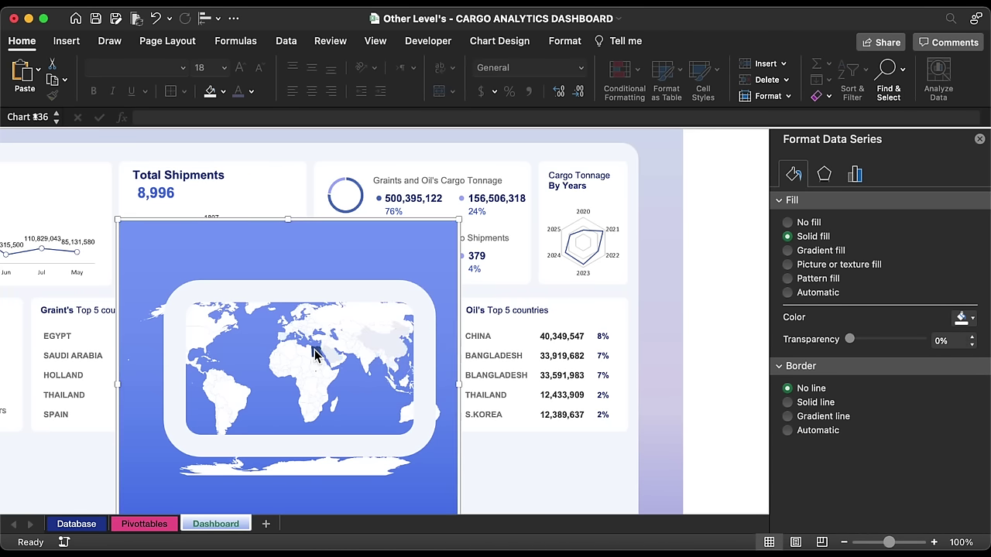
click(223, 92)
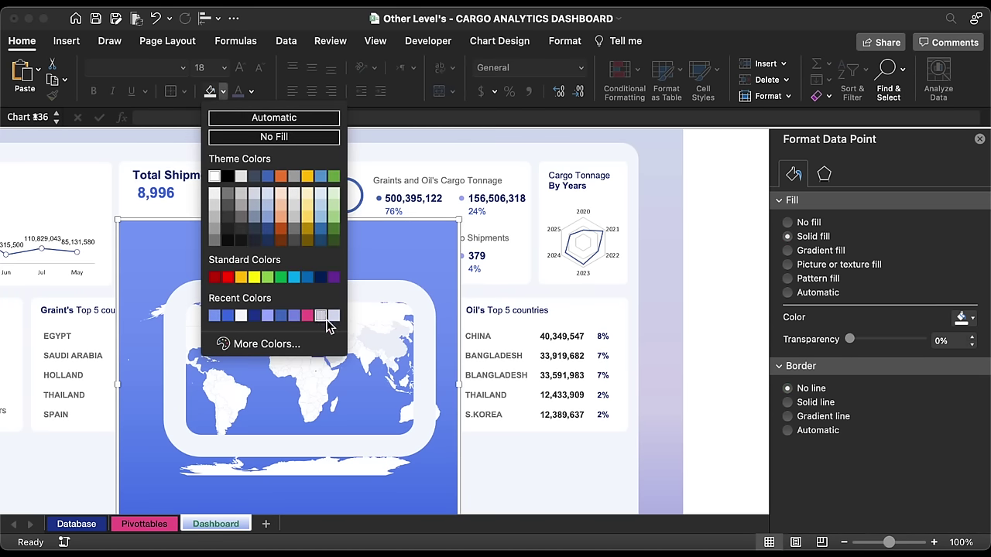
click(308, 317)
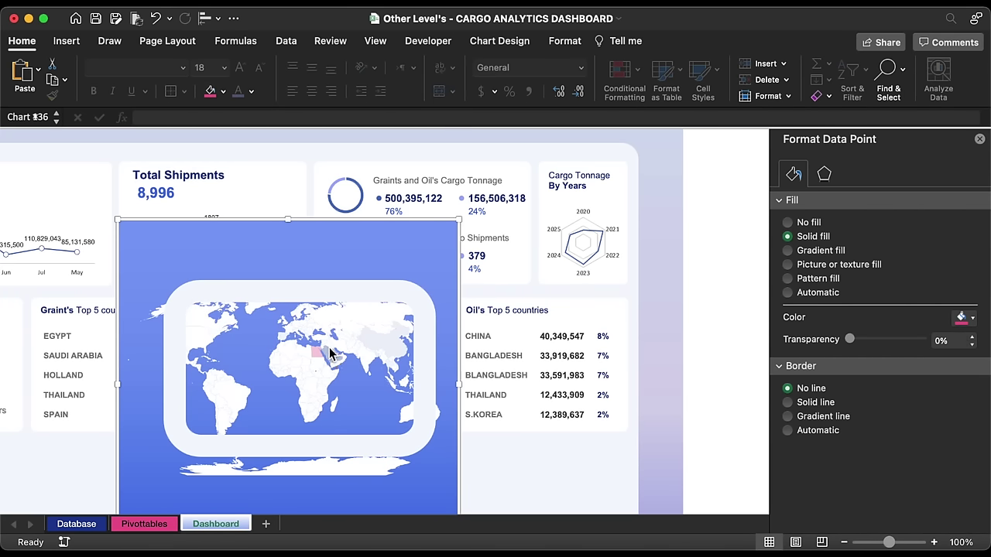
click(224, 92)
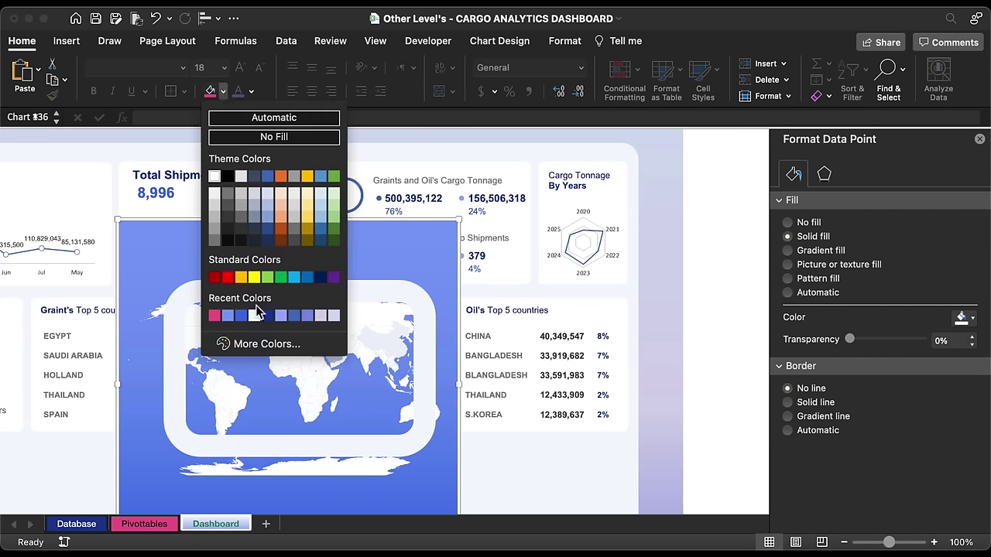
click(267, 316)
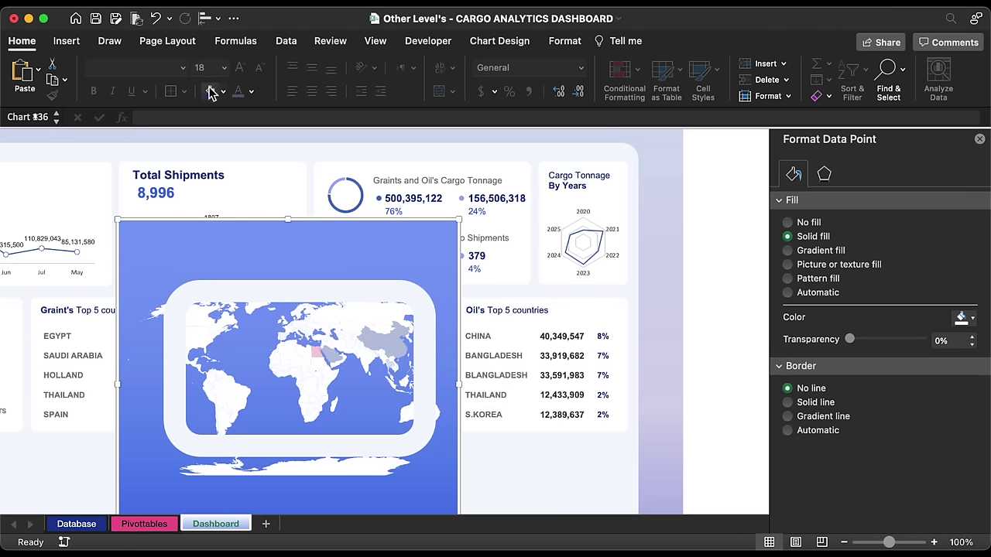
click(284, 338)
click(211, 92)
click(442, 343)
scroll(442, 357, left, 5)
scroll(442, 356, down, 3)
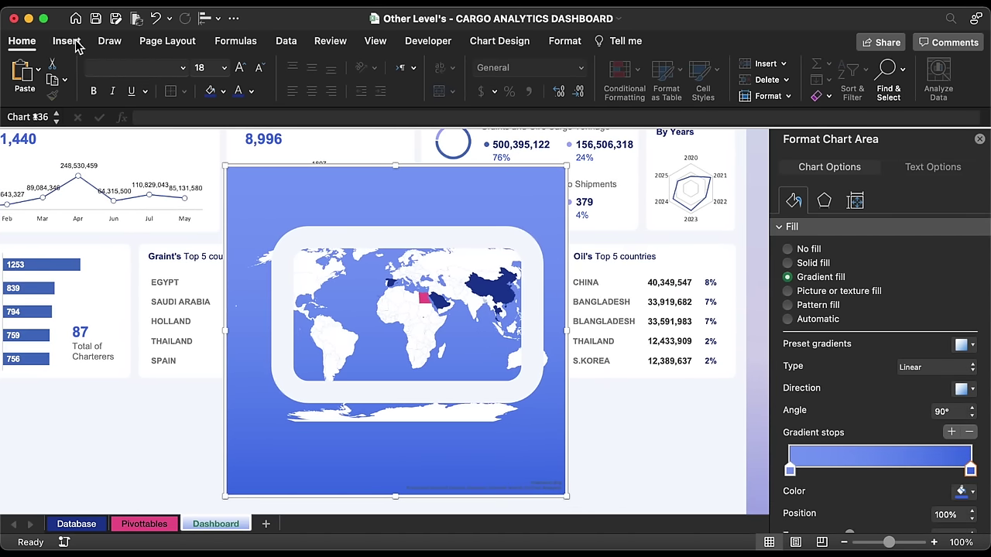
- Draw a very light rectangle over the map's top edge and a 2-inch copy below
click(66, 40)
click(230, 77)
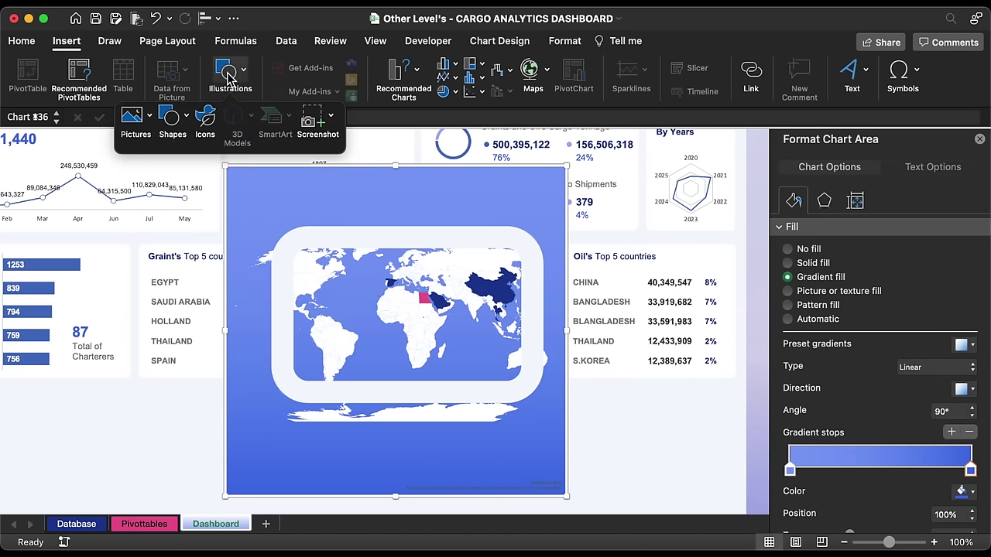
click(190, 120)
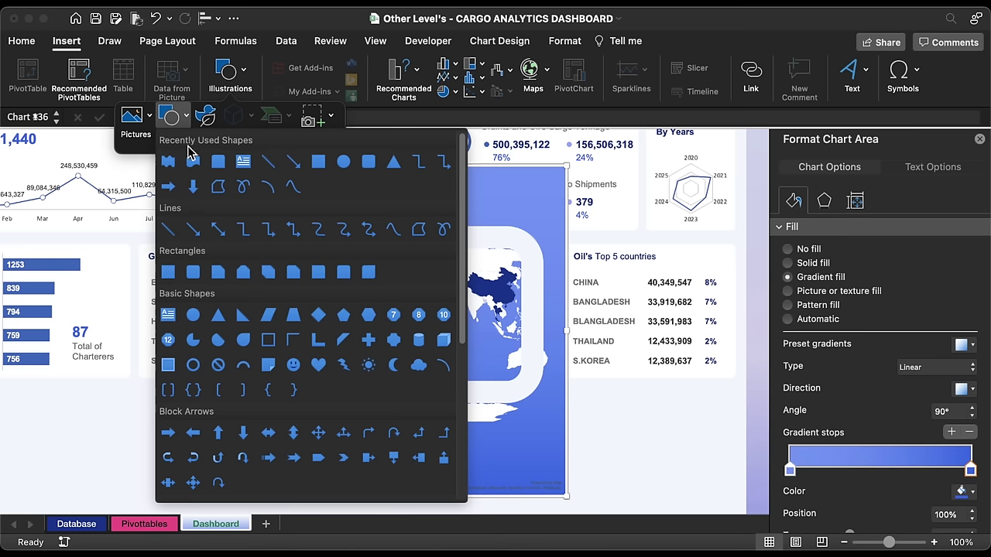
click(319, 164)
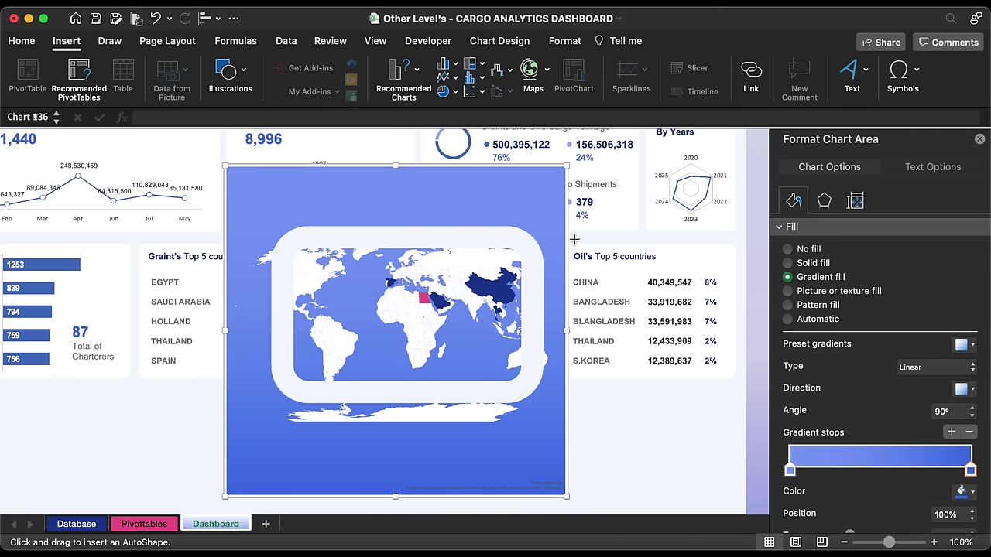
drag(573, 237, 207, 188)
drag(215, 166, 222, 164)
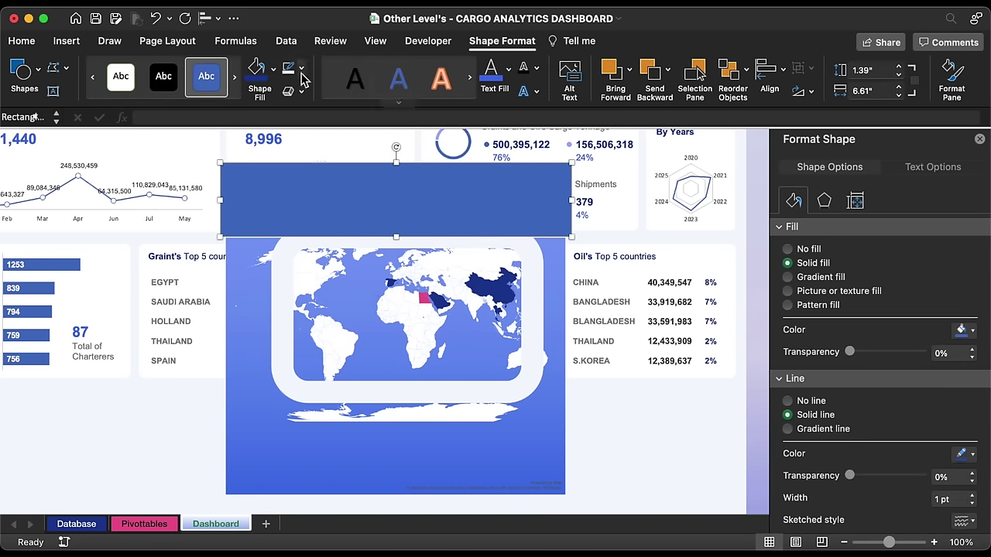
click(271, 69)
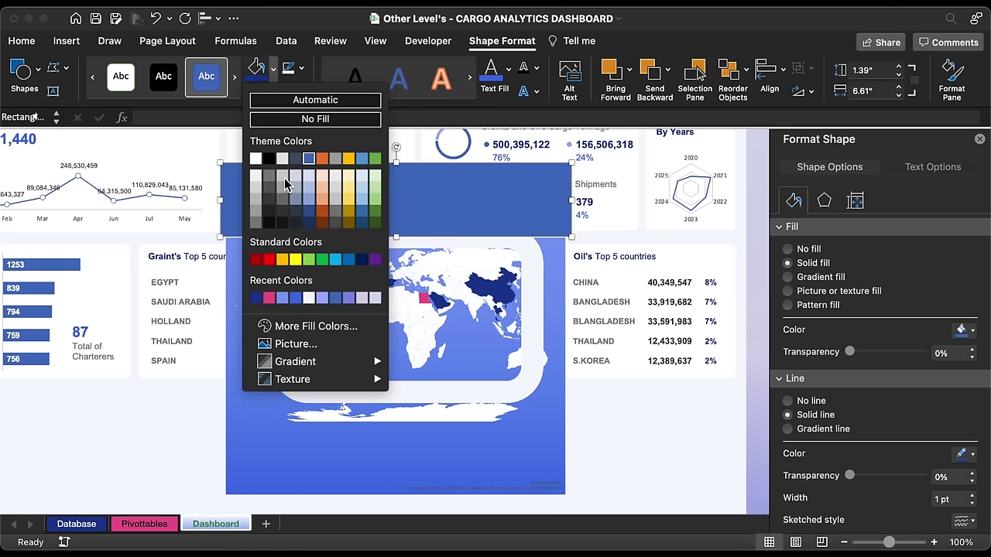
click(309, 300)
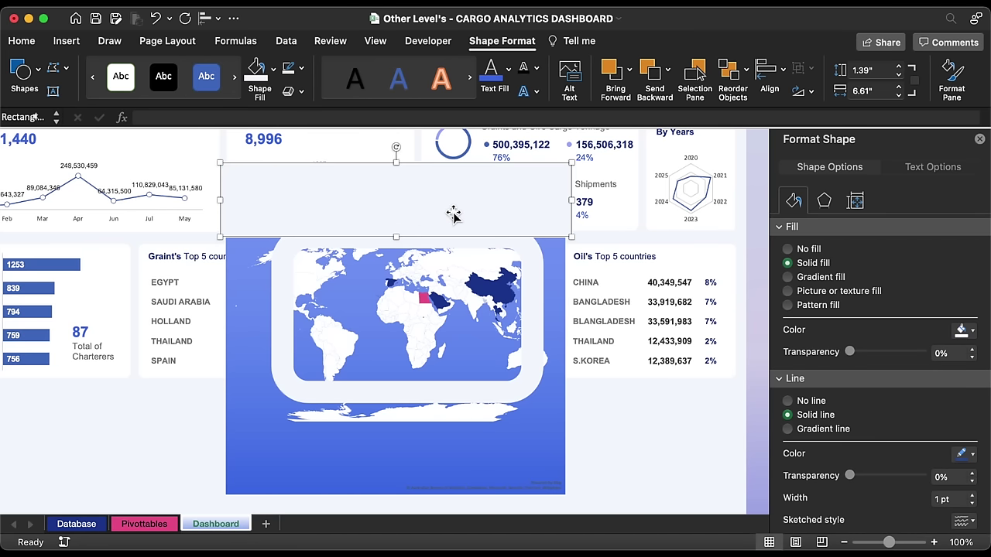
drag(421, 216, 414, 441)
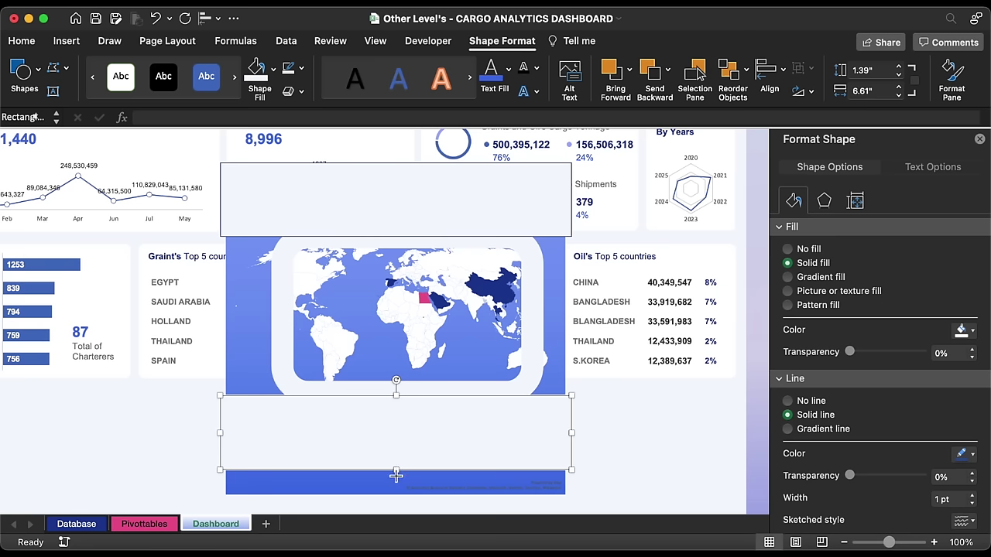
drag(396, 474, 397, 503)
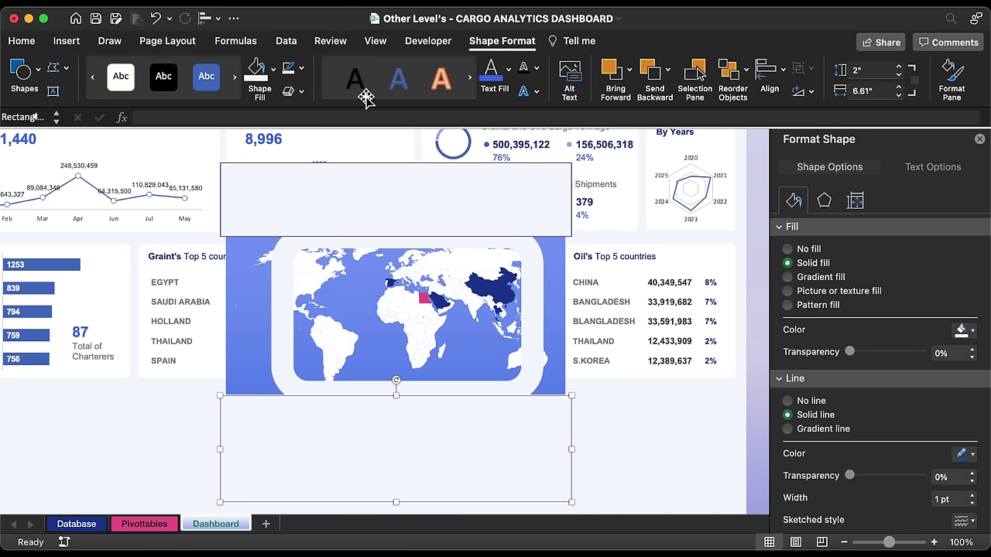
- Remove the outlines from the top and bottom light rectangles
click(302, 71)
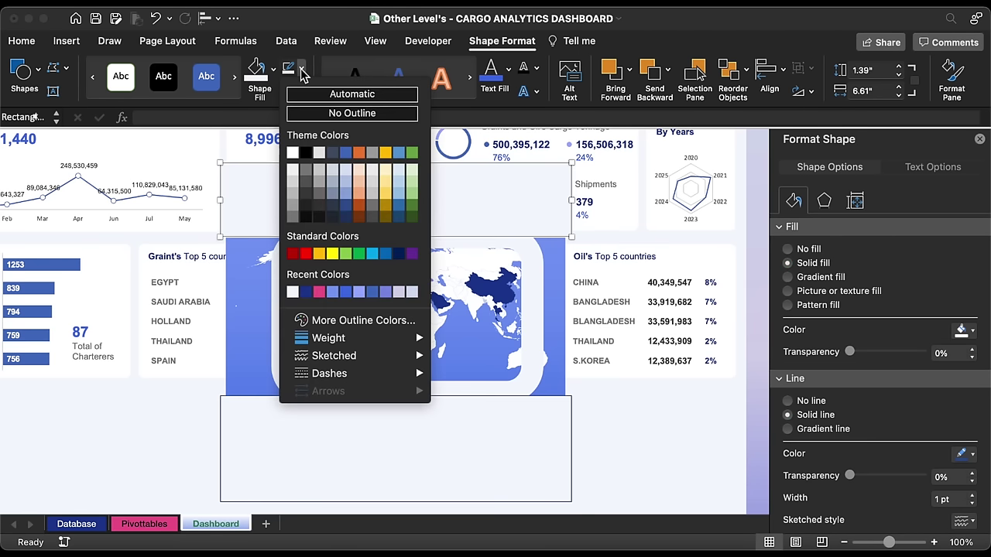
click(364, 235)
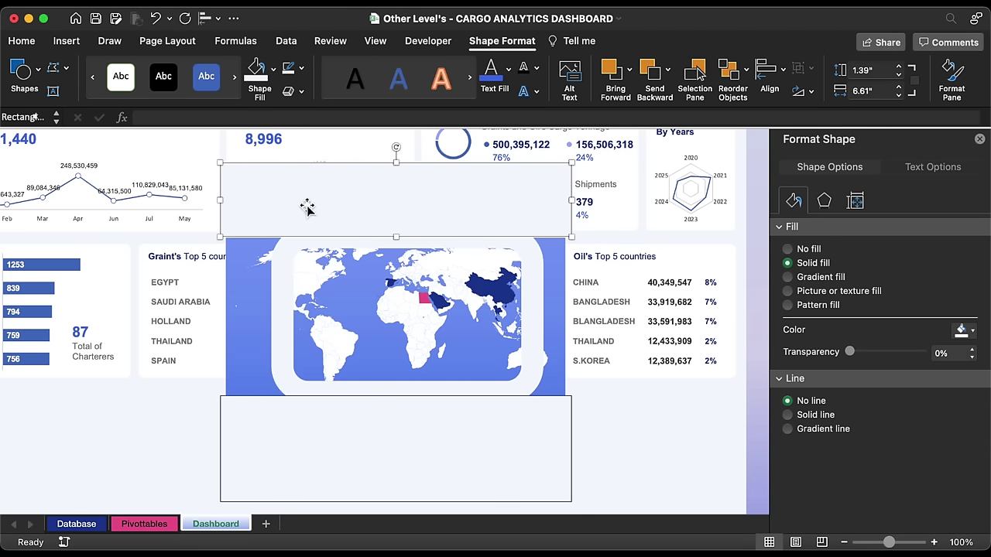
click(321, 426)
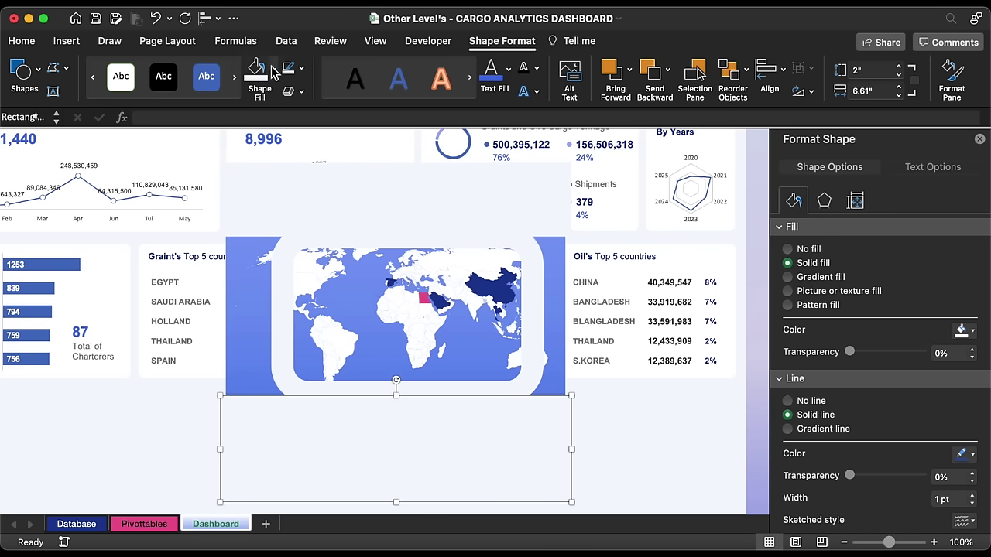
click(288, 73)
click(341, 219)
- Add a tall light strip over the map's side edge and reduce the frame's corner rounding
drag(364, 197, 347, 270)
drag(398, 210, 287, 409)
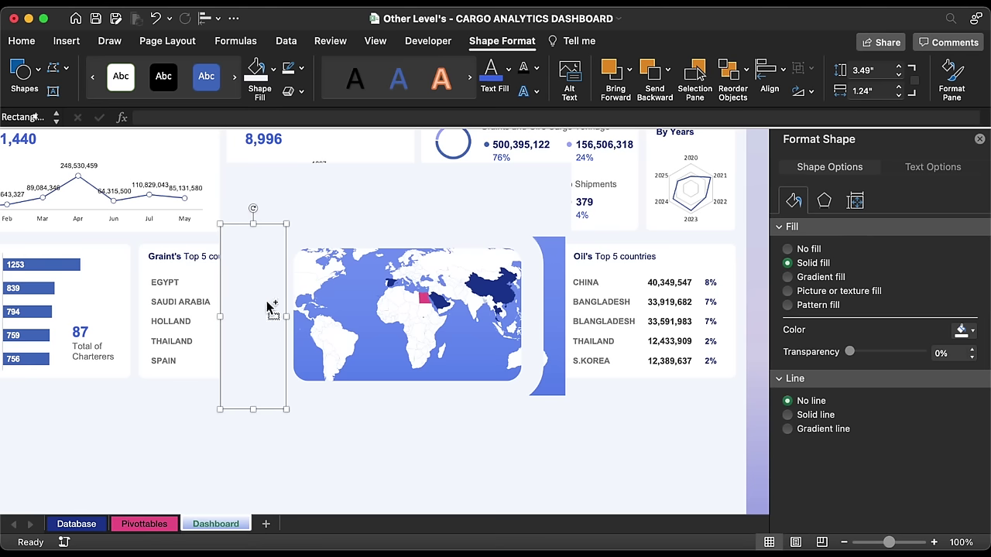
drag(271, 308, 577, 317)
click(336, 240)
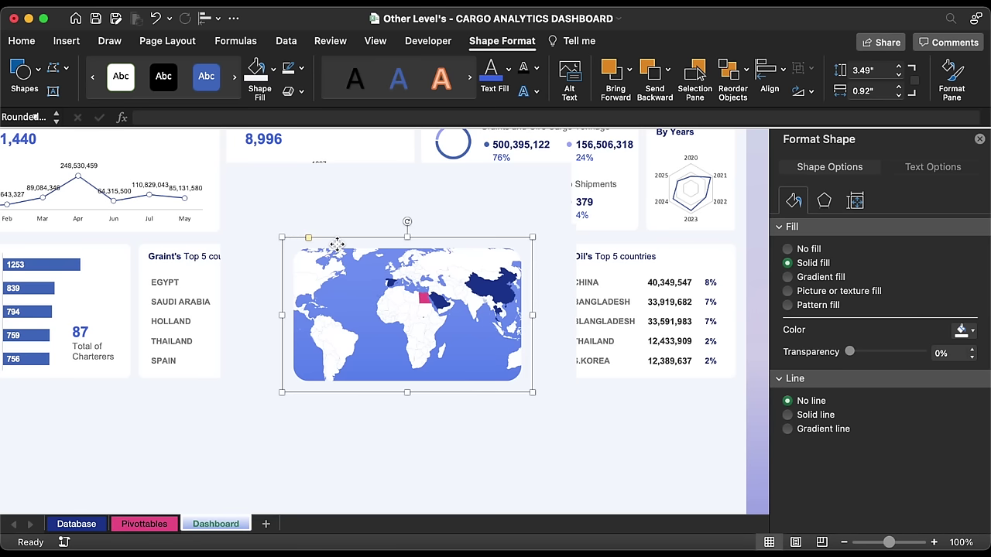
drag(307, 243, 301, 246)
- Group the map frame with its four covering panels
shift+click(321, 212)
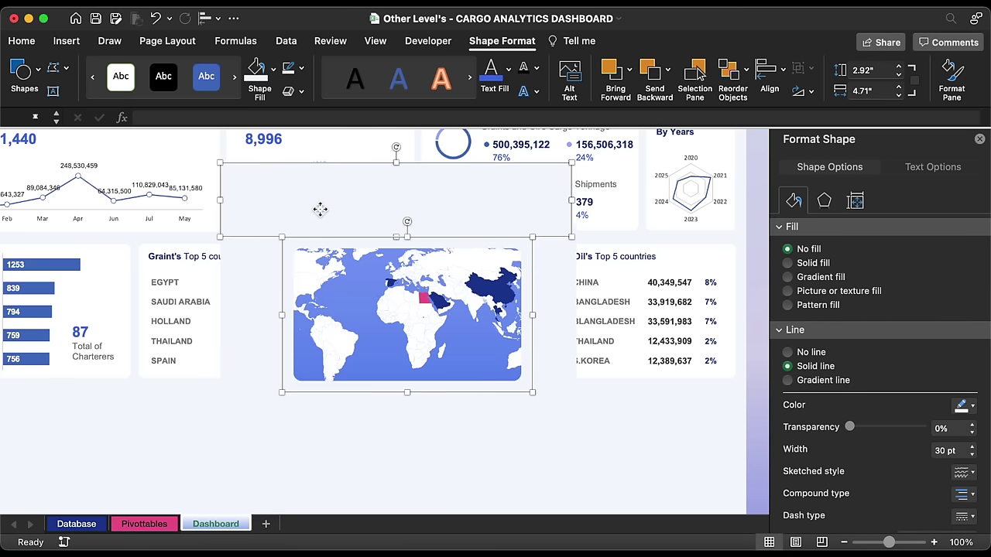
shift+click(250, 270)
shift+click(398, 400)
shift+click(535, 312)
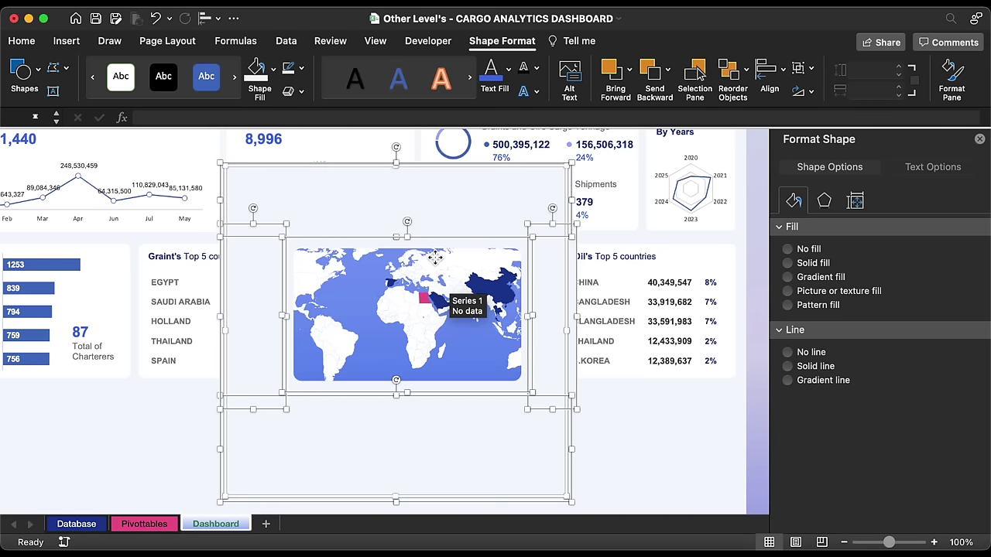
right_click(437, 306)
mouse_move(477, 318)
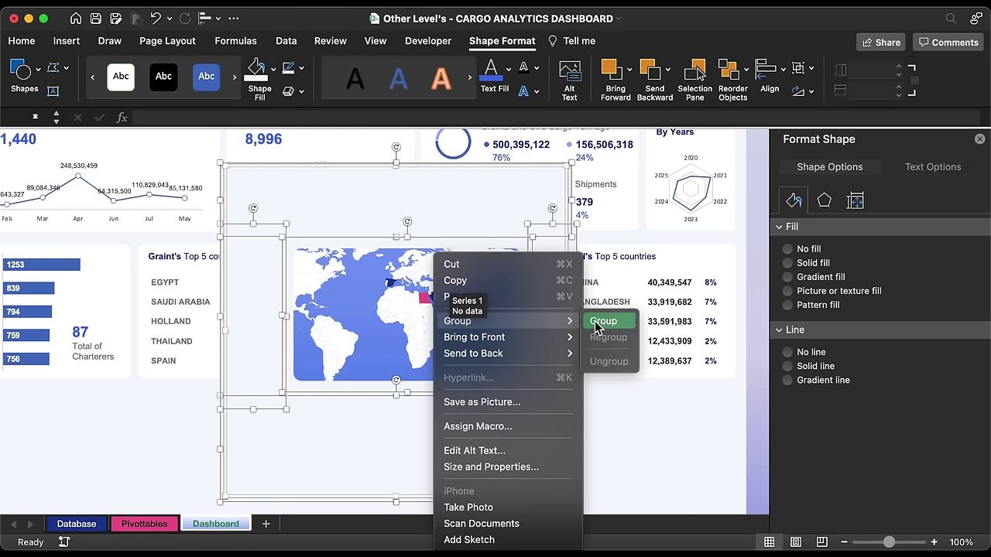
click(604, 322)
- Send the map group to the back, then send the background rounded rectangle behind it
right_click(536, 177)
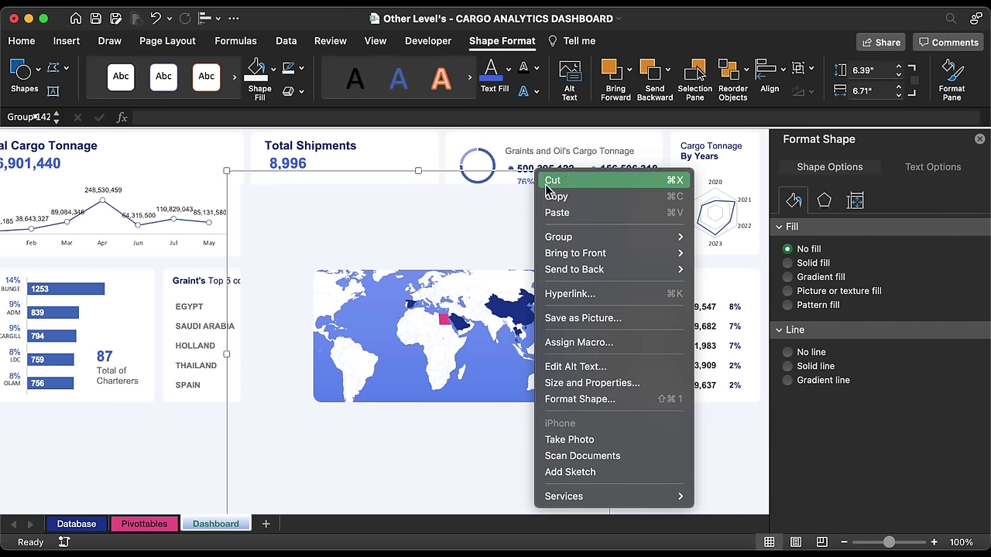
mouse_move(656, 269)
click(724, 271)
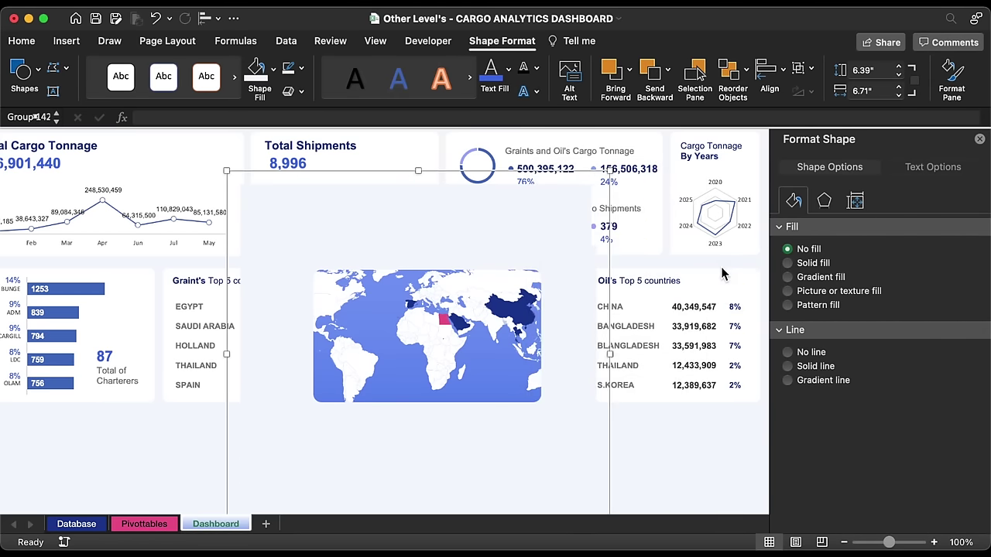
click(462, 306)
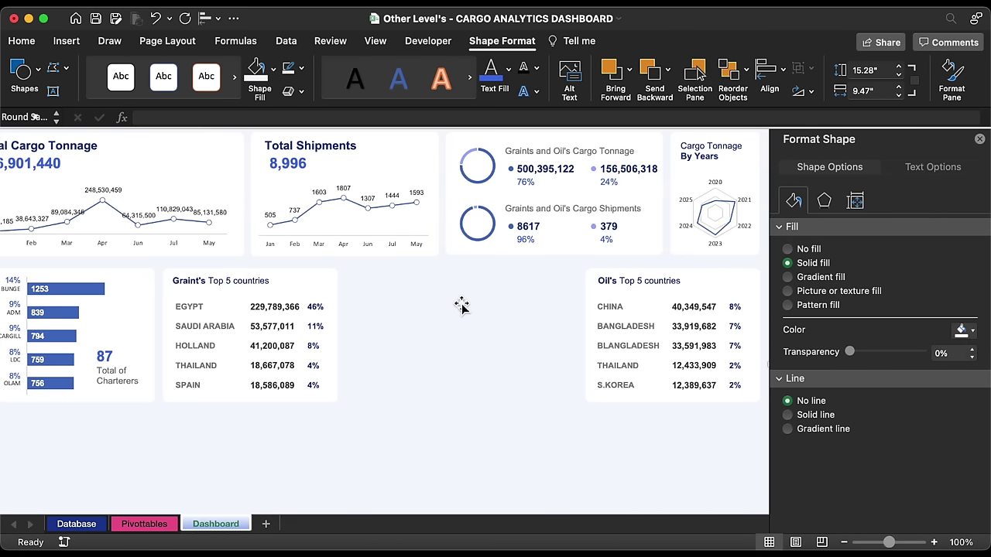
right_click(459, 308)
mouse_move(534, 369)
click(658, 369)
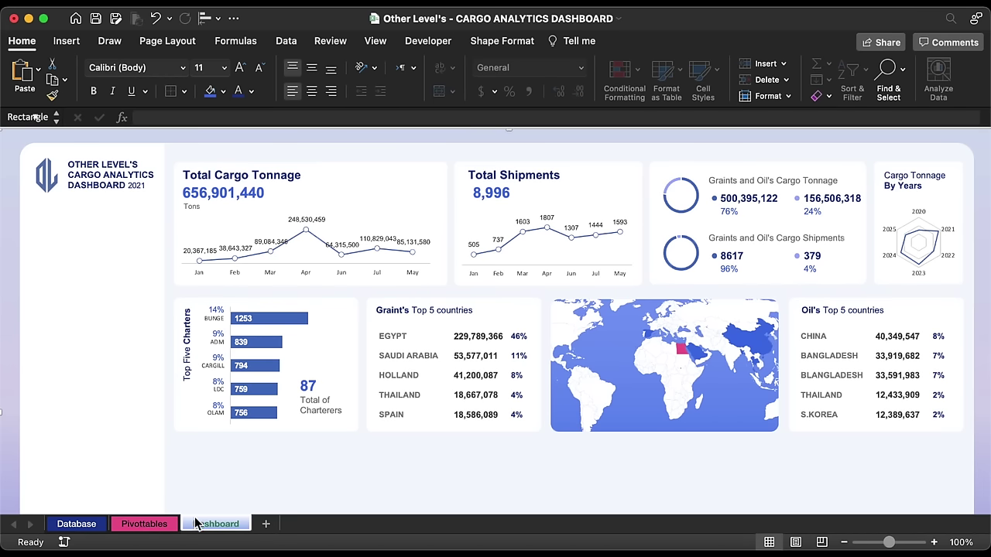
- On the Pivottables sheet, copy the Oil's pivot table columns AU:AV into column BG
click(144, 524)
drag(138, 137, 209, 138)
key(super+c)
scroll(443, 243, right, 5)
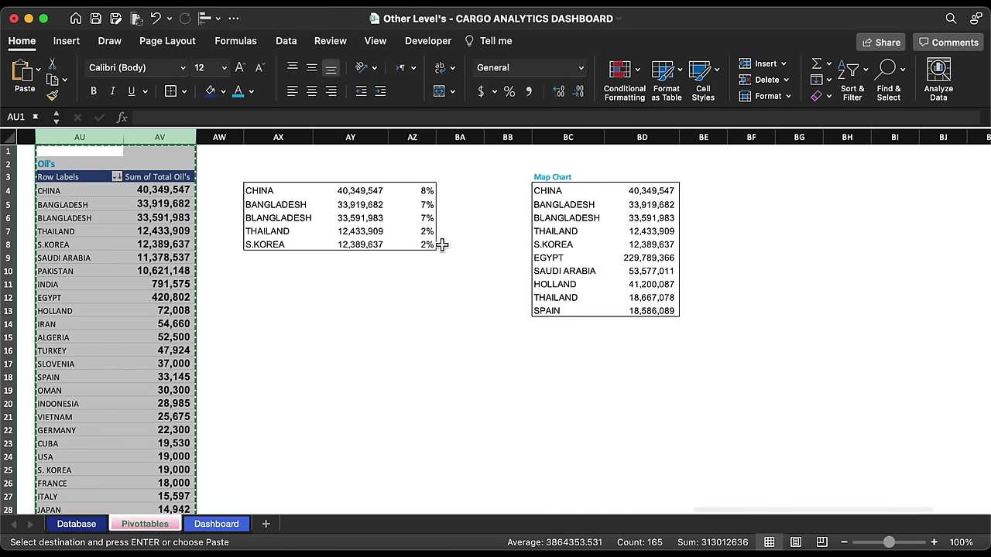
scroll(615, 212, right, 3)
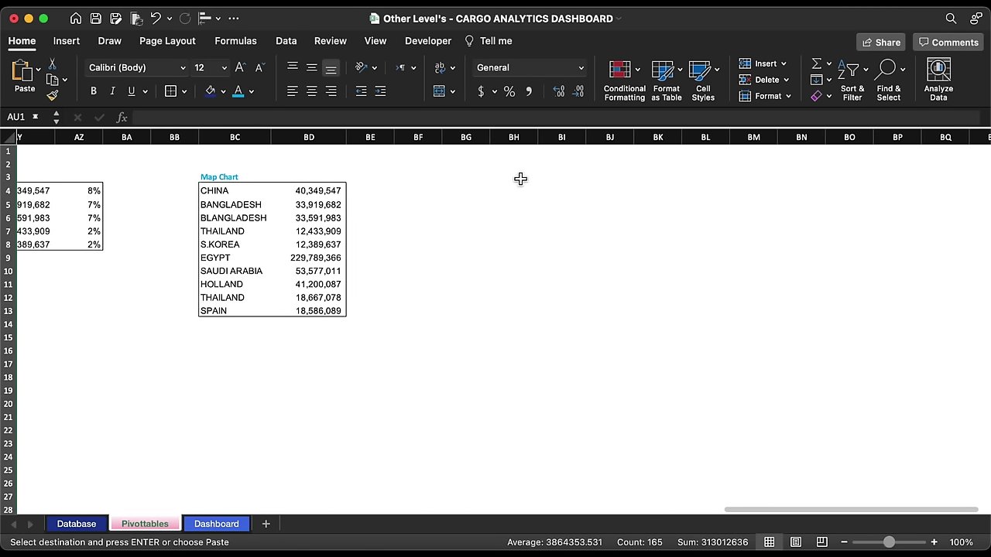
click(465, 137)
key(super+v)
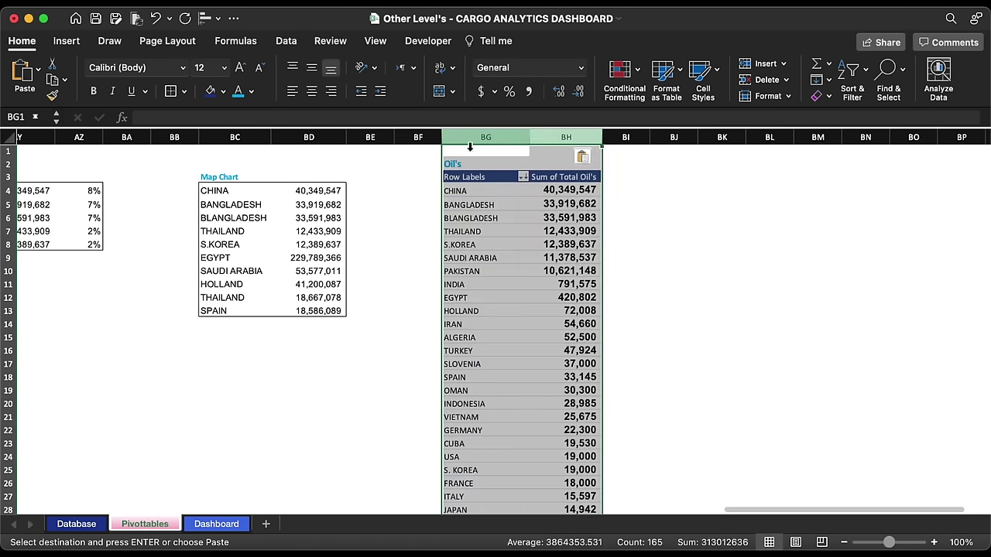
- Remove the Sum of Total Oil's values and clear the Oil's title from the pasted pivot
click(471, 218)
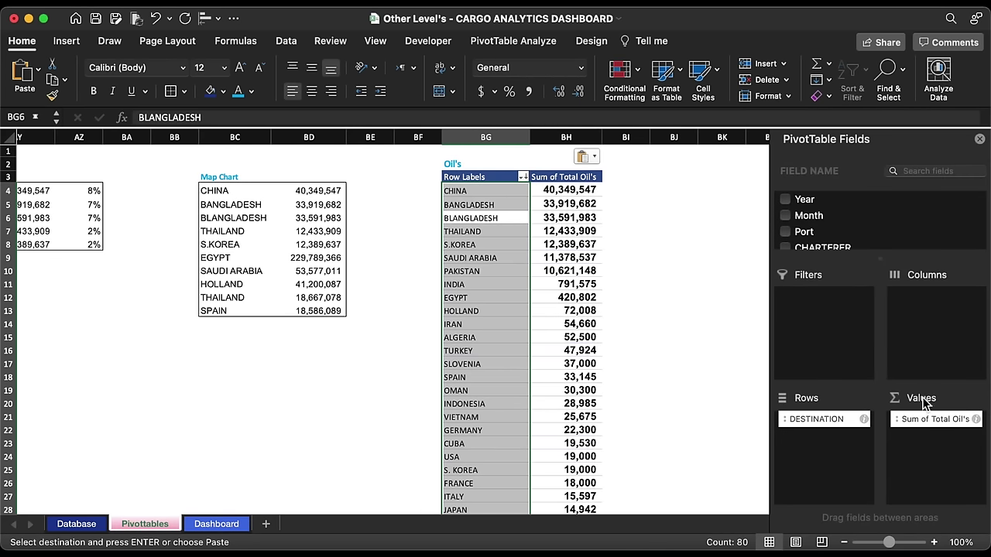
drag(925, 420, 712, 328)
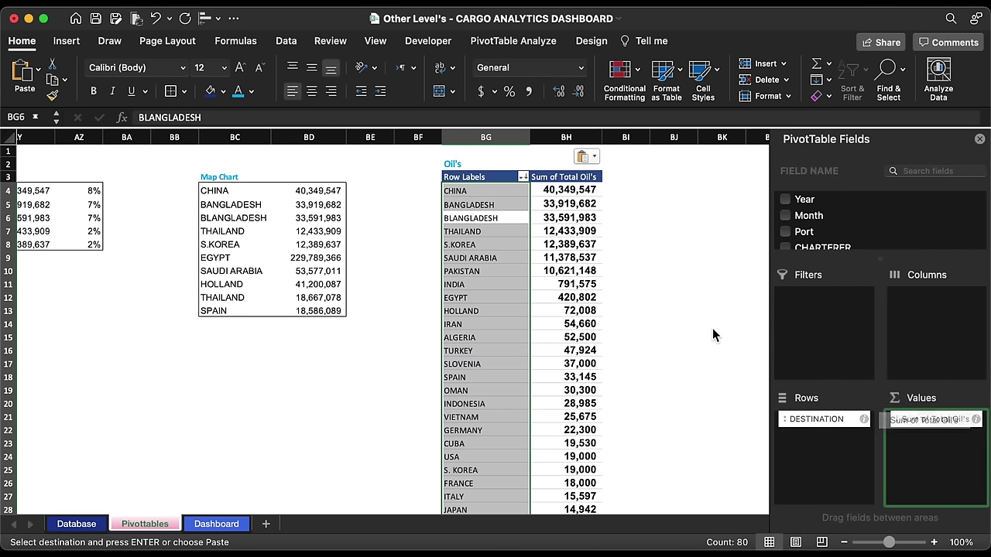
click(457, 169)
key(Delete)
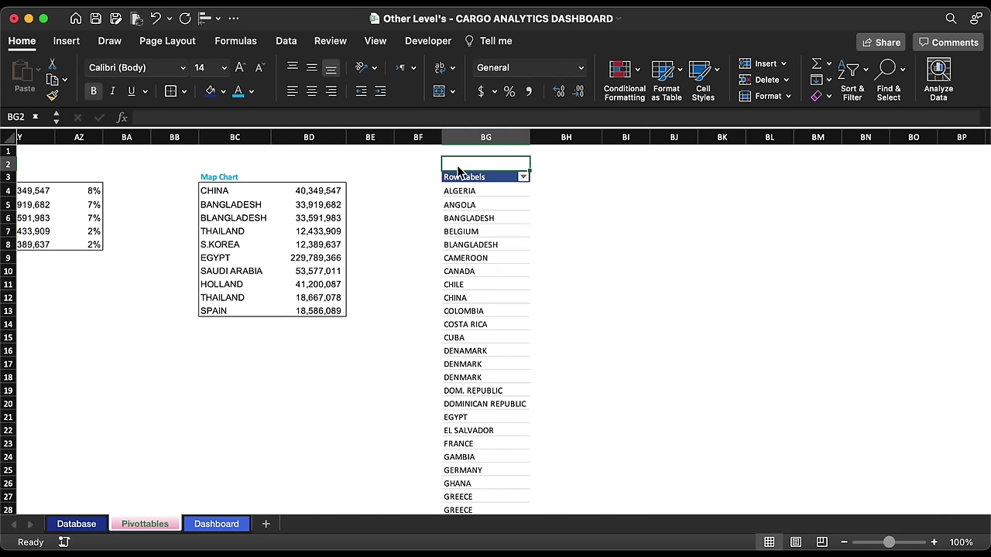
- Add a bold teal 'Total Countries' heading in BI3 and widen column BI to fit
click(627, 177)
text(Total Countreis)
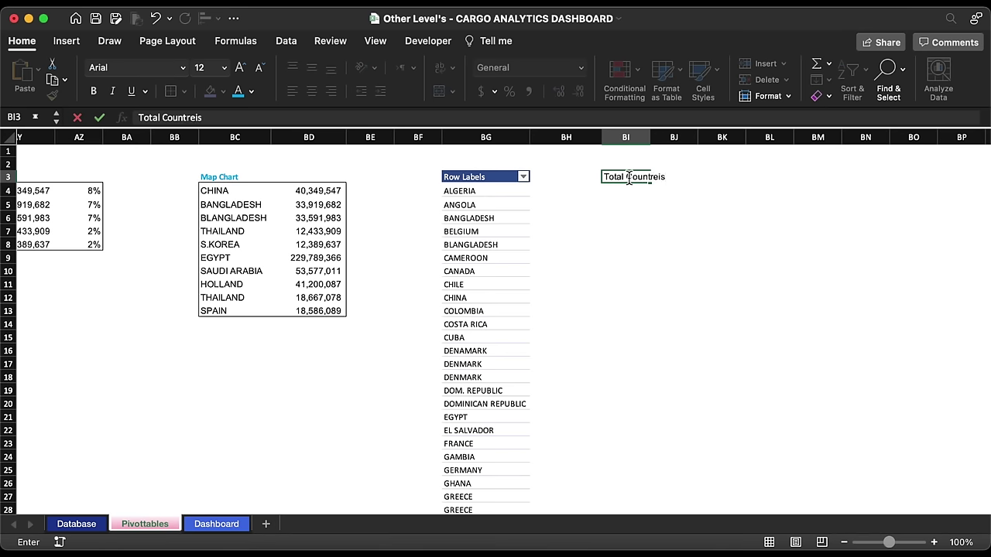
key(Return)
click(629, 176)
click(238, 90)
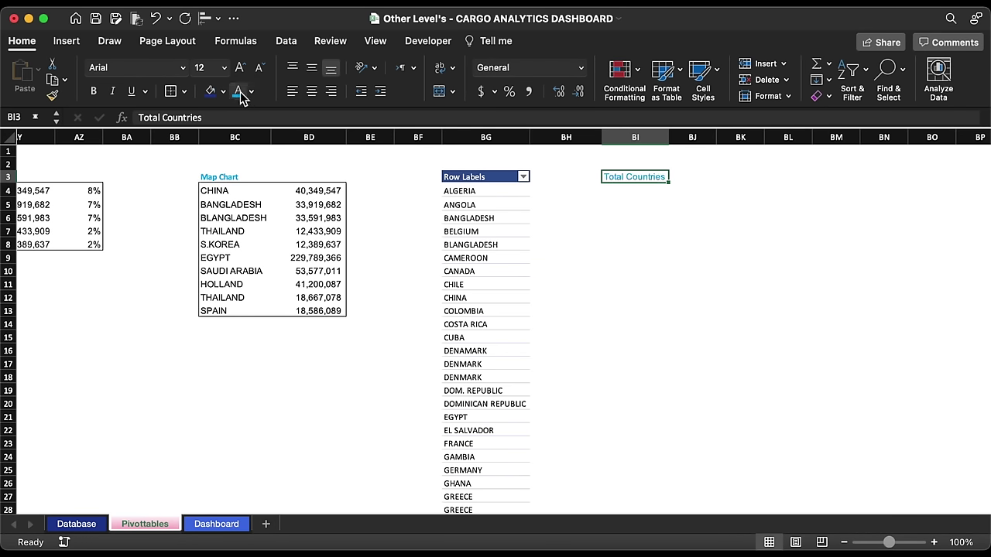
click(93, 92)
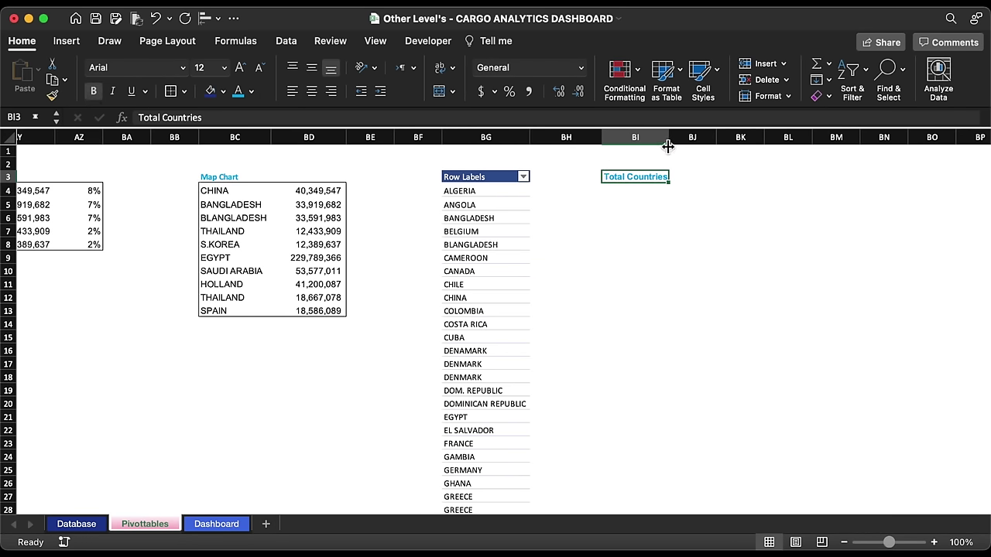
drag(667, 147, 671, 146)
- Enter =COUNTA(BG4:BG83) in BI4, bold the resulting 80, and return to Dashboard
click(654, 192)
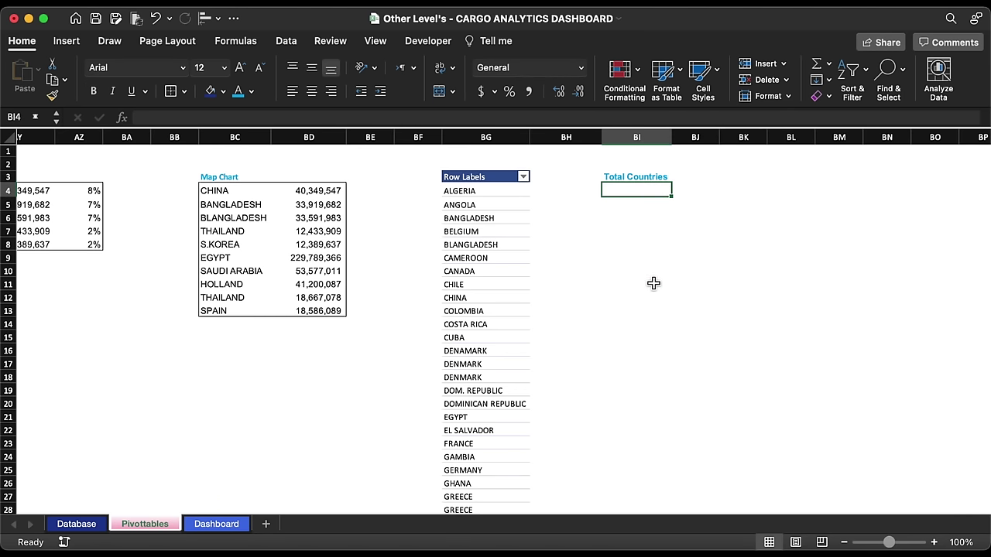
text(=oun)
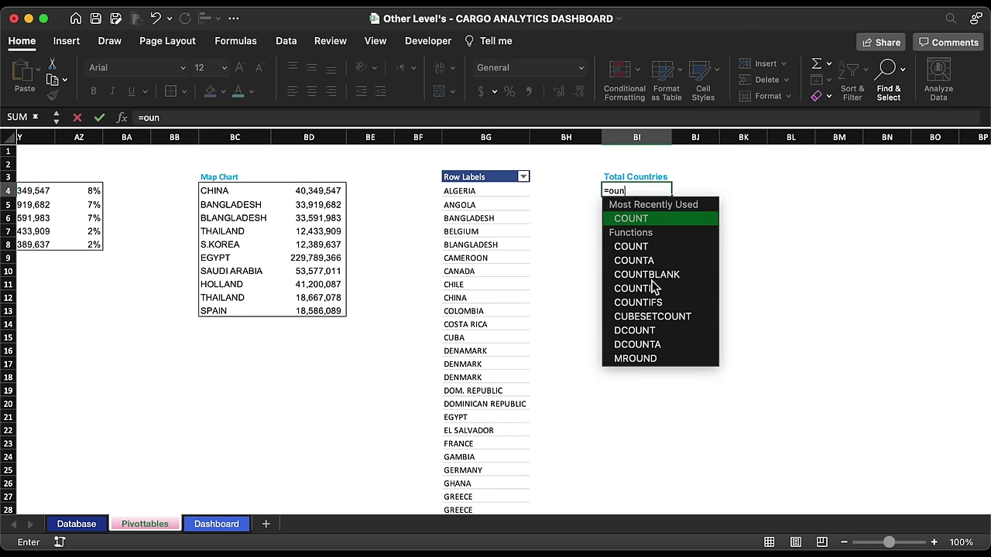
double_click(657, 261)
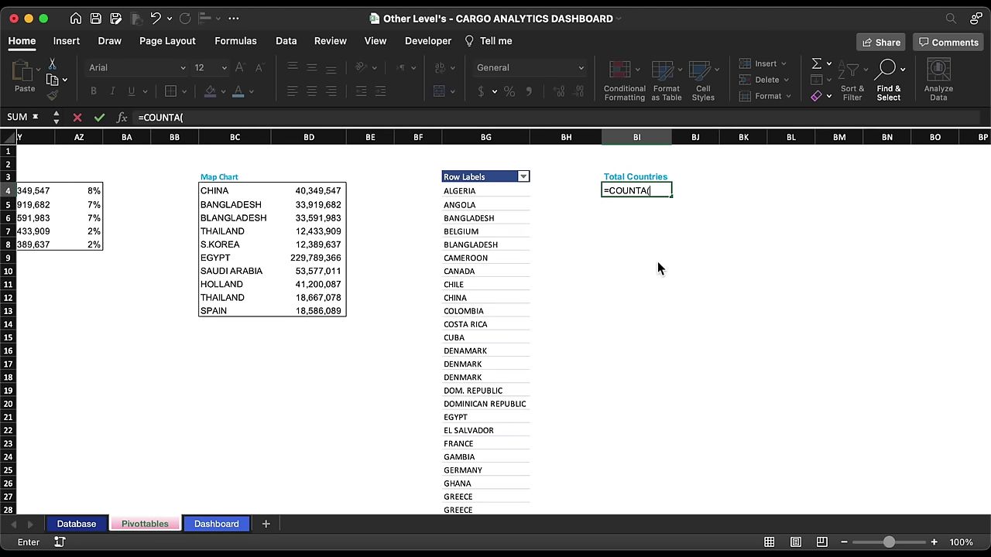
click(471, 193)
key(super+shift+Down)
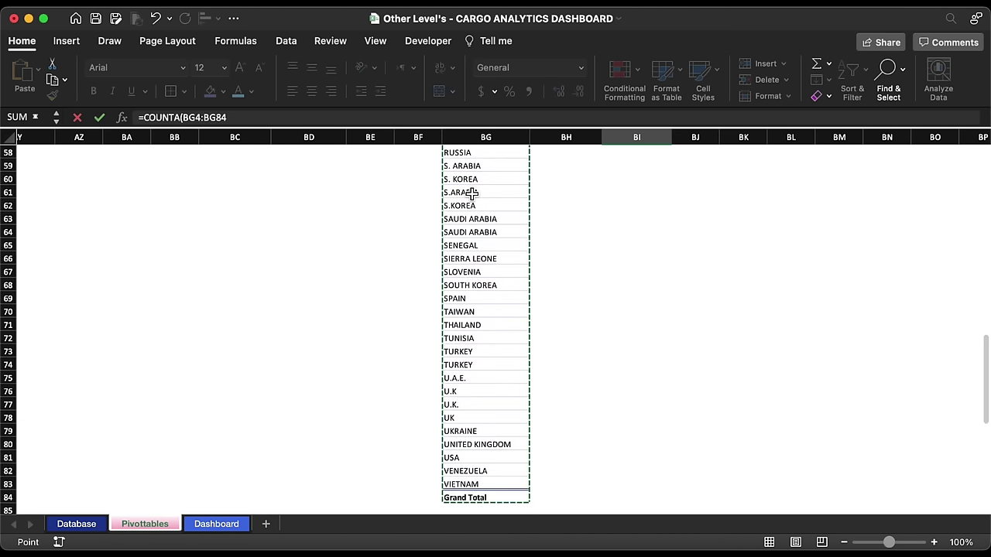
key(shift+Up)
key(Return)
scroll(642, 232, up, 4)
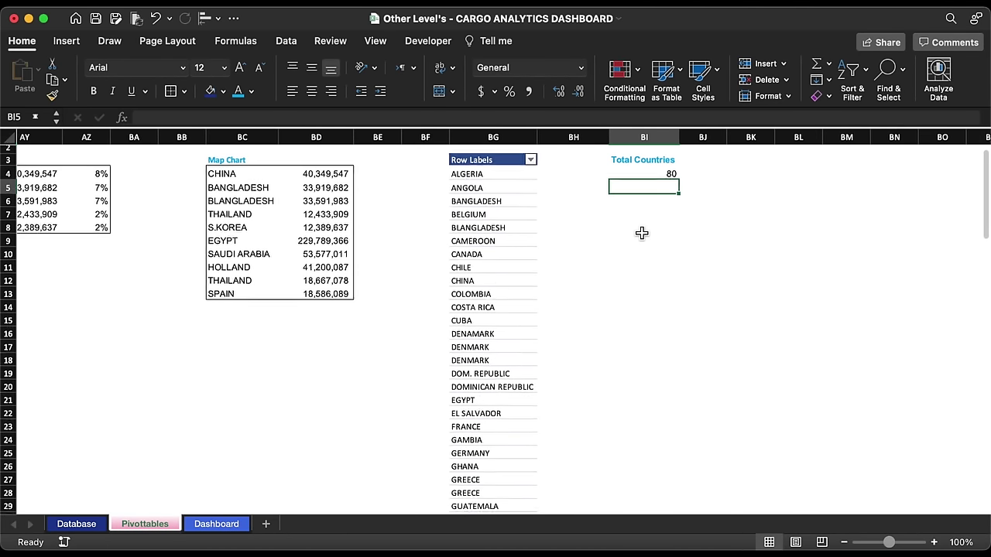
click(681, 190)
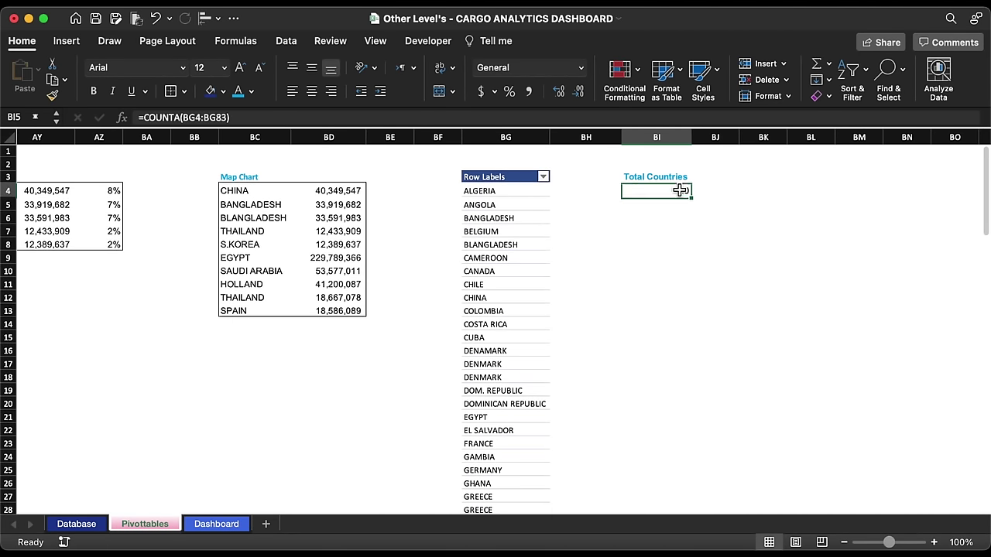
click(93, 91)
click(651, 274)
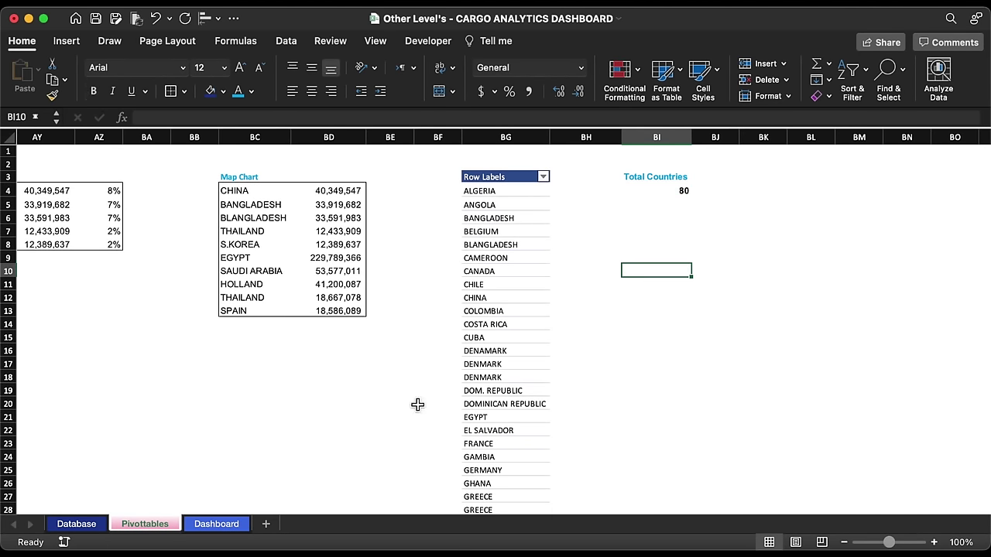
click(219, 525)
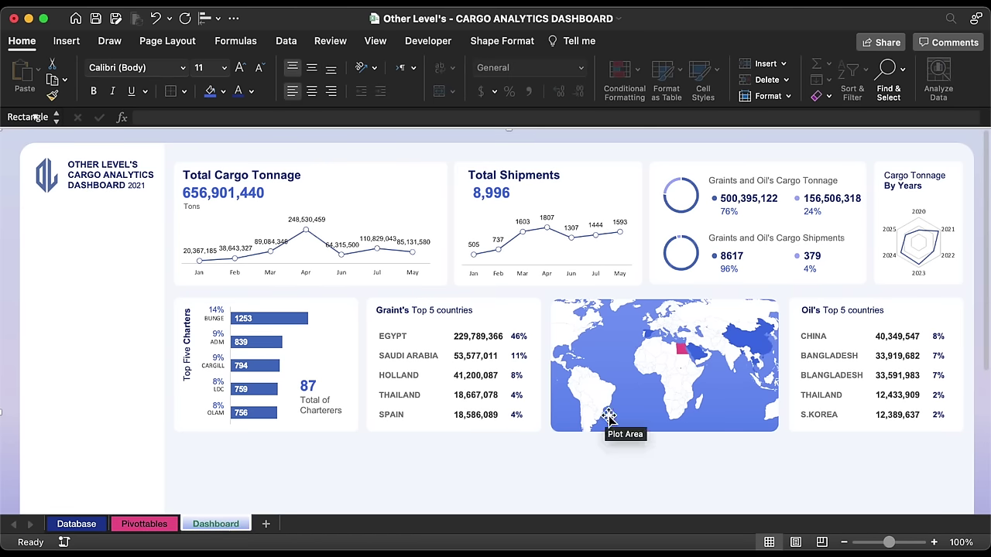
- Duplicate the Graint's title box onto the map as a larger, narrower 'Shipments to' label
click(450, 316)
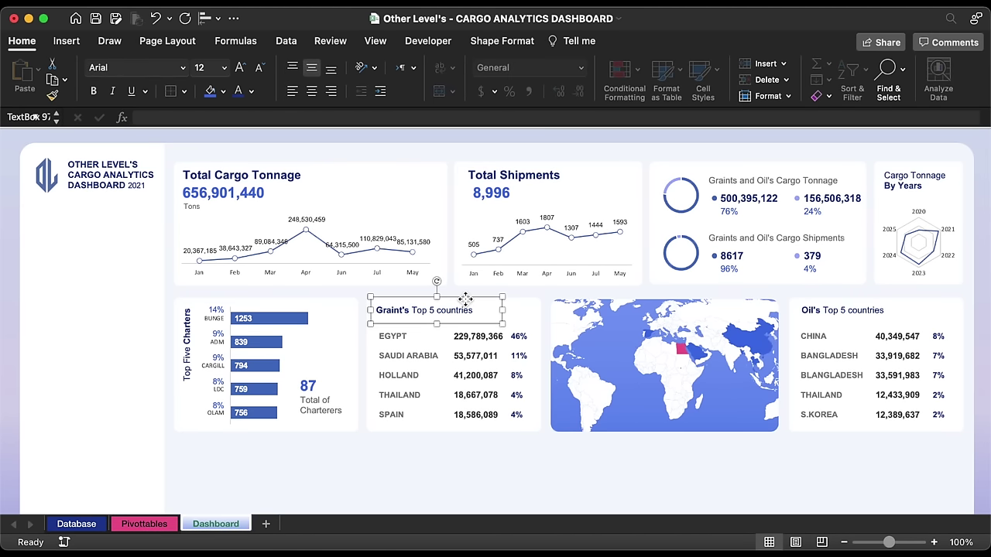
key(super+c)
key(super+v)
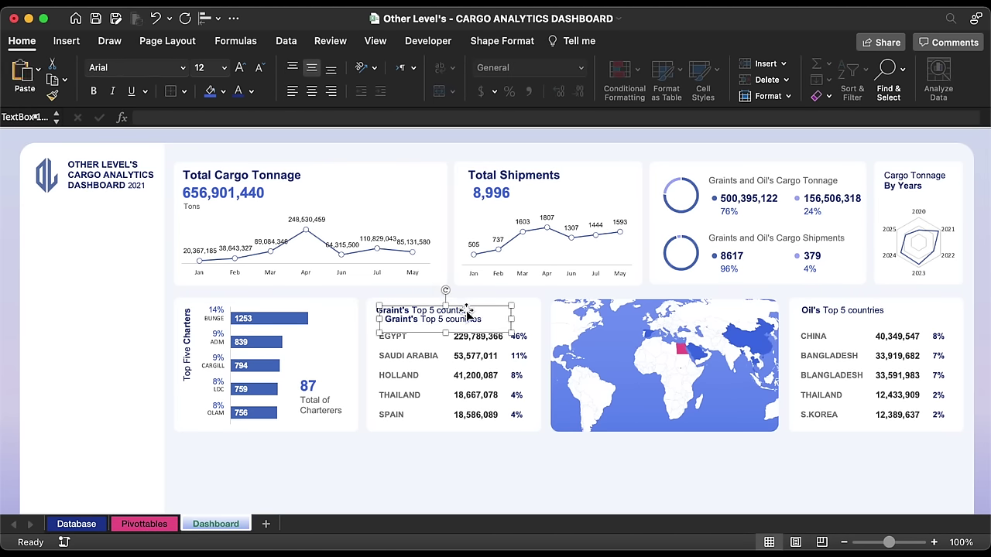
drag(468, 313, 649, 377)
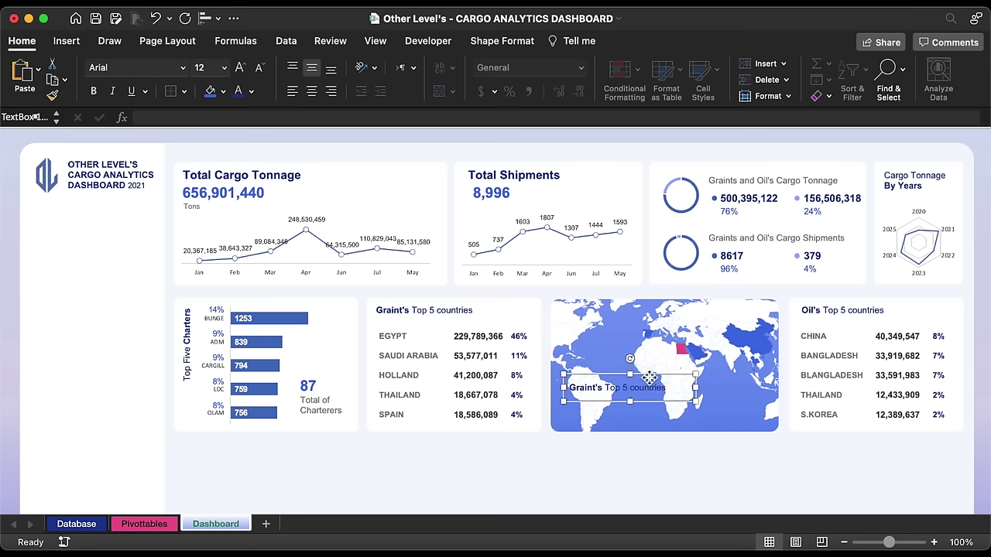
triple_click(633, 391)
text(Shipments to)
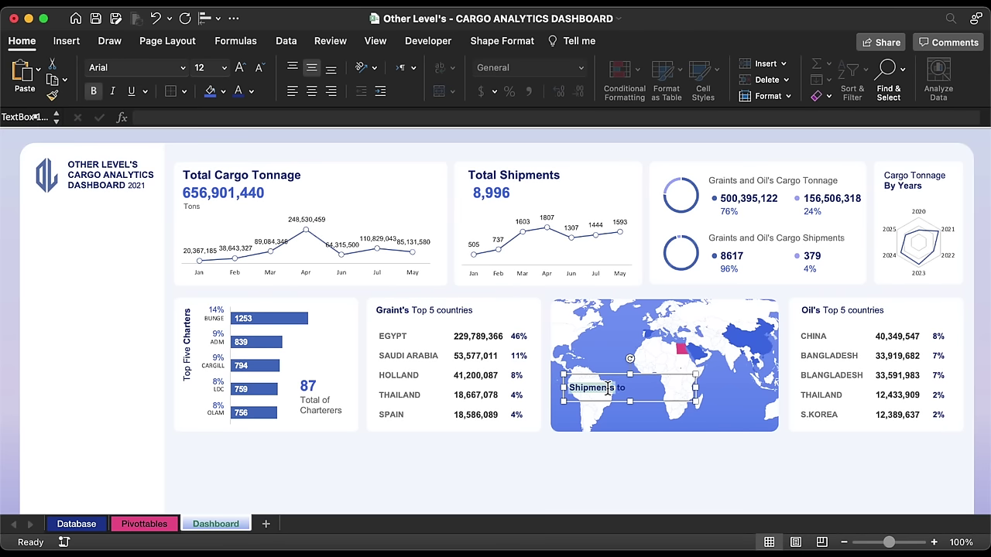
click(240, 69)
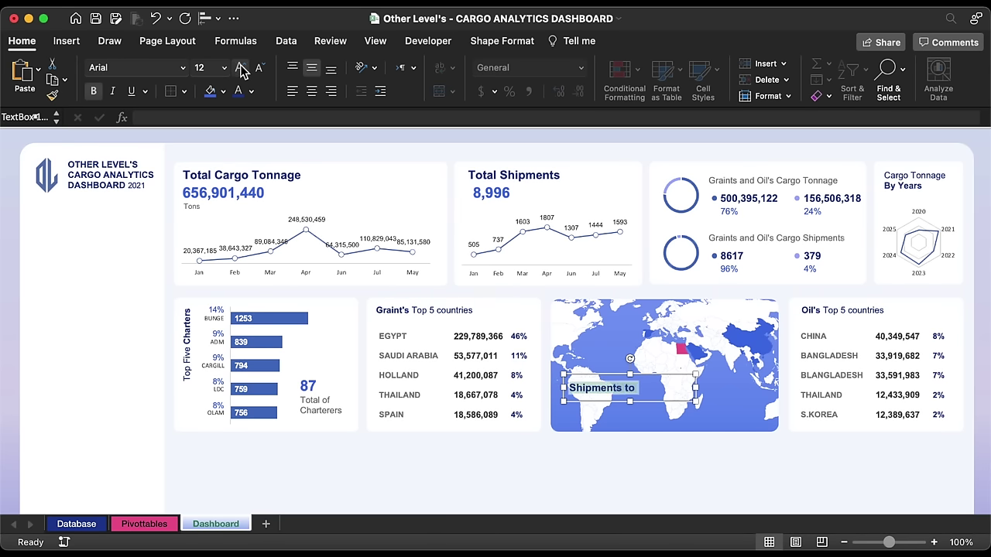
click(664, 404)
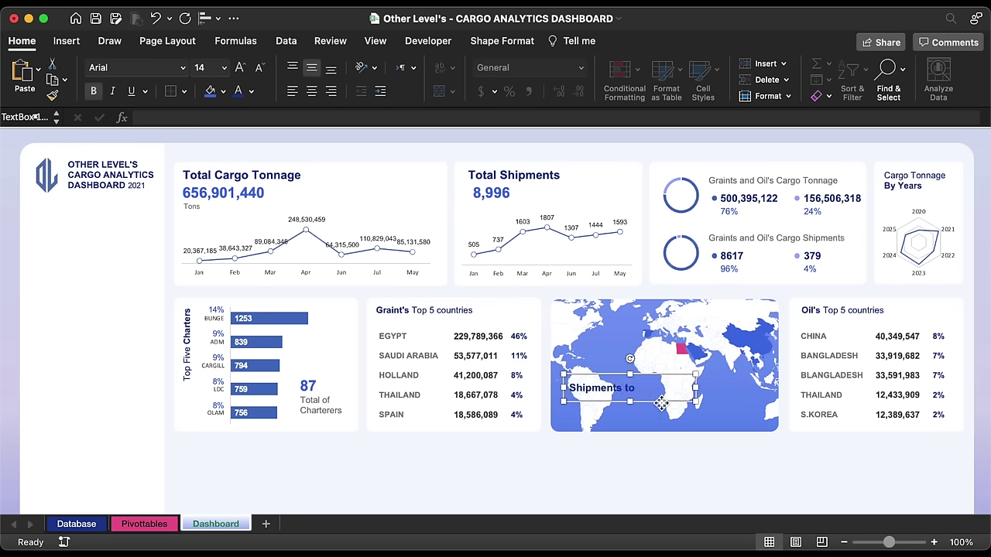
drag(695, 402, 630, 399)
- Make the middle copied label a grey 'Countries' label, nudged slightly right
click(630, 400)
triple_click(630, 400)
key(BackSpace)
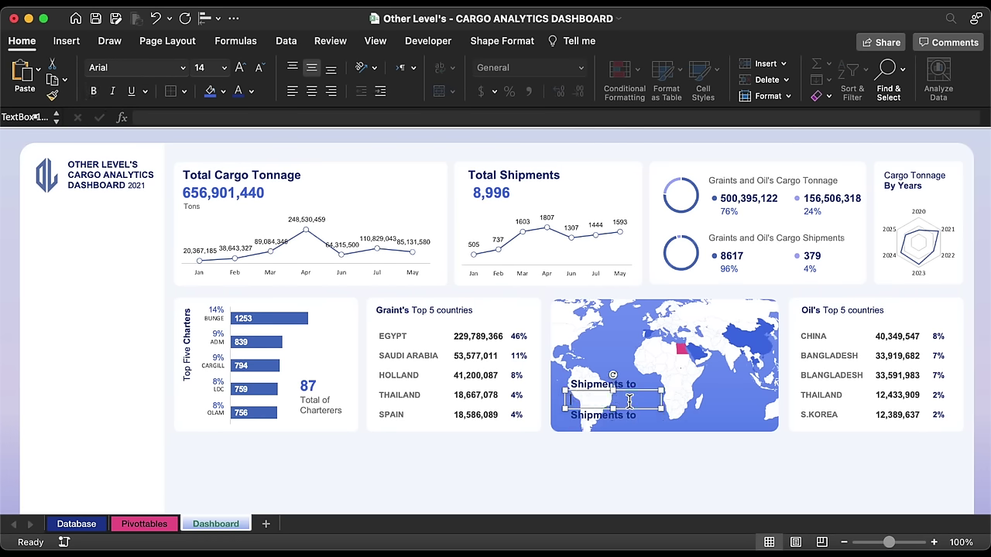
drag(592, 393, 610, 393)
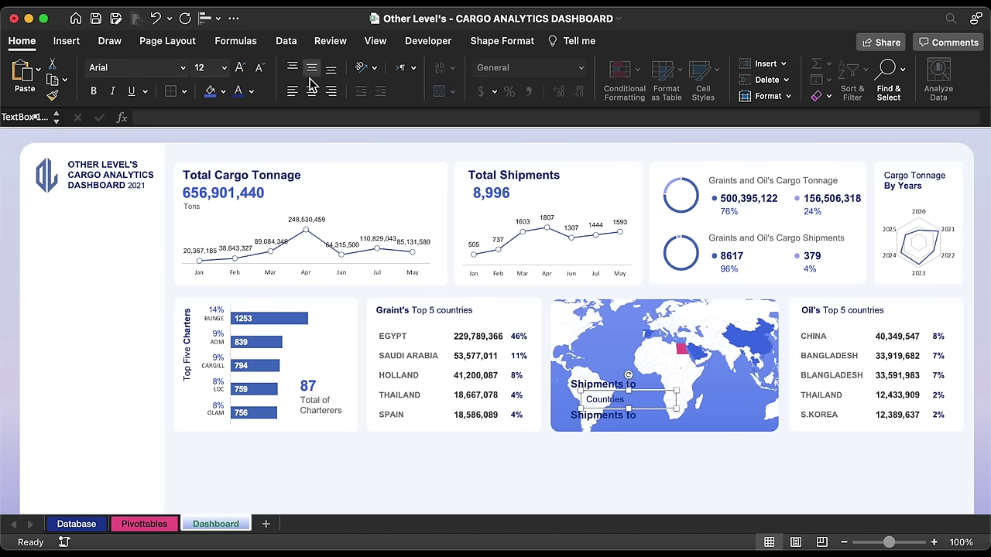
click(251, 90)
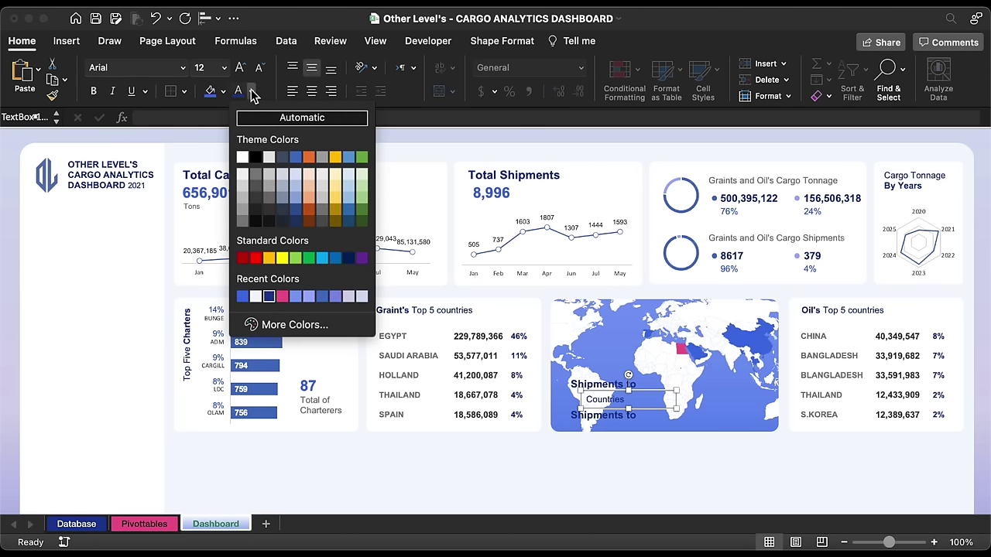
click(256, 199)
- Retype the lower label as smaller, non-bold 'Around The World' and shift Countries left
click(614, 416)
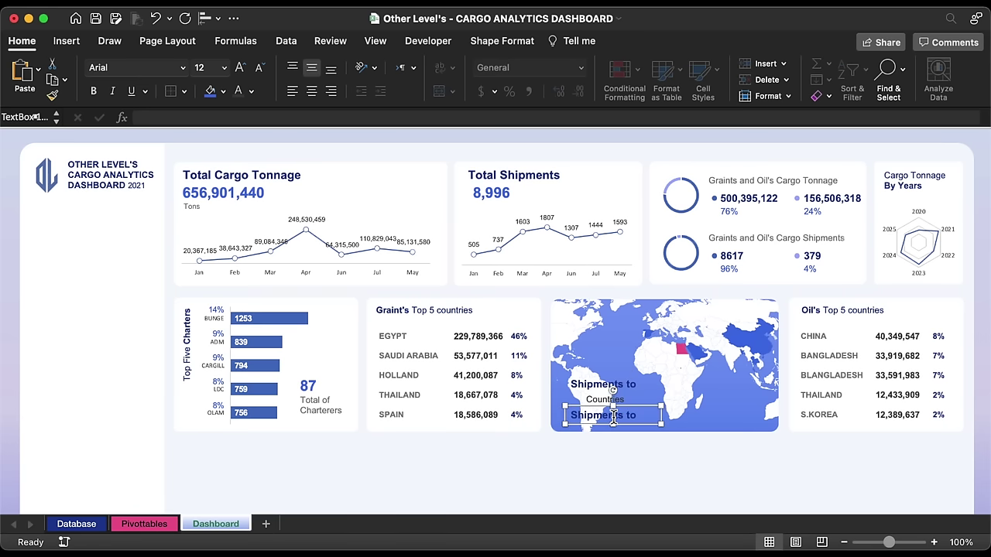
triple_click(613, 416)
text(Around The World)
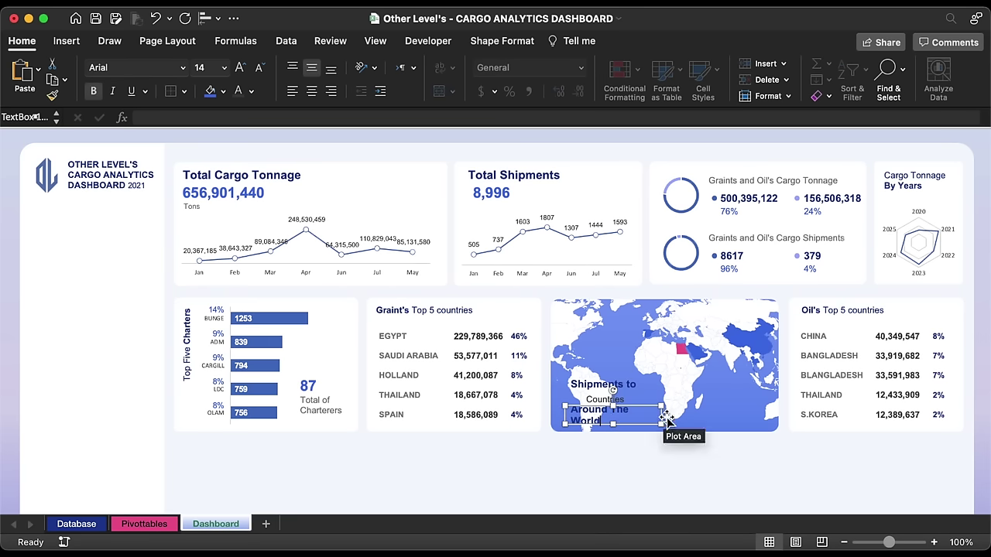
click(260, 68)
click(260, 68)
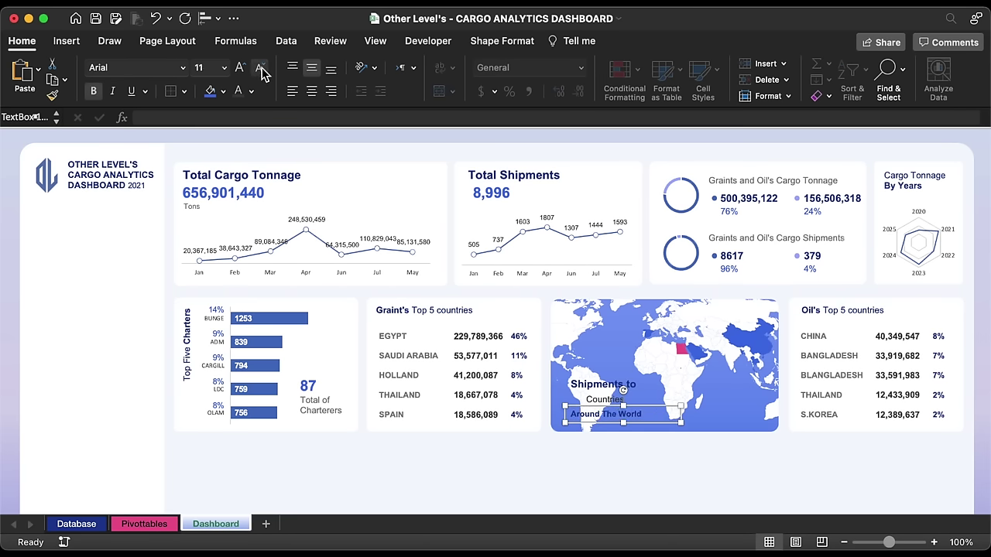
click(94, 91)
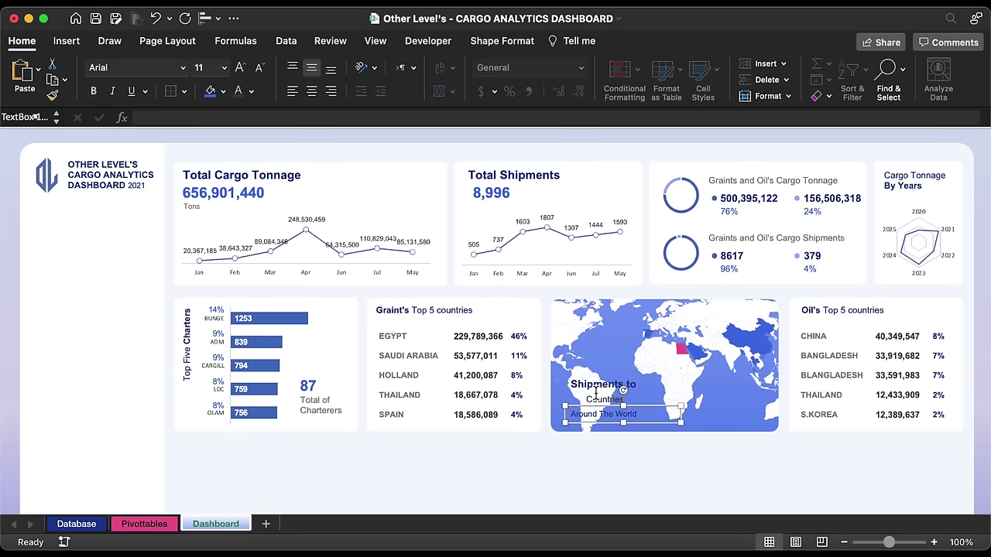
click(626, 394)
drag(624, 391, 604, 391)
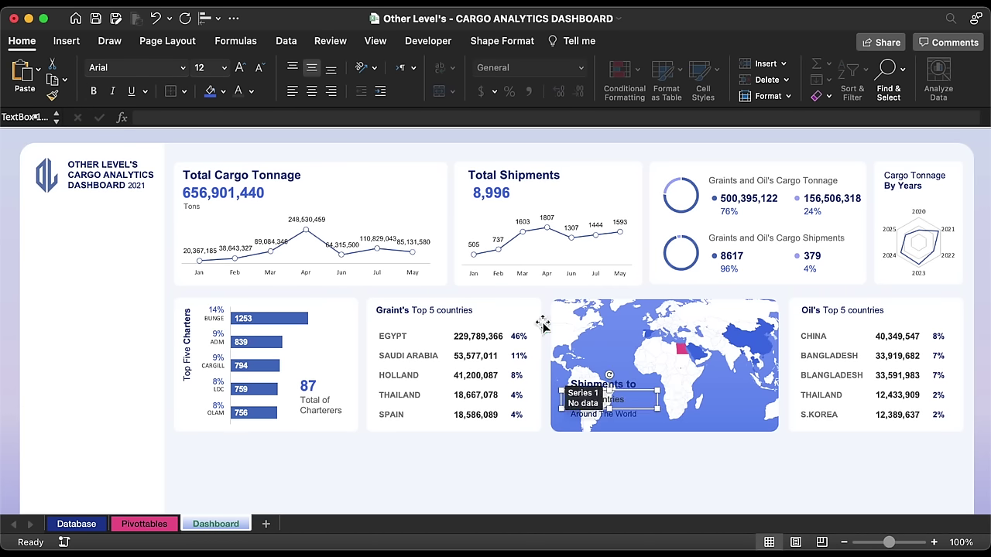
- Link the selected map label to =Pivottables!BI4 so it shows 80
click(397, 116)
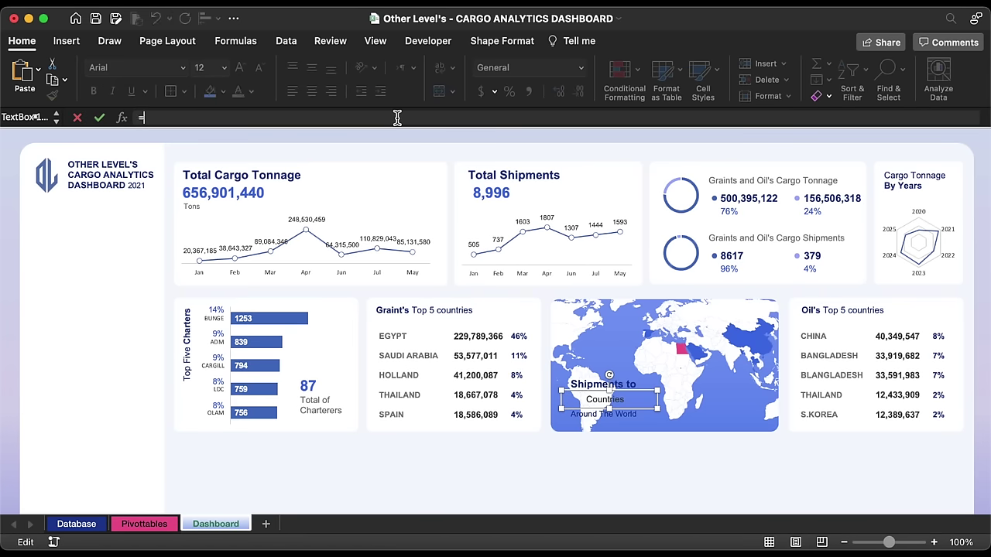
text(=)
click(144, 524)
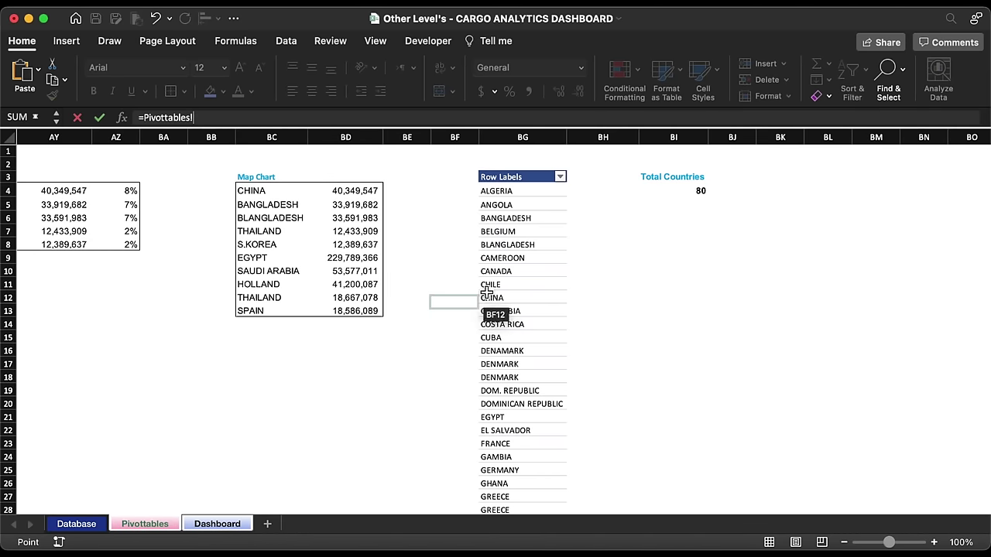
click(662, 191)
key(Return)
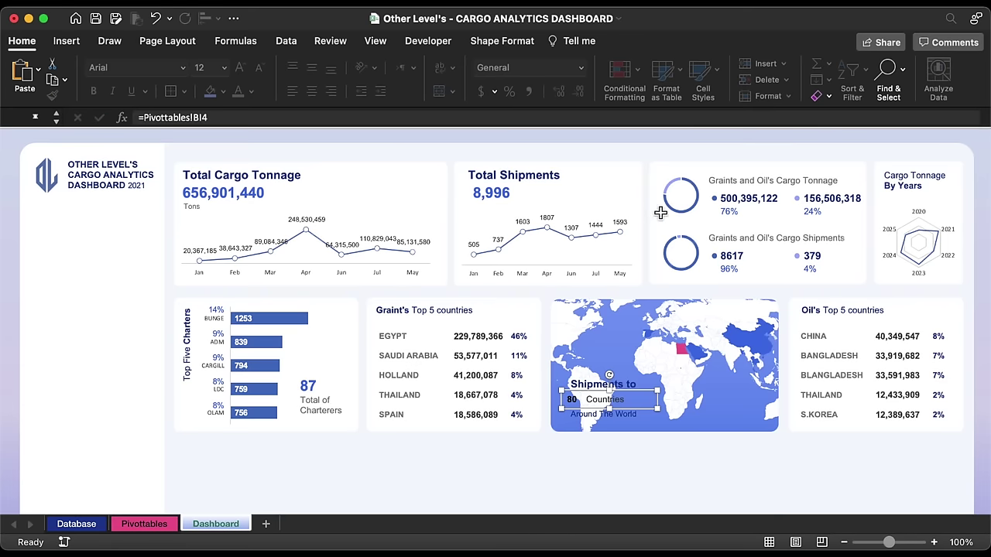
- Set the 80 label to font size 20, narrow it, and nudge the map labels into place
drag(659, 411, 587, 409)
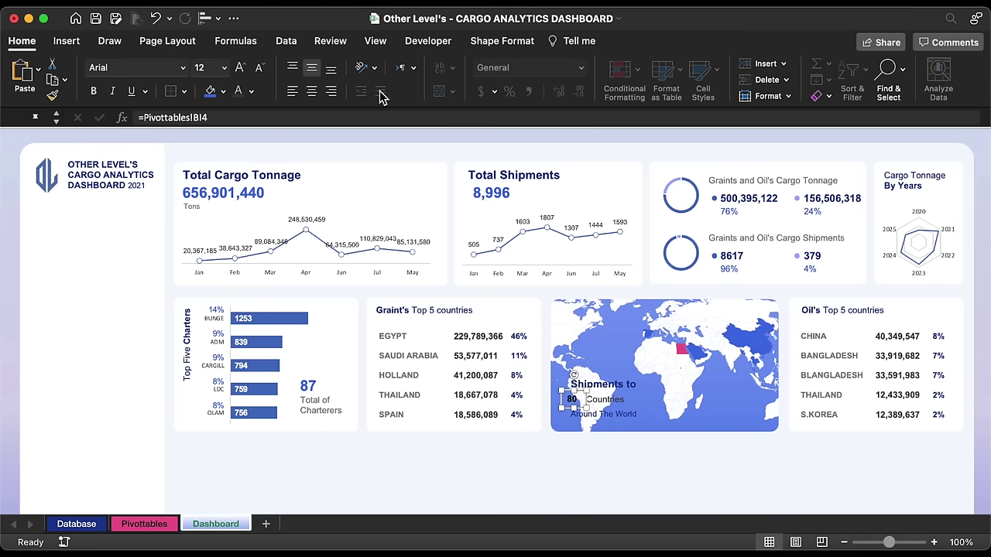
click(224, 67)
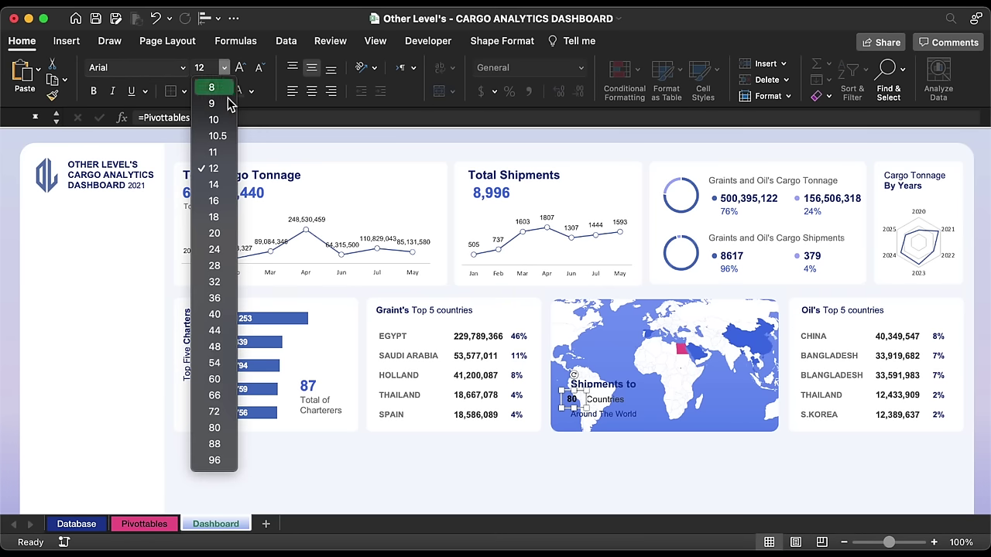
click(216, 233)
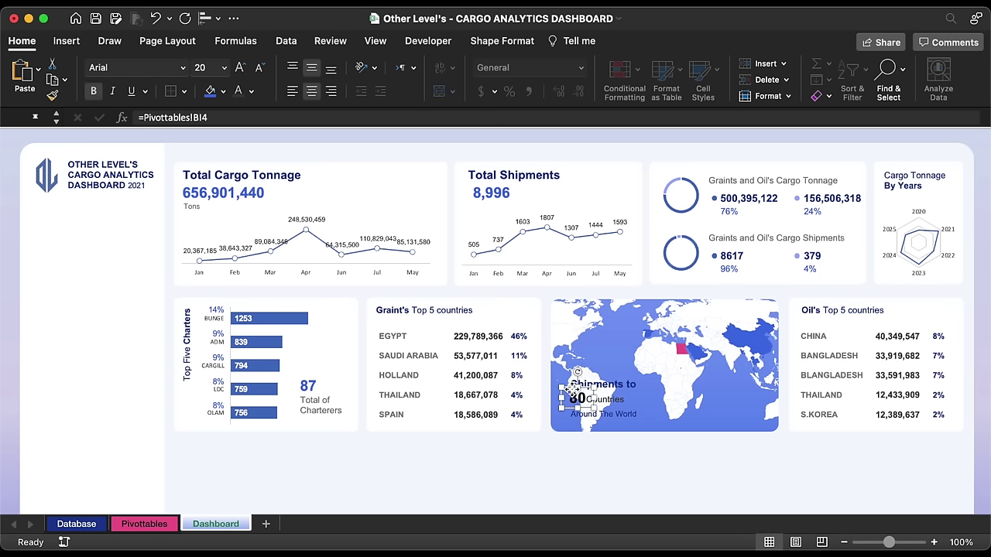
drag(577, 397, 575, 396)
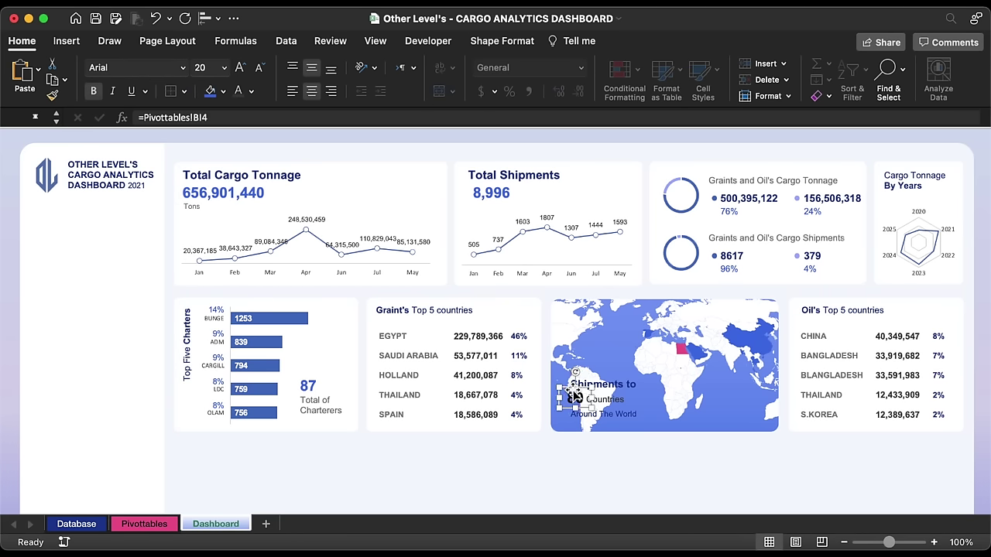
click(620, 413)
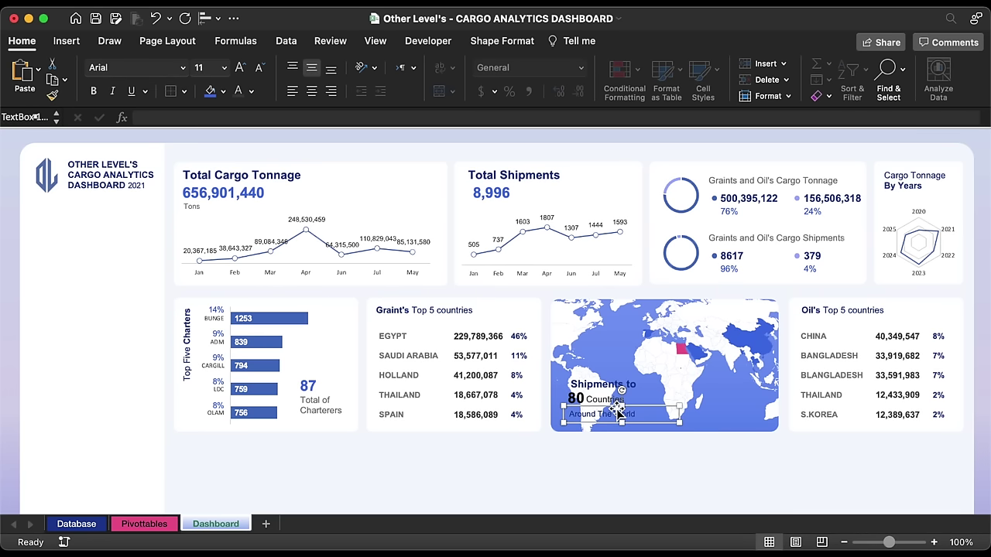
click(608, 382)
drag(614, 379, 611, 379)
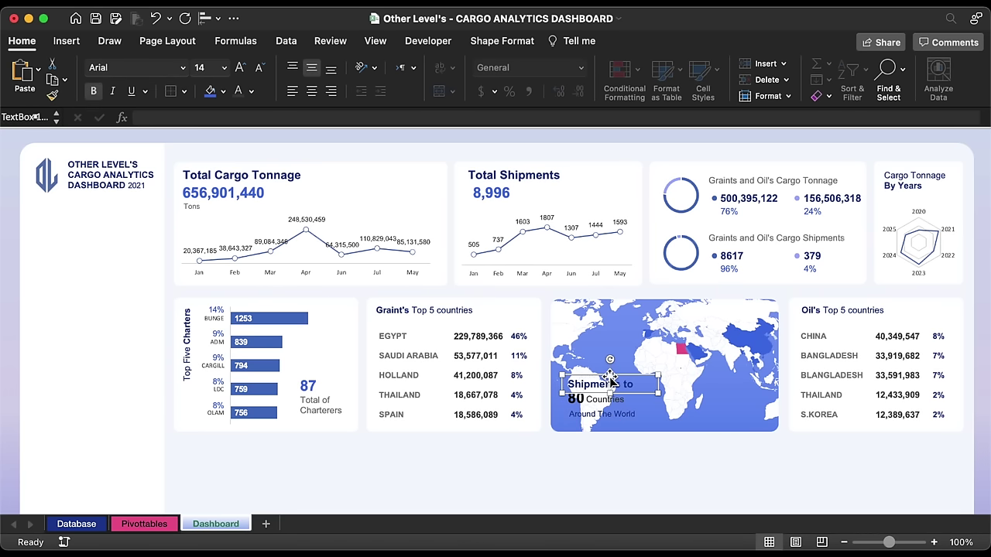
click(620, 340)
click(619, 340)
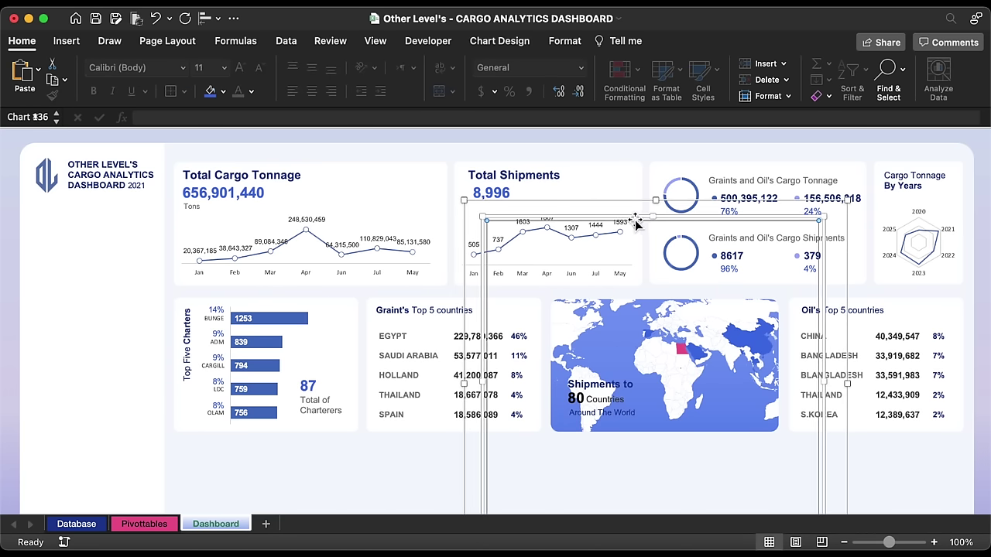
- Shift the large chart slightly left and stretch the wide rectangle below the map leftward
drag(634, 223, 636, 222)
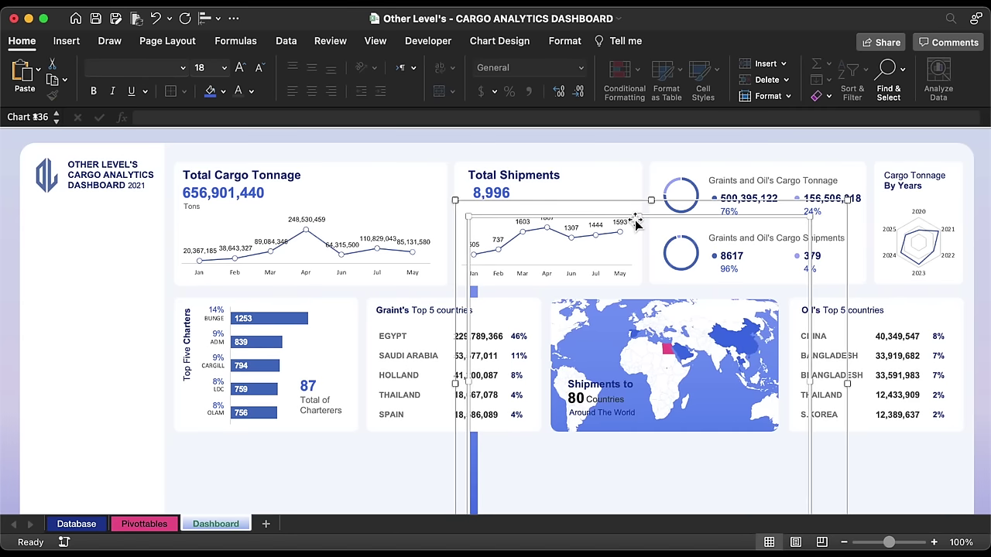
drag(597, 137, 600, 143)
click(612, 332)
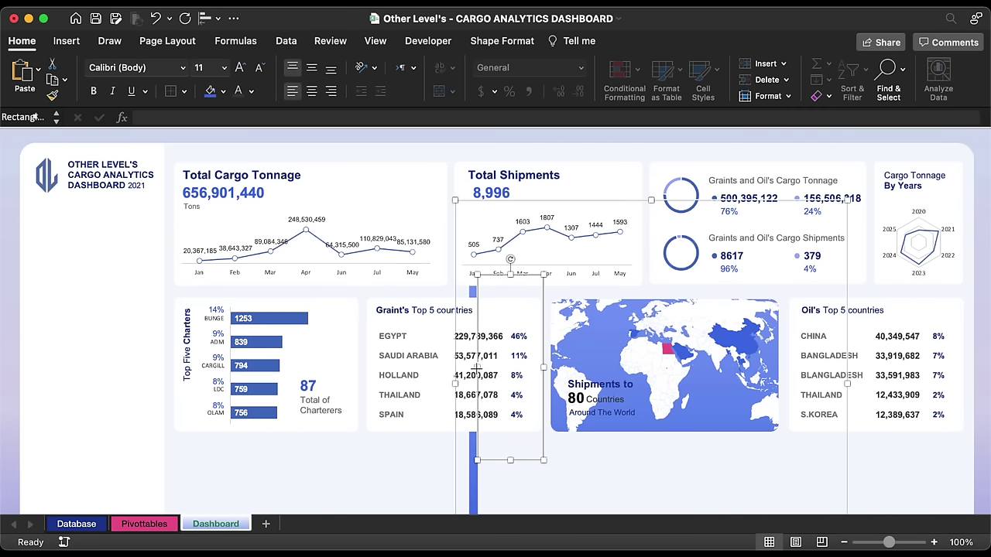
click(487, 492)
drag(477, 447, 465, 449)
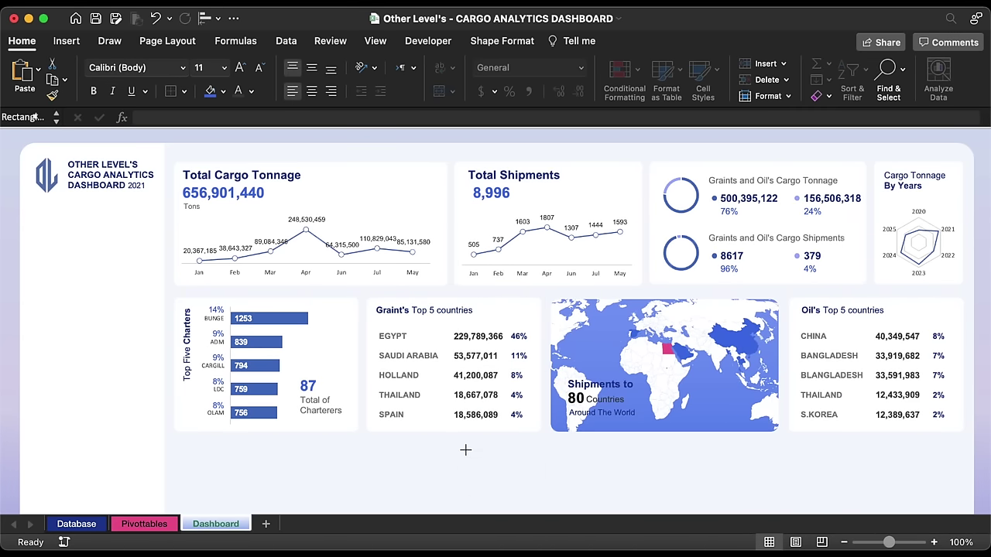
click(420, 472)
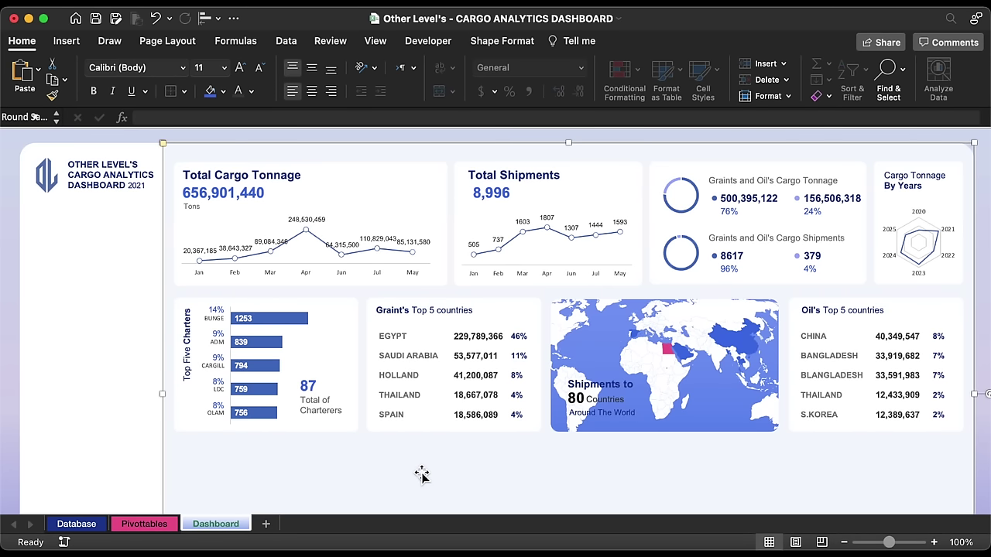
key(Escape)
scroll(488, 385, down, 5)
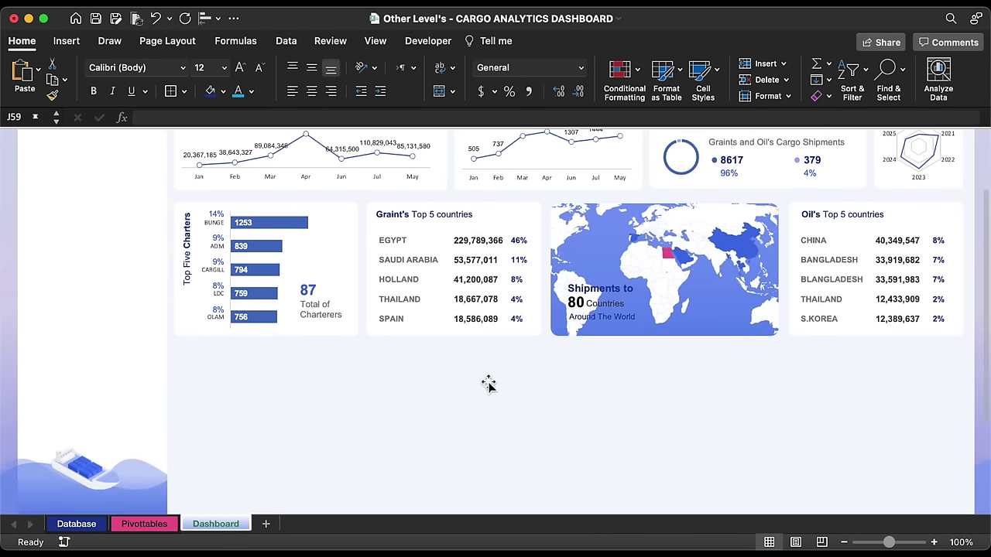
scroll(488, 384, down, 2)
scroll(488, 385, up, 1)
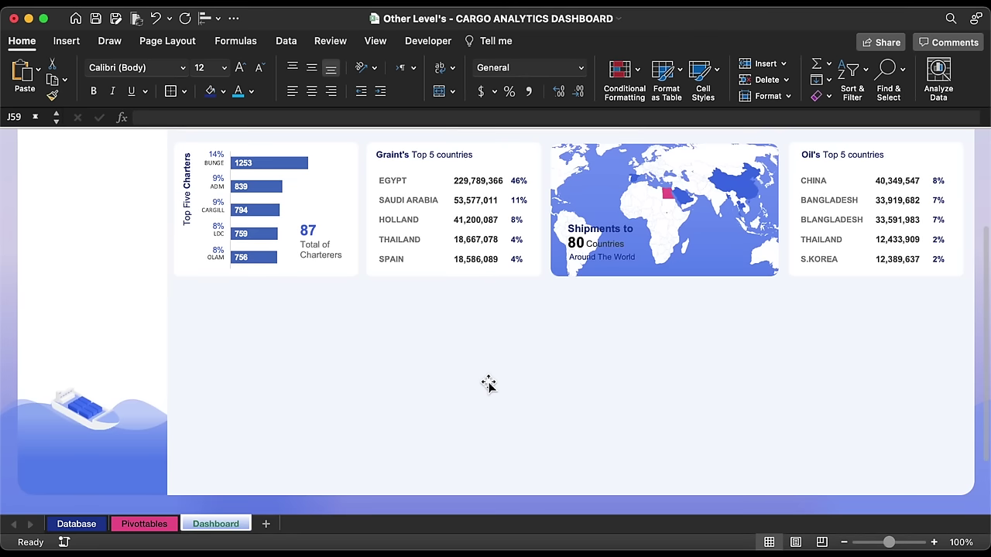
- Copy the Top Five Charters card below it and size it 1.65" high by 3.61" wide
click(307, 150)
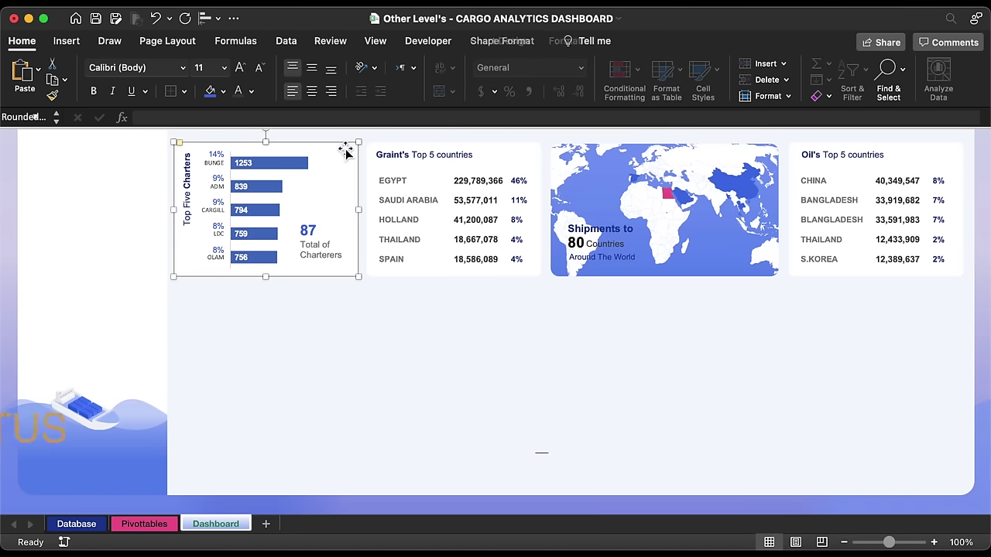
drag(343, 148, 340, 297)
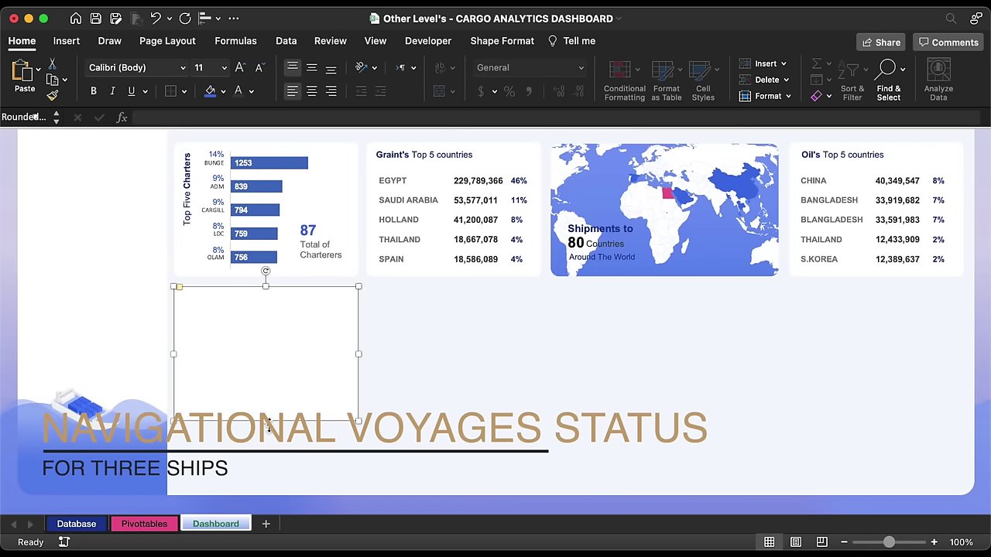
drag(267, 425, 266, 366)
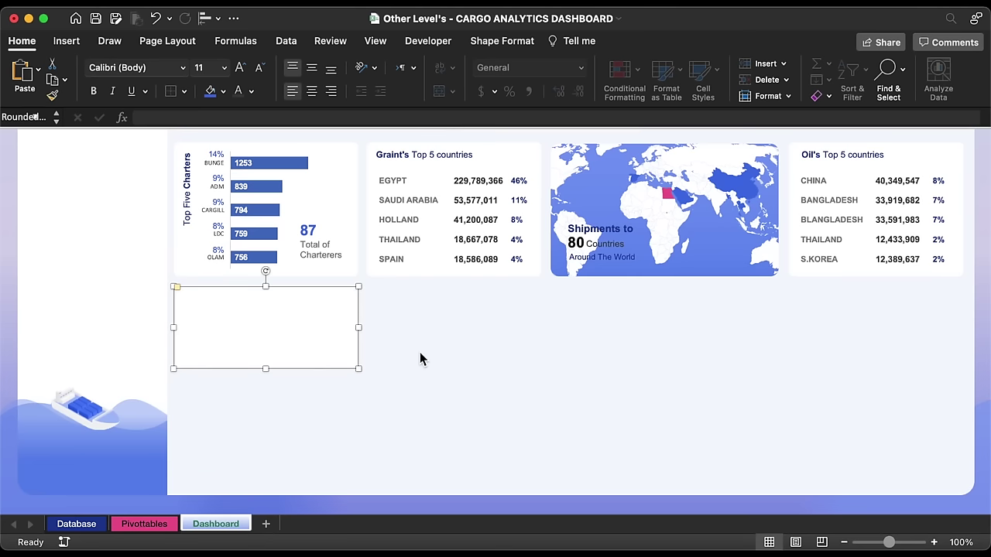
click(504, 42)
click(861, 73)
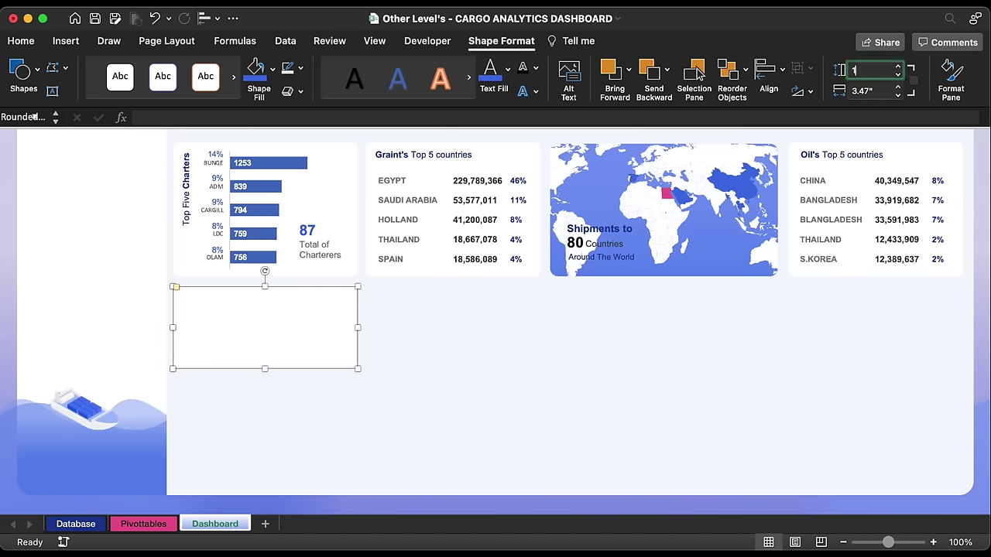
text(1.65)
key(Tab)
text(3.61)
key(Return)
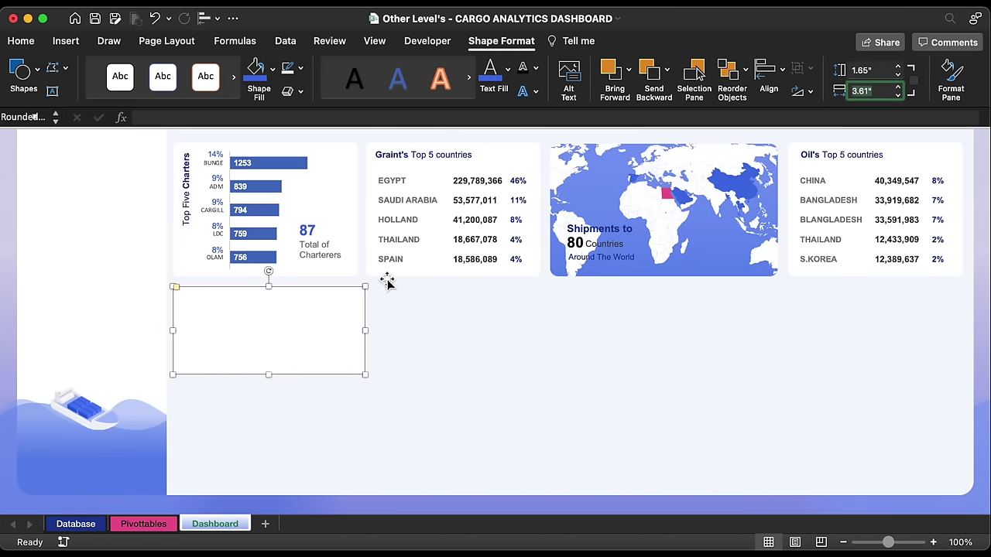
- Copy the card to the right, distribute the three cards horizontally, and group them
drag(250, 329, 658, 309)
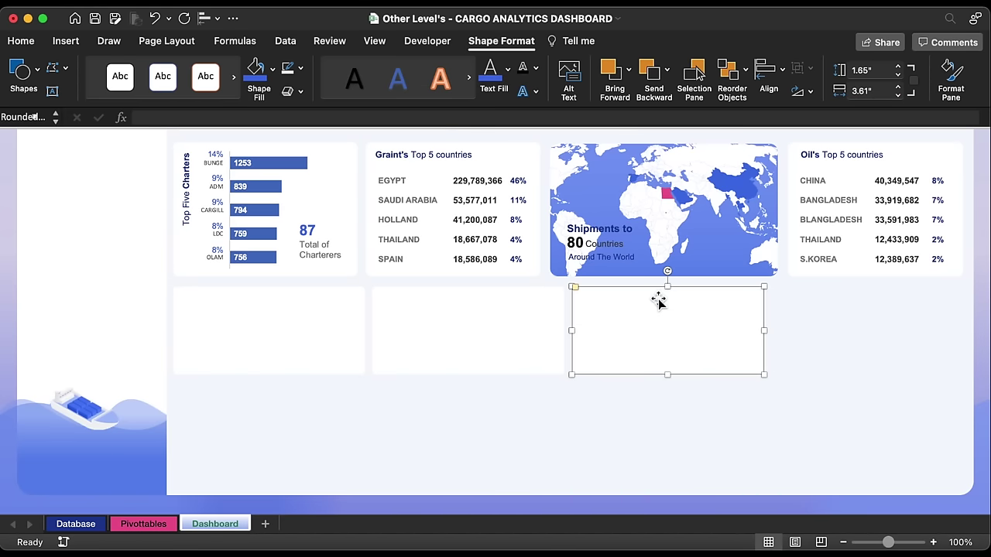
shift+click(488, 315)
shift+click(312, 303)
click(205, 18)
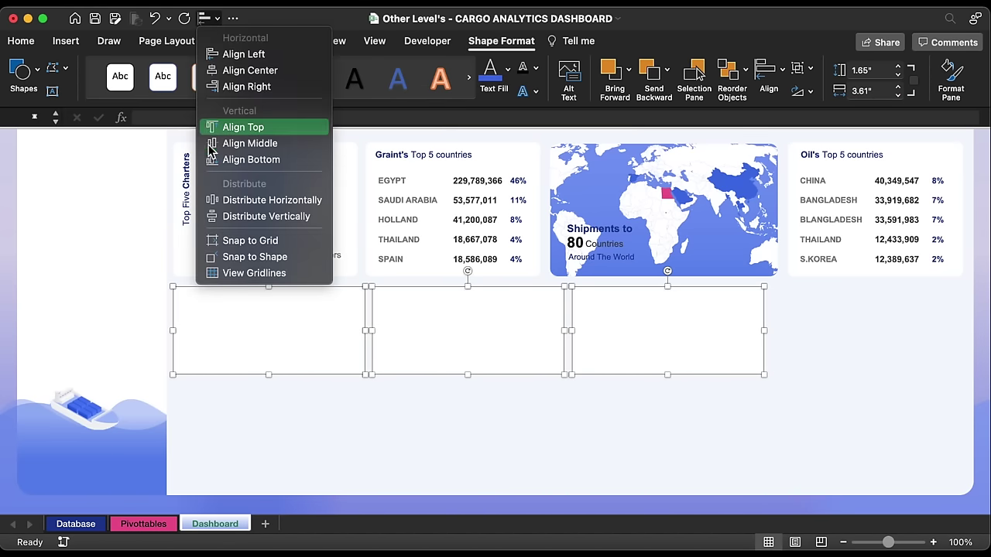
click(222, 203)
right_click(299, 333)
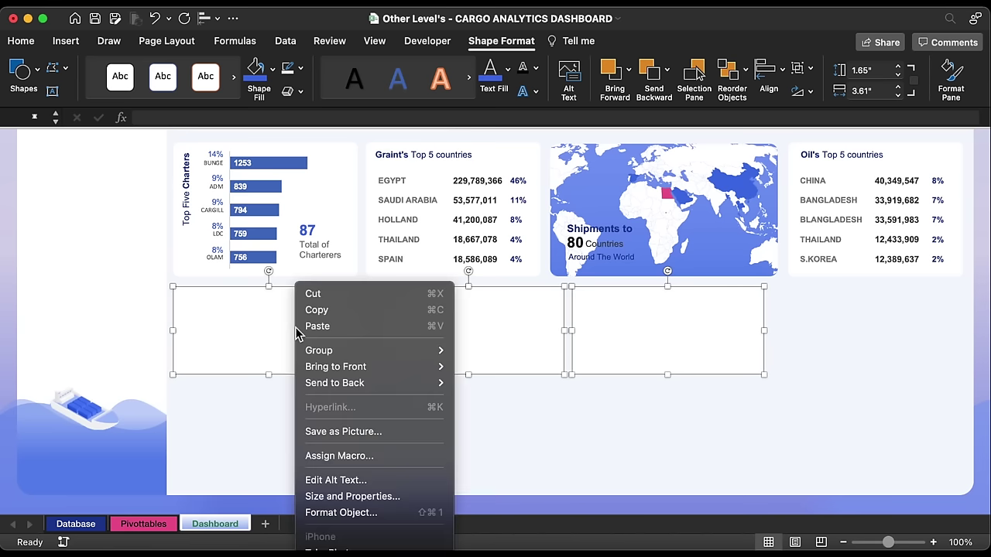
mouse_move(361, 355)
click(485, 350)
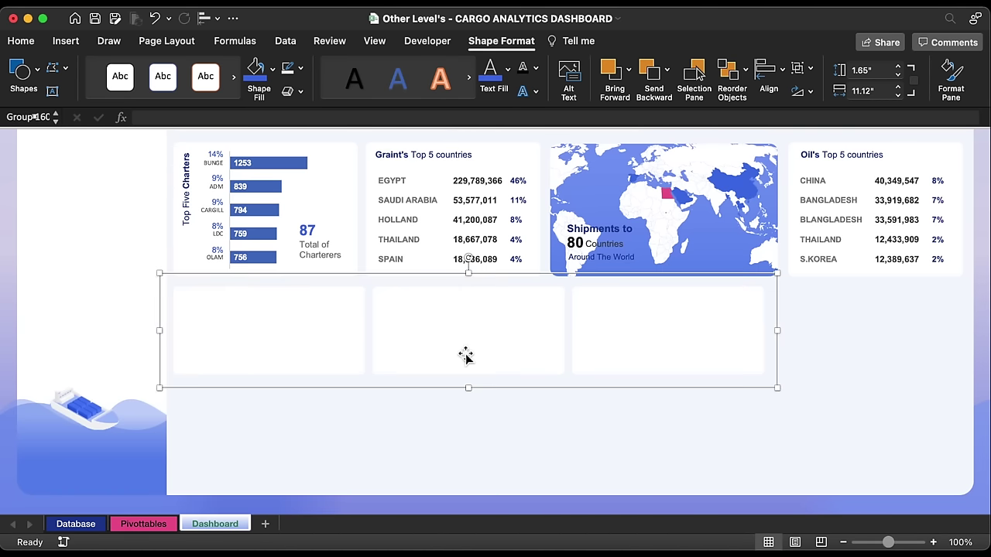
click(408, 154)
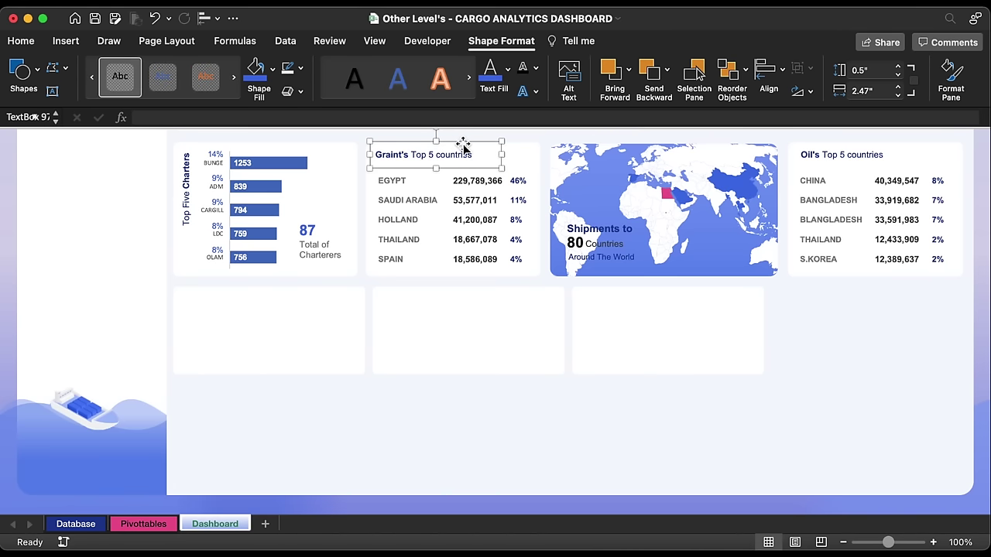
- Copy the heading box into the first lower card and link it to the Database vessel name NAVIOS HERAKLES
drag(462, 142, 302, 299)
drag(281, 296, 285, 298)
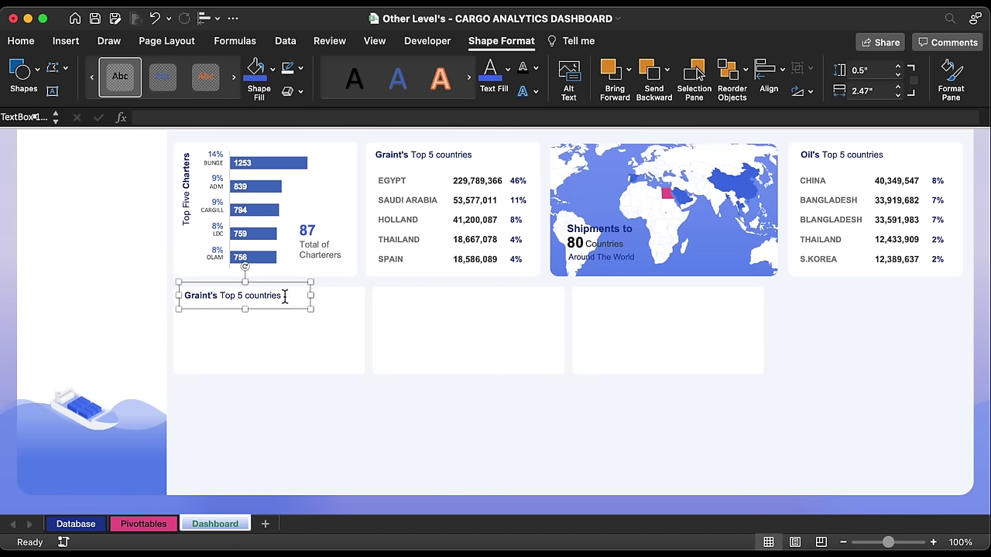
triple_click(256, 296)
key(BackSpace)
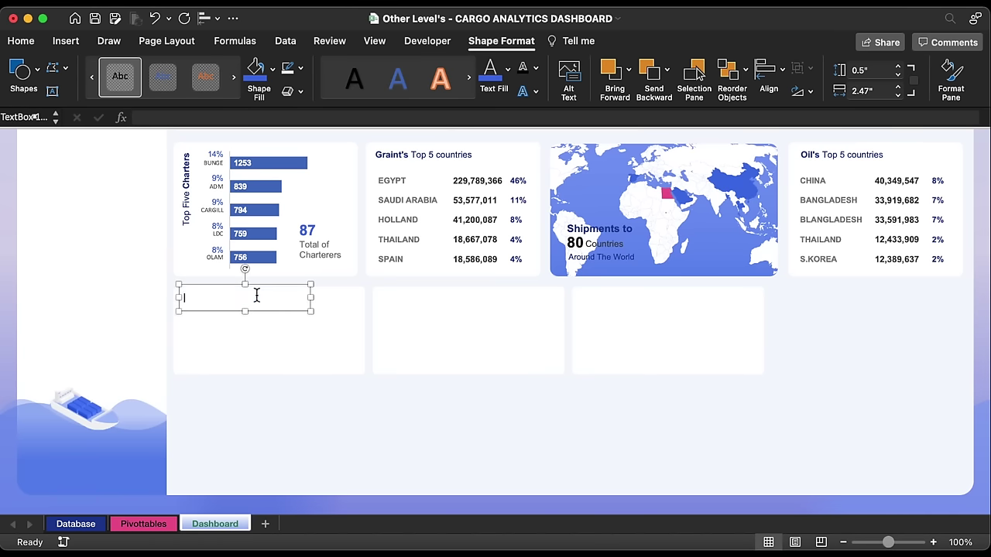
click(254, 118)
text(=)
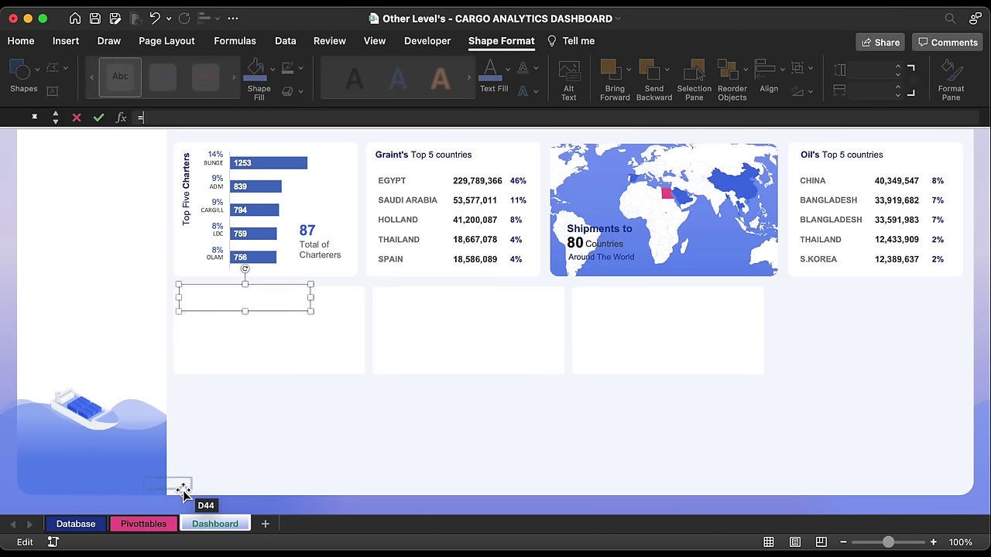
click(76, 524)
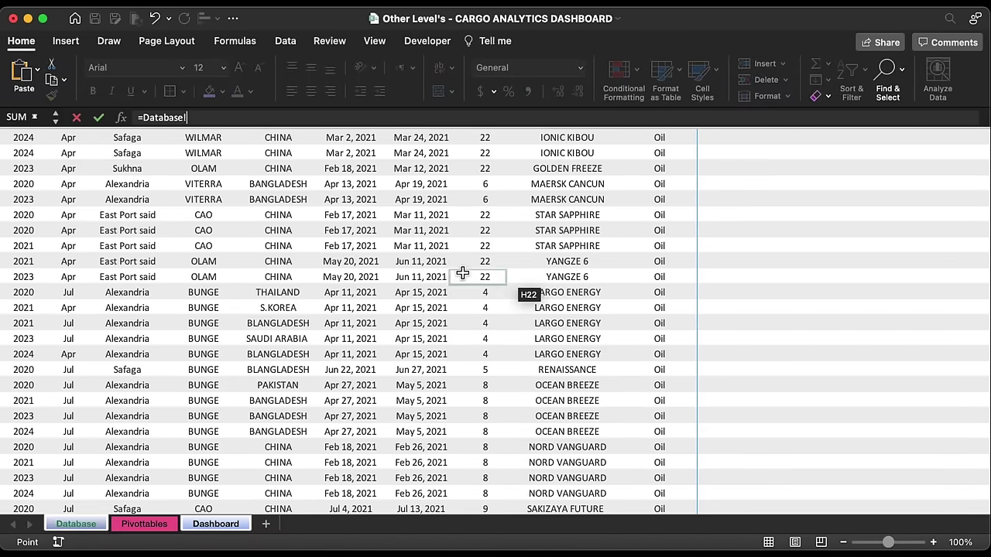
scroll(460, 272, up, 5)
scroll(462, 273, right, 5)
scroll(462, 272, right, 15)
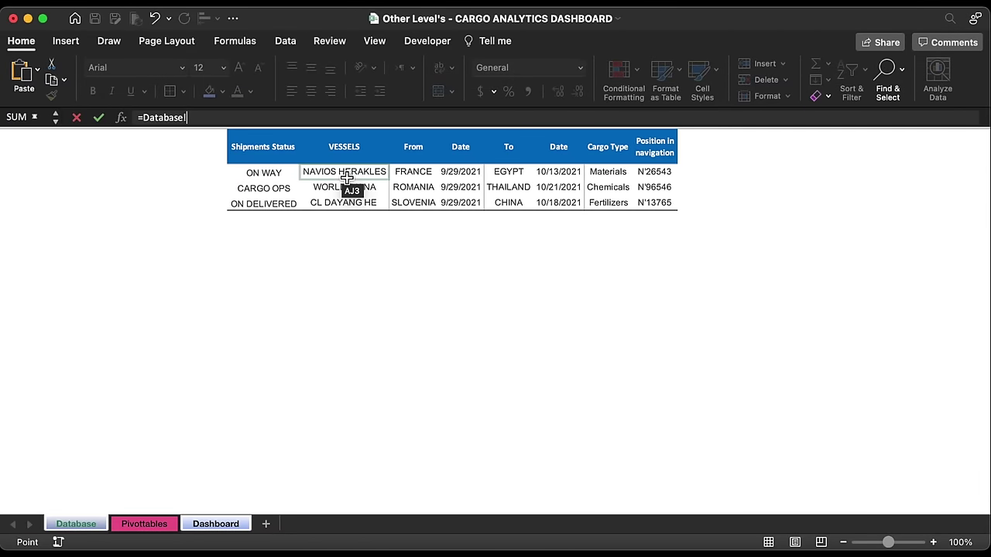
click(346, 177)
key(Return)
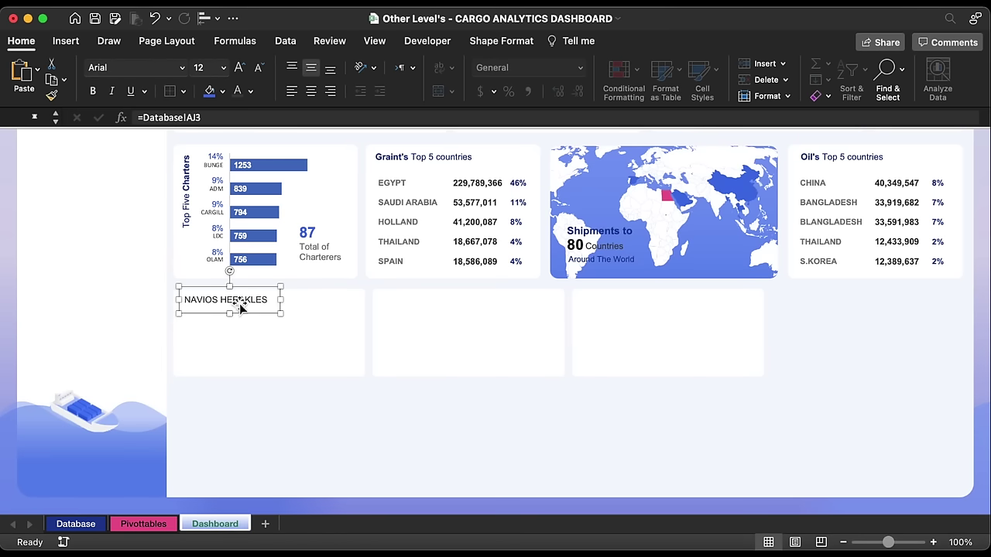
- Add a narrow, right-aligned text box linked to the Materials cargo type on Database
key(super+c)
key(super+v)
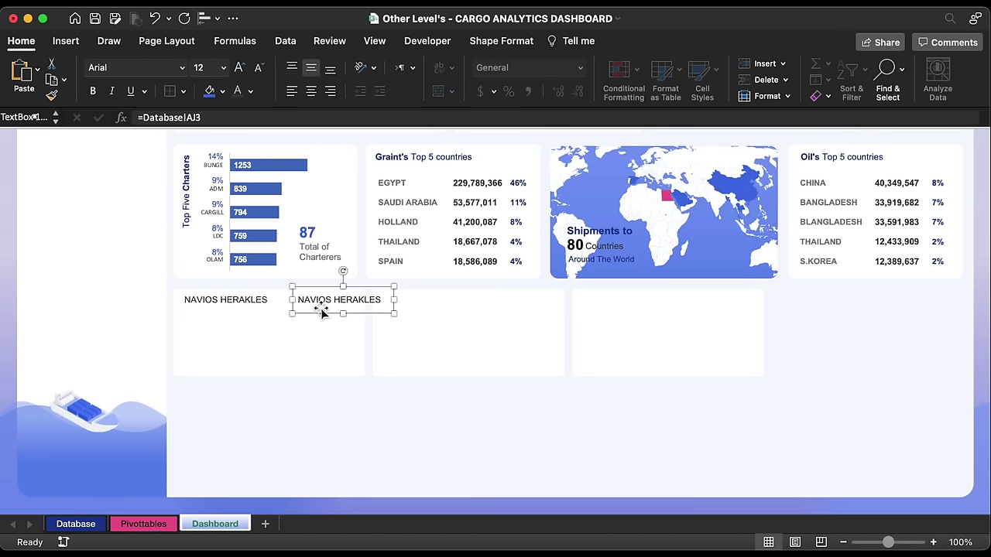
click(226, 118)
key(BackSpace)
key(BackSpace)
key(BackSpace)
key(BackSpace)
key(BackSpace)
key(BackSpace)
key(BackSpace)
key(BackSpace)
key(BackSpace)
key(BackSpace)
key(BackSpace)
key(BackSpace)
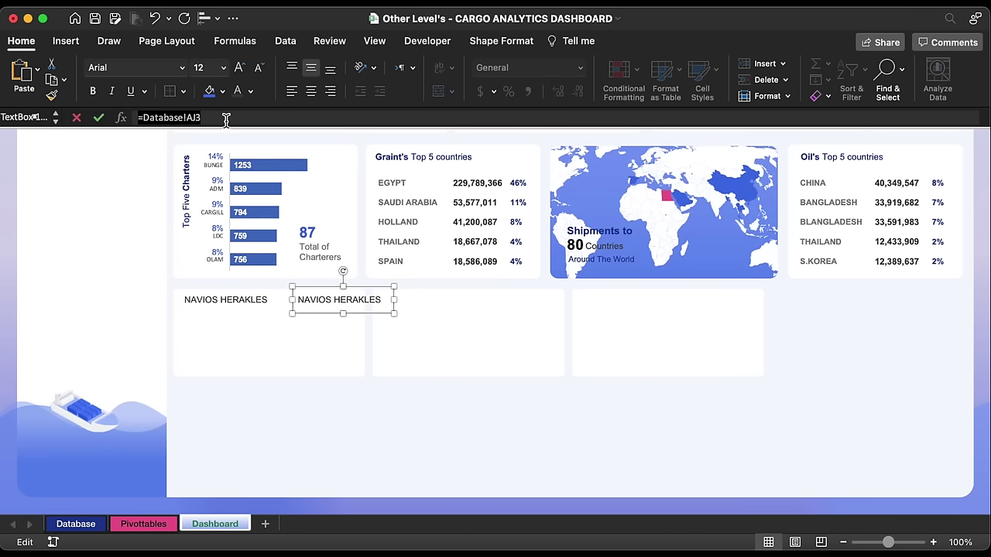
click(84, 526)
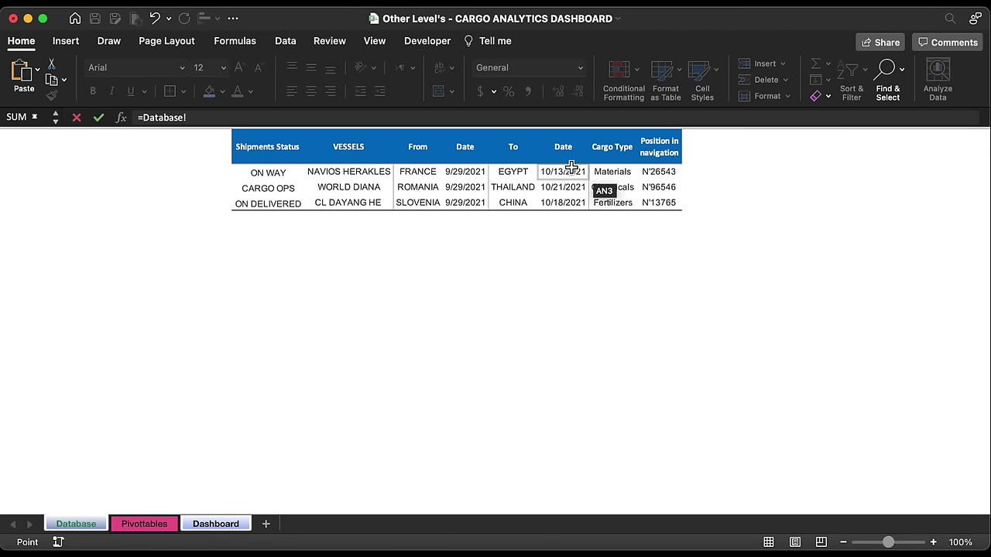
click(619, 174)
key(Return)
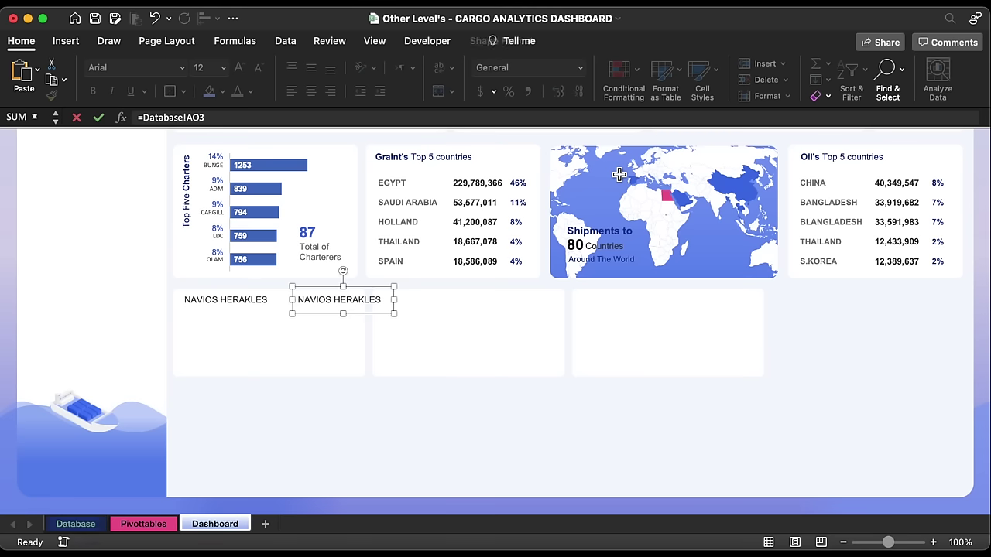
drag(399, 305, 361, 302)
click(330, 91)
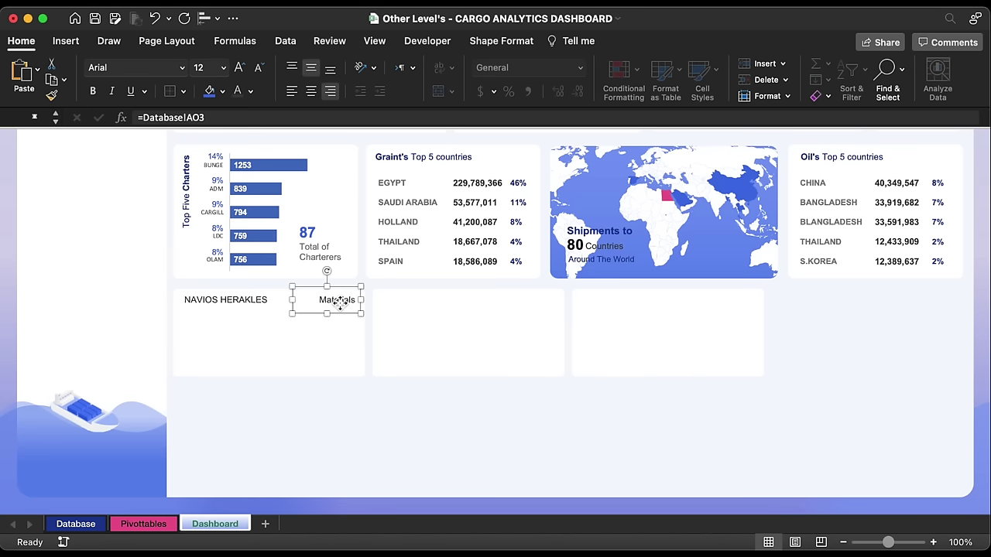
- Add a box below Materials linked to position N'26543, then copy it further down
drag(332, 302, 345, 327)
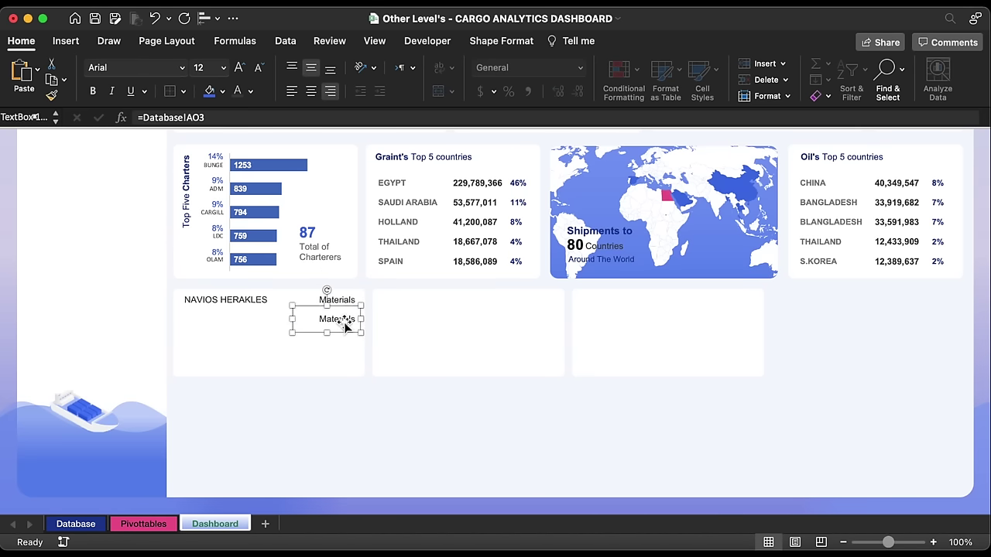
click(306, 118)
key(super+a)
text(=)
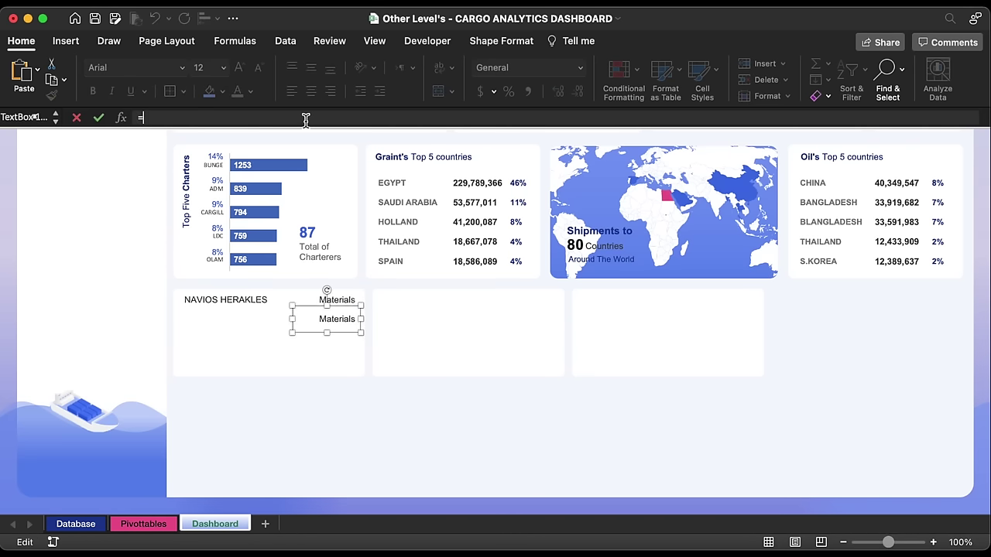
click(92, 524)
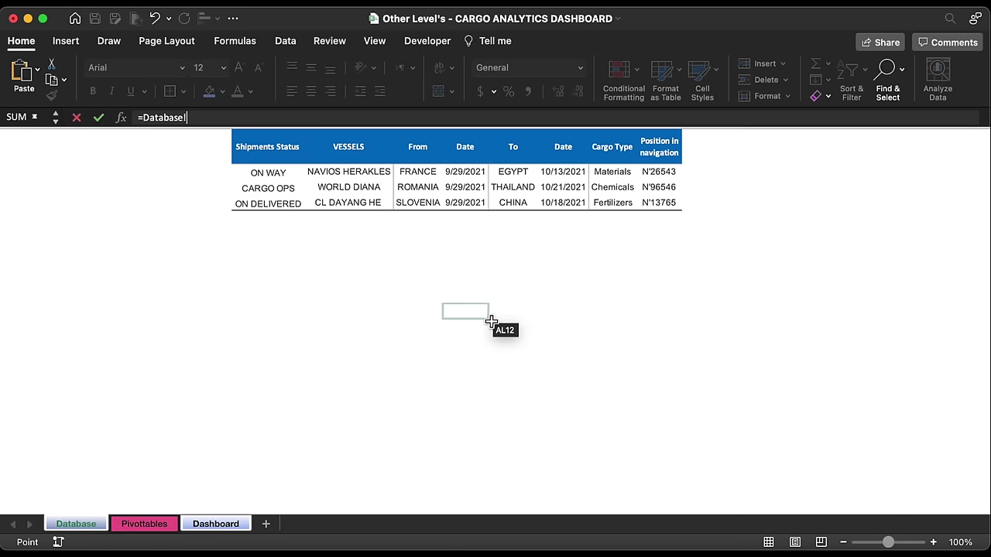
click(655, 174)
key(Return)
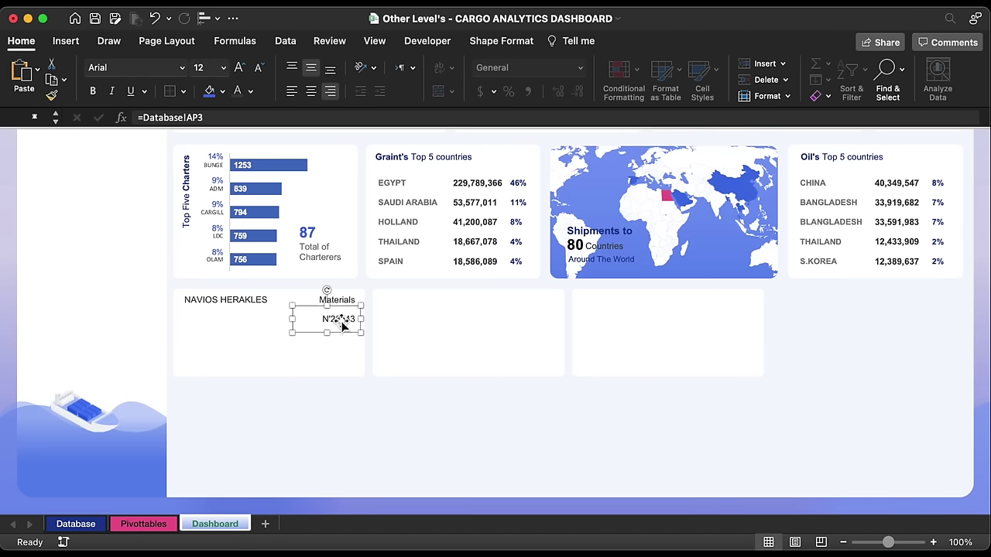
drag(343, 325, 342, 348)
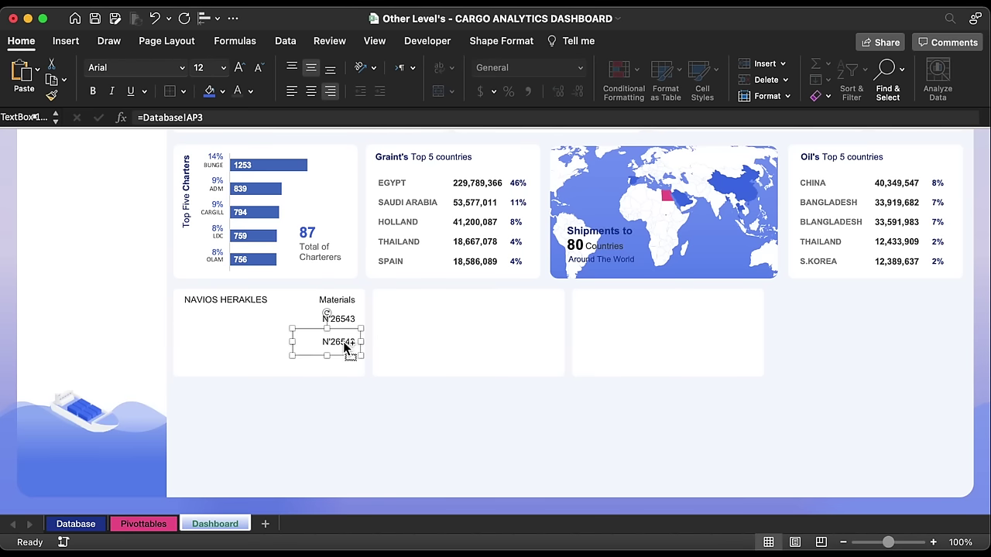
triple_click(258, 118)
- Link the copied box to Database!AM3 (EGYPT) and position it in the card
text(=)
click(76, 524)
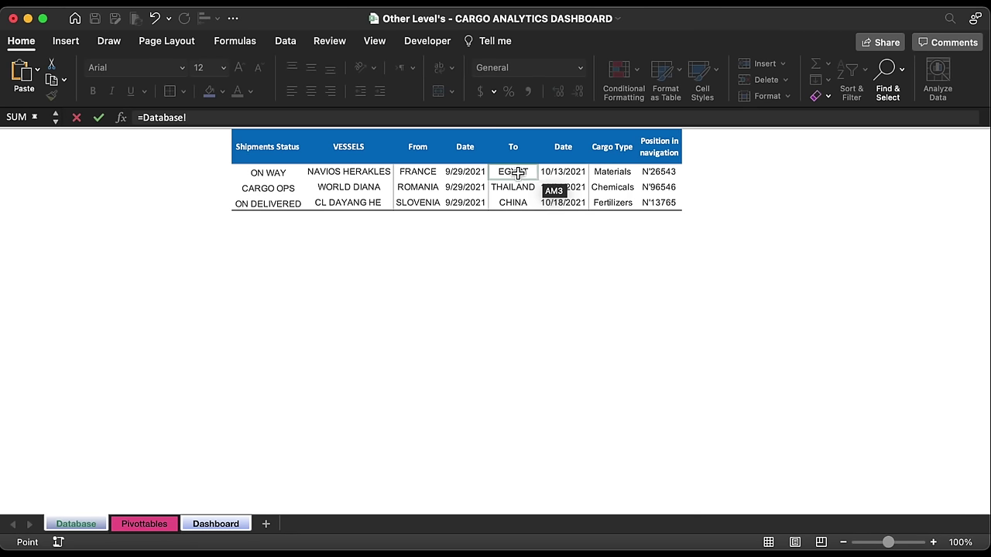
click(517, 173)
key(Return)
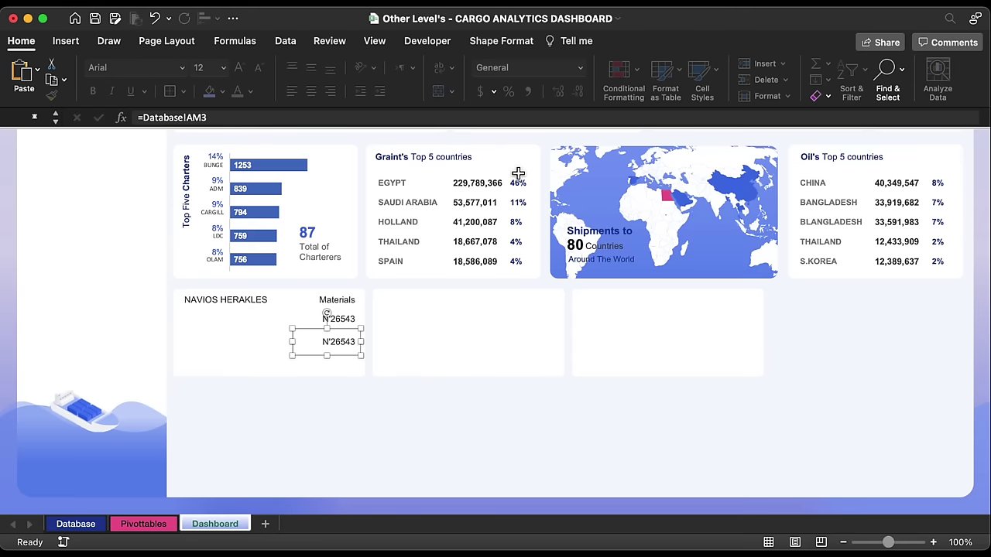
drag(348, 342, 336, 347)
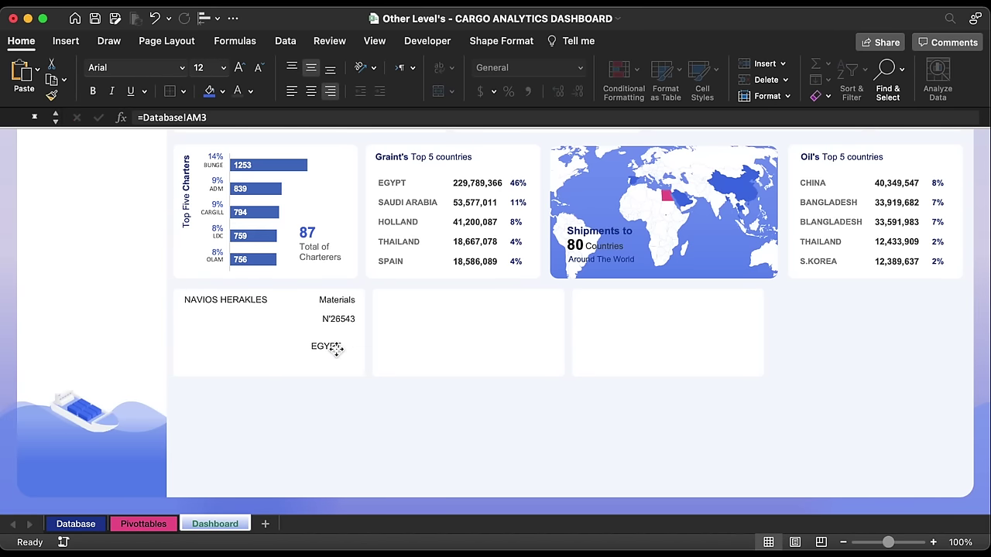
drag(276, 343, 326, 362)
- Link the next box to Database!AN3 (10/13/2021), then copy both boxes to the card's left
click(236, 118)
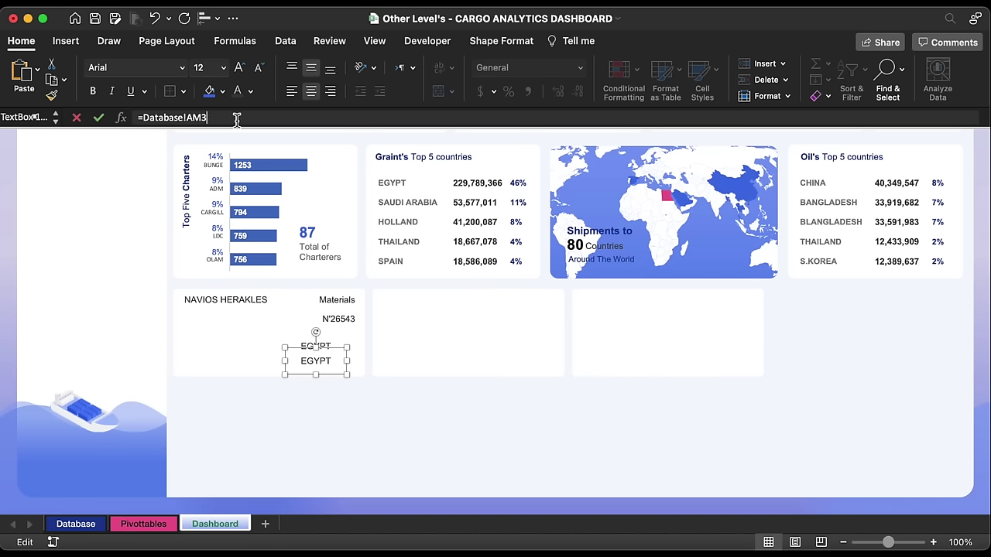
triple_click(236, 118)
text(=)
click(76, 524)
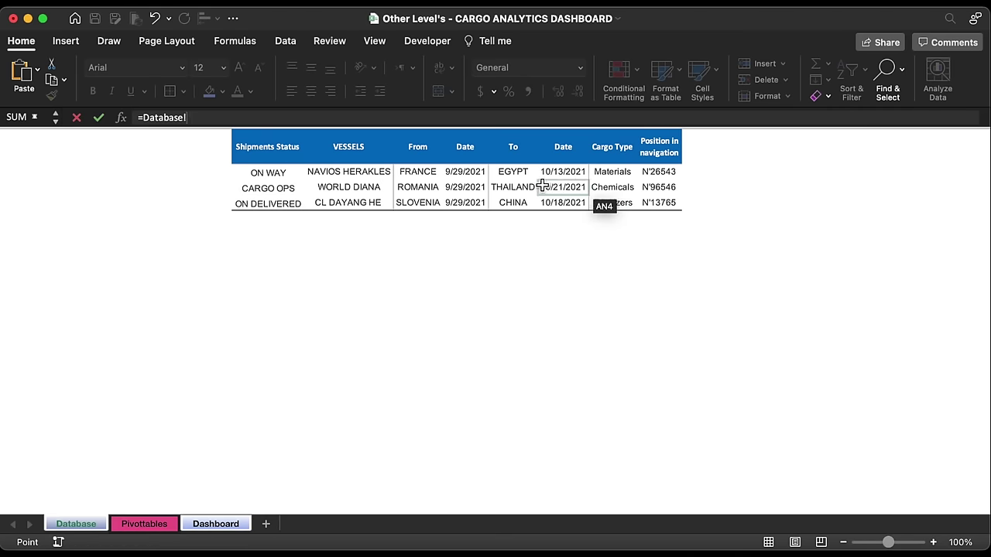
click(568, 173)
key(Return)
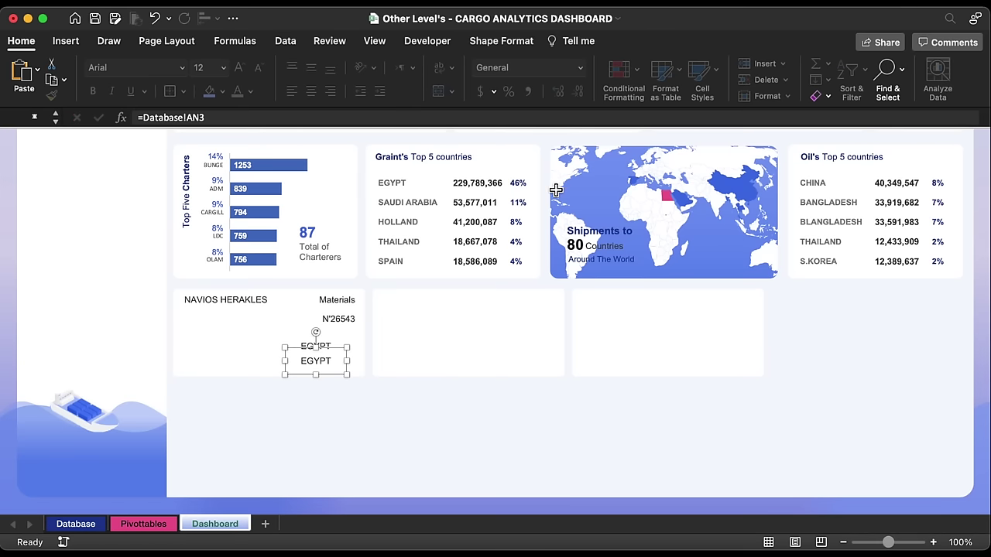
shift+click(329, 344)
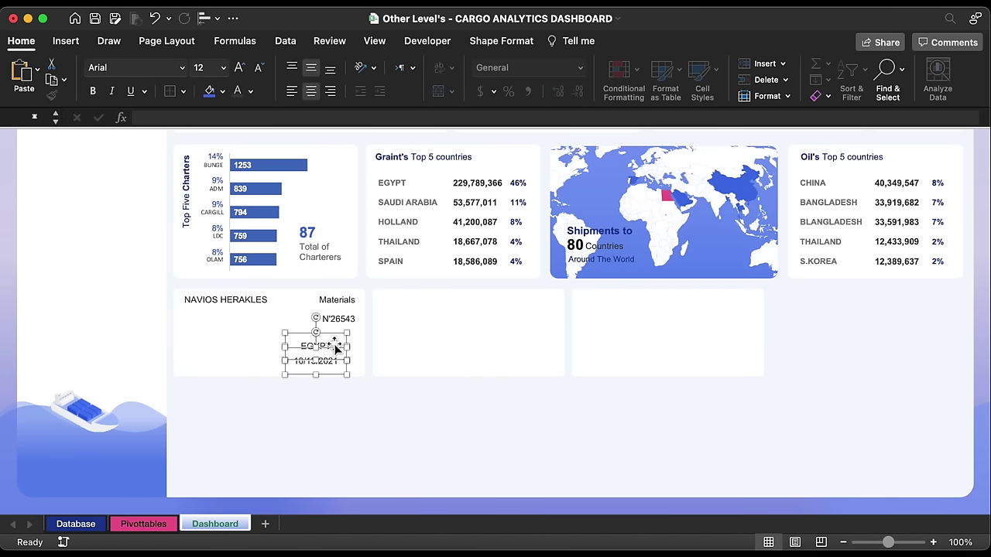
drag(335, 349, 258, 350)
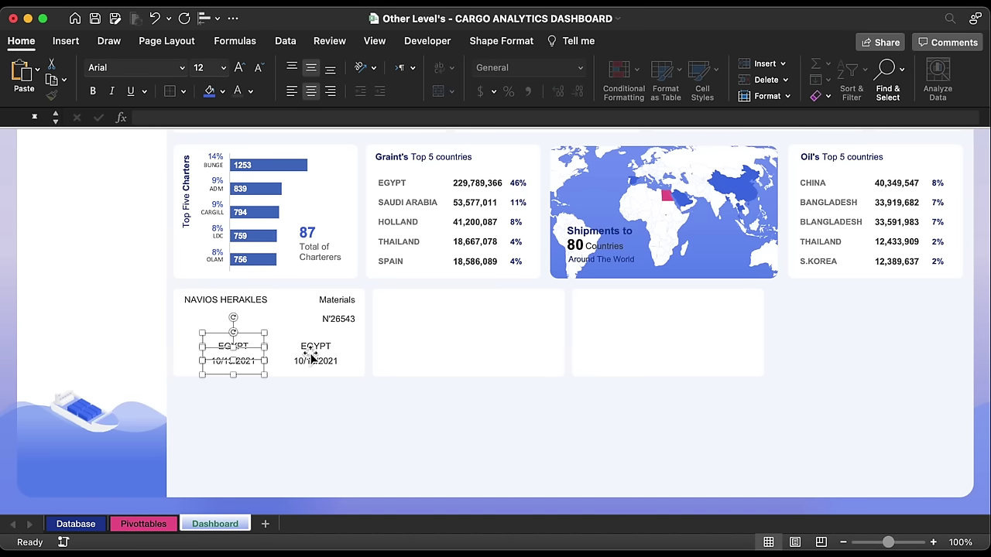
- Relink the left EGYPT copy to Database!AK3 so it shows FRANCE
click(314, 348)
click(255, 345)
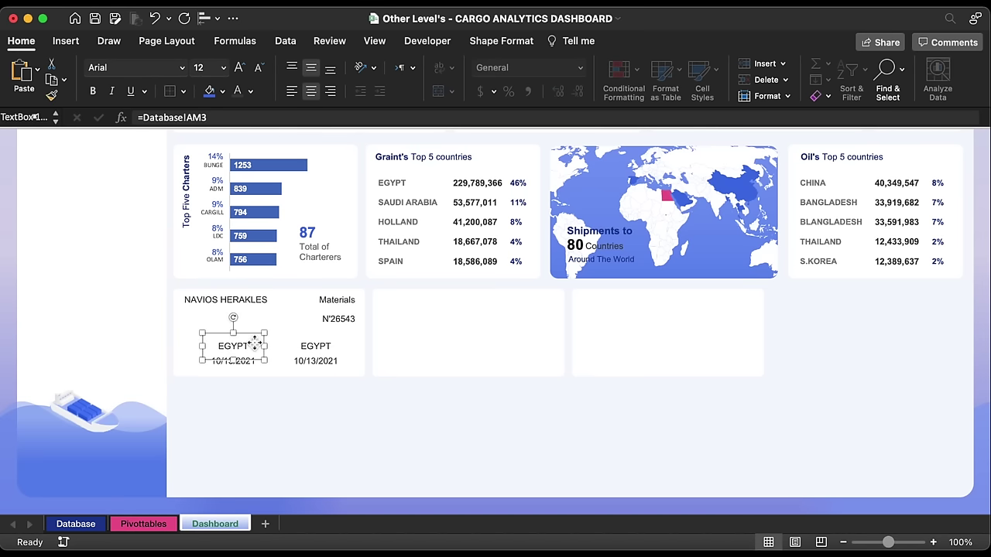
triple_click(229, 118)
text(=)
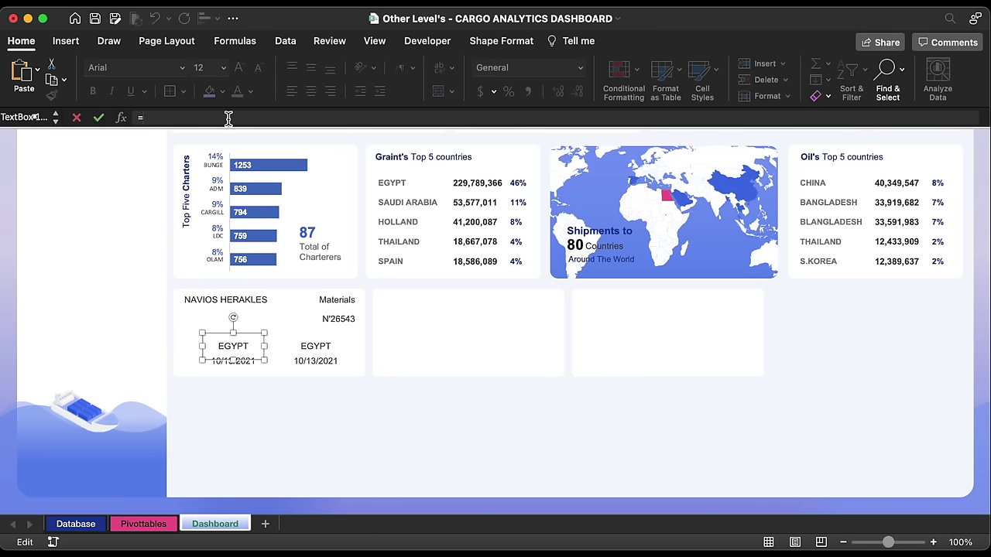
click(87, 524)
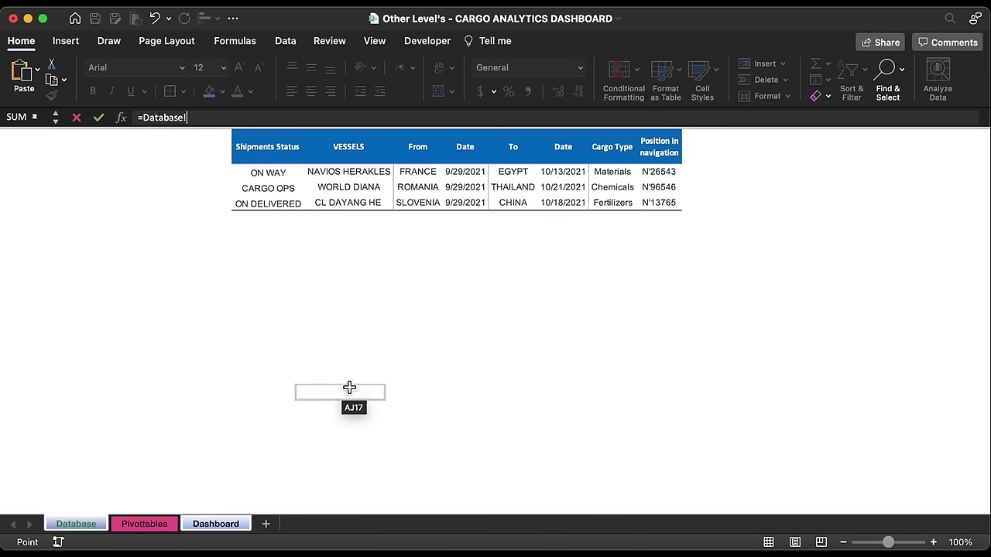
click(414, 176)
key(Return)
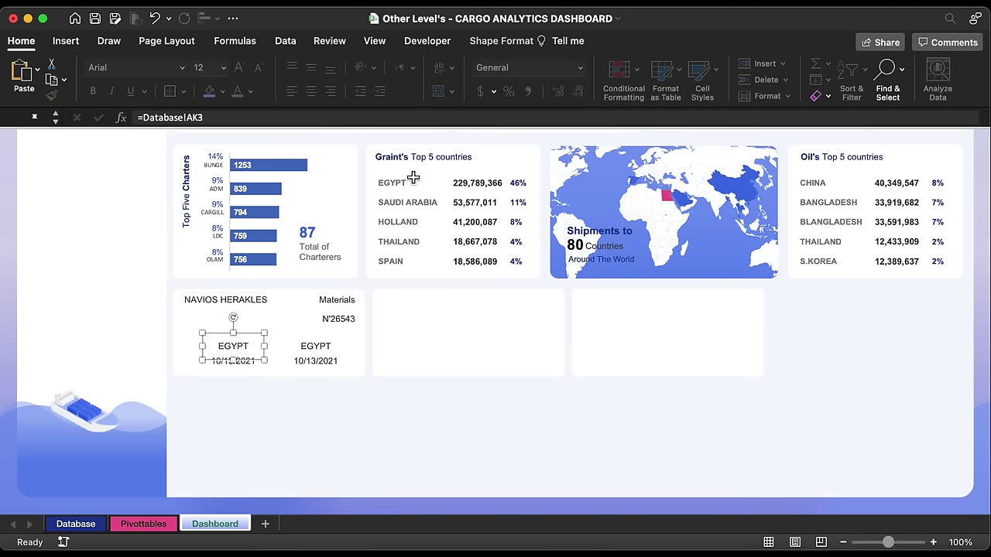
- Reposition the left date box and relink it to Database!AL3 (9/29/2021)
drag(255, 355, 248, 368)
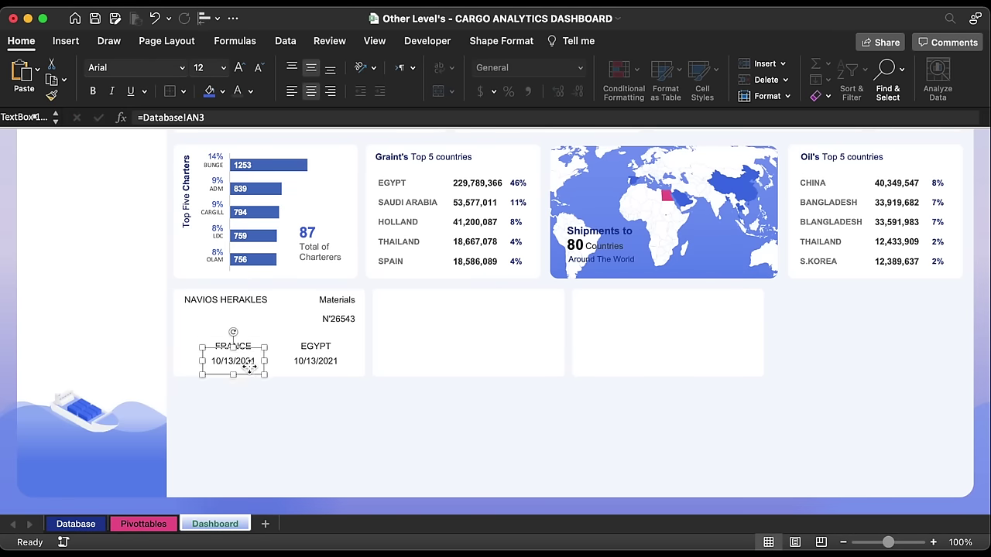
click(207, 118)
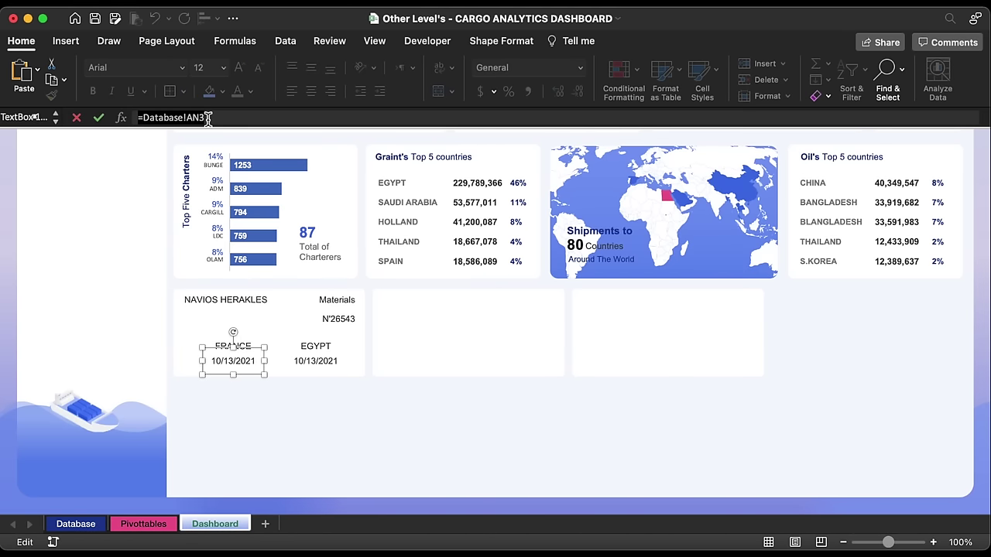
key(BackSpace)
key(BackSpace)
key(BackSpace)
click(75, 524)
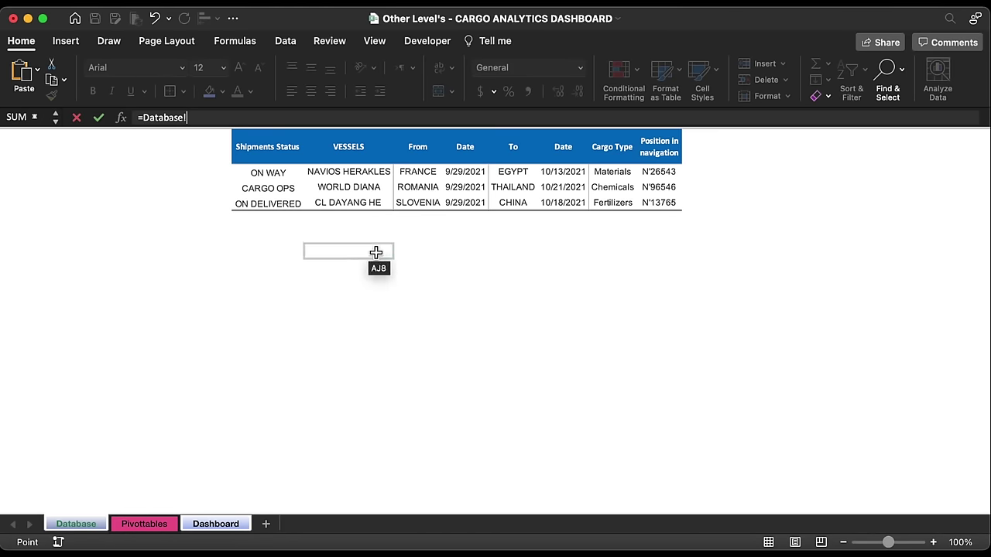
click(465, 173)
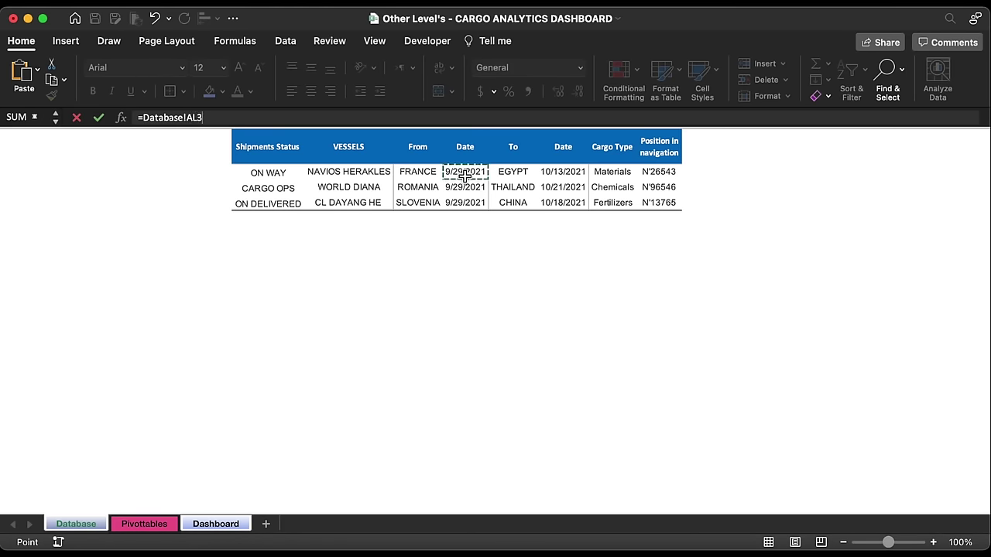
key(Return)
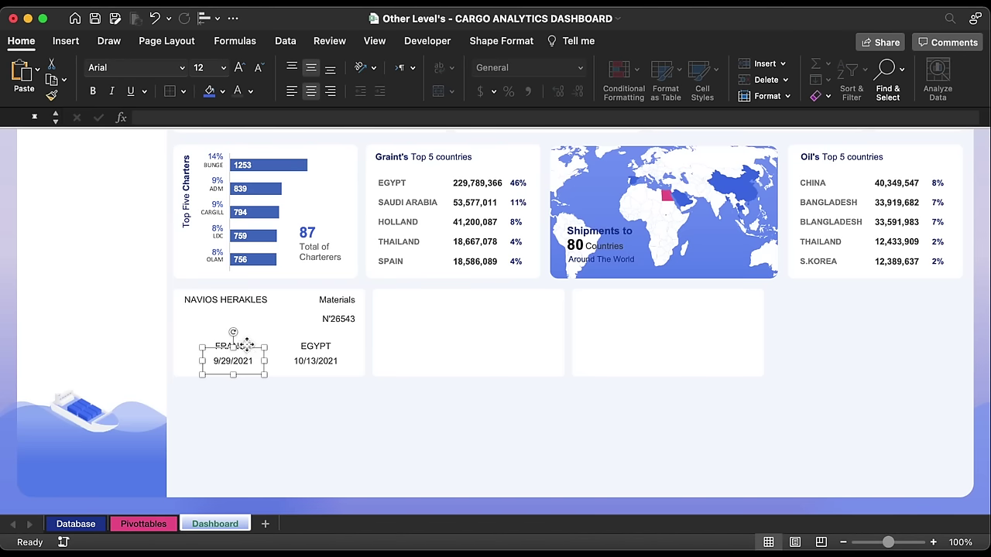
- Shrink the N'26543 and date text; make NAVIOS HERAKLES 12 pt, bold, dark navy
shift+click(323, 363)
shift+click(338, 318)
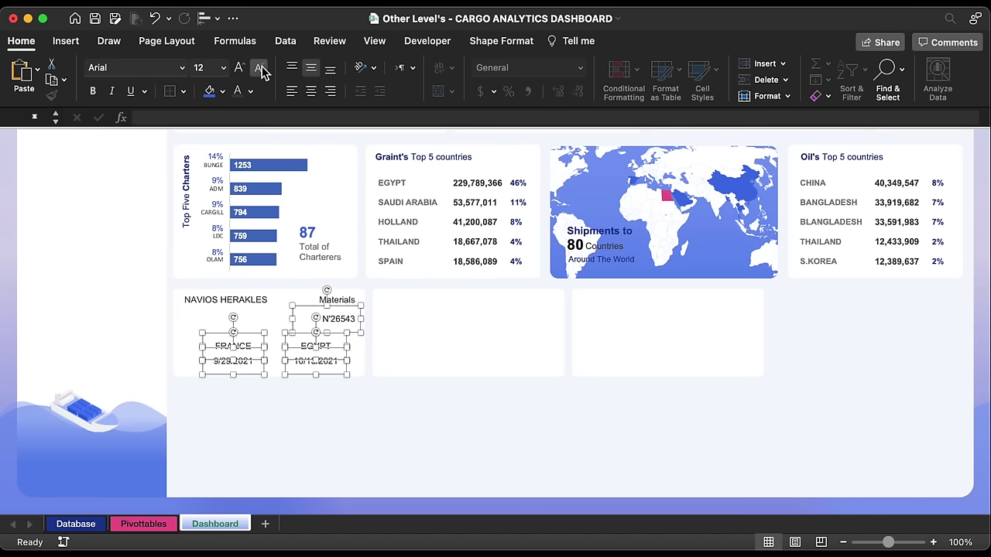
click(260, 68)
click(236, 304)
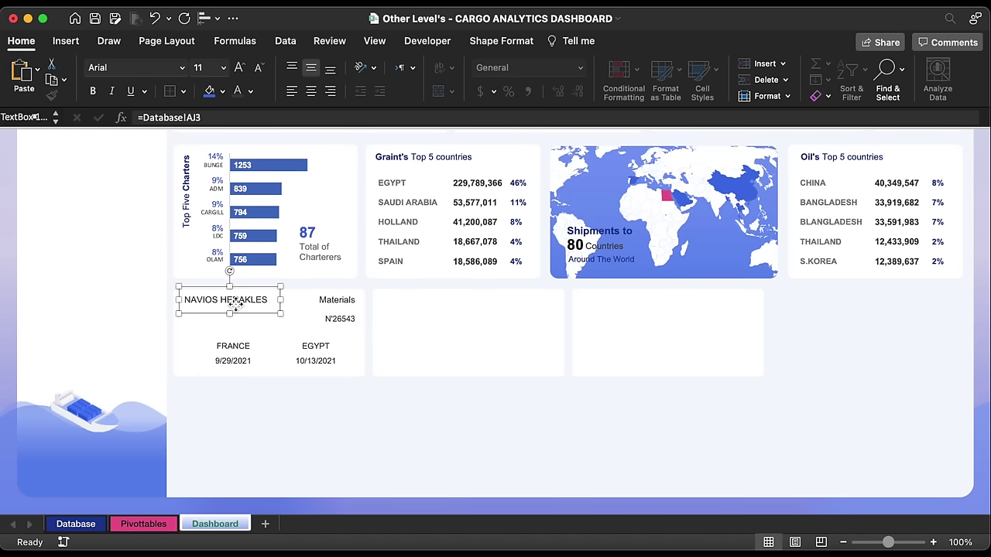
click(239, 67)
click(250, 91)
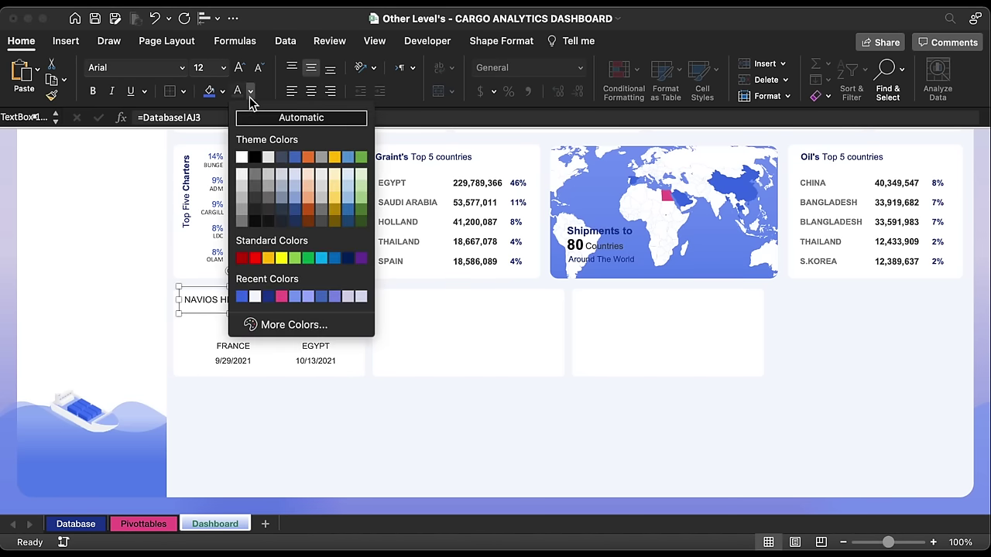
click(268, 297)
click(94, 92)
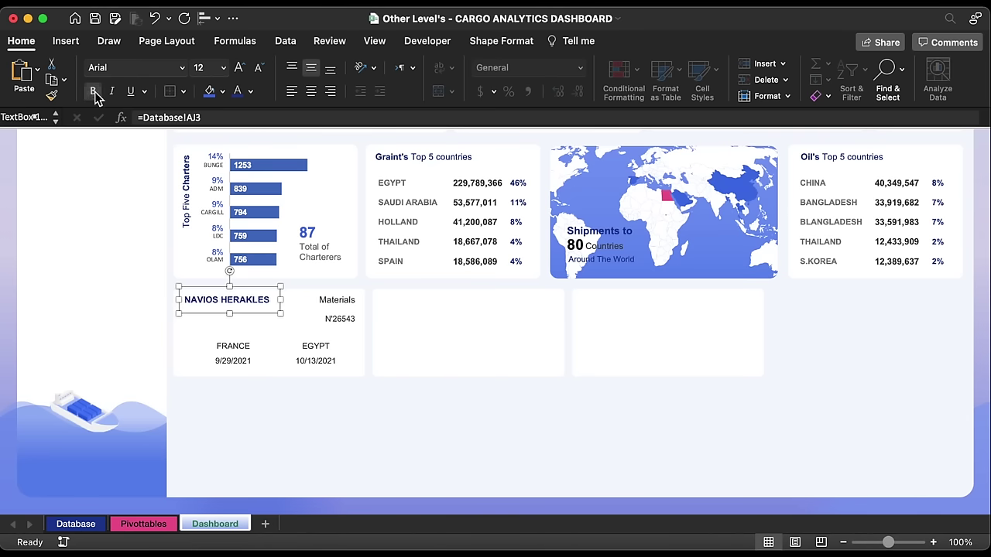
- Colour the Materials label light lavender blue and the N'26543 number and dates grey
click(334, 307)
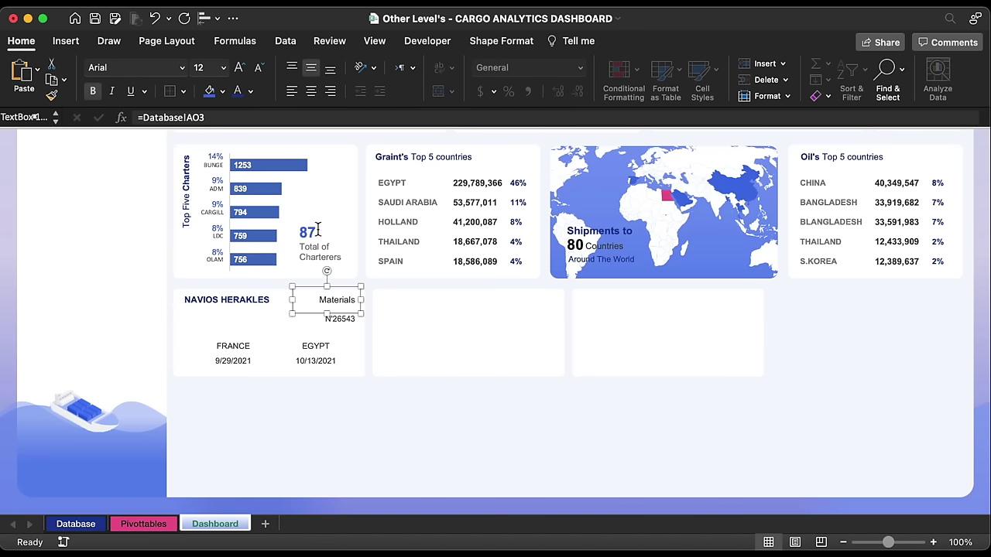
click(250, 90)
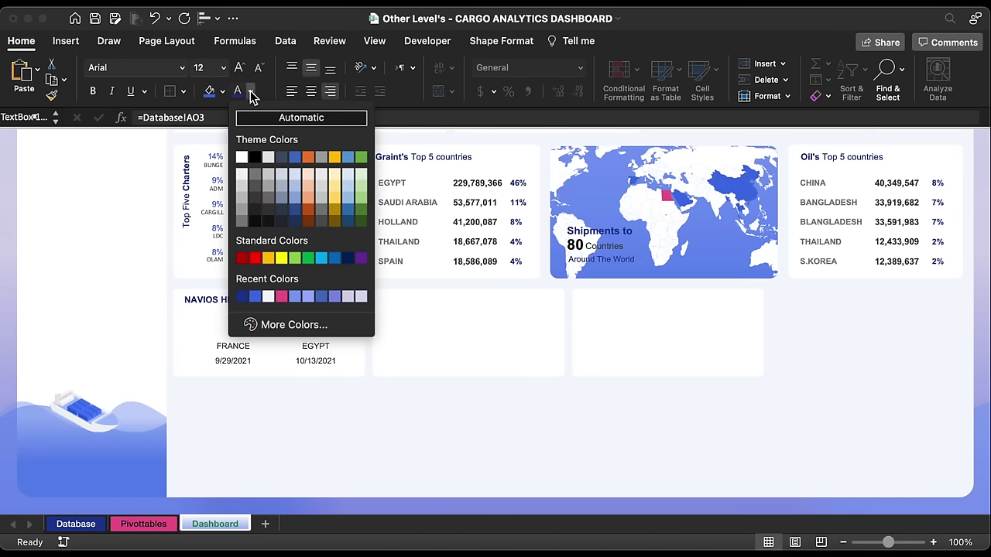
click(306, 297)
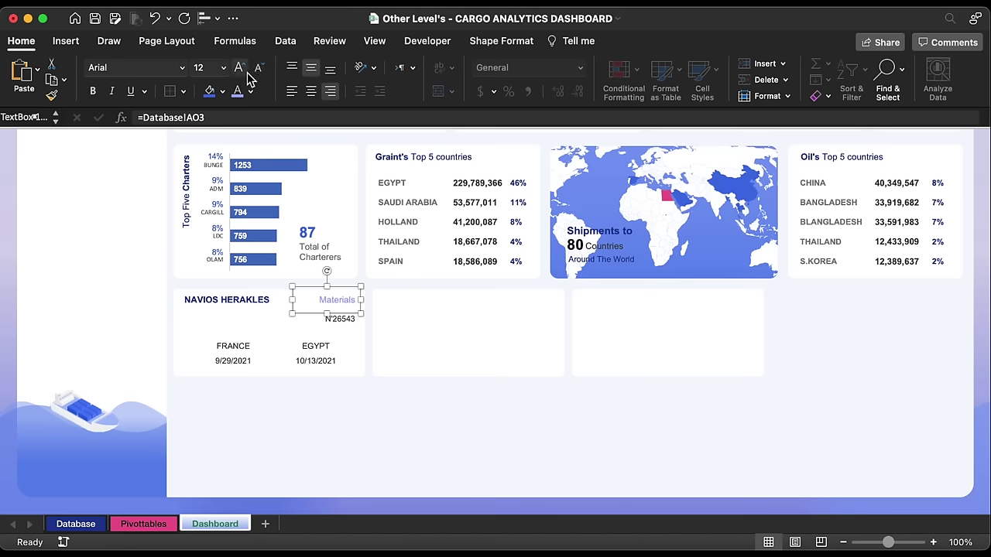
click(339, 319)
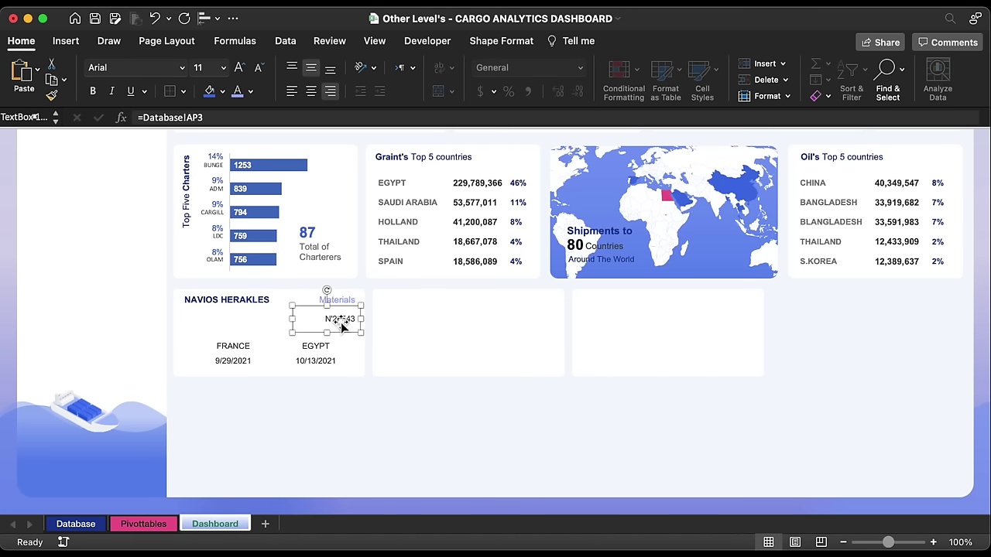
shift+click(325, 366)
shift+click(255, 363)
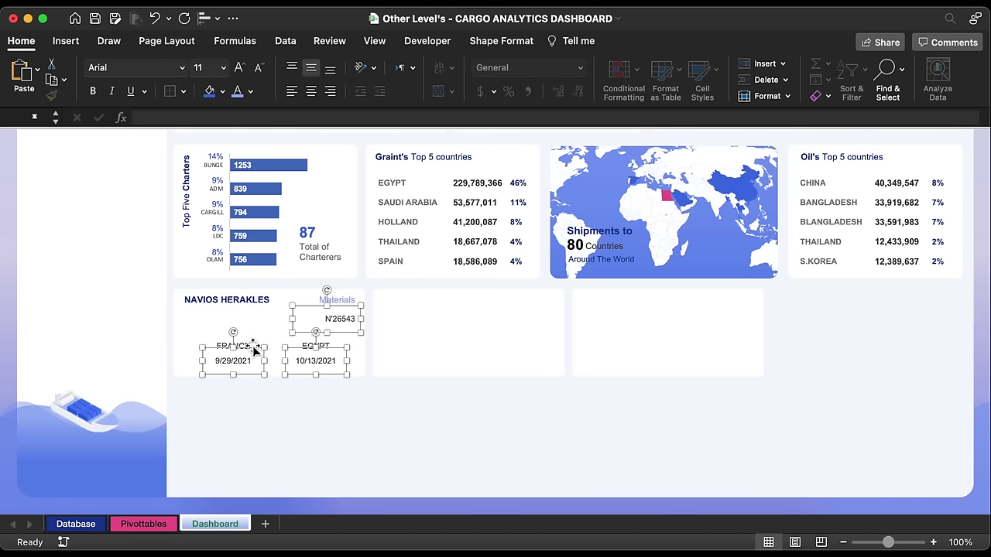
click(250, 91)
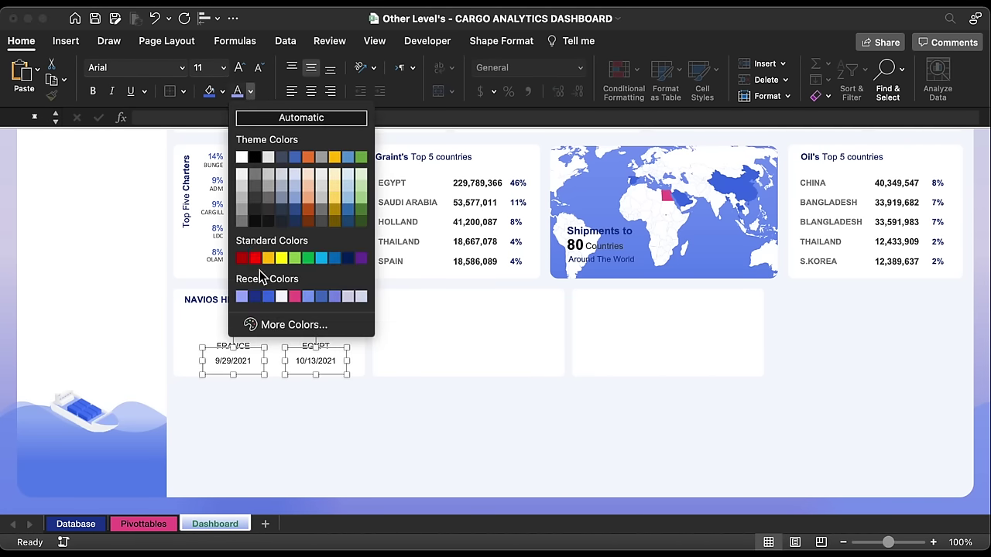
click(253, 223)
- Give FRANCE and EGYPT a recent font colour, duplicate them below, and copy a text box beside FRANCE
click(244, 346)
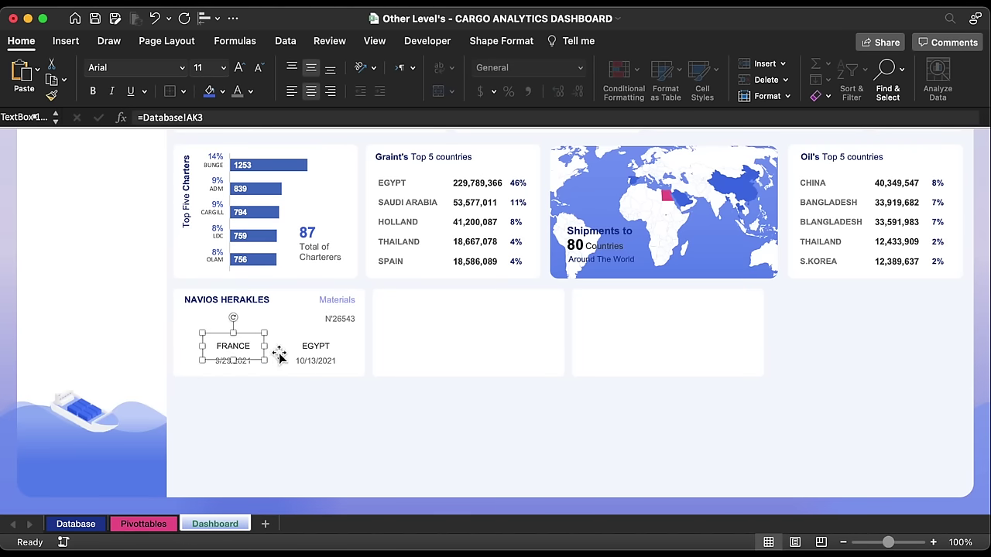
shift+click(320, 350)
click(250, 92)
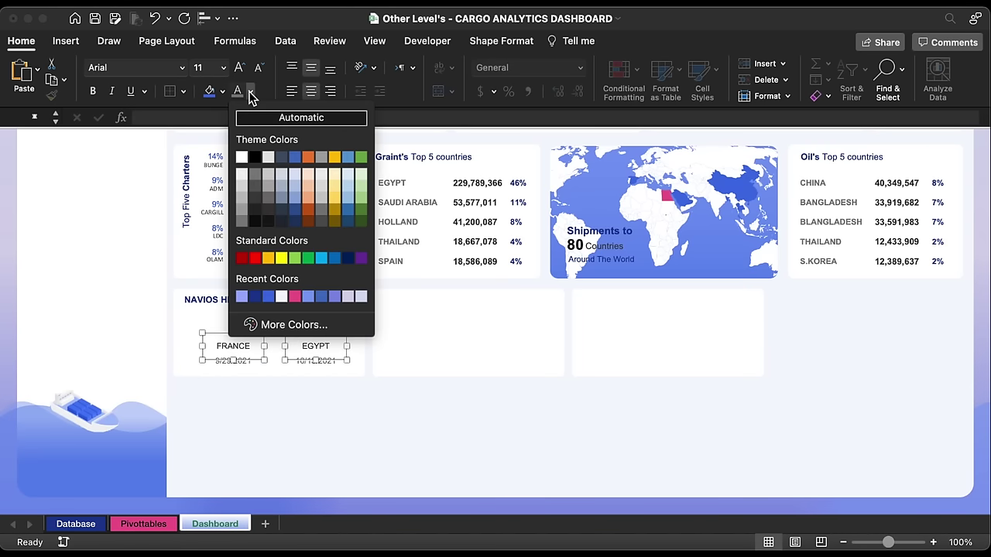
click(255, 299)
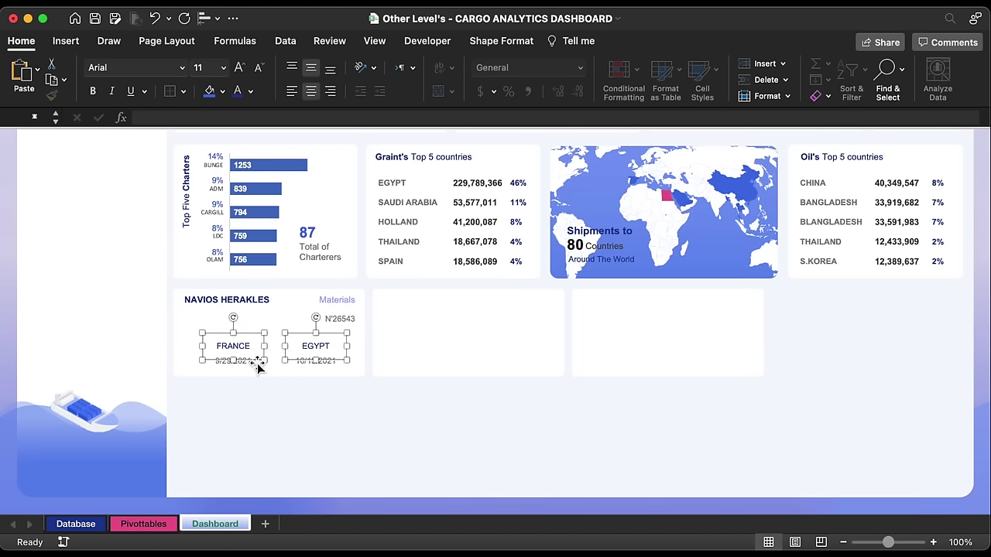
drag(261, 372, 262, 388)
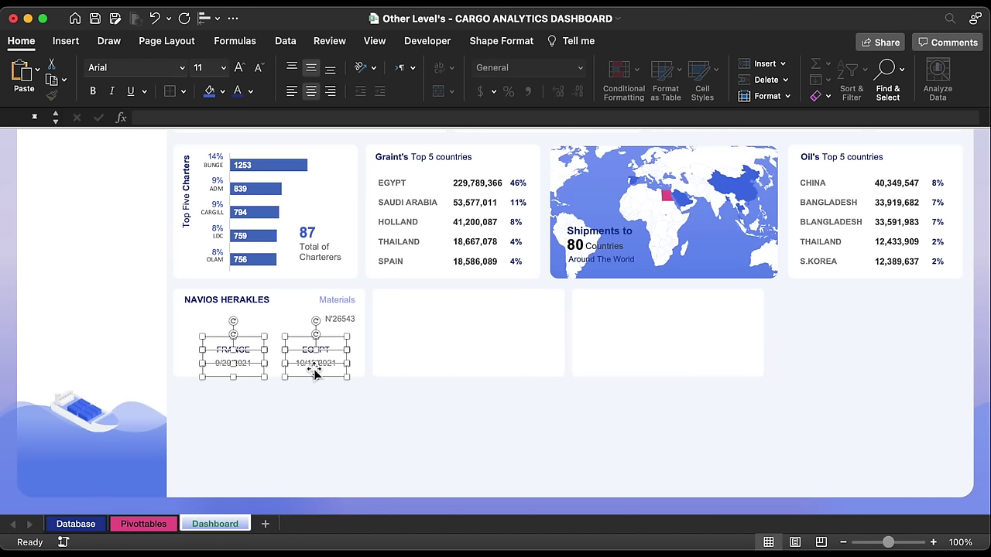
click(350, 238)
drag(350, 238, 211, 363)
- Make a light grey 'From' label and place a copy between FRANCE and EGYPT
text(From)
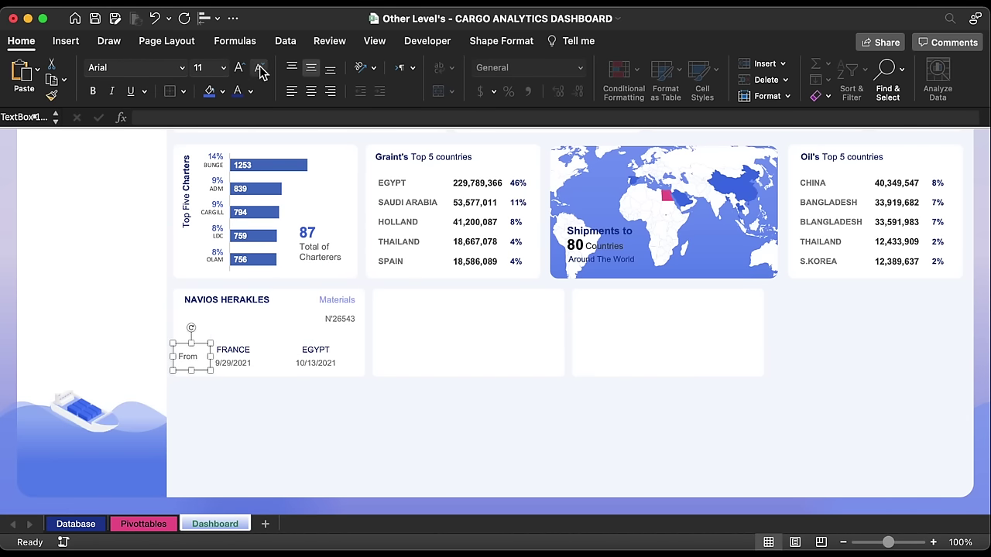
click(252, 92)
click(242, 176)
drag(190, 356, 284, 356)
key(Escape)
scroll(465, 387, up, 1)
- Draw a straight line across the NAVIOS HERAKLES card and nudge it slightly down
click(65, 43)
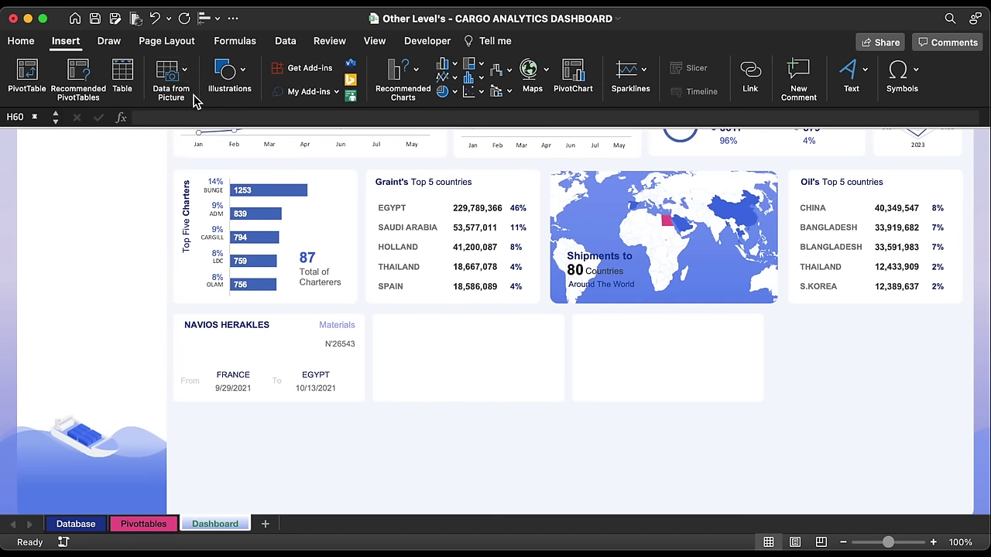
click(229, 75)
click(173, 121)
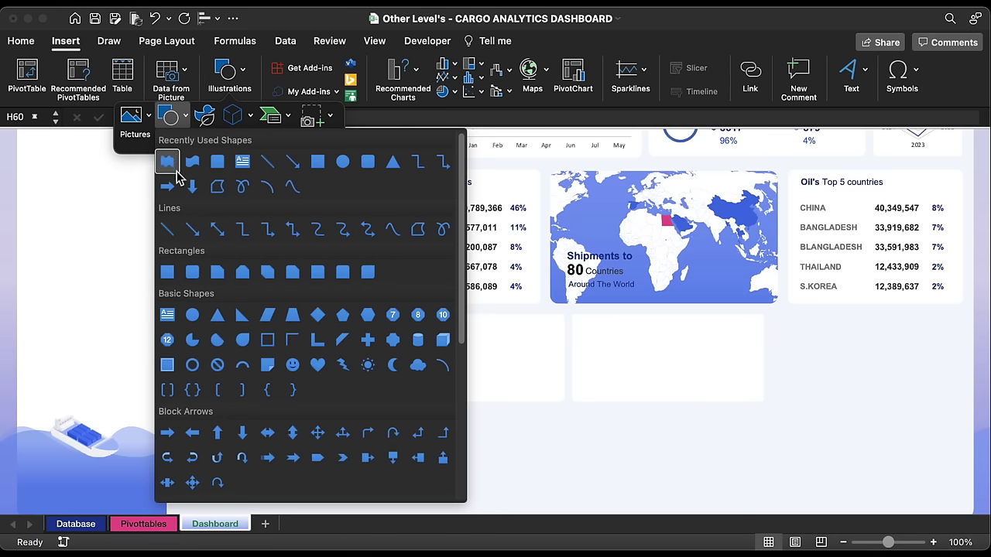
click(186, 226)
mouse_move(220, 355)
mouse_down()
mouse_move(365, 357)
mouse_move(173, 358)
mouse_up()
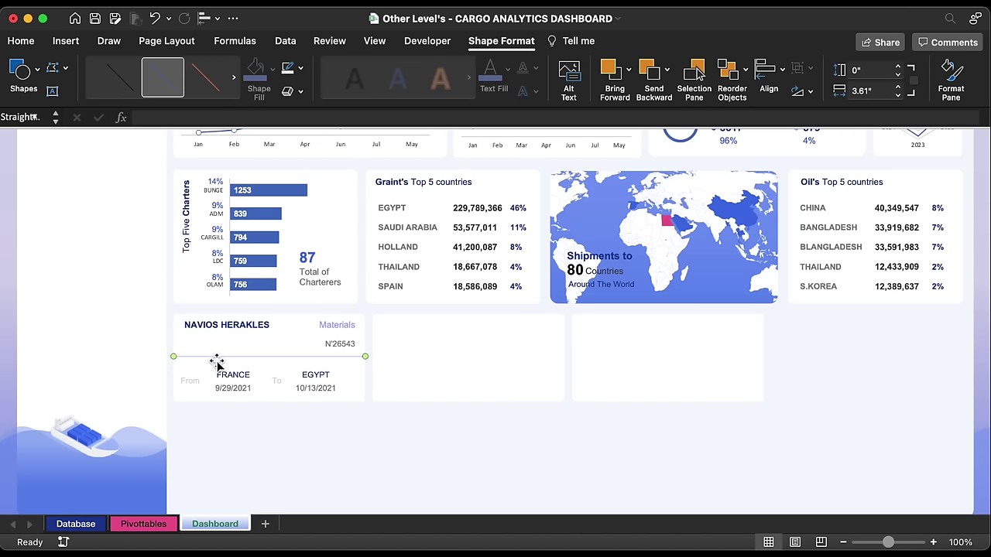
key(super+z)
key(Down)
key(Down)
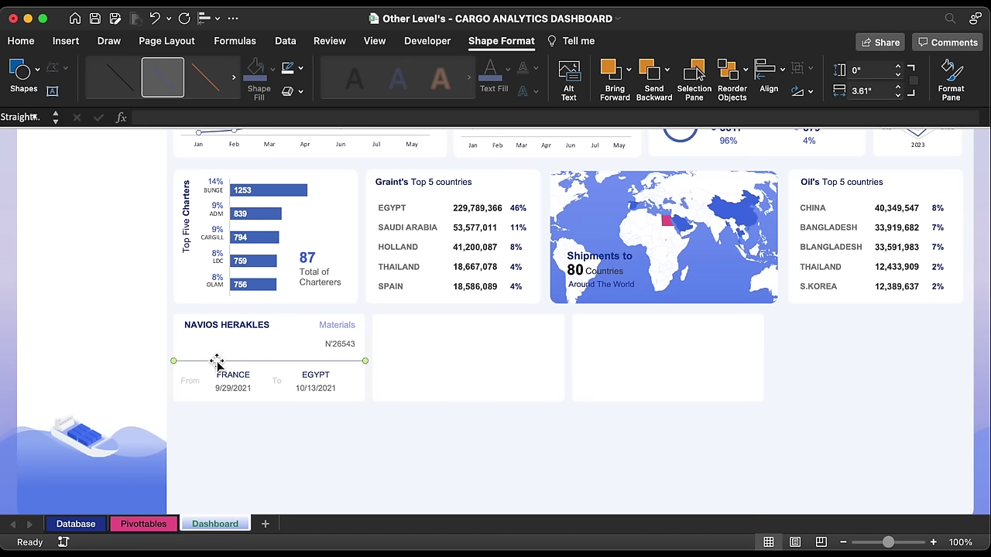
key(Down)
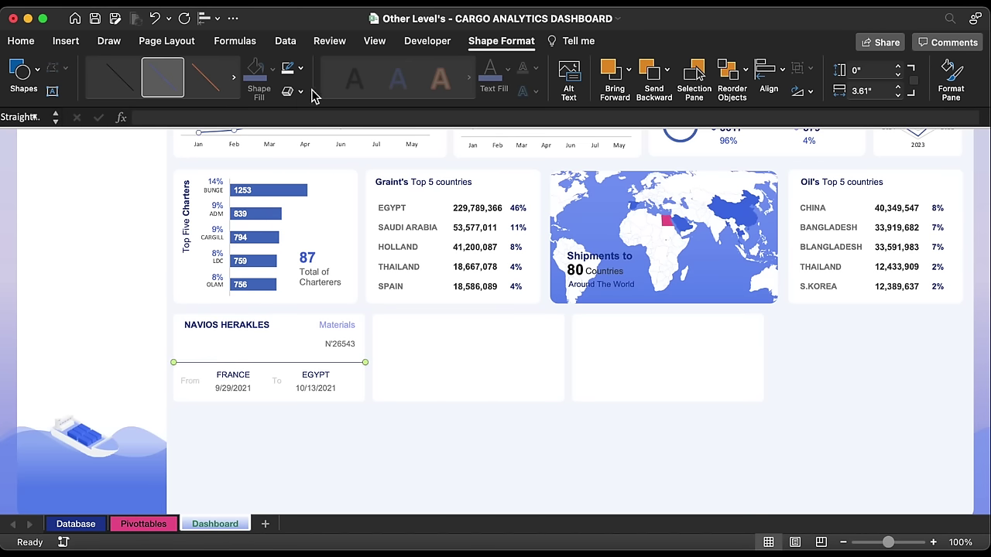
- Make the line light grey at 1 pt and place a copy slightly higher
click(301, 69)
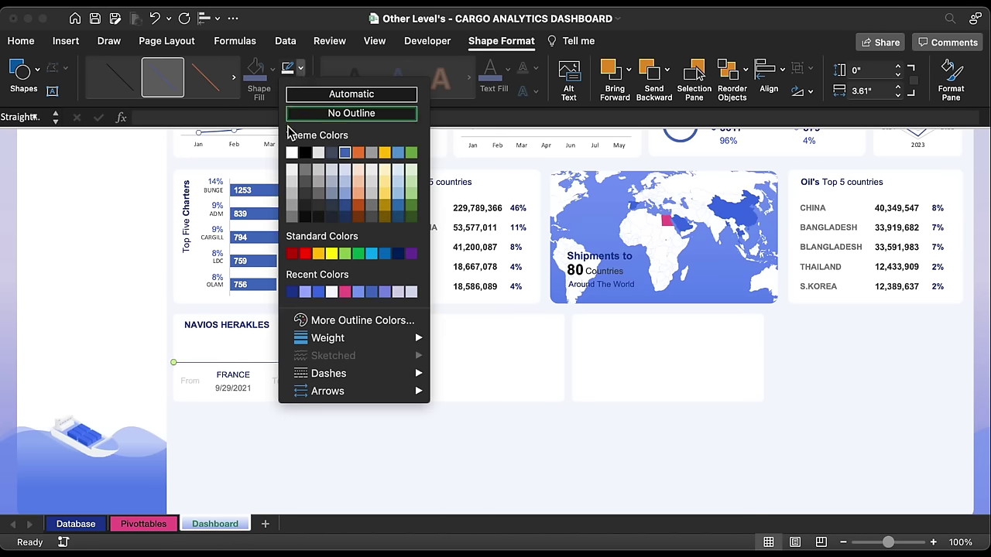
click(292, 189)
key(super+1)
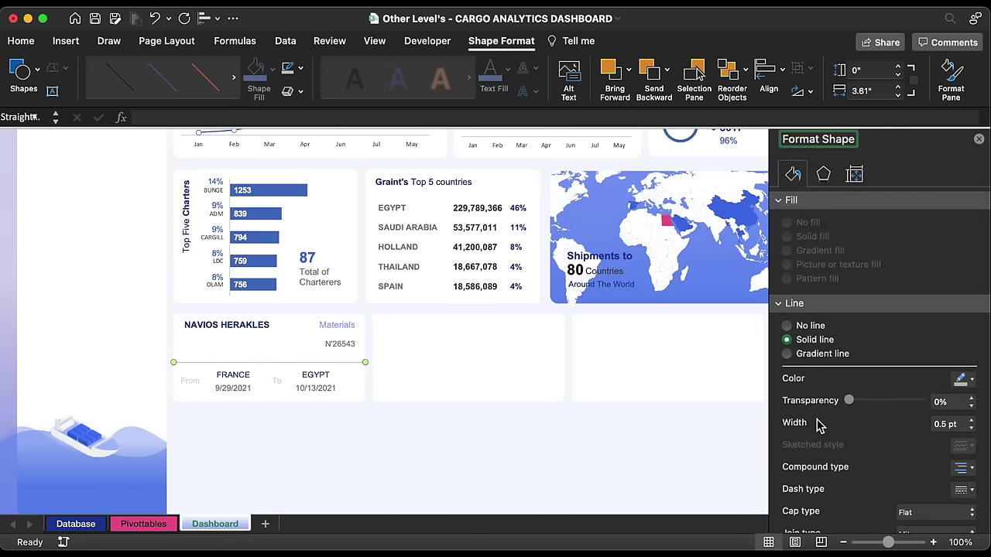
click(973, 421)
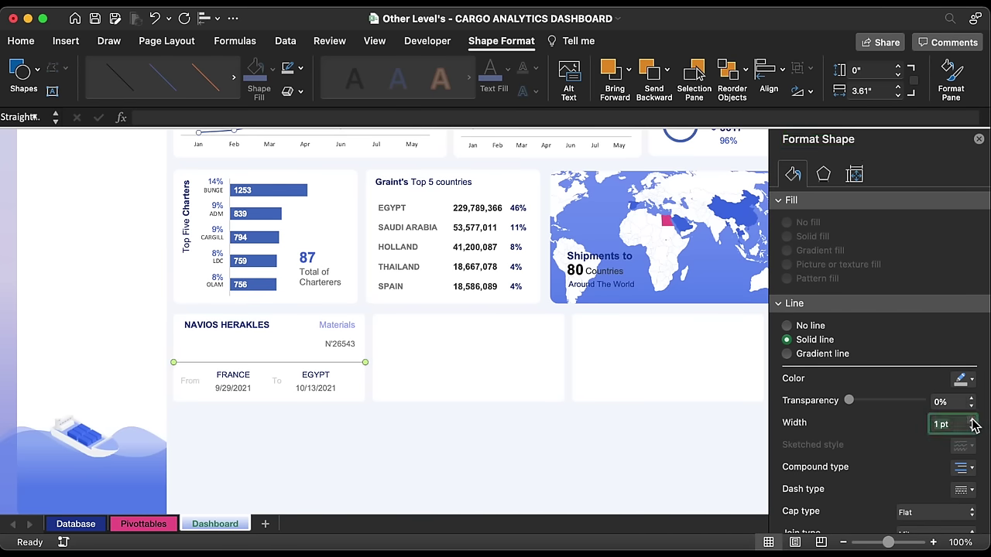
click(970, 381)
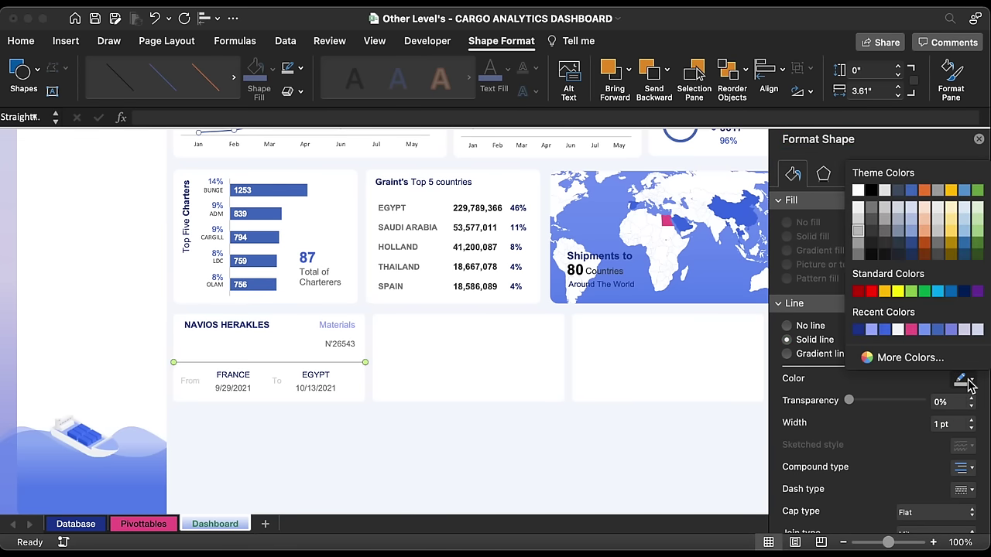
click(860, 220)
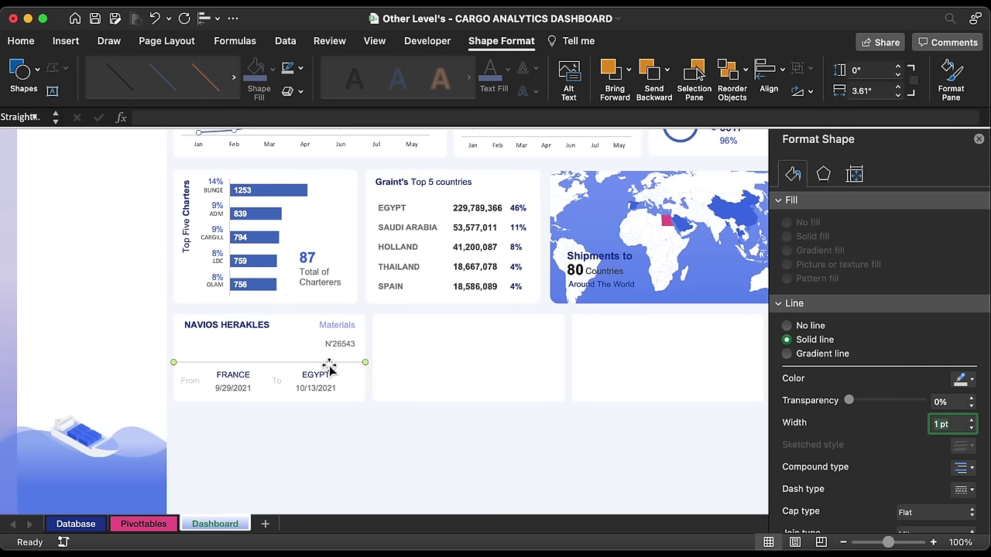
drag(329, 365, 299, 354)
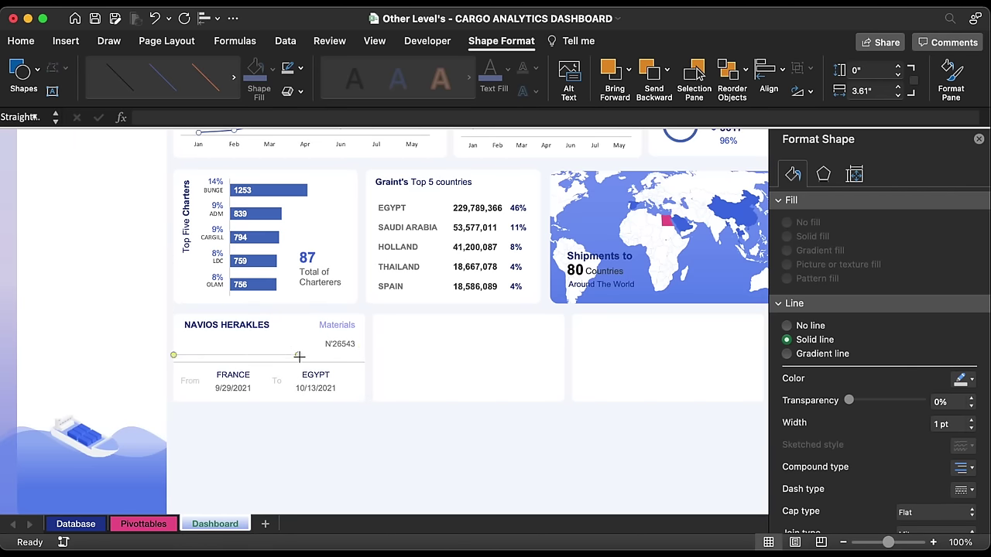
- Give the short line custom green 00EB71, 1.25 pt width, and an end arrowhead
click(960, 379)
click(909, 358)
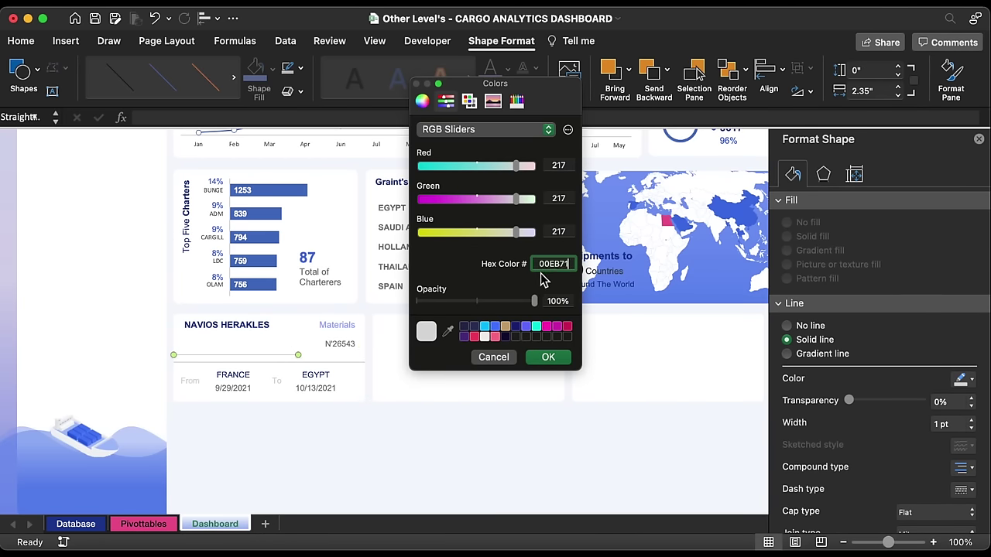
click(548, 358)
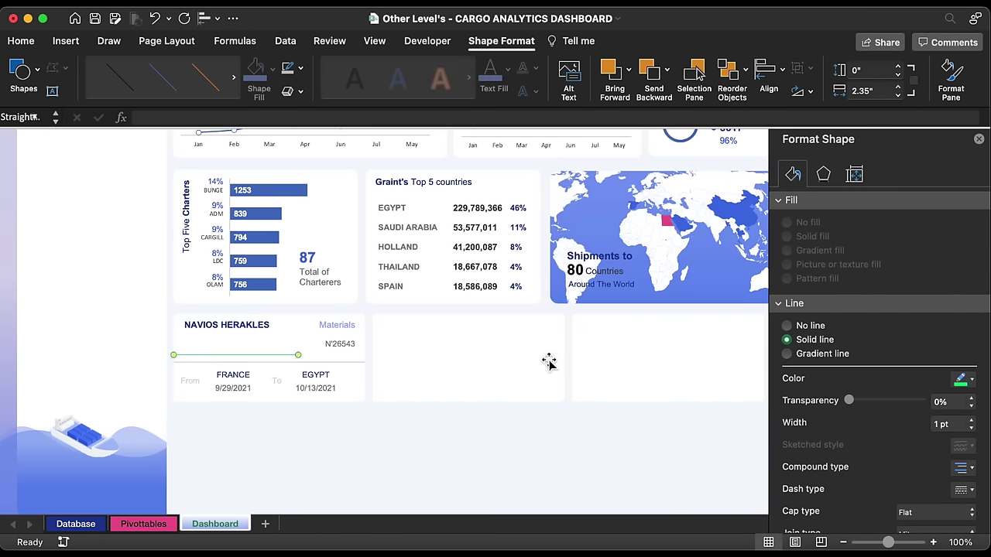
click(970, 421)
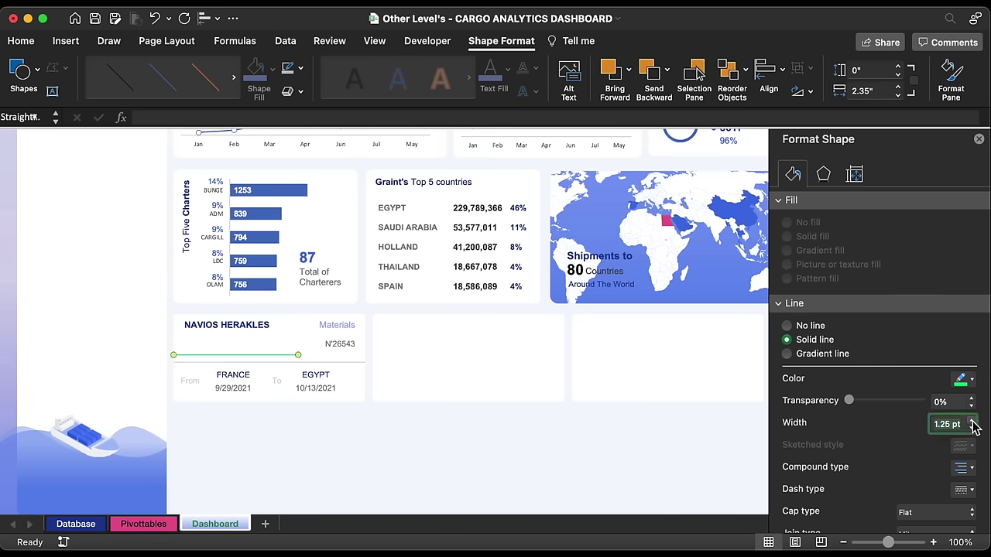
scroll(900, 452, down, 3)
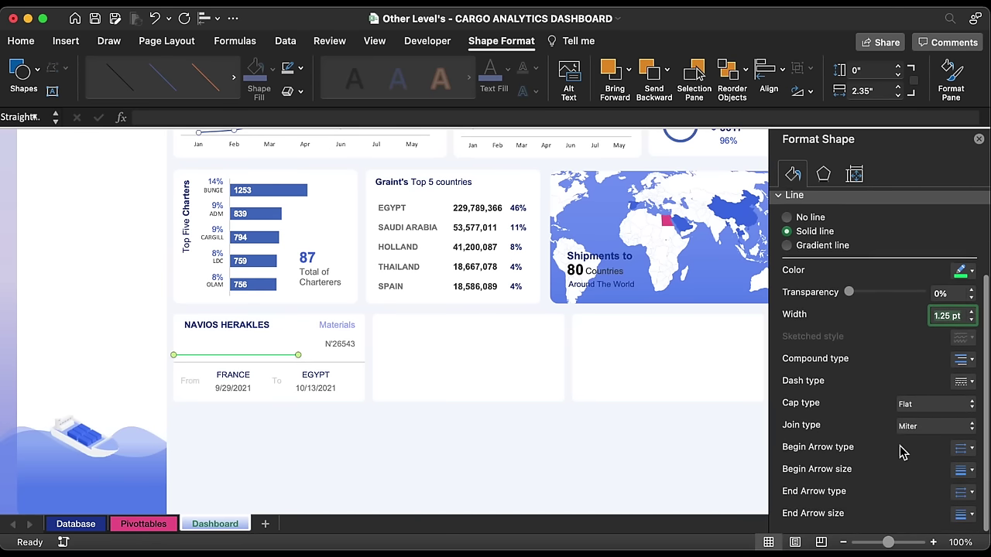
click(964, 496)
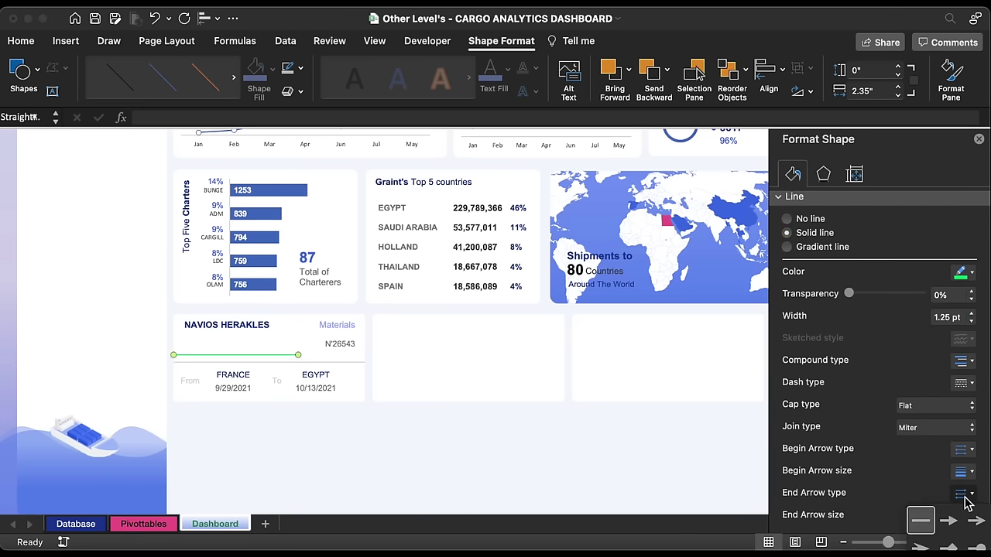
click(921, 545)
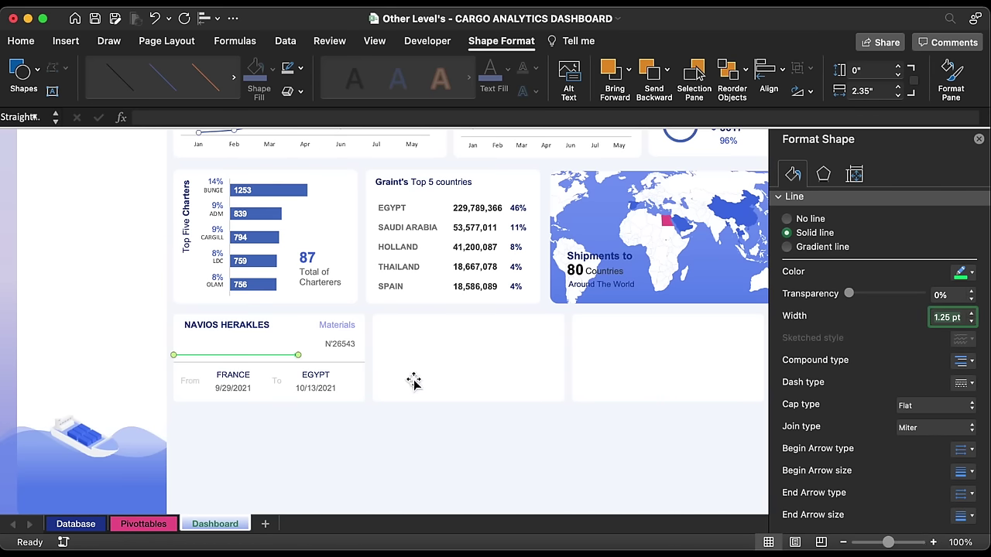
- Align the green arrow's bottom with the grey divider line
drag(277, 360, 276, 357)
shift+click(342, 363)
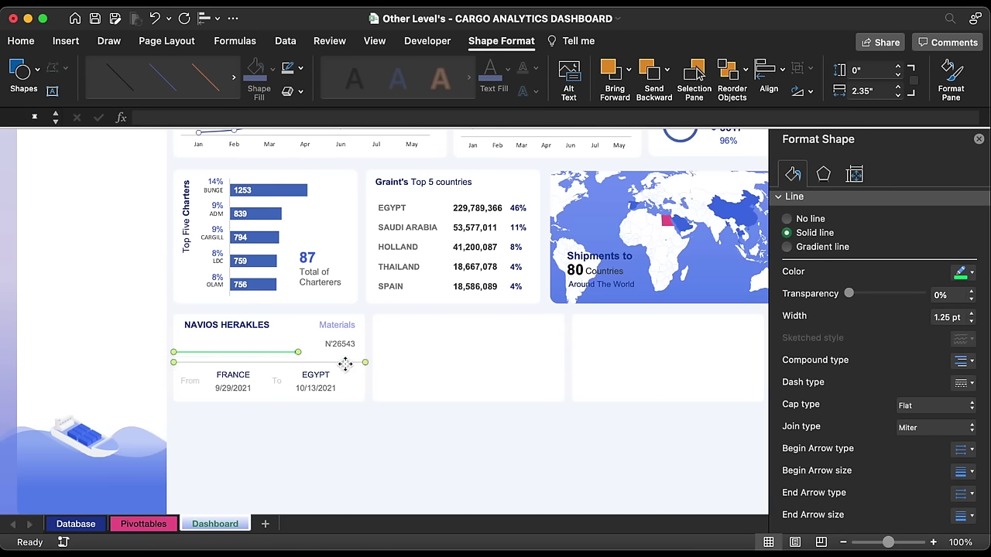
click(218, 18)
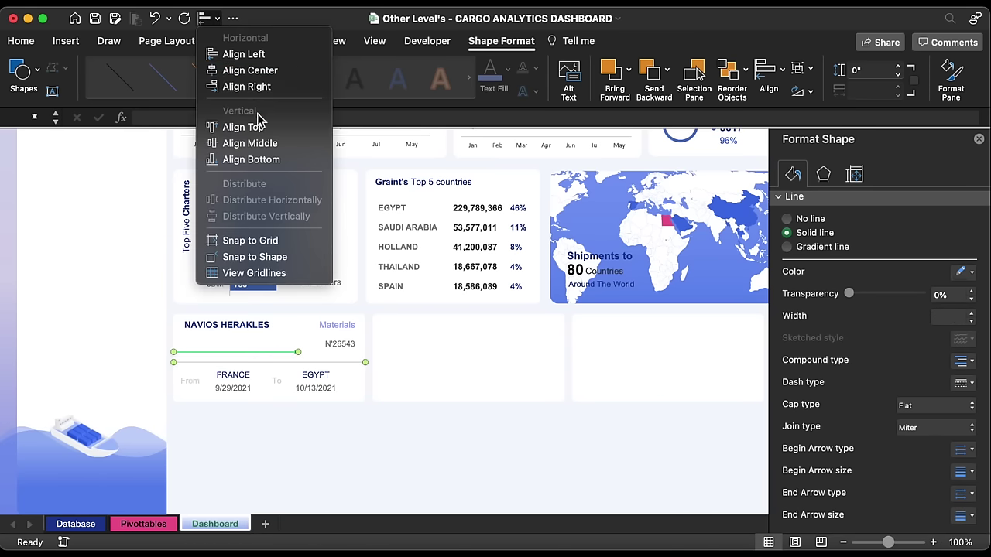
click(262, 160)
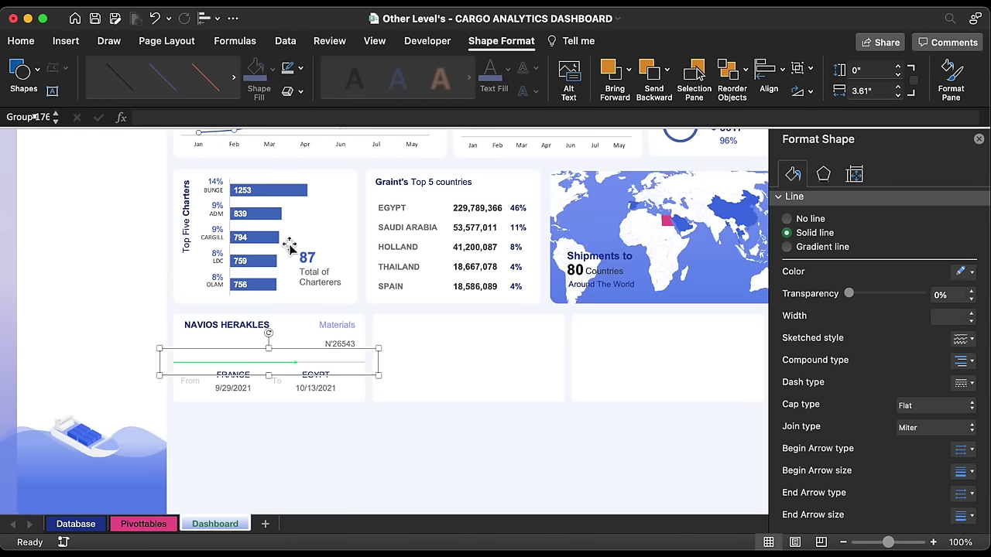
- Copy the Total of Charterers box above the arrow as a green, centred 'ON WAY' label
click(323, 267)
drag(320, 263, 230, 348)
text(On)
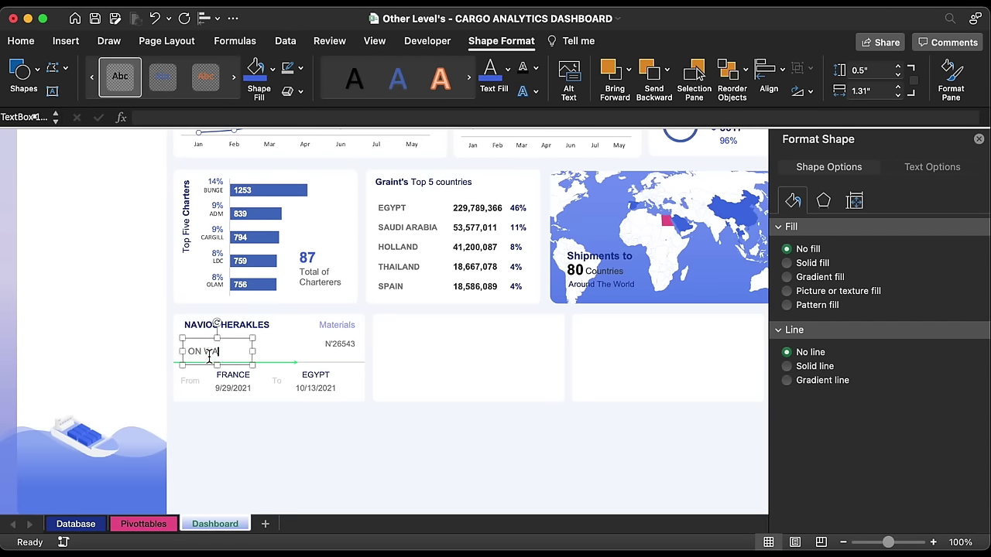
click(509, 70)
click(490, 299)
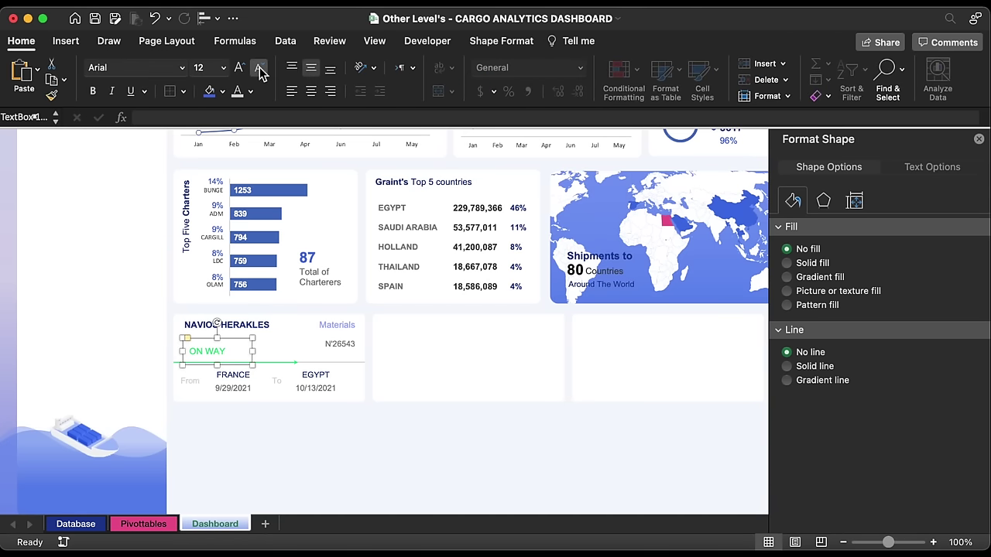
click(310, 90)
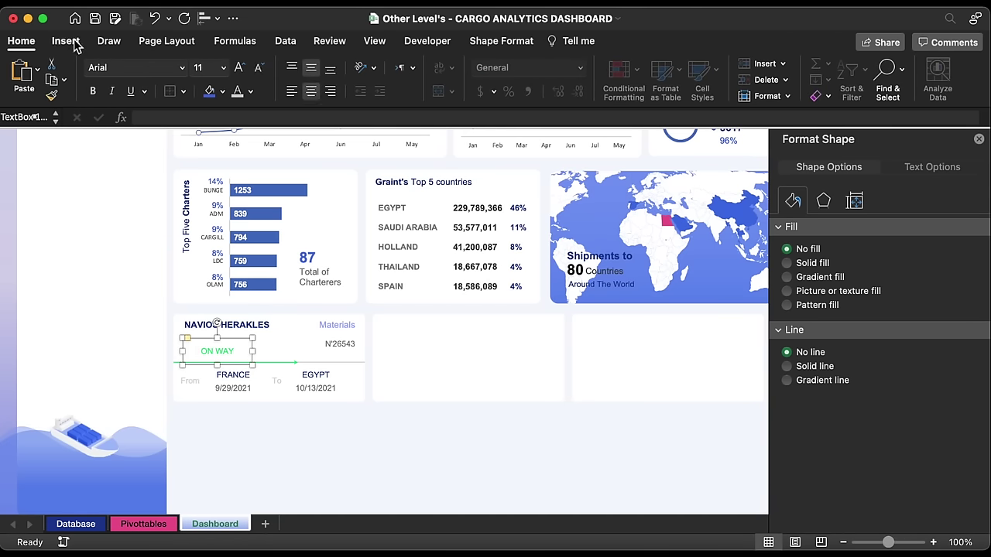
click(66, 40)
click(220, 76)
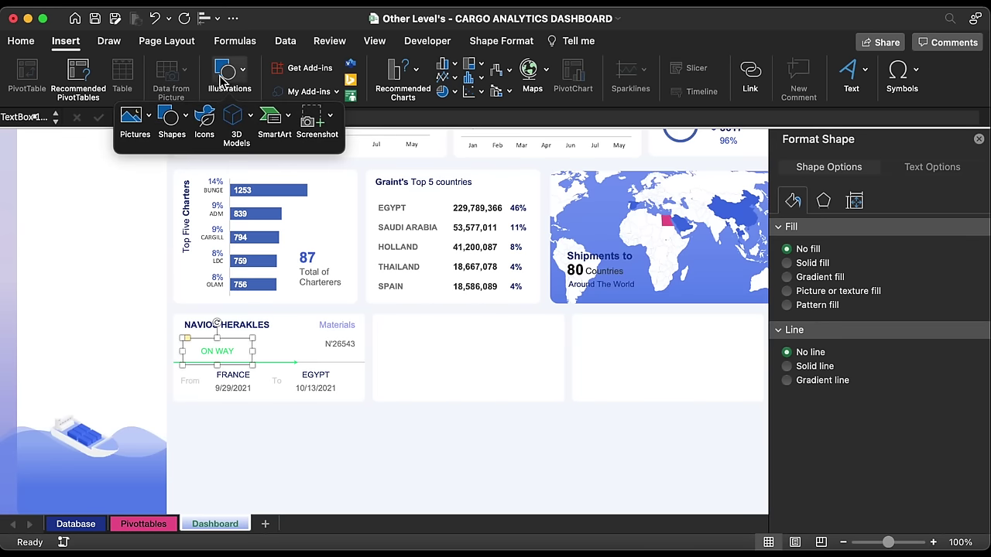
- Draw a rounded rectangle with no outline and a green fill at 85% transparency
click(169, 116)
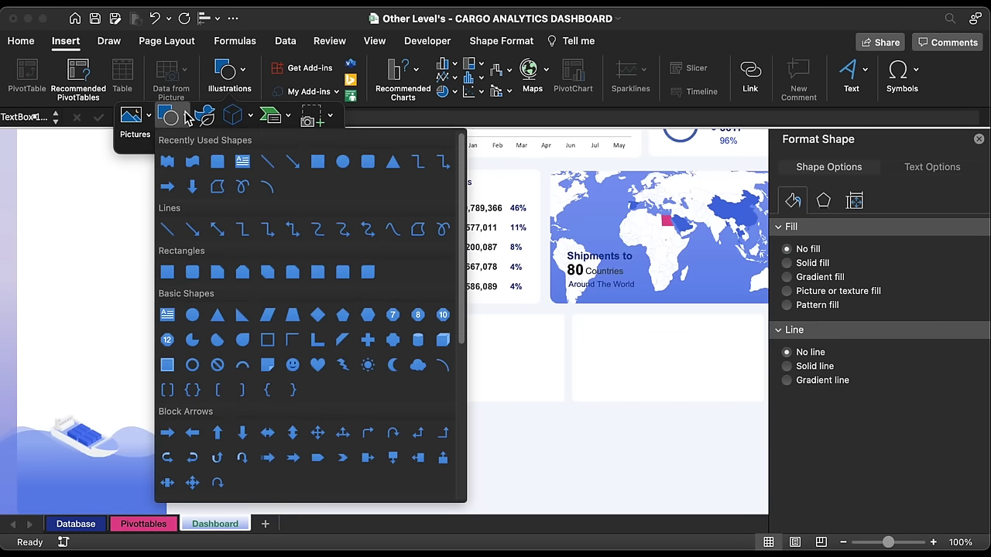
click(368, 161)
drag(335, 315, 274, 346)
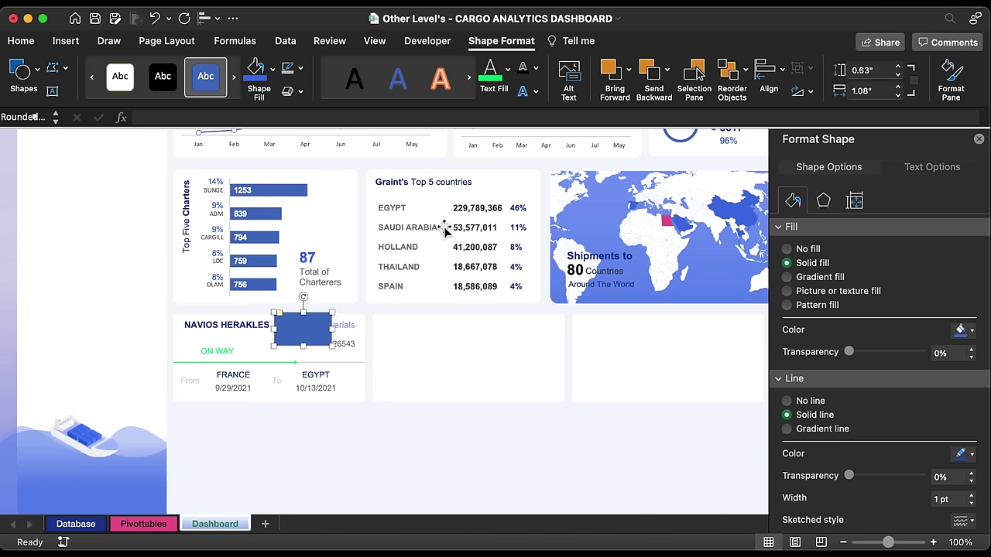
click(787, 402)
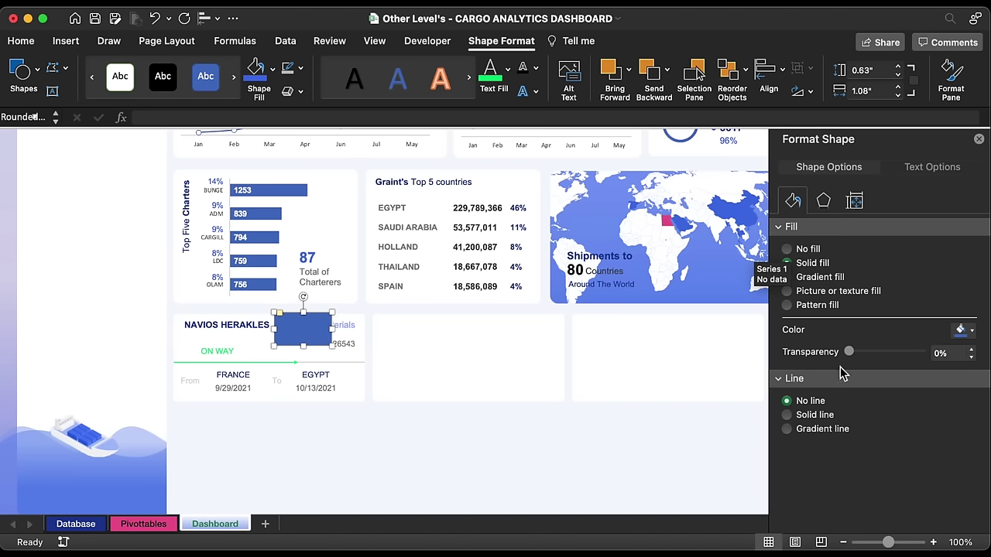
click(968, 330)
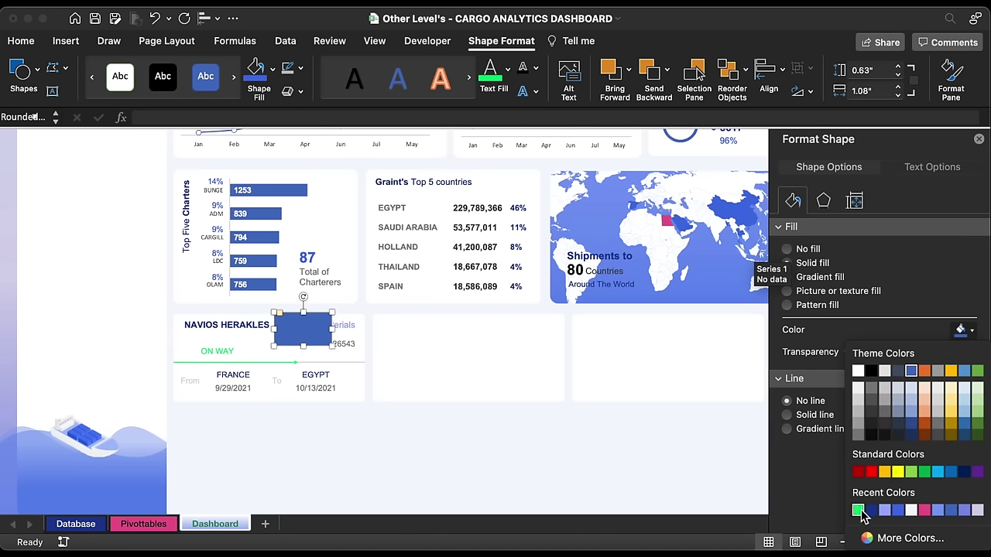
click(858, 510)
click(945, 353)
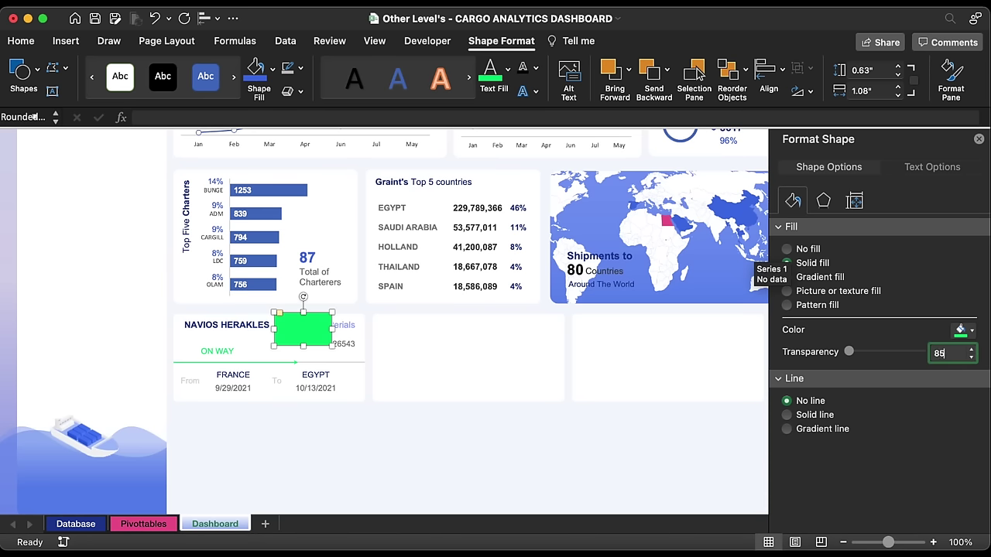
key(Return)
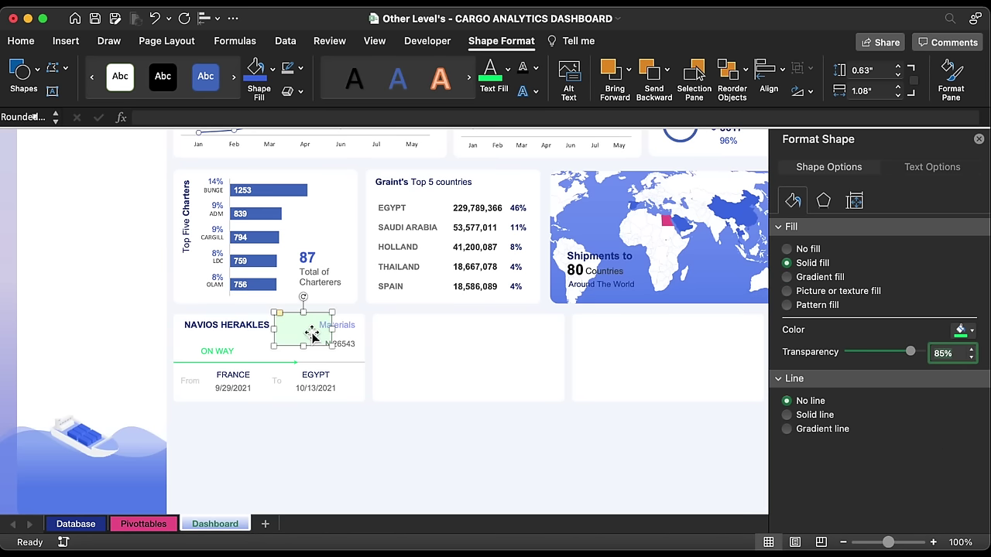
drag(313, 334, 293, 338)
- Bring ON WAY to front, move the badge behind it, and set the badge height to 0.33"
click(224, 356)
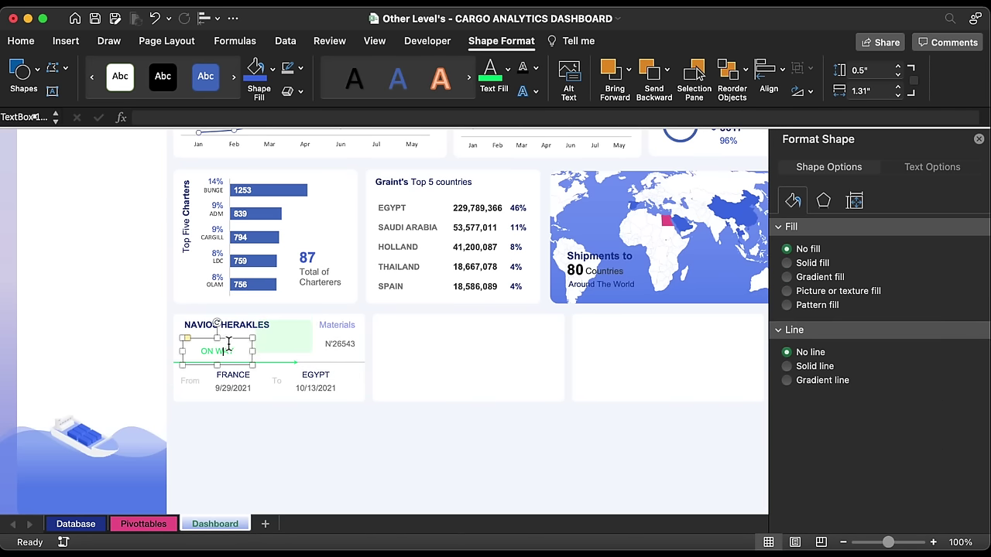
right_click(229, 342)
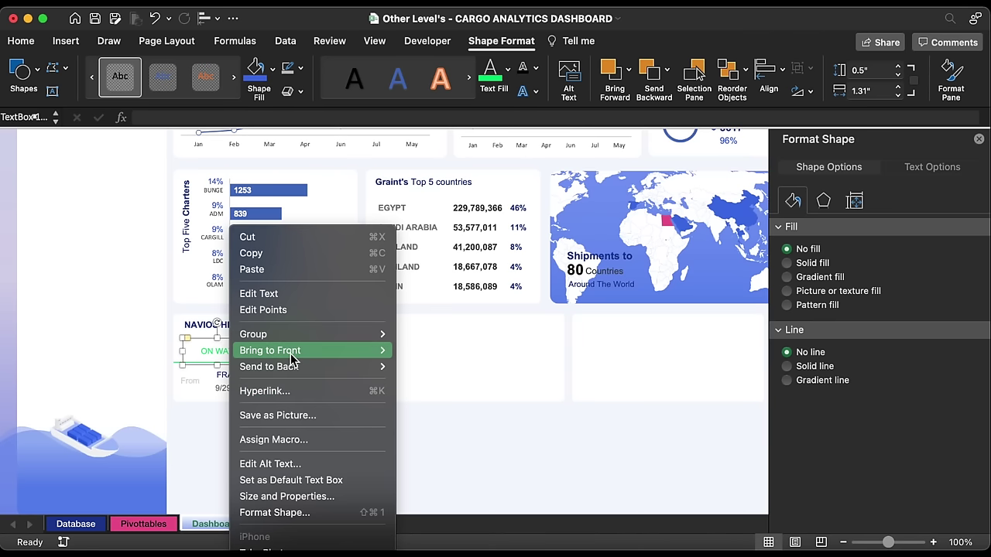
mouse_move(288, 350)
click(428, 350)
click(287, 336)
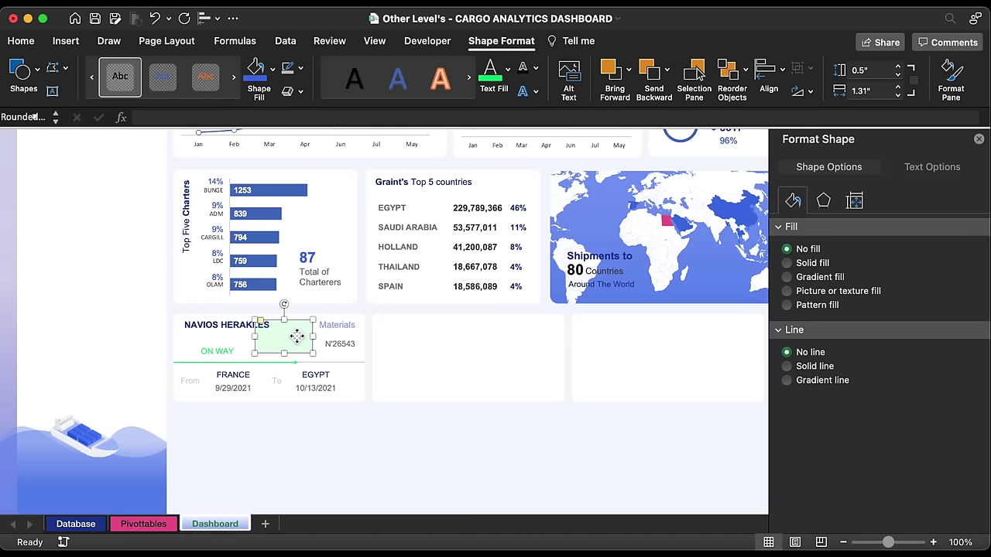
drag(280, 338, 195, 344)
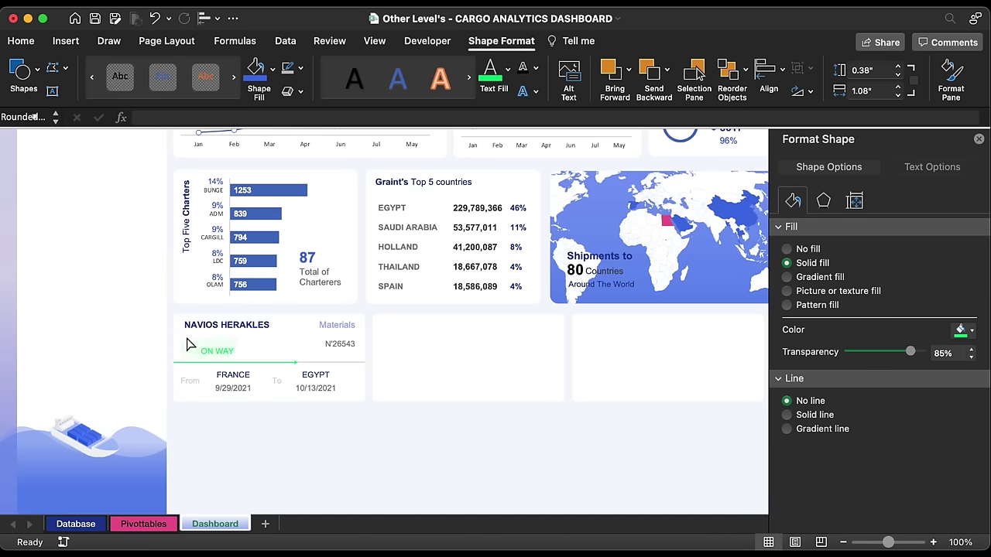
click(190, 344)
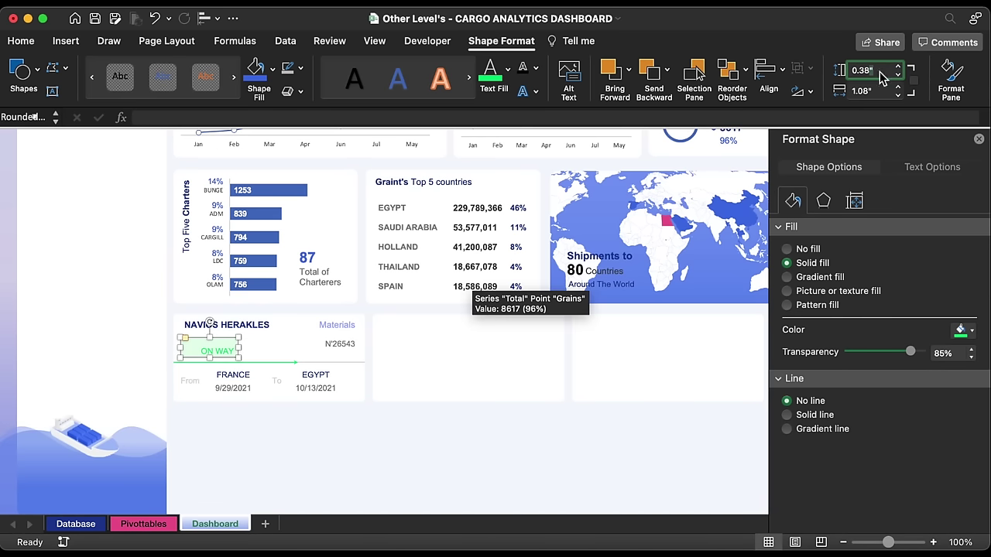
text(0.33)
click(879, 91)
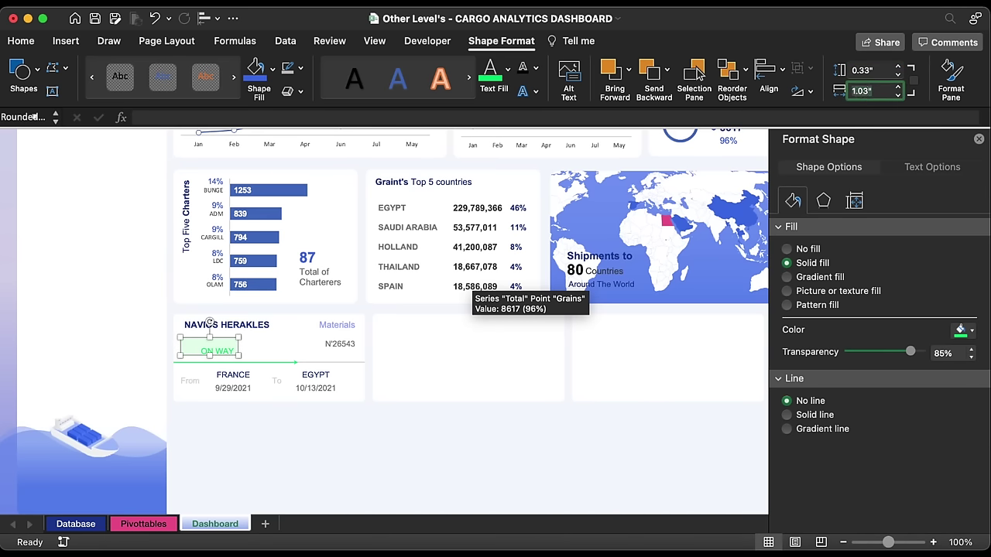
shift+click(225, 351)
- Align the badge and ON WAY label centre and middle, group them, and nudge into place
click(205, 18)
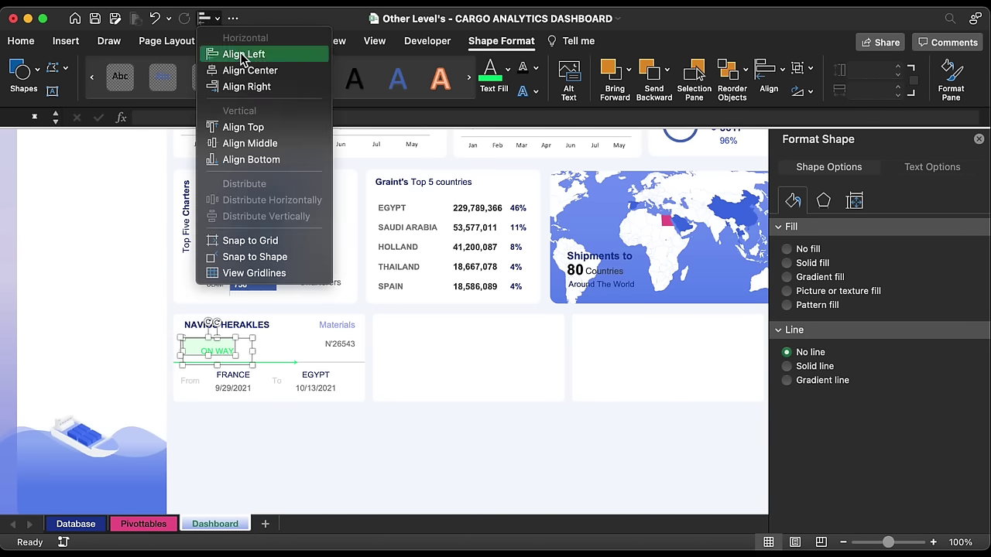
click(256, 86)
click(209, 18)
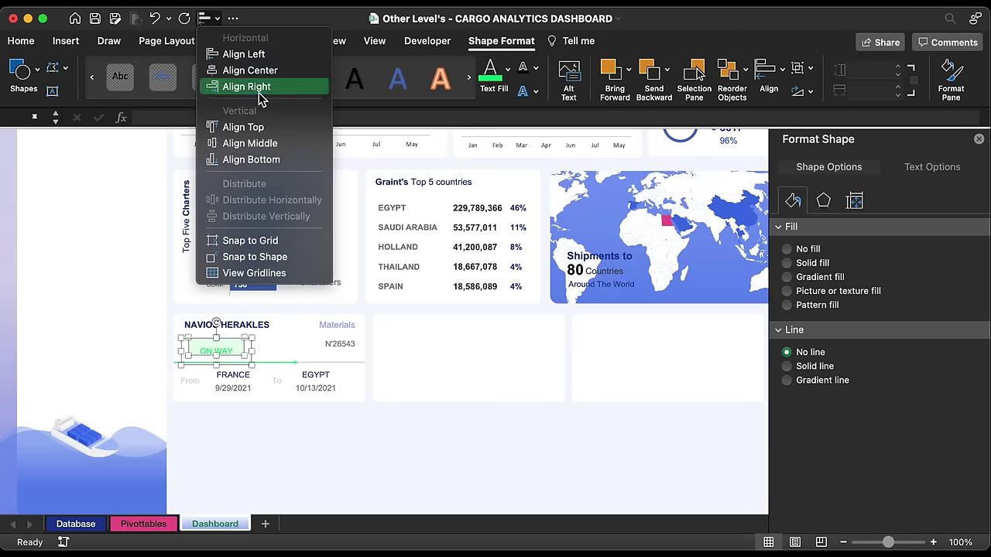
click(261, 143)
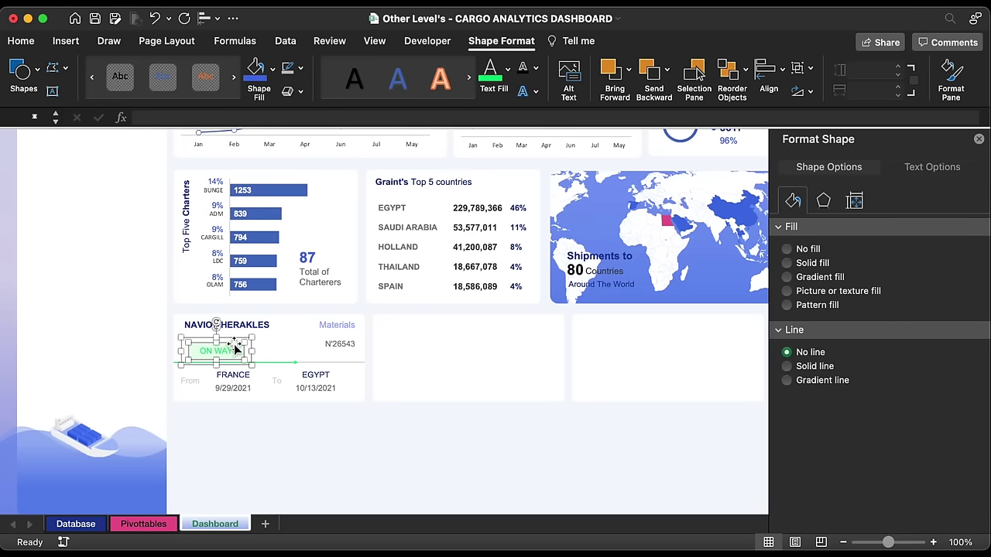
right_click(236, 350)
mouse_move(325, 350)
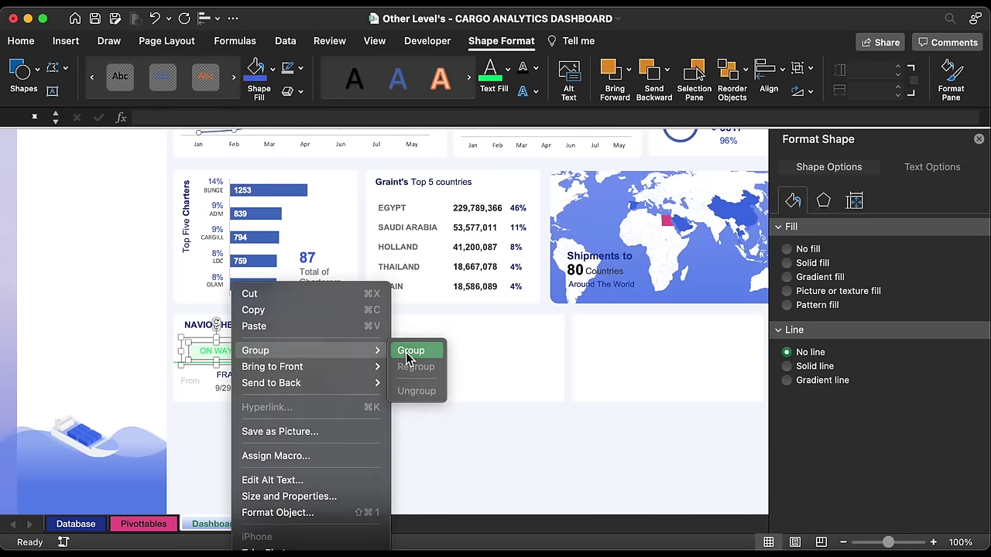
click(410, 351)
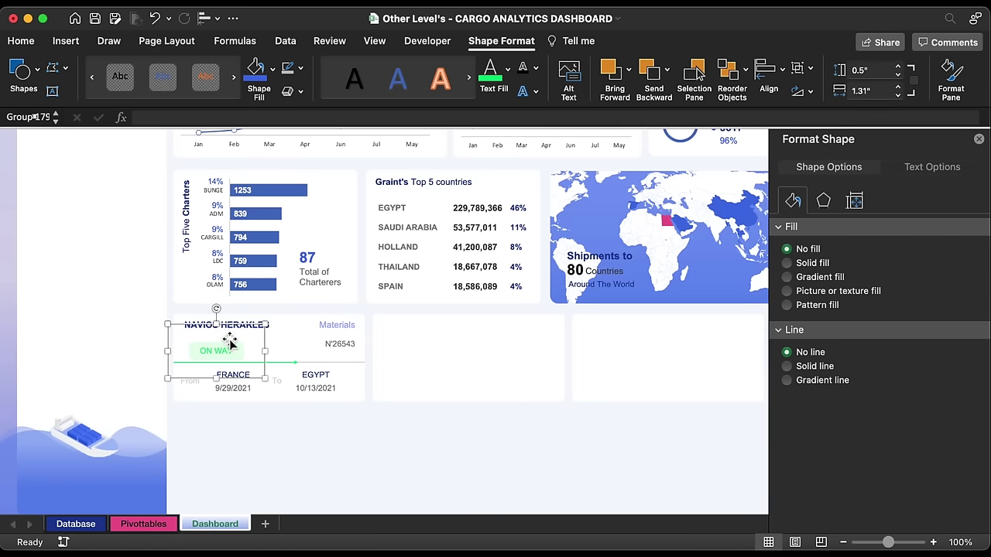
key(Up)
key(Up)
key(Up)
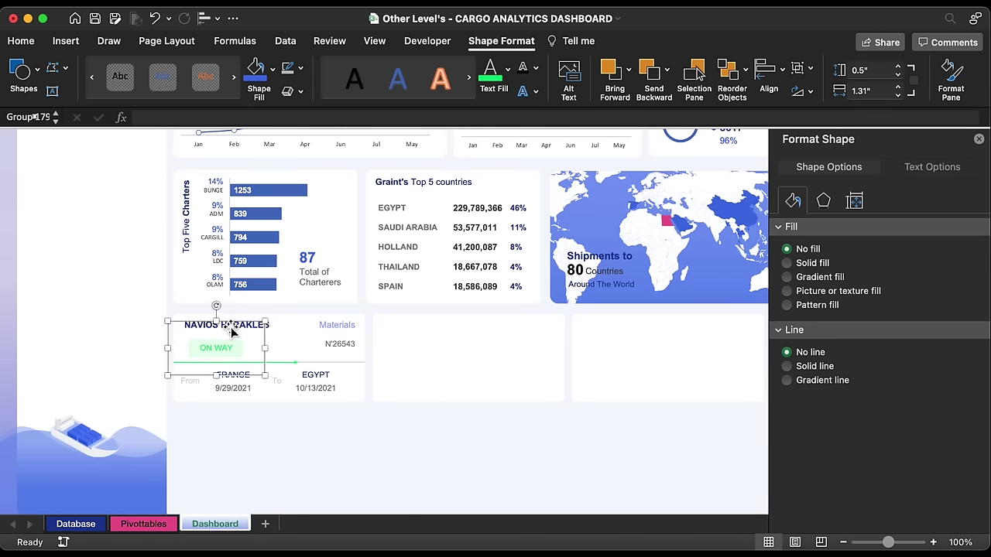
key(Left)
key(Left)
key(Left)
key(Left)
- Group the vessel name, Materials, arrow, From/To, FRANCE, EGYPT and date boxes into one card
scroll(231, 331, up, 5)
shift+click(309, 268)
shift+click(527, 309)
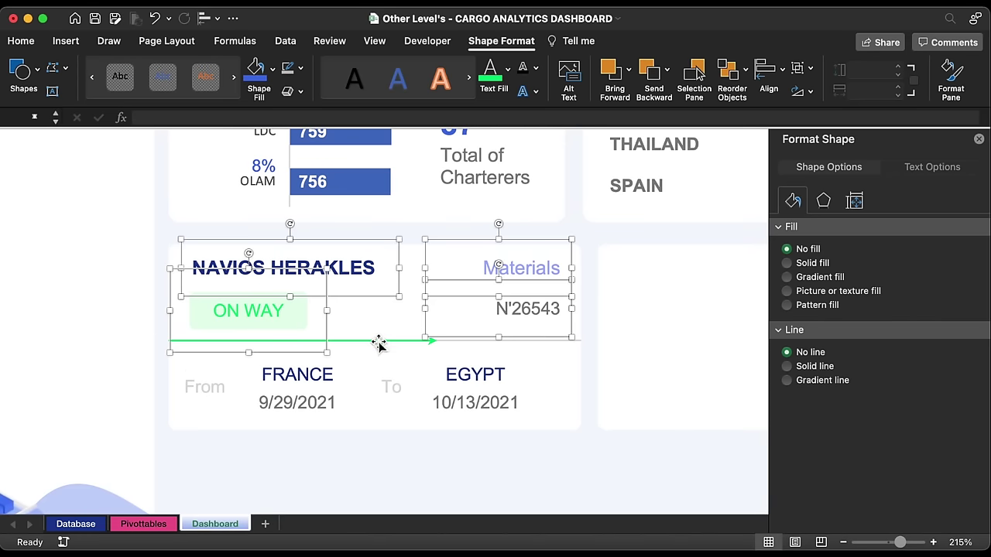
shift+click(378, 343)
shift+click(204, 387)
shift+click(298, 389)
shift+click(395, 386)
shift+click(476, 374)
shift+click(476, 402)
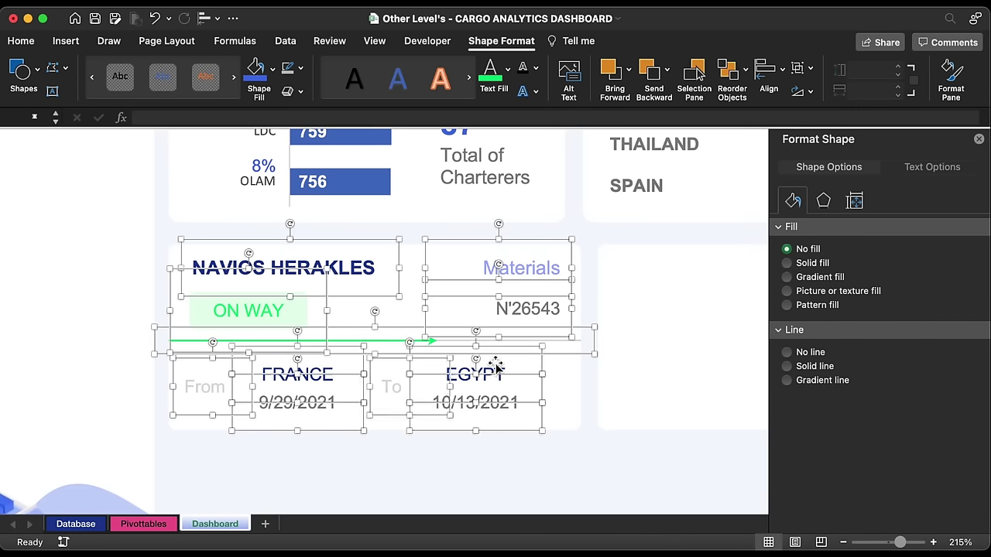
right_click(497, 351)
mouse_move(641, 348)
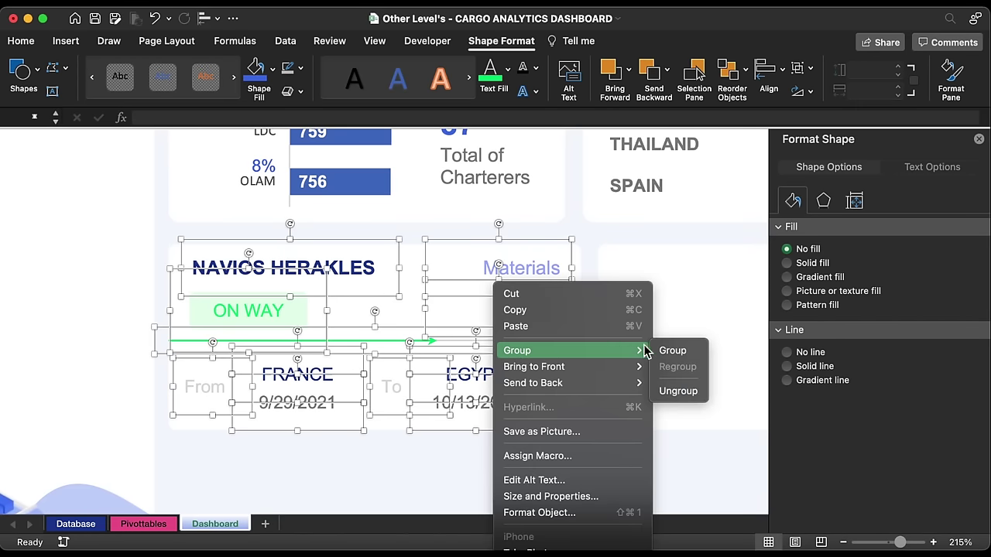
click(682, 355)
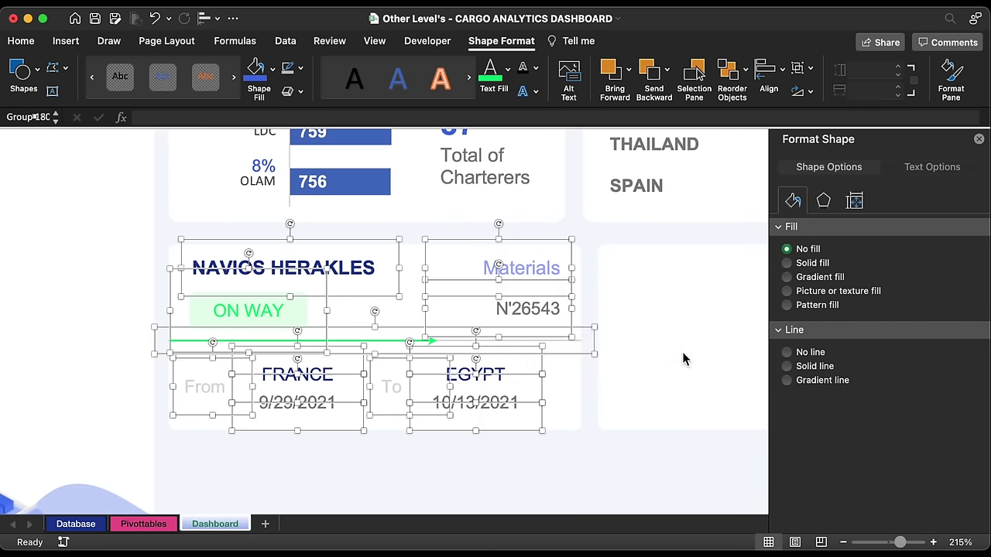
click(979, 140)
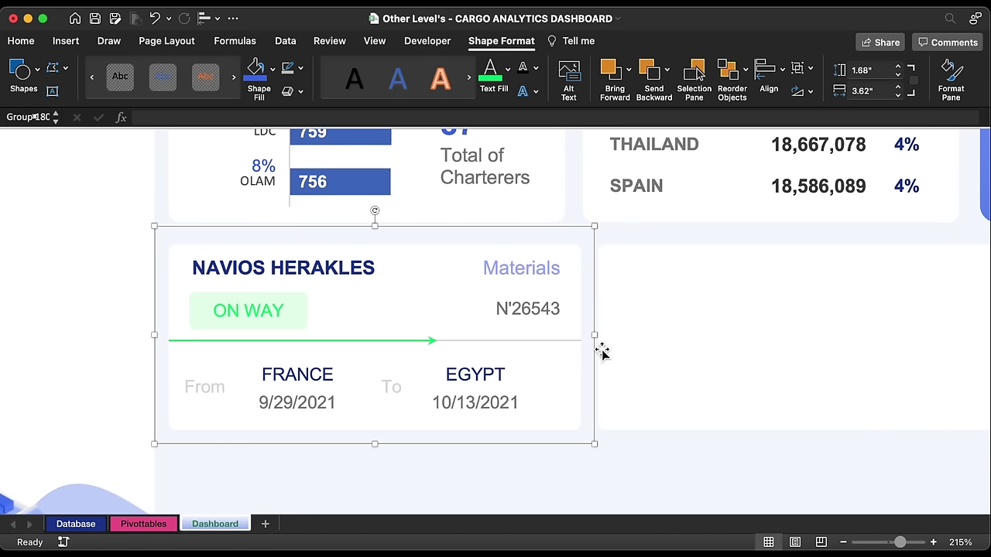
- At 100% zoom, copy the card group into the second and third card slots
click(891, 543)
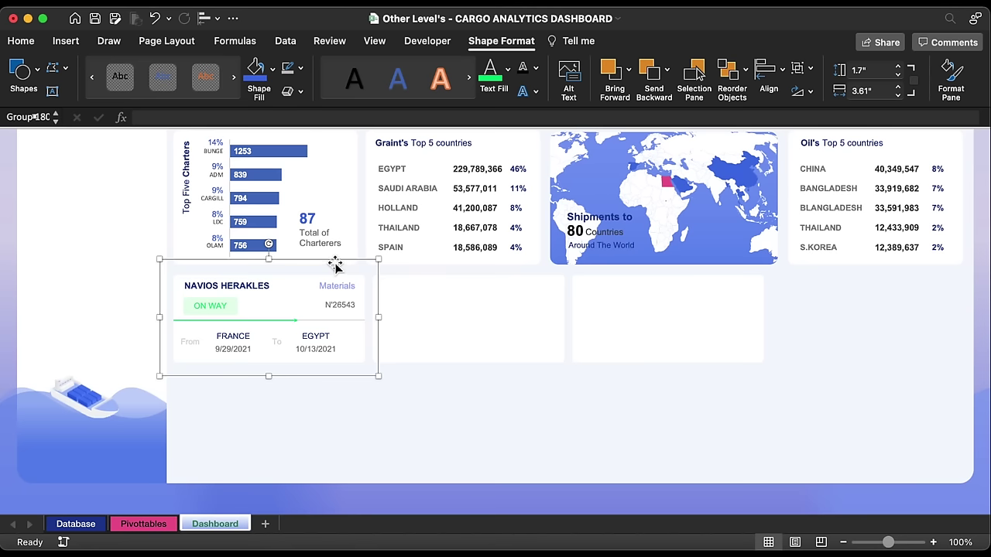
drag(333, 265, 532, 265)
drag(436, 263, 664, 278)
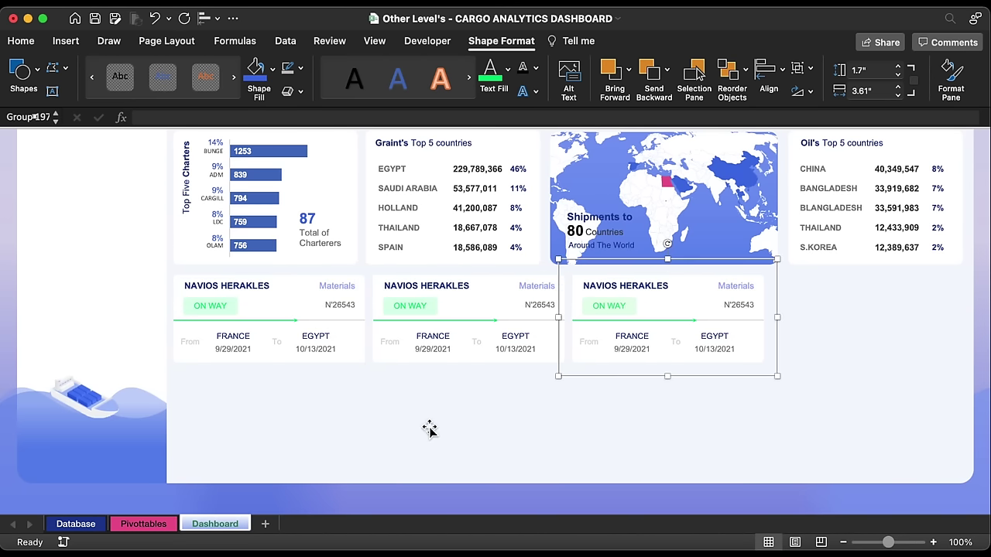
- Clear the cell reference from the middle card's vessel name link
scroll(431, 392, up, 2)
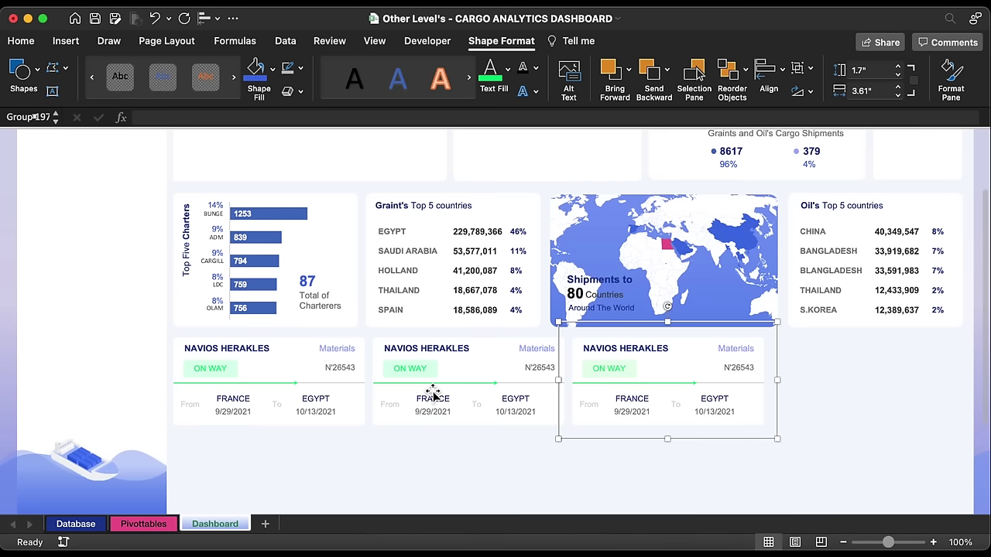
click(426, 349)
click(427, 349)
click(275, 117)
key(BackSpace)
key(BackSpace)
key(BackSpace)
key(BackSpace)
key(BackSpace)
key(BackSpace)
key(BackSpace)
key(BackSpace)
key(BackSpace)
key(BackSpace)
key(BackSpace)
key(BackSpace)
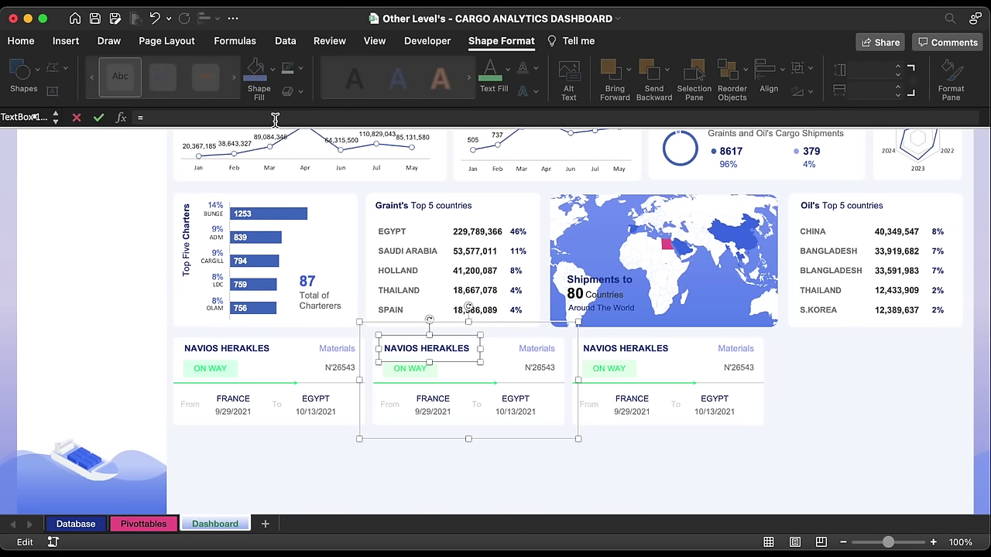
- Link the middle card's vessel name to Database!AJ4 so it shows WORLD DIANA
click(93, 526)
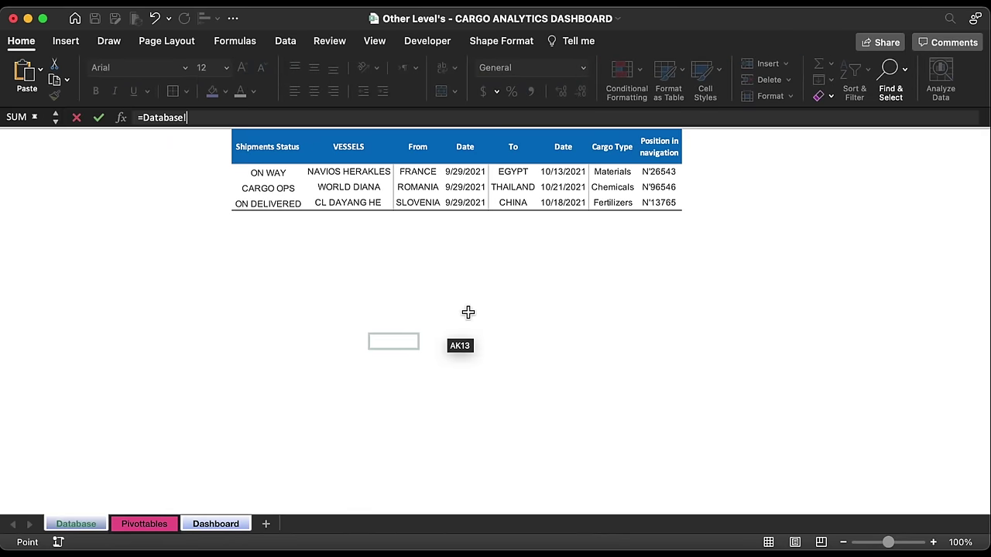
click(339, 195)
key(Return)
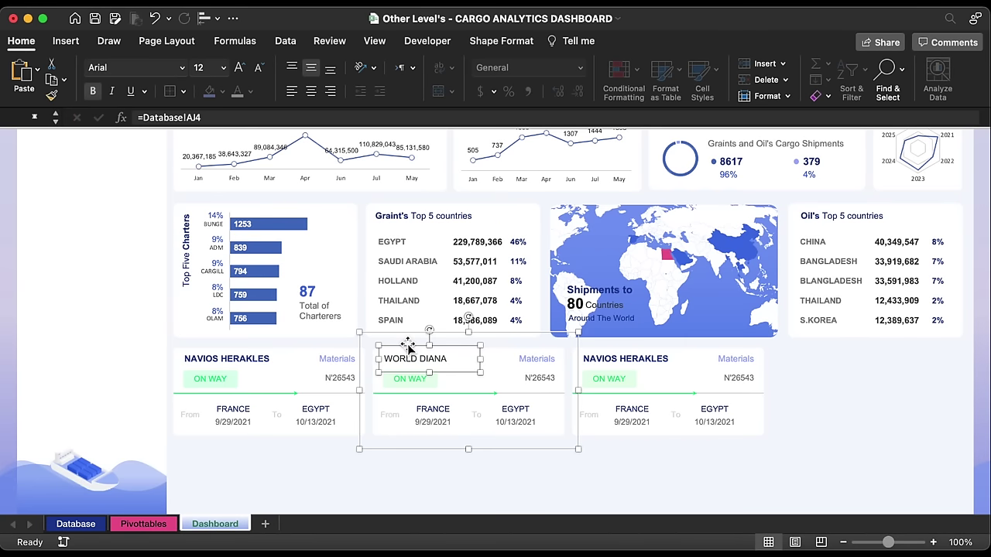
- Repoint the middle card's cargo type and position number to row 4: Chemicals and N'96546
click(534, 362)
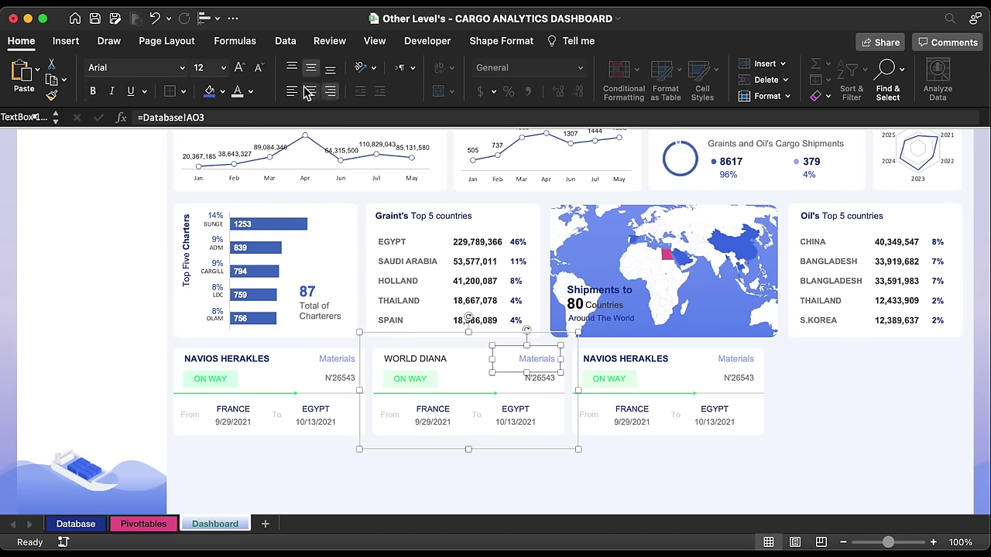
click(295, 117)
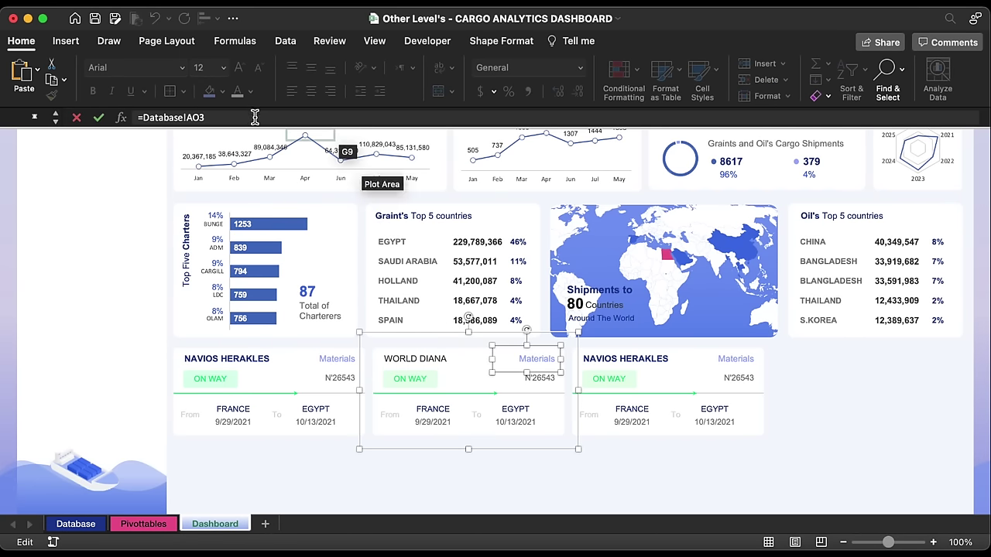
key(BackSpace)
text(P3)
key(Return)
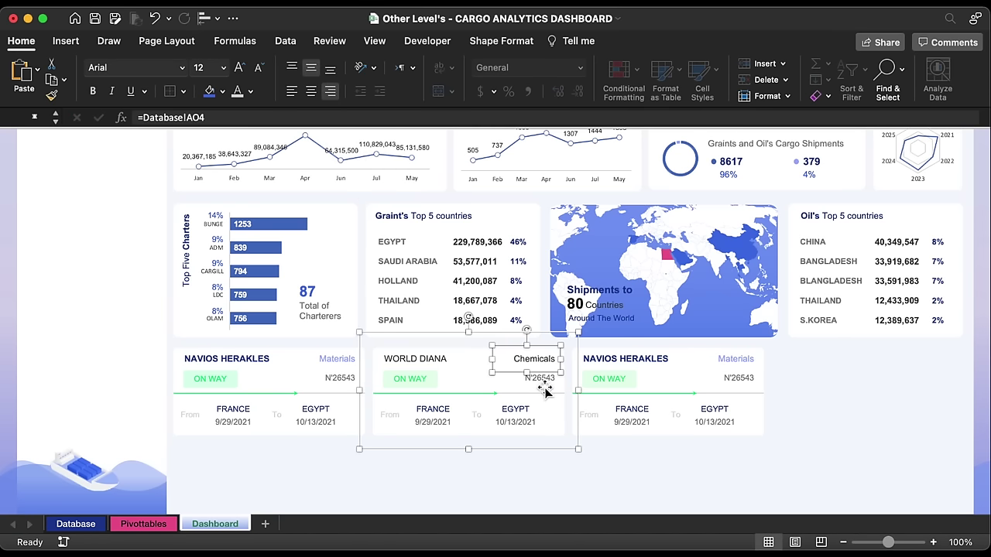
click(220, 117)
key(BackSpace)
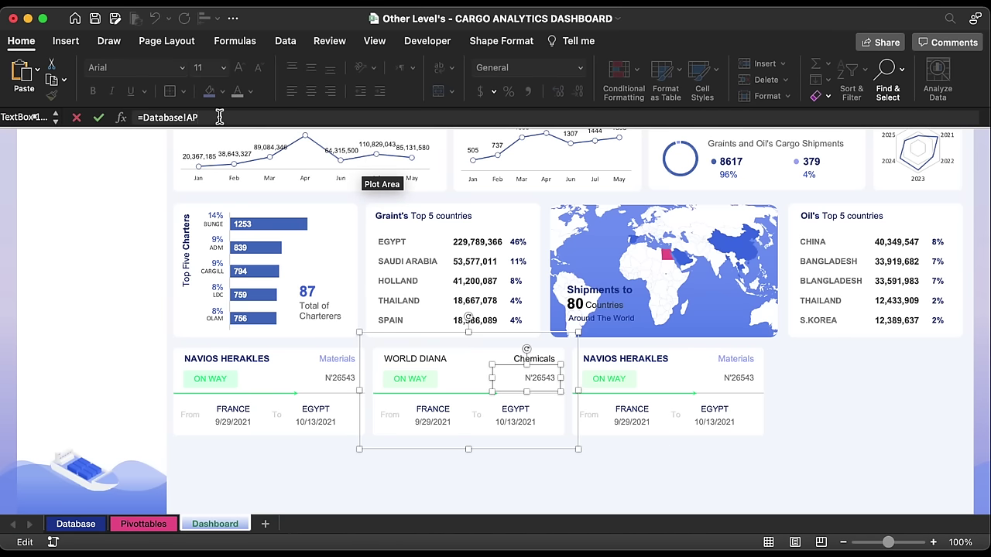
text(4)
key(Return)
- Relink the middle card's departure and arrival dates to row 4, showing arrival 10/21/2021
click(437, 413)
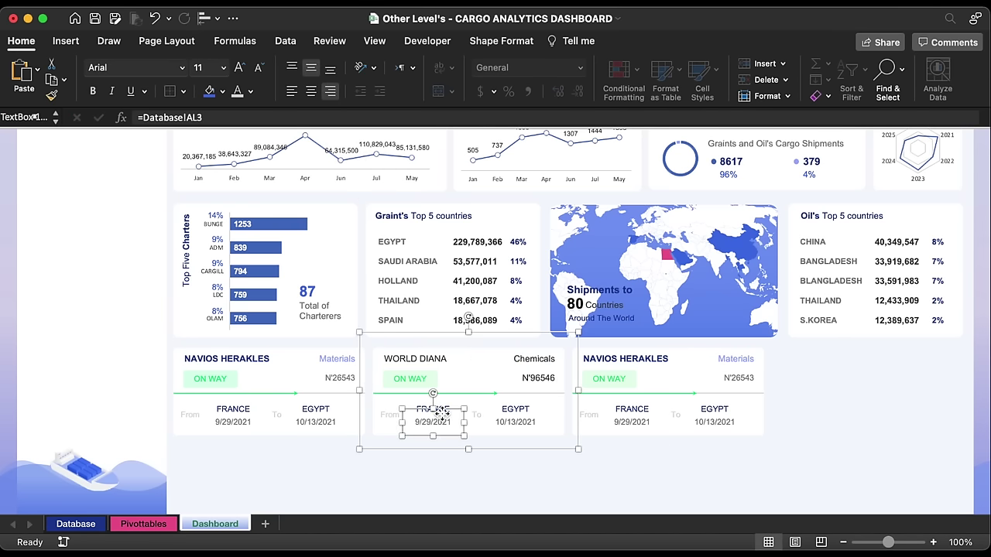
click(237, 118)
key(BackSpace)
text(4)
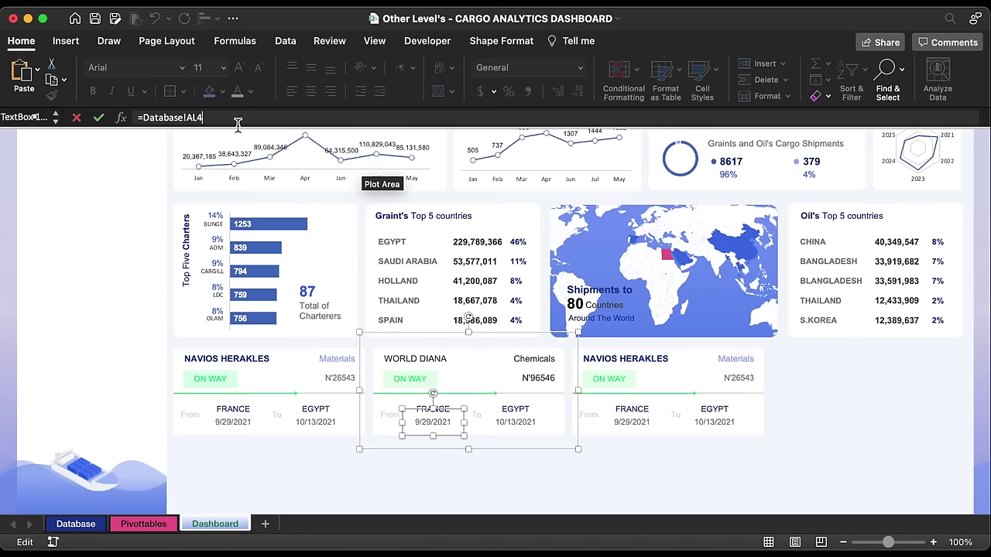
key(Return)
click(516, 426)
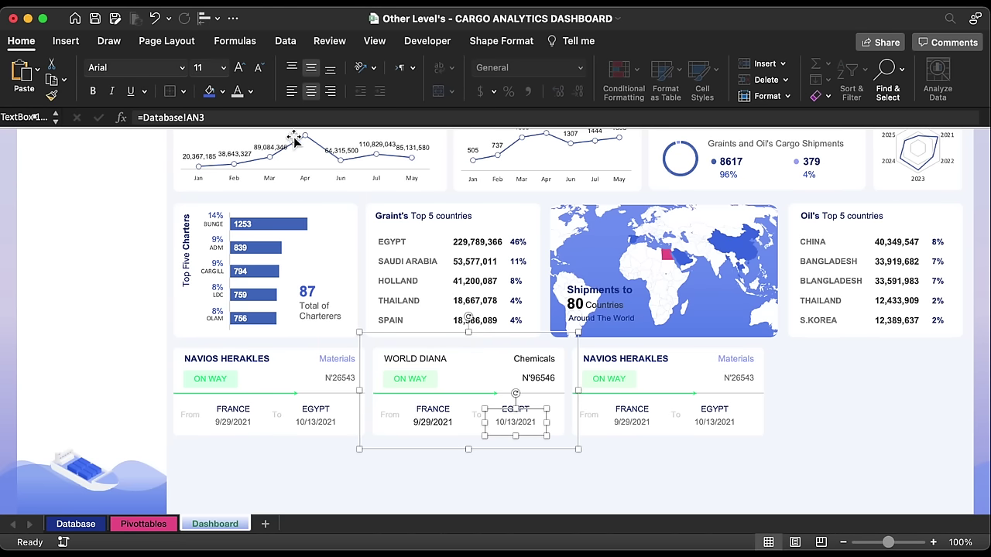
click(278, 117)
key(BackSpace)
text(4)
key(Return)
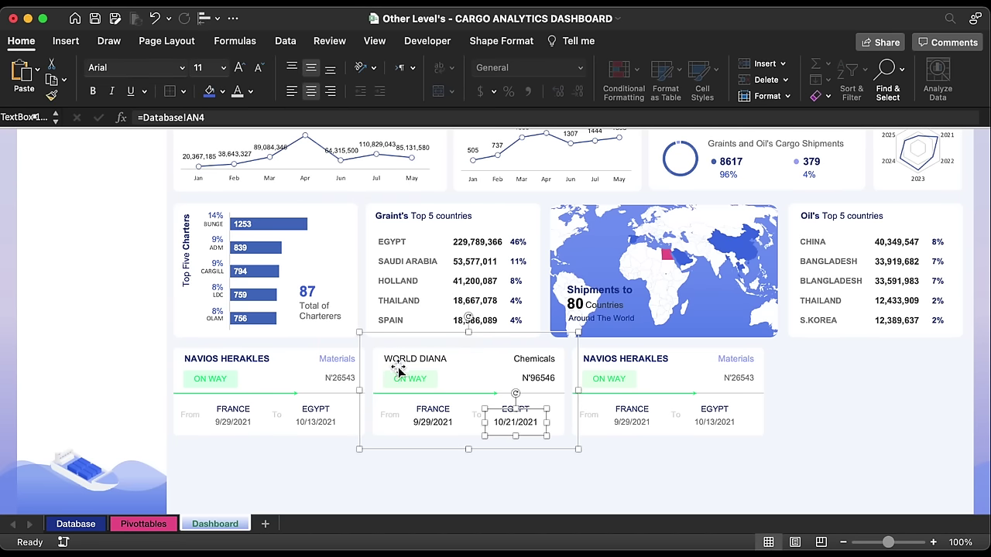
- Relink the middle card's origin and destination to row 4 so it reads ROMANIA to THAILAND
click(433, 414)
click(443, 403)
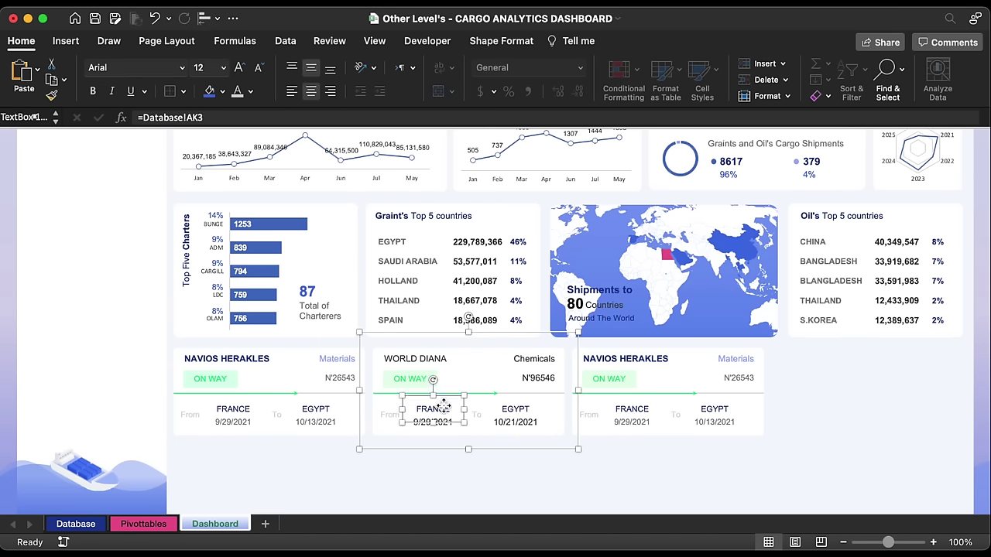
click(226, 117)
key(BackSpace)
text(4)
key(Return)
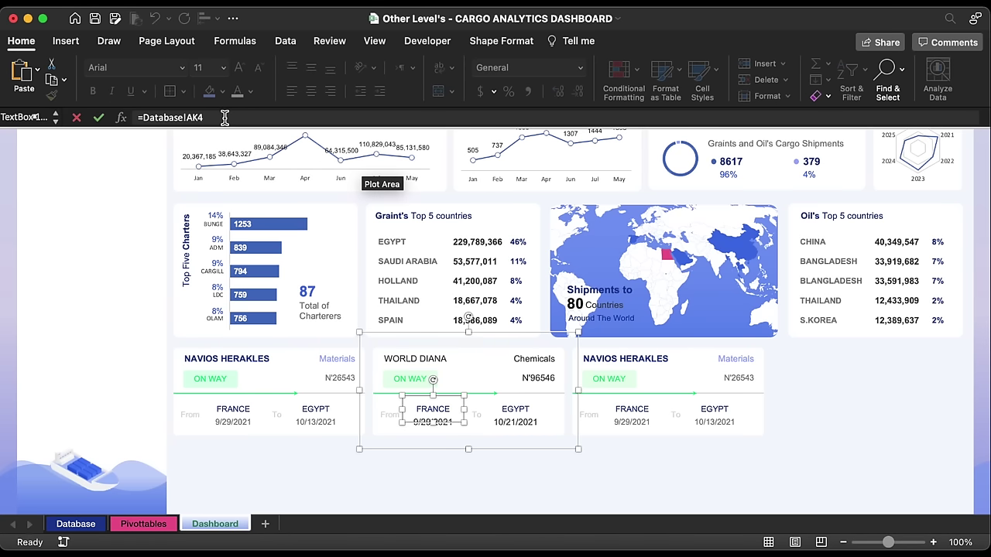
click(513, 412)
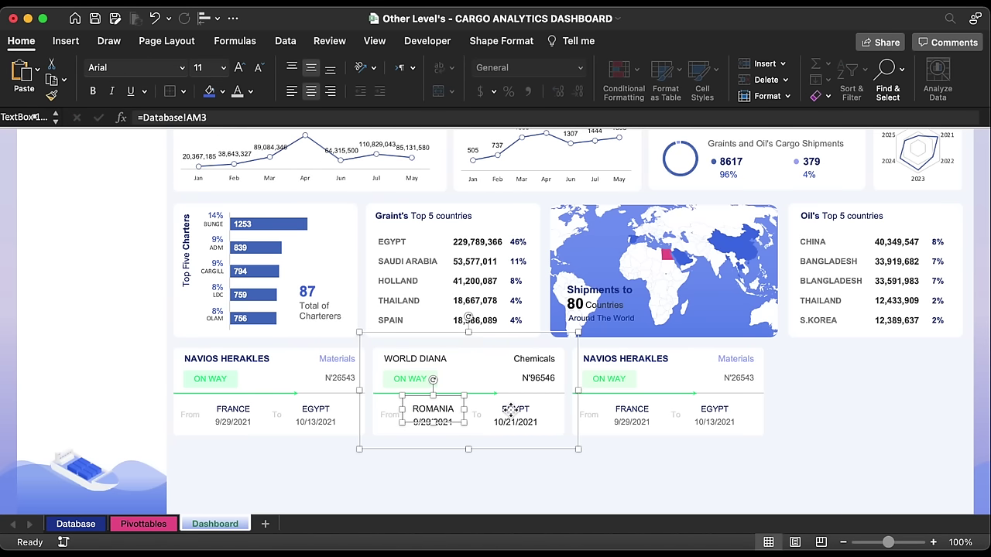
click(247, 115)
key(BackSpace)
text(4)
key(Return)
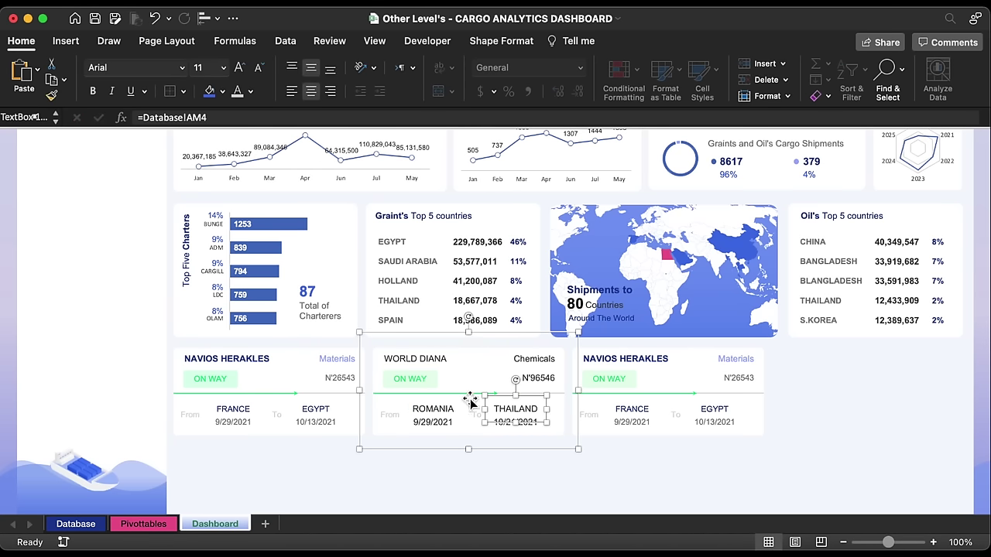
click(464, 394)
- Shorten the WORLD DIANA card's progress line and give it a pink outline
drag(498, 393, 459, 393)
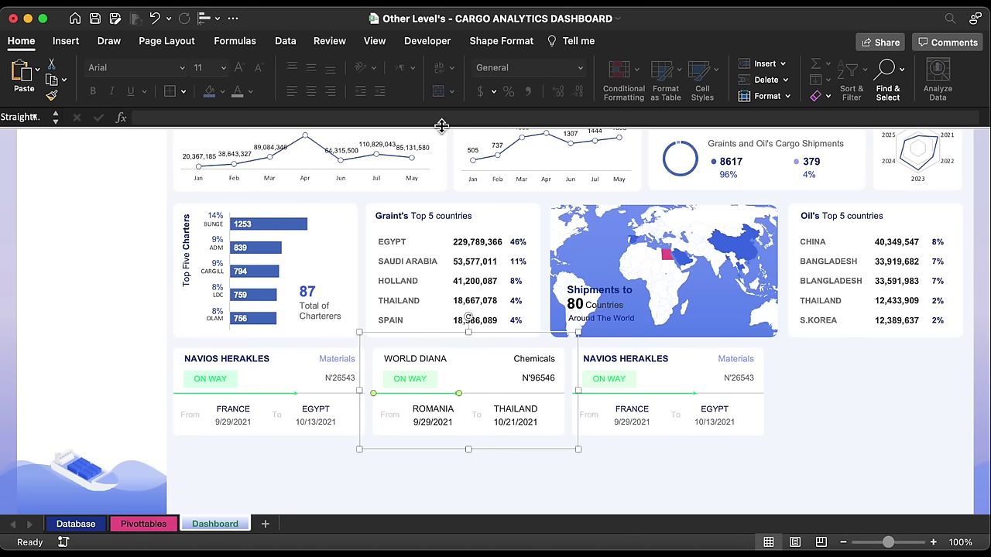
click(507, 42)
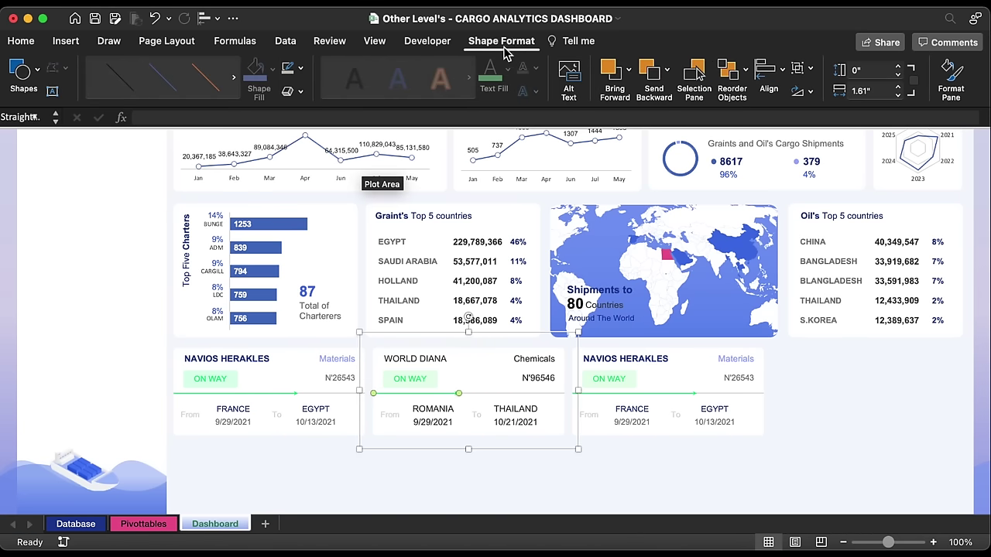
click(302, 70)
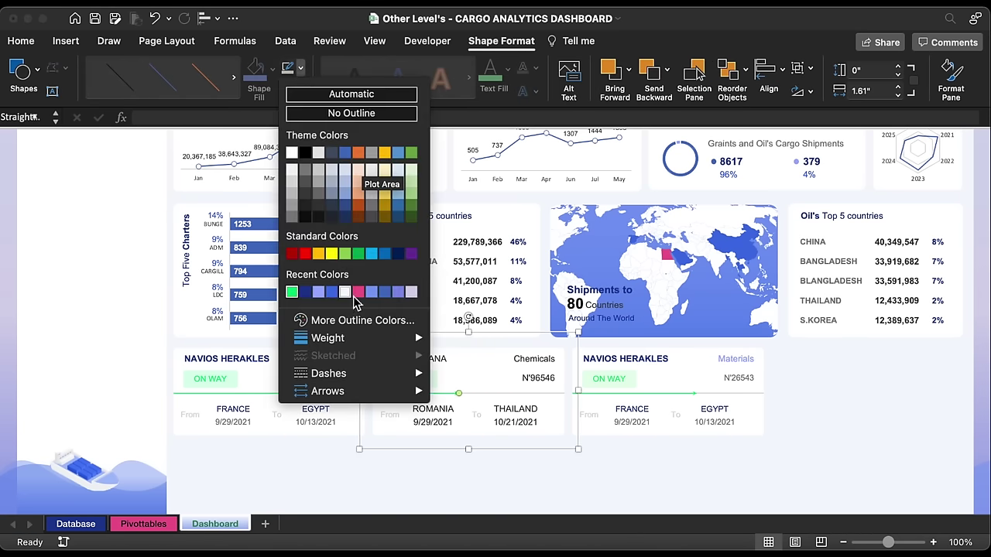
click(356, 289)
- Make the WORLD DIANA card's ON WAY text pink
click(430, 379)
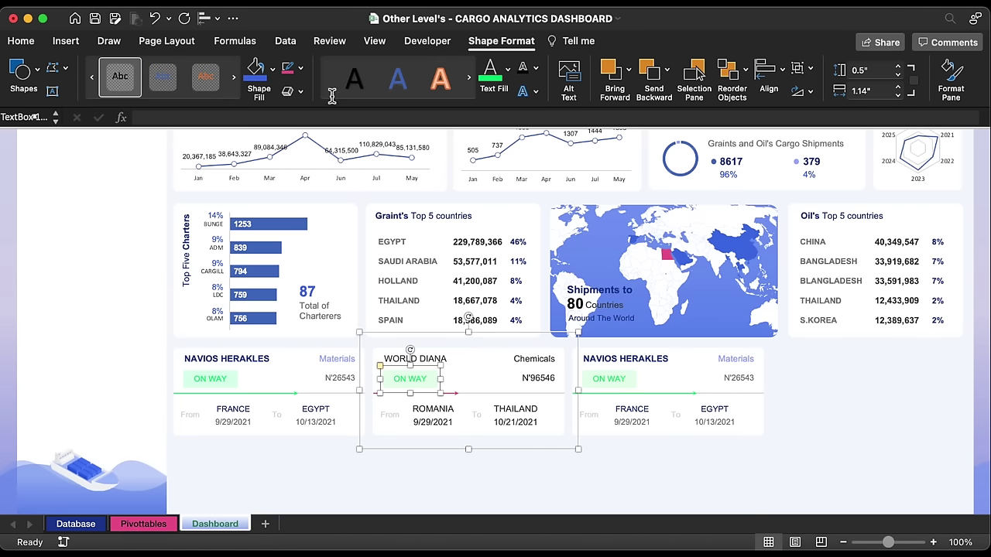
click(508, 68)
click(490, 299)
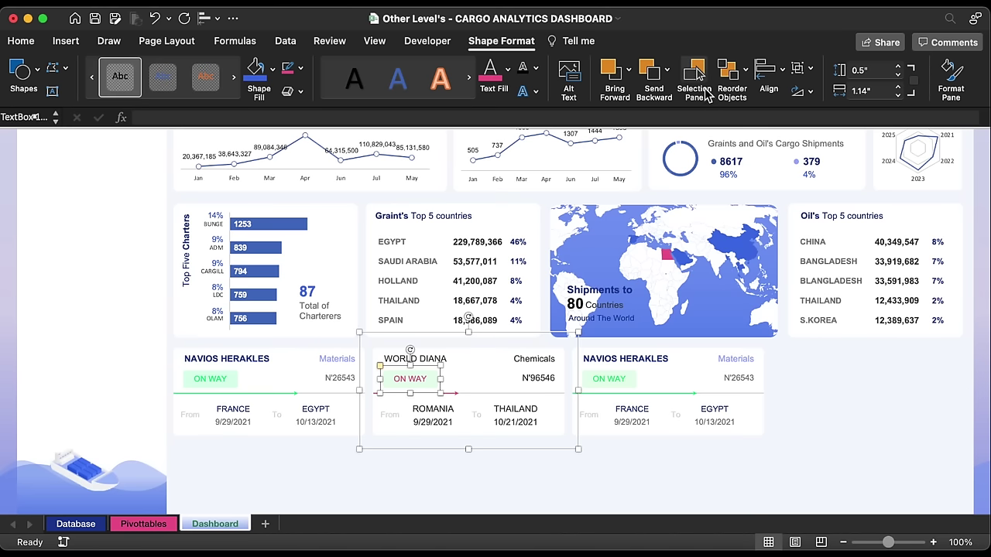
- Fill the ON WAY badge's rounded rectangle with pink, selected via the Selection Pane
click(694, 74)
scroll(861, 491, down, 2)
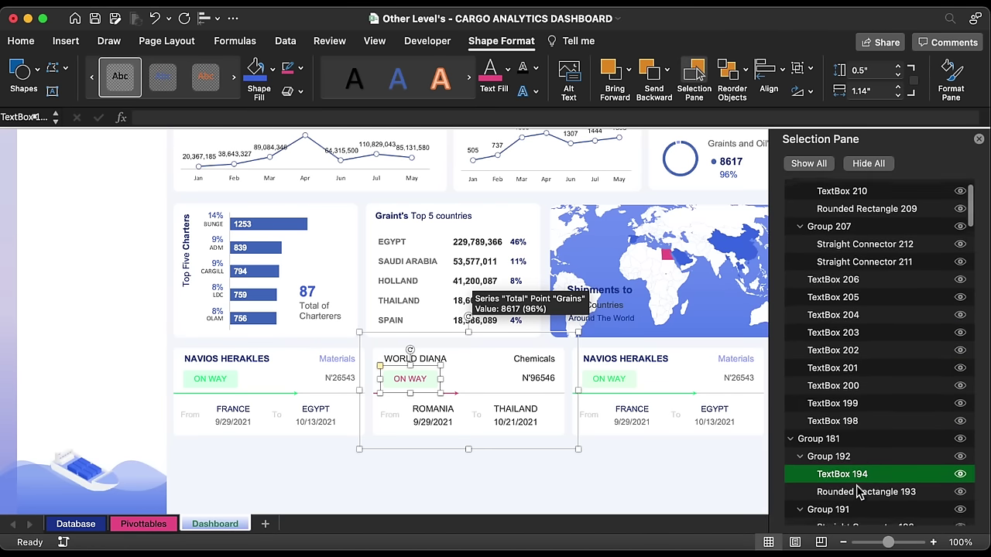
click(865, 484)
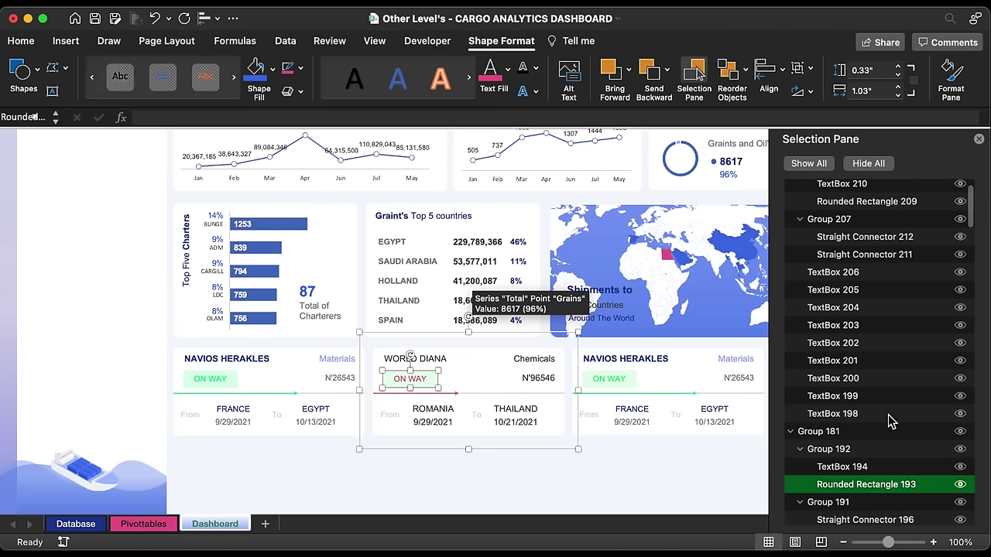
click(979, 140)
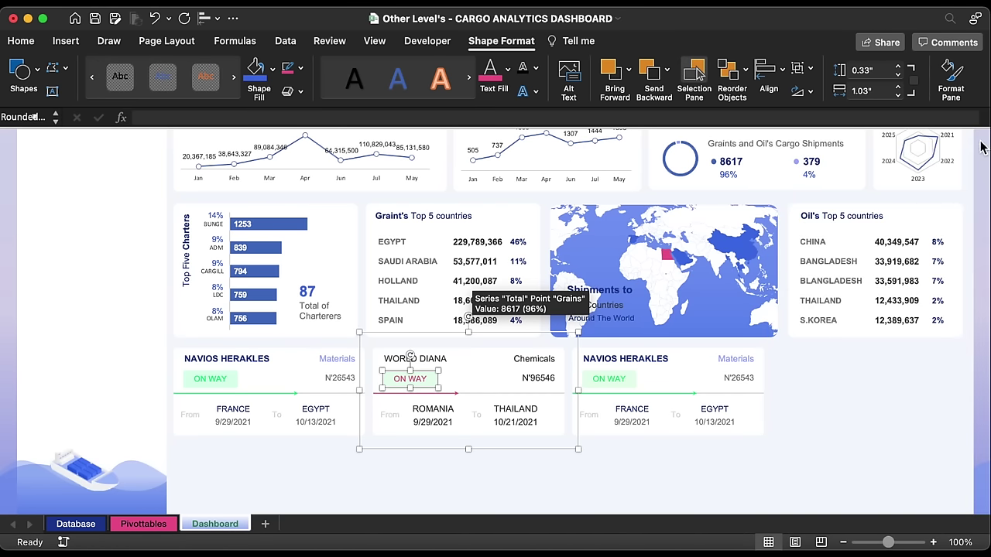
click(272, 68)
click(259, 293)
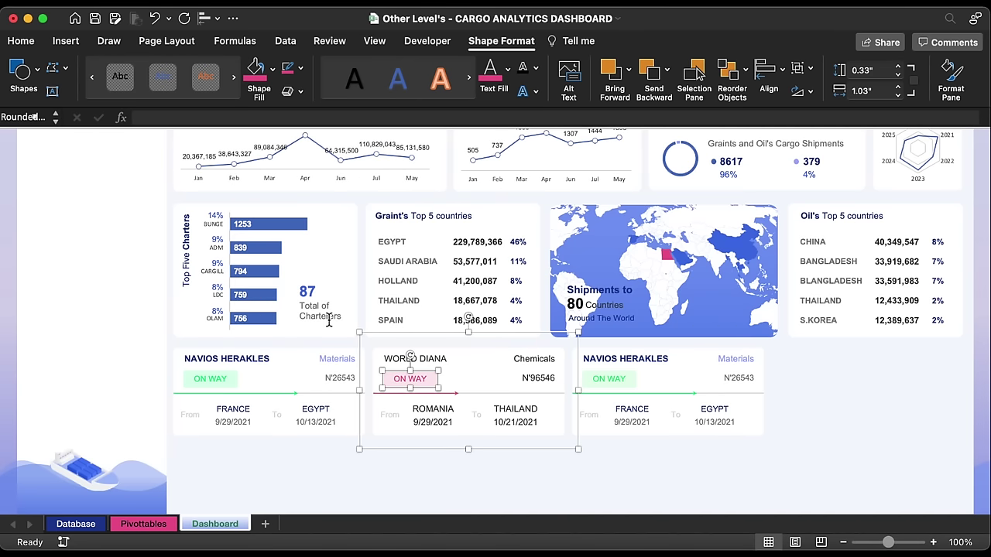
click(620, 356)
click(619, 356)
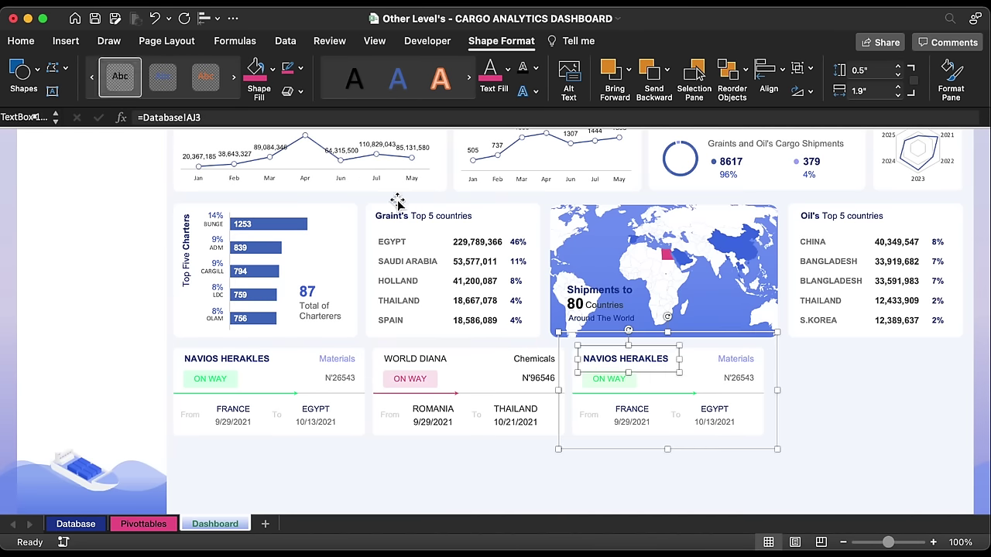
- Confirm the third card's vessel as CL DAYANG HE and link its cargo type to row 5 (Fertilizers)
click(293, 118)
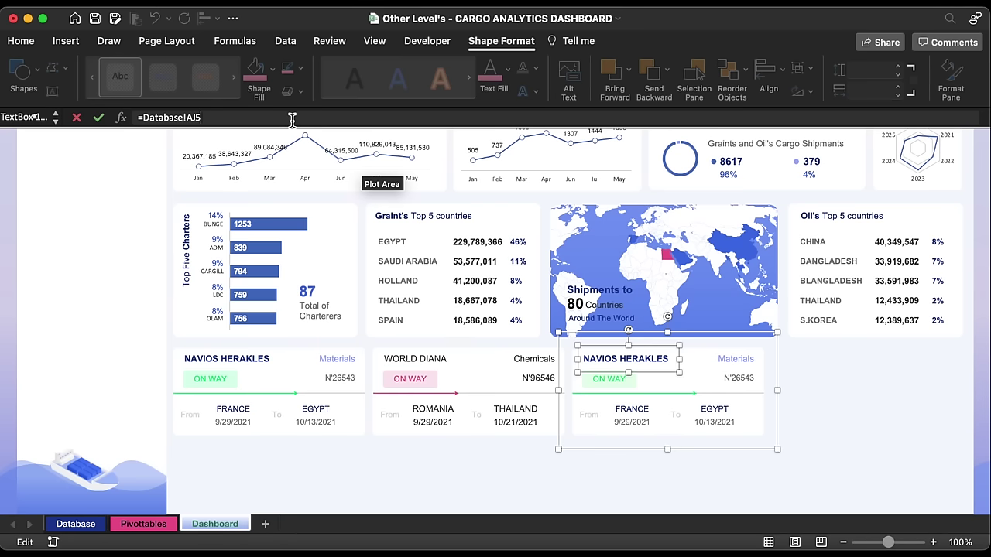
key(Return)
click(727, 358)
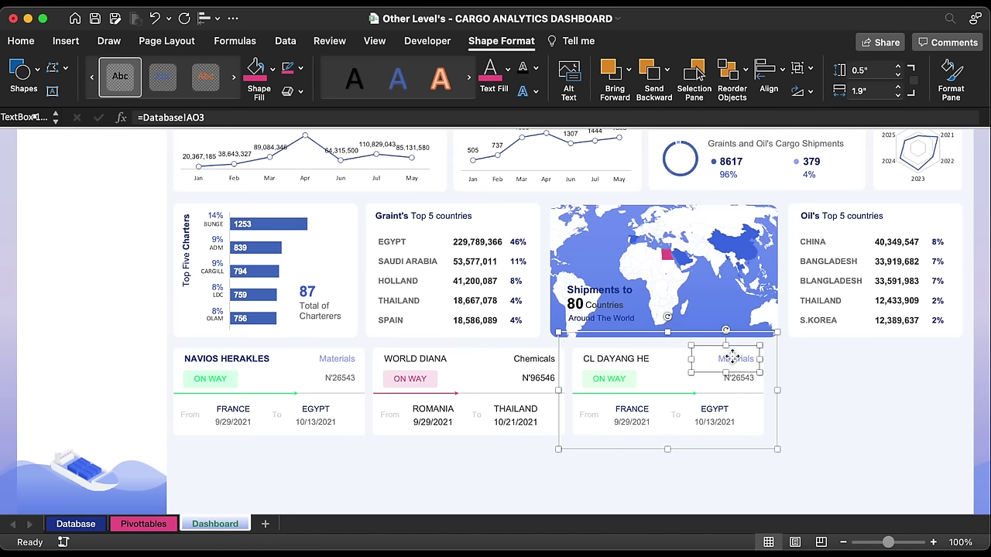
click(351, 118)
key(BackSpace)
text(5)
key(Return)
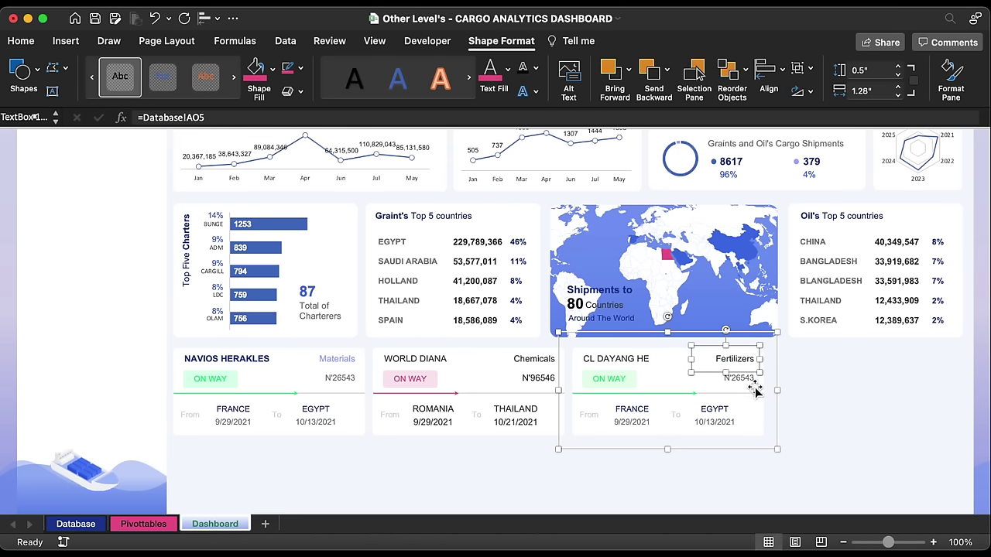
- Link the third card's position number and destination to row 5: N'13765 and CHINA
click(739, 383)
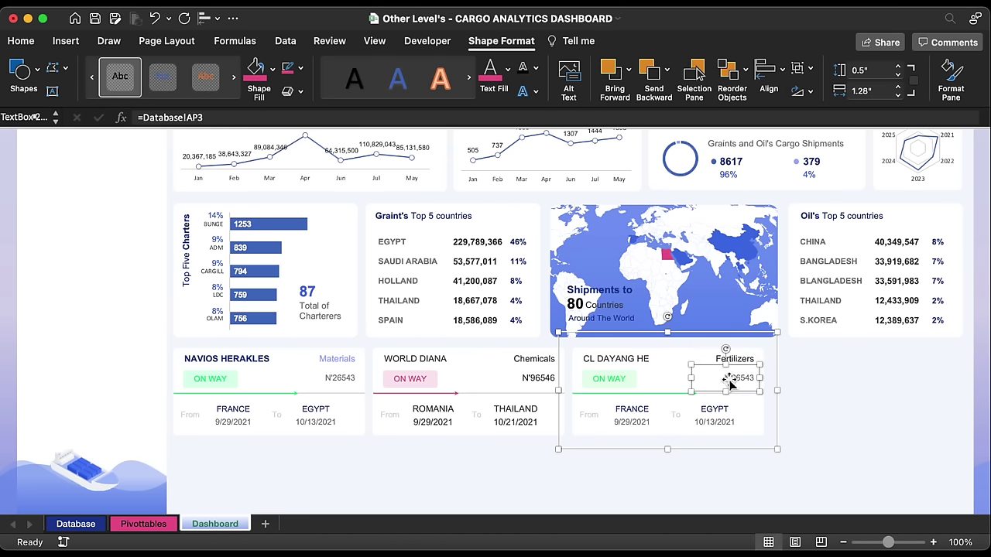
click(313, 117)
key(BackSpace)
text(5)
key(Return)
click(721, 410)
click(276, 118)
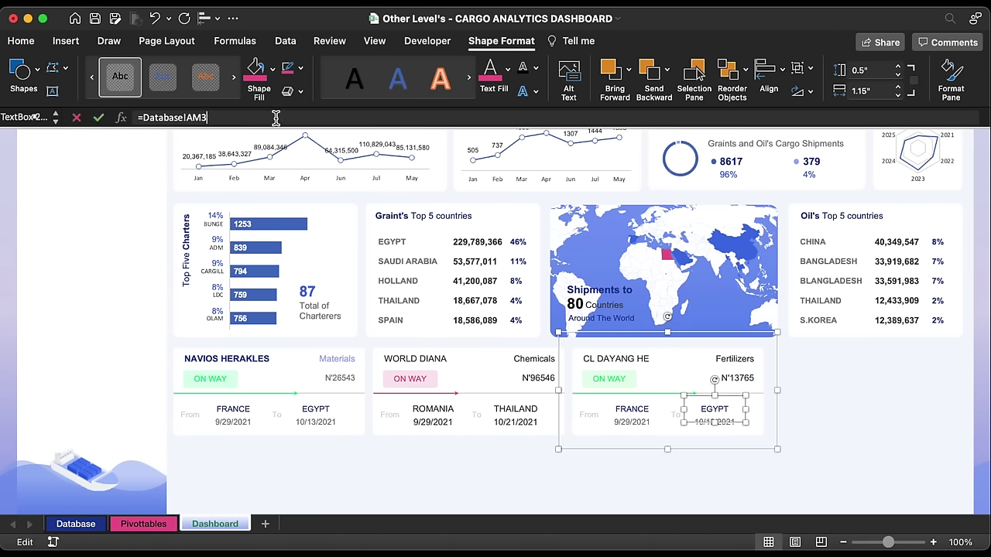
key(BackSpace)
text(5)
key(Return)
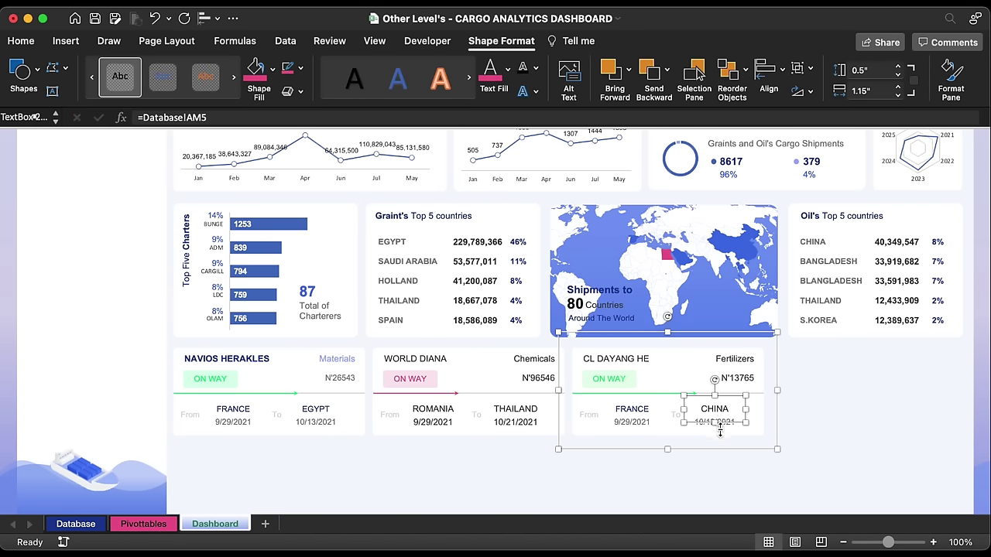
- Link the third card's arrival date to row 5 so it reads 10/18/2021
click(723, 432)
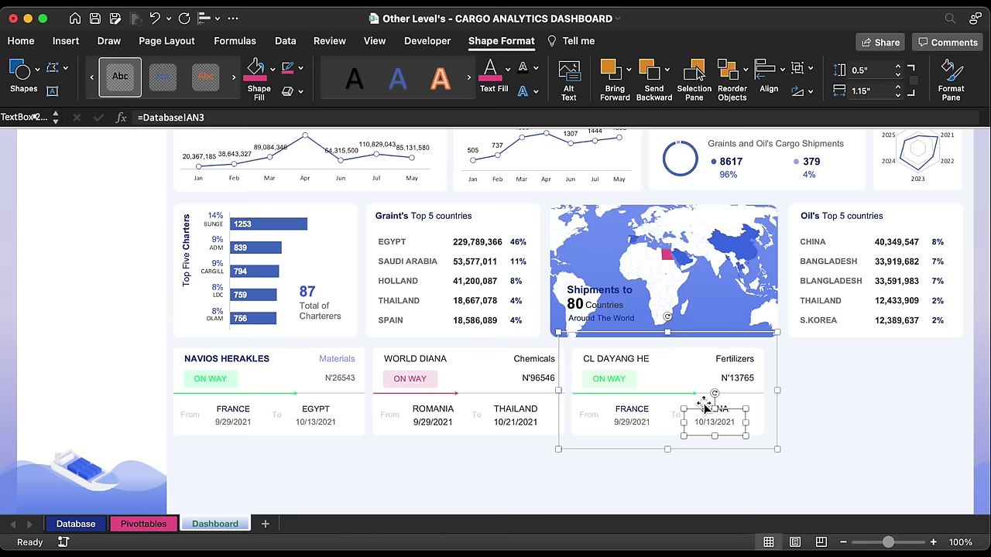
click(438, 118)
key(BackSpace)
text(5)
key(Return)
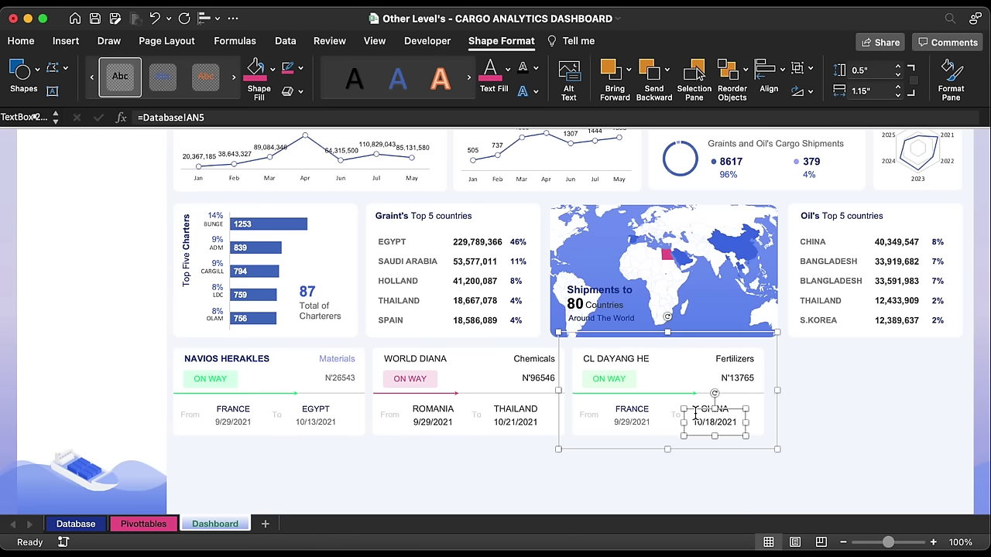
- Link the origin country and its date to Database!AK5 and AL5, showing SLOVENIA and 9/29/2021
click(651, 410)
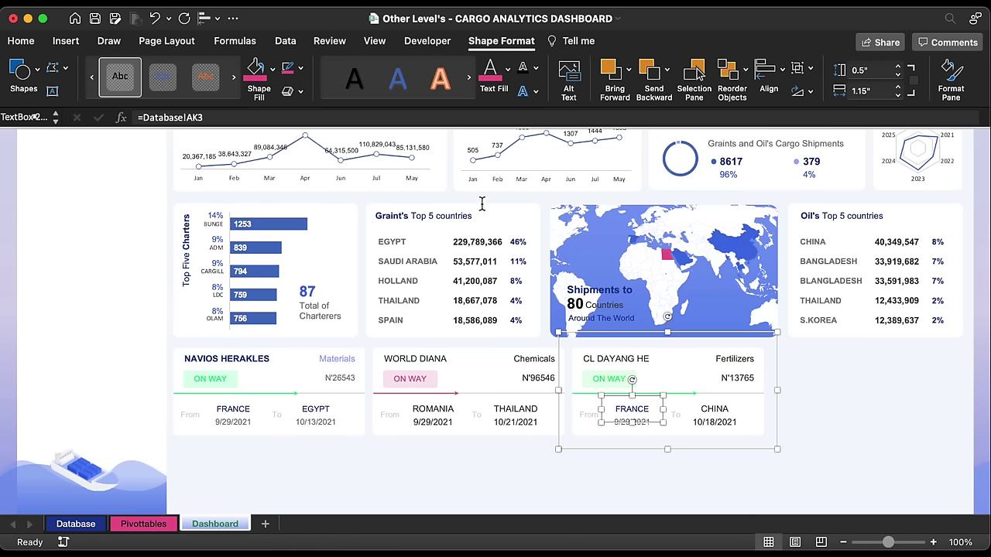
click(386, 118)
key(BackSpace)
text(5)
key(Return)
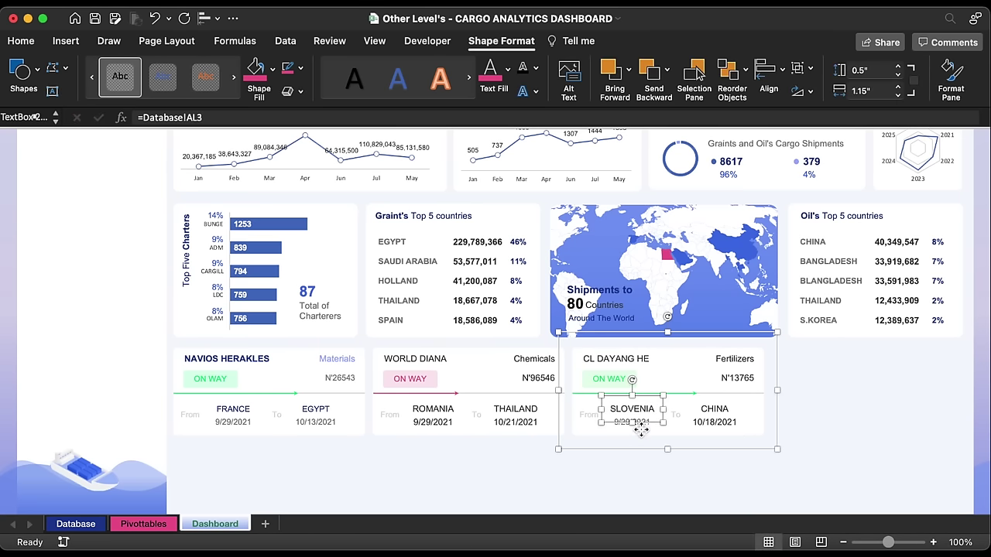
click(638, 426)
click(305, 118)
key(BackSpace)
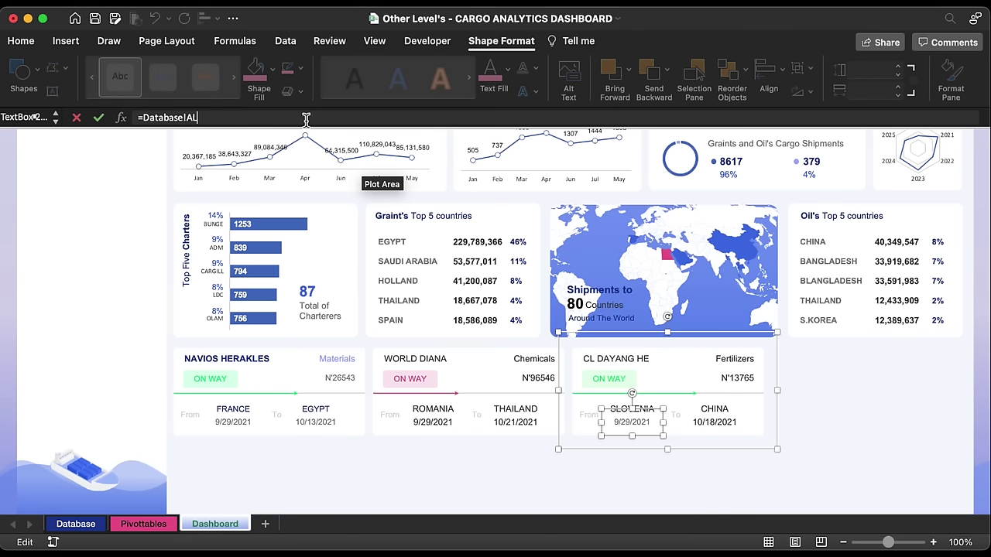
text(5)
key(Return)
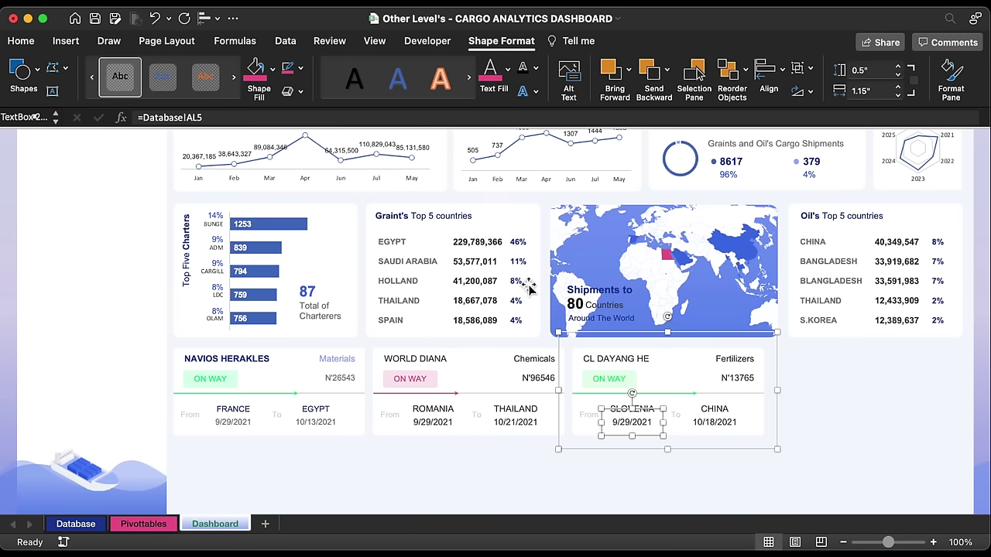
- Give the CL DAYANG HE route line a dark standard outline colour
click(627, 393)
click(300, 70)
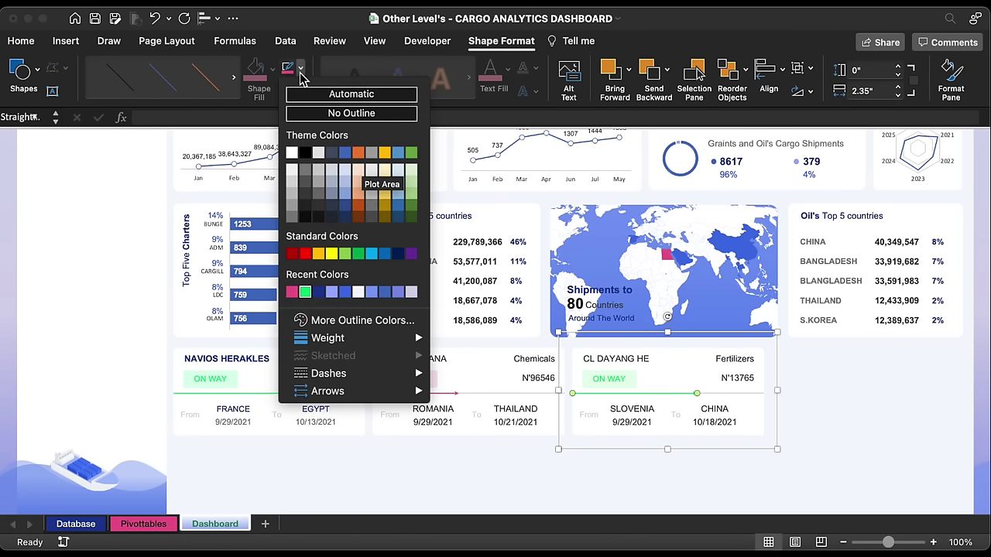
click(411, 254)
- Make the ON WAY text and its tag fill purple, resizing the text box to fit
click(621, 374)
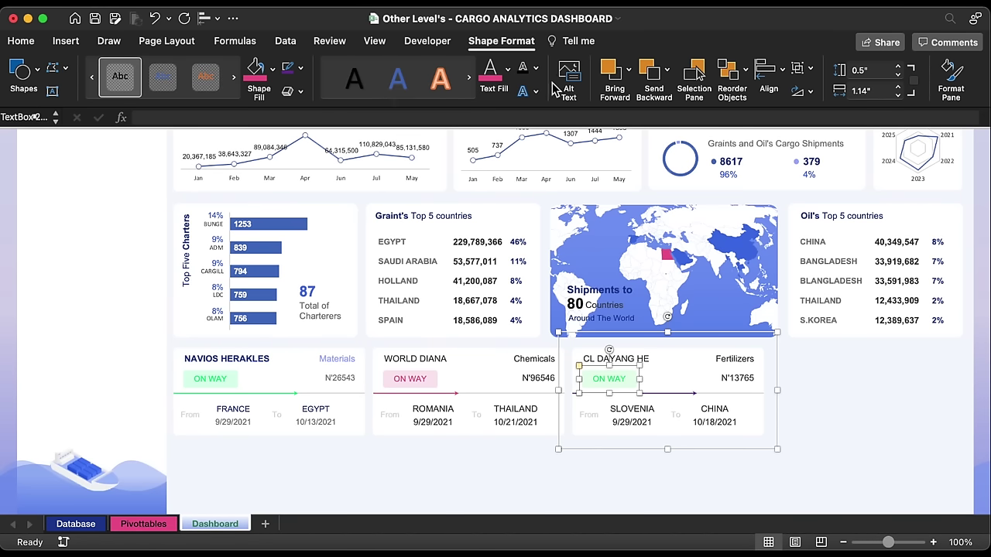
click(508, 68)
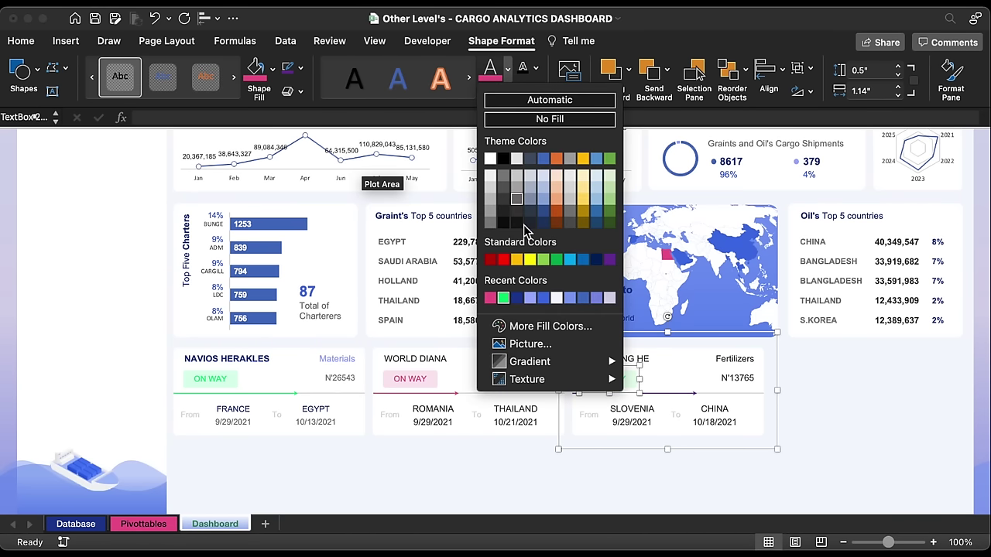
click(610, 261)
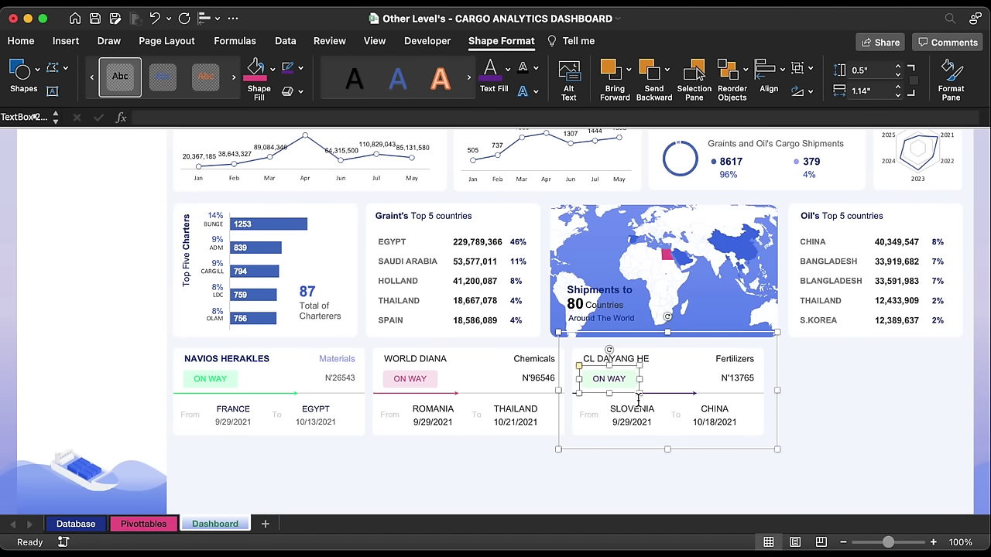
drag(579, 378, 593, 381)
click(588, 379)
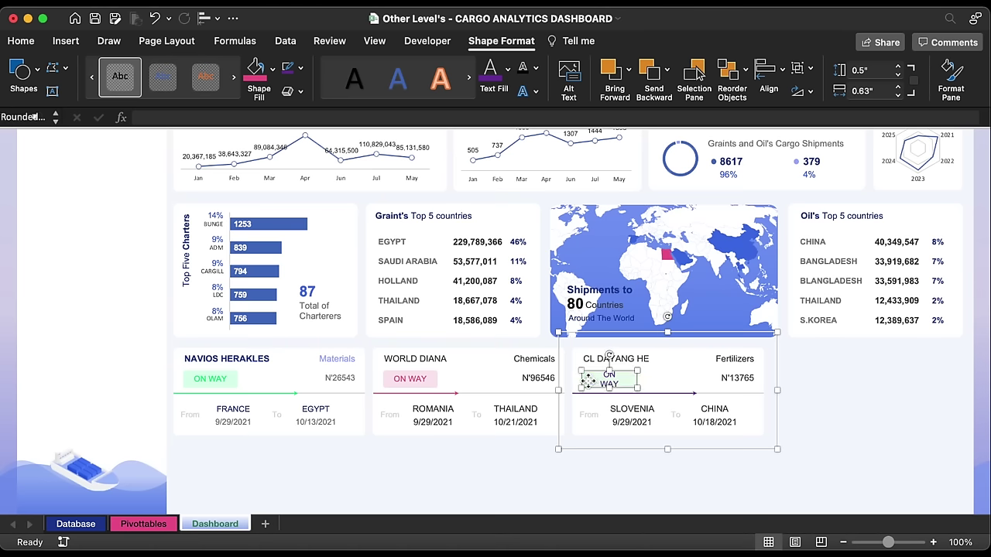
click(271, 69)
click(372, 260)
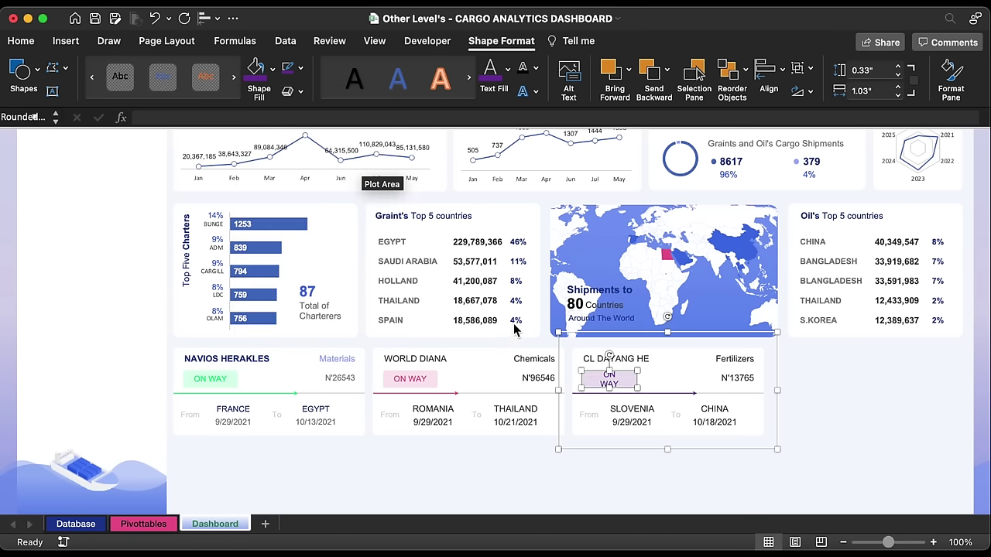
click(598, 385)
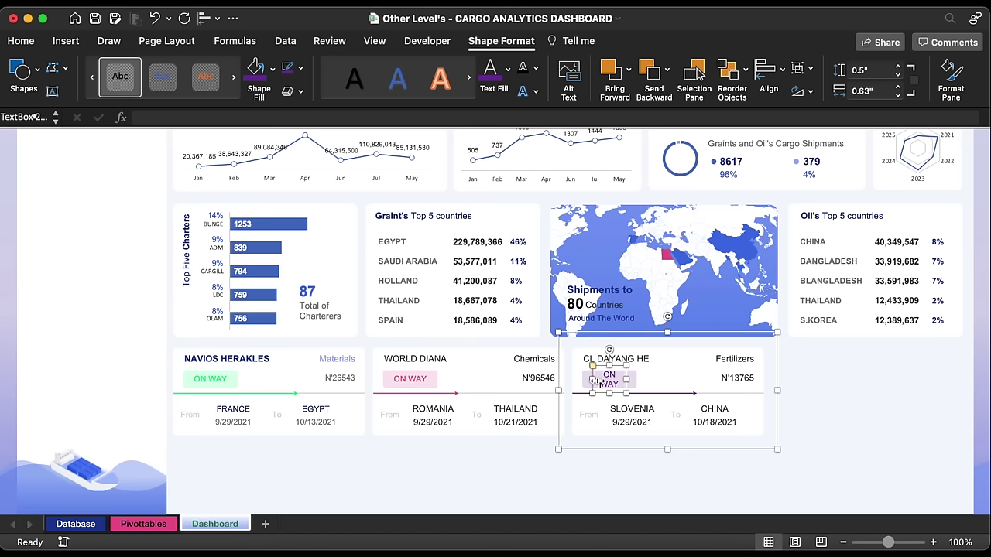
drag(592, 378, 576, 379)
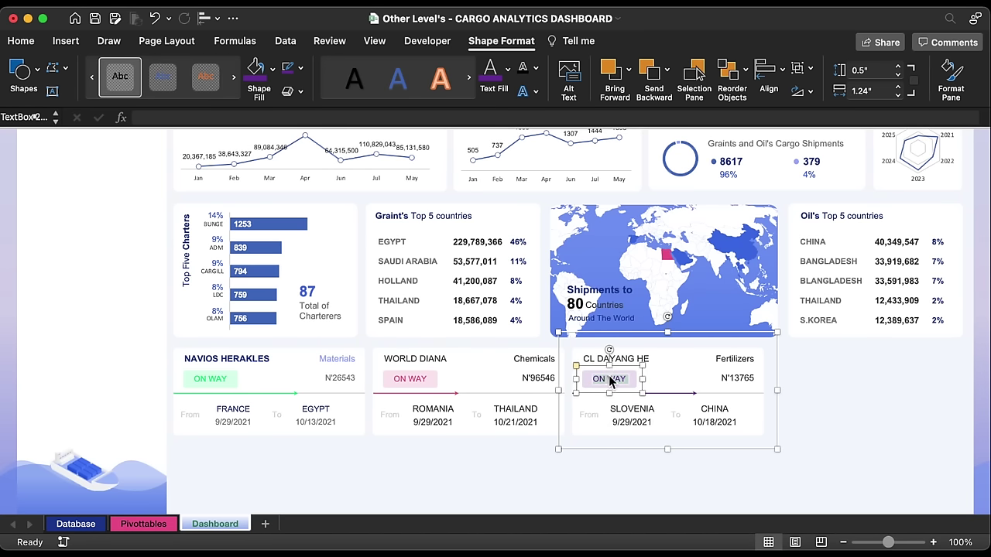
- Paste ON DELEVIRY as the CL DAYANG HE card's status text
text(ON DELEVIRY)
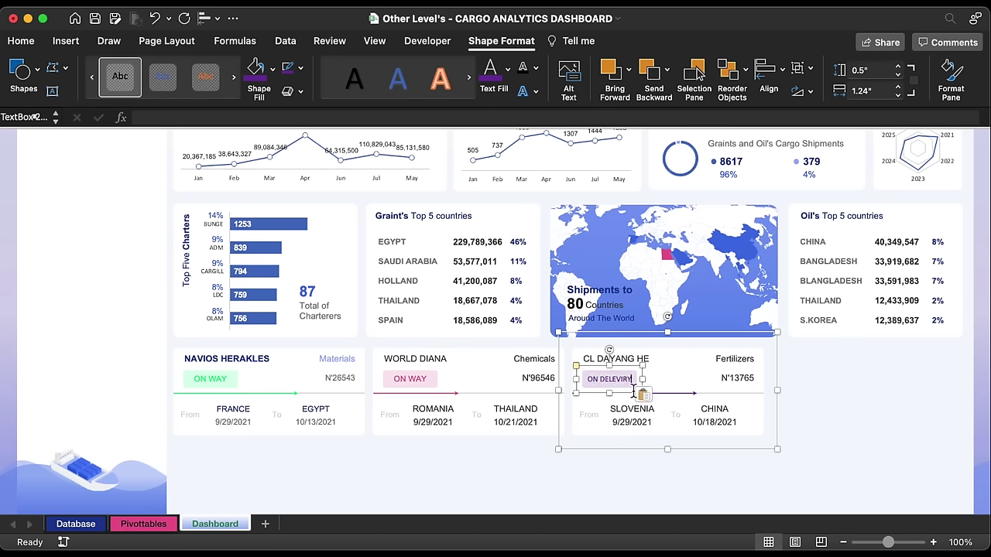
click(411, 382)
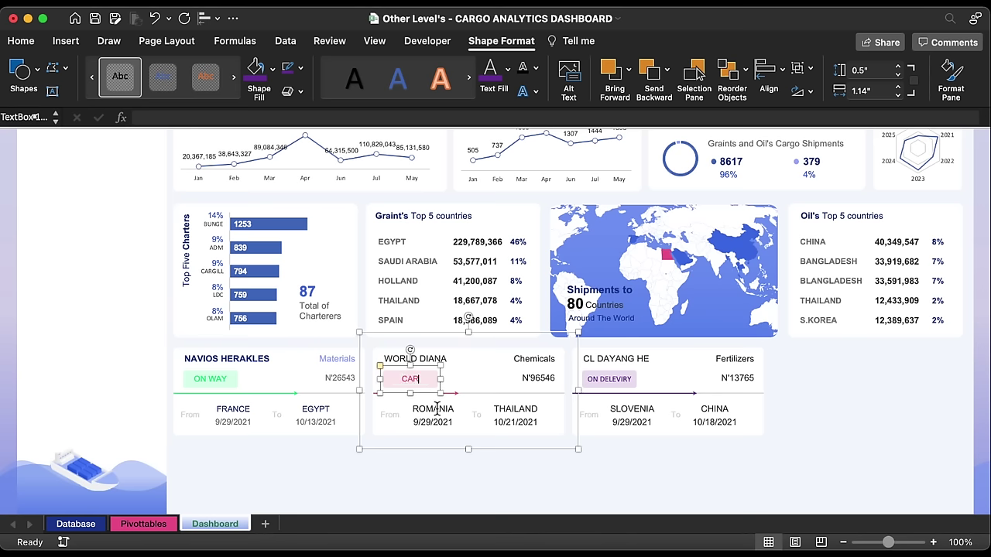
click(610, 383)
- Set the CARGO OPS and NAVIOS HERAKLES ON WAY status text to Calibri
click(409, 377)
click(419, 379)
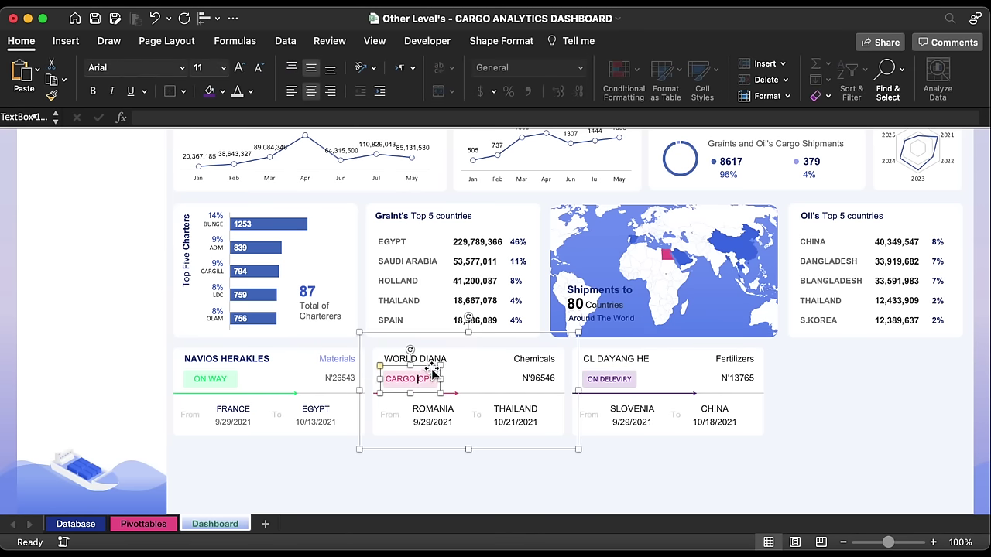
click(182, 67)
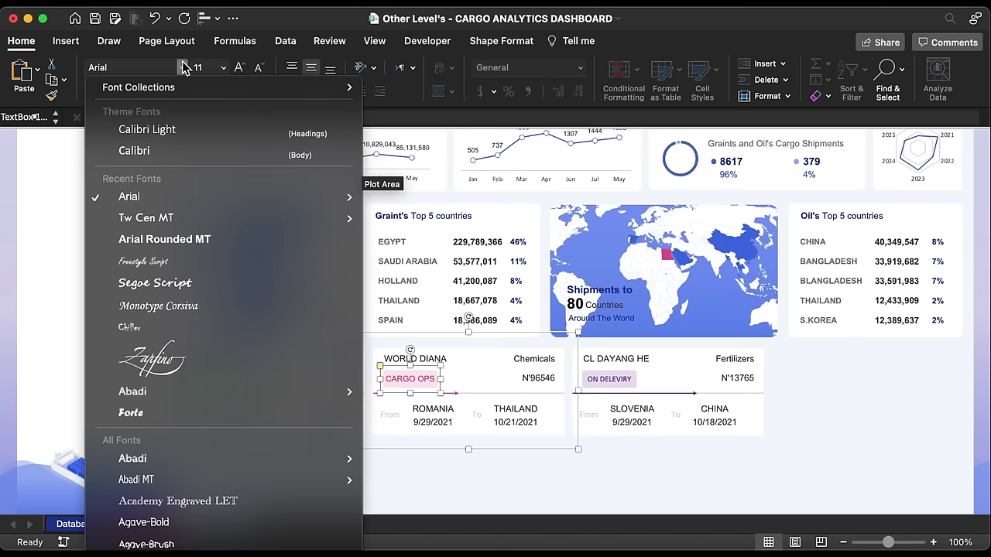
click(157, 152)
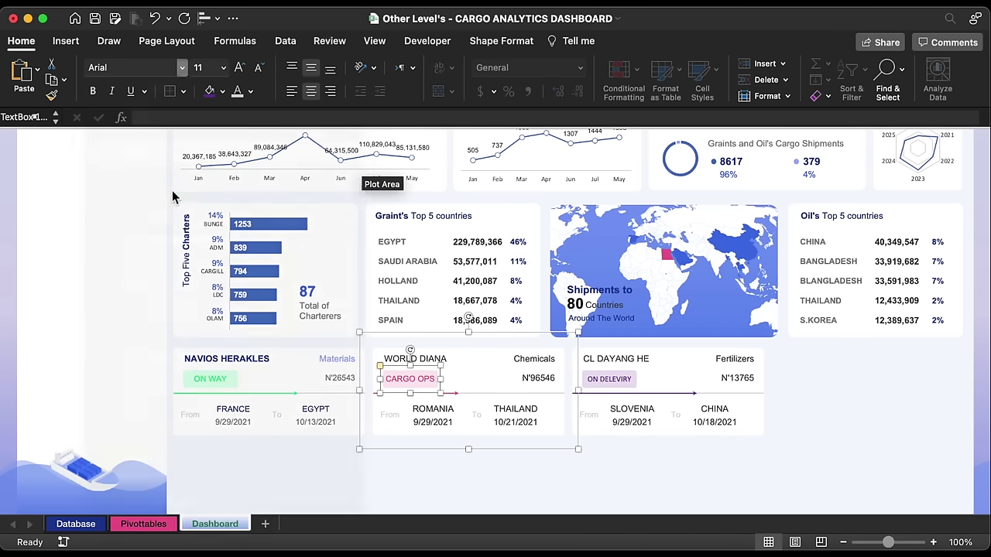
click(230, 381)
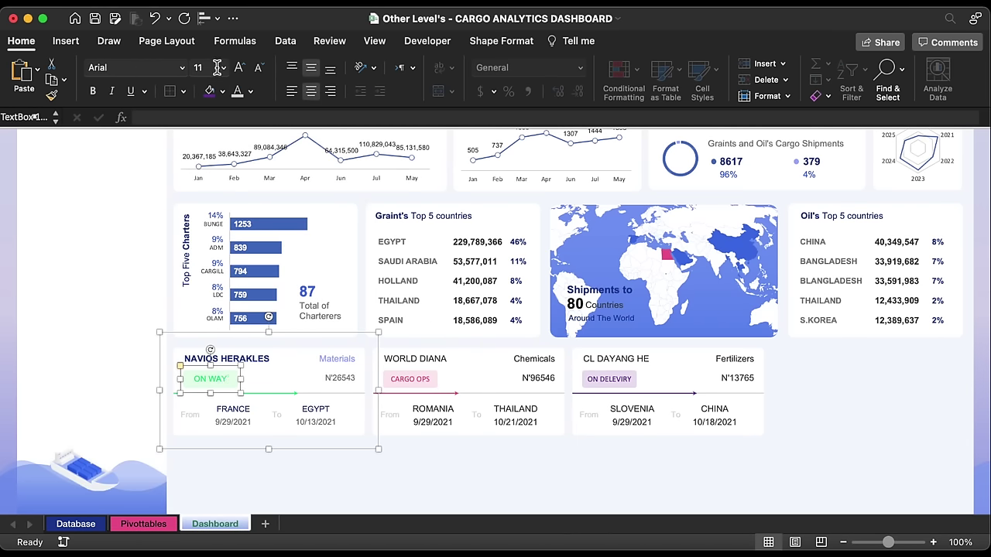
click(183, 68)
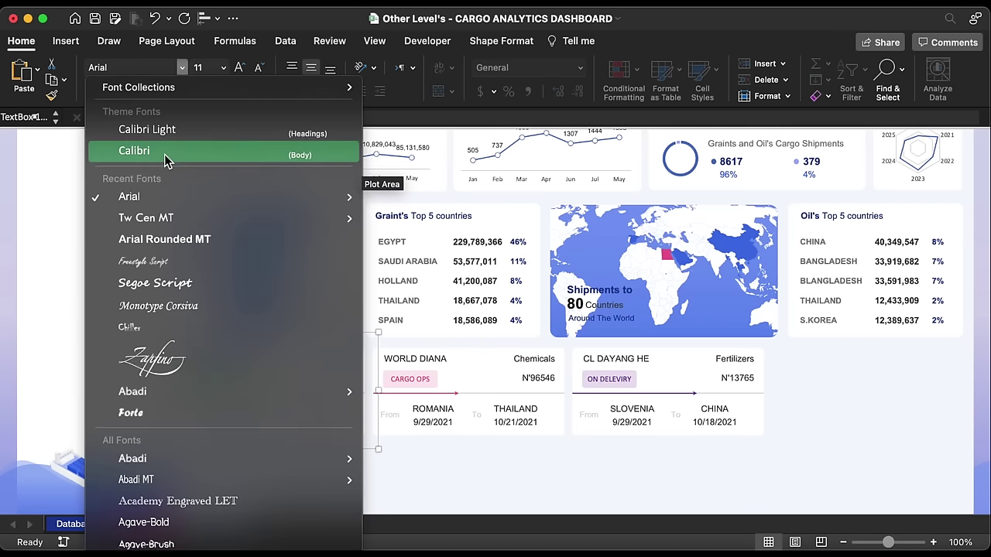
click(164, 154)
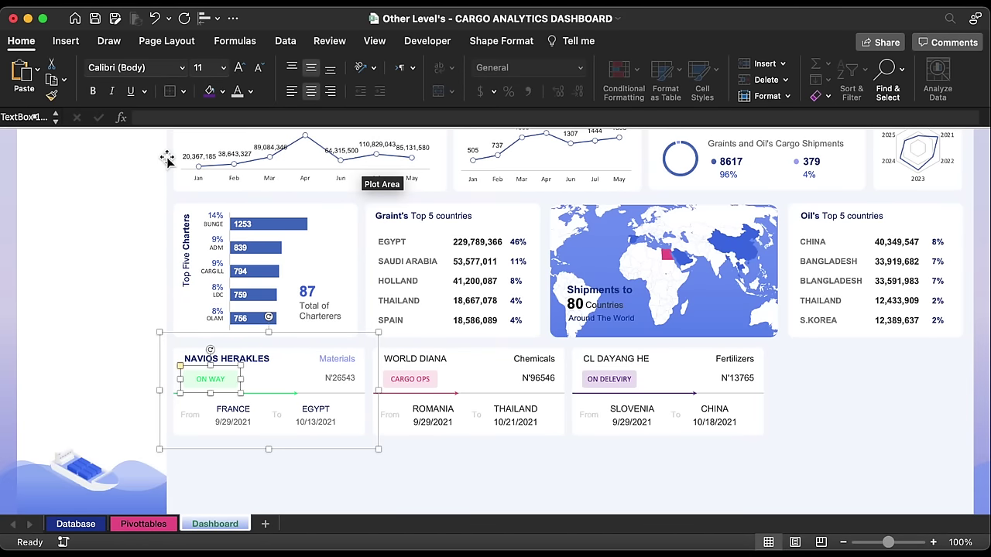
- Select the WORLD DIANA and CL DAYANG HE cards and bring up their context menu
shift+click(448, 378)
shift+click(616, 364)
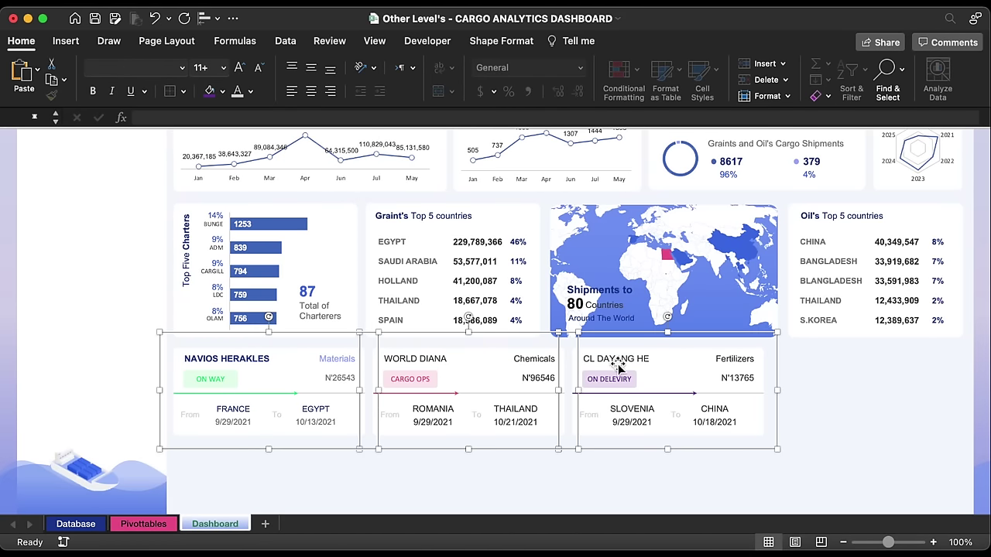
right_click(618, 363)
- Ungroup the cards and copy the Materials label style to Chemicals, N°96546 and Fertilizers
mouse_move(683, 354)
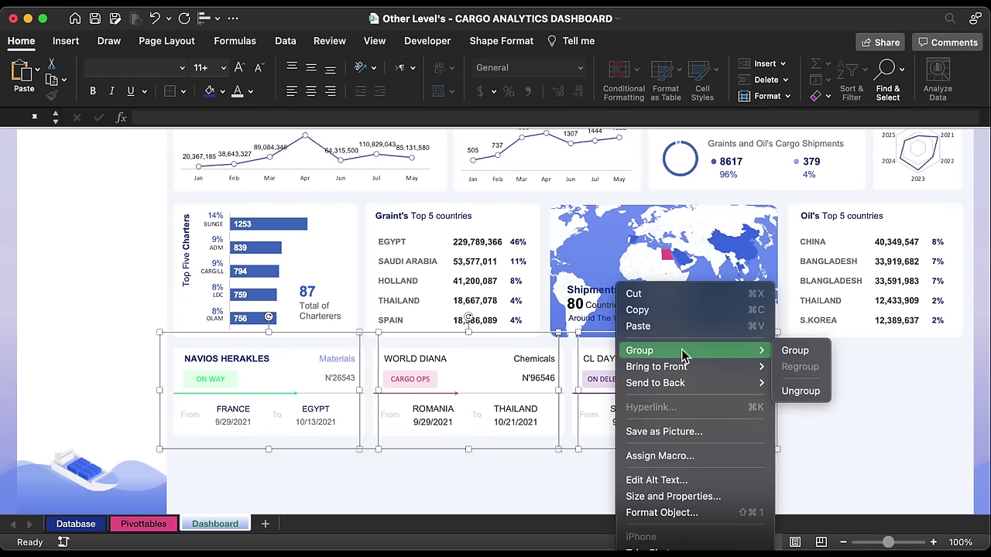
click(800, 391)
click(825, 408)
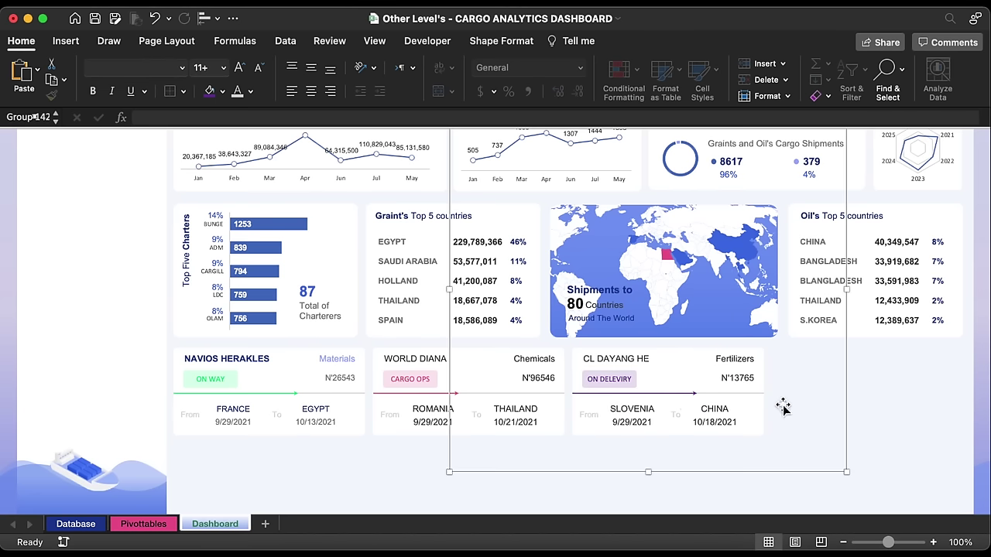
click(329, 357)
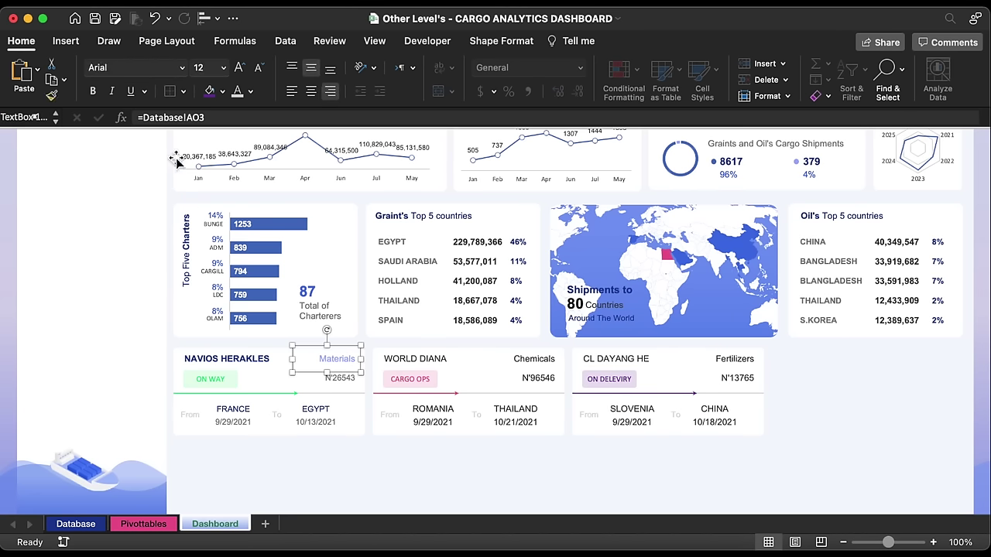
click(51, 94)
click(541, 374)
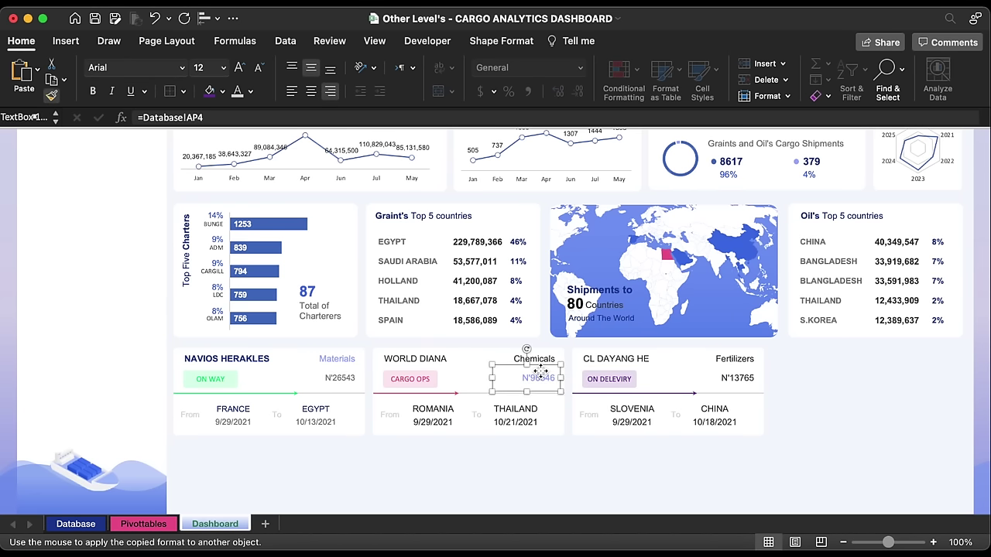
click(540, 360)
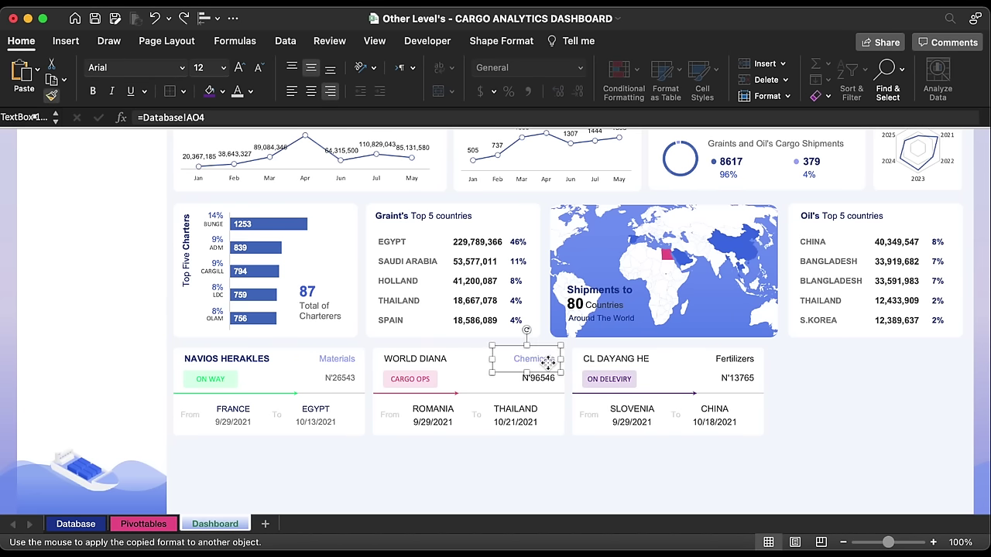
click(751, 360)
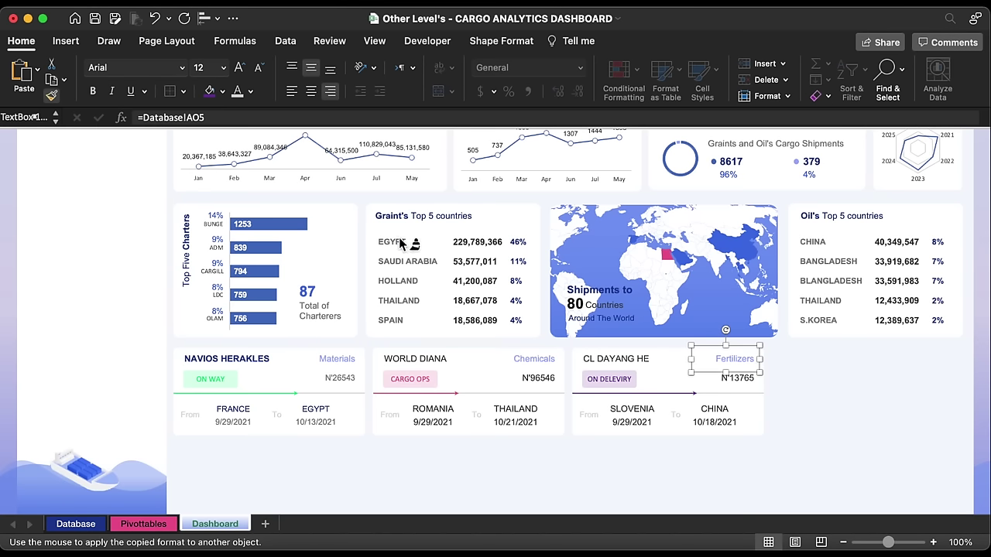
- Match the WORLD DIANA and CL DAYANG HE names to the bold NAVIOS HERAKLES style
click(251, 369)
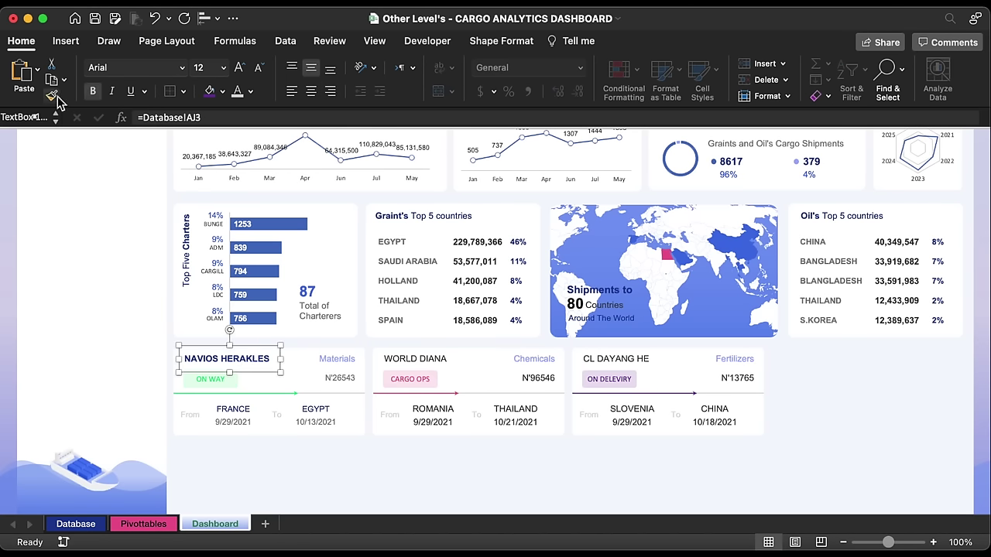
click(53, 96)
click(418, 364)
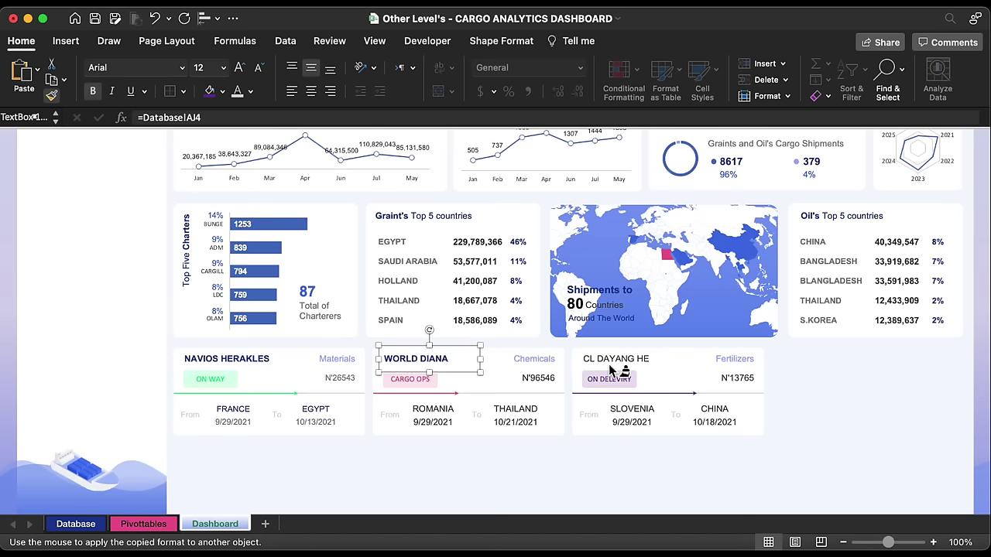
click(627, 364)
key(Escape)
- Copy the N°26543 label formatting to the N°96546 and N°13765 labels
click(338, 380)
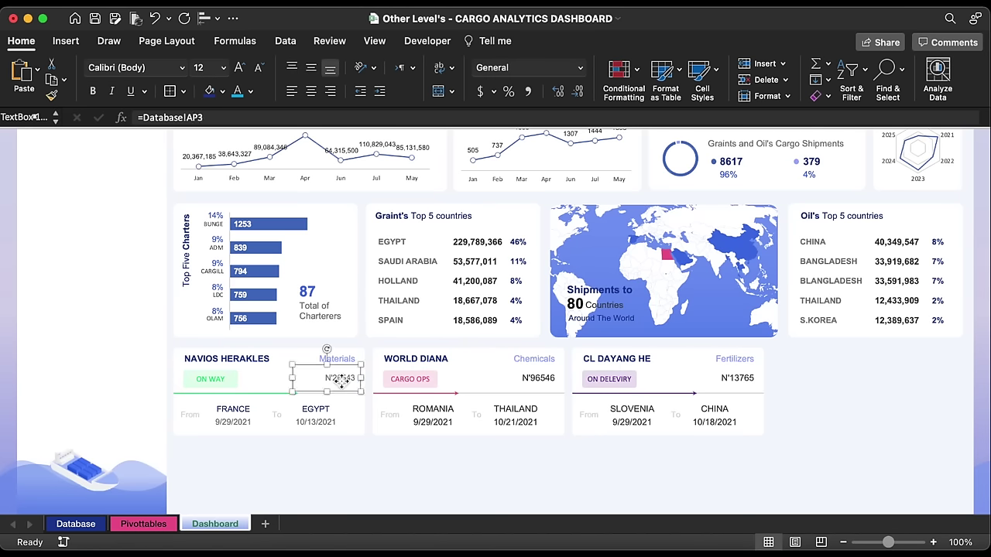
click(51, 94)
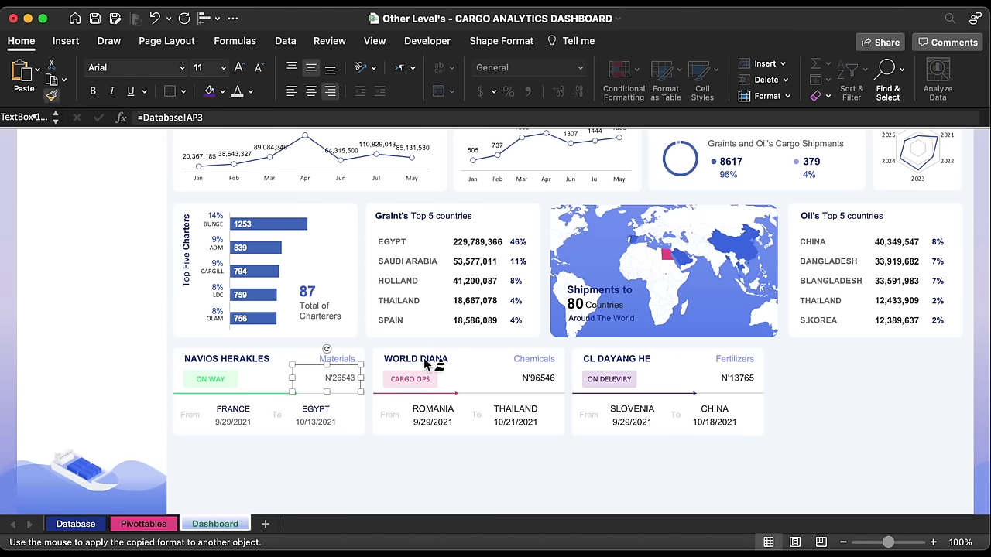
click(536, 382)
click(740, 381)
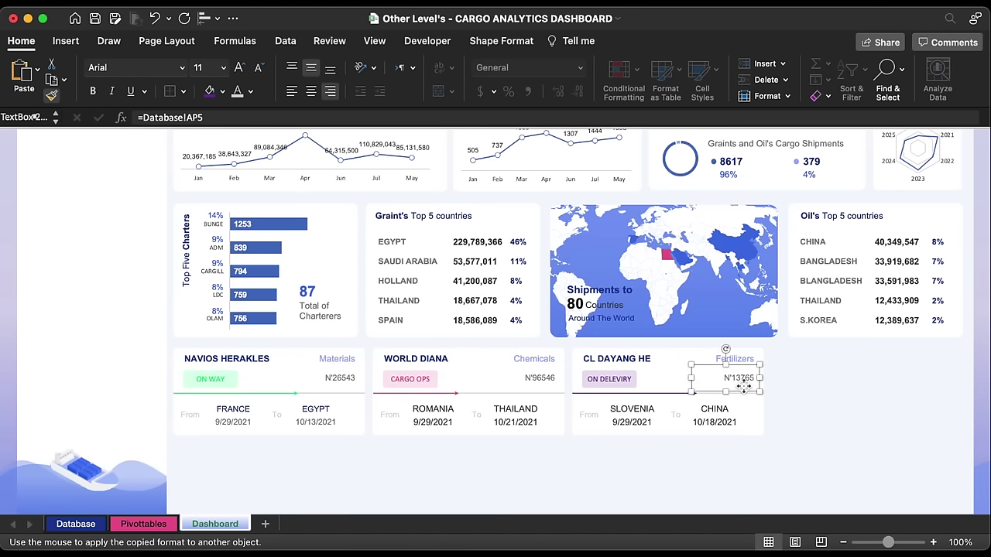
- Apply FRANCE's formatting to ROMANIA, THAILAND, SLOVENIA, CHINA and the FRANCE date
click(242, 411)
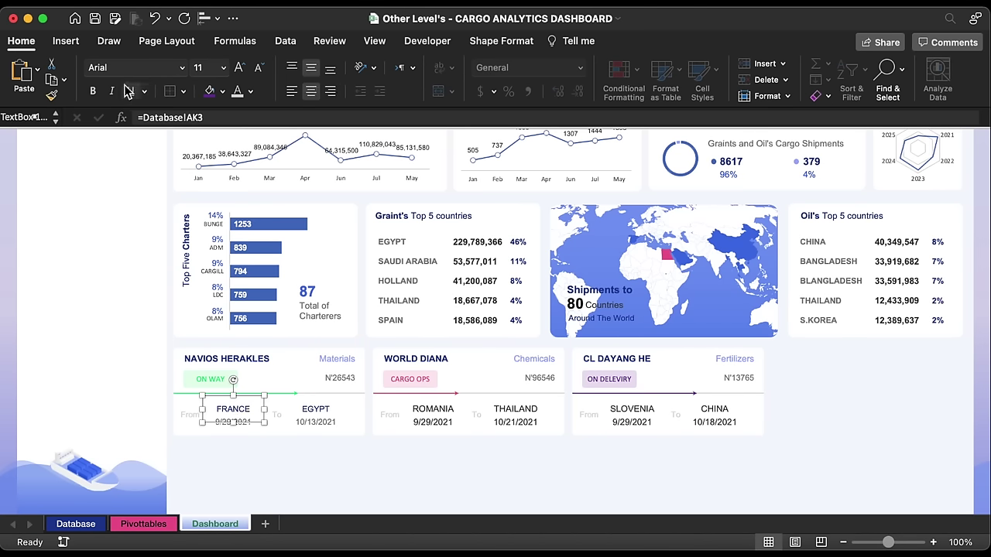
click(51, 95)
click(438, 413)
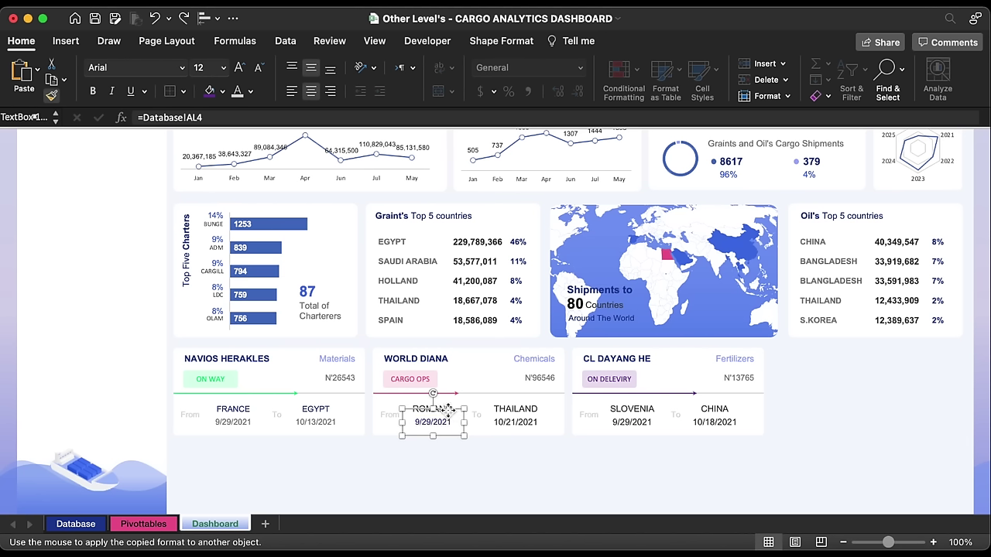
click(446, 408)
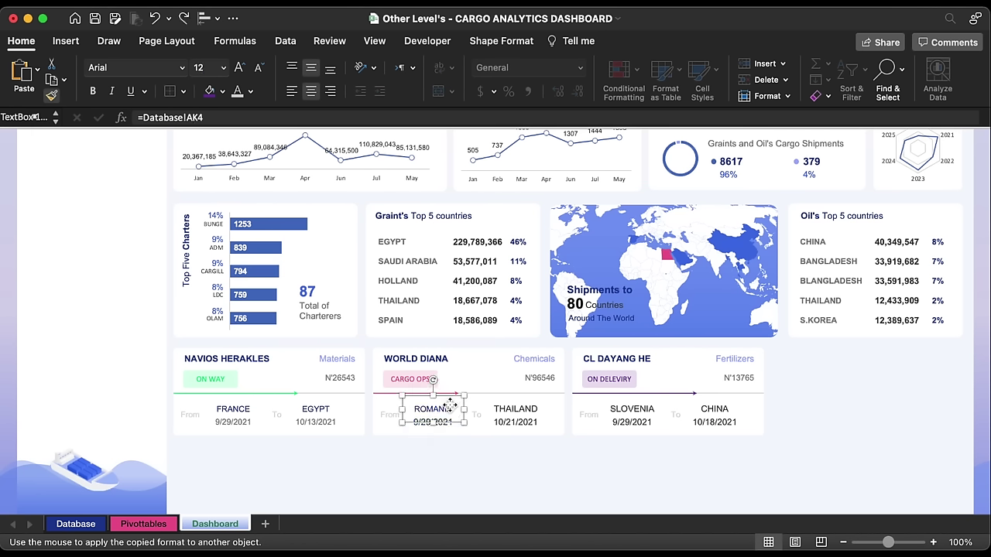
click(507, 407)
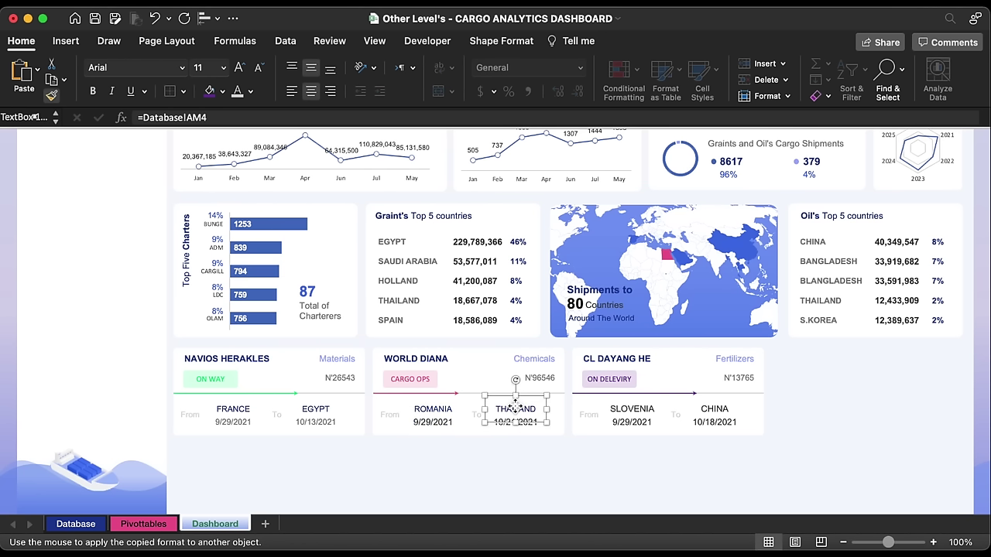
click(628, 408)
click(718, 408)
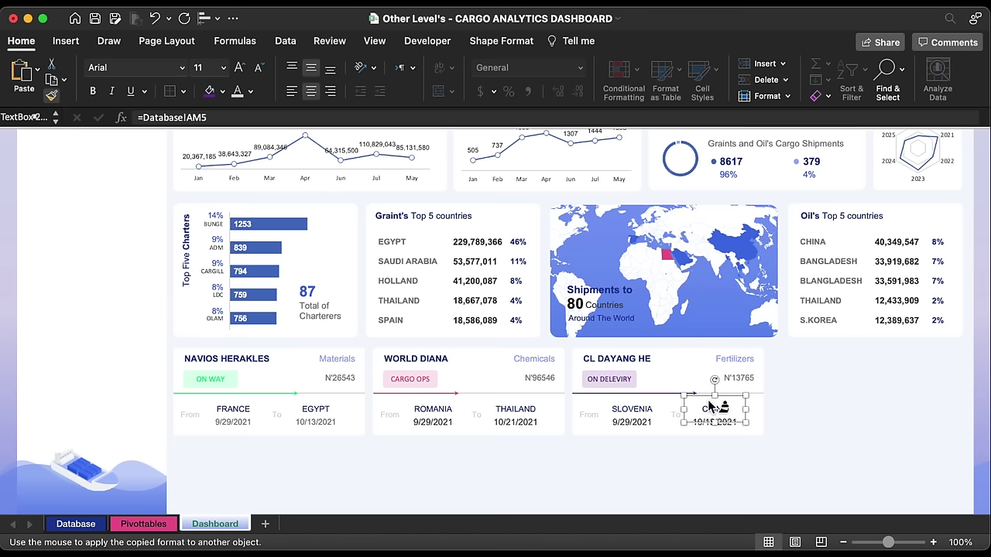
click(247, 424)
- Apply the same formatting to the EGYPT, ROMANIA, THAILAND, SLOVENIA and CHINA dates
double_click(51, 96)
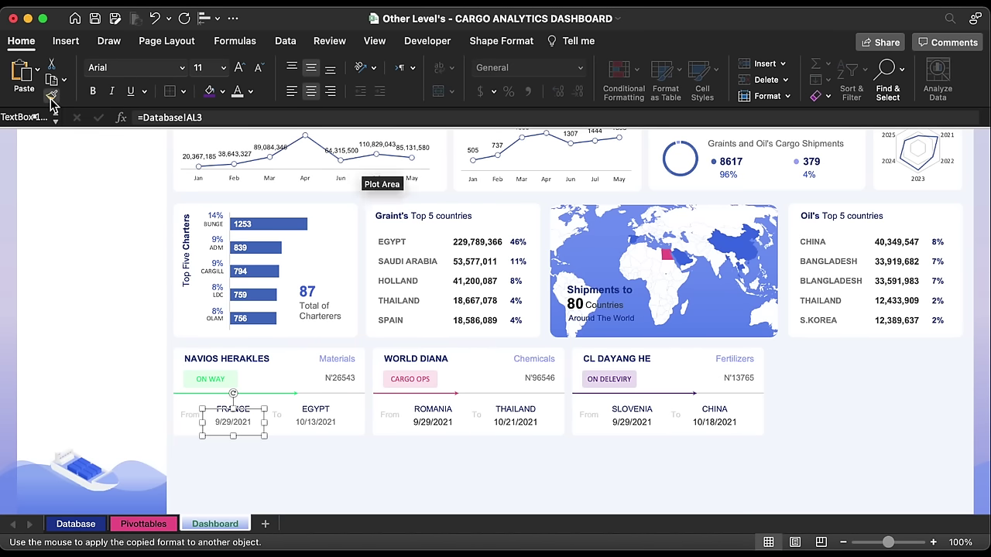
click(336, 431)
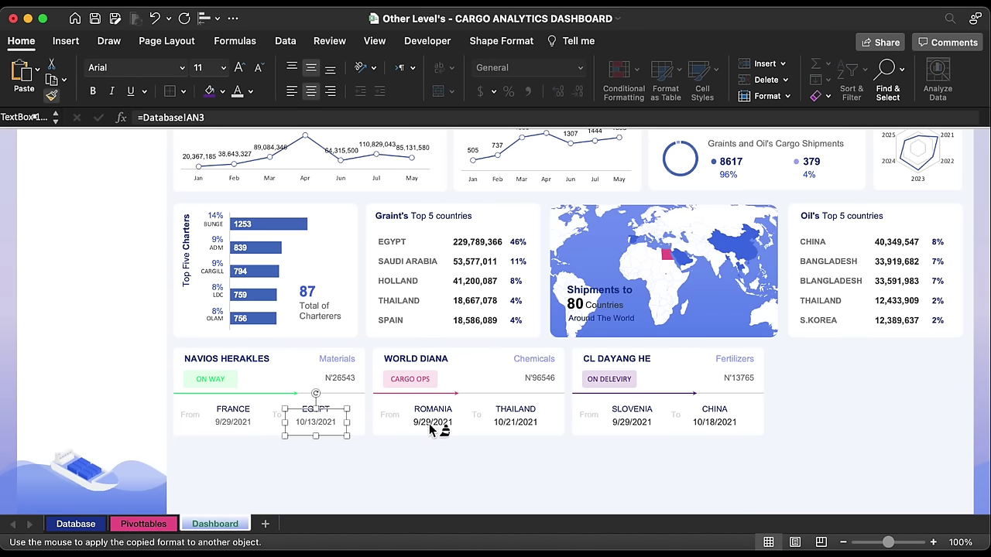
click(434, 431)
click(516, 428)
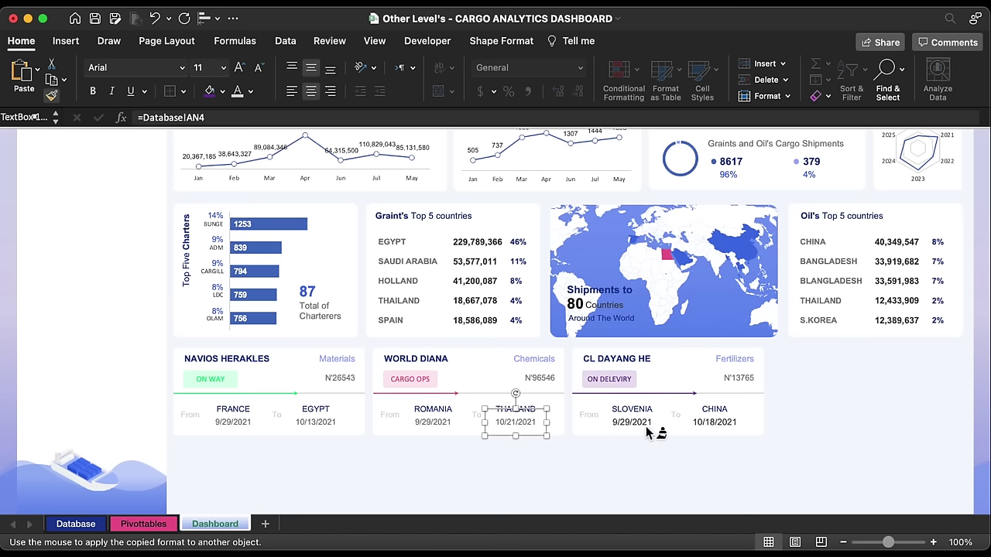
click(648, 431)
click(729, 435)
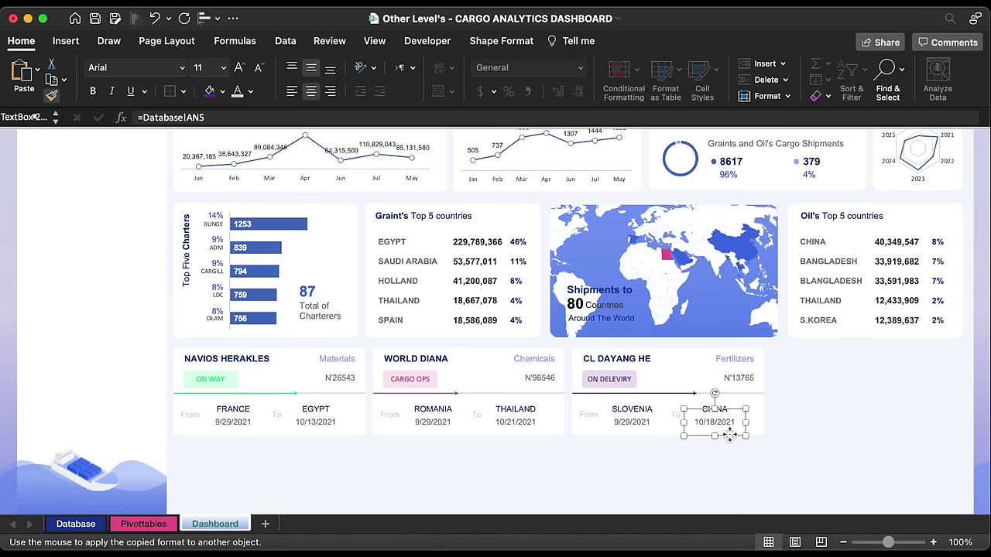
click(796, 439)
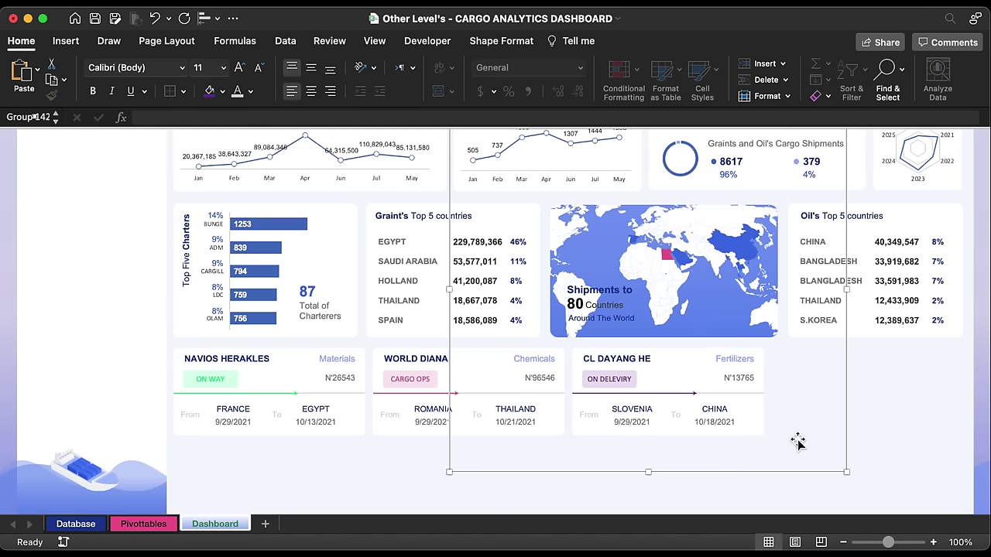
click(674, 354)
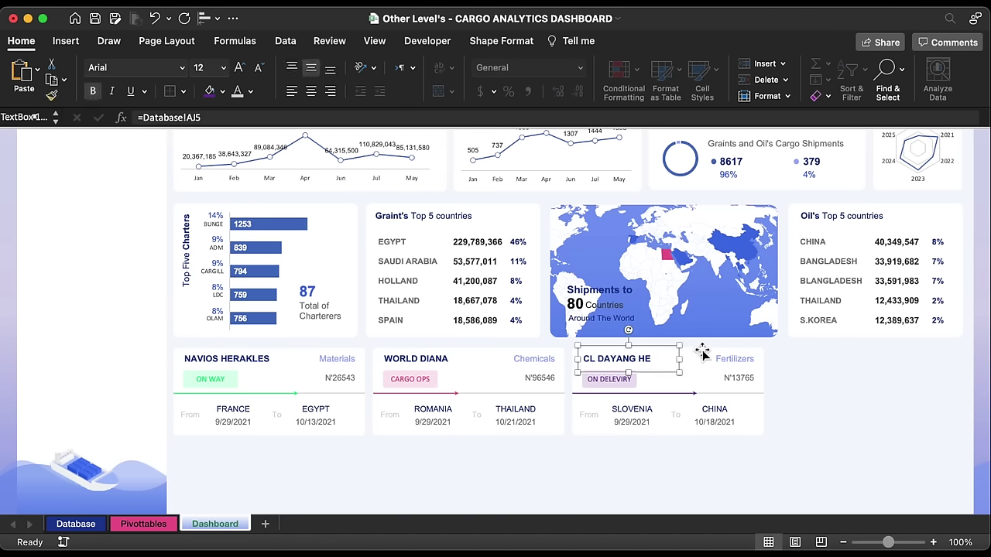
- Duplicate the CL DAYANG card background to the right as a fourth empty card
click(700, 350)
click(683, 353)
click(686, 354)
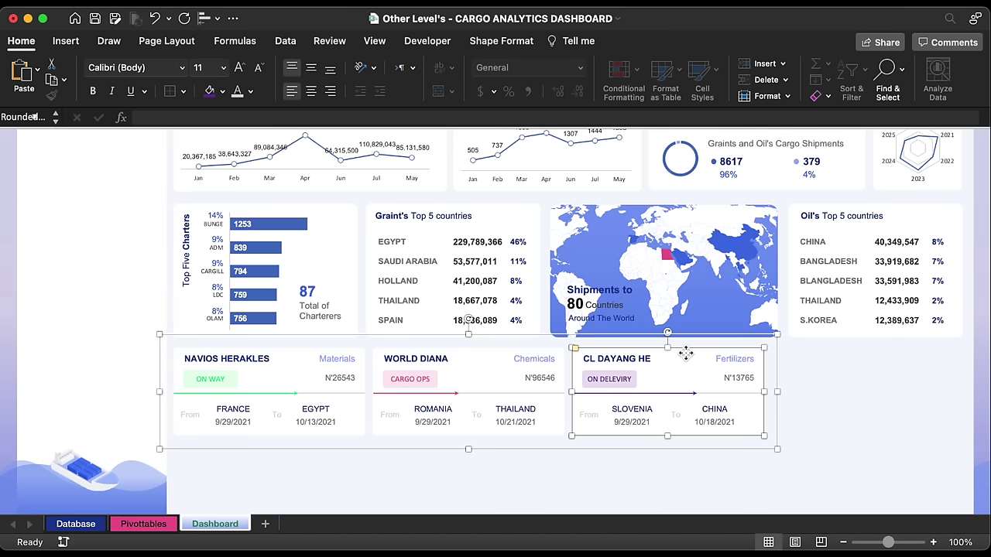
drag(693, 358, 892, 357)
- Draw a thin vertical divider line inside the new card and colour it grey
click(77, 43)
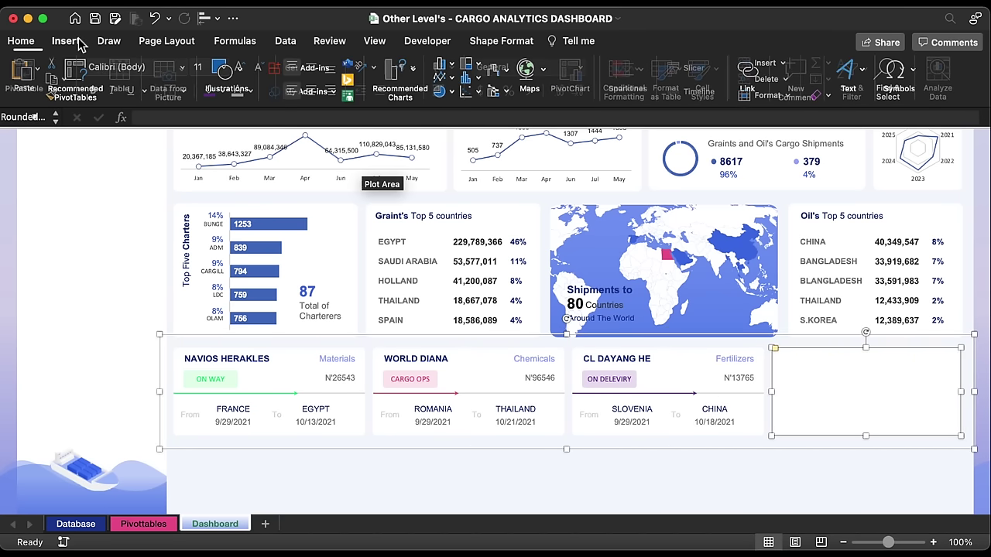
click(226, 73)
click(169, 130)
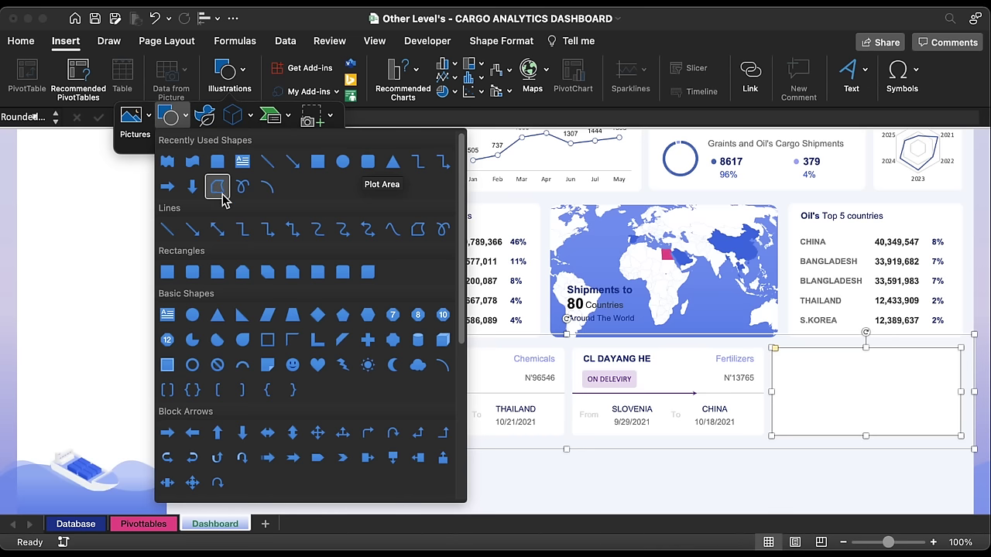
click(167, 229)
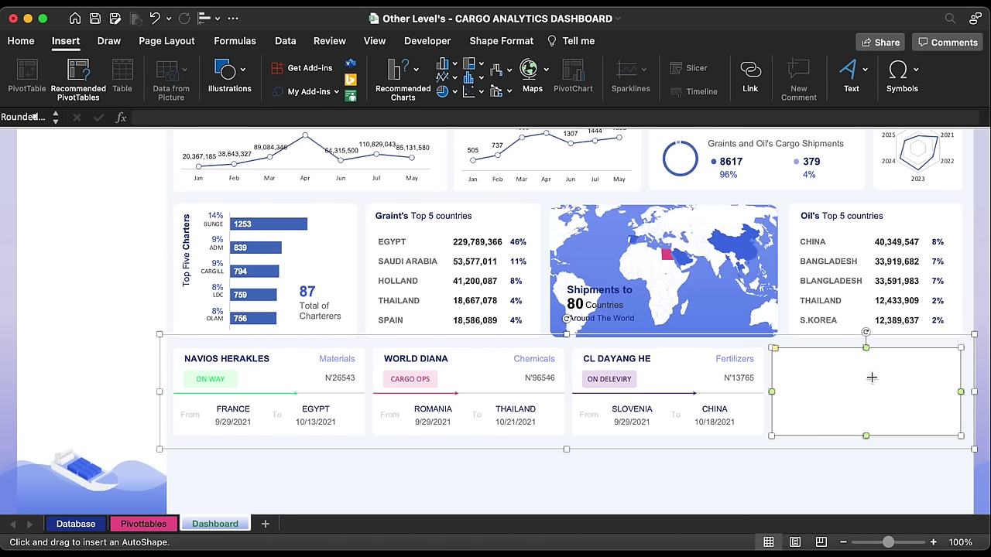
drag(867, 373, 866, 408)
click(302, 68)
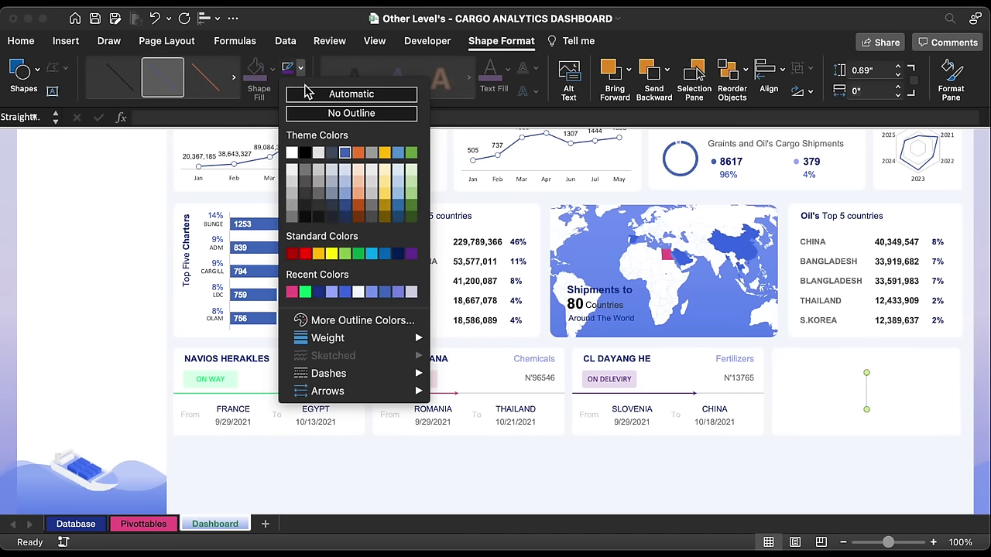
click(292, 197)
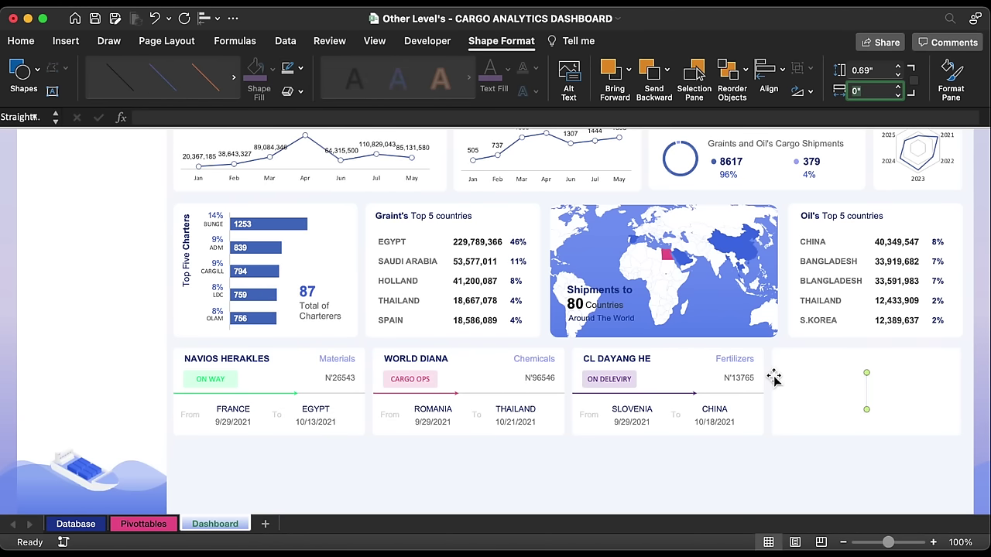
click(836, 218)
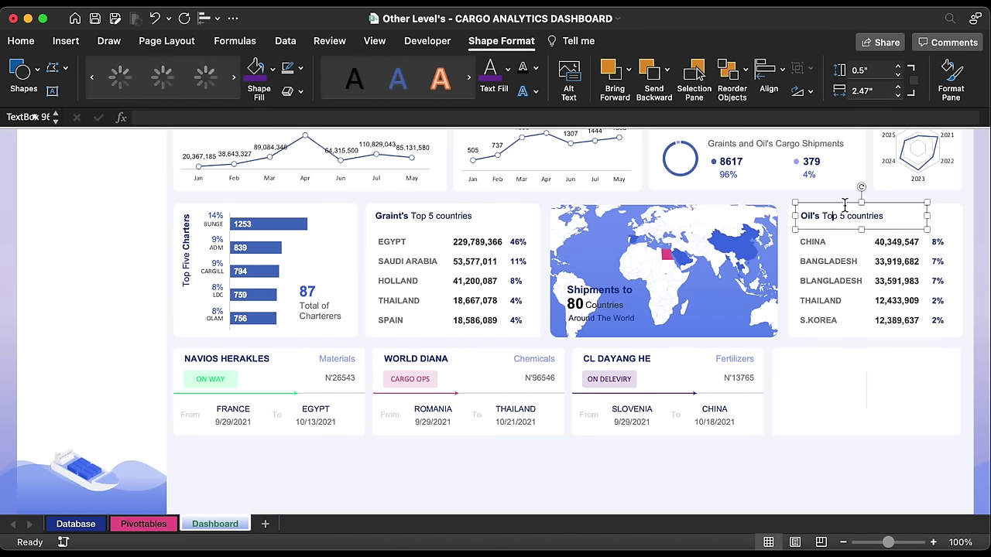
- Copy the Oil's Top 5 countries heading into the new card, narrowed and centered
drag(841, 204, 844, 358)
drag(929, 374, 859, 375)
click(65, 41)
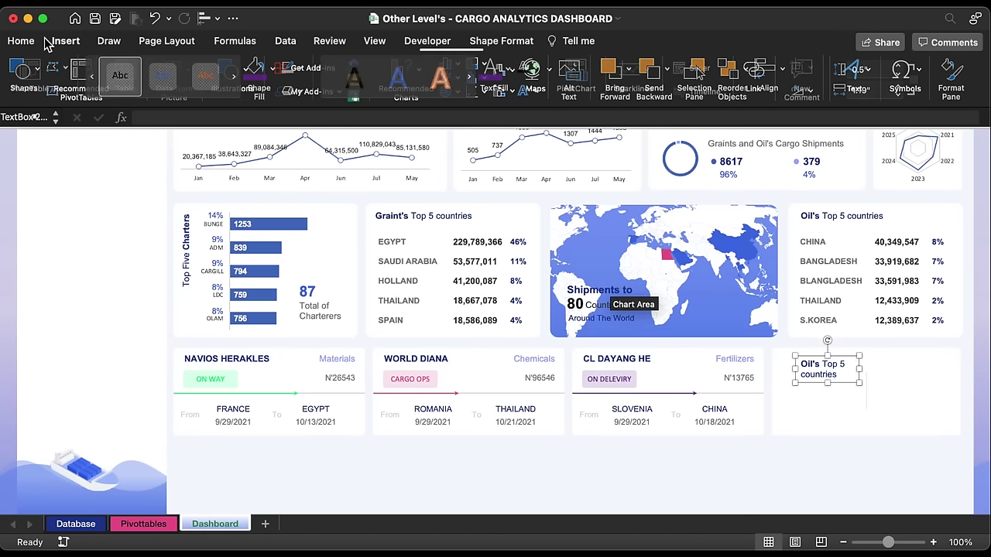
click(21, 41)
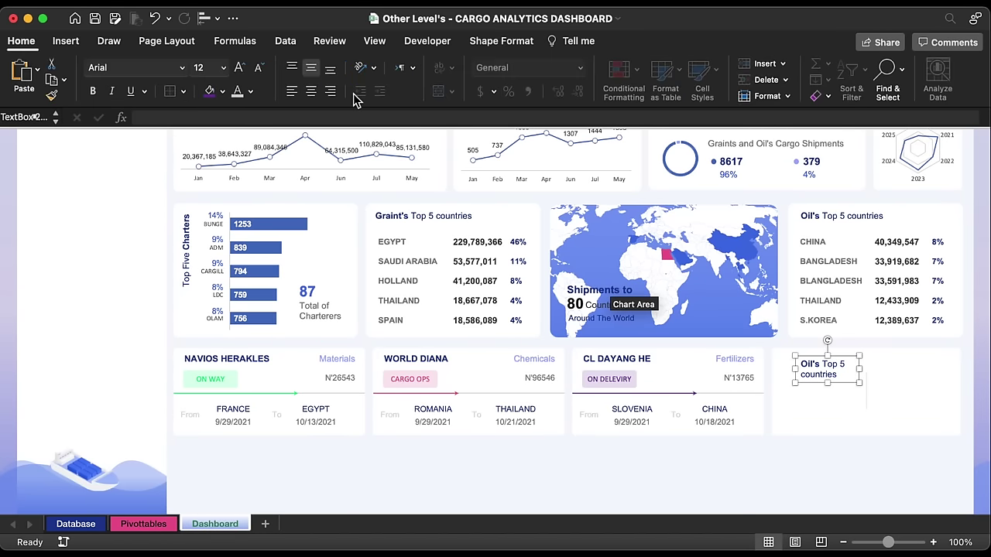
click(310, 91)
drag(844, 383, 833, 385)
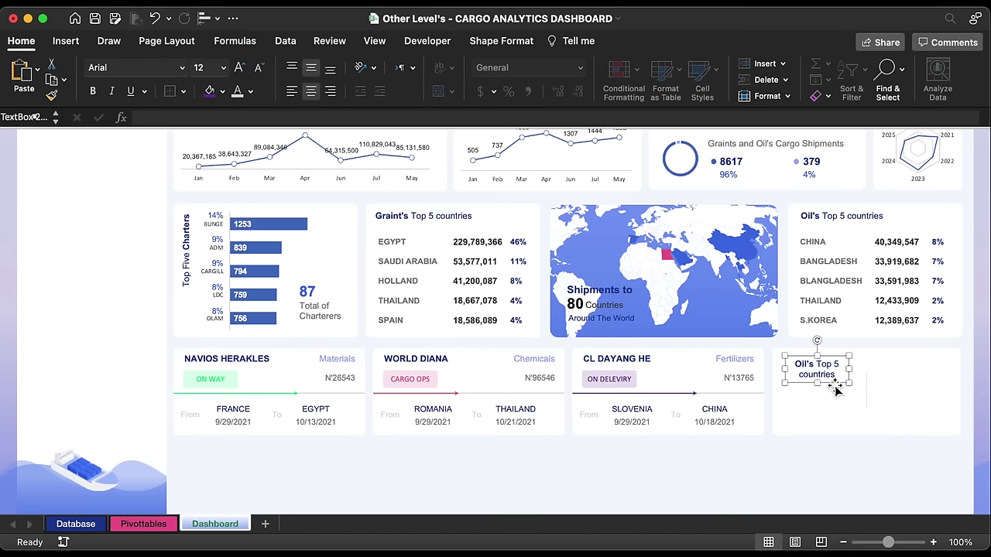
- Change the copied heading to 'Total of Vessels' at 18 pt
key(super+a)
text(Total Vessels)
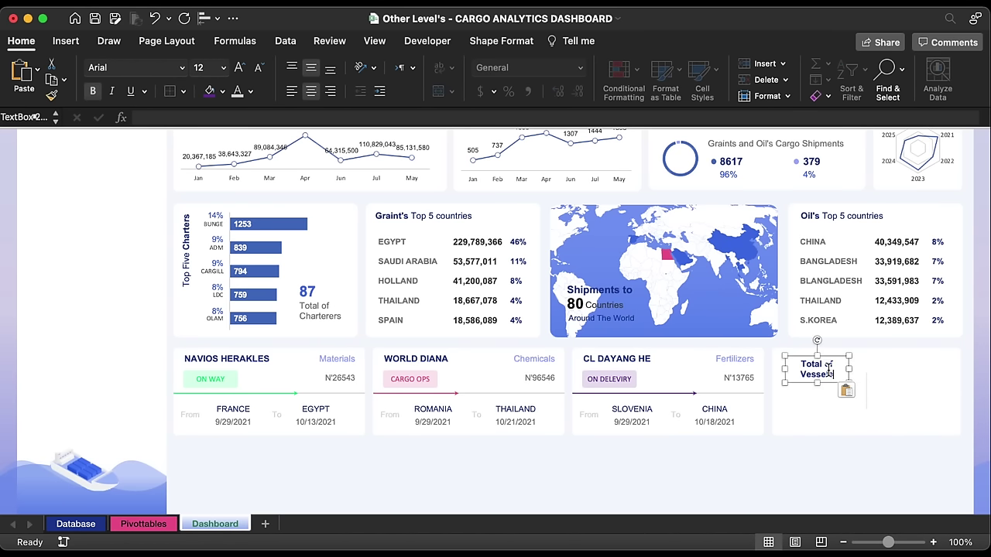
click(223, 67)
click(217, 218)
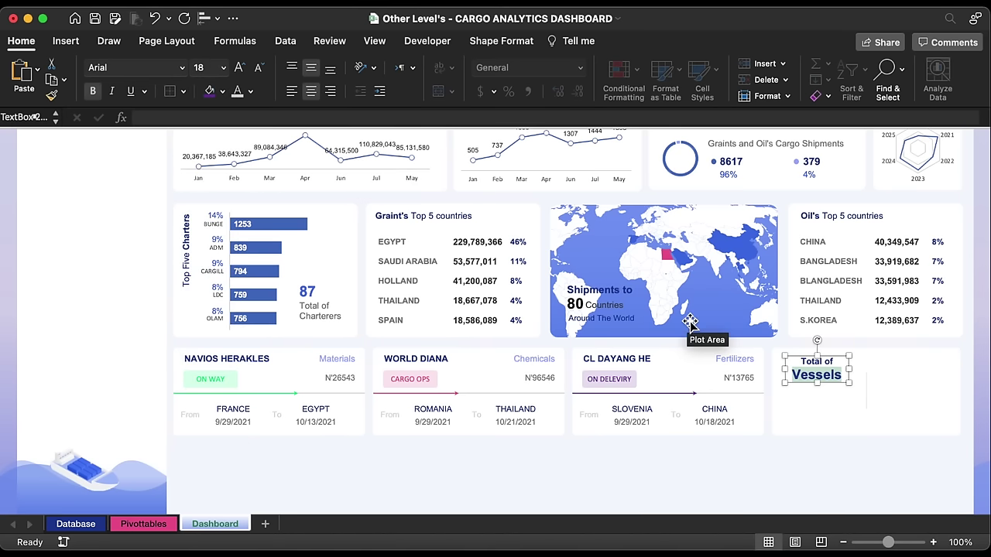
key(BackSpace)
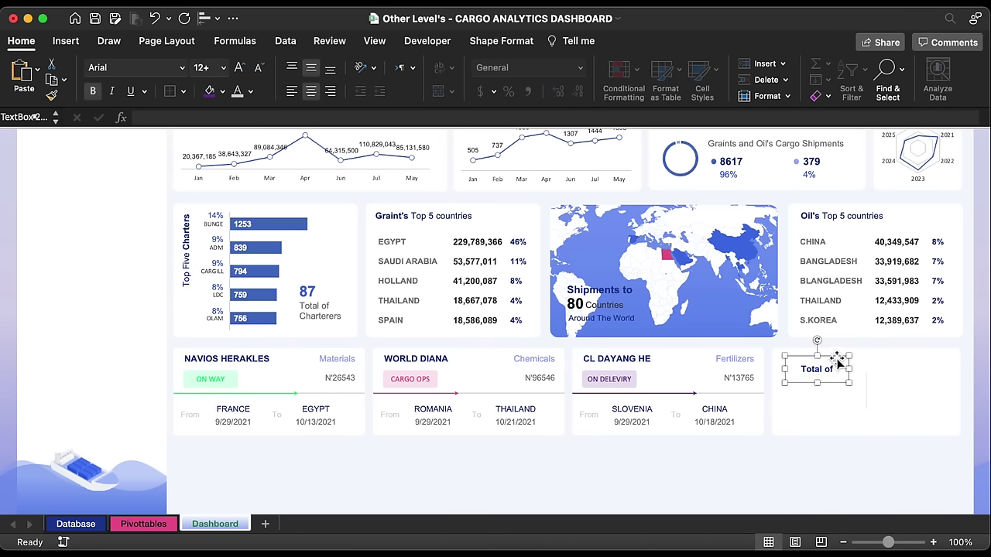
mouse_move(818, 386)
mouse_down()
mouse_move(819, 408)
mouse_move(819, 394)
mouse_up()
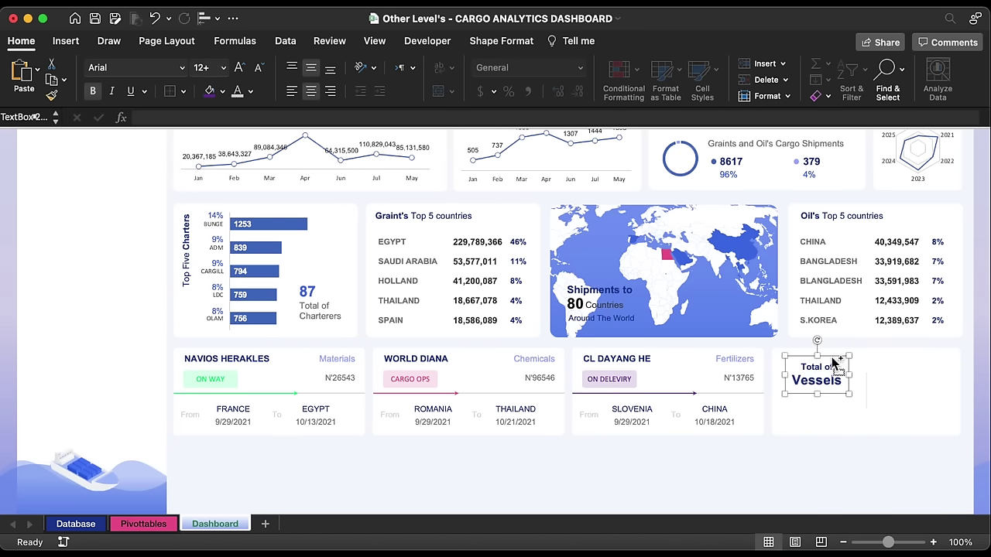
- Duplicate the caption to the right and retype it as 'Average In Ports'
drag(834, 360, 929, 360)
triple_click(892, 366)
text(Average)
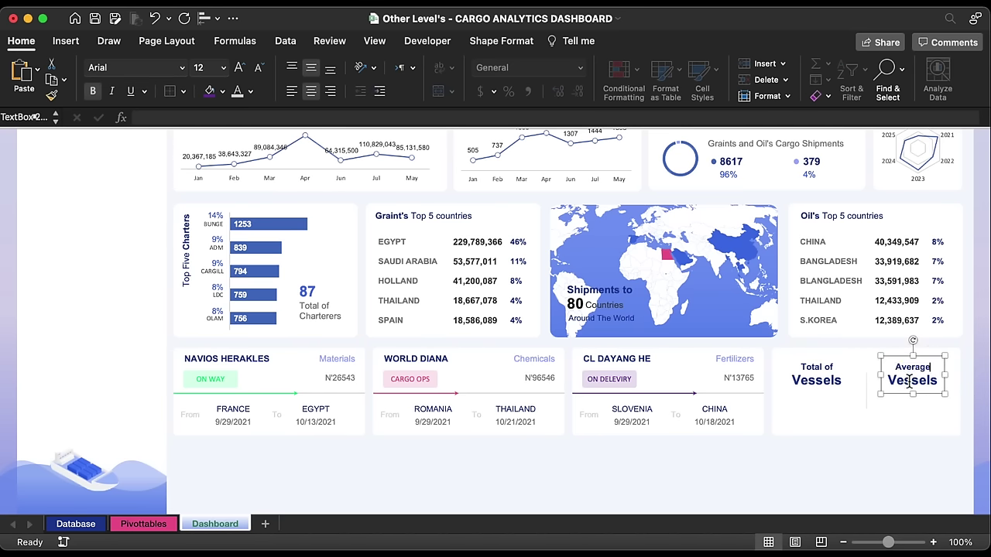
double_click(910, 381)
text(In Ports)
- Duplicate both captions below, empty the Total of Vessels copy, and begin a formula with '='
click(827, 367)
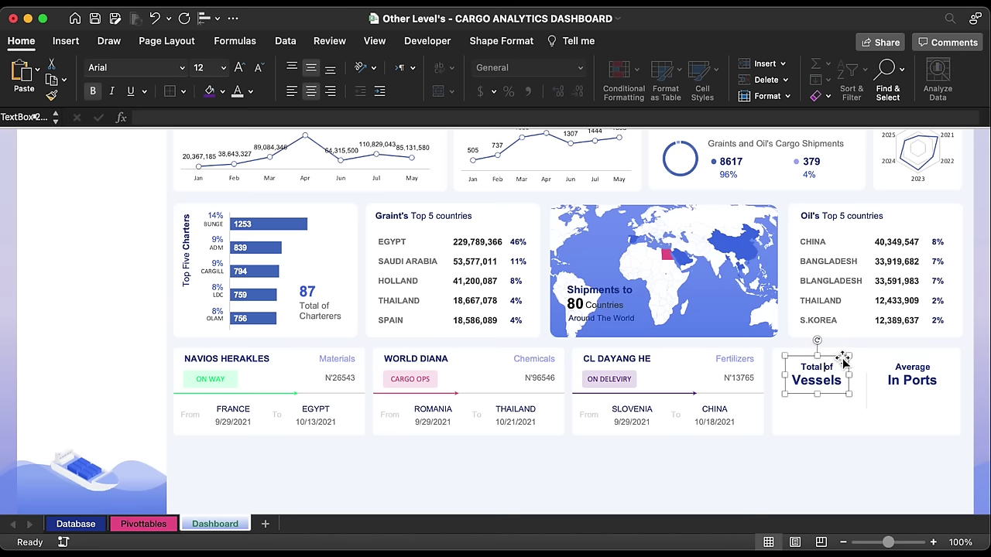
shift+click(907, 375)
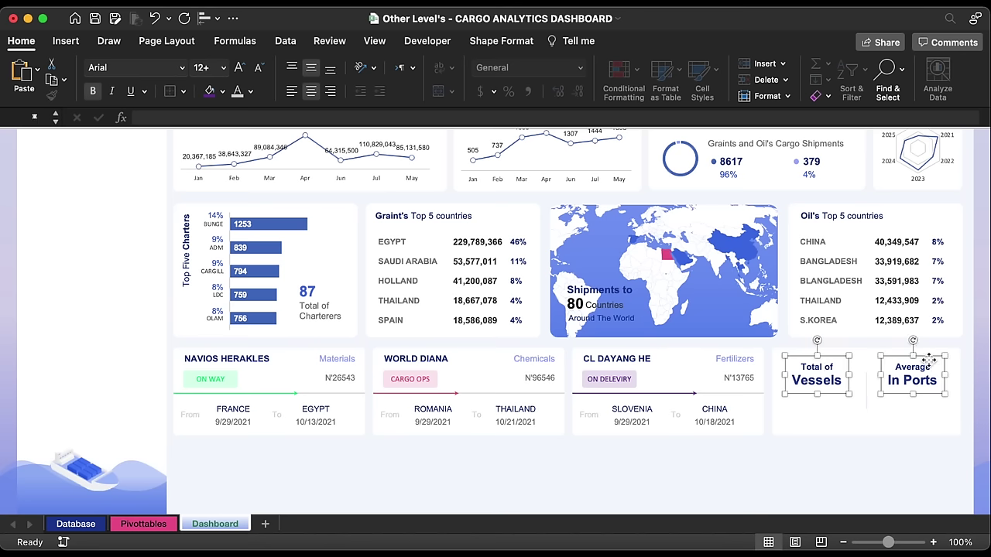
drag(929, 358, 929, 393)
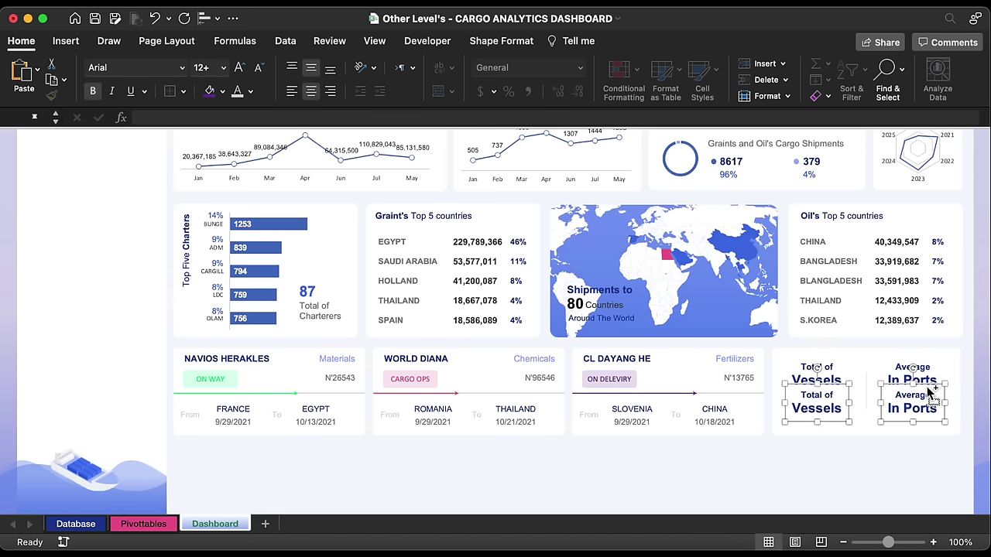
click(818, 401)
click(817, 401)
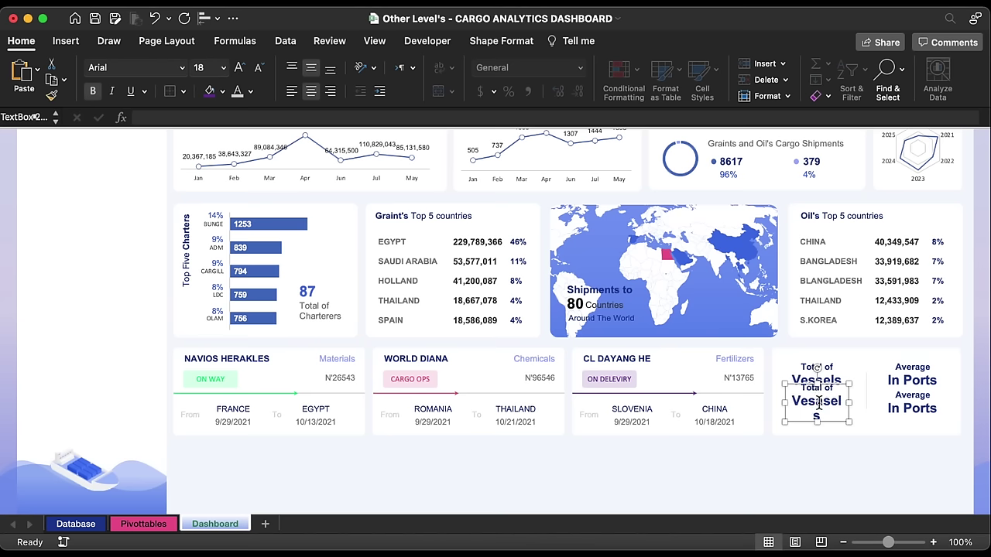
key(super+a)
key(BackSpace)
click(408, 118)
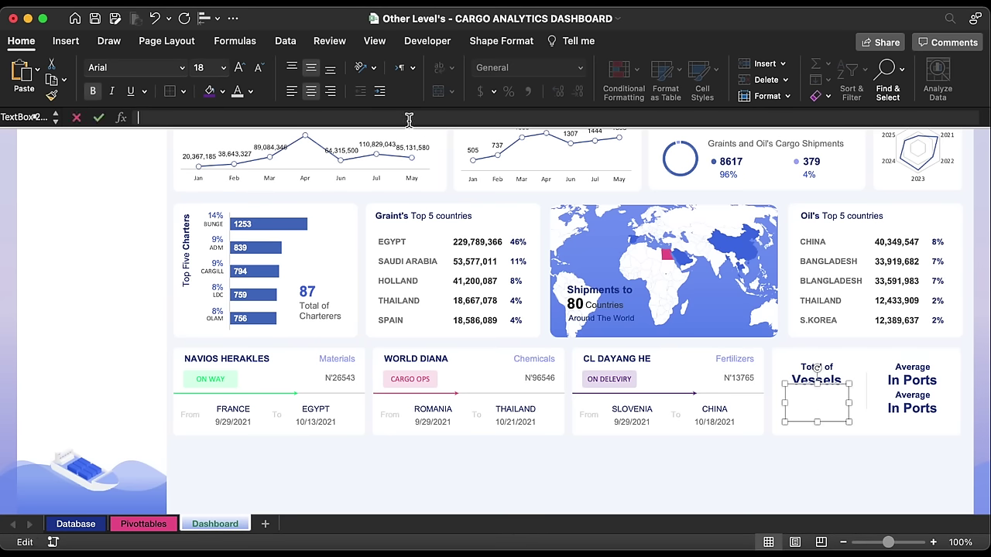
text(=)
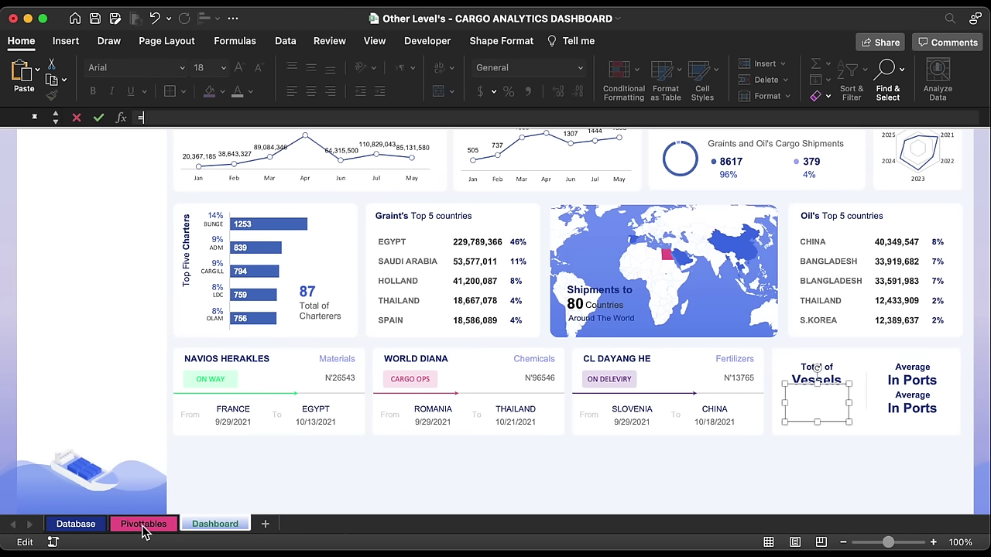
- On the Pivottables sheet, give column BK a left border
click(142, 525)
click(363, 137)
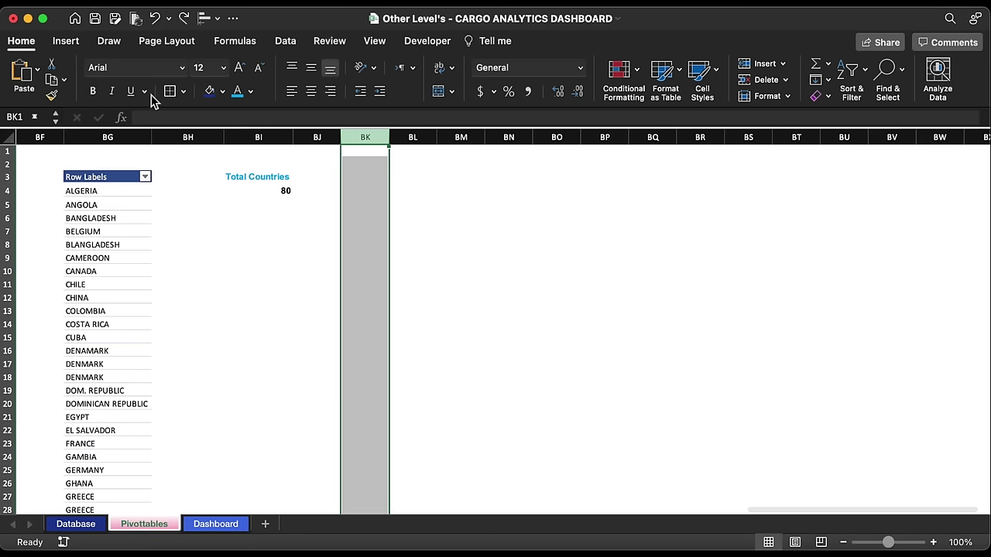
click(186, 97)
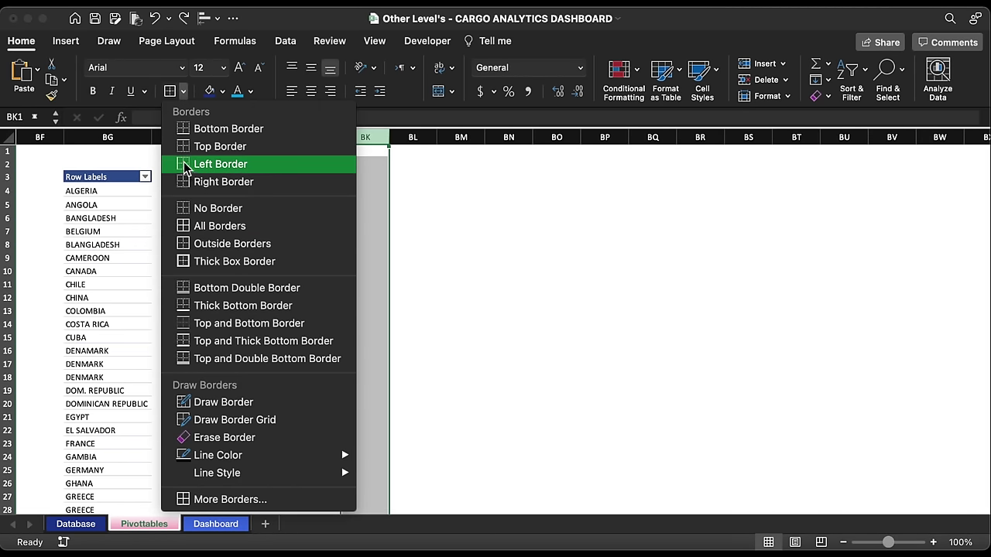
click(186, 162)
- Copy the Total Countries pivot block from BG:BI into BM:BO
click(133, 143)
key(super+c)
click(453, 138)
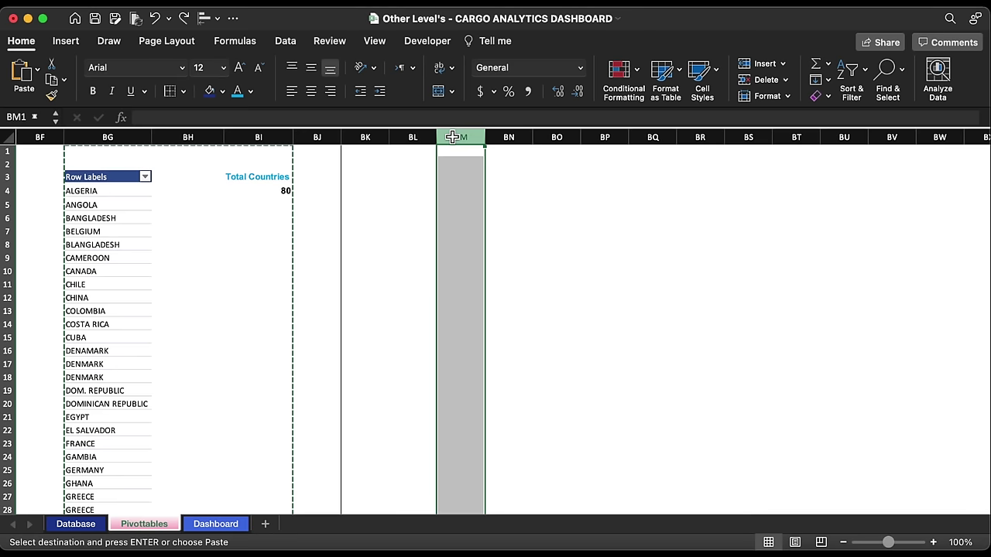
key(super+v)
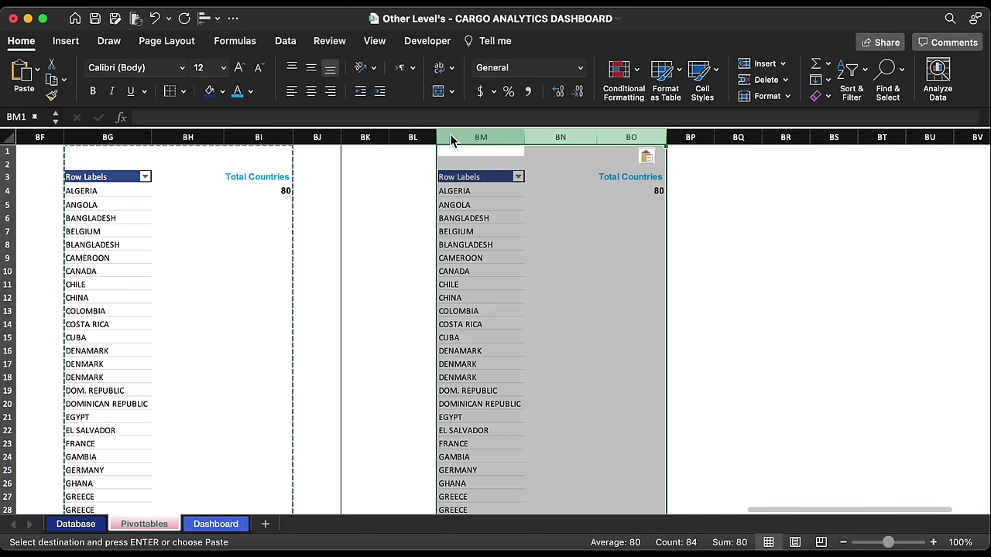
- Replace DESTINATION with VESSELS in the copied pivot's Rows
click(480, 213)
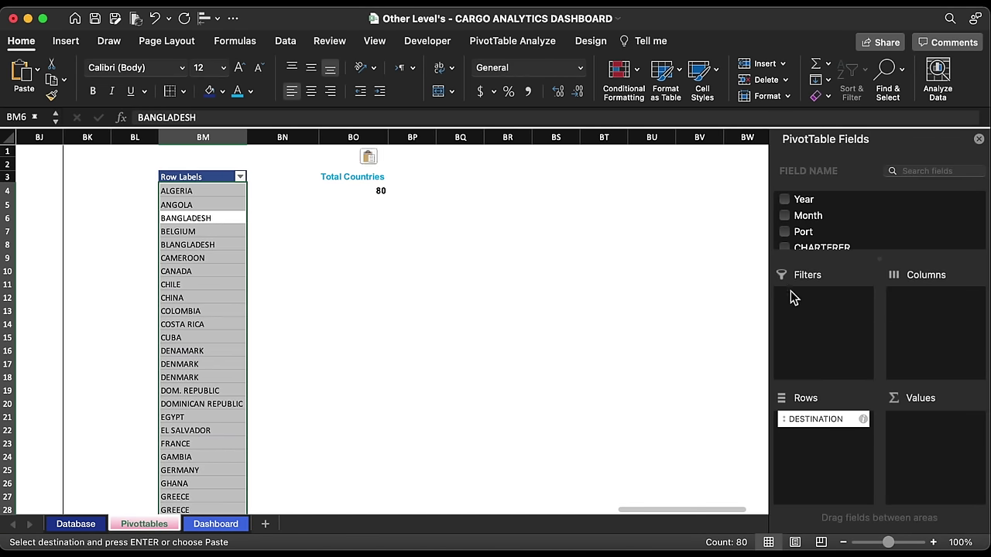
scroll(832, 224, down, 5)
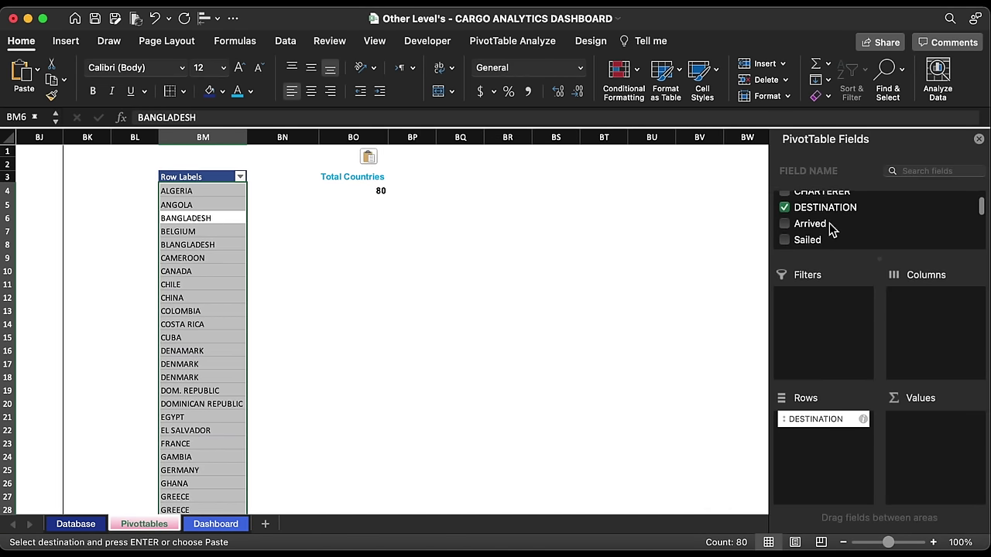
scroll(832, 224, down, 2)
drag(809, 221, 809, 458)
drag(823, 418, 639, 350)
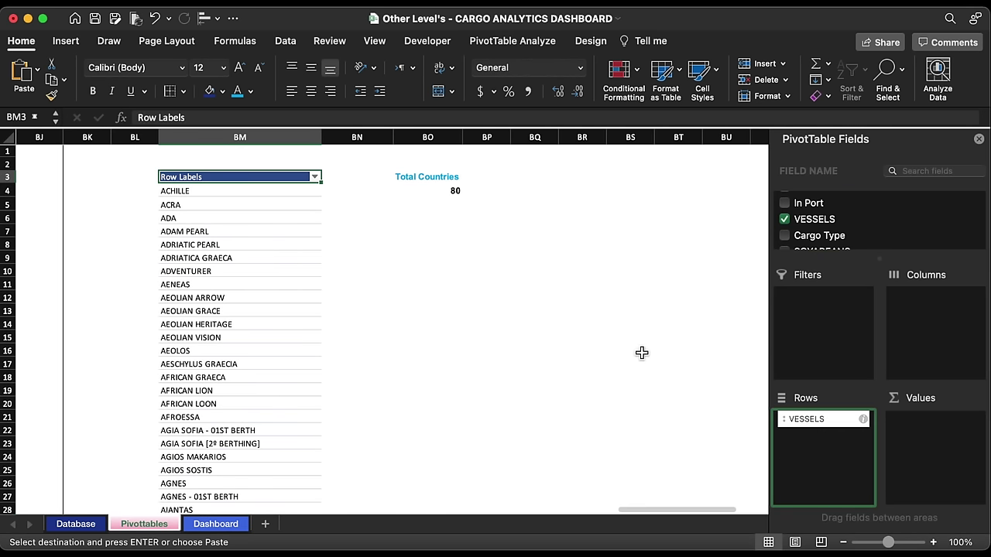
- Set BO4 to =COUNTA(BM4:BM1479), excluding the Grand Total row
double_click(445, 191)
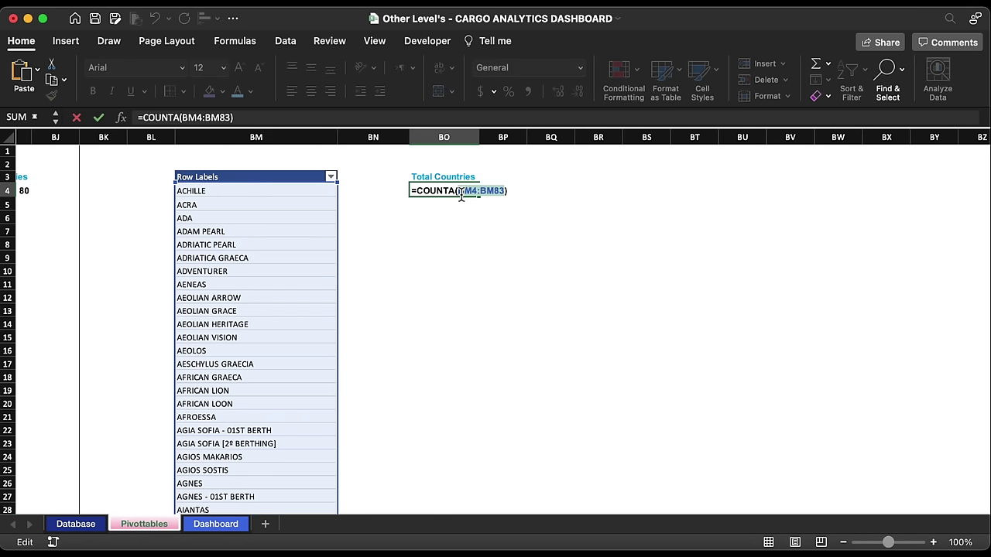
key(BackSpace)
click(277, 193)
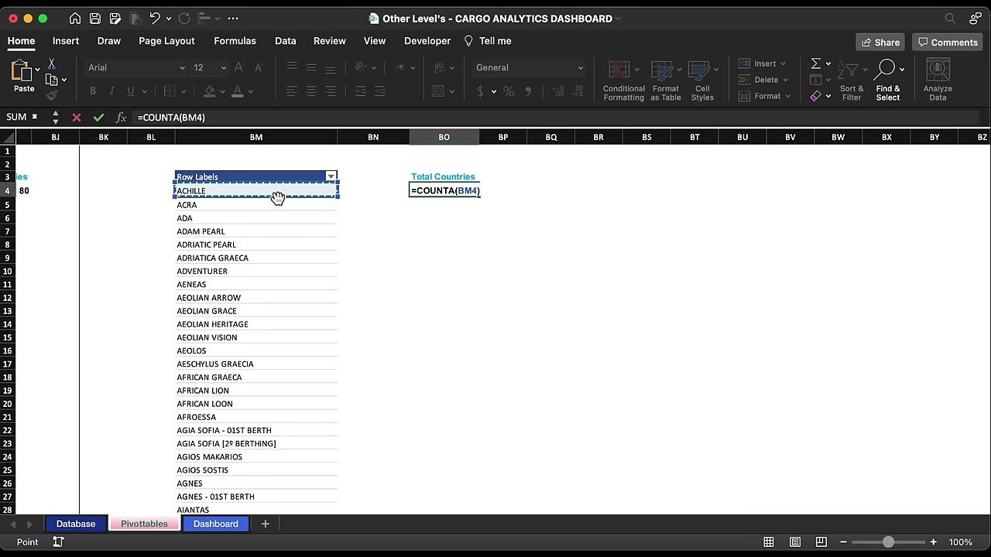
key(super+shift+Down)
key(shift+Up)
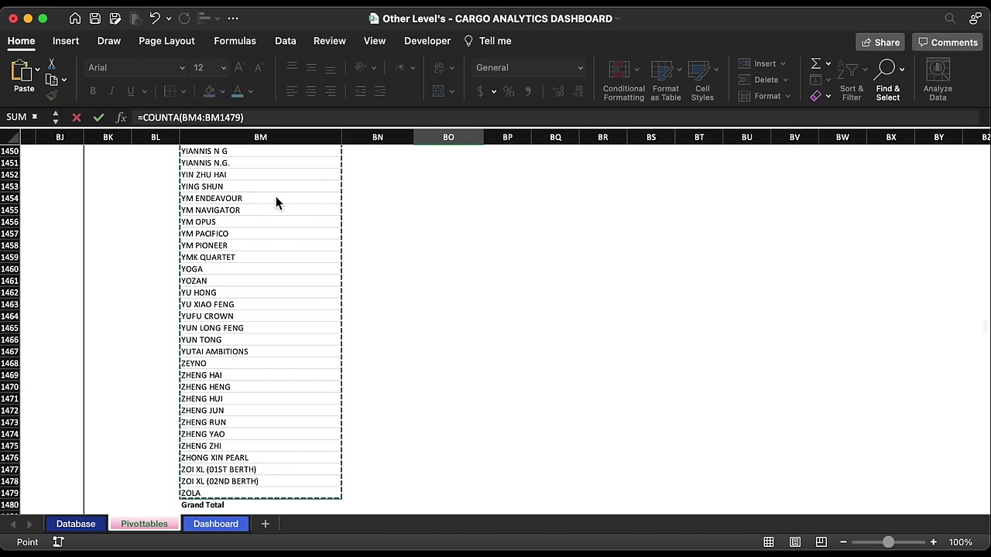
key(Return)
- Format the 1,476 vessel count in BO4 with Comma Style and no decimals
scroll(531, 216, up, 2)
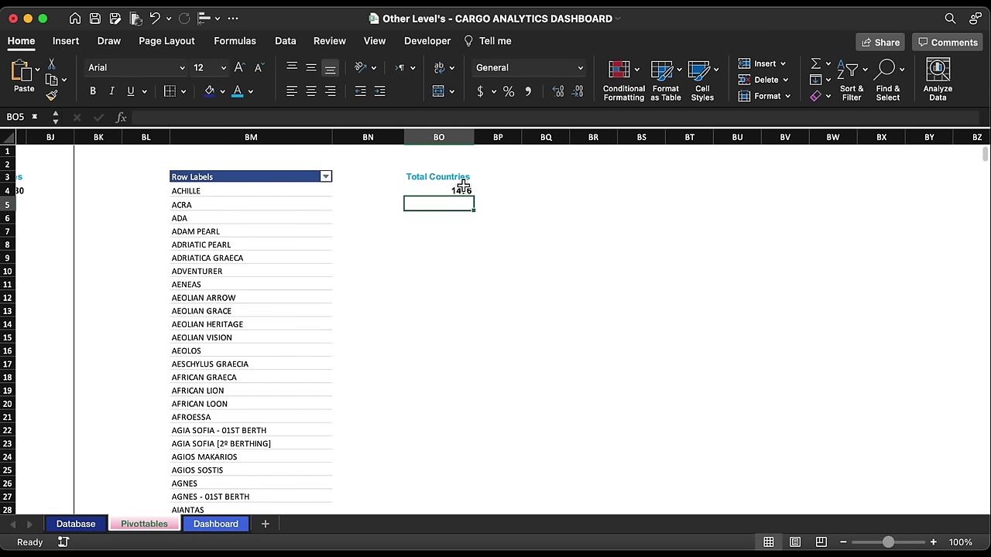
click(463, 189)
click(528, 91)
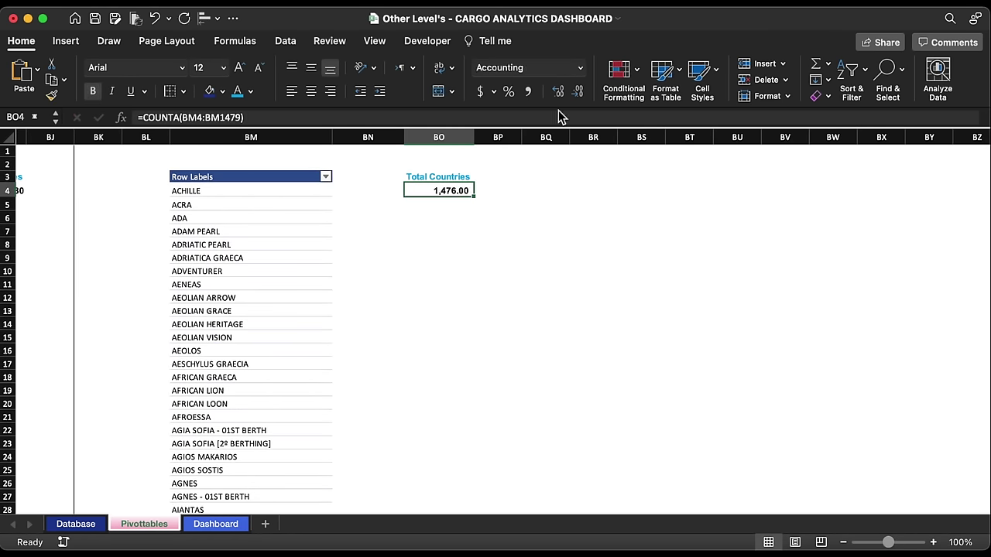
click(578, 92)
scroll(403, 137, right, 1)
drag(403, 137, 247, 137)
- Copy the vessel pivot in BM:BO into columns BR:BT
key(cmd+c)
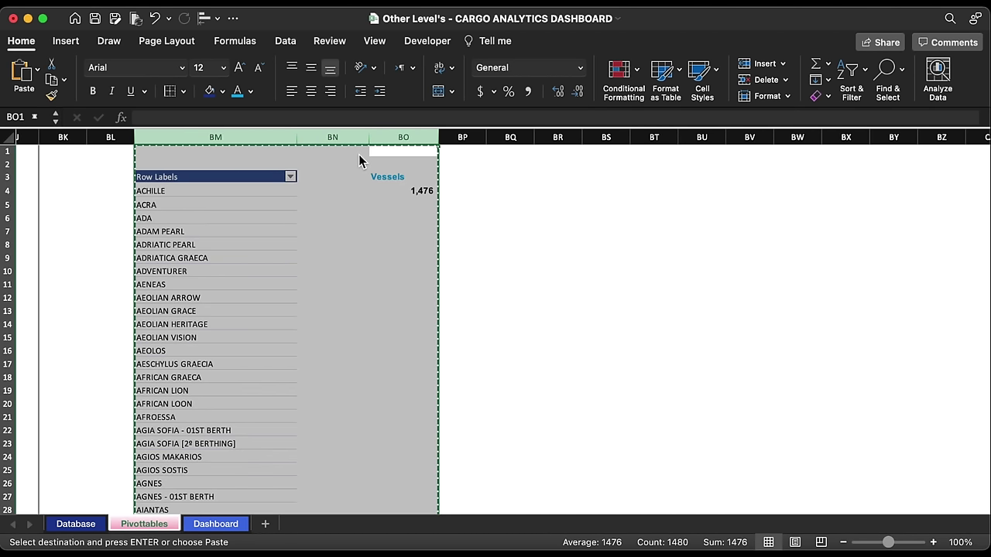
click(571, 137)
key(cmd+v)
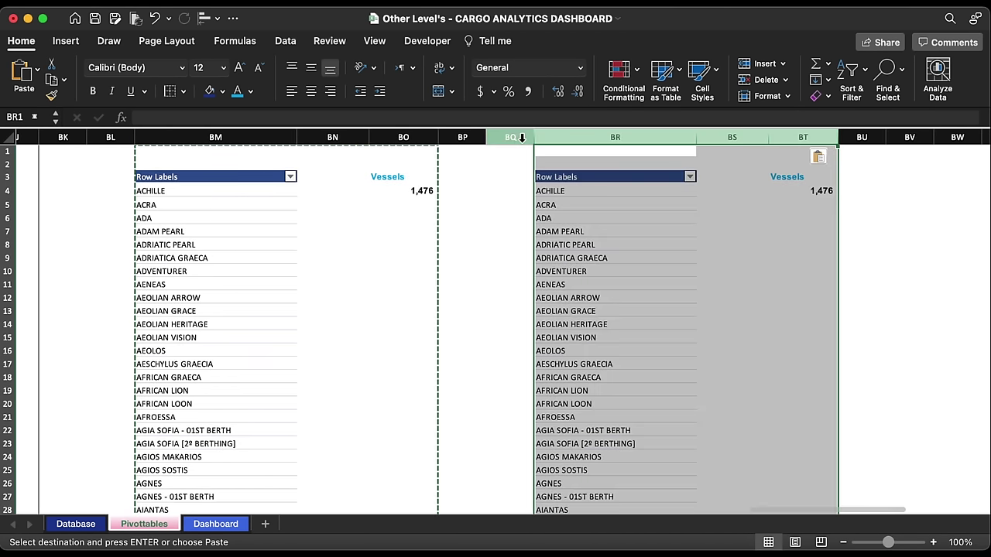
click(514, 137)
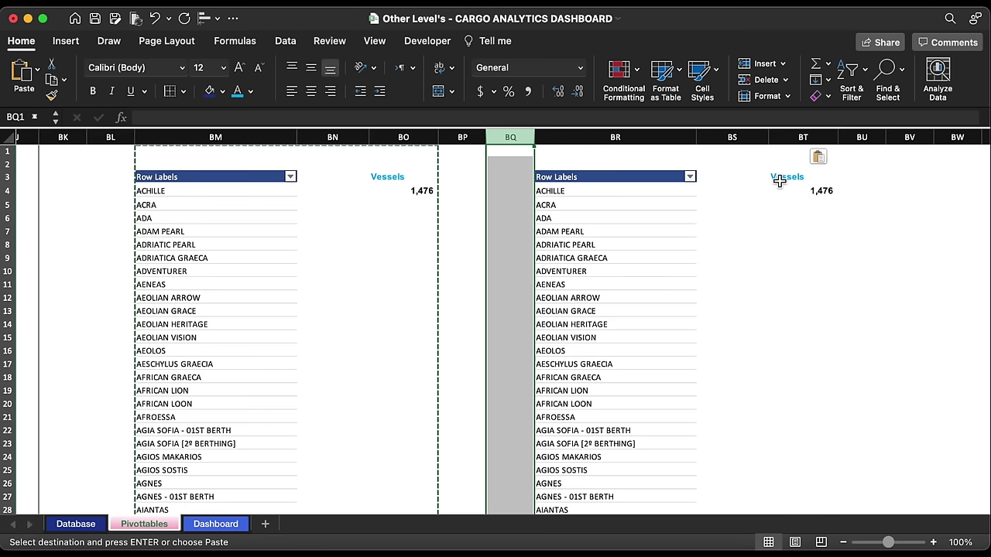
- Label BT3 'In Ports Avg.' and replace VESSELS with In Port in the pivot rows
click(810, 179)
text(In Ports Avg.)
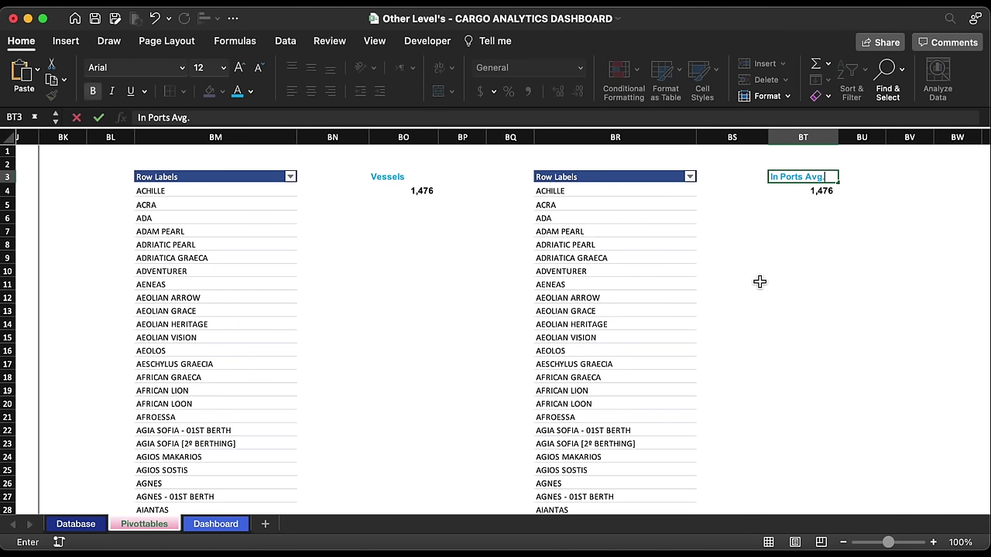
key(Return)
click(617, 202)
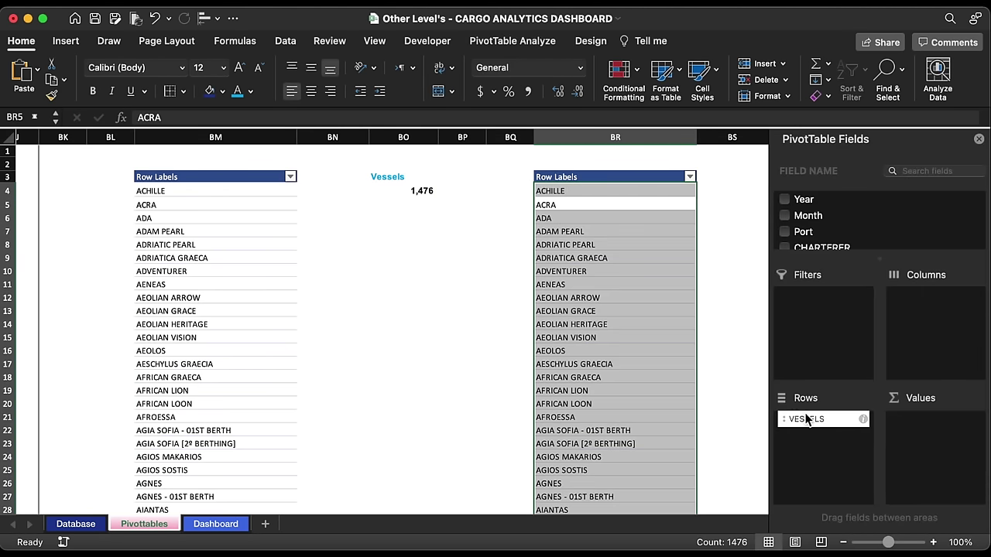
drag(806, 419, 779, 270)
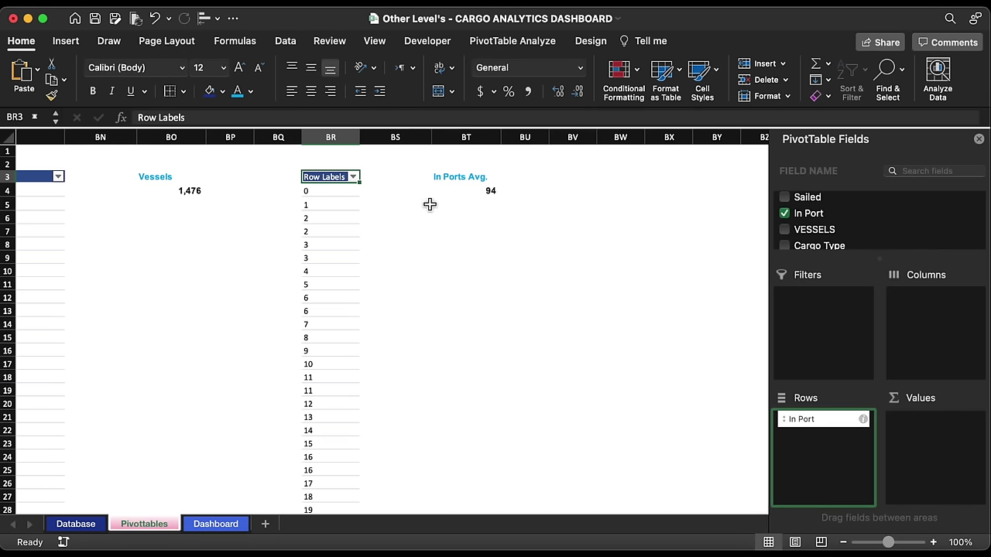
- Set BT4 to =AVERAGE(BR4:BR96), giving an In Ports average of 48
click(475, 195)
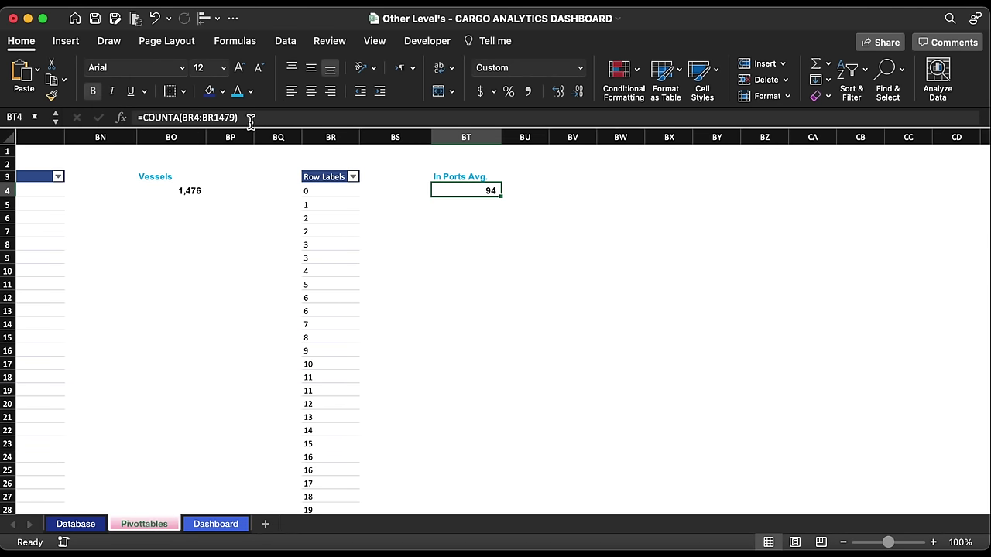
click(248, 117)
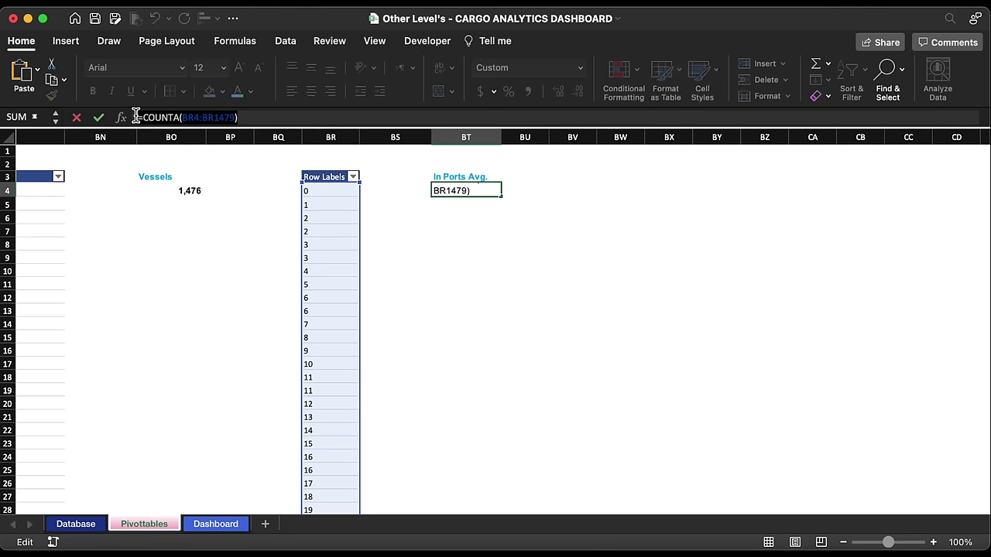
key(super+a)
text(=ave)
double_click(48, 148)
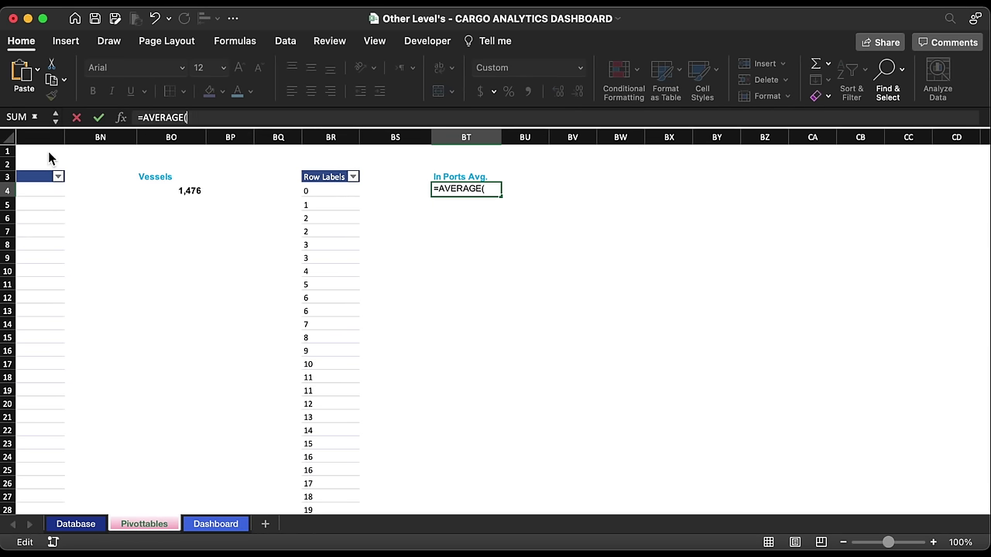
click(335, 198)
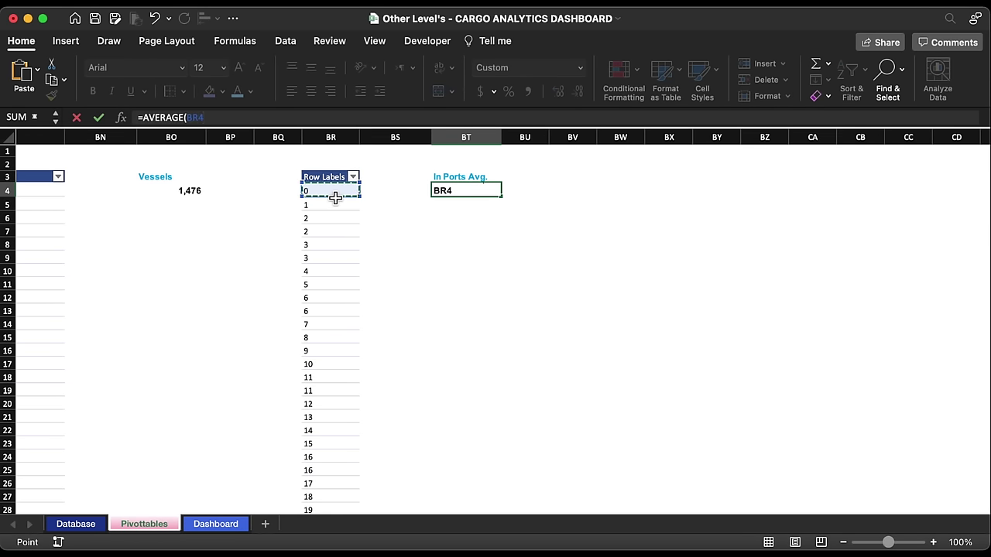
key(super+shift+Down)
key(shift+Up)
key(Return)
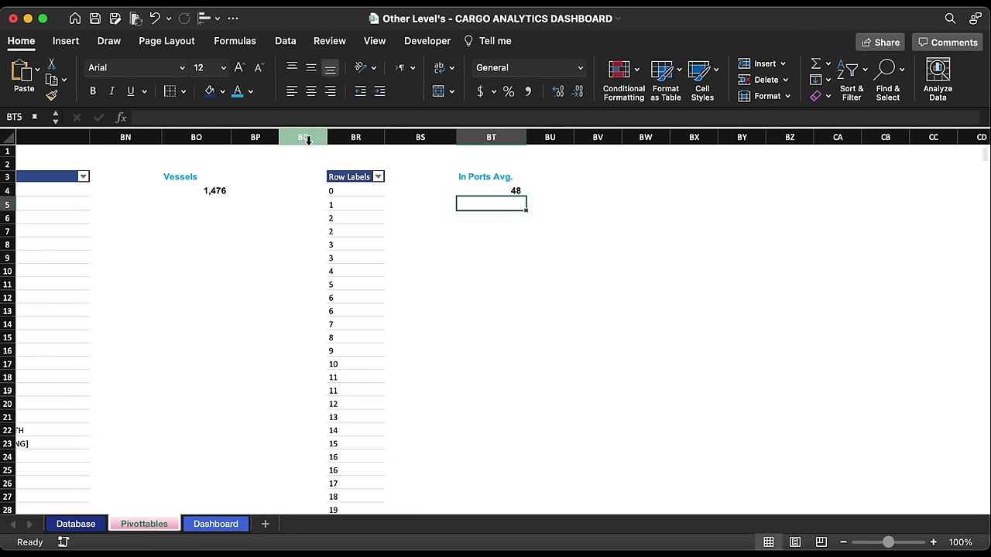
- Give column BQ a left border and return to the Dashboard sheet
click(309, 140)
click(170, 92)
click(510, 206)
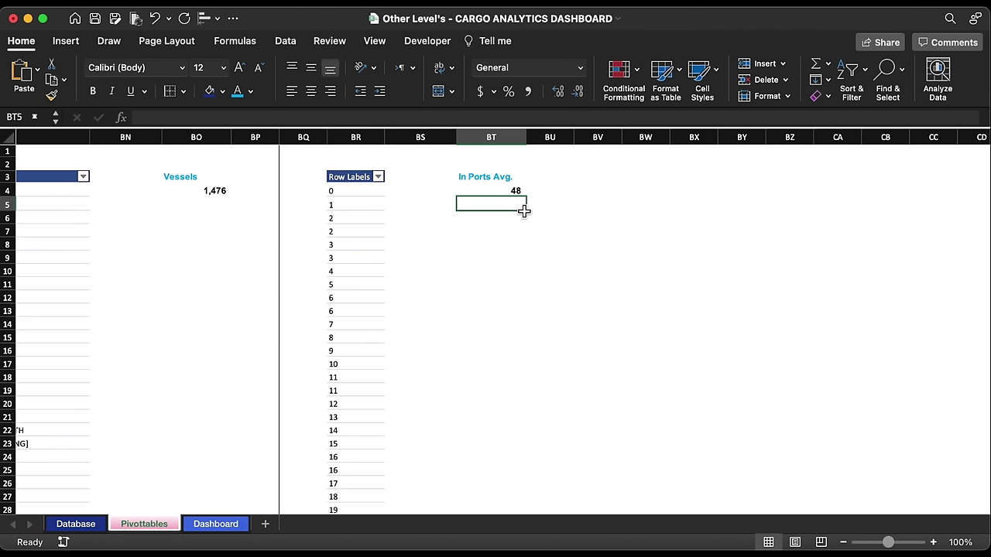
click(484, 190)
click(476, 245)
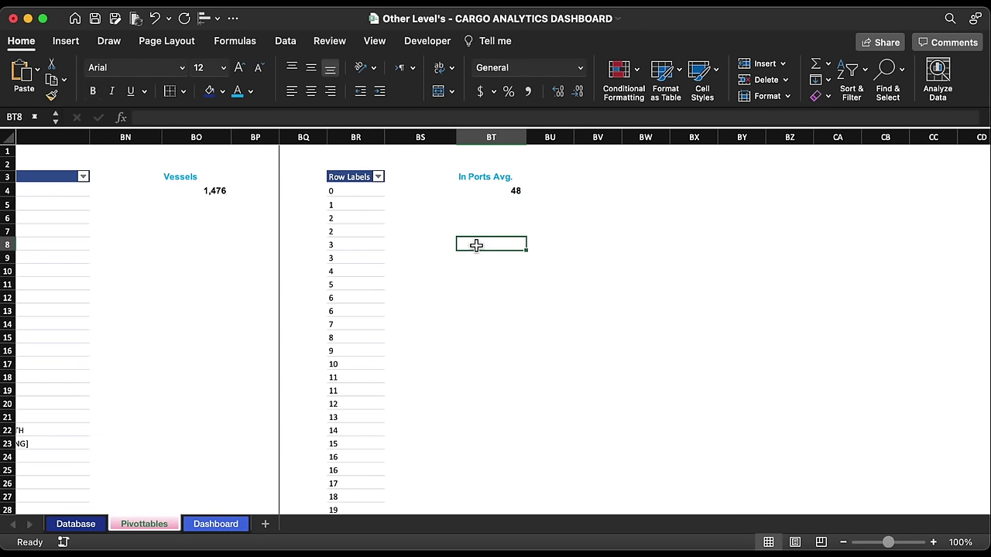
click(228, 527)
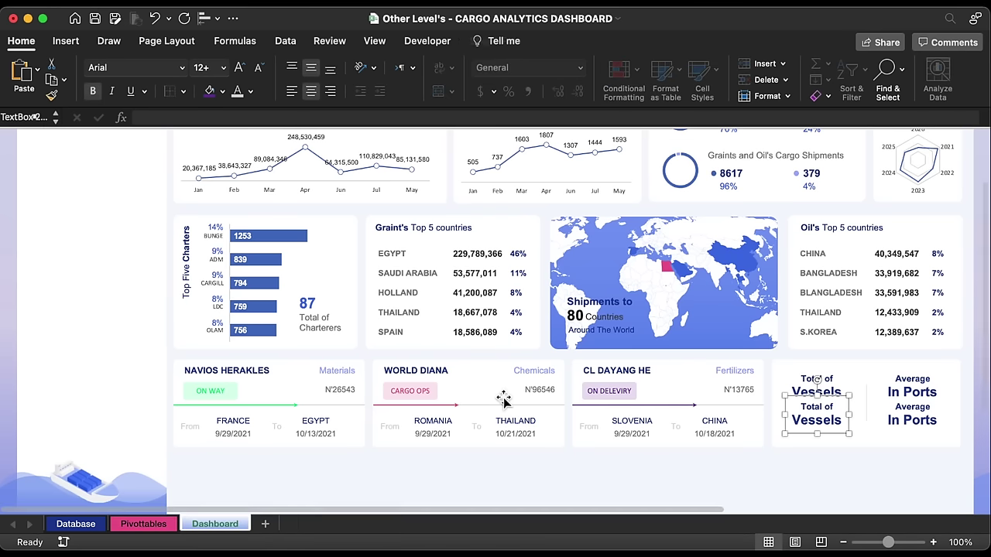
- Link the box under Total of Vessels to Pivottables!BO4 so it shows 1,476
triple_click(825, 414)
key(BackSpace)
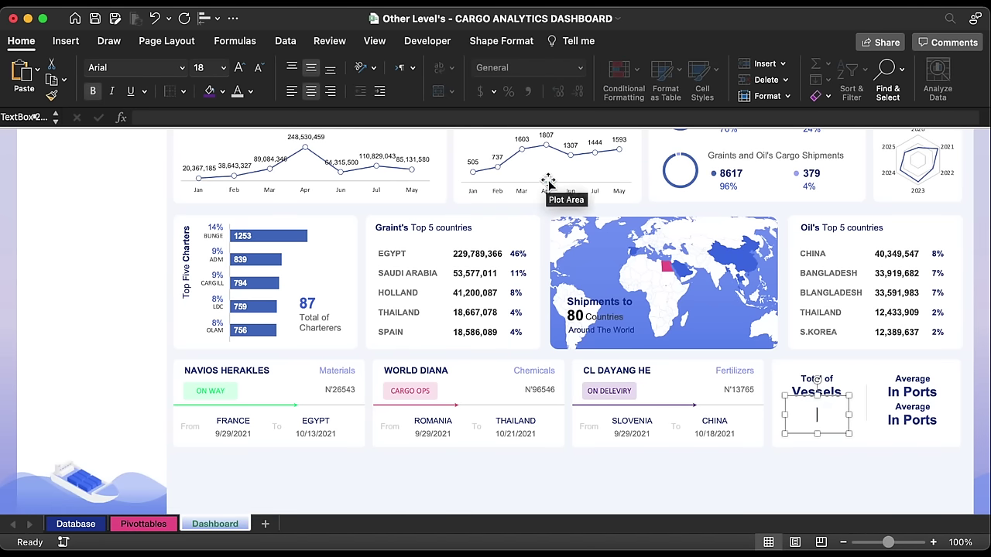
click(524, 117)
text(=)
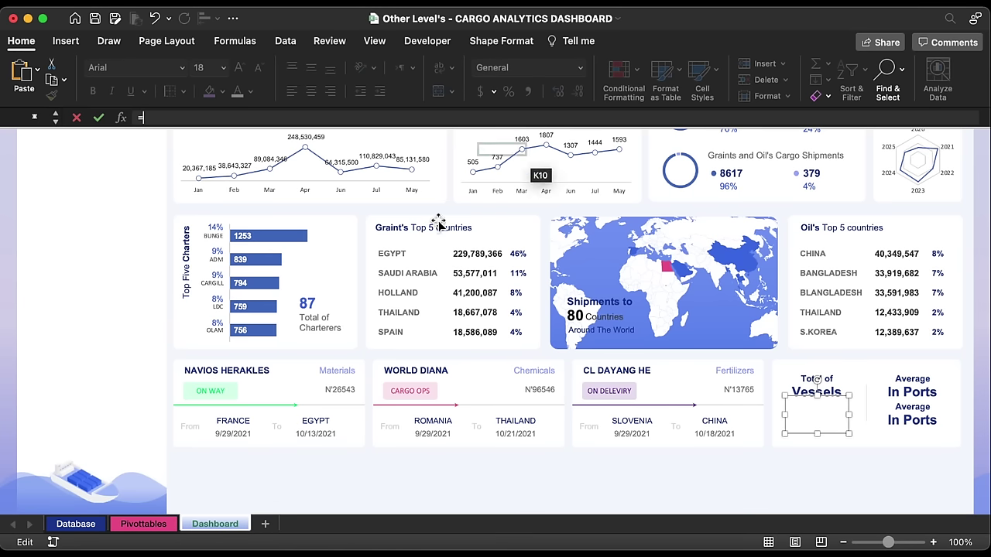
click(135, 526)
click(306, 193)
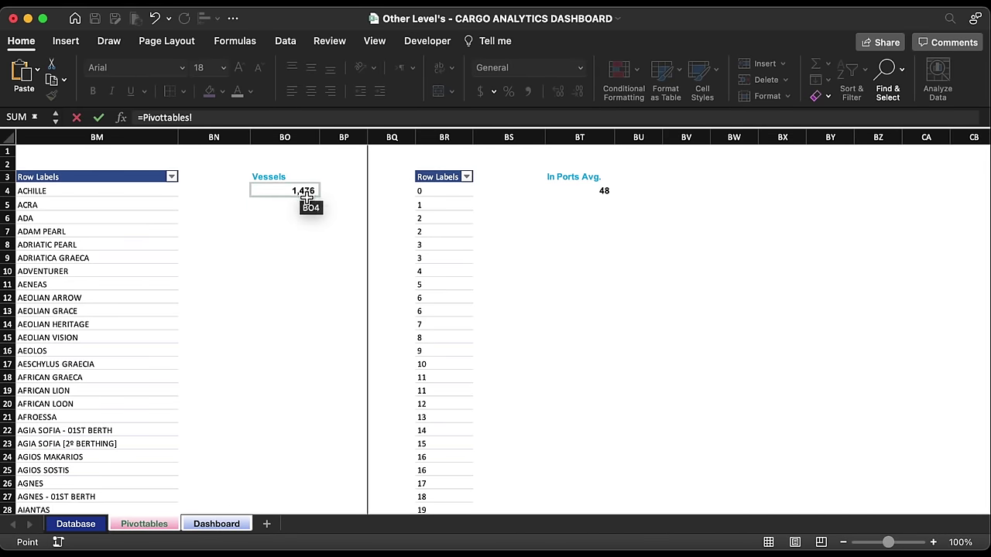
key(Return)
- Link the box under Average In Ports to Pivottables!BT4 so it shows 48
click(929, 421)
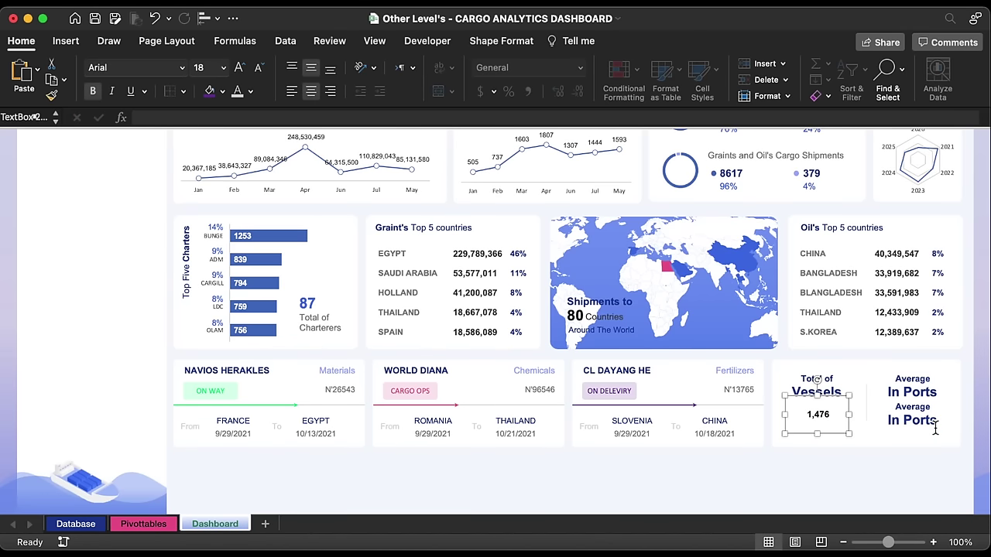
key(super+a)
key(BackSpace)
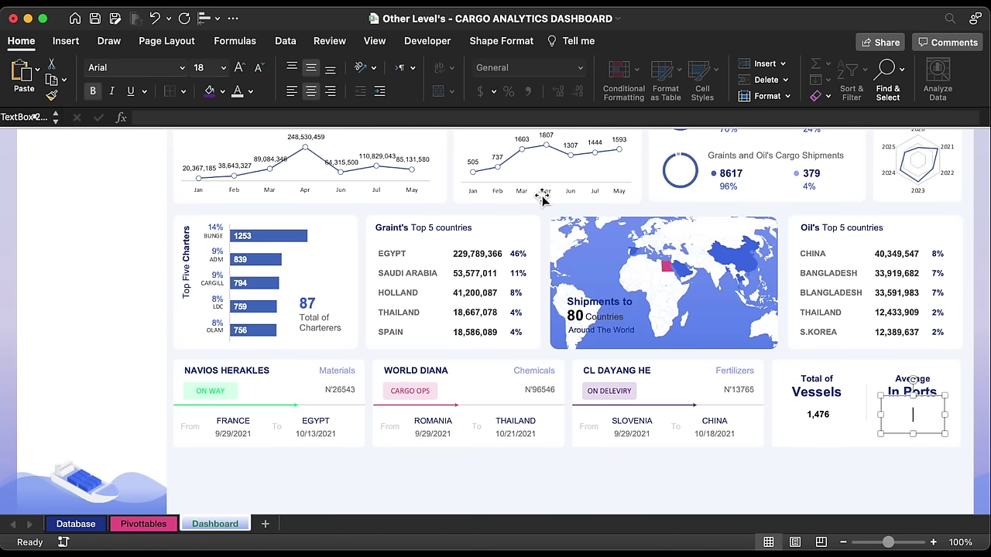
click(470, 117)
text(=)
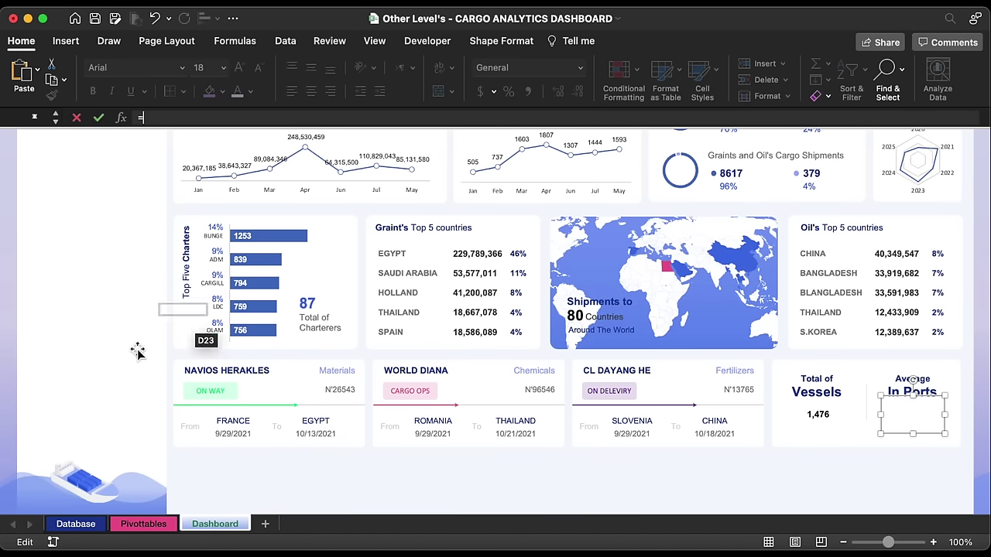
click(151, 526)
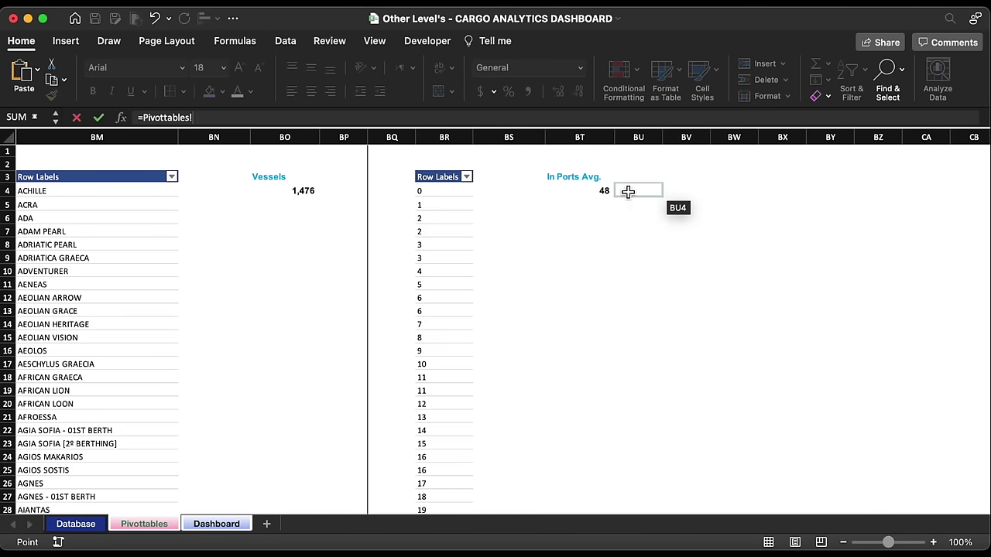
click(607, 194)
key(Return)
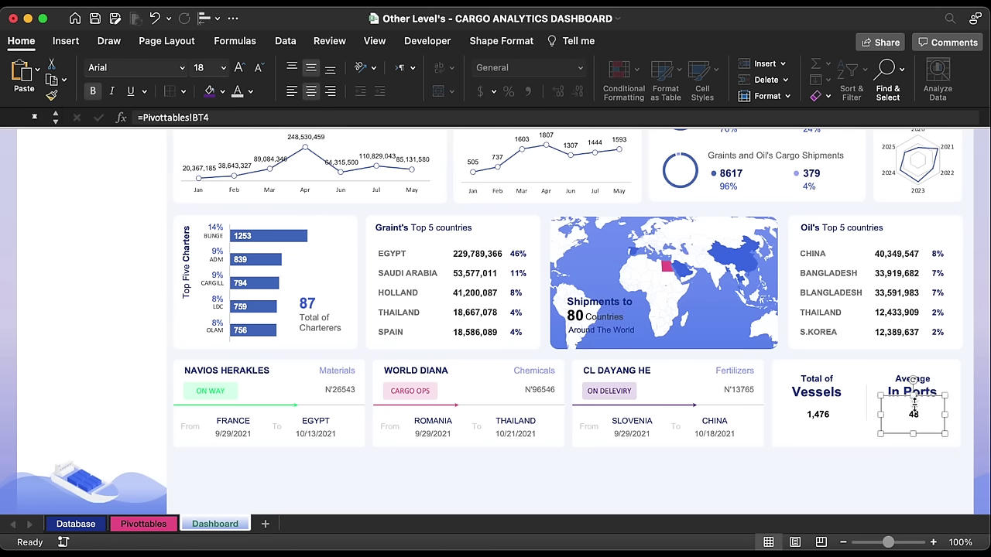
- Make the 1,476 and 48 values blue at font size 20
shift+click(824, 416)
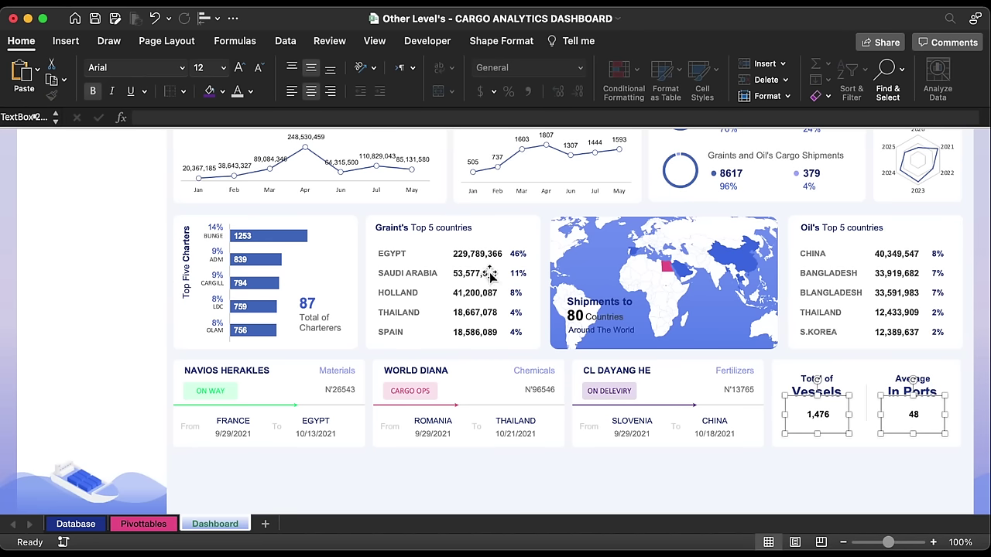
click(250, 92)
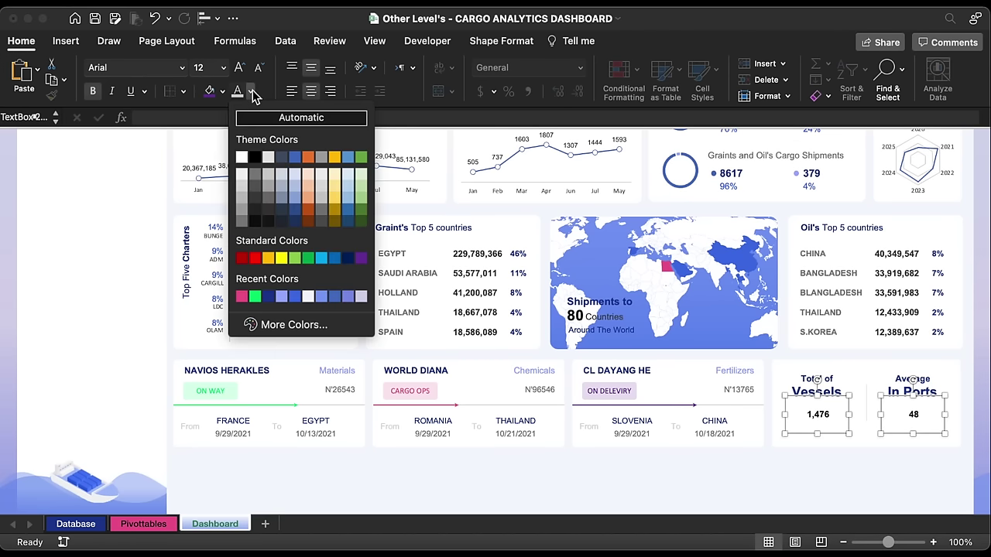
click(297, 298)
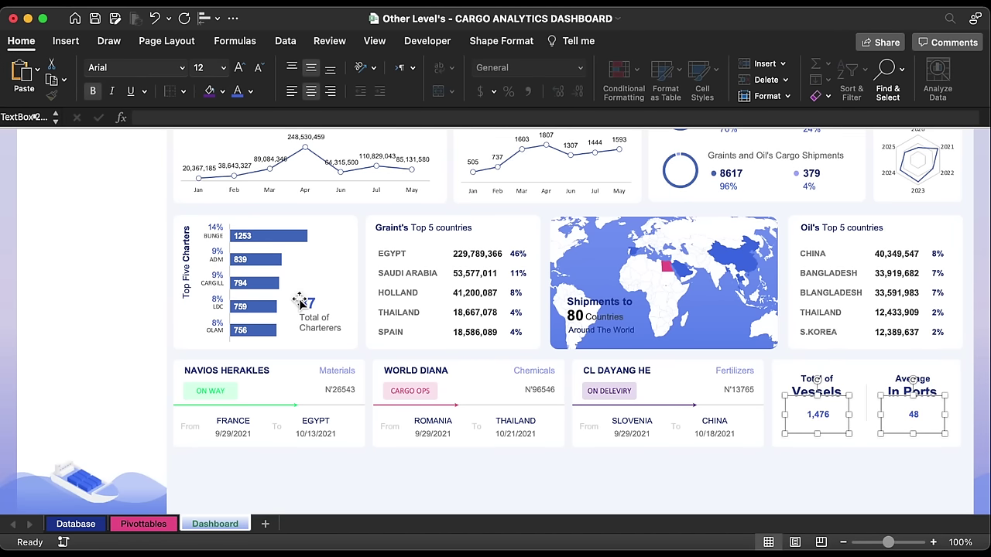
click(241, 69)
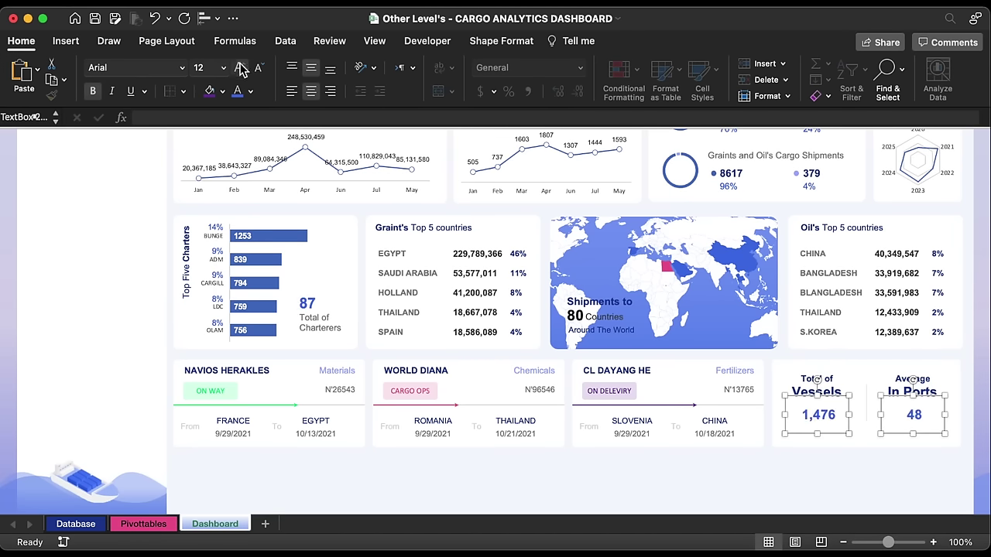
click(240, 69)
- Add a size-8 Days label beside the 48 value
click(926, 393)
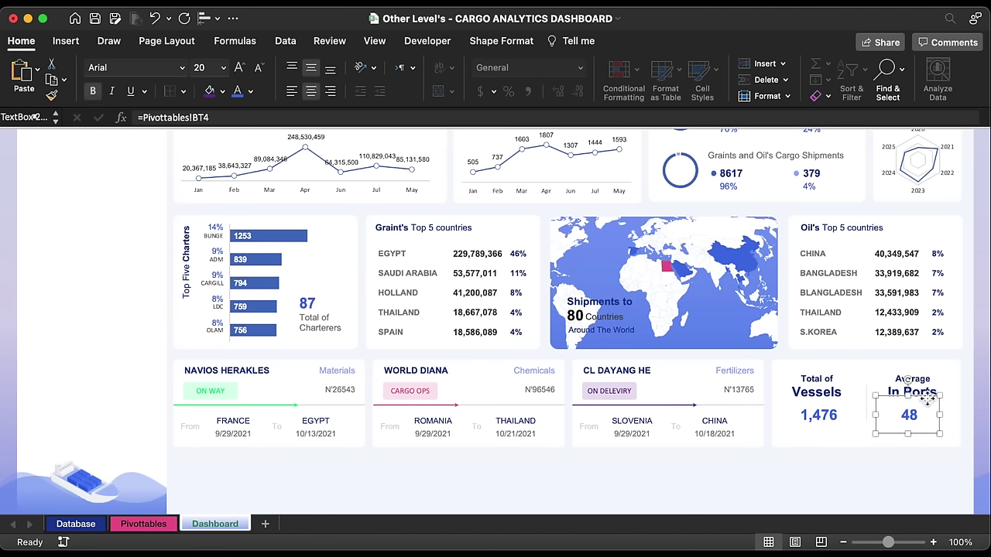
drag(928, 397, 929, 398)
click(932, 374)
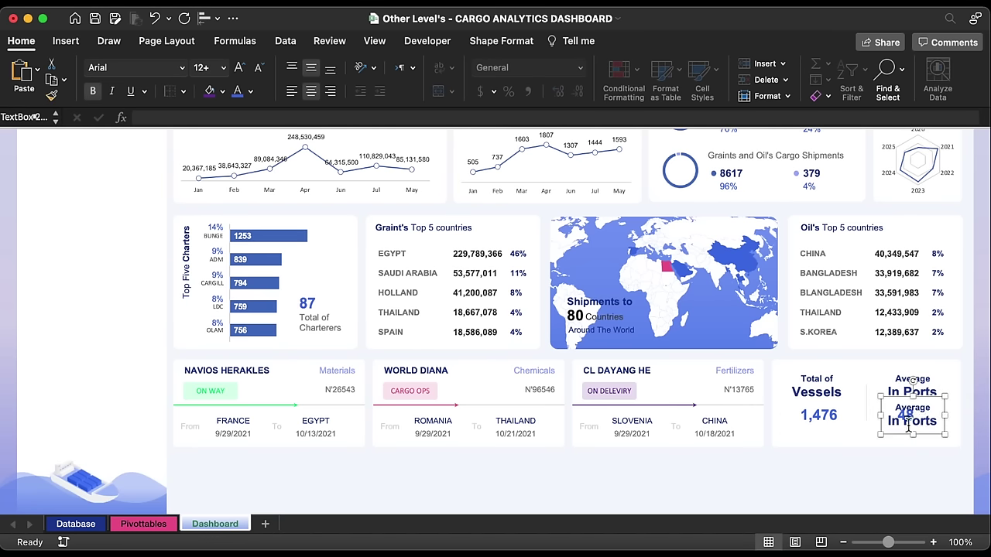
text(48)
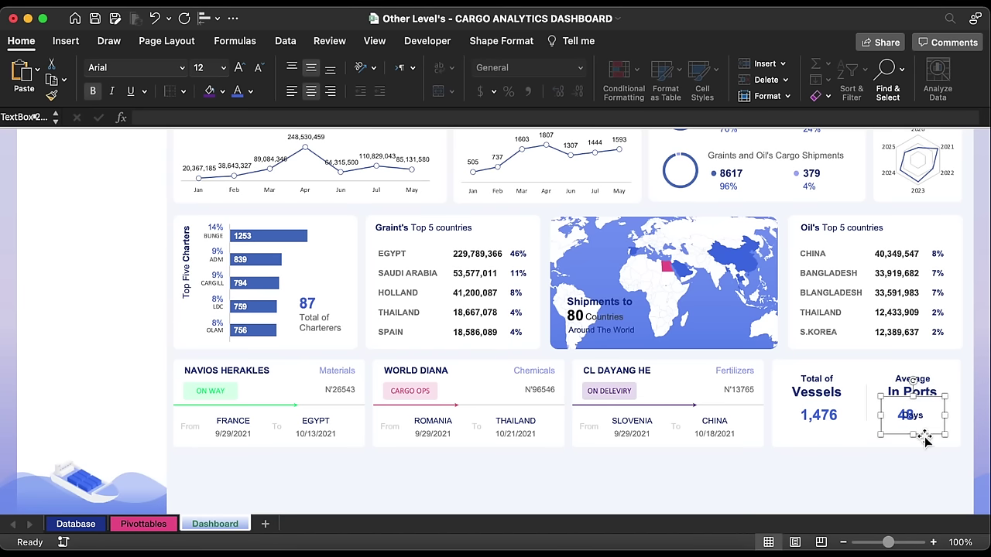
drag(926, 439, 941, 441)
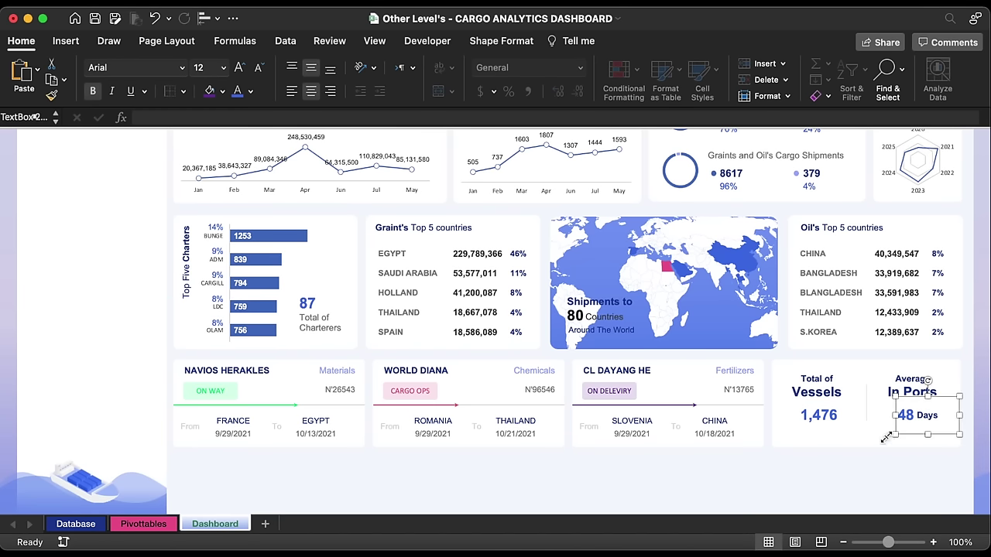
click(223, 68)
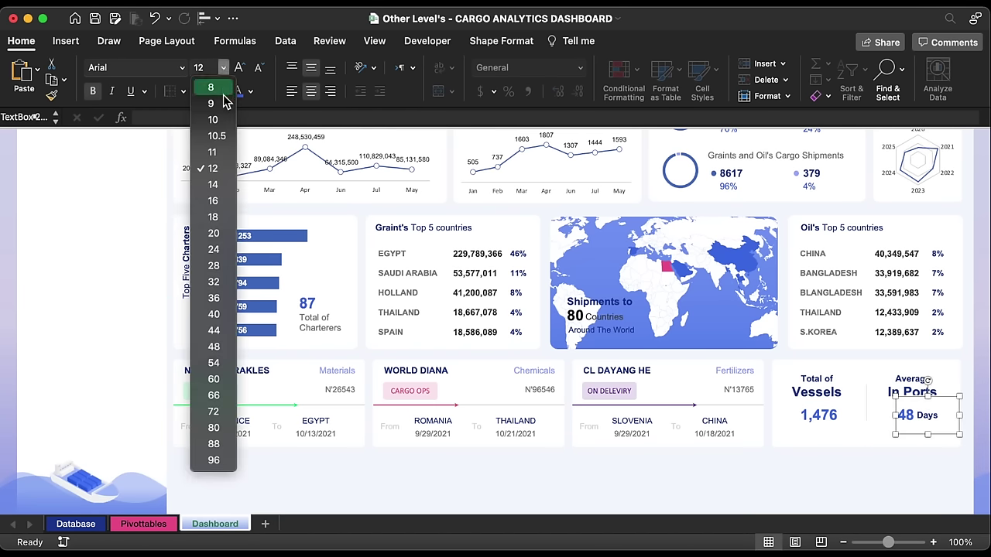
click(211, 88)
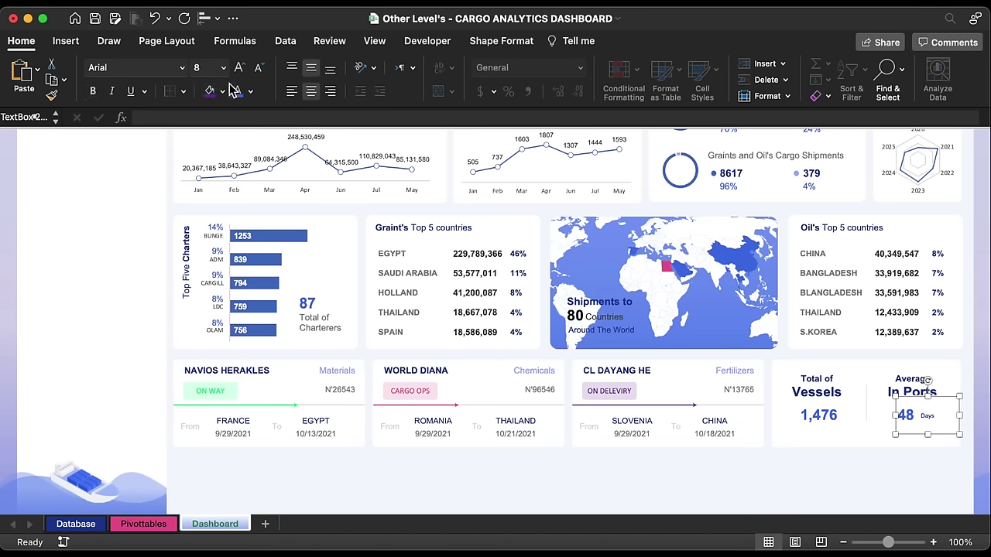
click(251, 92)
- Open the stock Icons library from Insert > Illustrations
click(817, 414)
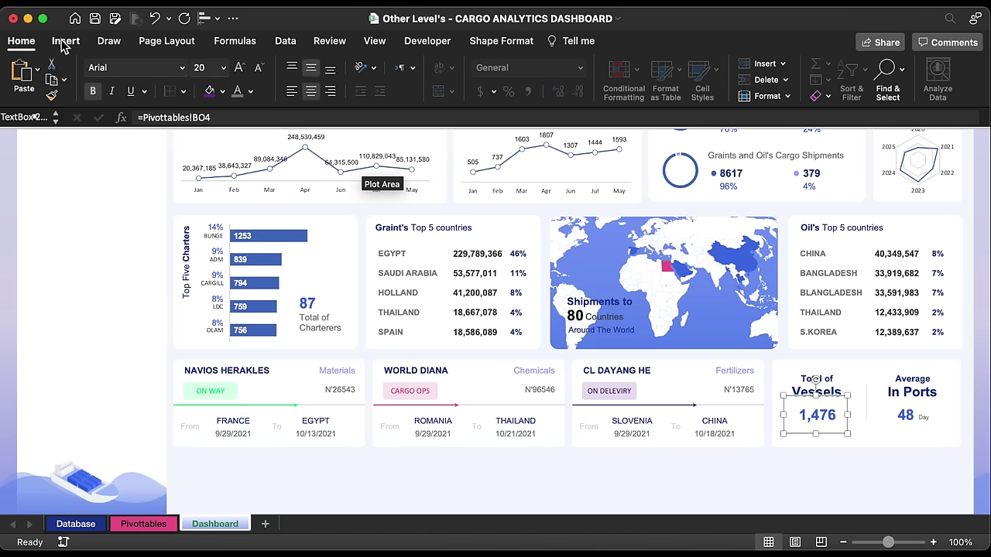
click(65, 43)
click(227, 78)
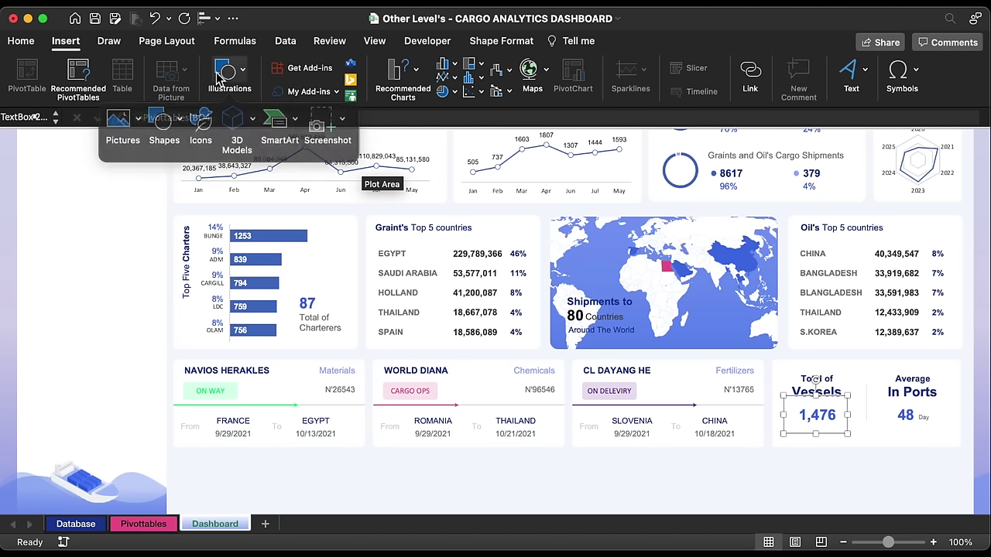
click(203, 114)
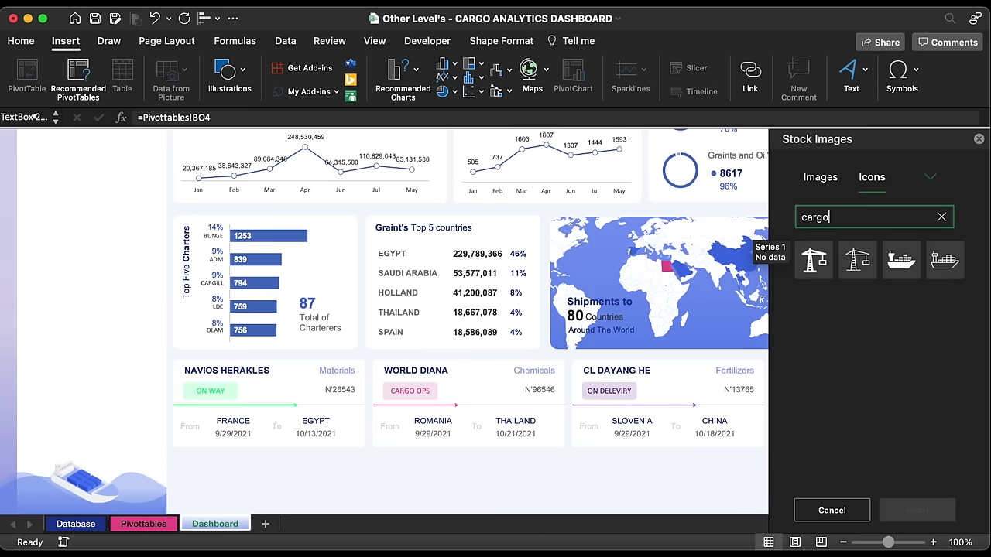
- Insert a cargo ship icon and a clock icon found by searching 'Time'
click(944, 263)
double_click(870, 216)
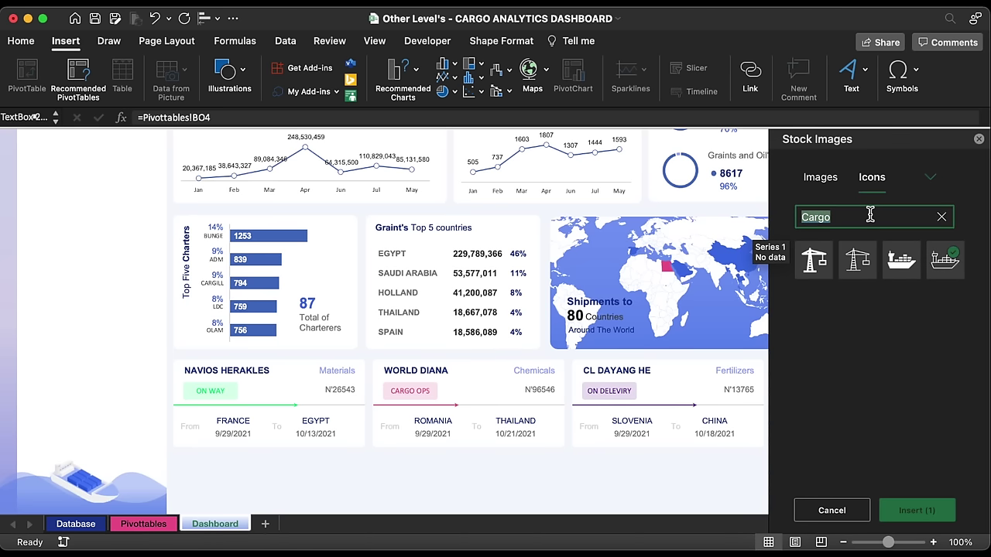
text(Time)
click(857, 260)
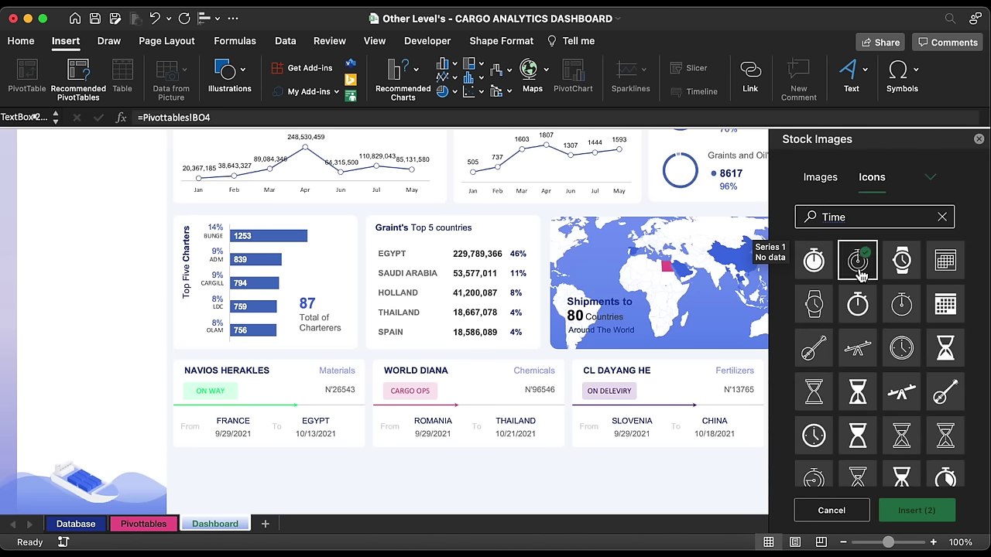
click(917, 510)
click(978, 139)
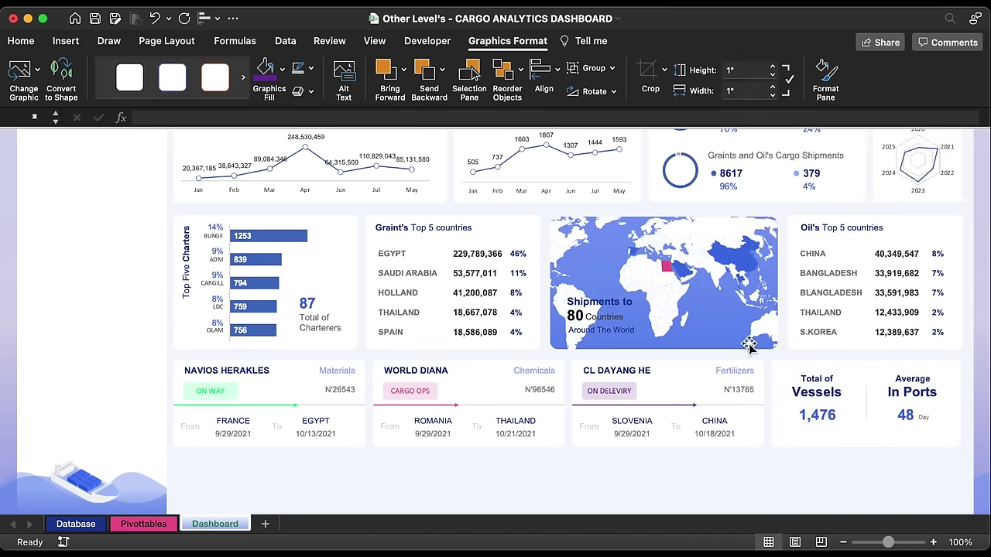
- Resize the inserted icons to 0.71 inch
scroll(774, 348, down, 3)
mouse_move(833, 374)
mouse_down()
mouse_move(822, 387)
mouse_move(824, 378)
mouse_up()
click(385, 151)
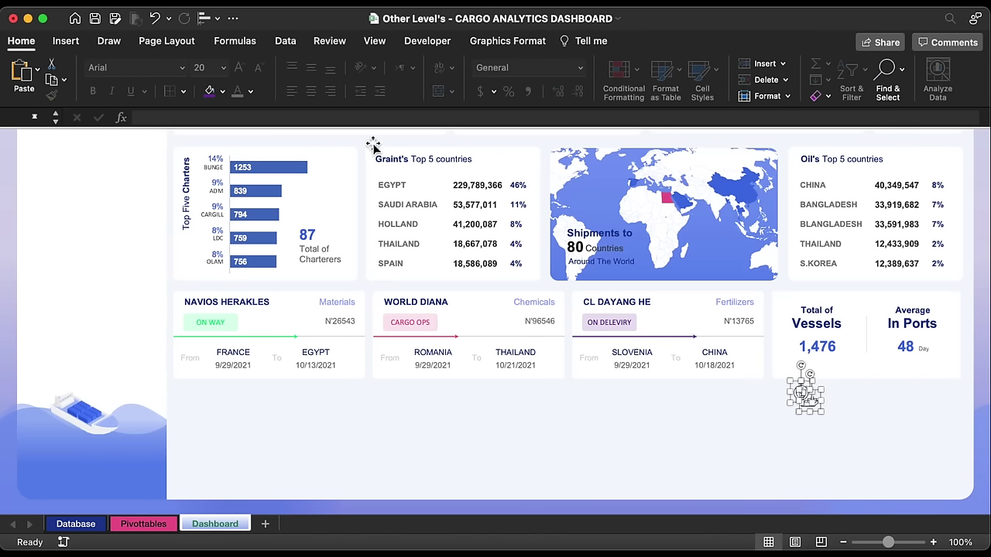
click(222, 91)
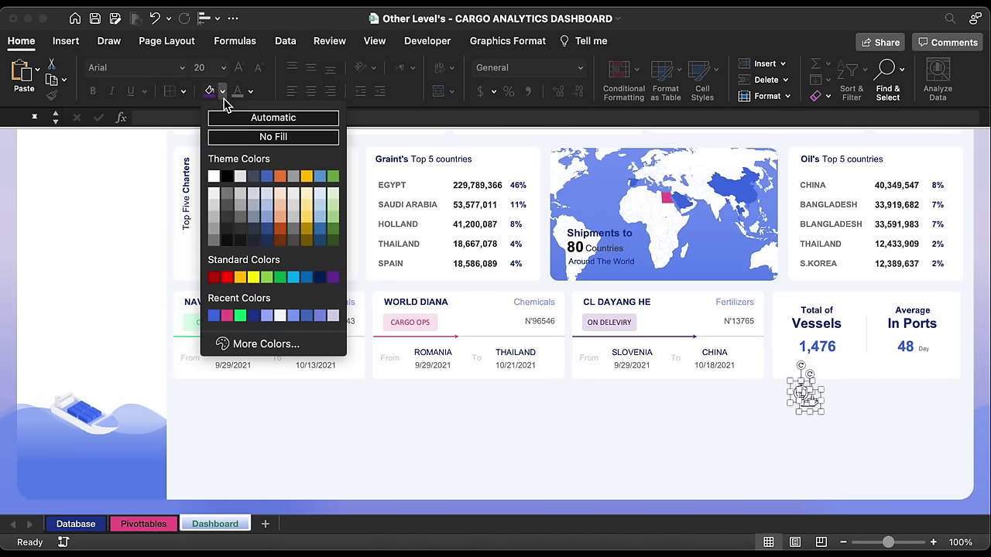
click(214, 243)
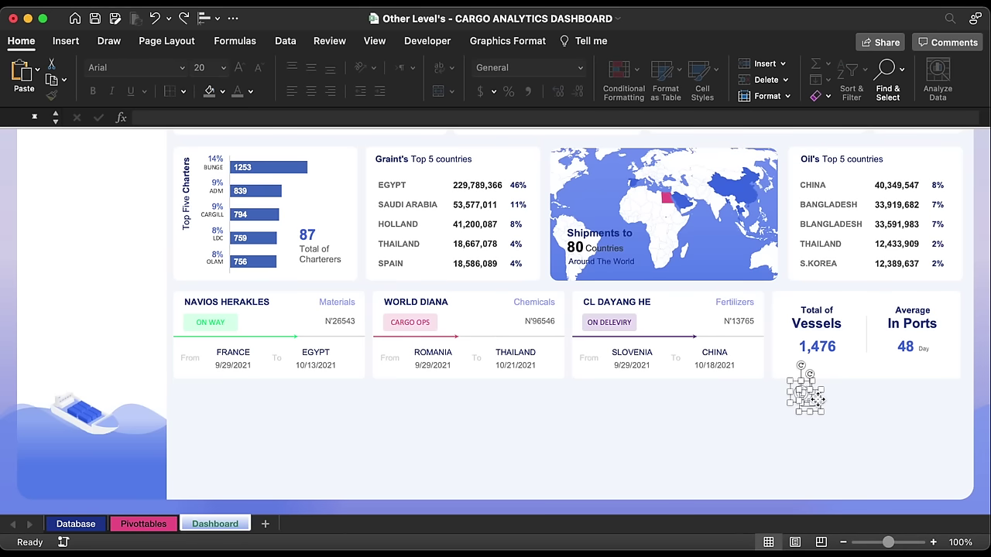
- Place the ship icon under 1,476 and the clock icon under 48 Day
mouse_move(813, 395)
mouse_down()
mouse_move(842, 361)
mouse_move(926, 369)
mouse_move(818, 380)
mouse_move(824, 387)
mouse_up()
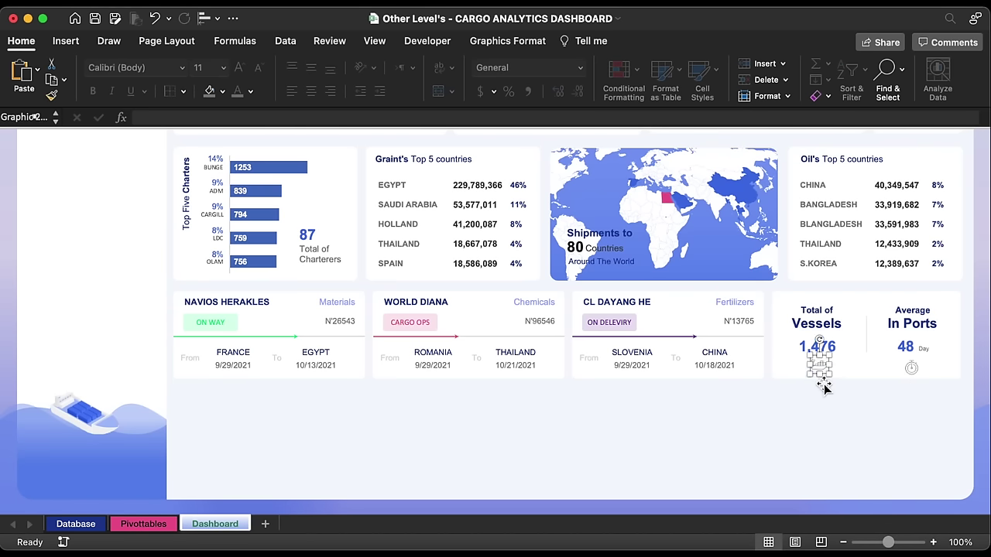
click(855, 459)
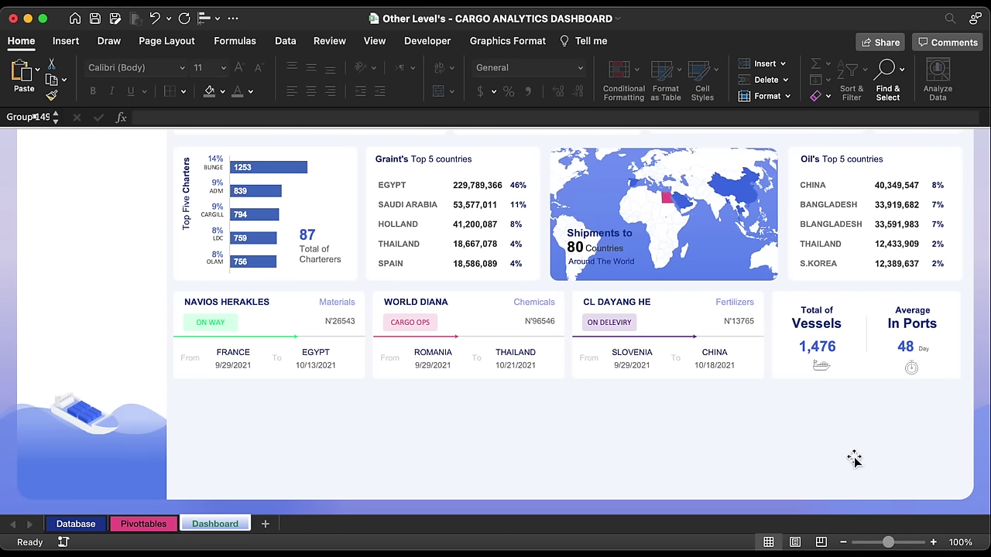
click(914, 372)
click(909, 361)
click(901, 347)
shift+click(821, 363)
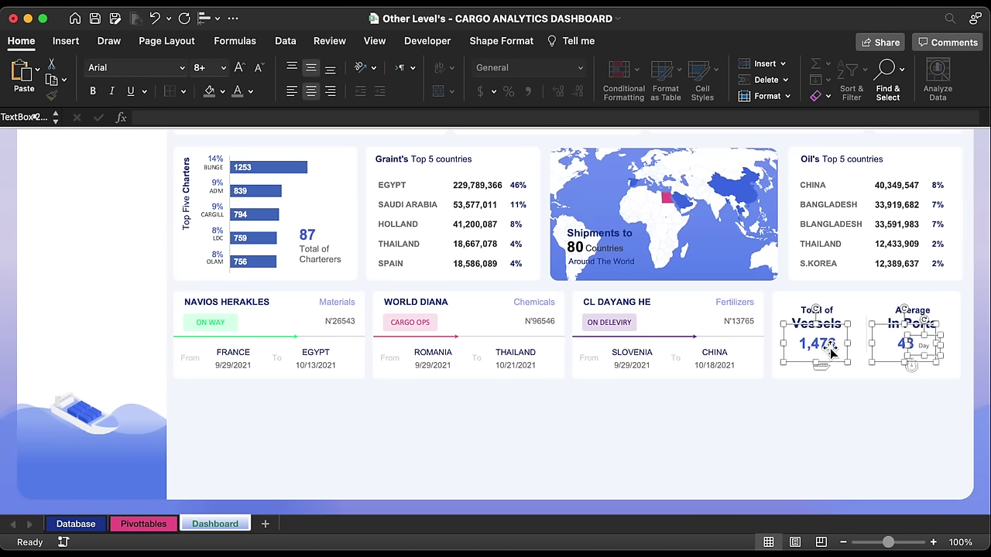
shift+click(912, 365)
click(915, 460)
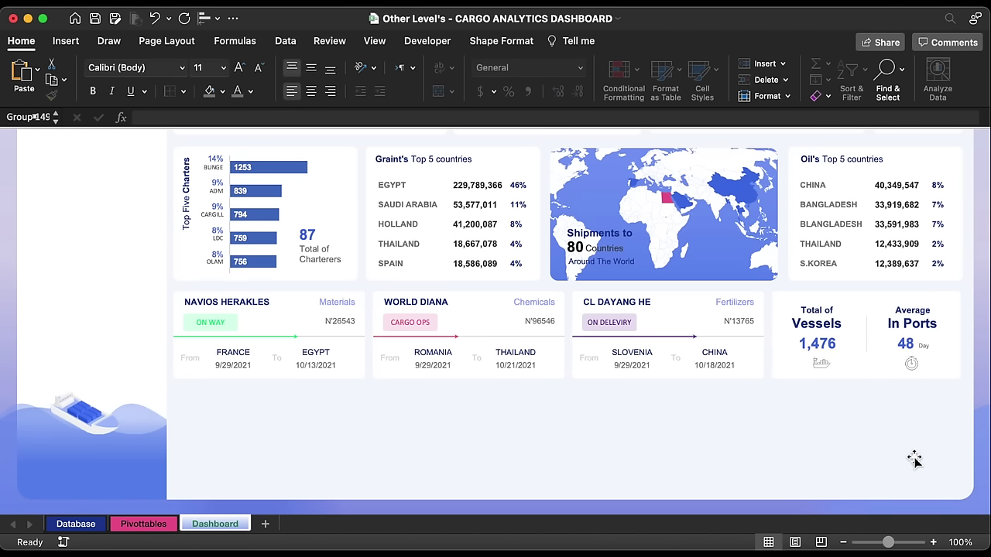
click(343, 155)
- Copy the rounded panel below the shipment cards, shorten it, and duplicate it to the right
drag(343, 155, 341, 370)
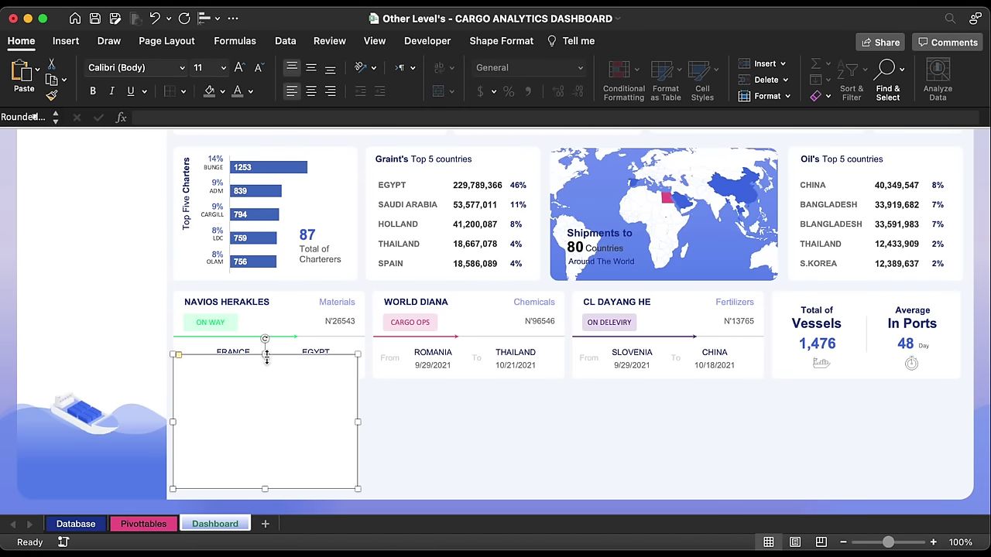
drag(265, 354, 265, 392)
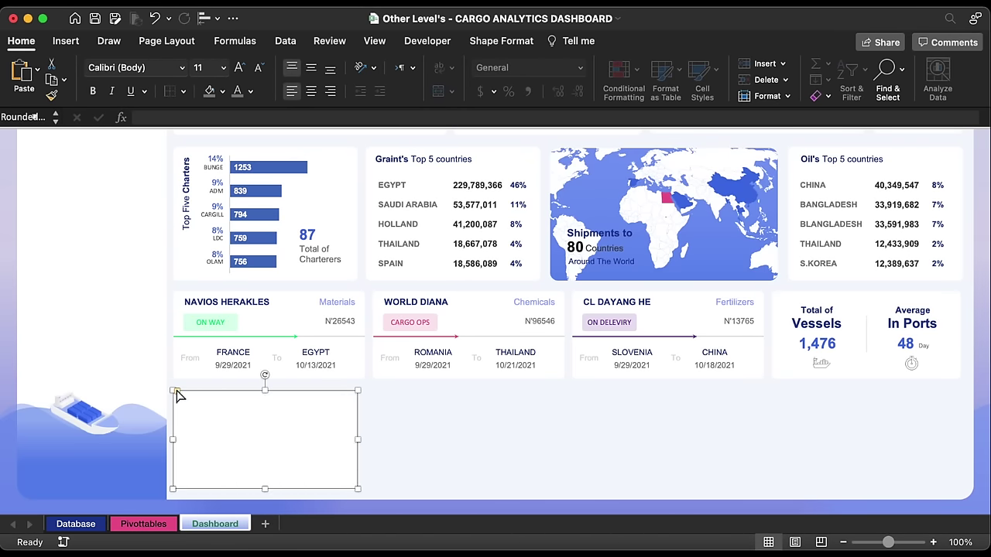
key(Escape)
click(230, 443)
drag(231, 441, 427, 419)
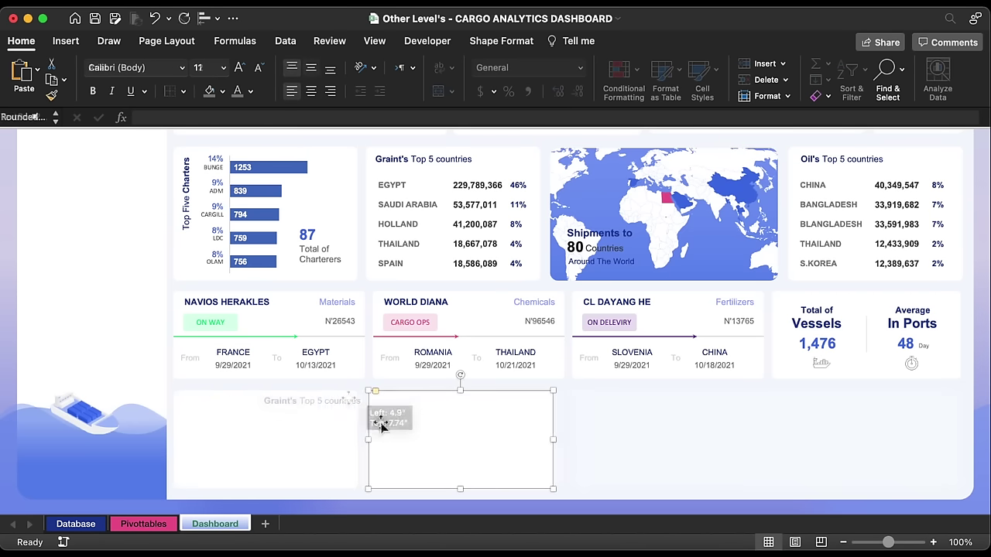
- Add the titles Tonnage per Graints Type and Tonnage per Oil's Type to the two new panels
drag(380, 416, 280, 400)
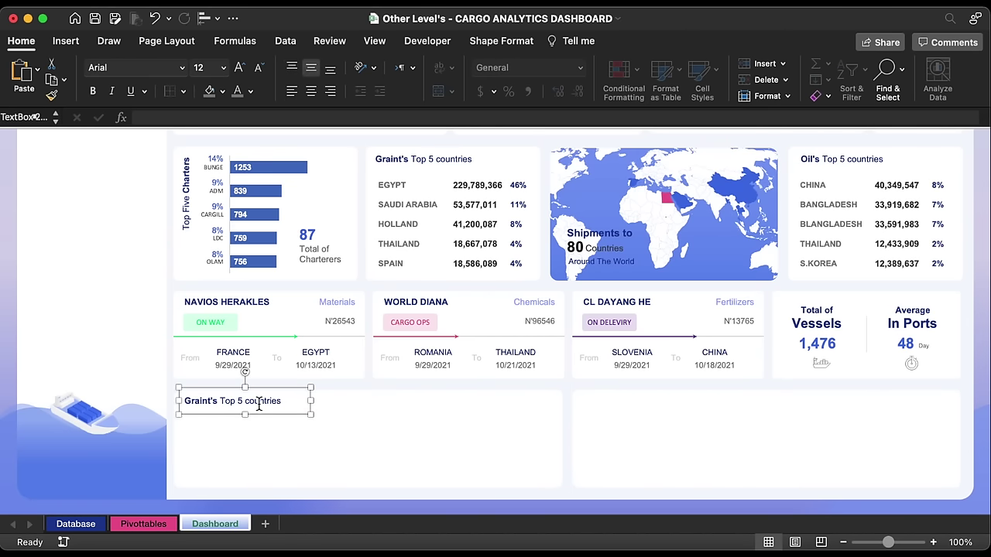
triple_click(259, 405)
text(Tonnage per Graints Type)
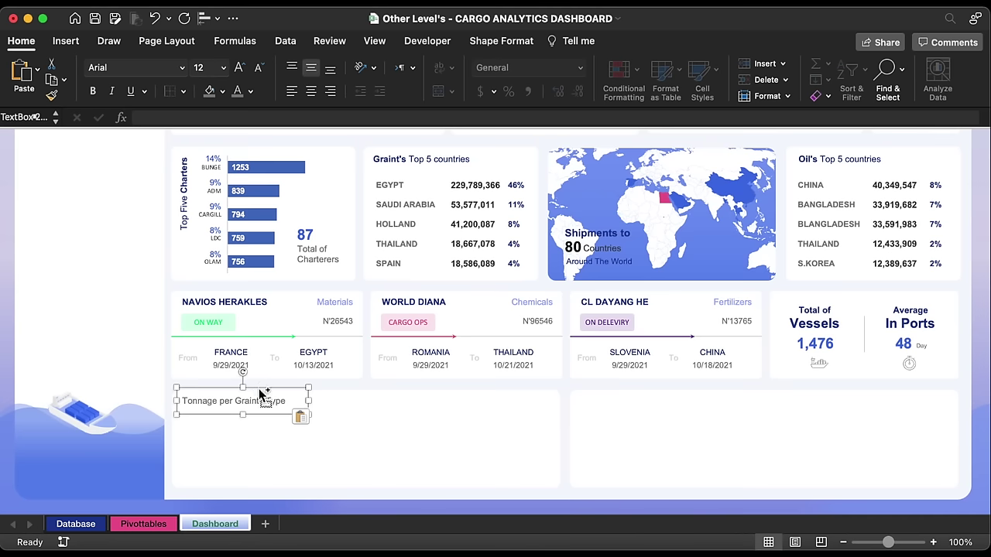
drag(262, 389, 661, 410)
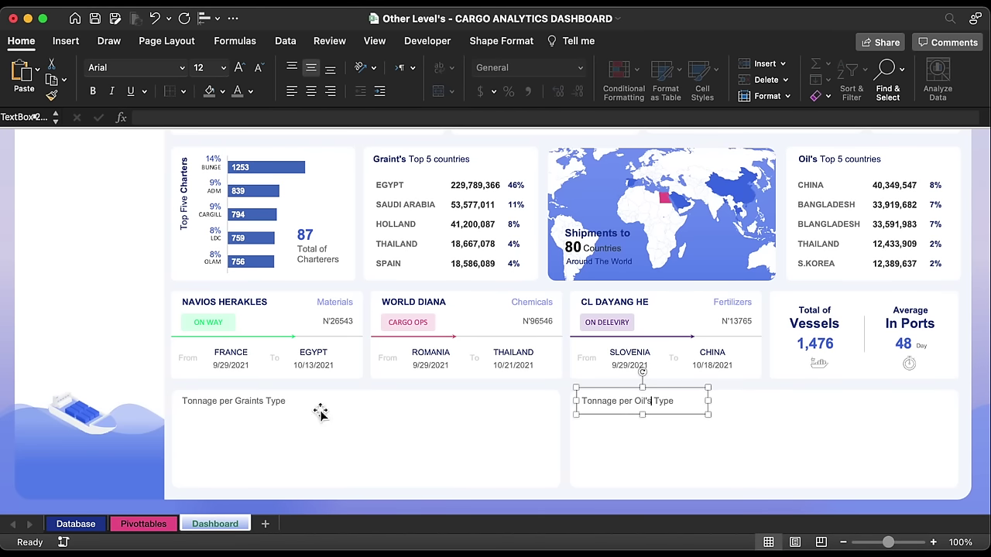
click(131, 526)
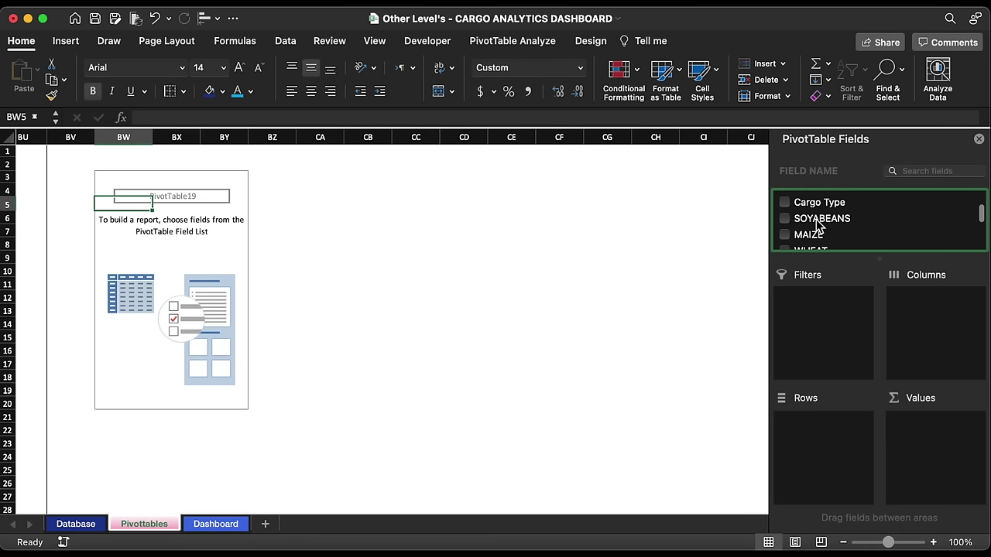
- Add the SOYABEANS, MAIZE, WHEAT and SOYAPLTS sums to the pivot values
drag(819, 223, 928, 457)
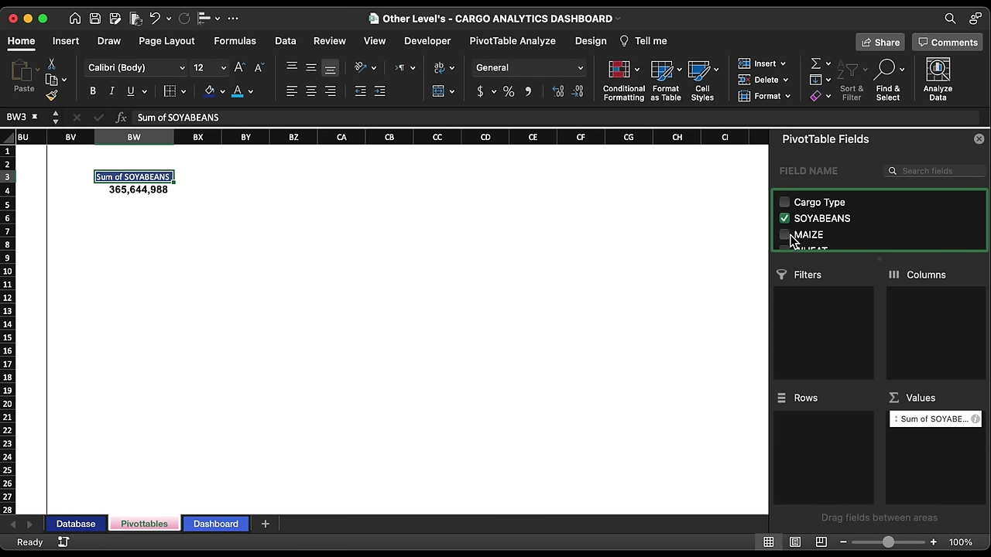
click(786, 234)
scroll(787, 232, down, 2)
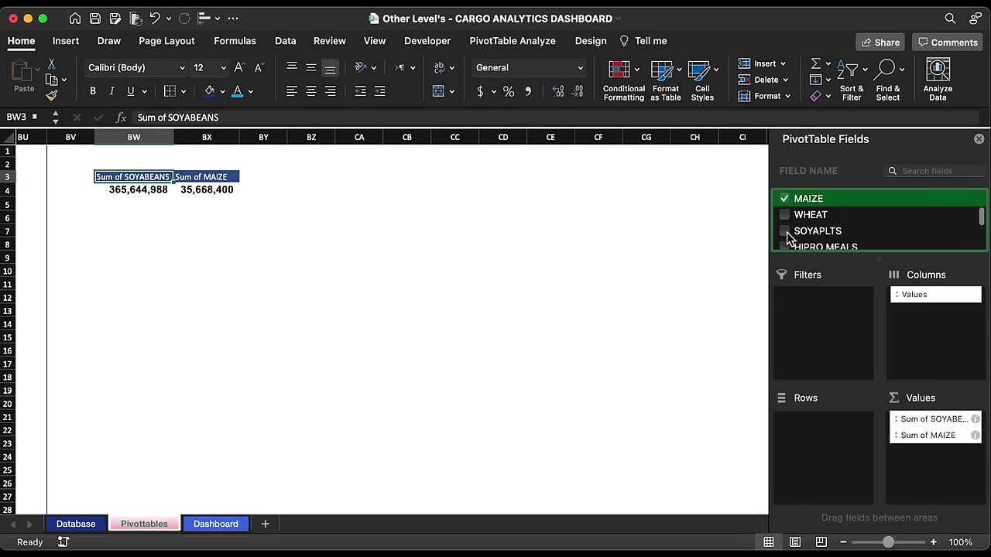
click(786, 215)
click(786, 230)
- Add the HIPRO MEALS, LOPRO MEALS, RICE, CITRUSPLTS and SPC sums to the pivot
scroll(787, 231, down, 1)
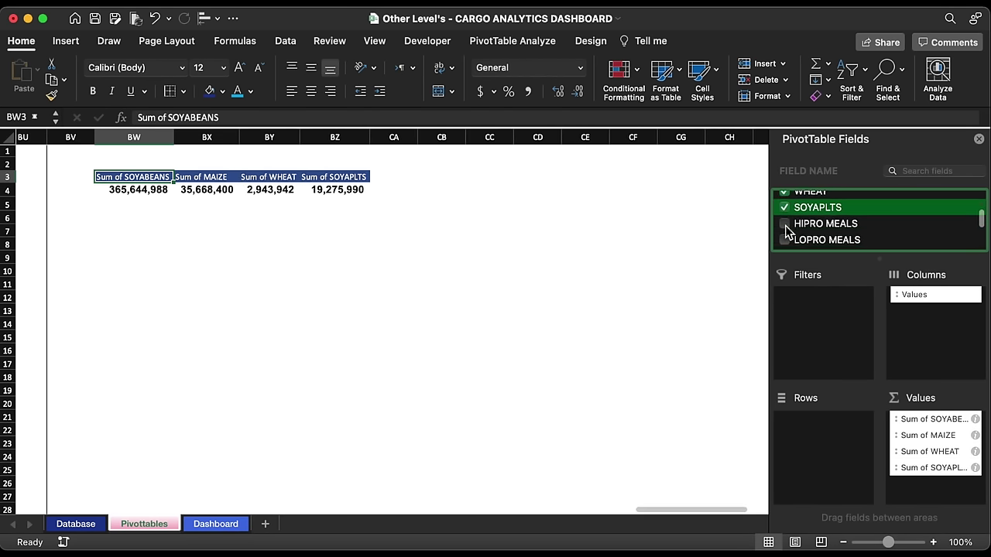
scroll(786, 229, down, 2)
click(785, 202)
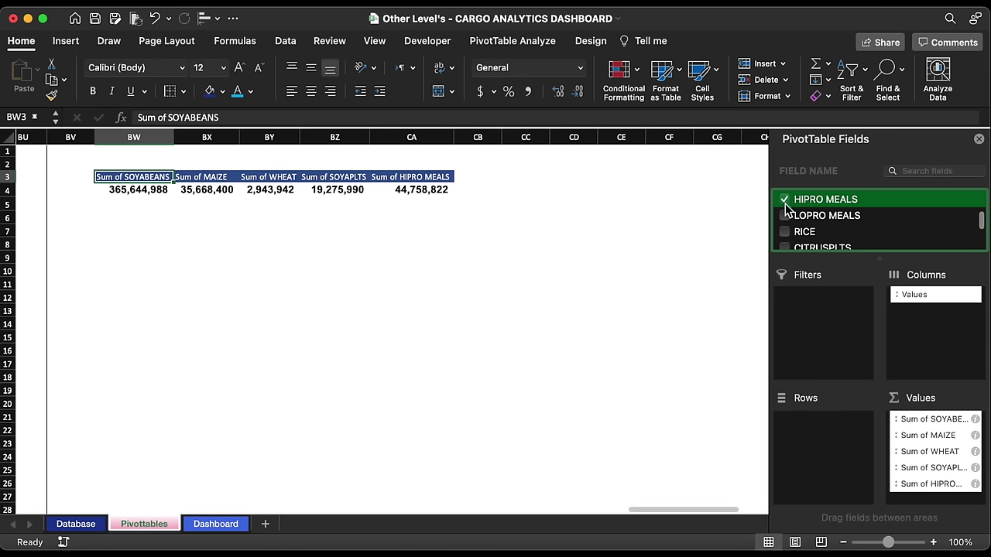
click(785, 215)
scroll(797, 225, down, 1)
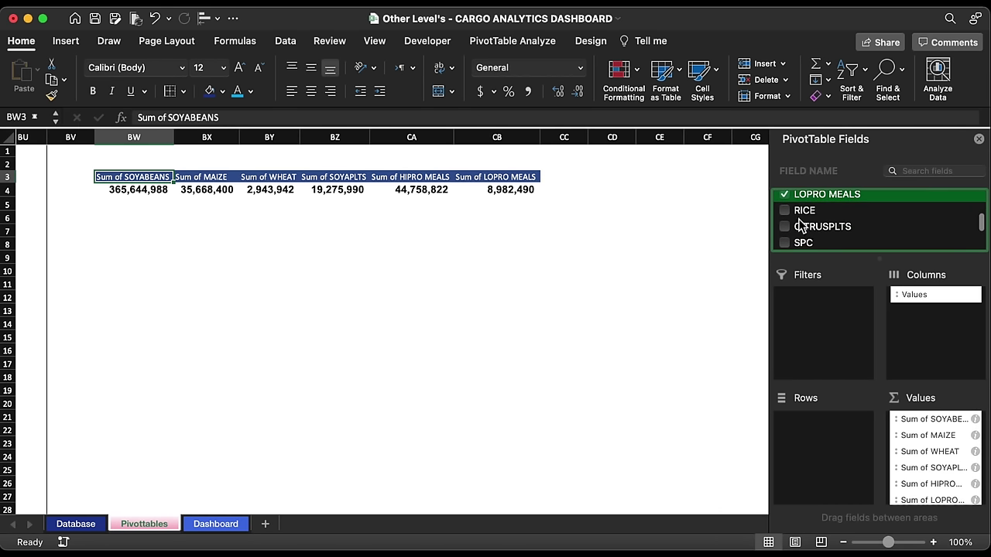
click(786, 213)
click(785, 226)
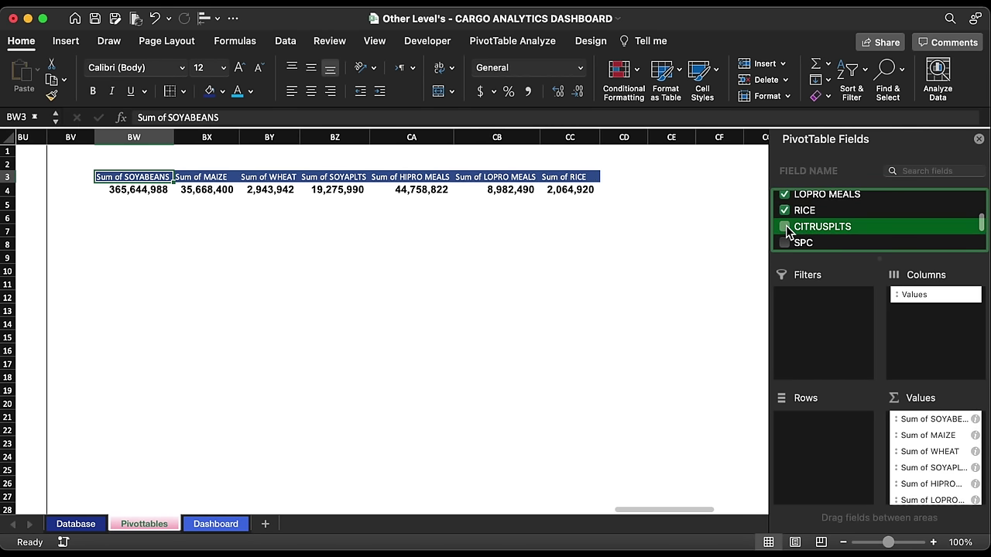
scroll(786, 228, down, 1)
scroll(786, 228, down, 1)
click(785, 201)
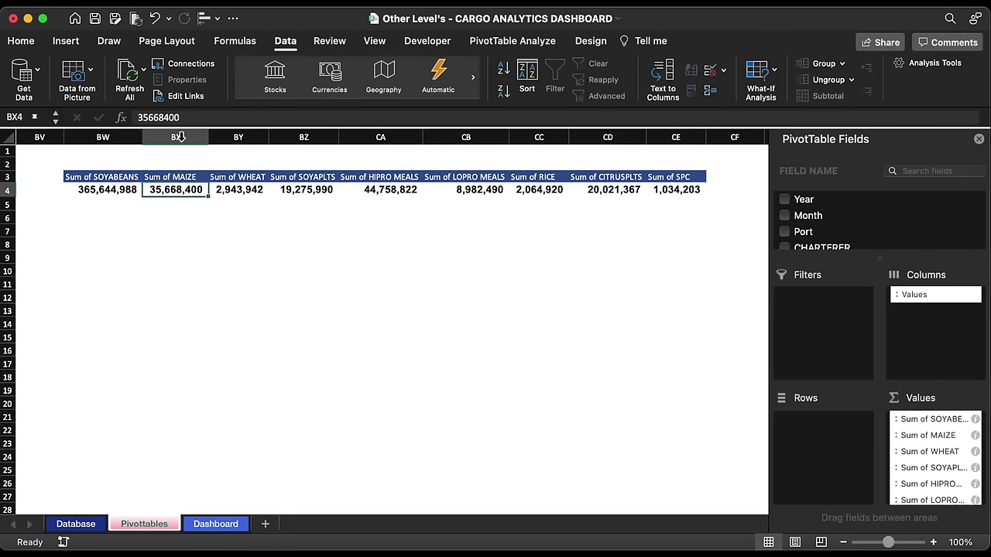
click(70, 40)
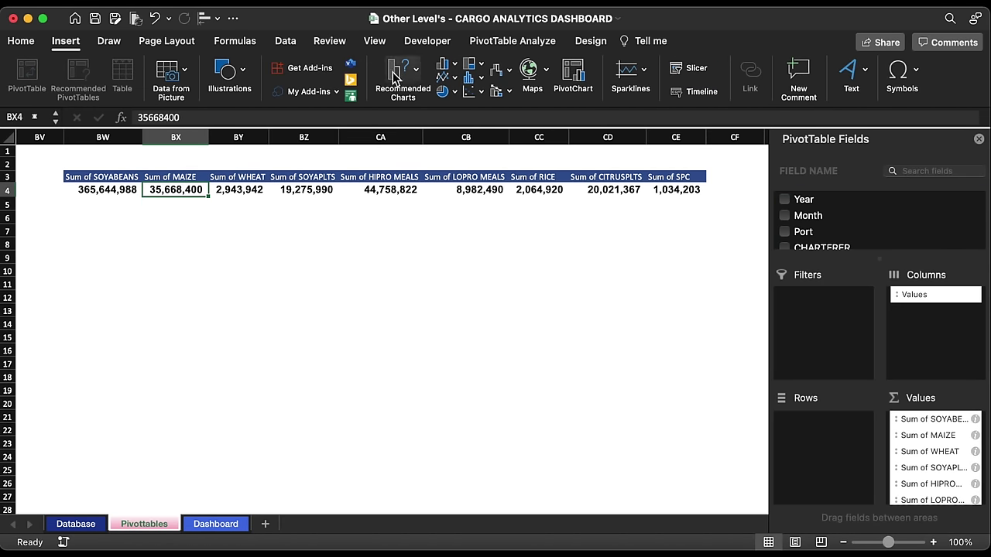
- Insert a clustered column PivotChart with rows and columns switched, placed below the pivot
click(447, 67)
click(467, 130)
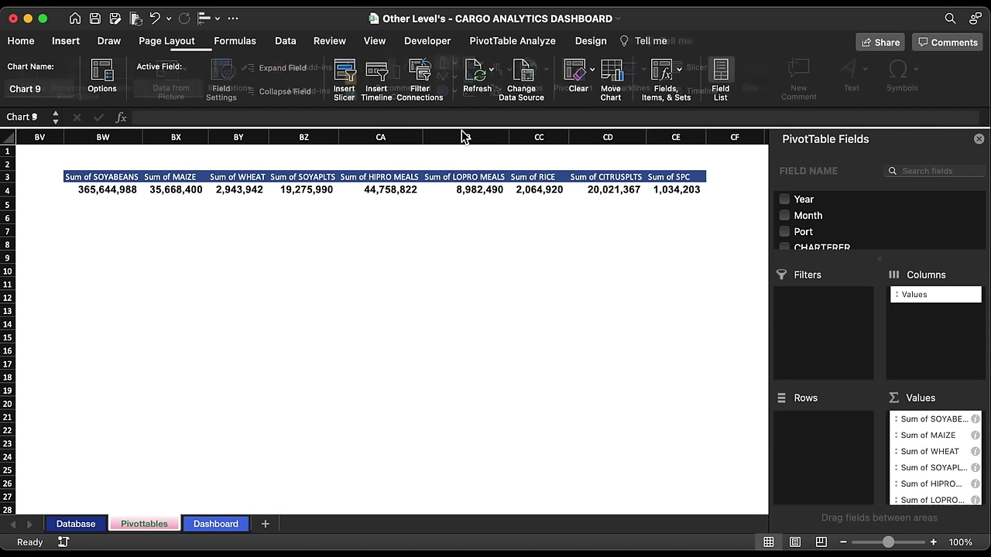
click(590, 43)
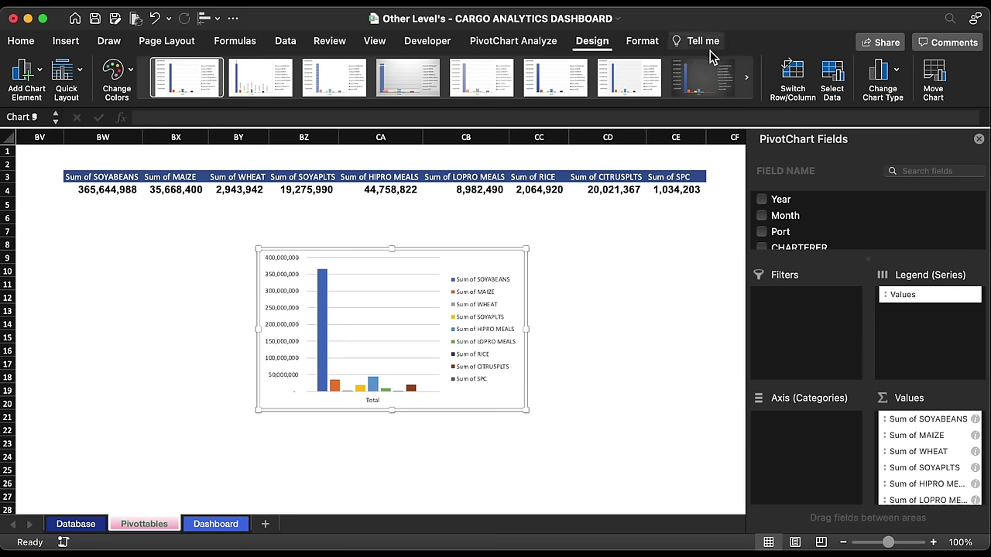
click(794, 73)
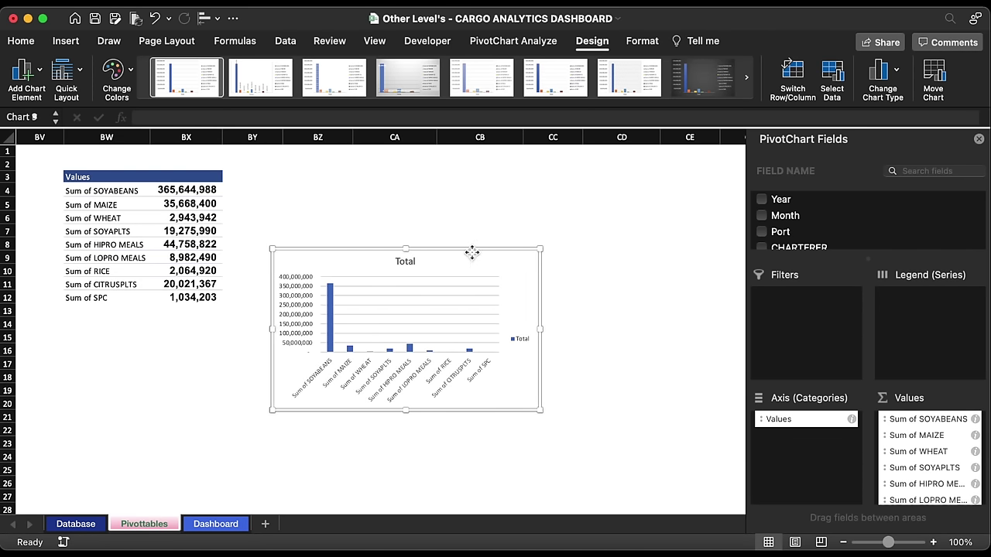
drag(471, 251, 320, 321)
- Remove the chart's vertical axis, Total legend and Total title
click(146, 364)
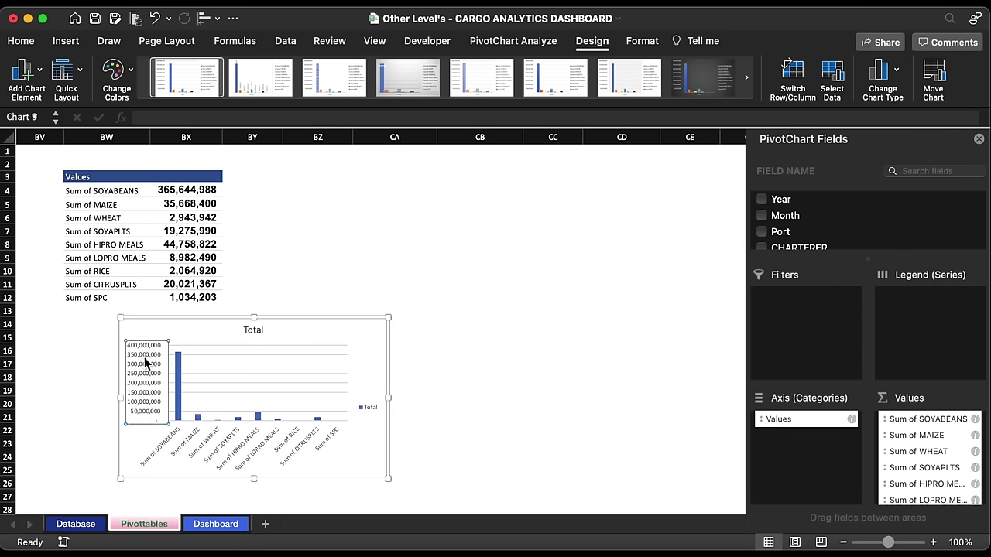
key(Delete)
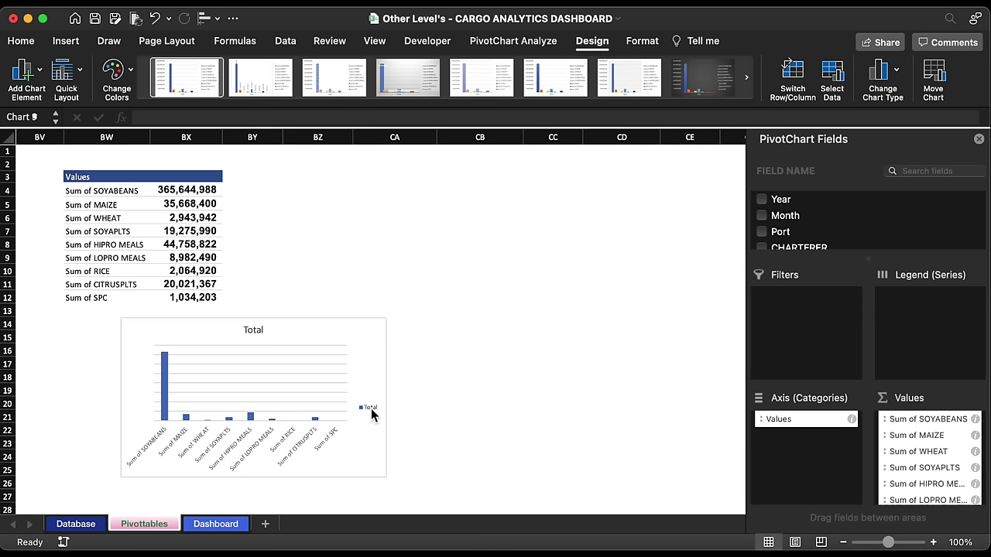
key(Delete)
click(253, 330)
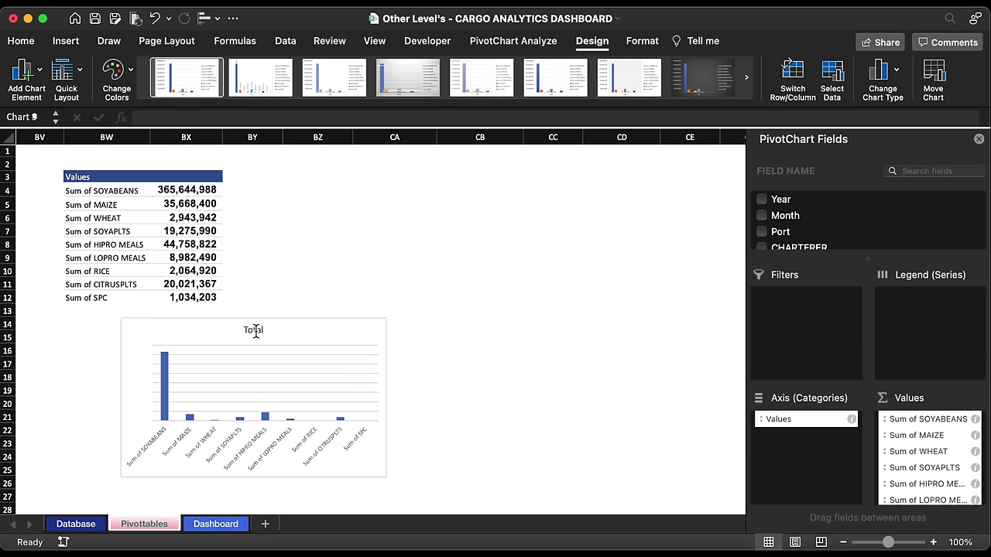
key(Delete)
- Widen and shorten the chart, then delete its horizontal gridlines
drag(389, 398, 561, 397)
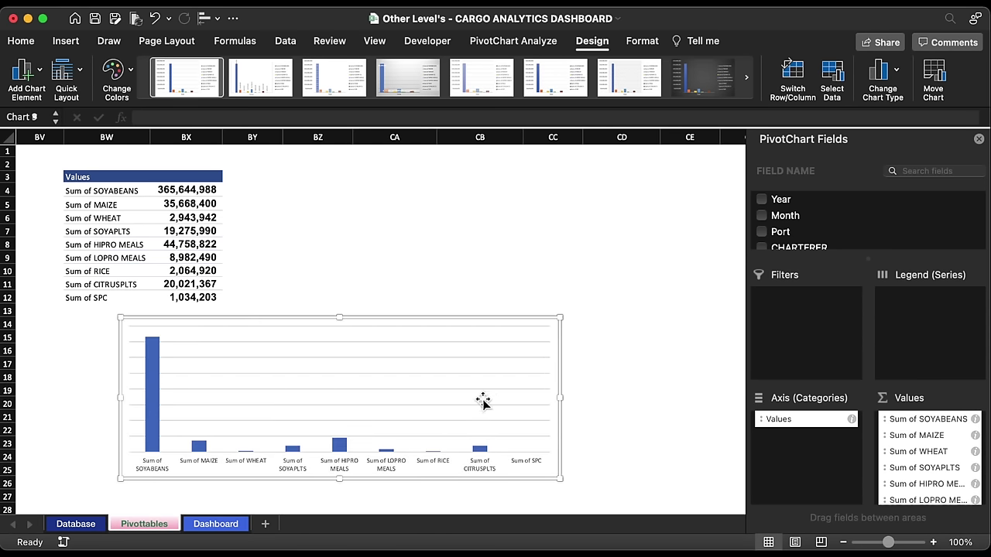
drag(343, 322, 343, 370)
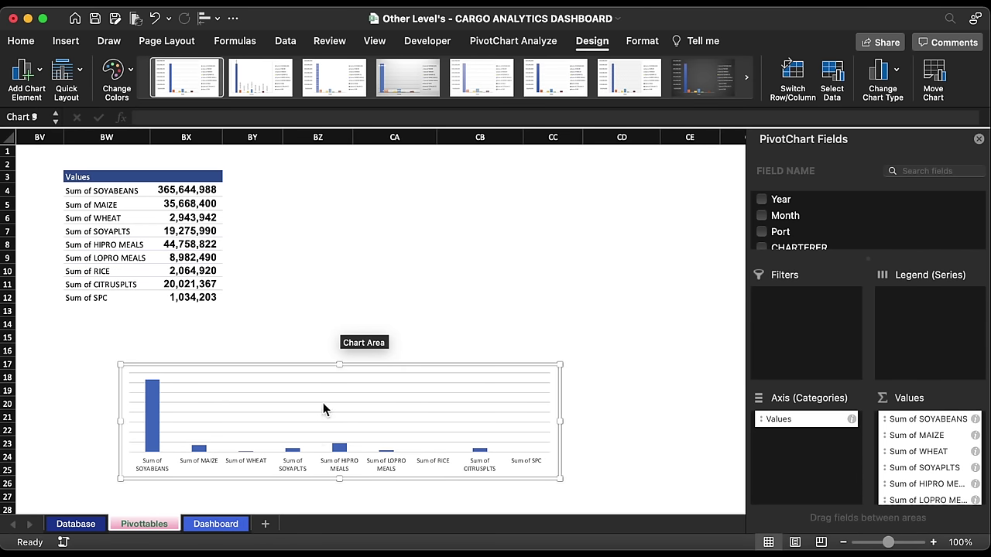
click(324, 401)
click(324, 403)
key(Delete)
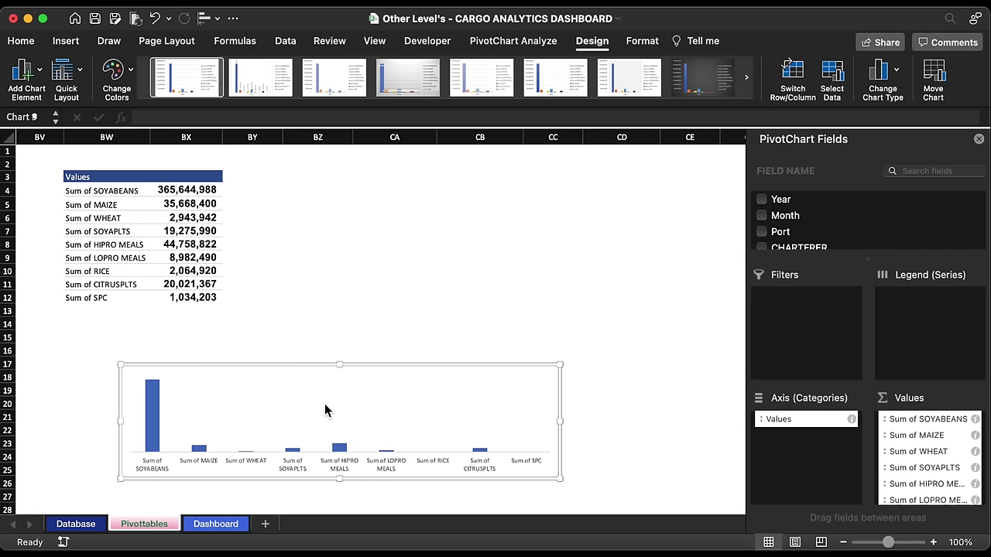
- Add Outside End data labels above each bar
click(29, 63)
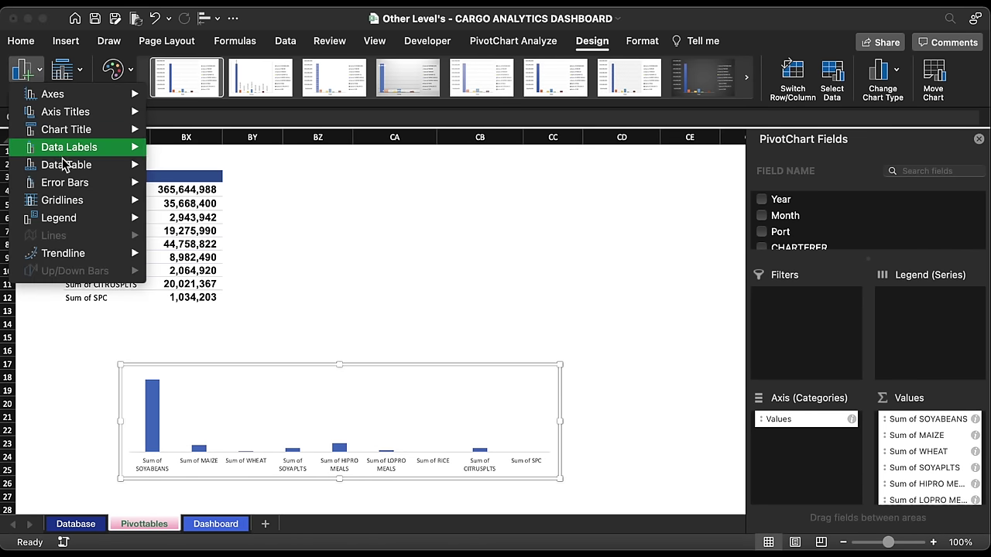
mouse_move(69, 147)
click(203, 262)
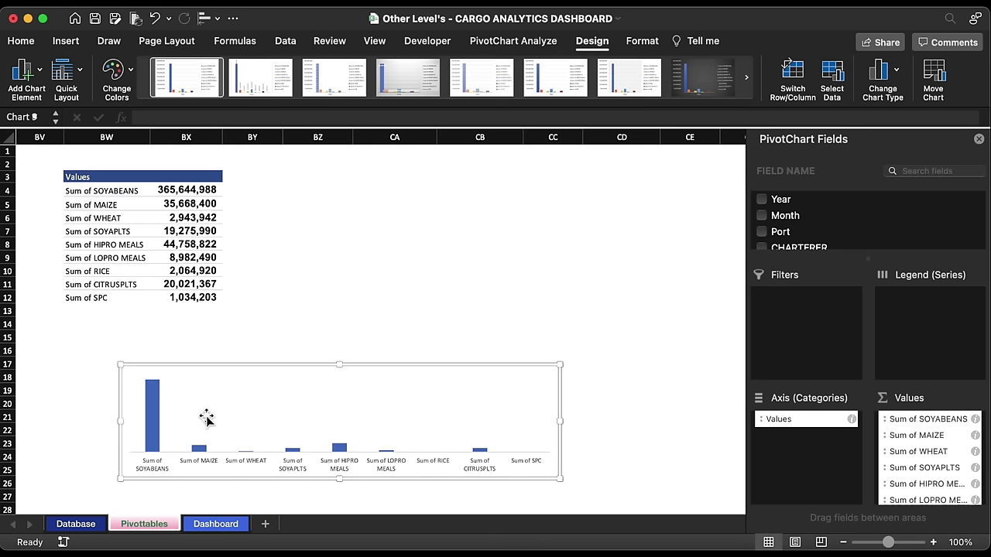
click(29, 71)
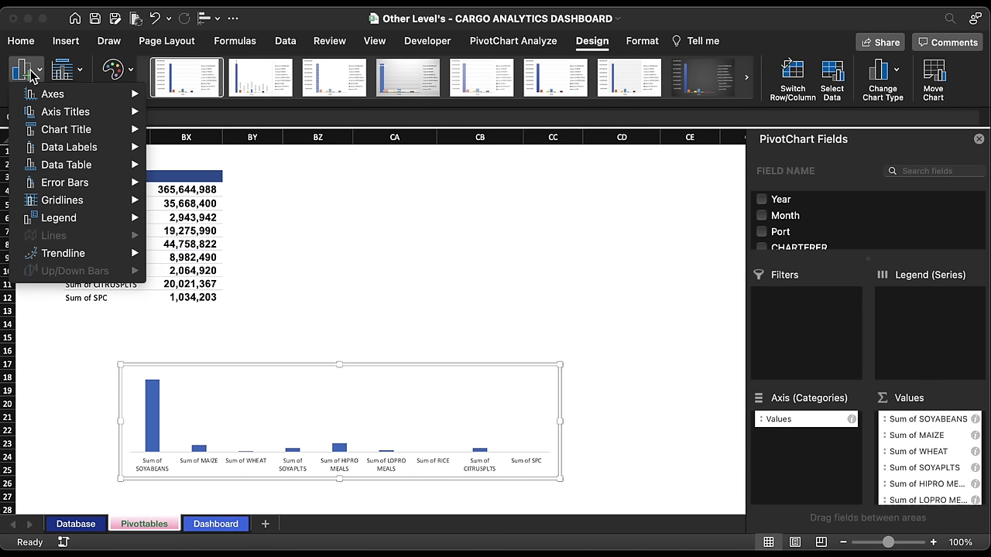
mouse_move(69, 147)
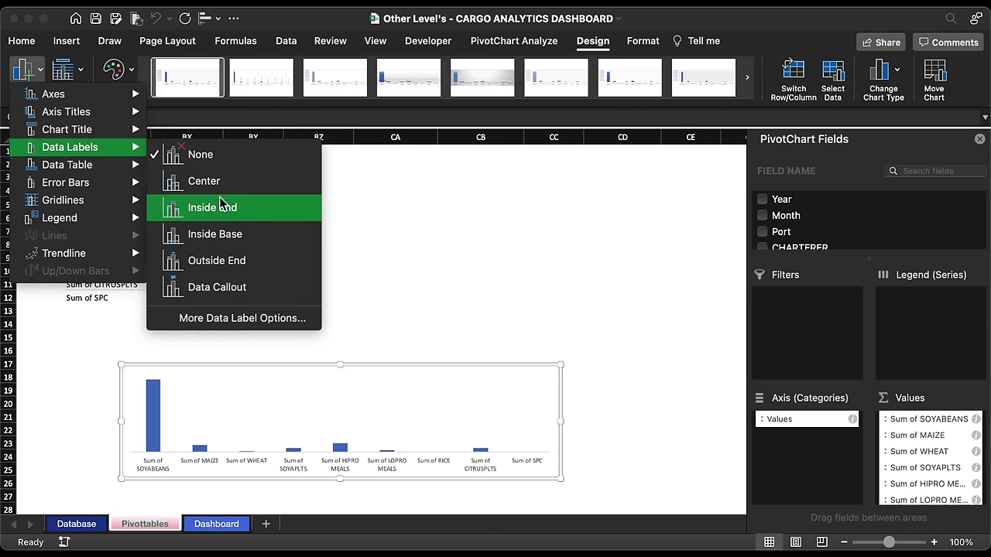
click(269, 264)
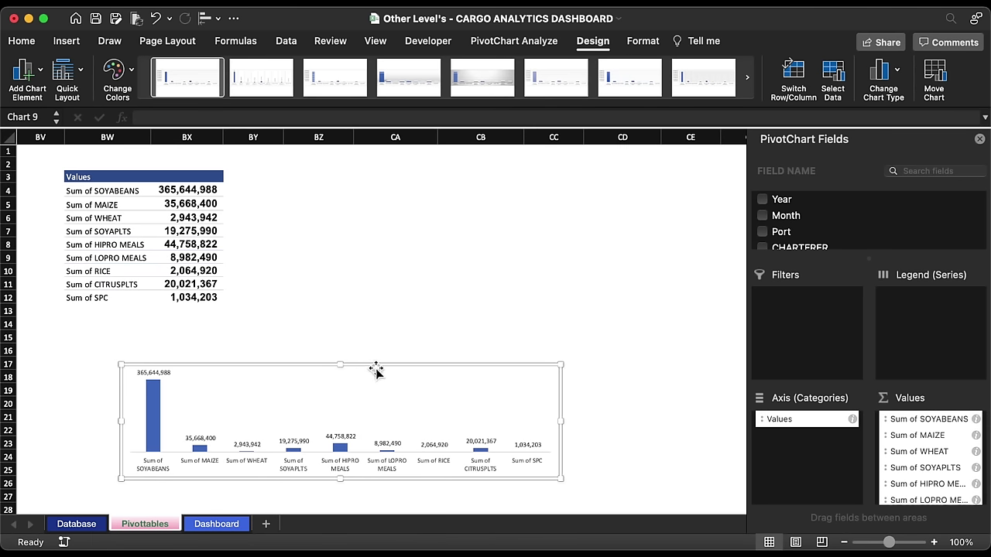
drag(99, 182, 209, 299)
- Paste a copy of the grains pivot table at cell BZ3
key(super+c)
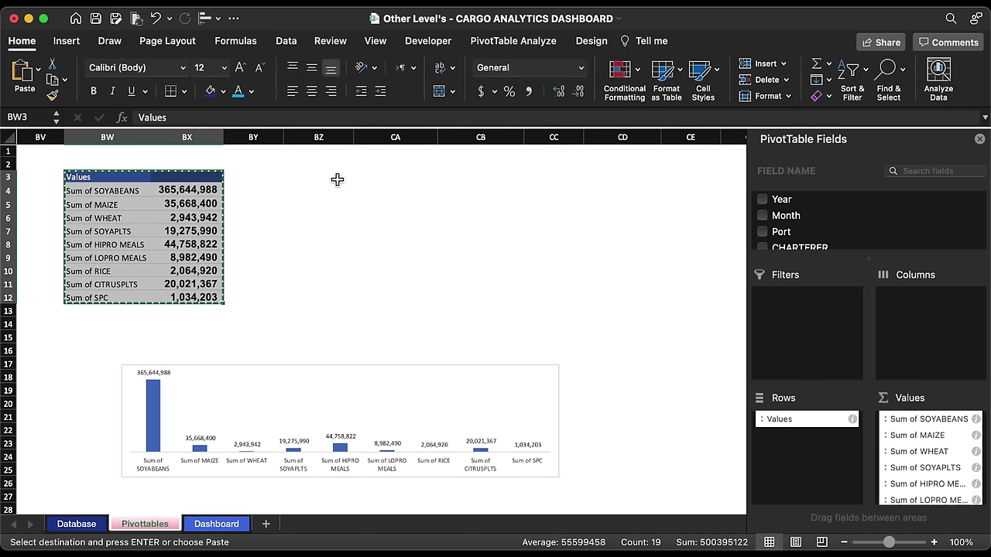
click(309, 180)
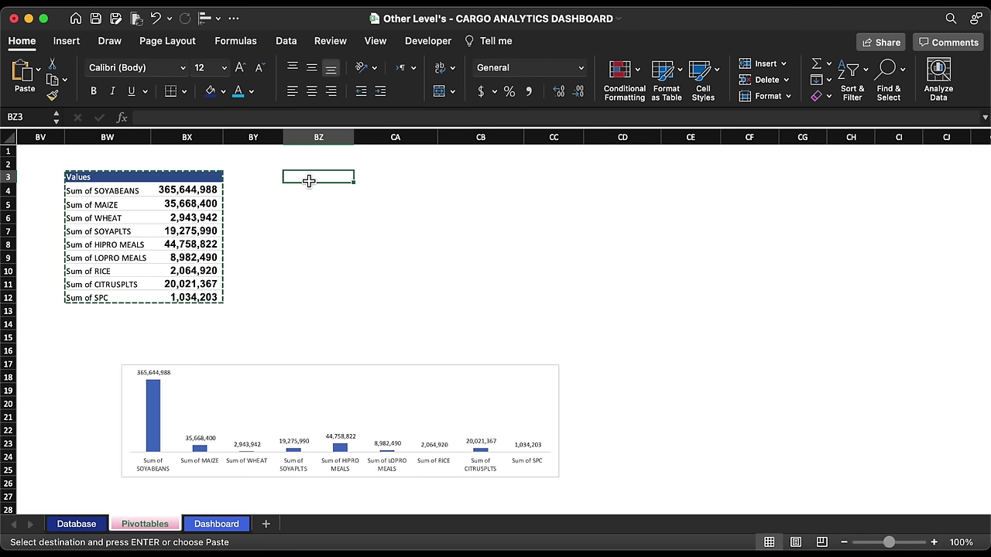
key(super+v)
click(394, 231)
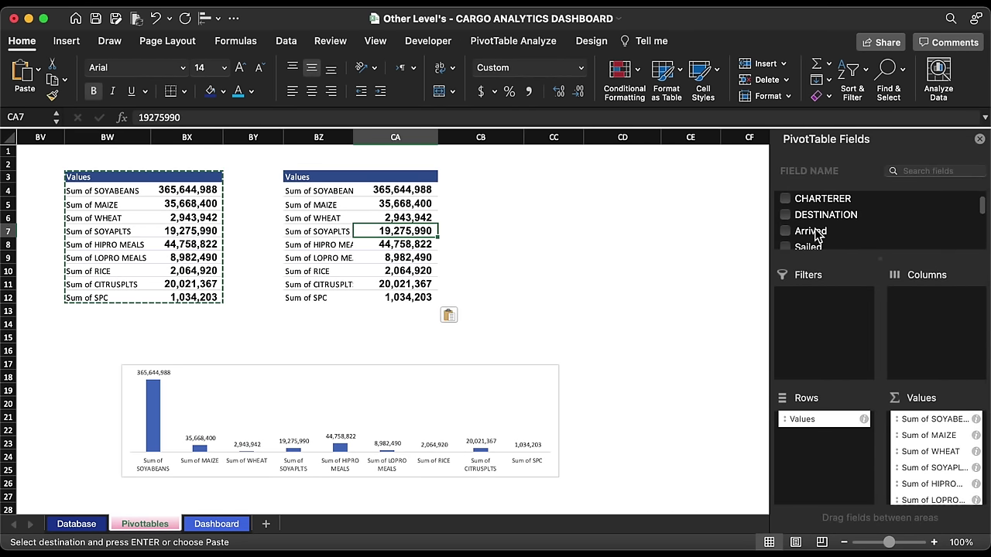
- Add CR.SOYAOIL, MAIZE OIL, COTTON OIL, FAT ACID OIL and GLYCERINE sums to the copied pivot
scroll(805, 232, down, 5)
click(785, 214)
click(785, 231)
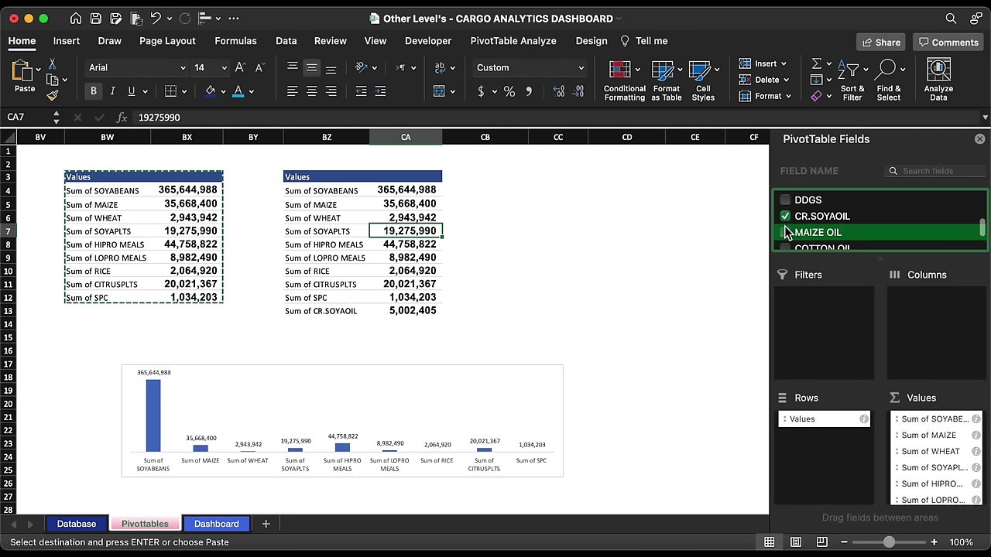
scroll(787, 209, down, 2)
click(785, 200)
click(785, 216)
click(785, 233)
scroll(787, 236, down, 2)
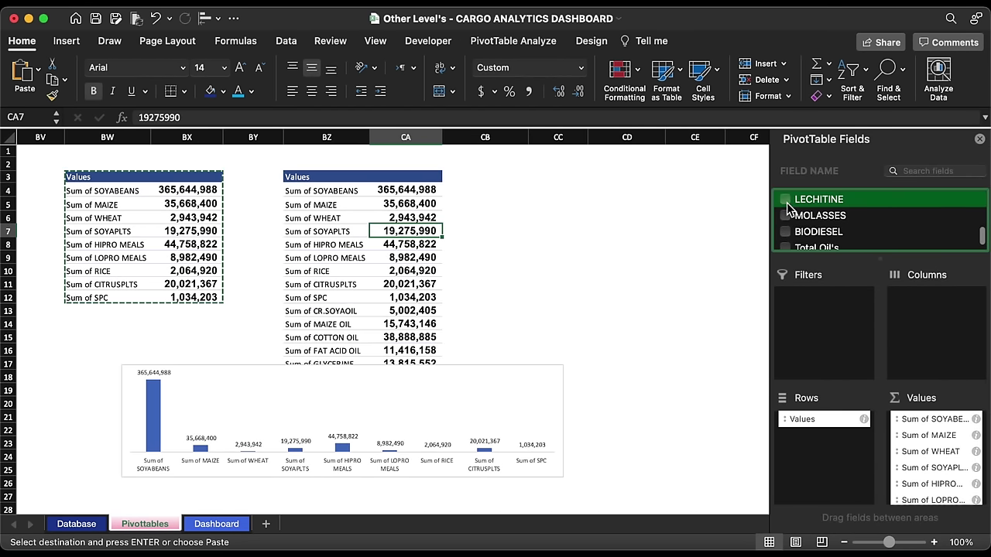
scroll(787, 205, down, 2)
scroll(787, 207, up, 6)
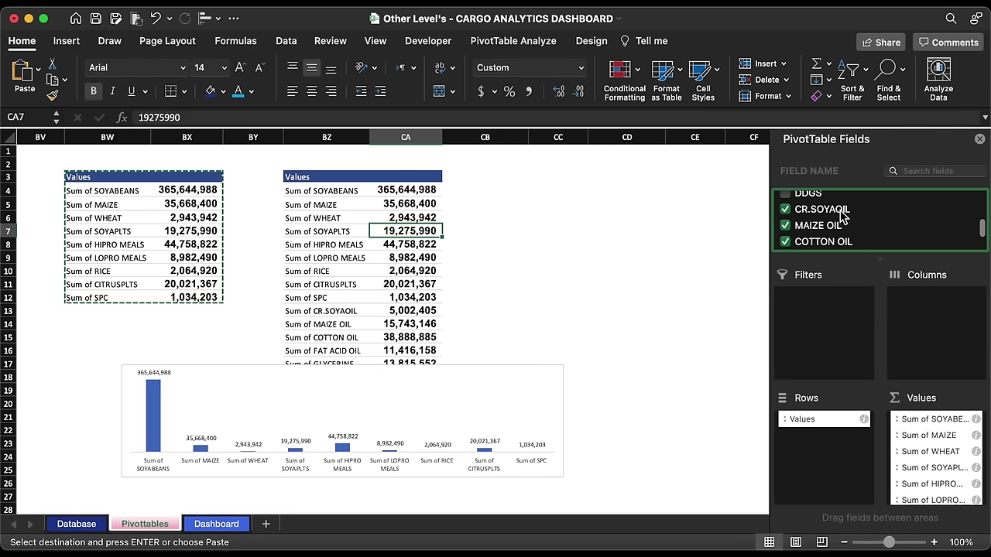
- Remove the grain and meal fields from the copied pivot, leaving only oil cargoes
click(785, 209)
click(785, 217)
click(786, 217)
click(786, 218)
click(785, 221)
click(786, 221)
click(786, 222)
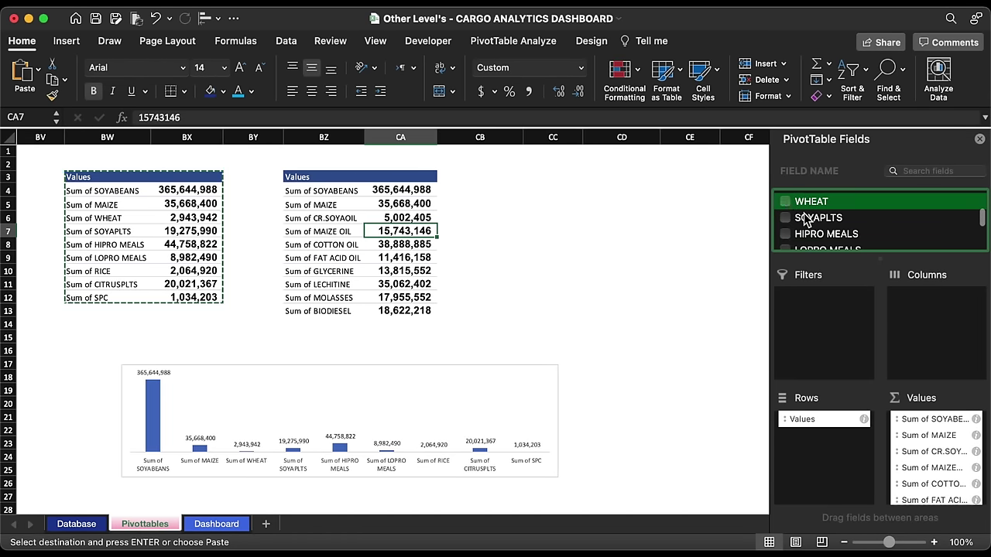
click(786, 223)
click(786, 221)
scroll(798, 221, down, 10)
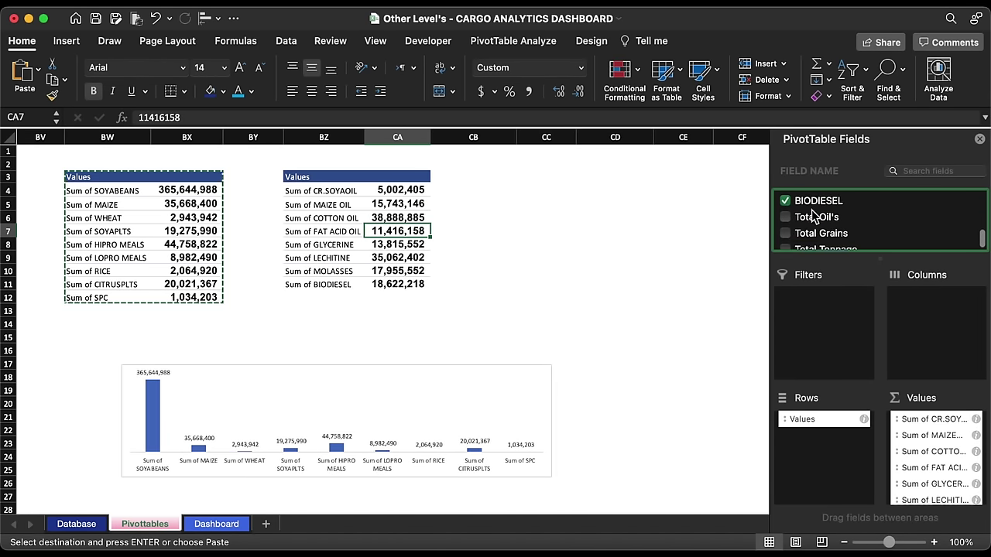
click(166, 380)
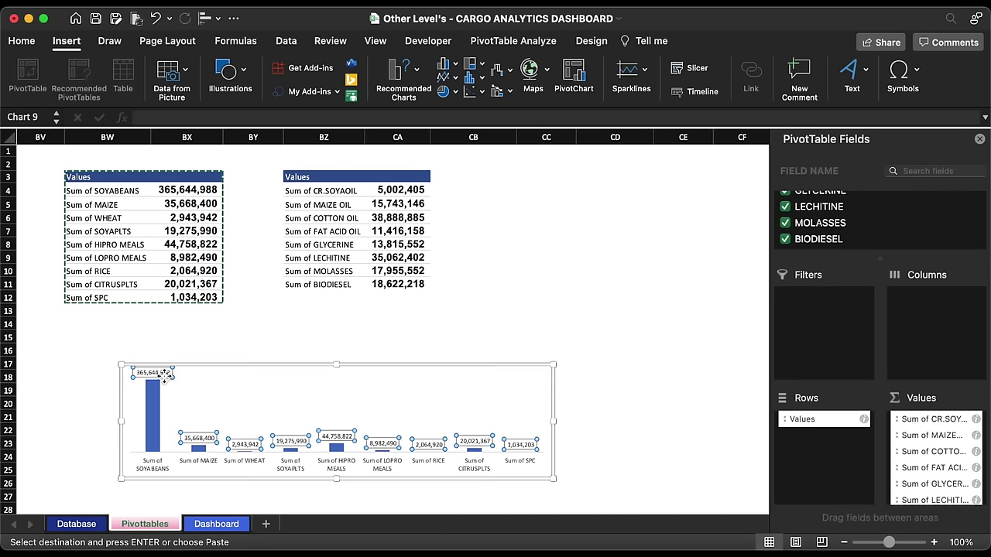
- Give the grains chart's value labels a theme font colour and size 11, and shorten the chart
click(23, 44)
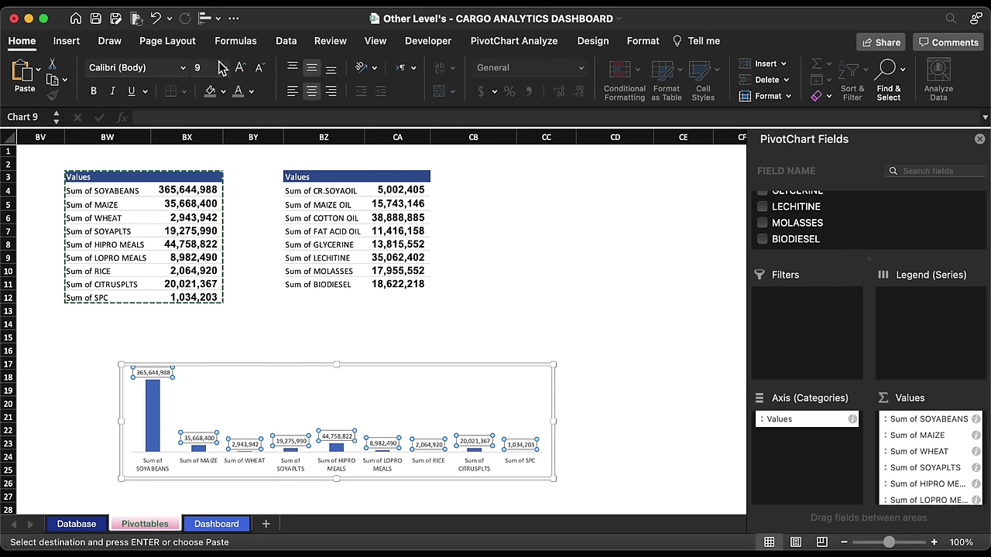
click(251, 91)
click(256, 202)
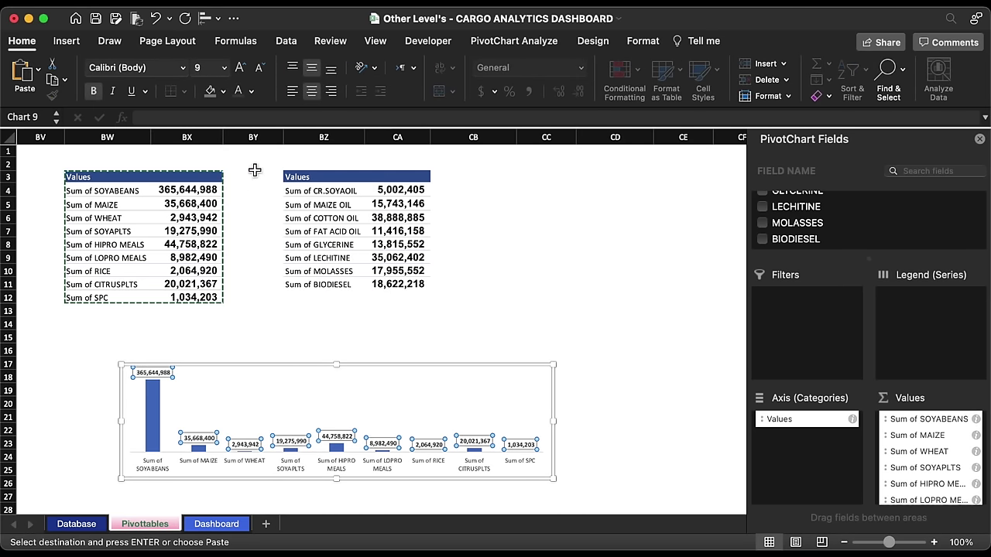
click(224, 68)
click(222, 151)
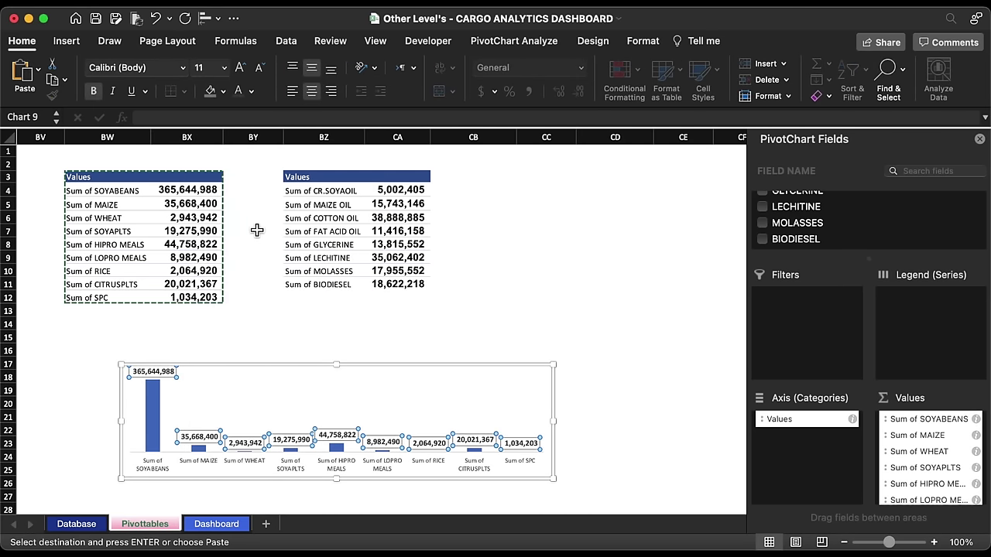
mouse_move(343, 368)
mouse_down()
mouse_move(337, 388)
mouse_move(353, 361)
mouse_up()
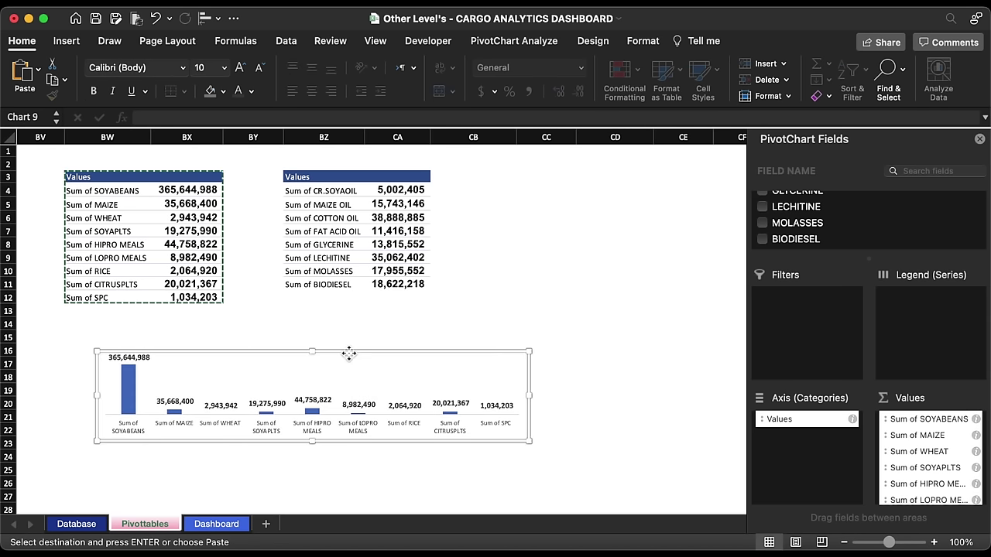
click(324, 244)
- Insert a clustered column chart of the oil totals, resized and placed beside the grains chart
click(446, 70)
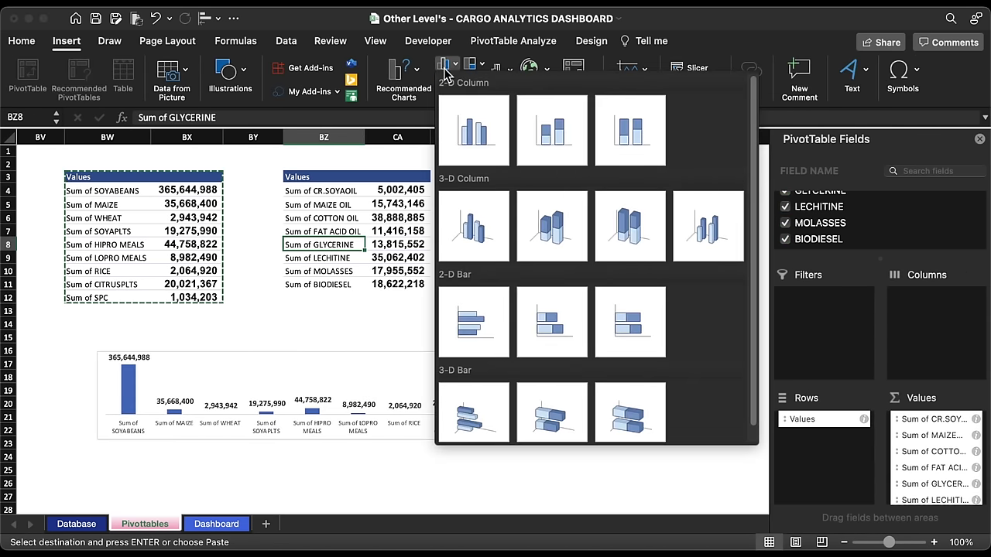
click(480, 138)
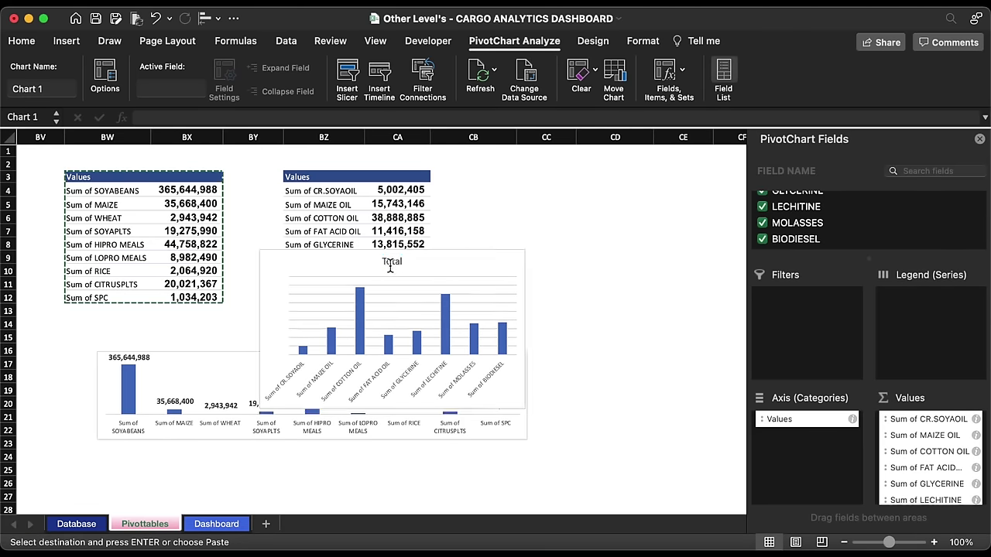
drag(258, 329, 110, 329)
drag(318, 411, 324, 374)
drag(167, 255, 408, 342)
click(107, 190)
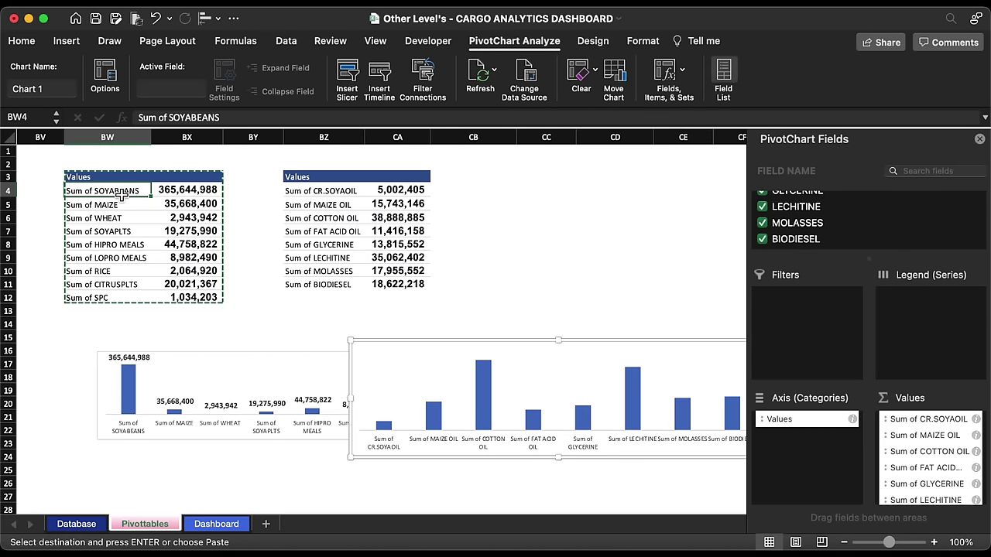
drag(168, 117, 100, 118)
- Rename the SOYABEANS, MAIZE, WHEAT and SOYAPLTS labels without the 'Sum of' prefix
key(BackSpace)
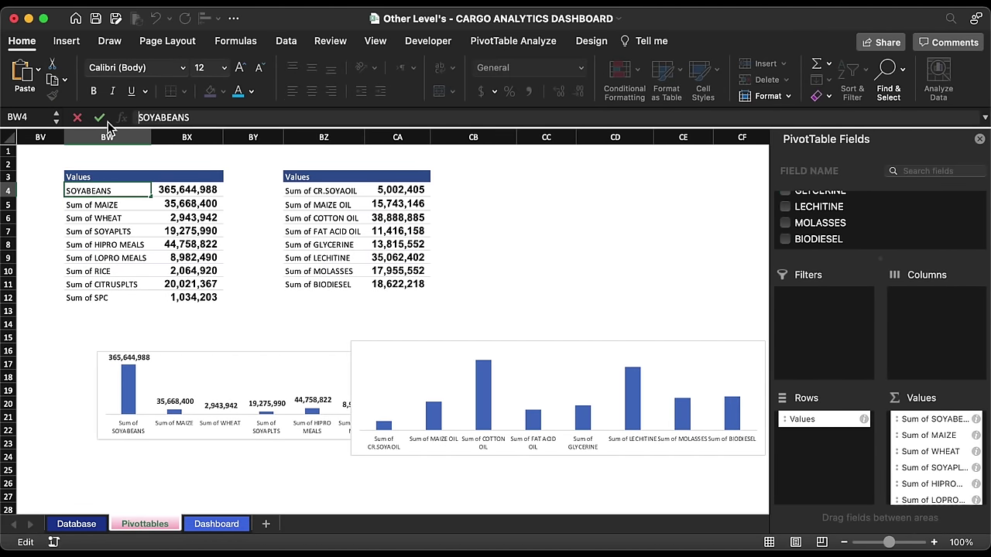
key(Return)
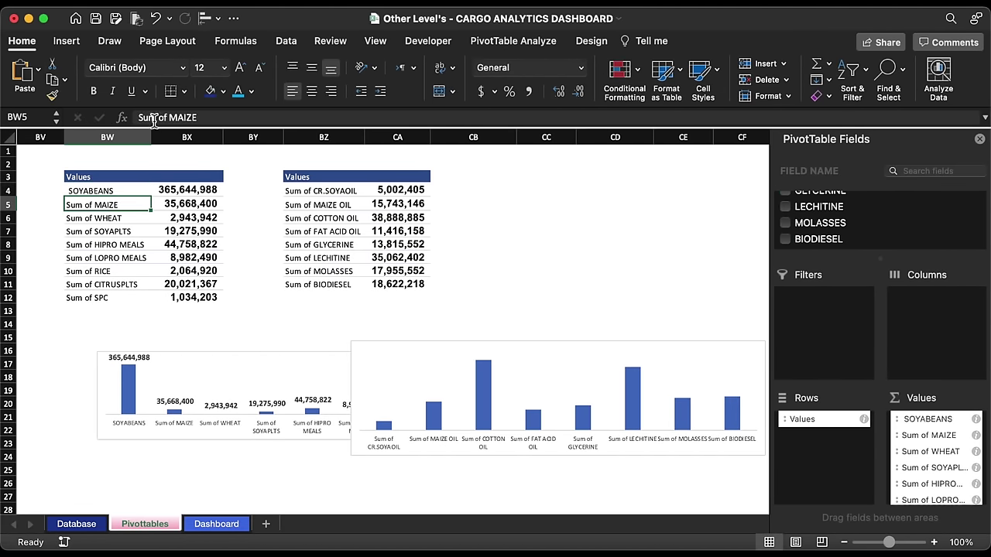
drag(168, 118, 139, 118)
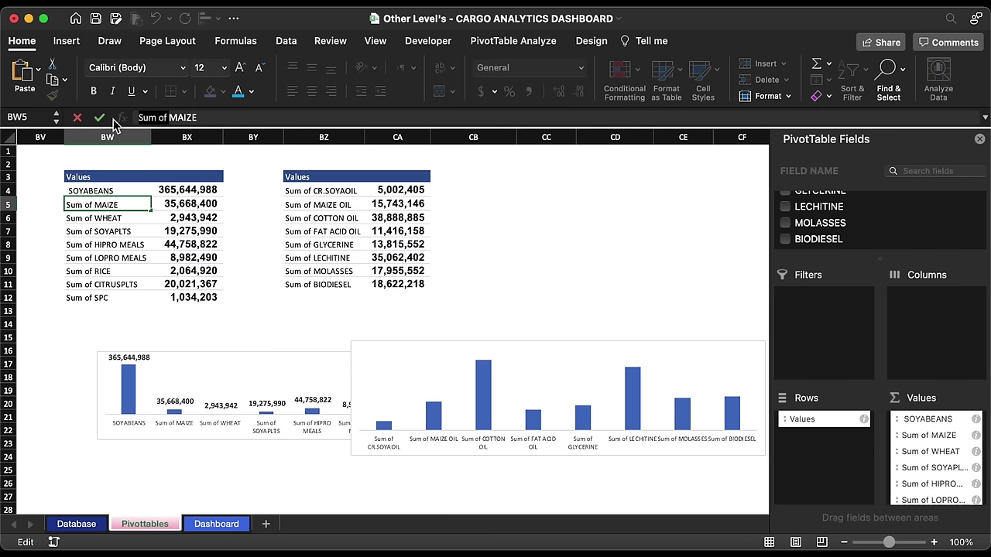
key(BackSpace)
key(Return)
key(Return)
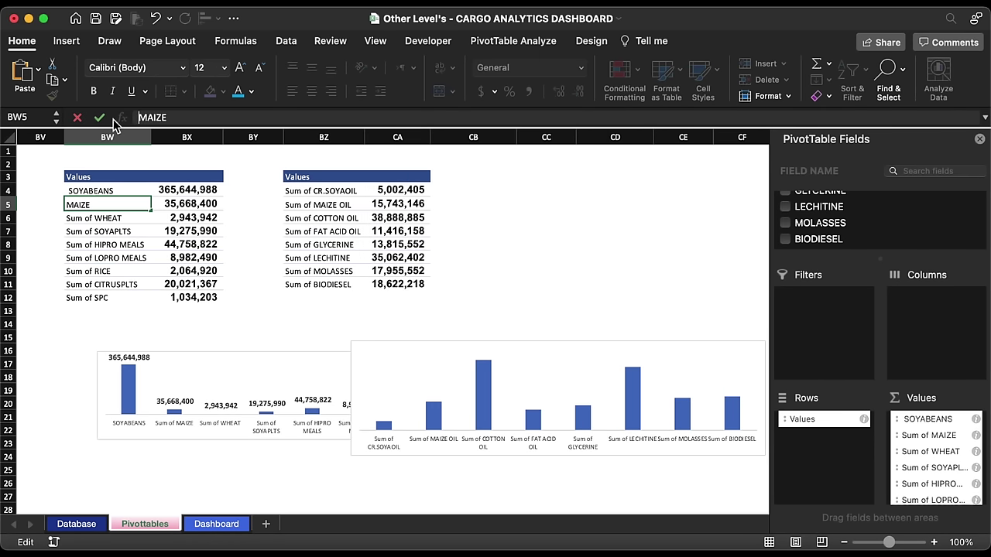
key(Return)
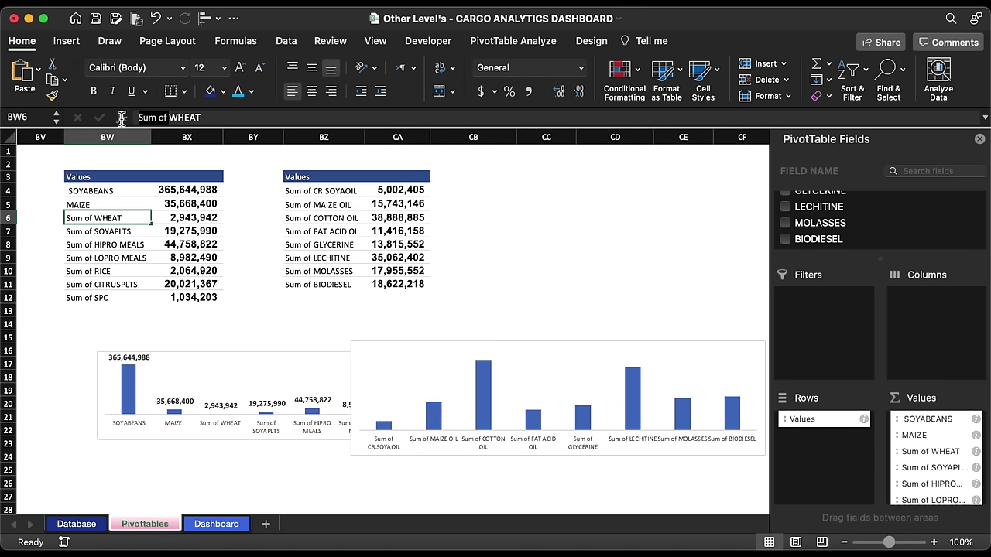
drag(169, 117, 121, 118)
key(BackSpace)
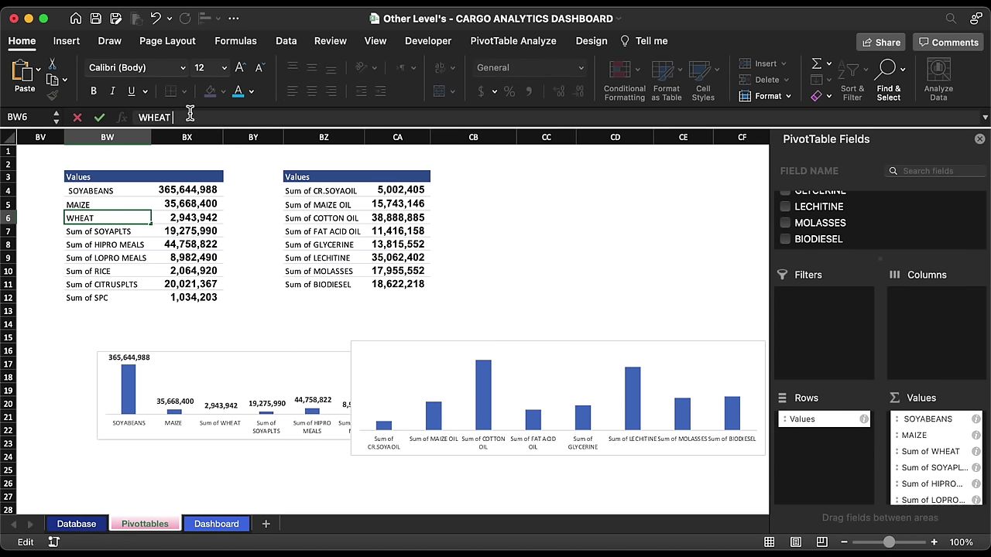
key(Return)
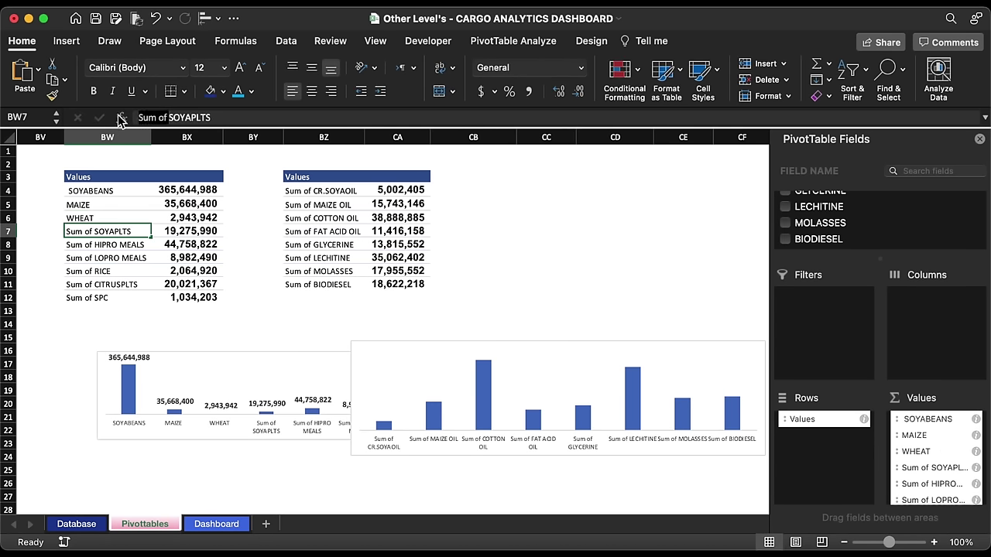
drag(169, 118, 122, 117)
key(BackSpace)
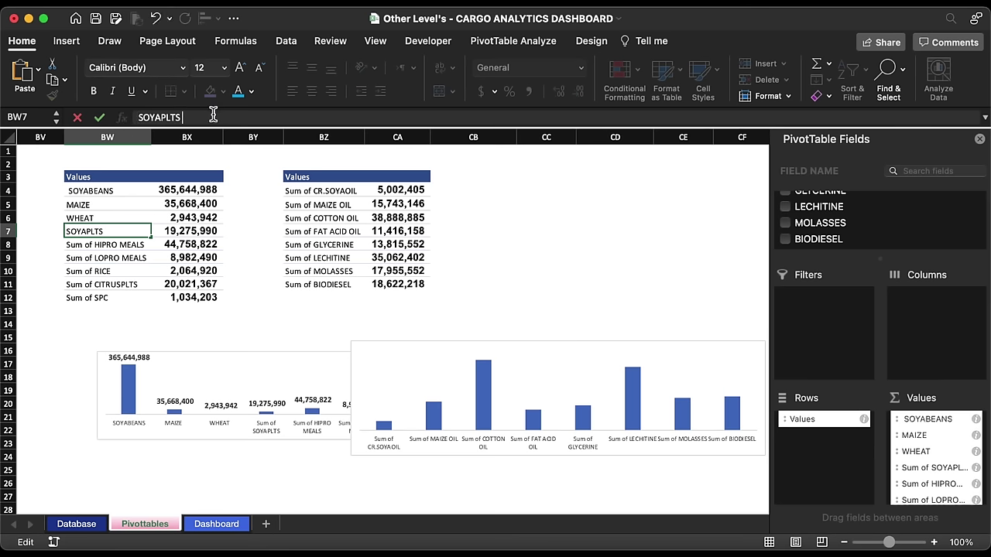
key(Return)
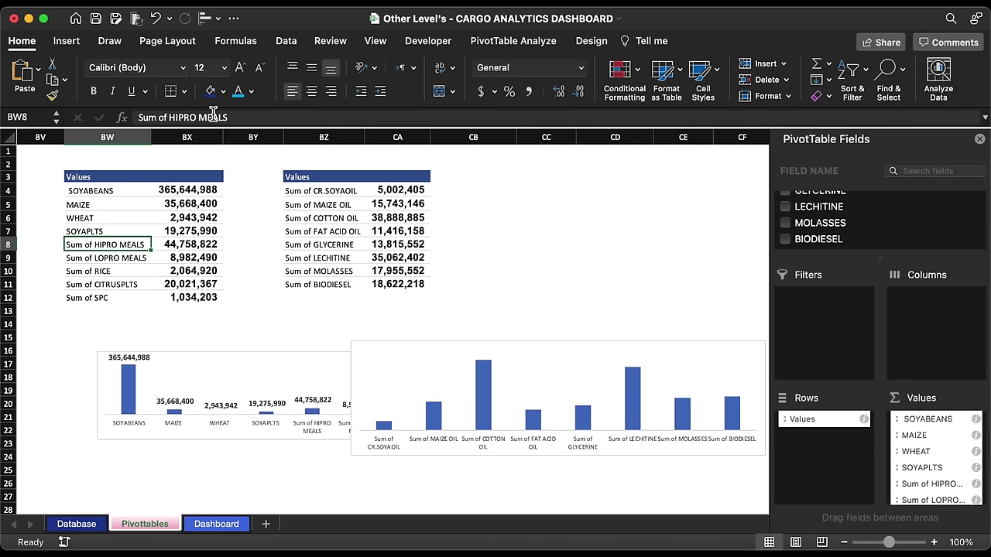
- Strip 'Sum of' from the HIPRO MEALS, LOPRO MEALS, RICE and SPC labels
key(BackSpace)
drag(169, 117, 128, 118)
key(Return)
key(BackSpace)
key(Return)
key(BackSpace)
key(Return)
click(97, 297)
key(BackSpace)
key(Return)
- Fix the CITRUSPLTS label and remove the leading space from LOPRO MEALS
click(116, 284)
key(BackSpace)
key(Return)
click(97, 257)
click(141, 117)
key(BackSpace)
key(Return)
- Strip 'Sum of' from the CR.SOYAOIL, MAIZE OIL, COTTON OIL and FAT ACID OIL labels
click(329, 196)
key(BackSpace)
key(Return)
key(BackSpace)
key(Return)
key(BackSpace)
key(Return)
key(BackSpace)
key(Return)
- Strip 'Sum of' from the GLYCERINE, LECHITINE, MOLASSES and BIODIESEL labels
key(BackSpace)
key(Return)
key(BackSpace)
key(Return)
key(BackSpace)
key(Return)
key(BackSpace)
key(Return)
- Add Outside End value labels above the oil chart's bars
click(490, 375)
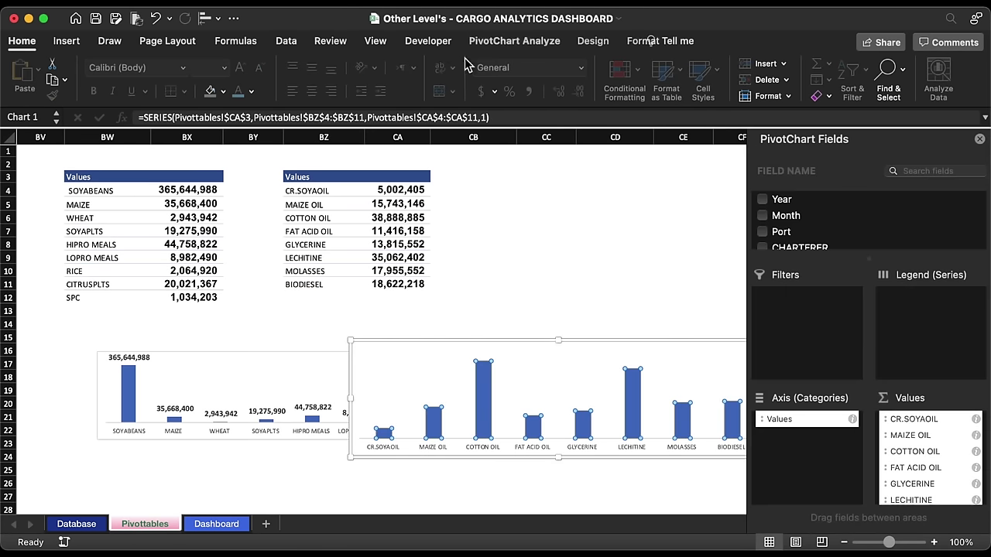
click(593, 344)
click(593, 40)
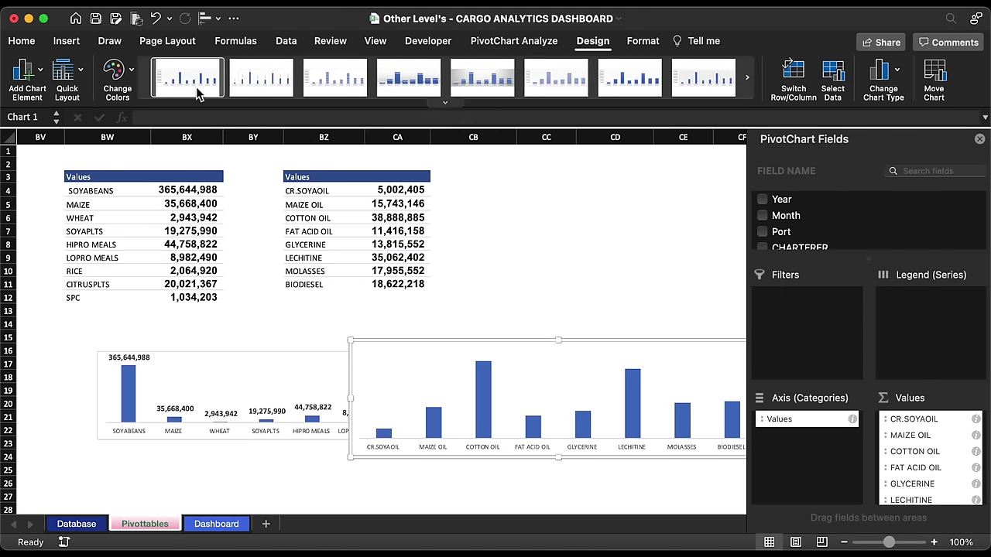
click(24, 70)
mouse_move(70, 147)
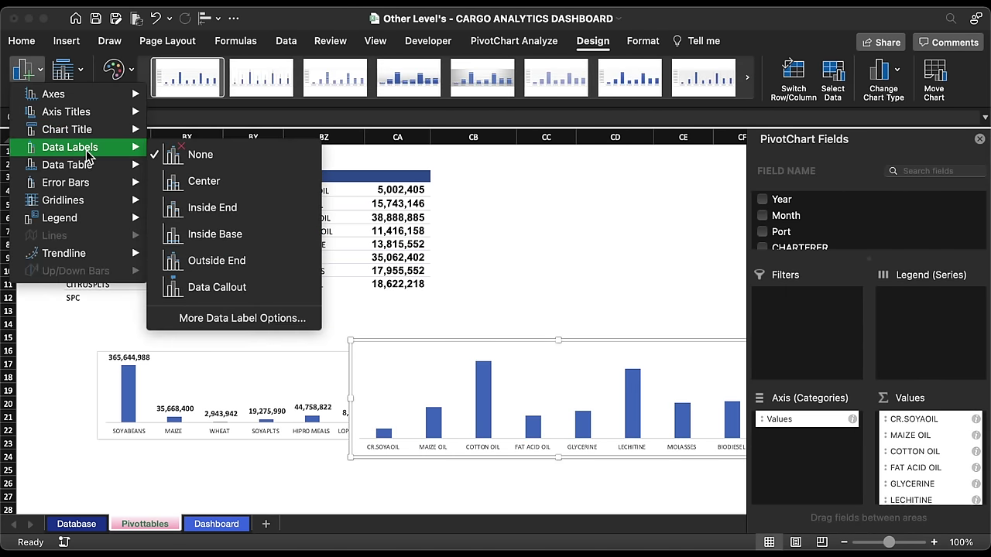
click(262, 261)
- Format the oil chart's data labels in Arial at size 11
click(21, 43)
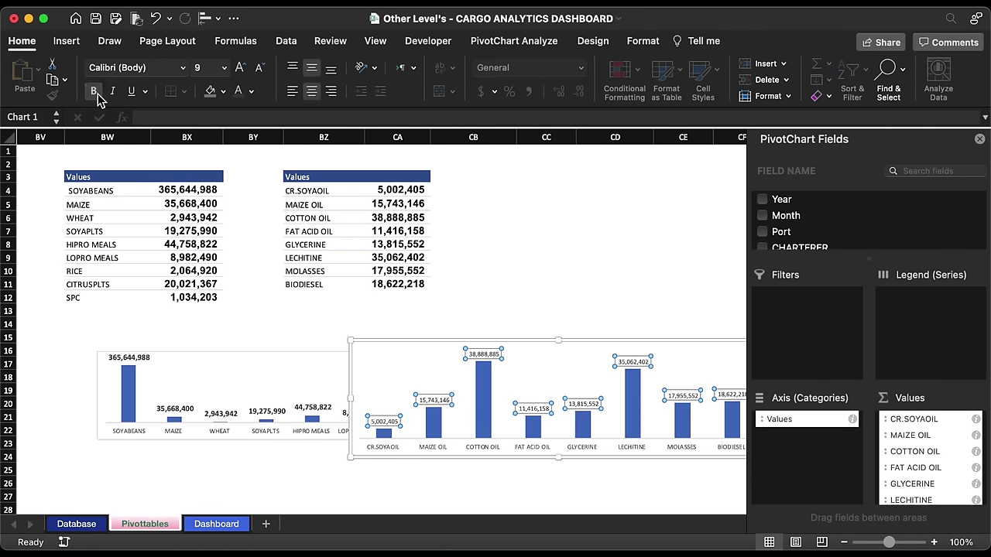
click(182, 68)
click(155, 193)
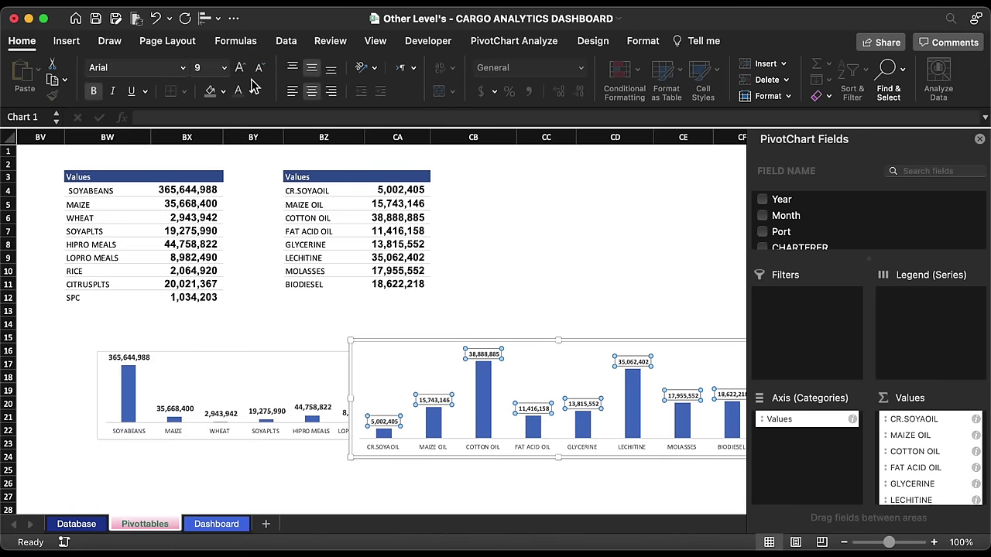
click(251, 90)
click(249, 91)
click(224, 67)
click(214, 155)
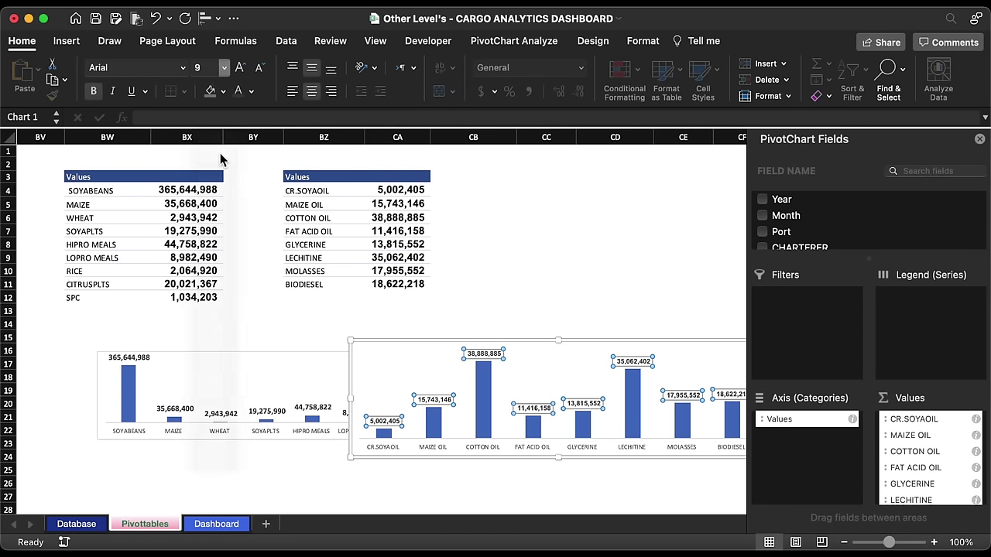
- Shorten the oil chart and move it with the grains chart onto the Dashboard sheet
drag(553, 346, 556, 369)
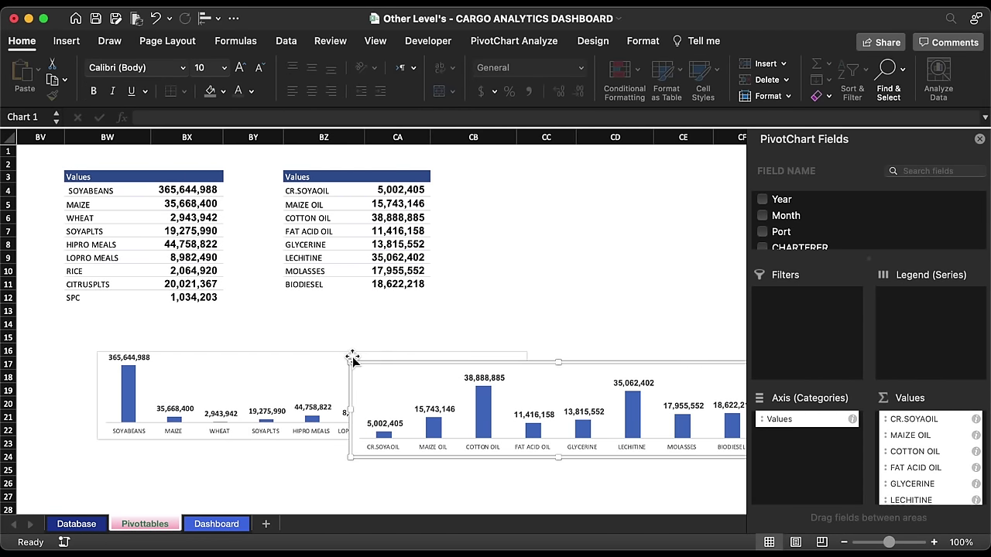
shift+click(351, 359)
key(super+x)
key(ctrl+Page_Down)
key(super+v)
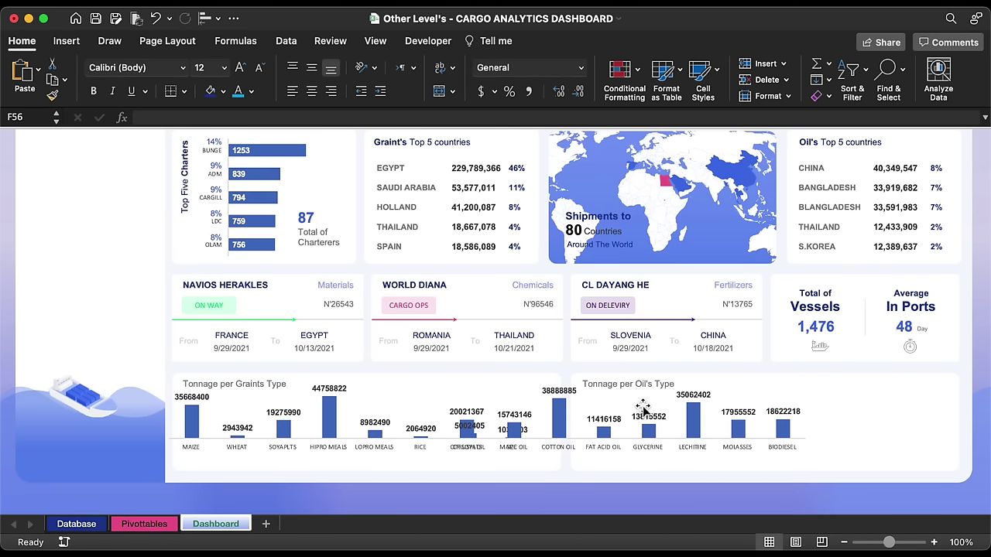
- Move the oil chart into the right panel and the grains chart into the left panel
click(643, 409)
drag(504, 387, 641, 396)
click(457, 380)
drag(456, 380, 472, 398)
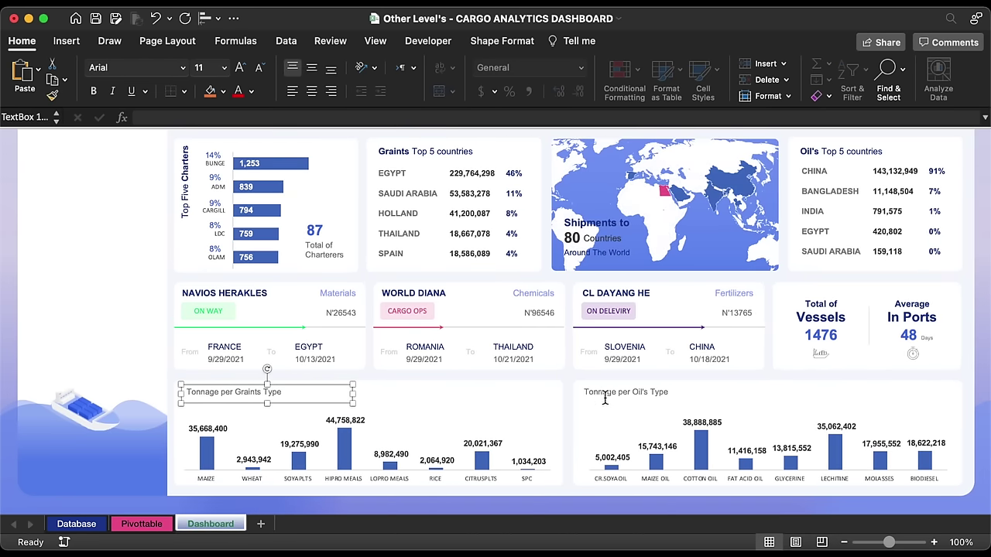
- Copy both chart titles to the right and right-align the copies
shift+click(605, 394)
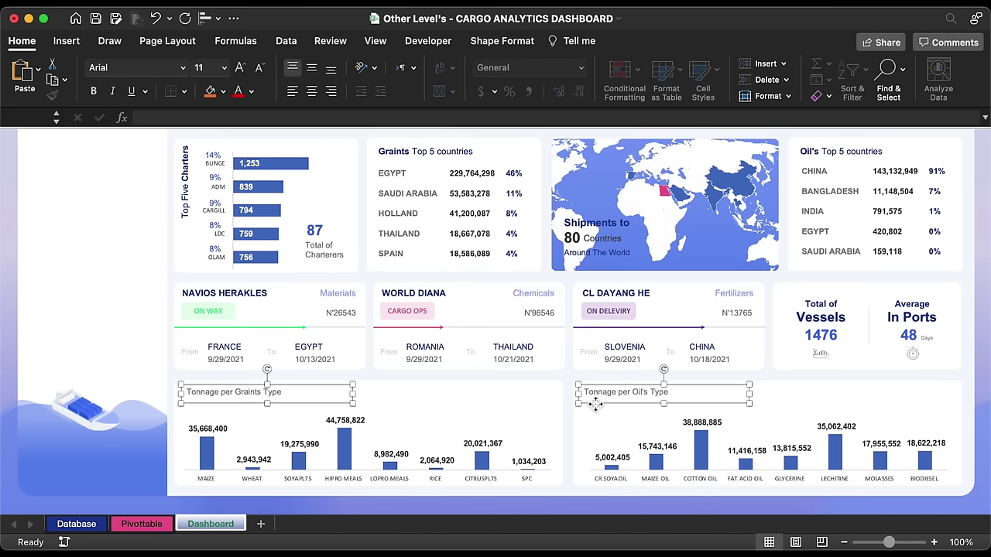
drag(595, 403, 805, 387)
click(331, 92)
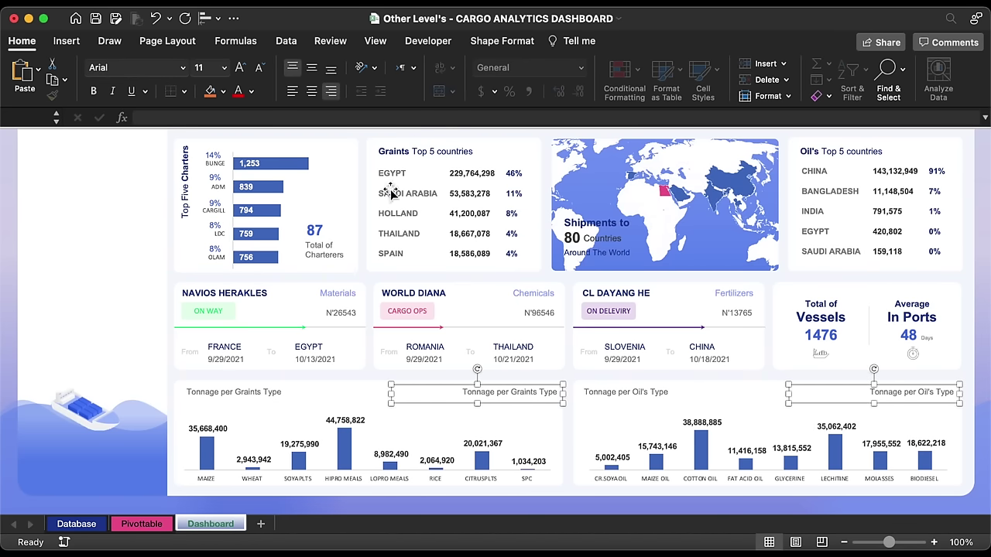
- Clear all the text from the grains title copy
click(479, 401)
double_click(480, 398)
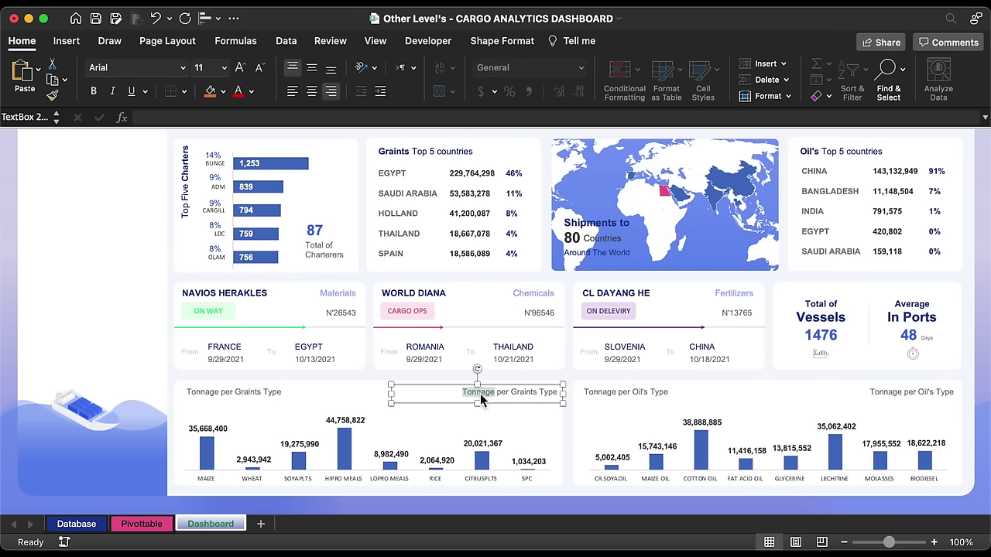
key(shift+End)
key(Delete)
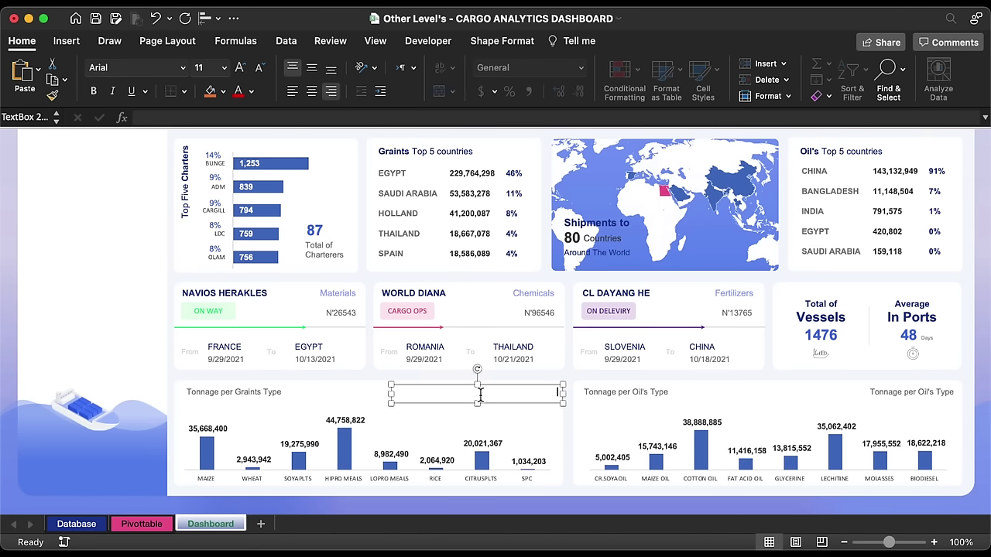
click(438, 118)
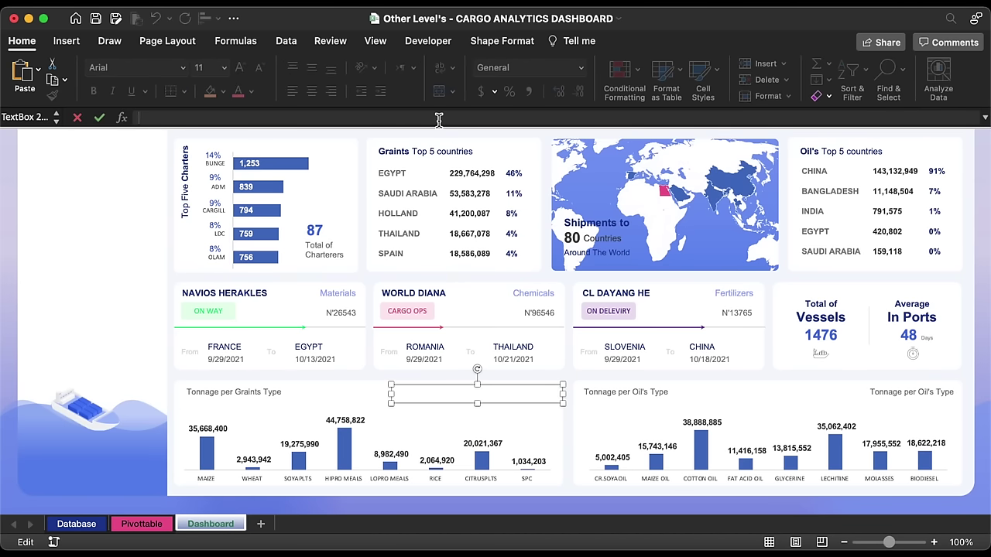
- Link the title copies to the grains total 500,395,122 and the oil total 156,506,318
text(=)
click(133, 525)
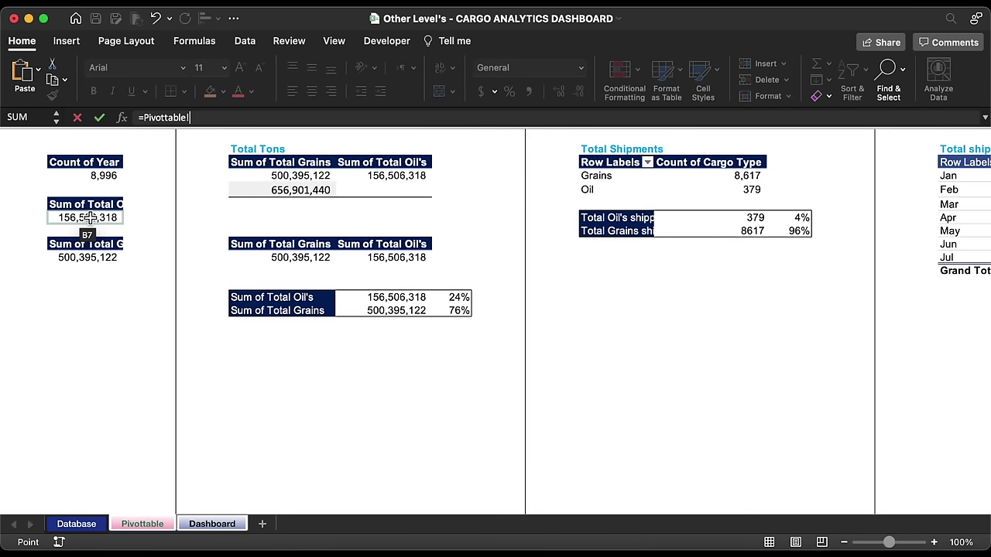
click(100, 270)
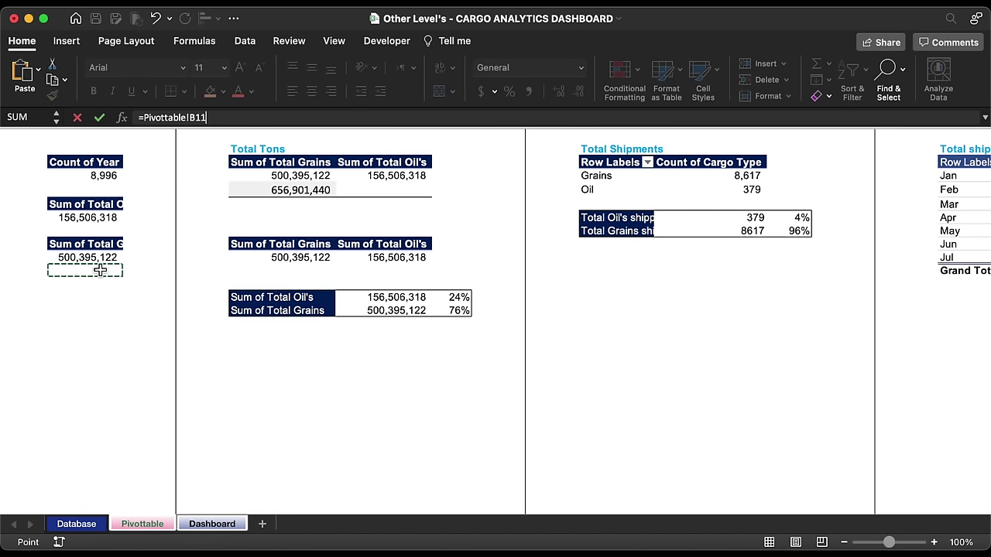
key(BackSpace)
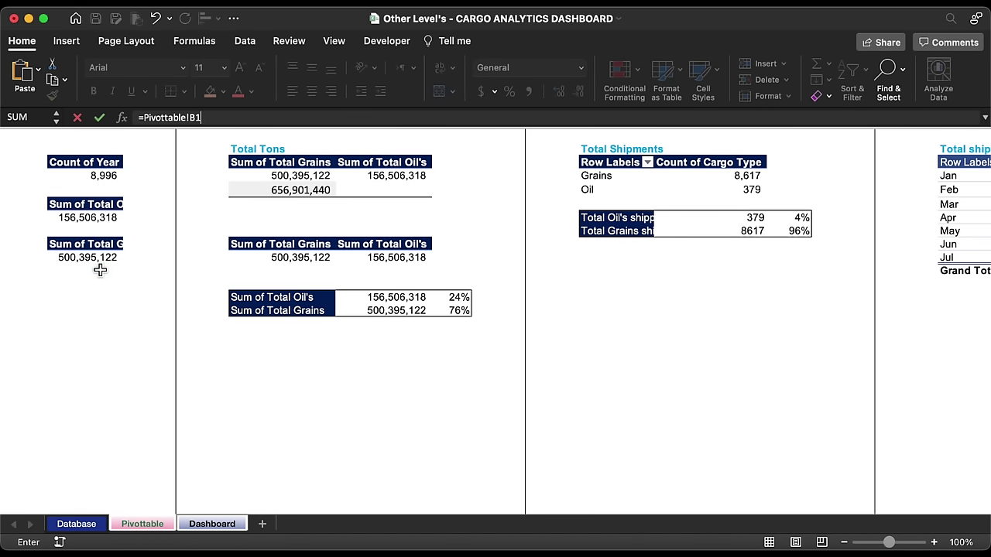
key(Return)
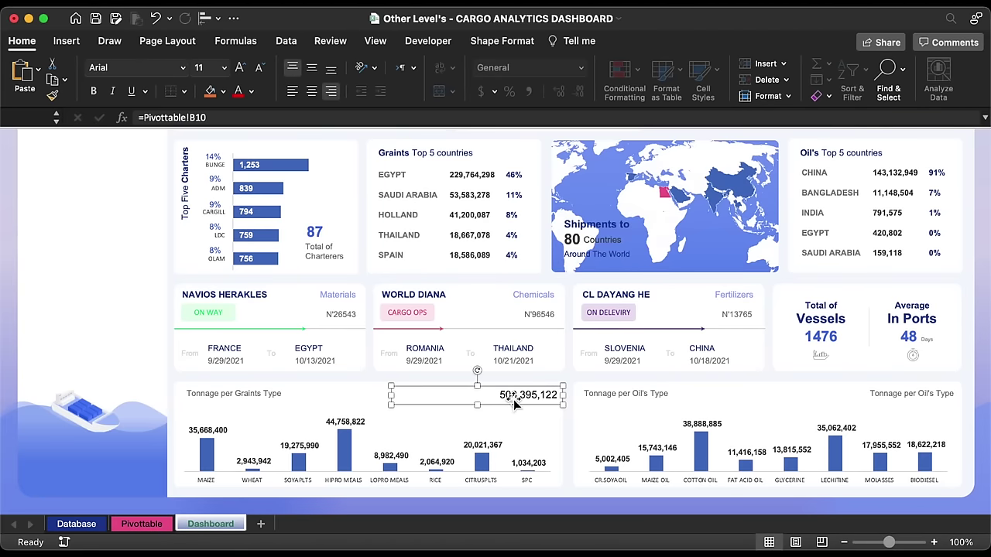
click(859, 395)
text(=Pivottable!B7)
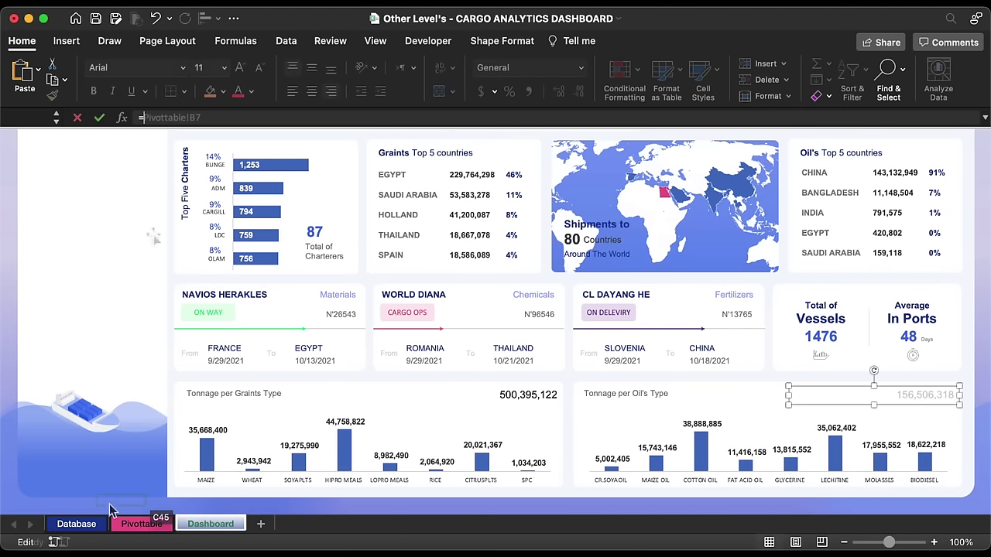
key(Return)
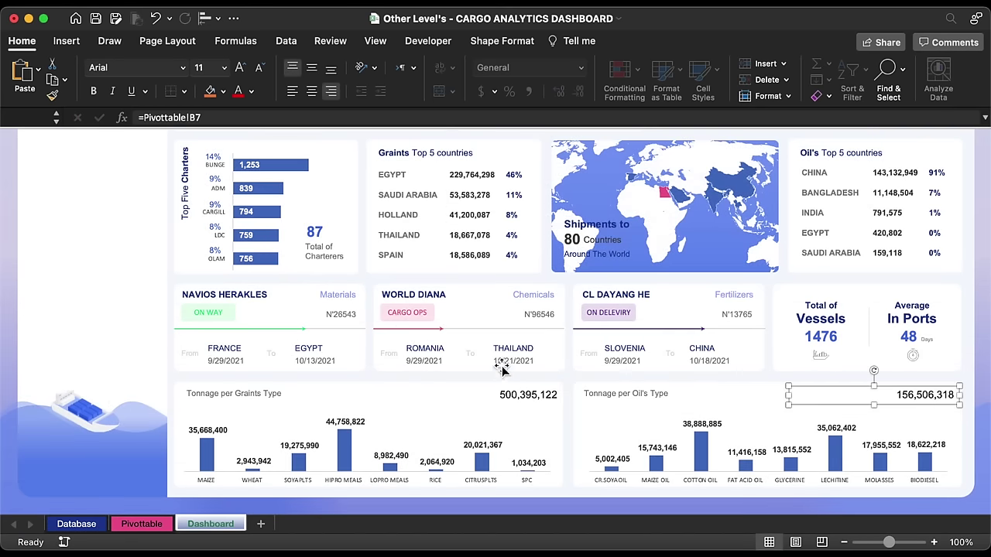
- Copy the 1476 vessel total's bold blue style onto both tonnage totals with Format Painter
click(320, 236)
click(323, 235)
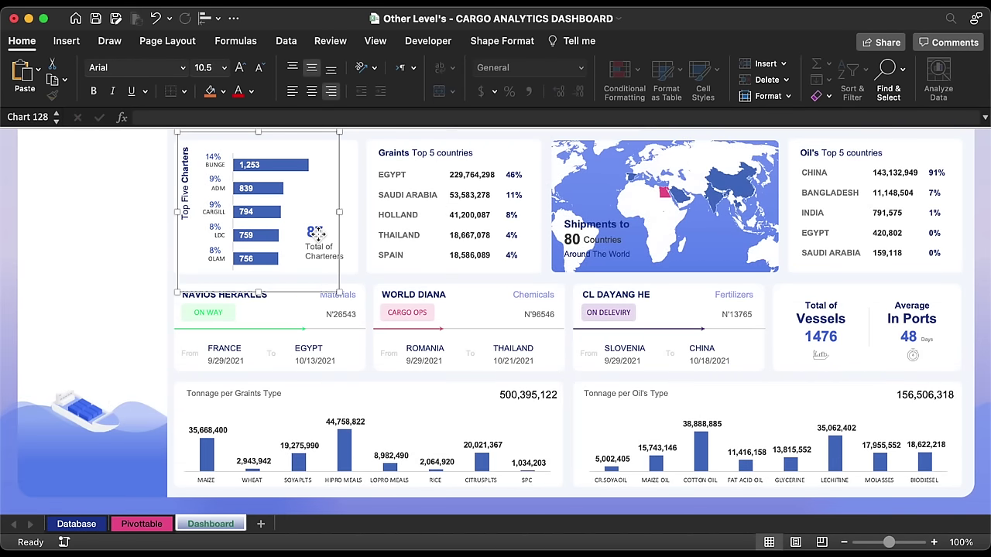
click(830, 338)
click(831, 337)
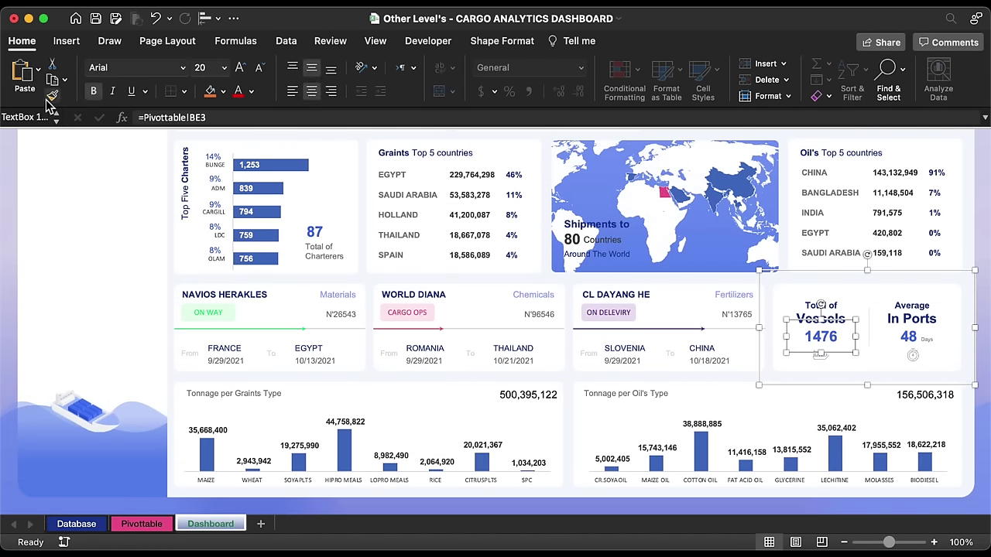
double_click(49, 99)
click(522, 396)
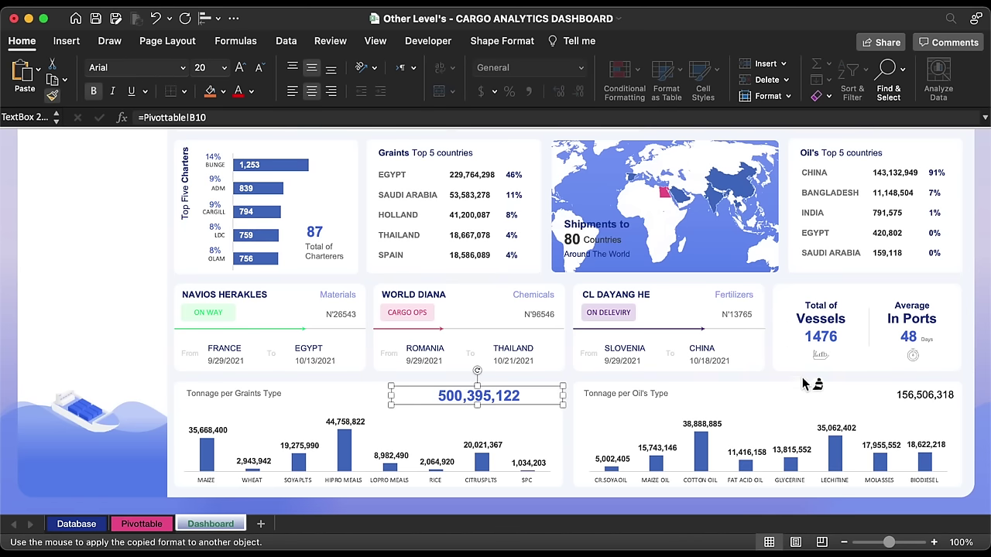
click(912, 396)
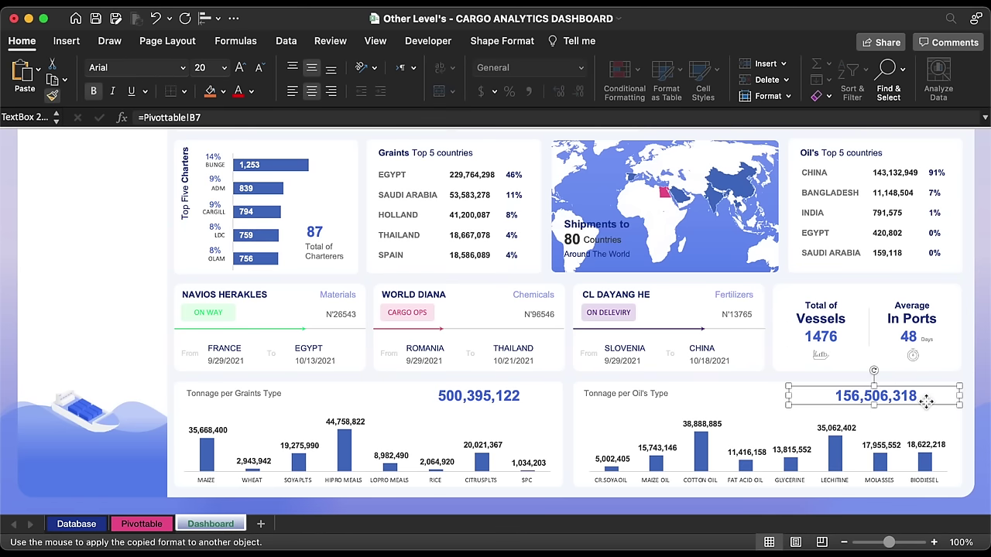
- Right-align both tonnage totals and reduce their font size
shift+click(493, 395)
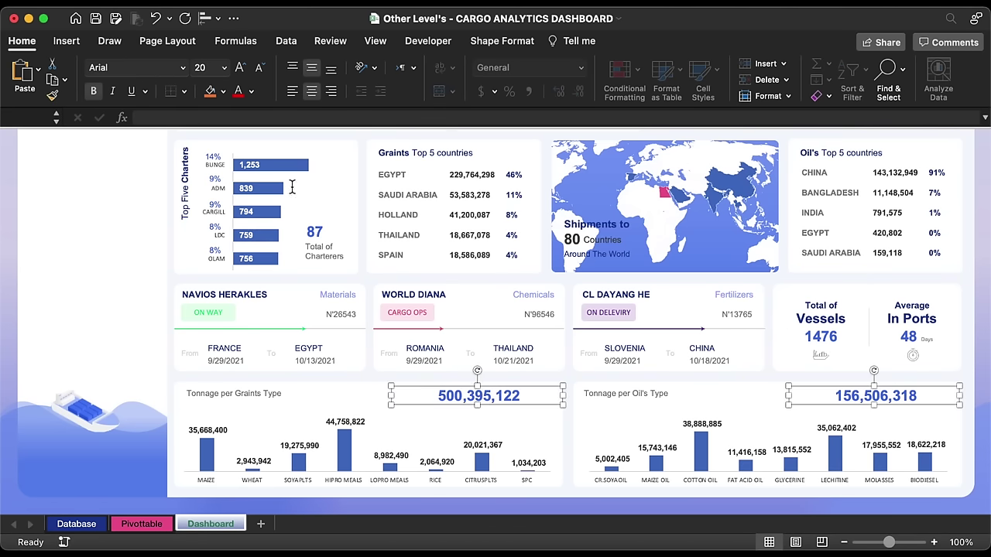
click(331, 92)
click(260, 68)
- Shrink and narrow both tonnage totals, then add a size-10 'Tons' label beside 500,395,122
click(259, 68)
click(260, 68)
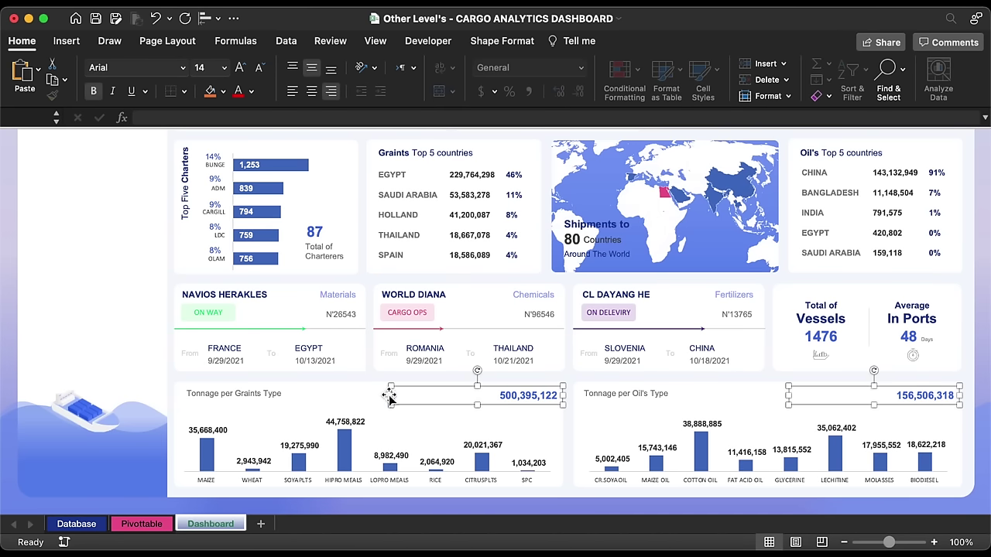
drag(390, 396, 486, 396)
click(249, 393)
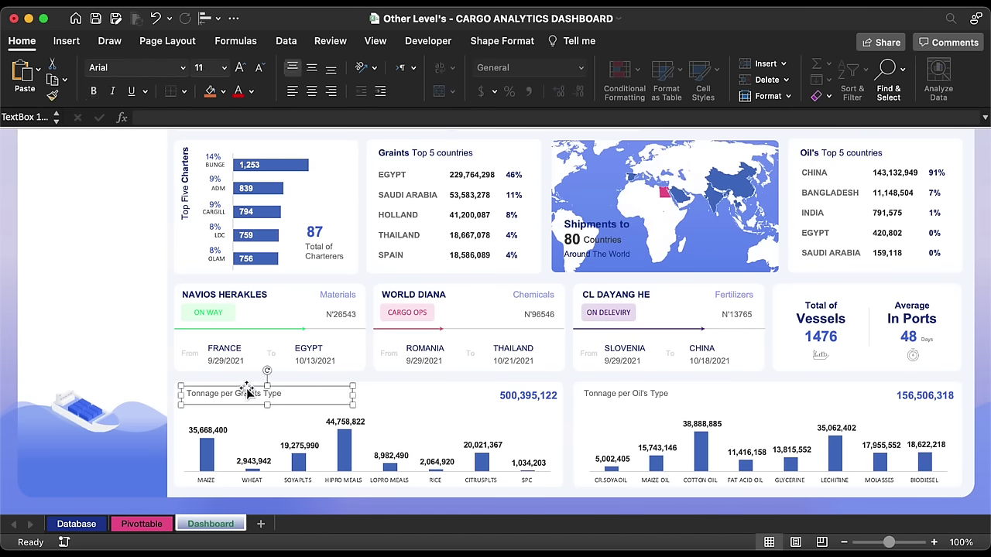
drag(249, 393, 433, 403)
text(Tons)
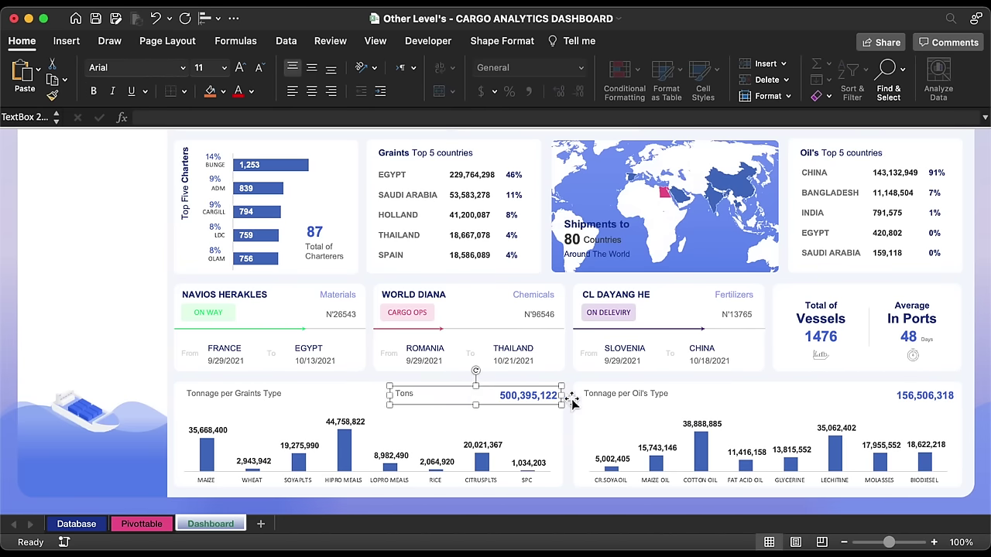
drag(561, 396, 959, 419)
click(261, 68)
click(261, 68)
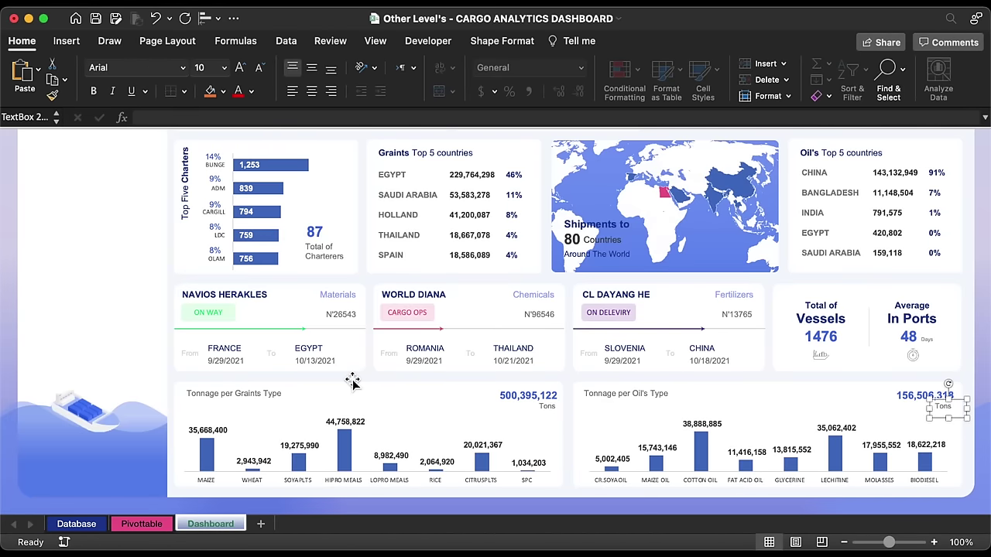
scroll(352, 381, up, 5)
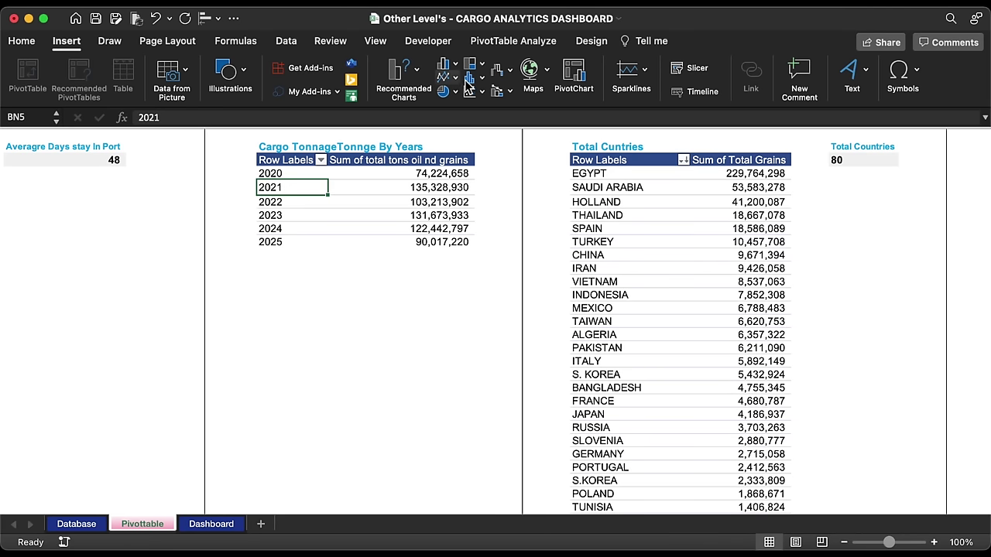
- Insert Year, Port and Cargo Type slicers for the pivot table
click(694, 69)
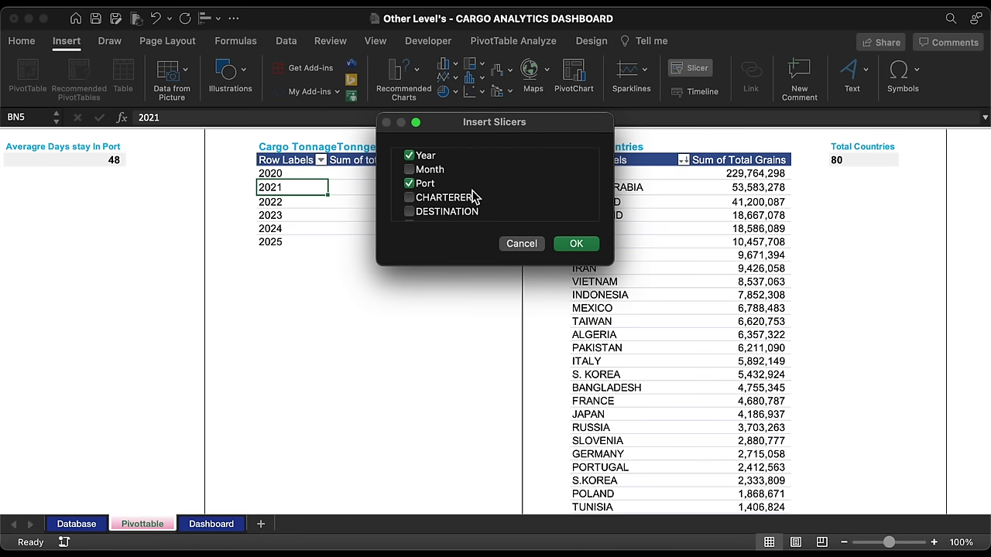
scroll(446, 186, down, 5)
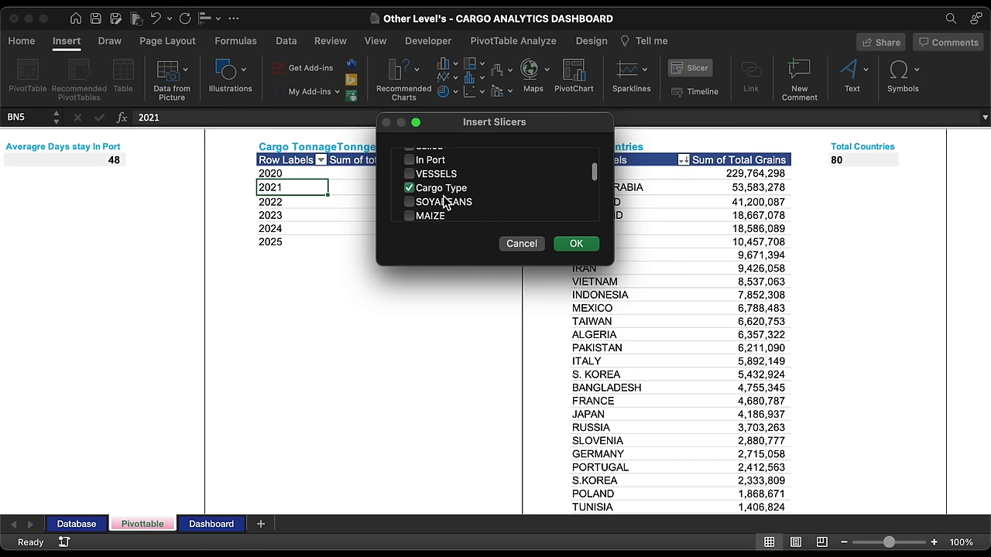
click(561, 247)
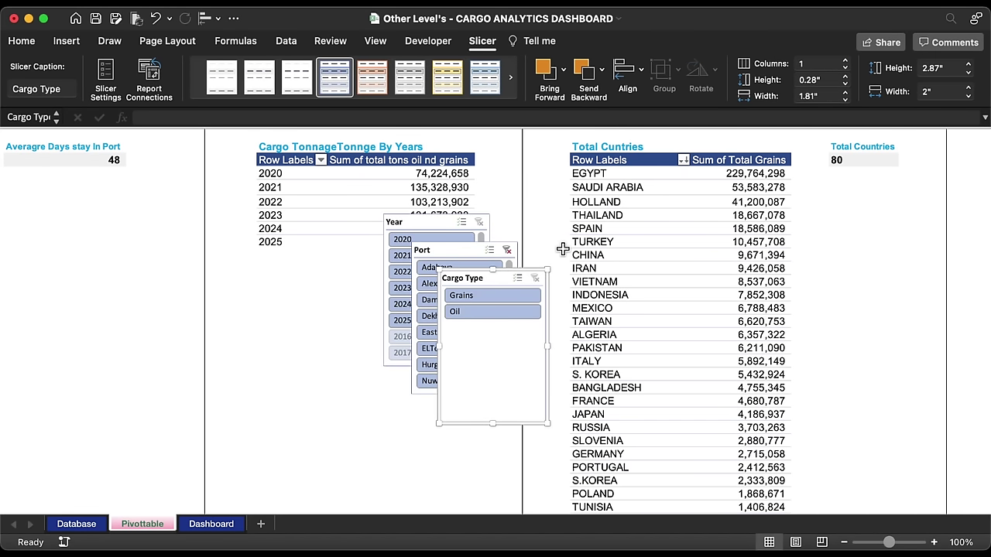
- Give all three slicers the plain white slicer style
click(458, 250)
key(super+a)
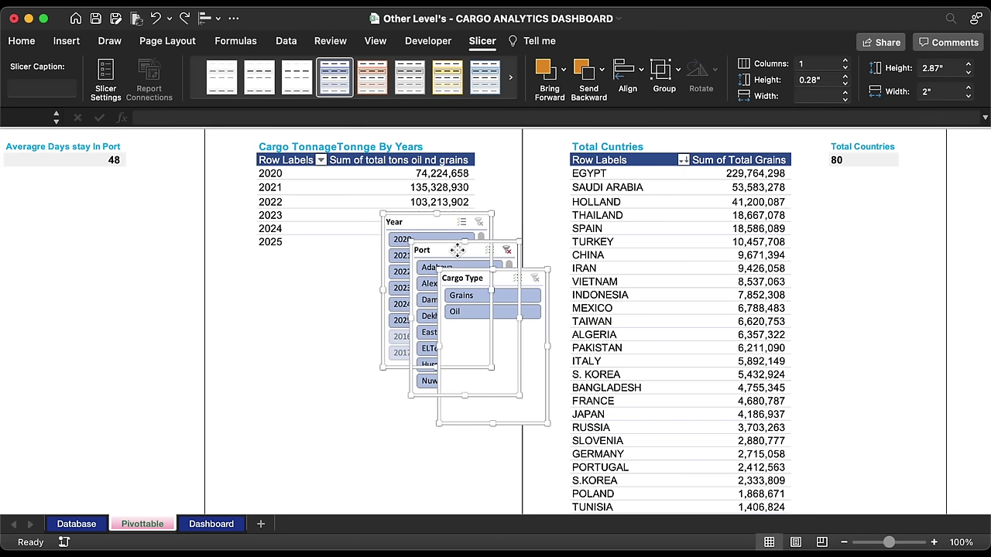
click(296, 79)
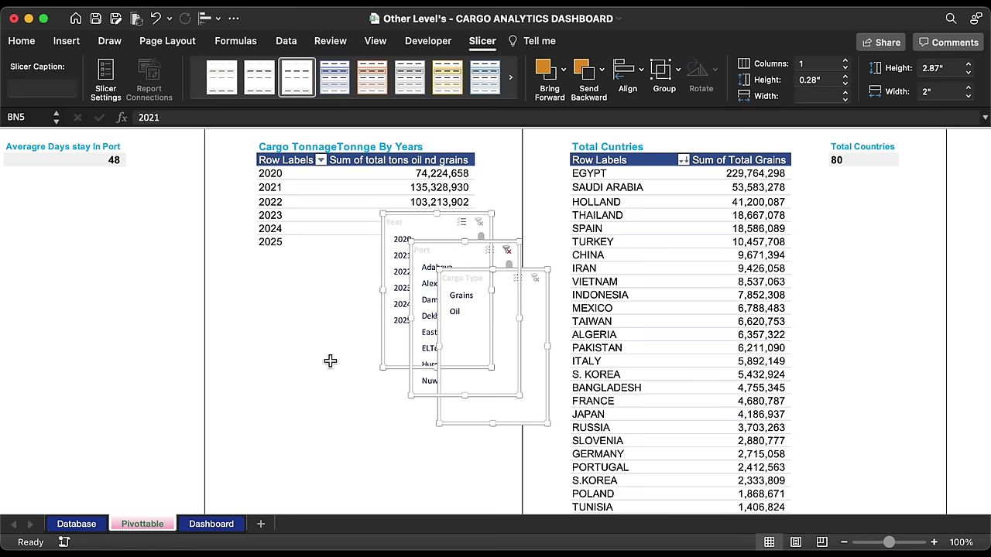
- Move the three slicers from the pivot sheet onto the Dashboard sheet
key(super+x)
click(211, 524)
key(super+v)
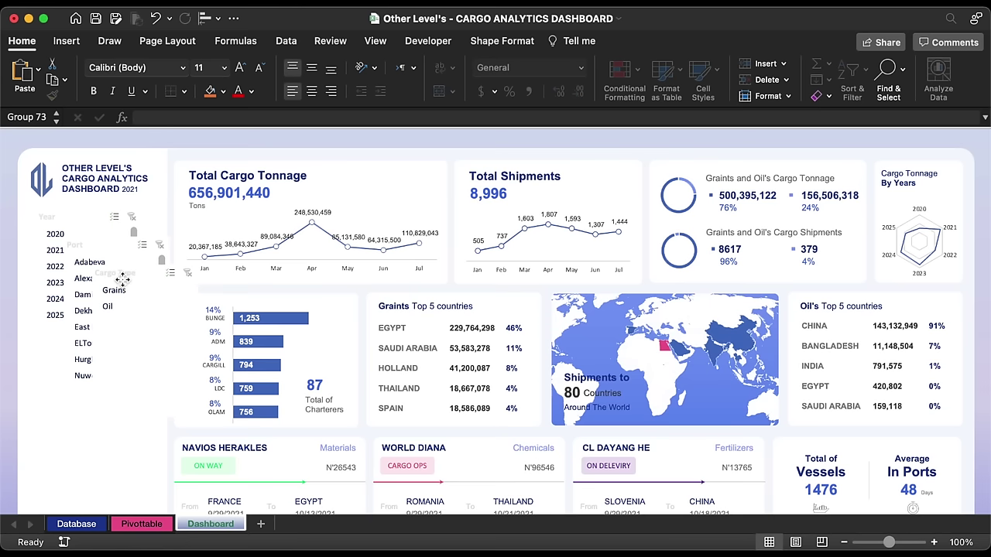
- Set the Year slicer to 3 columns and shorten it to fit its years
drag(122, 279, 221, 268)
drag(122, 255, 102, 364)
click(85, 216)
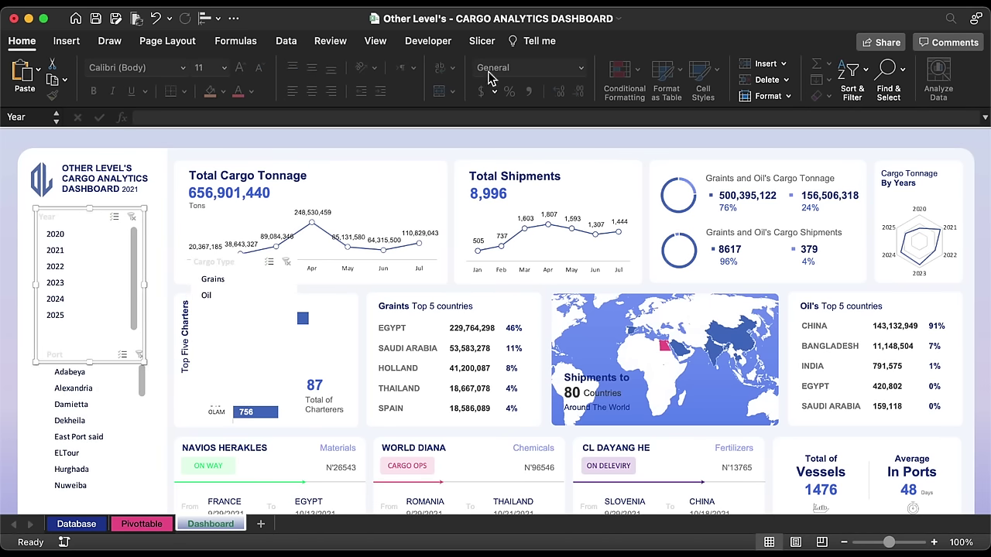
click(483, 41)
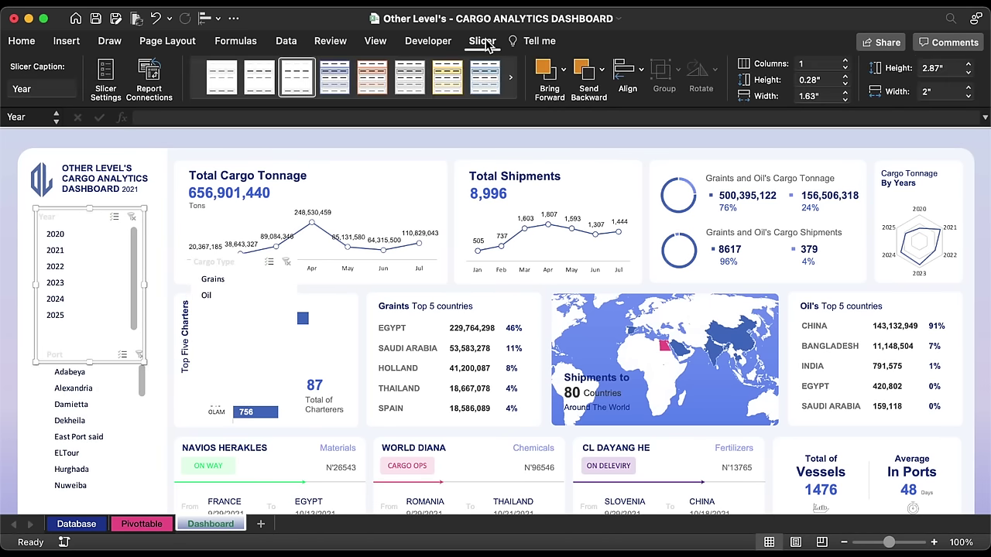
click(846, 62)
click(846, 62)
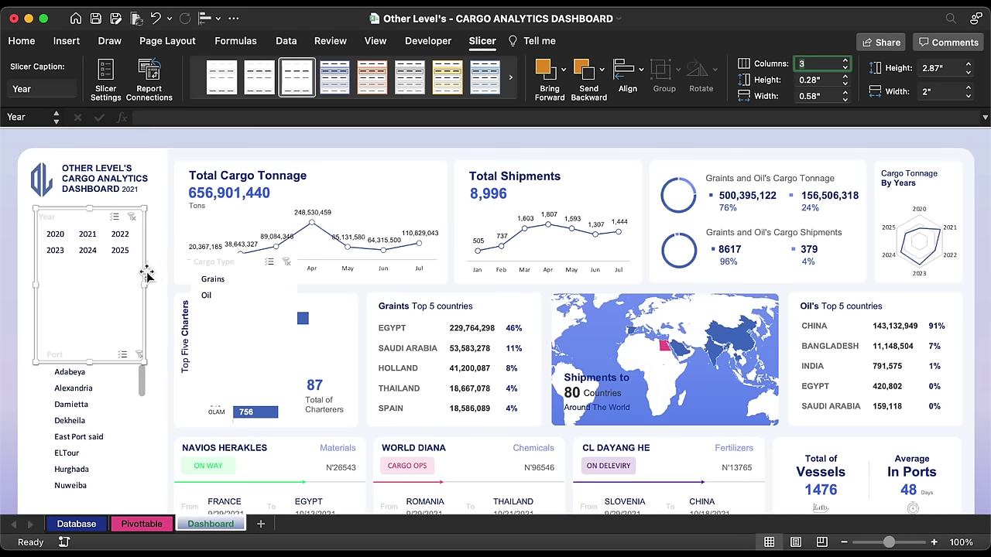
drag(90, 364, 93, 279)
- Set the Port and Cargo Type slicers to 2 columns, shortening Cargo Type to 1.13 inches
click(96, 356)
drag(96, 356, 79, 310)
click(845, 62)
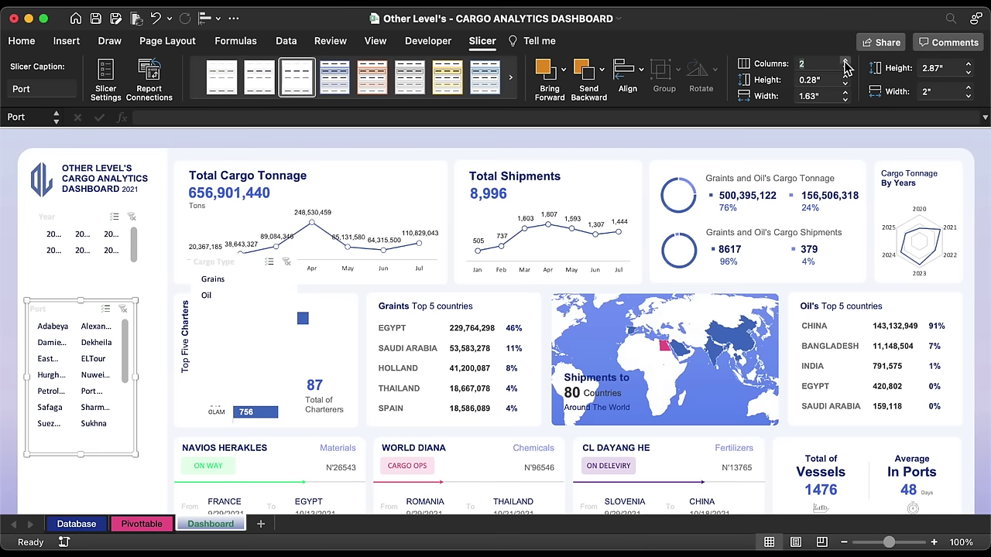
drag(248, 272, 216, 228)
drag(216, 372, 219, 272)
click(844, 63)
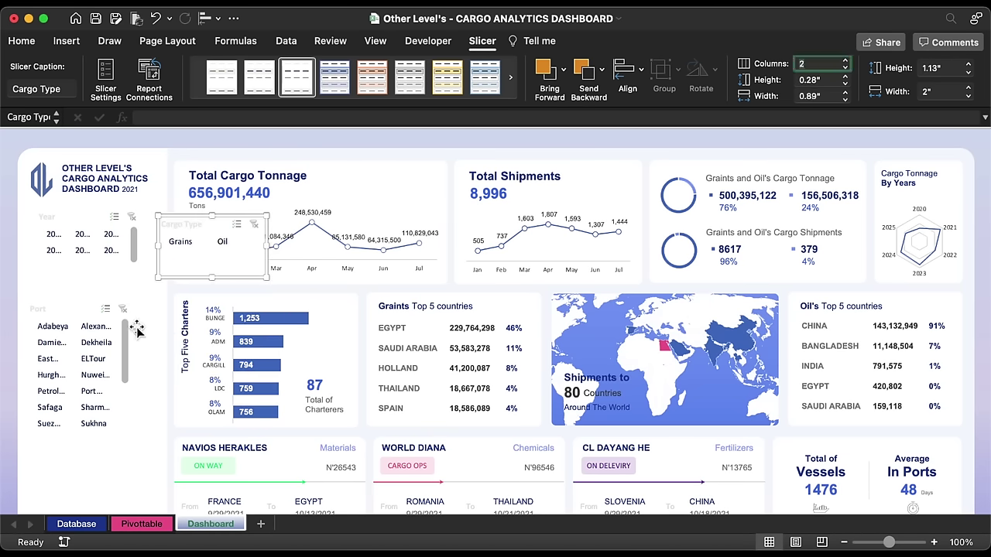
- Stack the Cargo Type, Year and Port slicers down the left panel
scroll(128, 317, down, 3)
drag(80, 228, 73, 312)
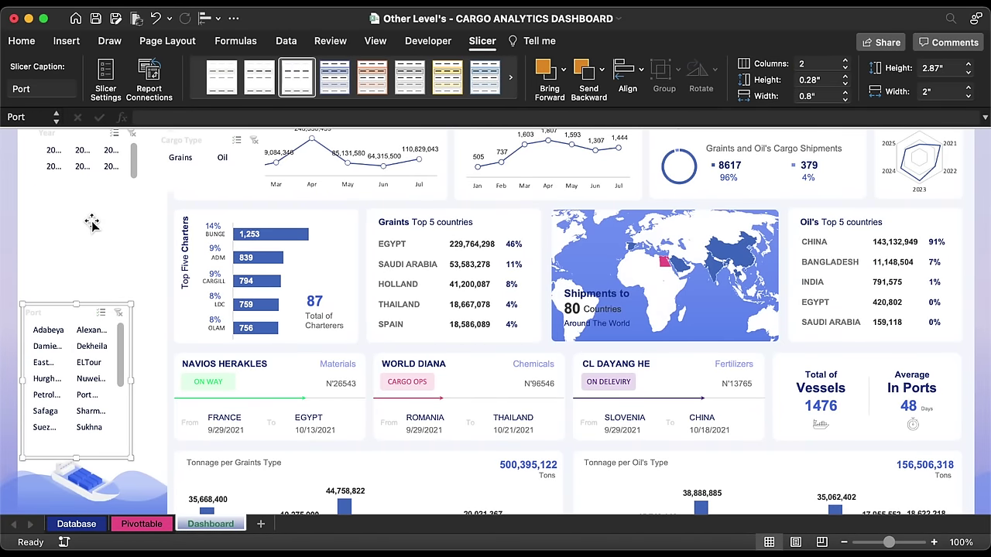
drag(79, 135, 65, 261)
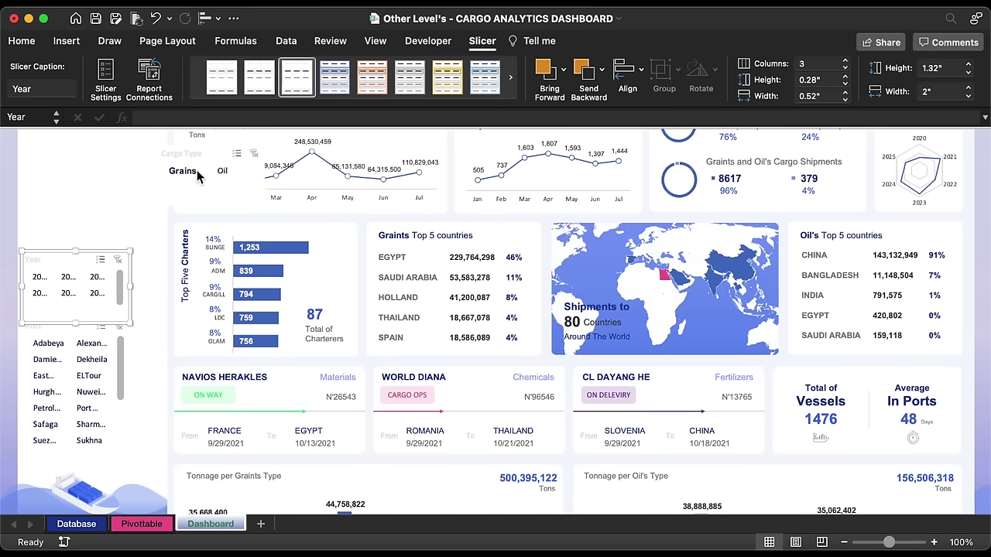
drag(202, 169, 67, 198)
shift+click(68, 312)
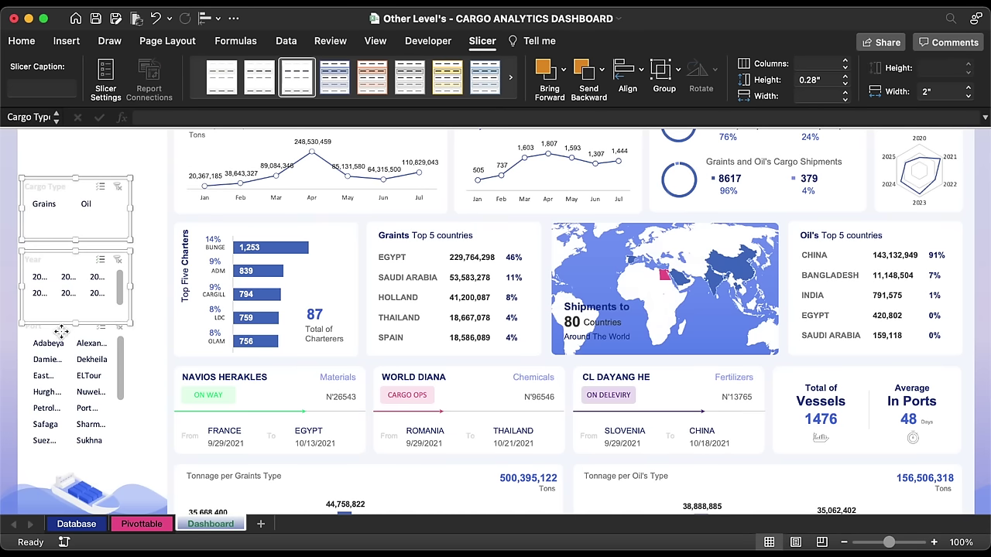
- Turn off headers and hide items with no data for all three slicers
shift+click(61, 331)
right_click(61, 331)
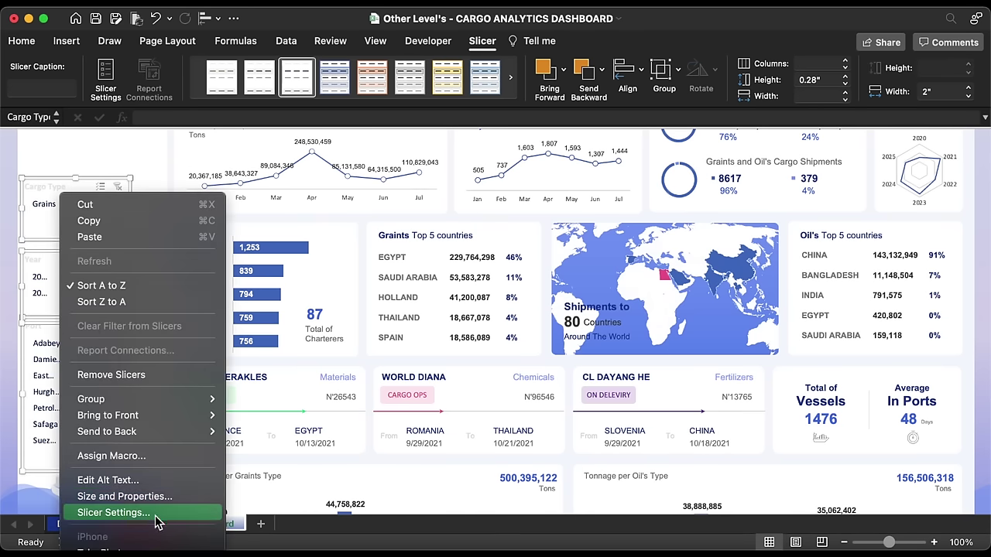
click(114, 513)
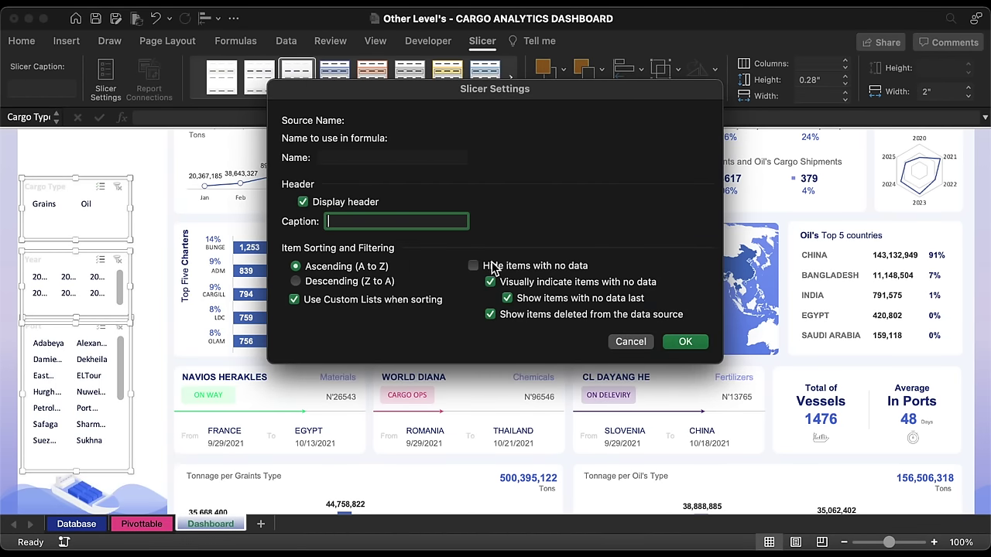
click(491, 267)
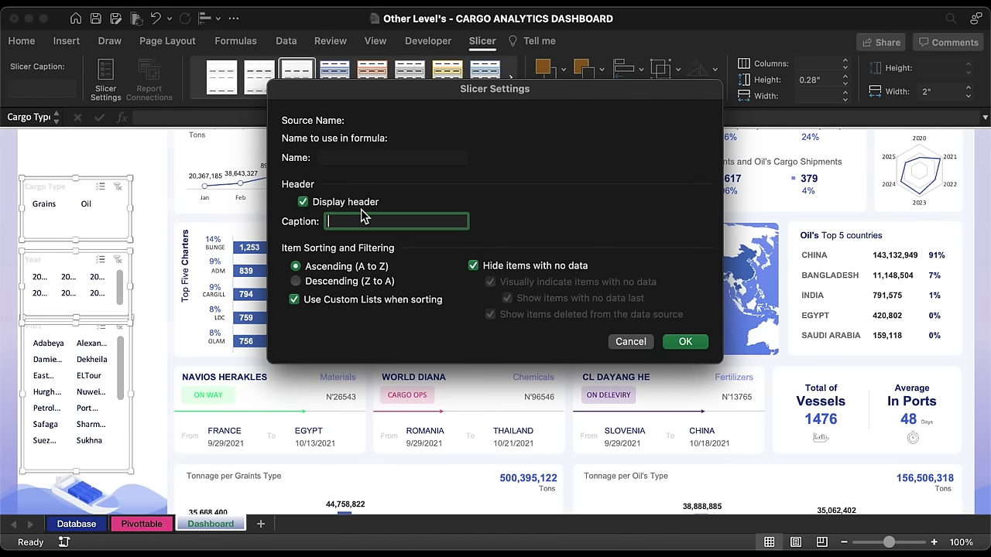
click(685, 343)
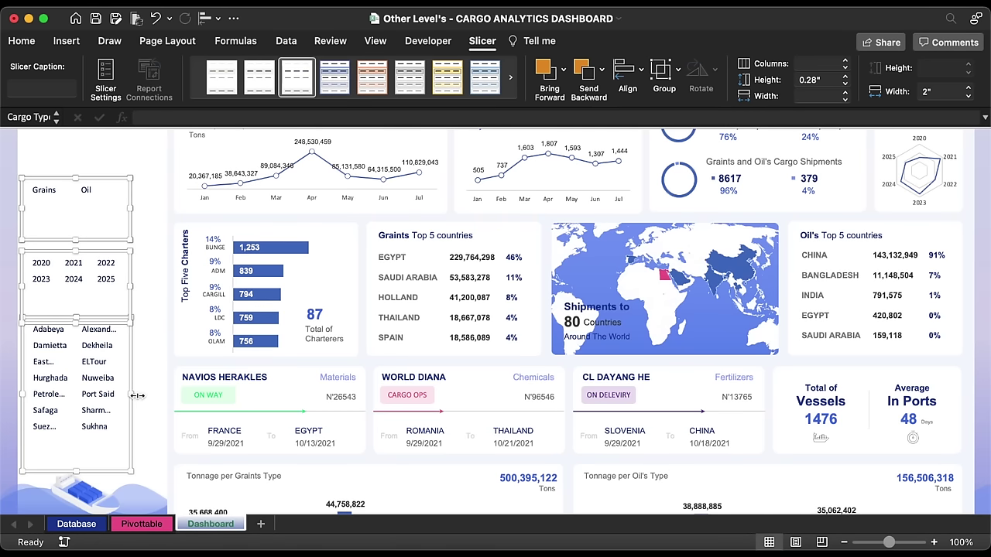
- Widen the three slicers and nudge the Port and Year slicers slightly lower
drag(133, 395, 166, 393)
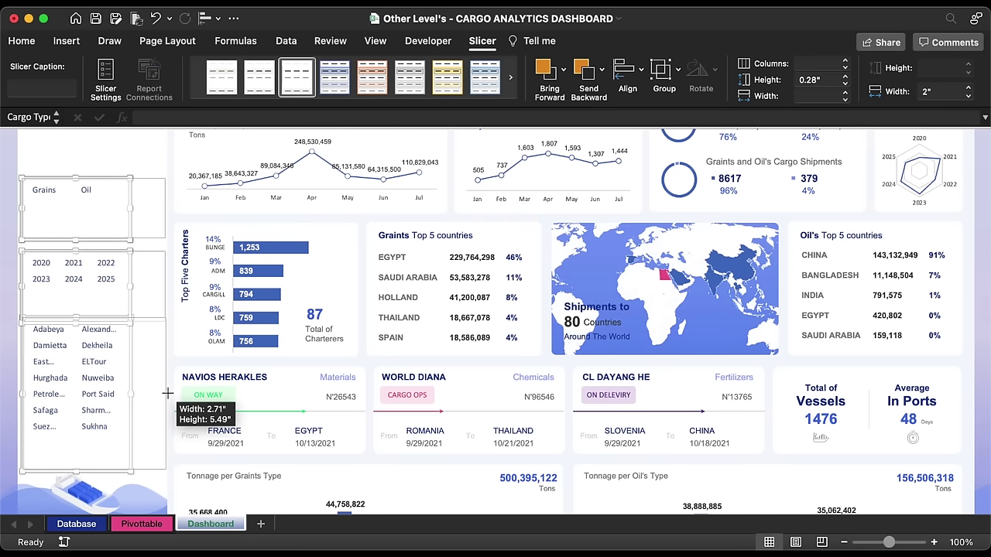
scroll(166, 394, up, 2)
click(70, 321)
click(71, 322)
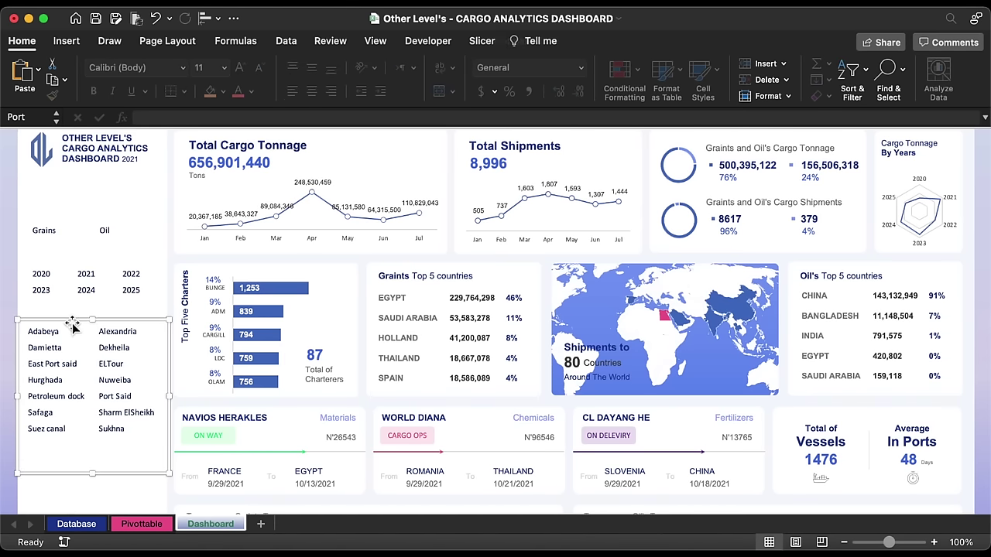
drag(71, 322, 71, 351)
click(77, 263)
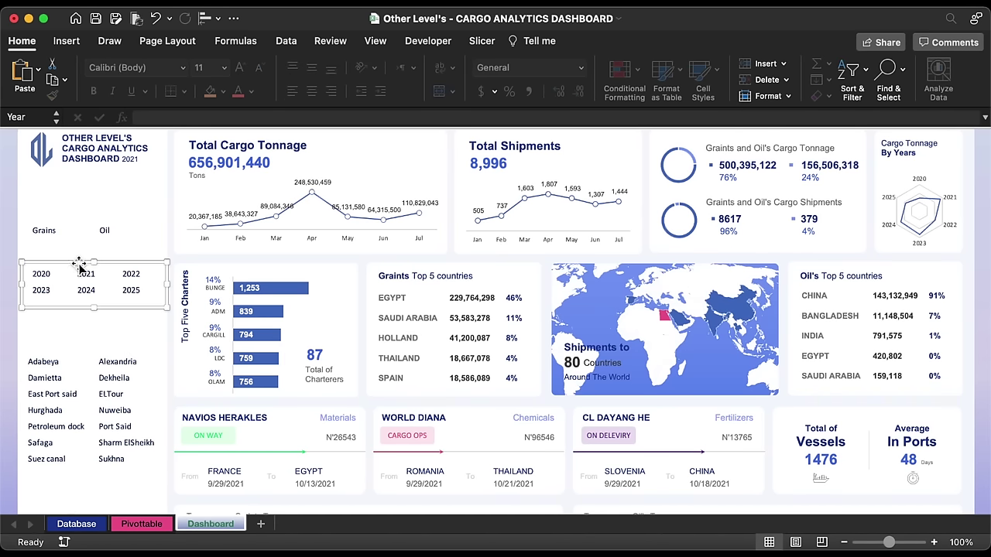
drag(77, 263, 76, 282)
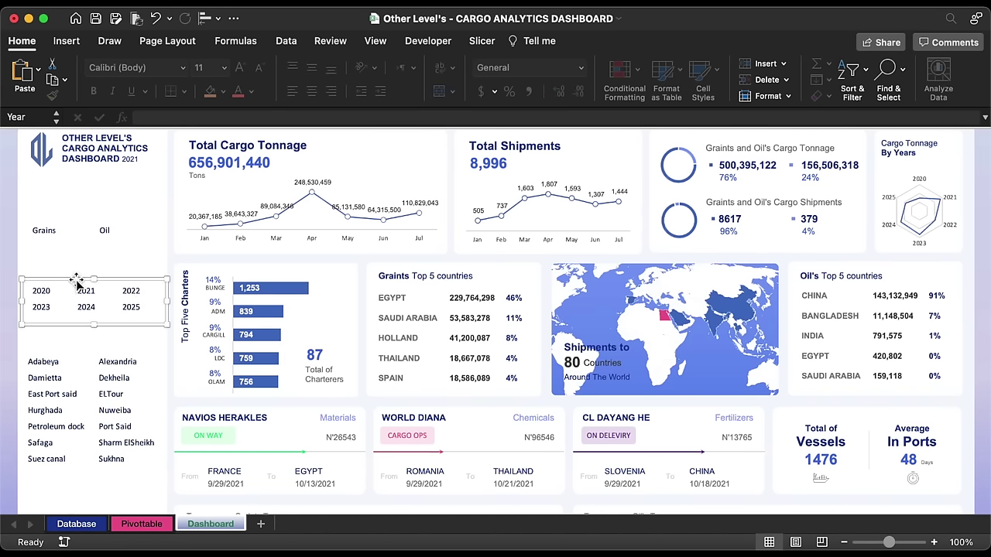
- Copy the Total Cargo Tonnage box into the left panel as a size-10 'Cargo Type' caption
click(223, 144)
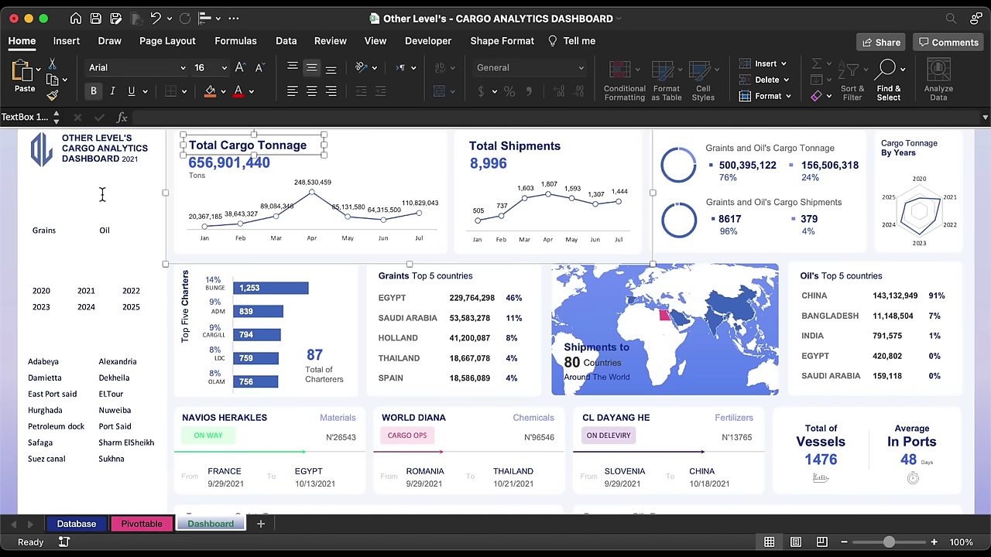
key(ctrl+v)
drag(93, 193, 15, 244)
text(TypeCargo Type)
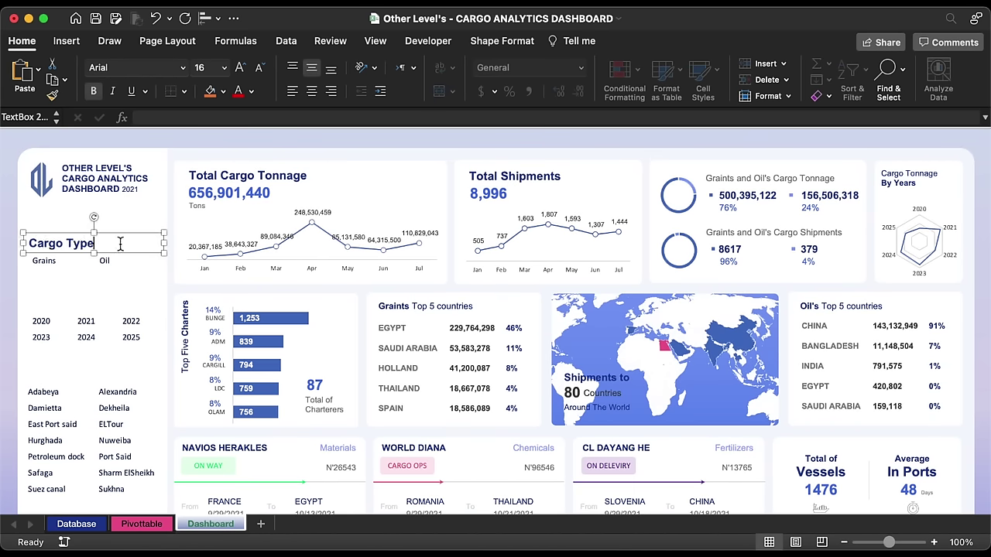
key(Escape)
click(223, 67)
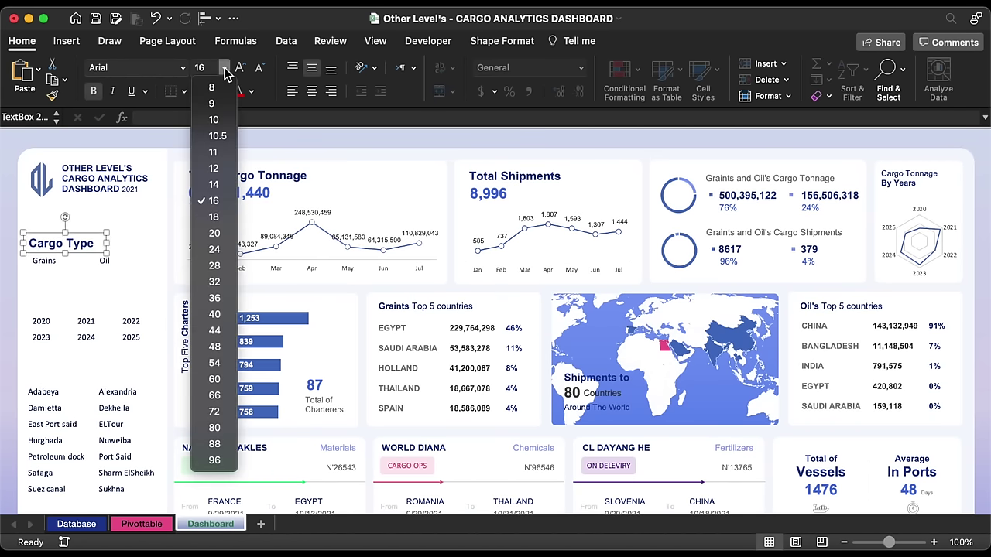
click(214, 120)
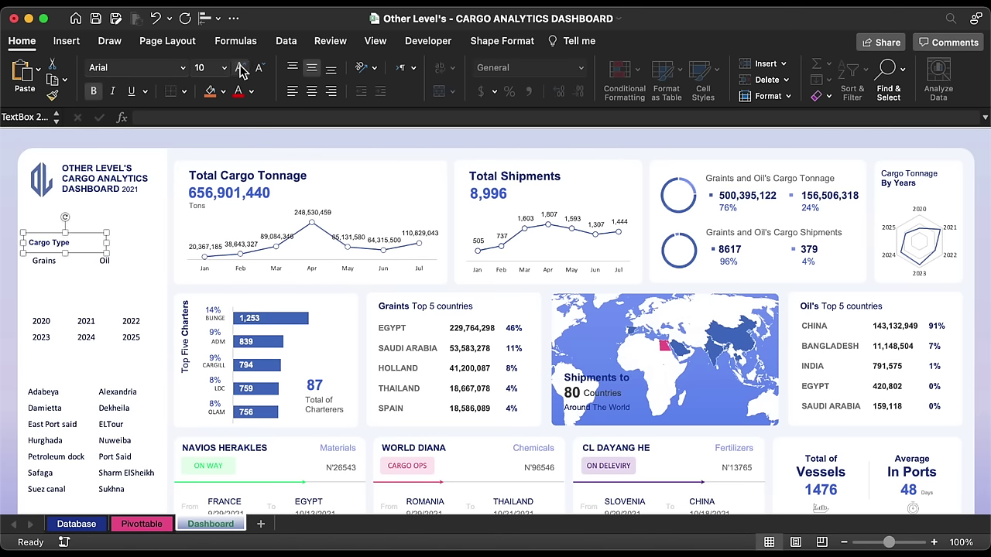
- Colour the Cargo Type caption a deep blue
click(251, 91)
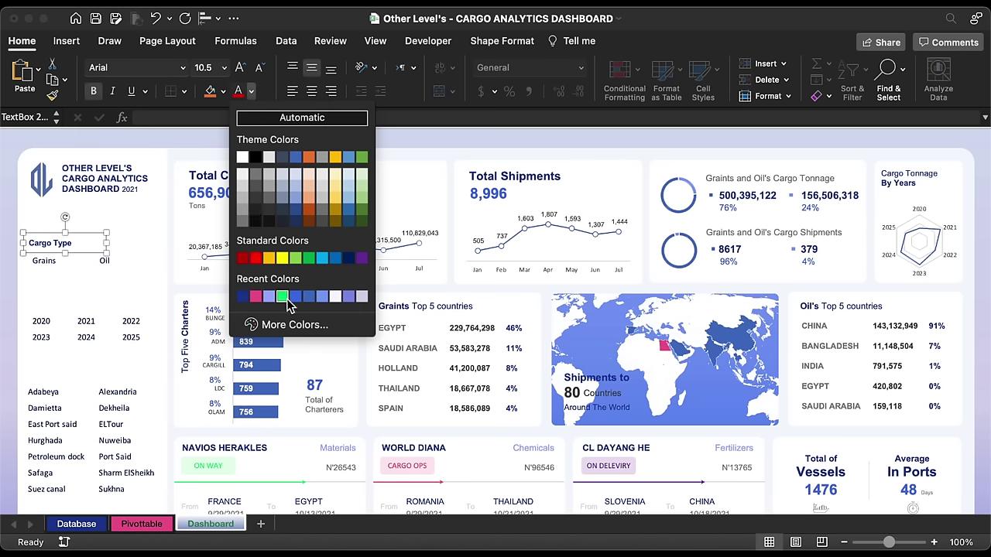
click(271, 298)
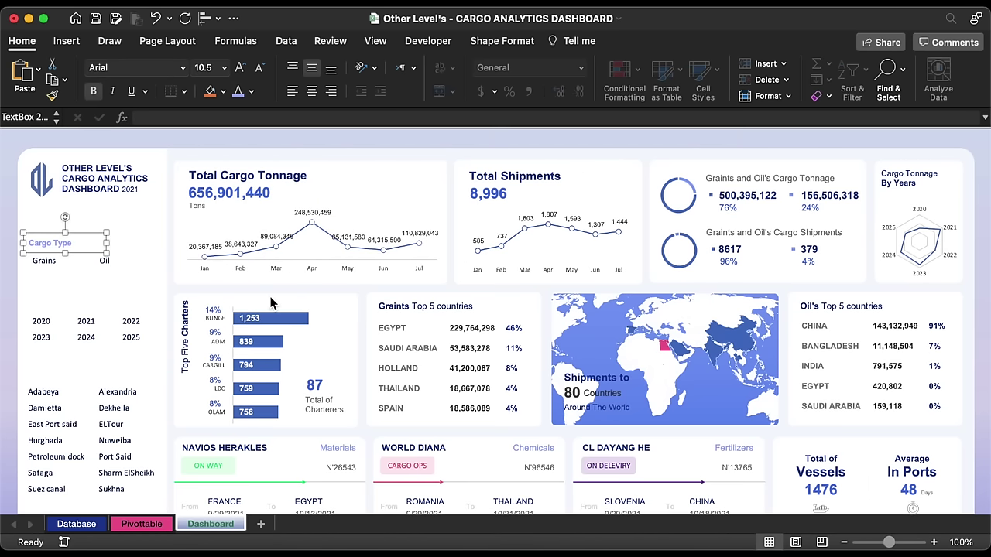
click(252, 91)
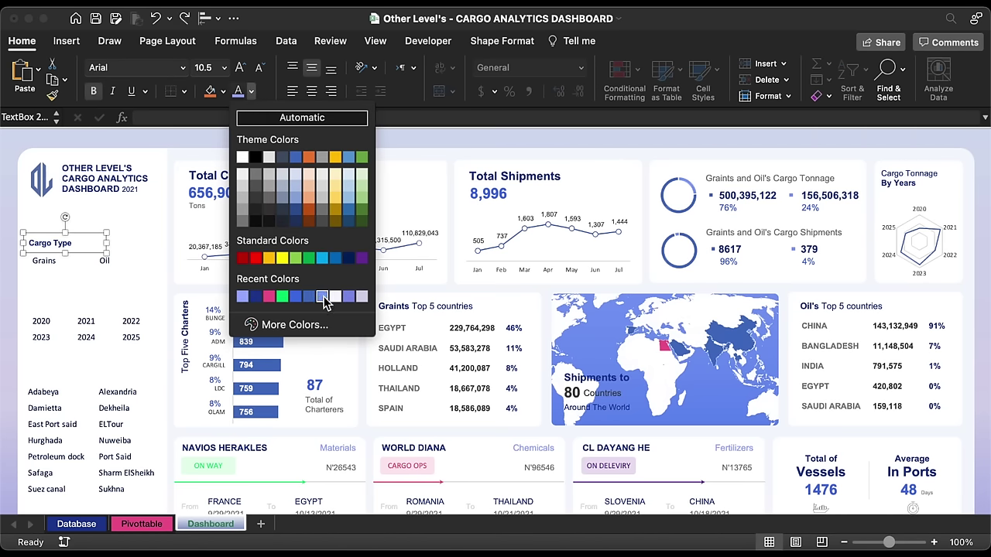
click(294, 297)
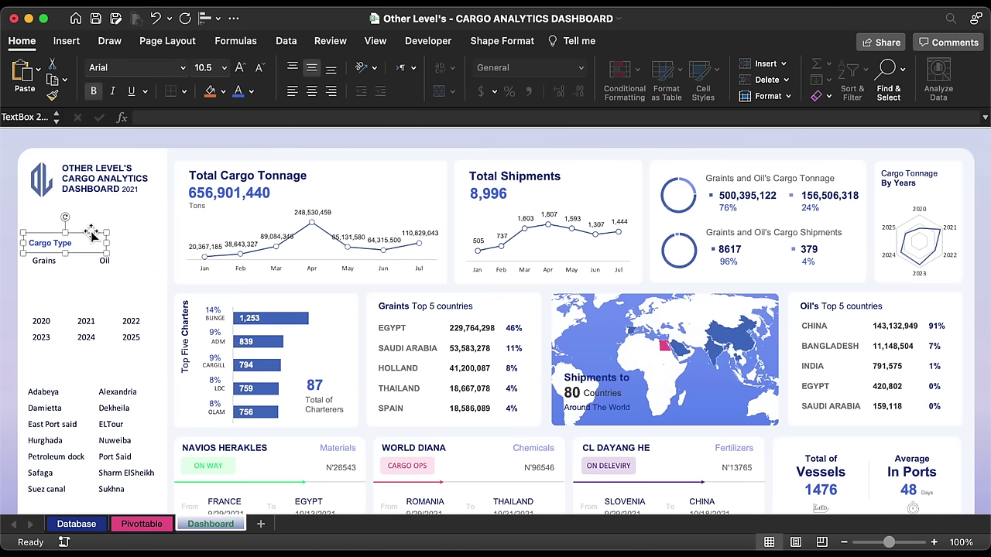
- Duplicate the caption as 'Year' and 'Port' above the other two slicers
drag(89, 236, 89, 365)
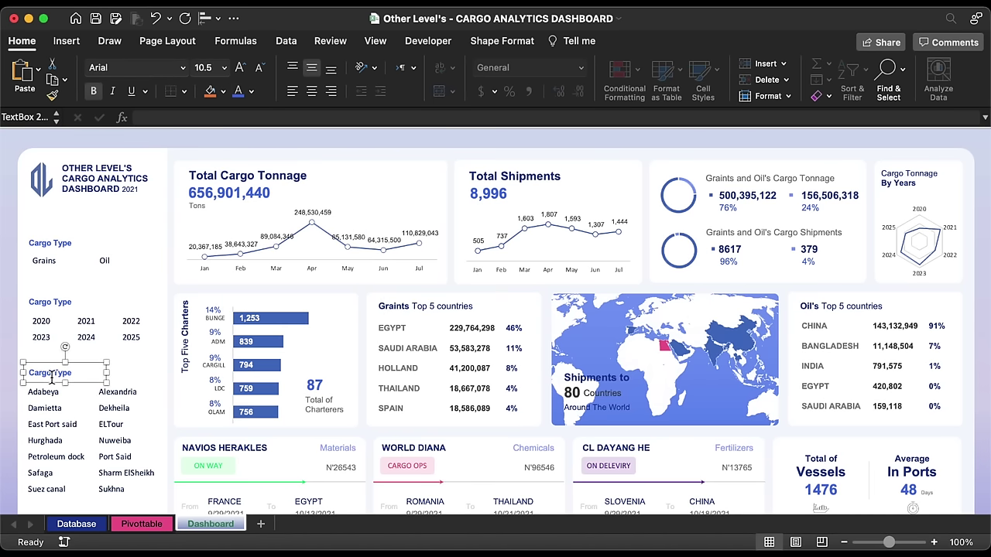
triple_click(48, 372)
text(Port)
triple_click(48, 303)
text(Year)
click(133, 255)
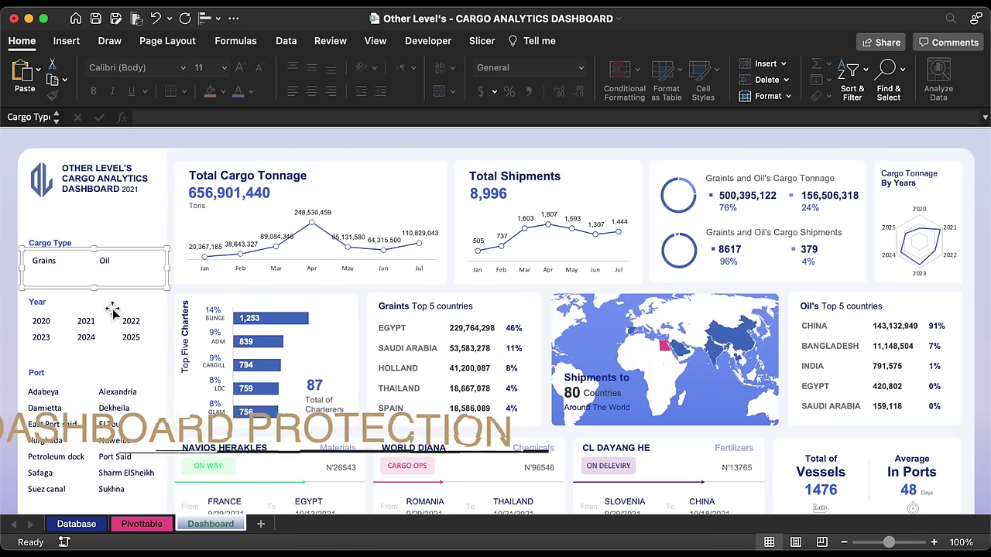
- Set all dashboard objects to don't move or size with cells
key(super+a)
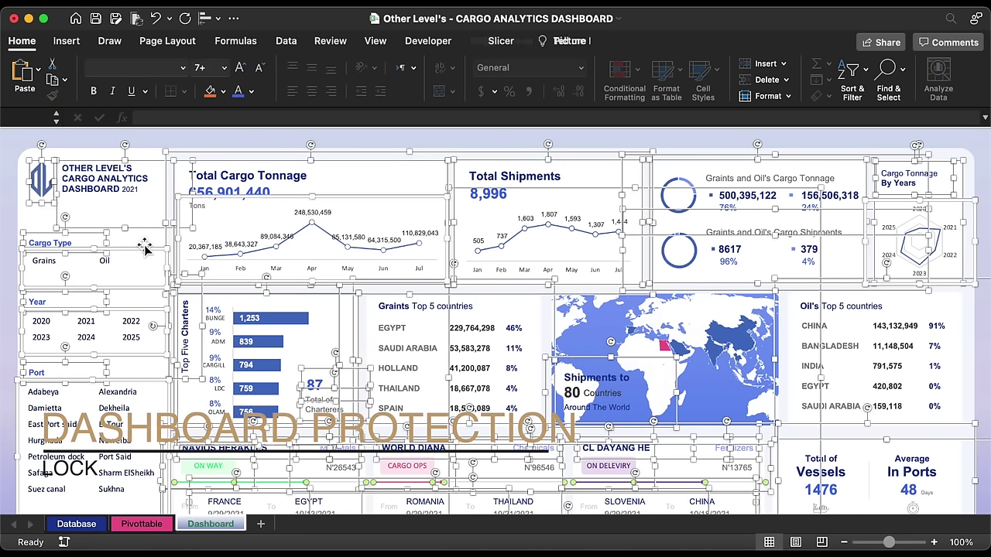
key(super+1)
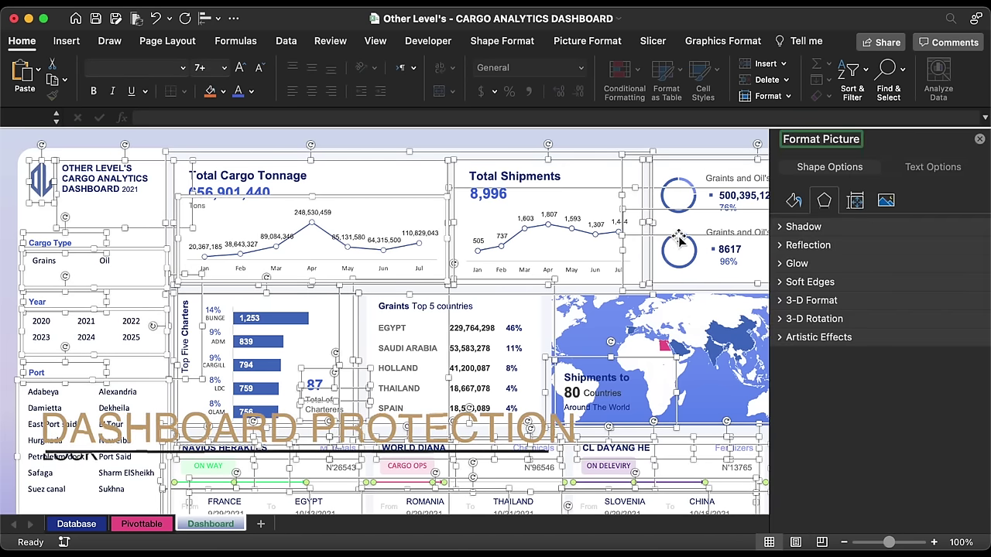
click(855, 202)
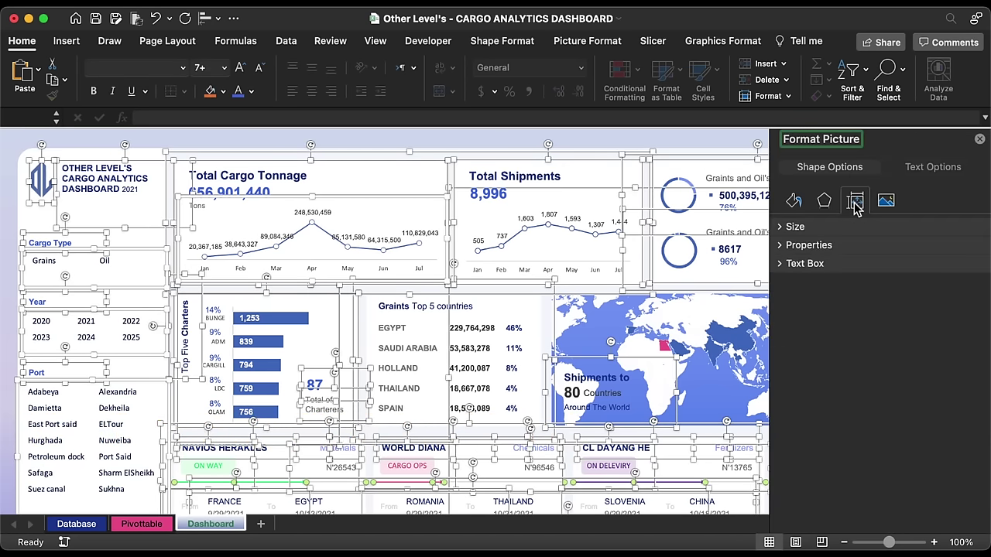
click(791, 226)
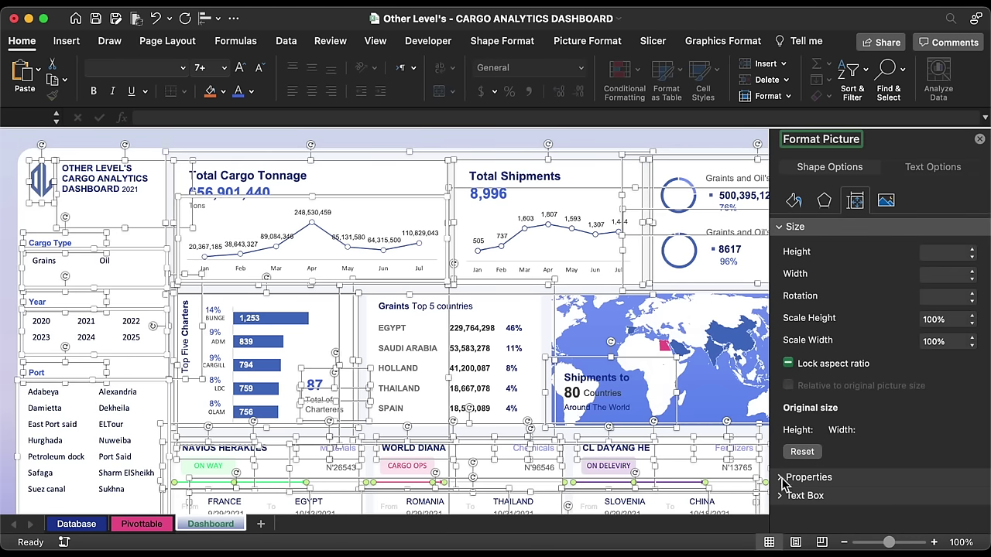
click(784, 478)
scroll(821, 402, down, 2)
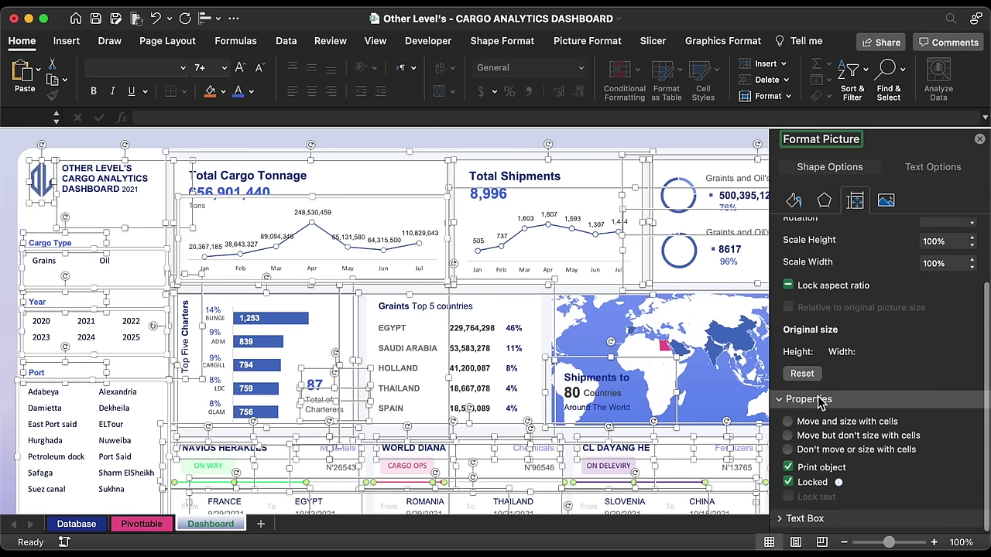
click(788, 454)
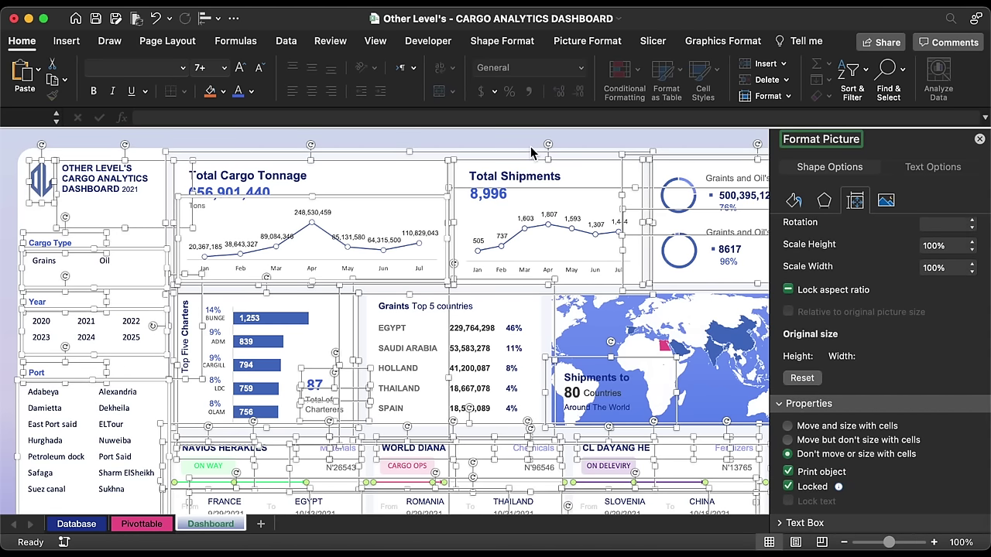
- Unlock the three slicers and disable their resizing and moving
click(147, 261)
shift+click(155, 306)
shift+click(155, 377)
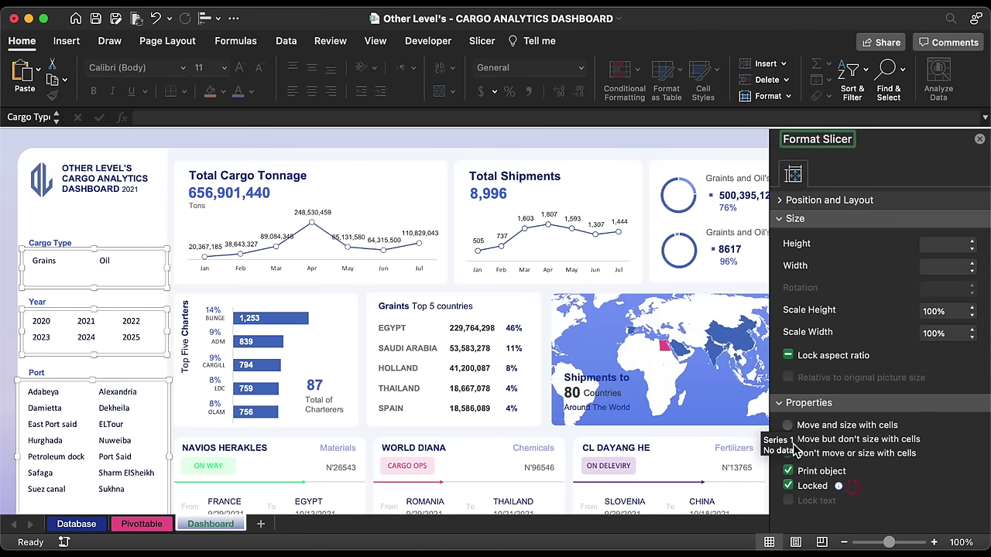
click(788, 486)
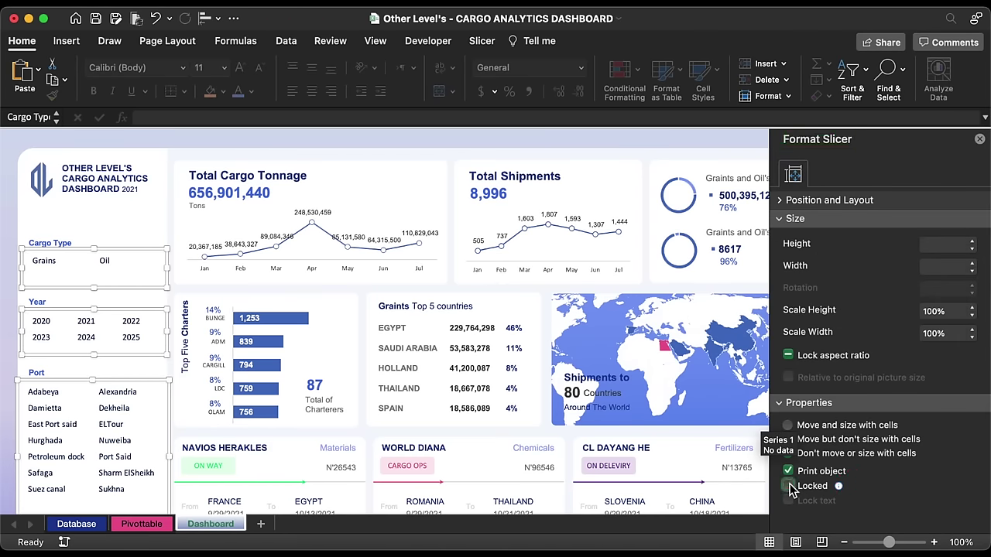
click(780, 202)
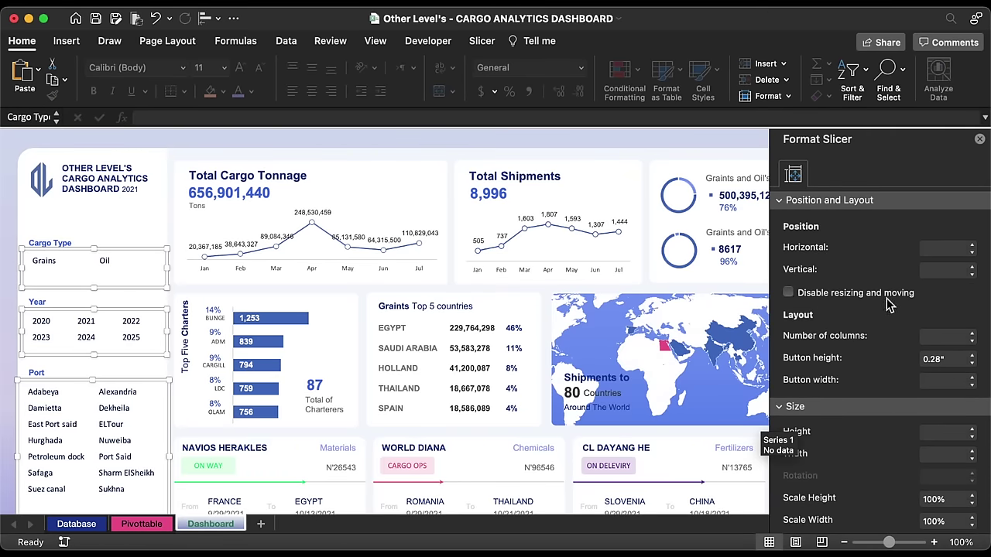
click(789, 297)
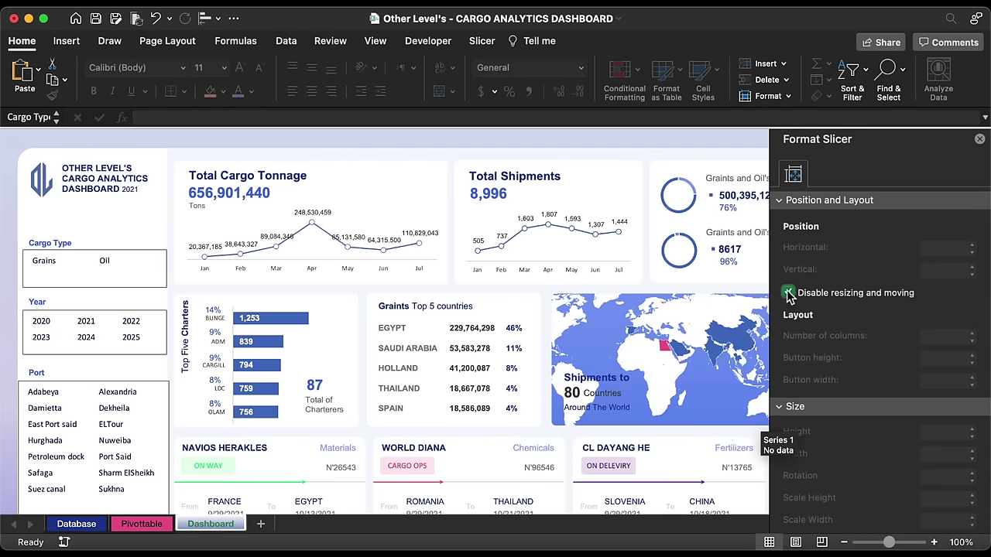
click(759, 298)
click(331, 41)
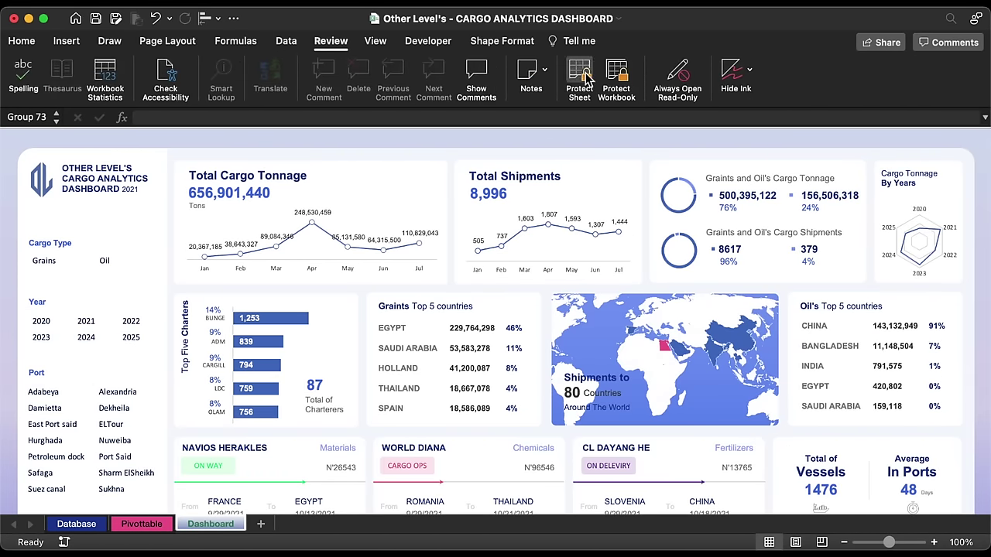
- Password-protect the sheet without Edit objects or Edit scenarios, then filter Year to 2025 and 2021
click(586, 76)
click(506, 351)
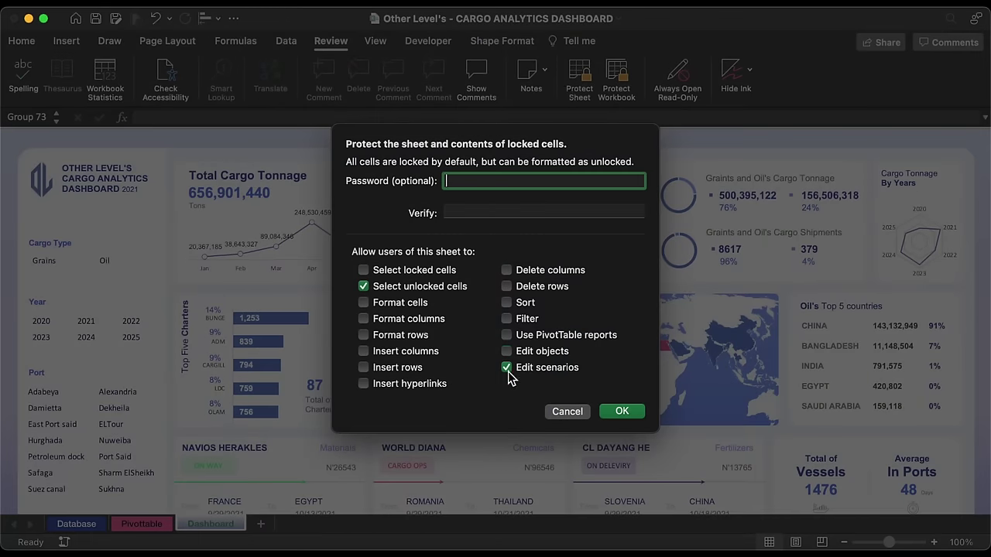
click(507, 367)
click(476, 212)
text(1)
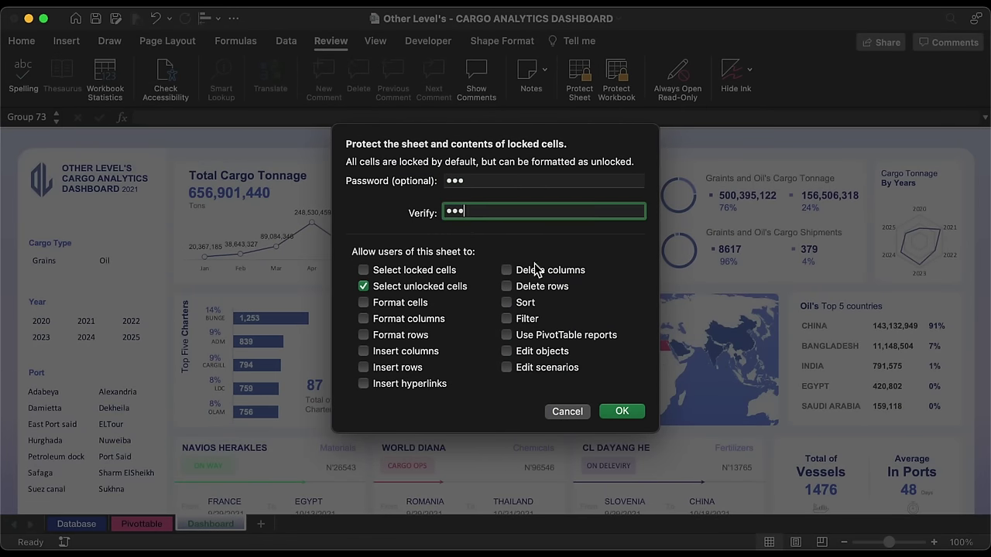
click(622, 411)
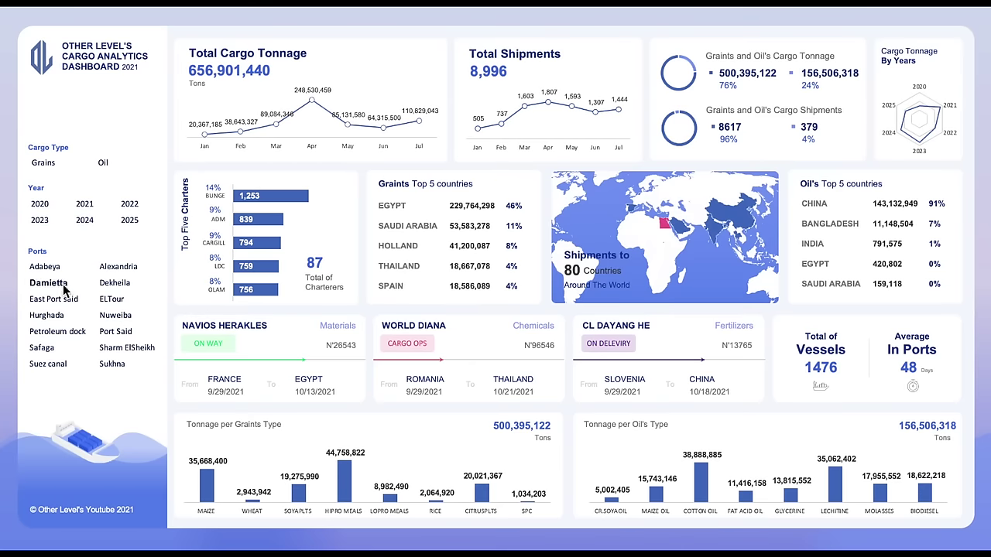
click(131, 221)
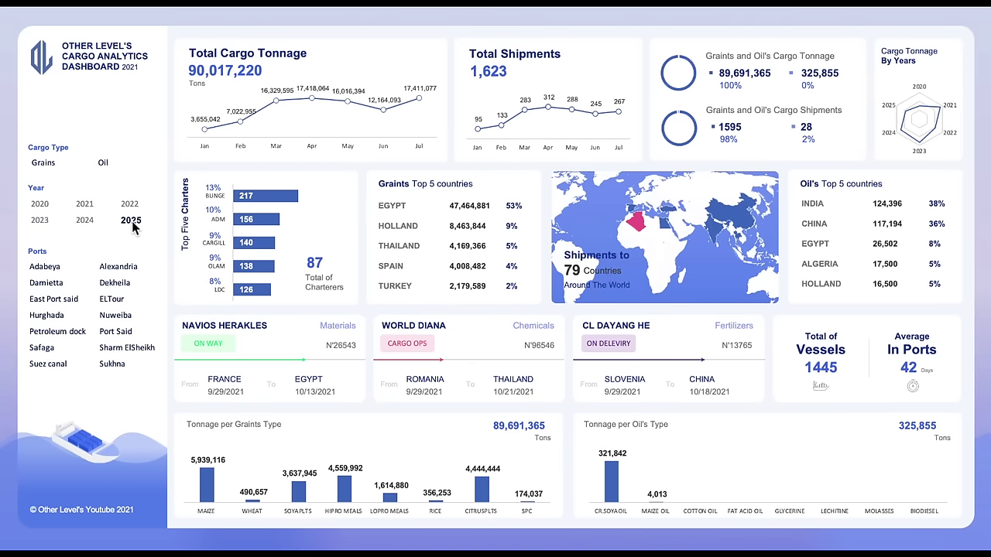
click(87, 206)
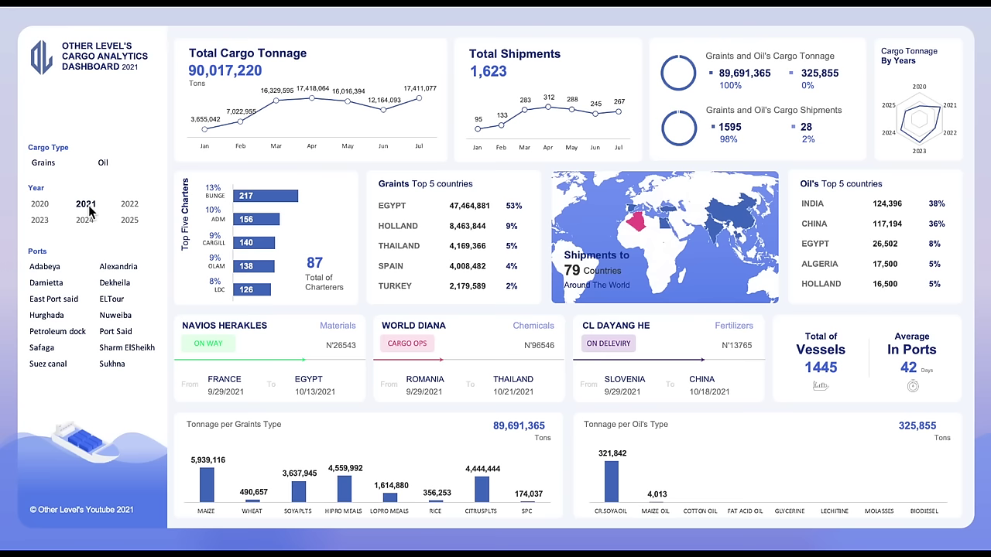